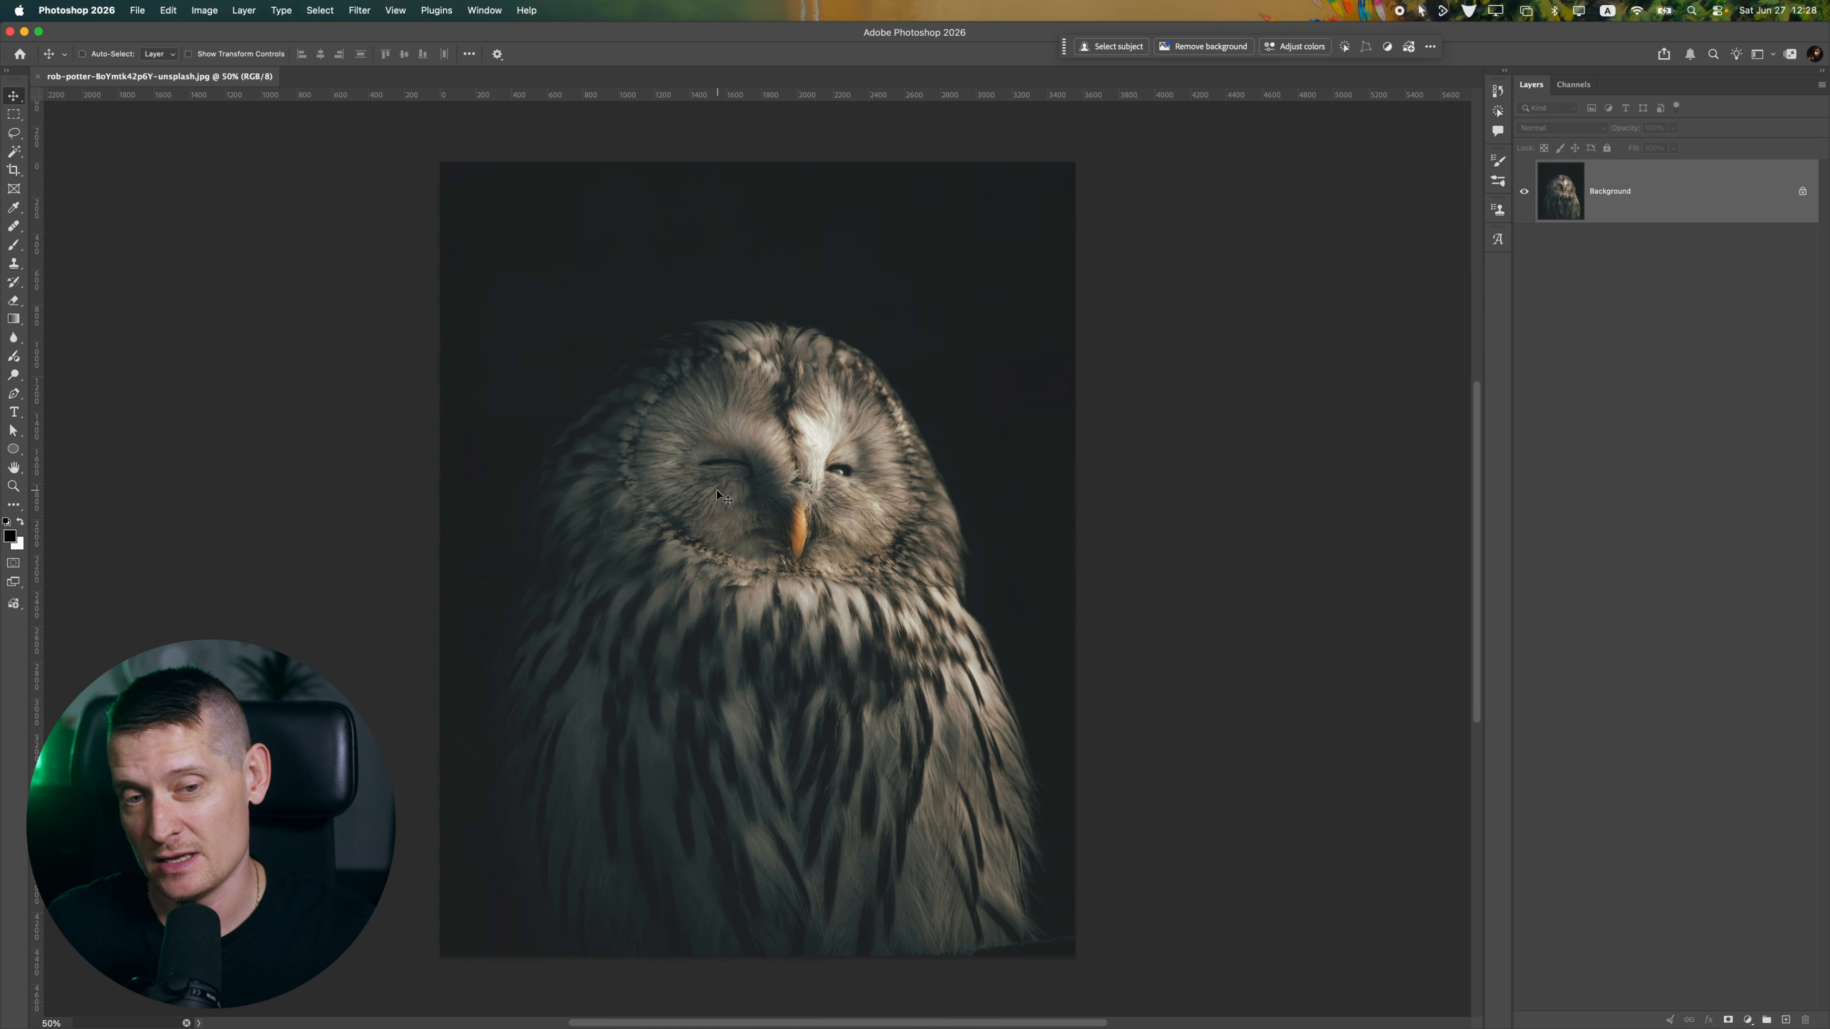
Select the owl as the subject and mask out its background with a layer mask
left_click(317, 10)
left_click(329, 176)
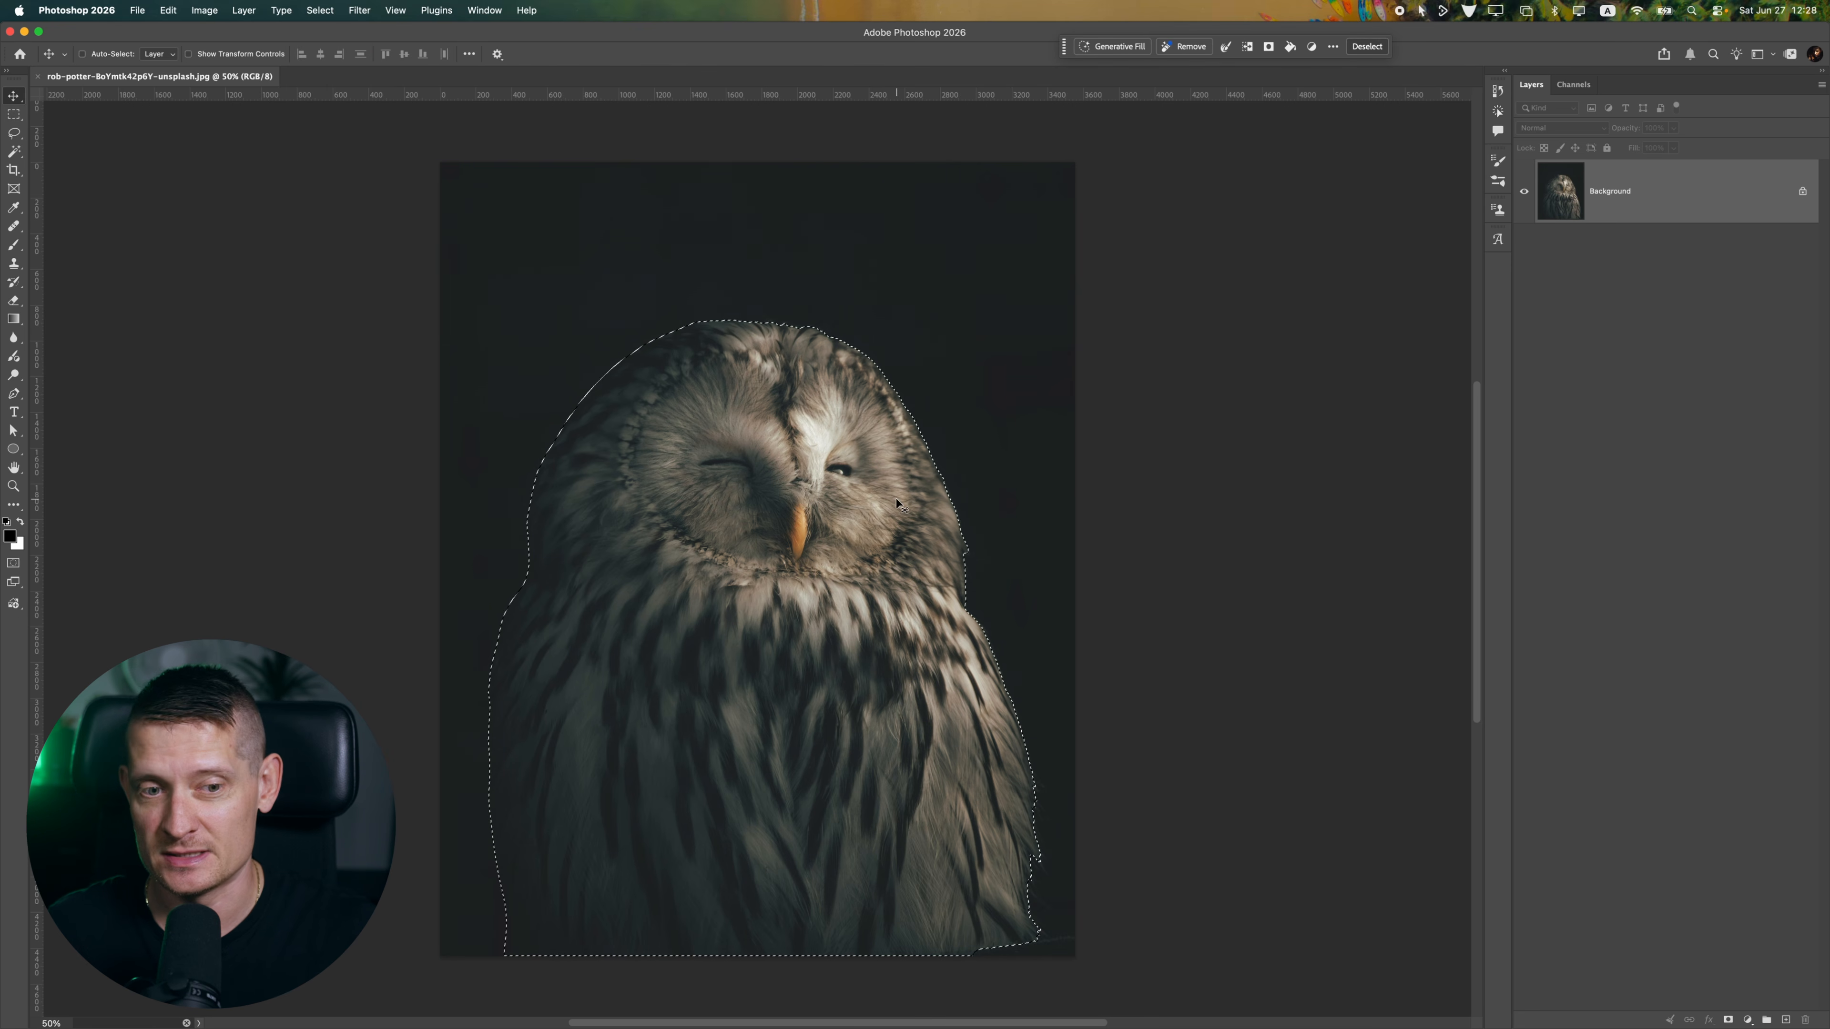
left_click(1727, 1019)
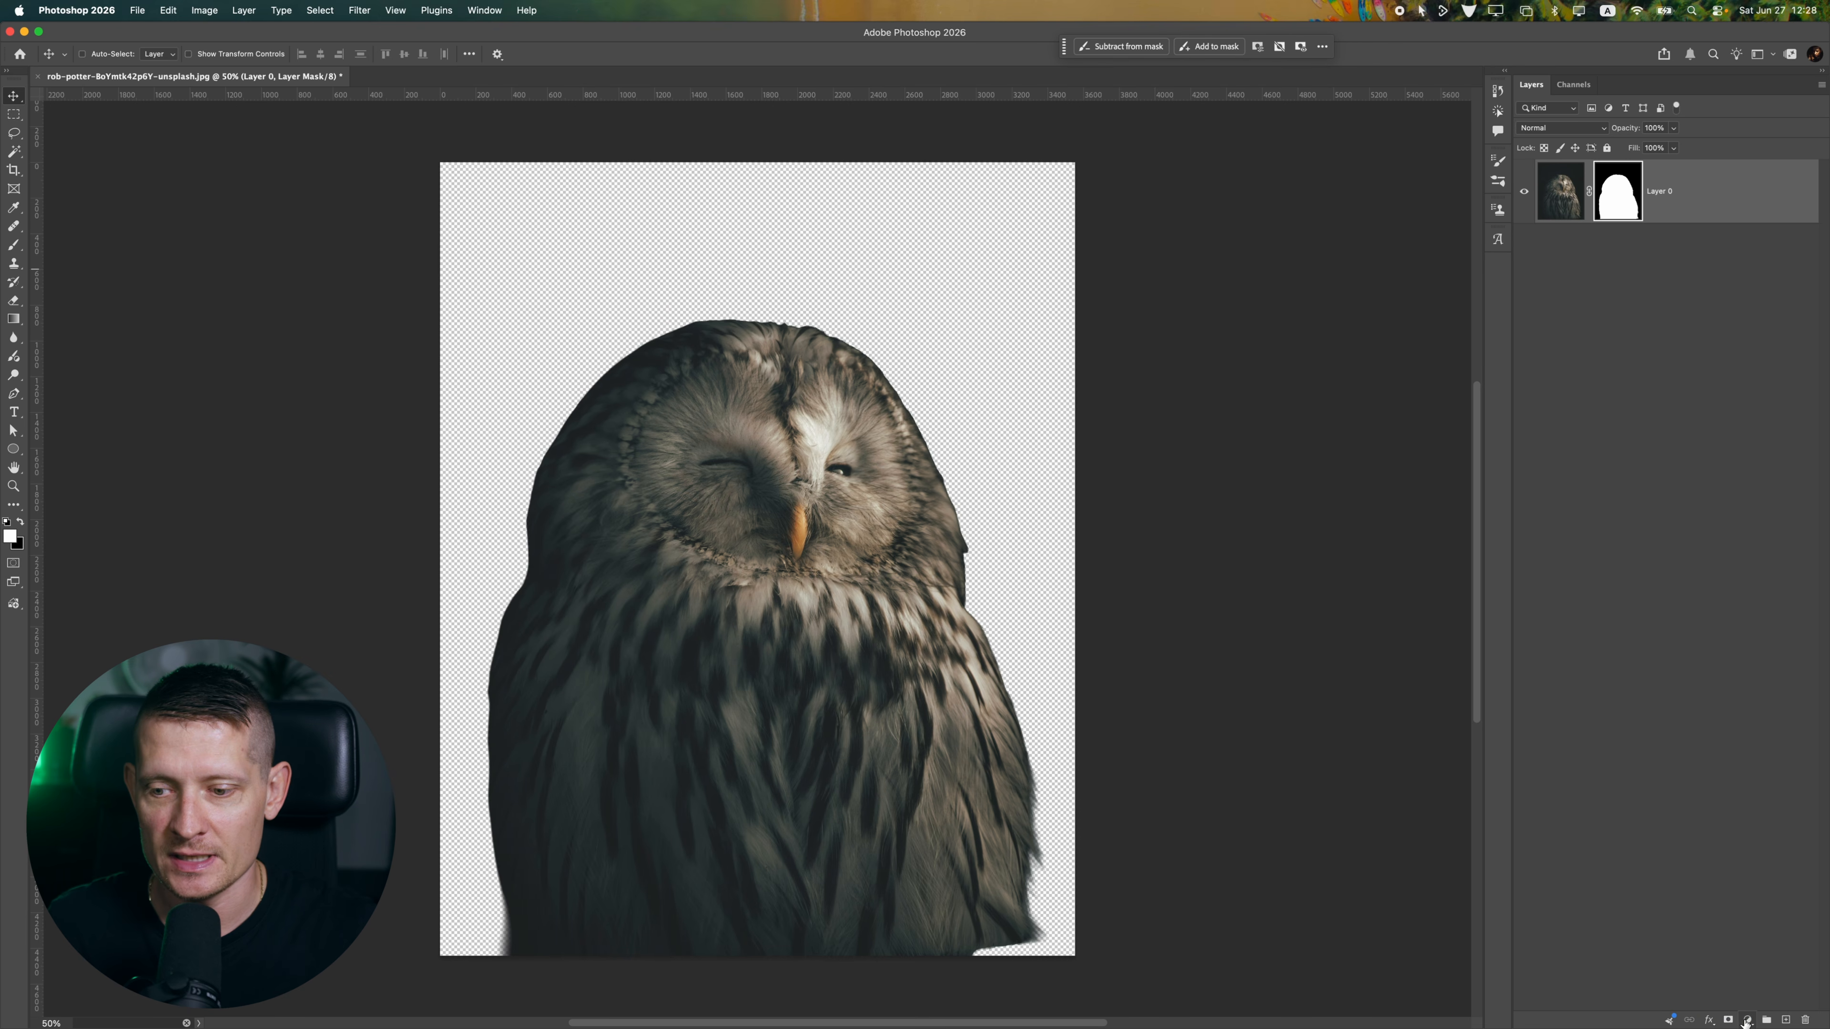
Add a black Solid Color fill layer and place it beneath the masked owl layer
left_click(1747, 1020)
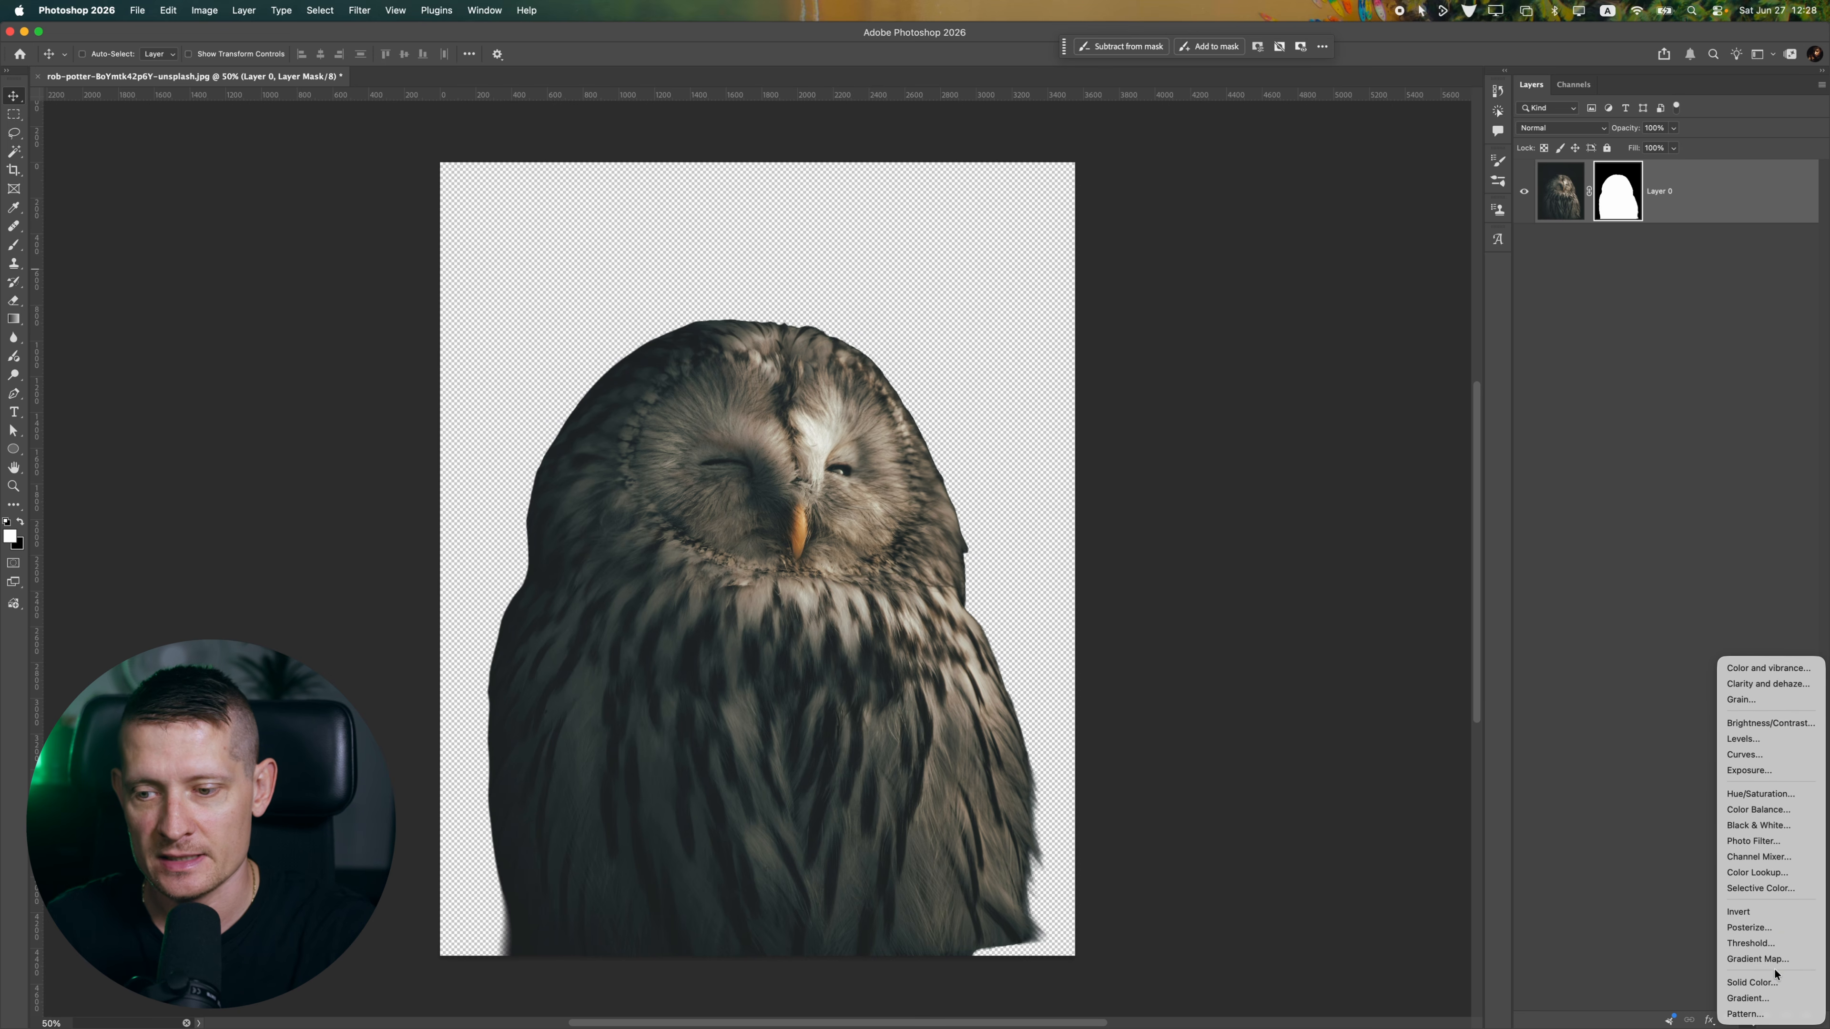
left_click(1758, 982)
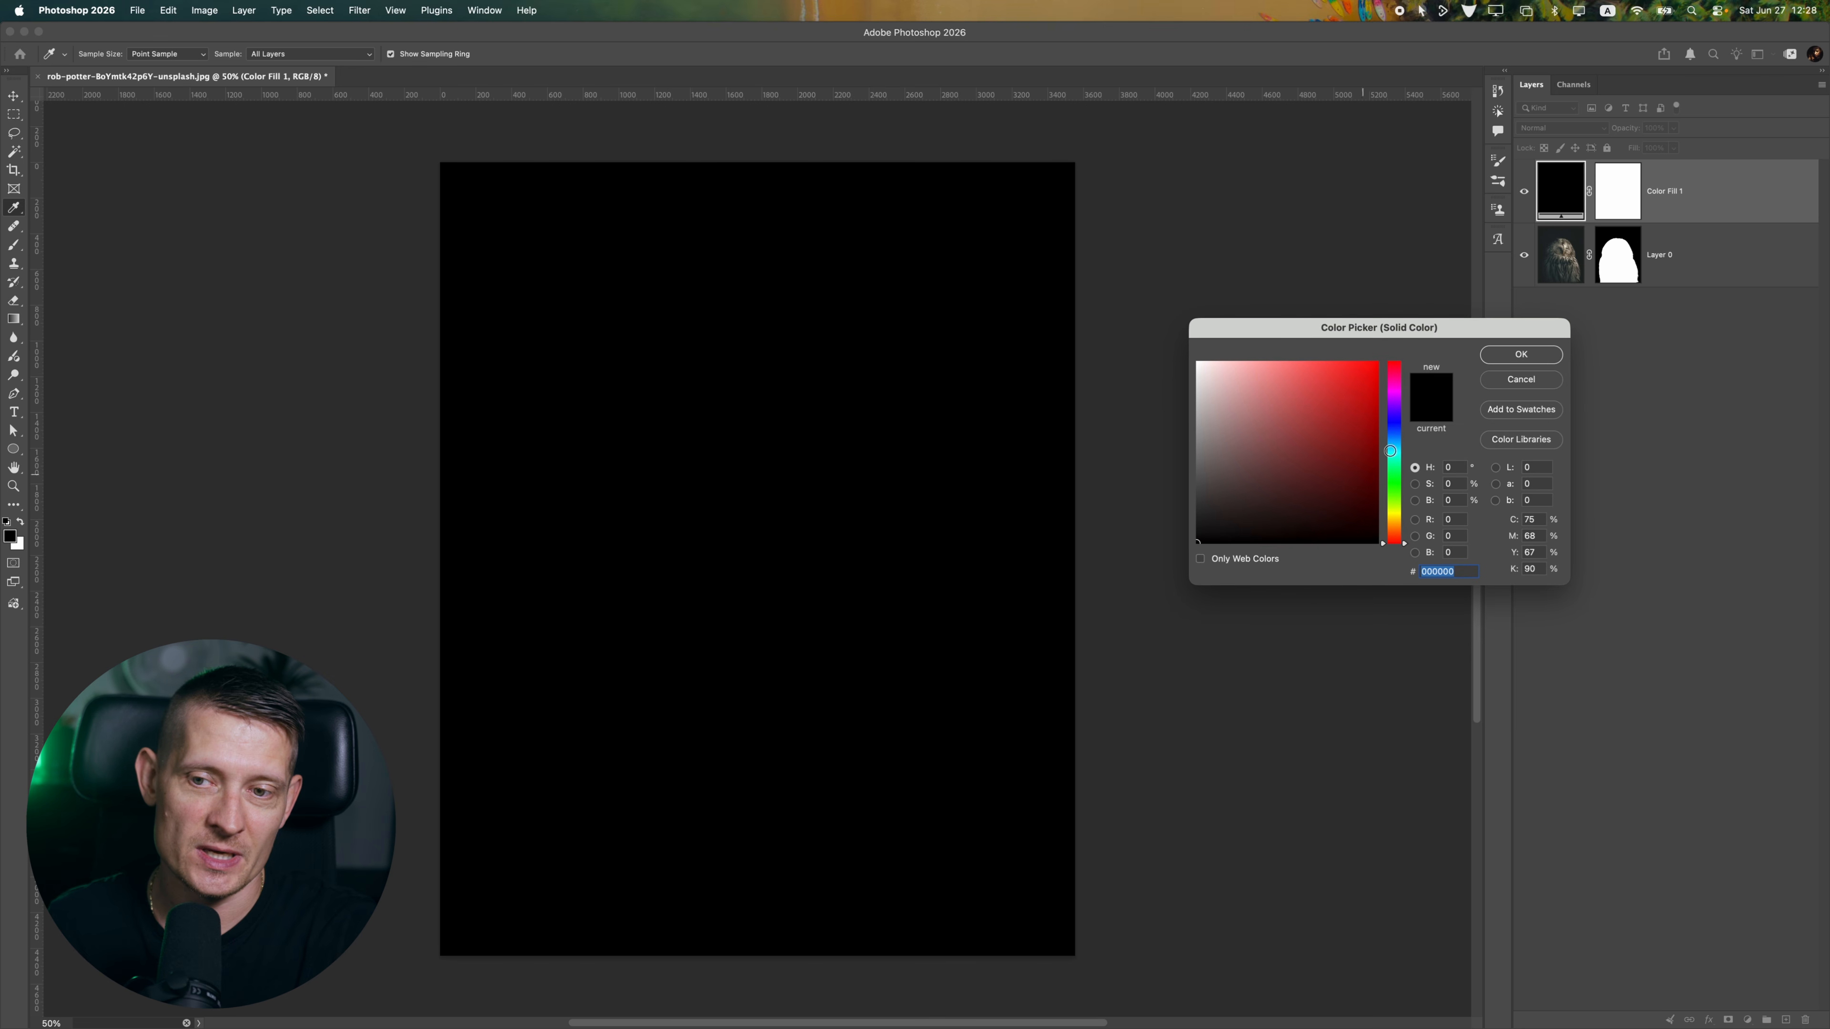
left_click(1530, 361)
left_click_drag(1679, 207, 1666, 294)
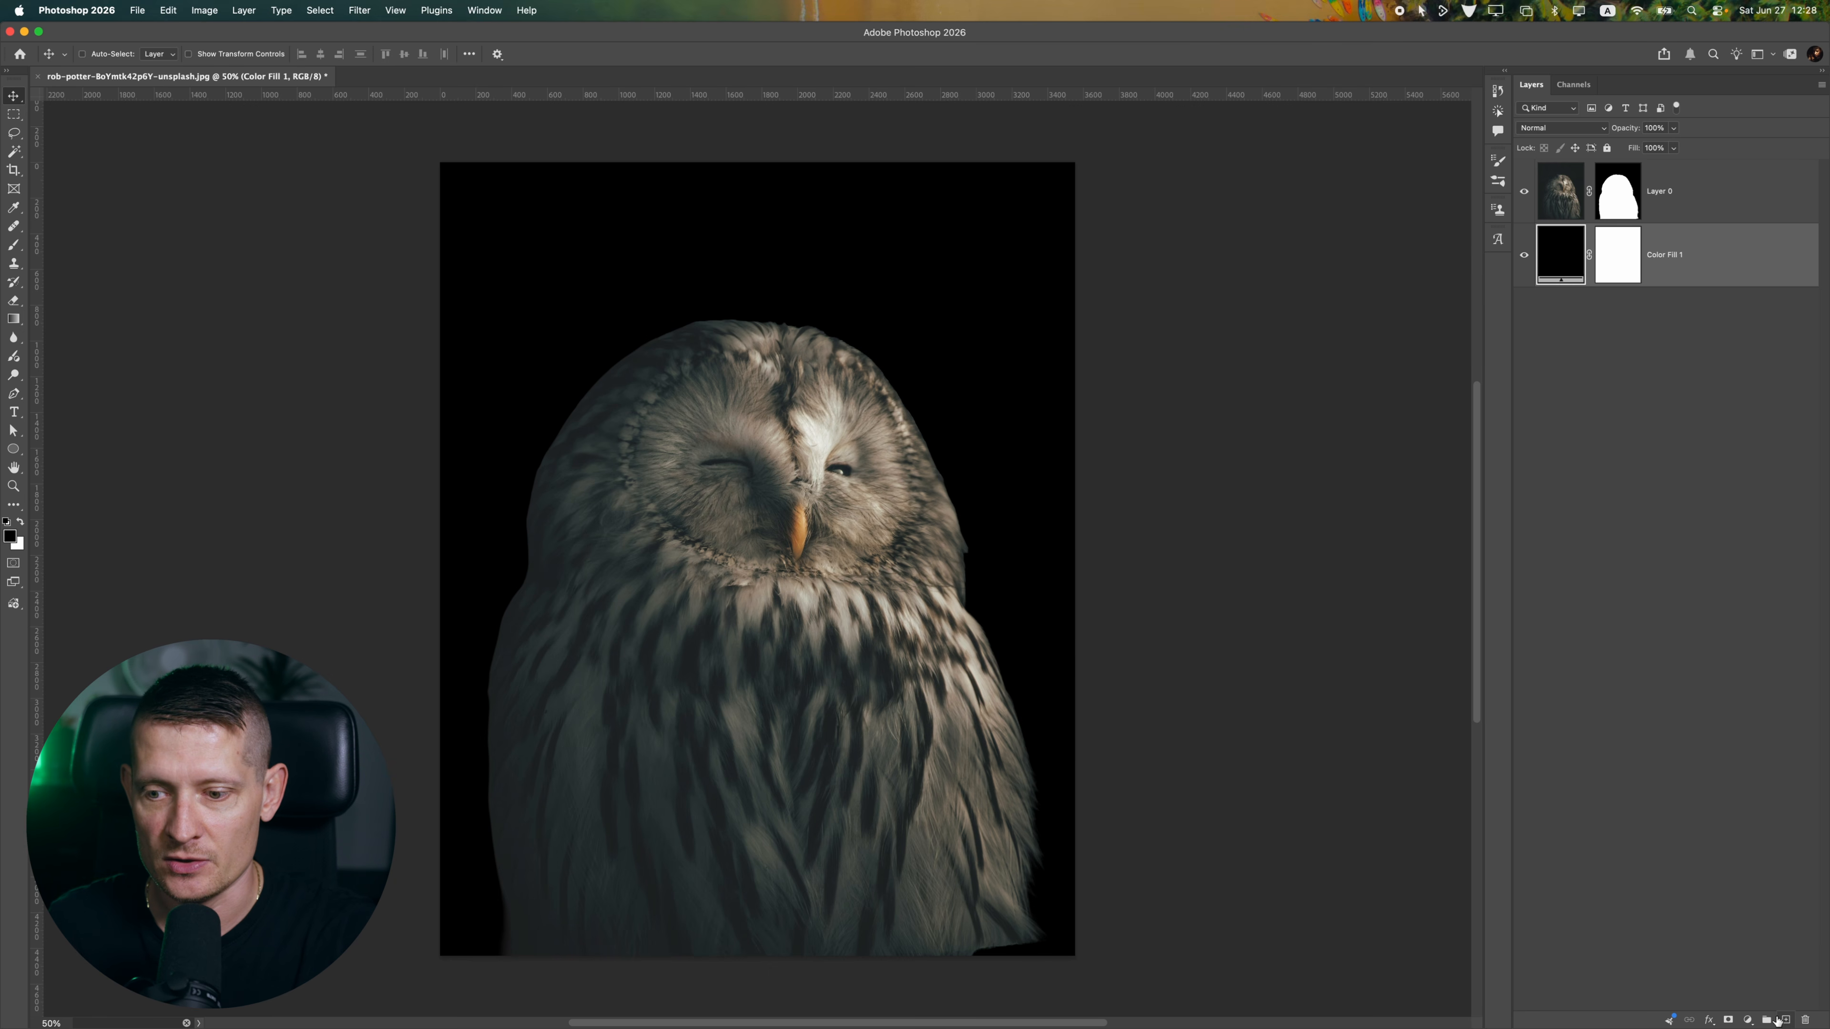
Add a second Solid Color fill layer in a dark desaturated teal between the owl and the black fill
left_click(1748, 1020)
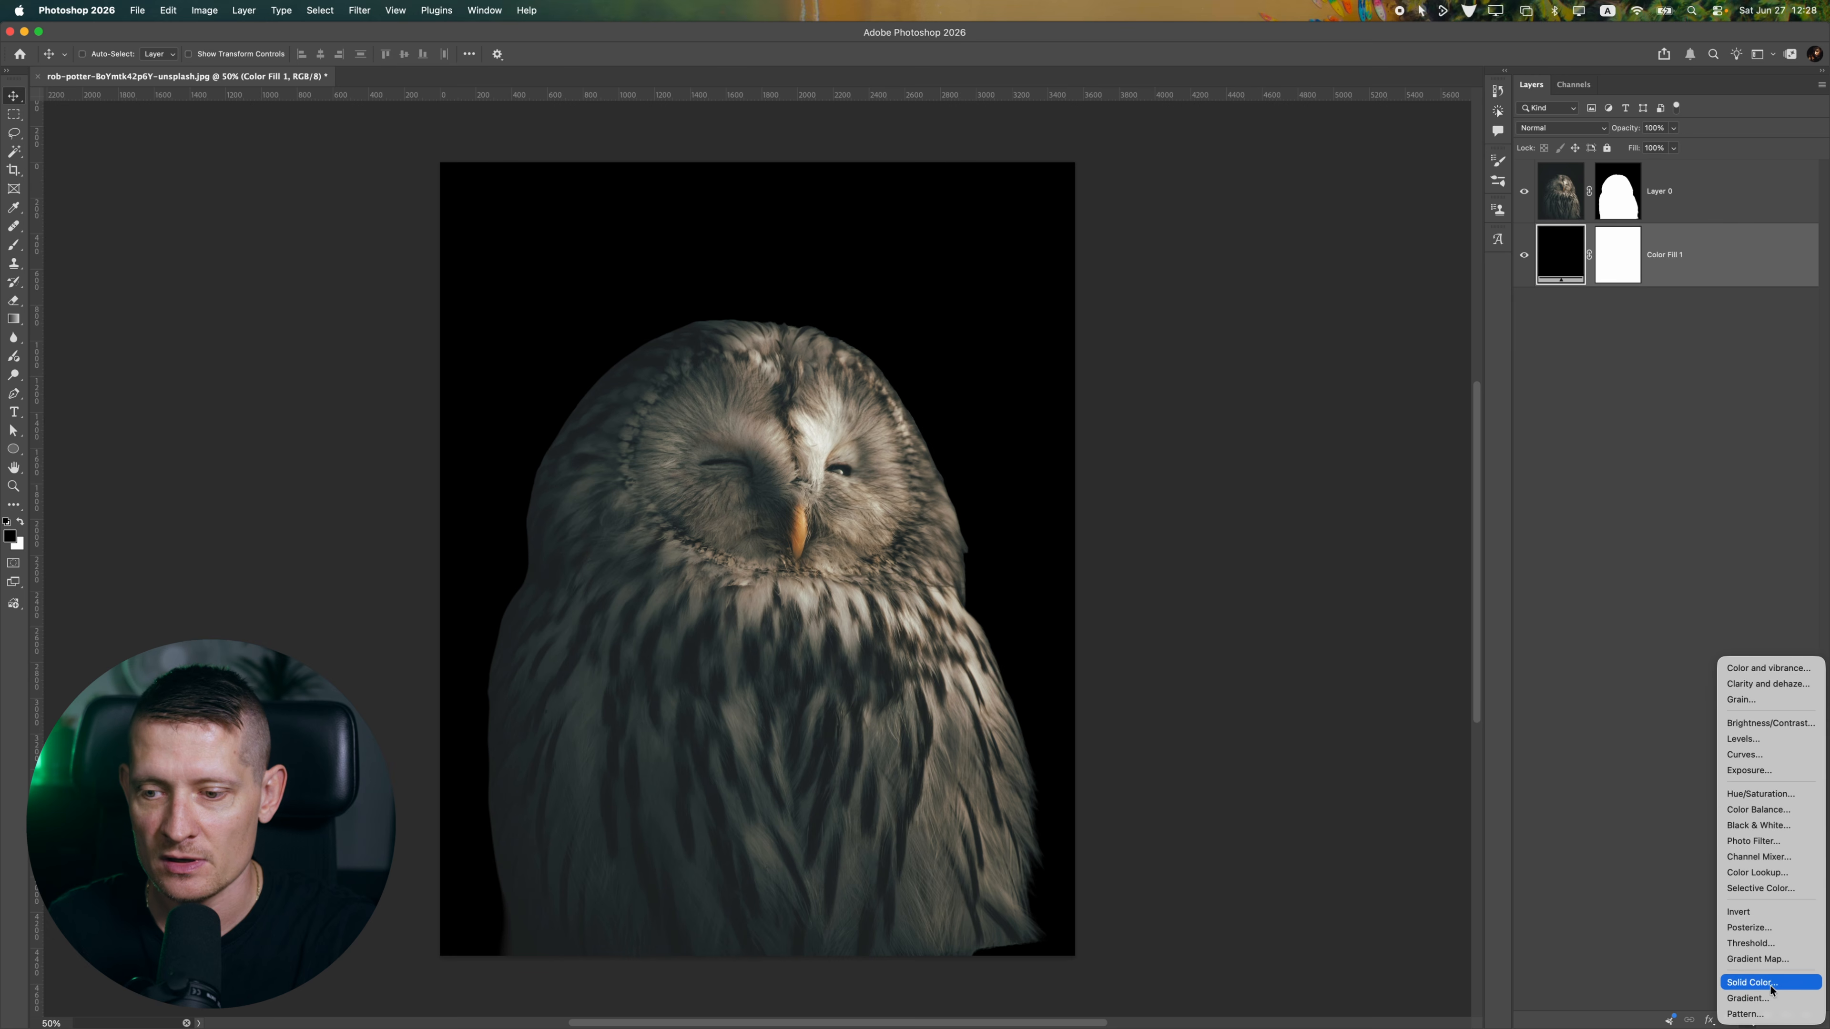
left_click(1771, 985)
left_click(1394, 446)
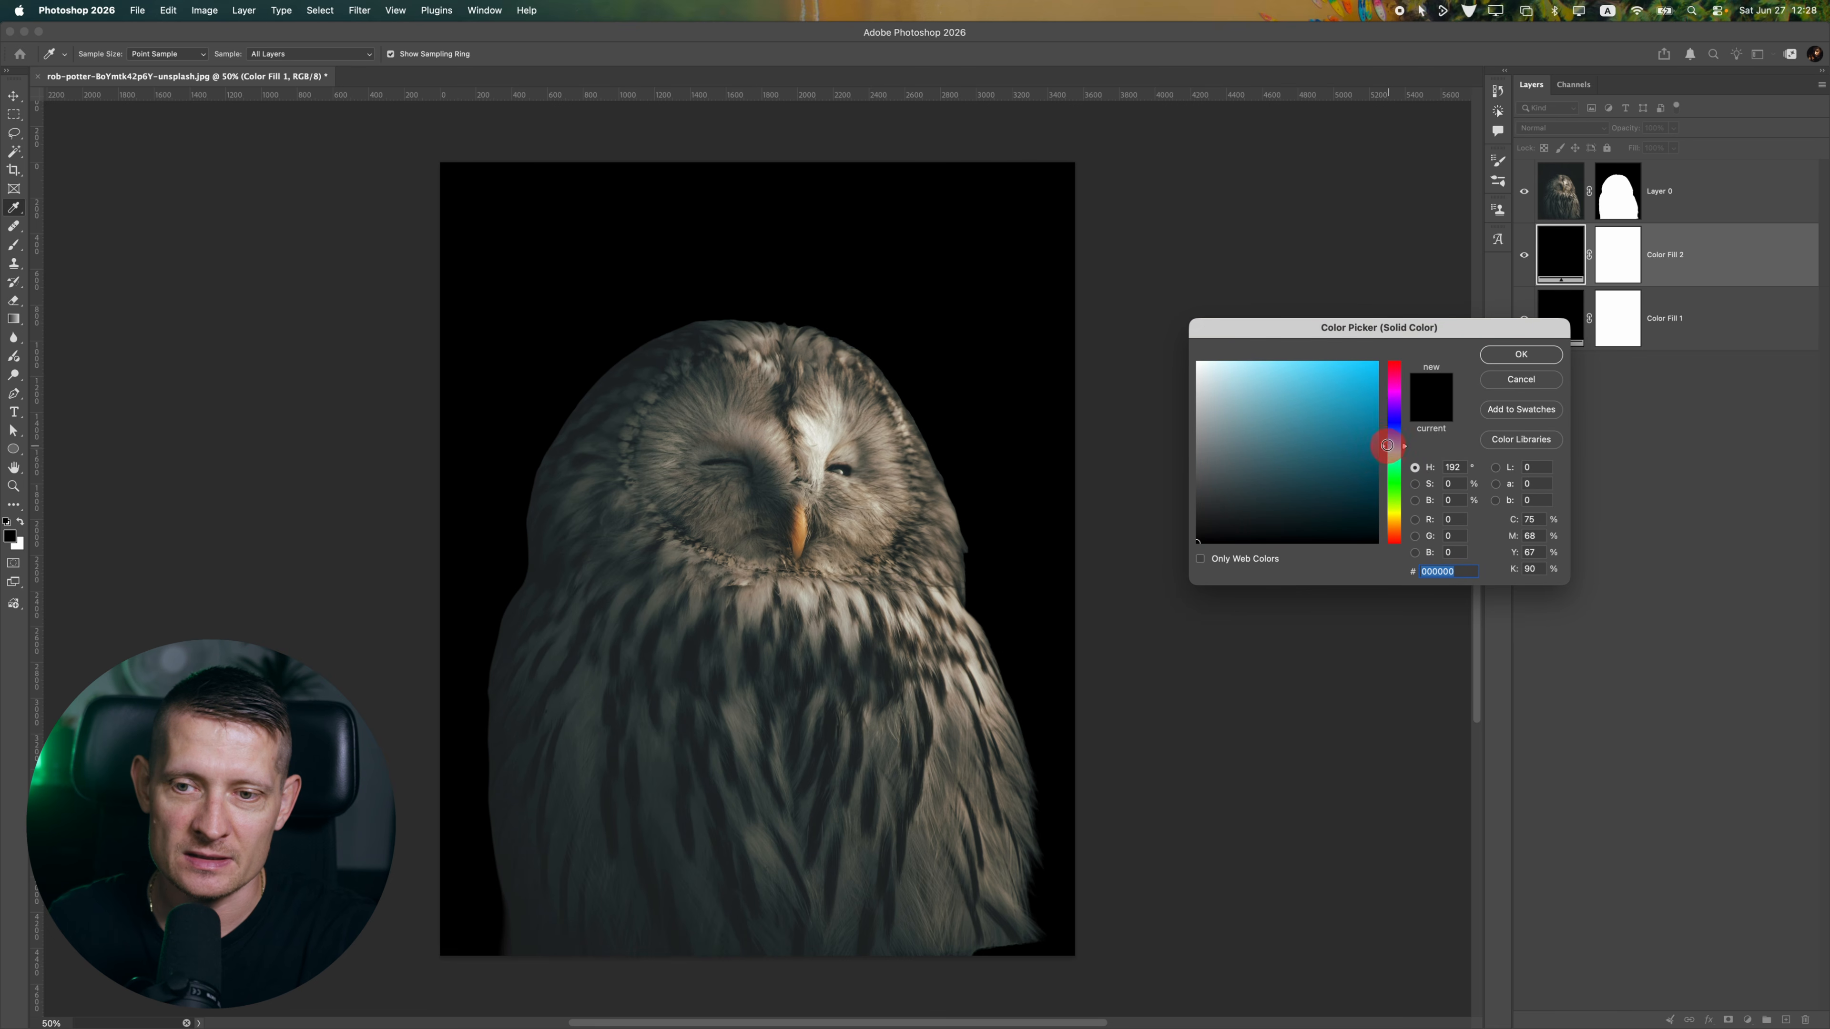
mouse_move(1233, 478)
left_mouse_down()
mouse_move(1214, 500)
mouse_move(1251, 506)
left_mouse_up()
key("Return")
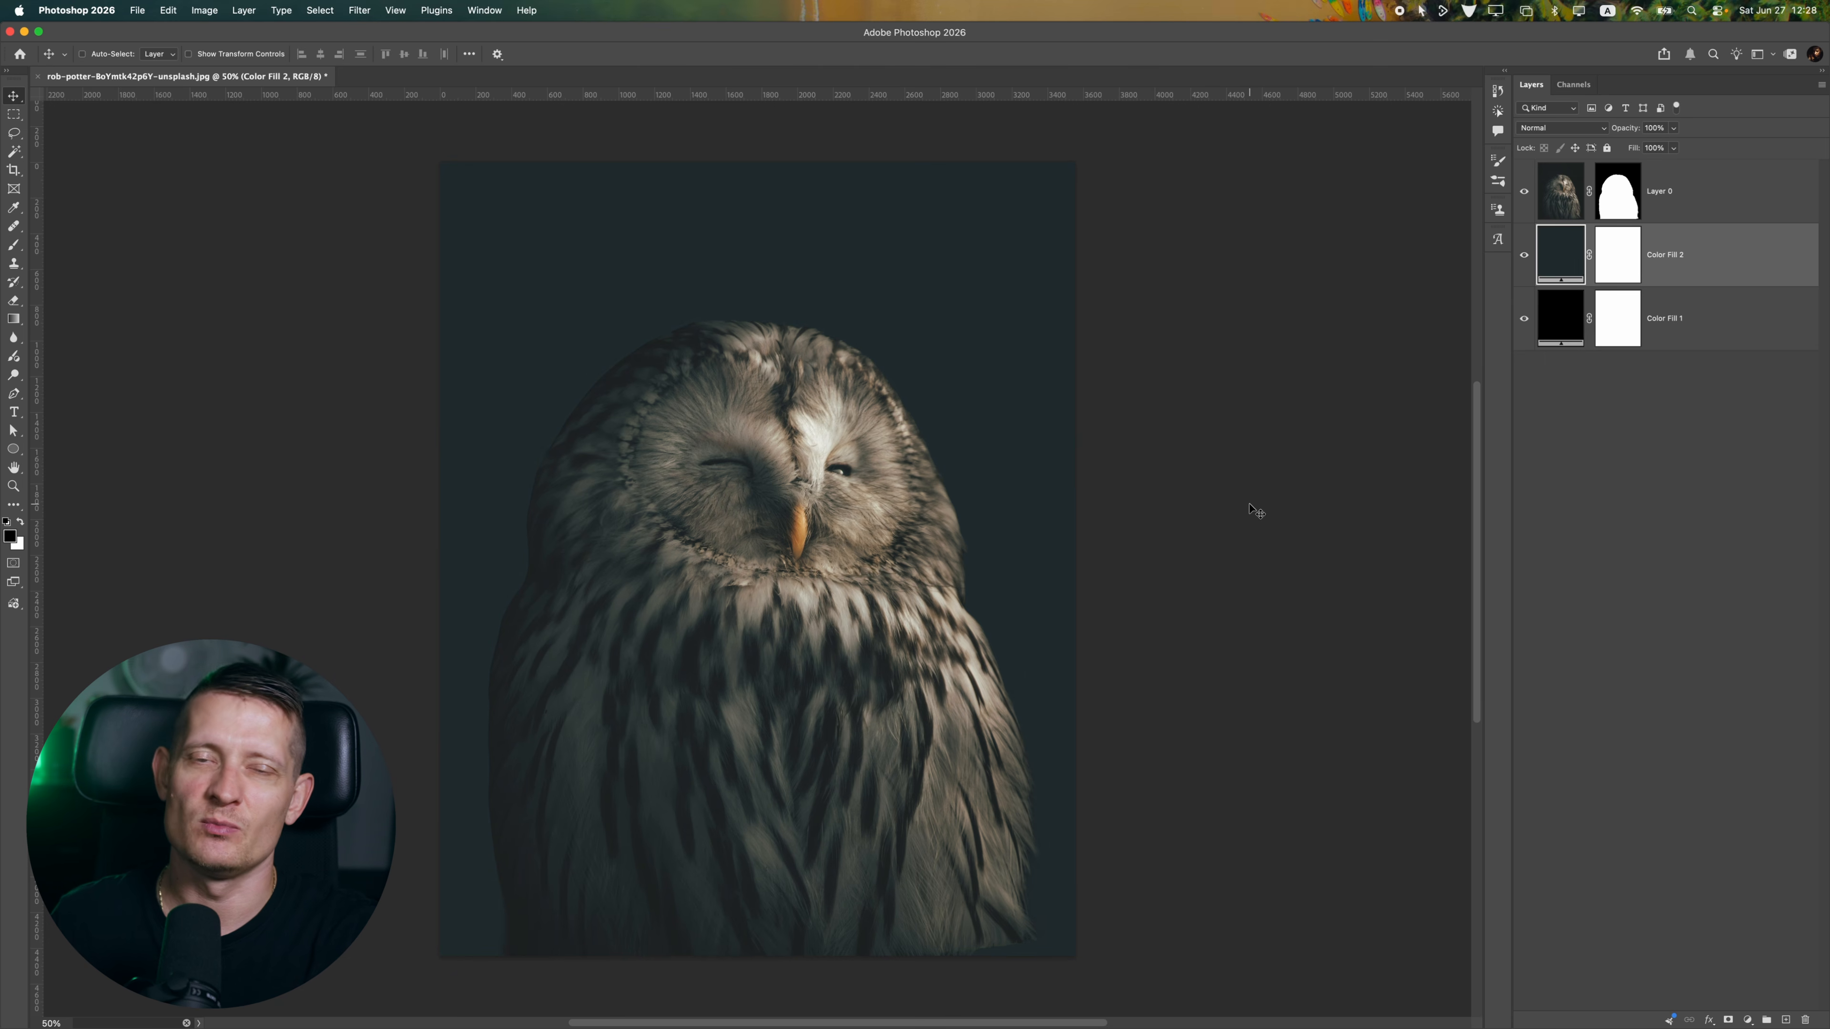
Recolor the black fill layer to a very dark blue-violet, hiding the teal fill layer only while choosing the color
left_click(1524, 254)
double_click(1558, 310)
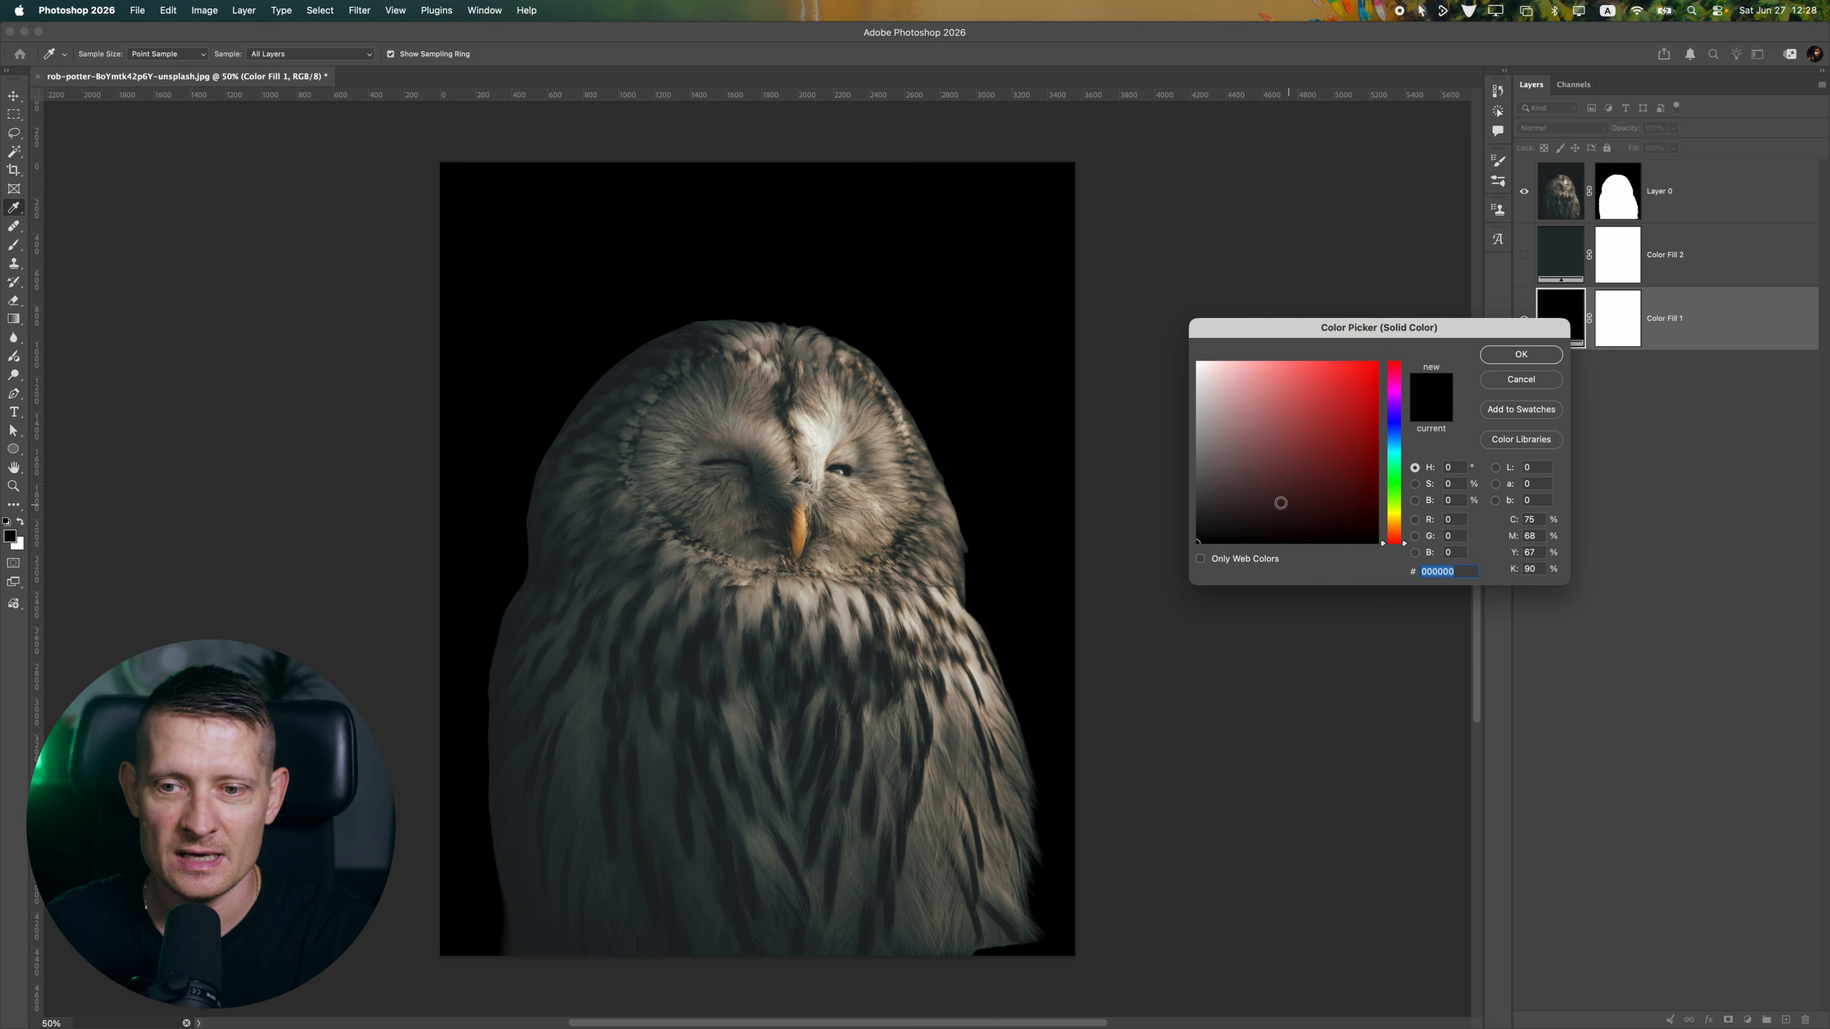
left_click_drag(1396, 449, 1395, 421)
left_click(1268, 522)
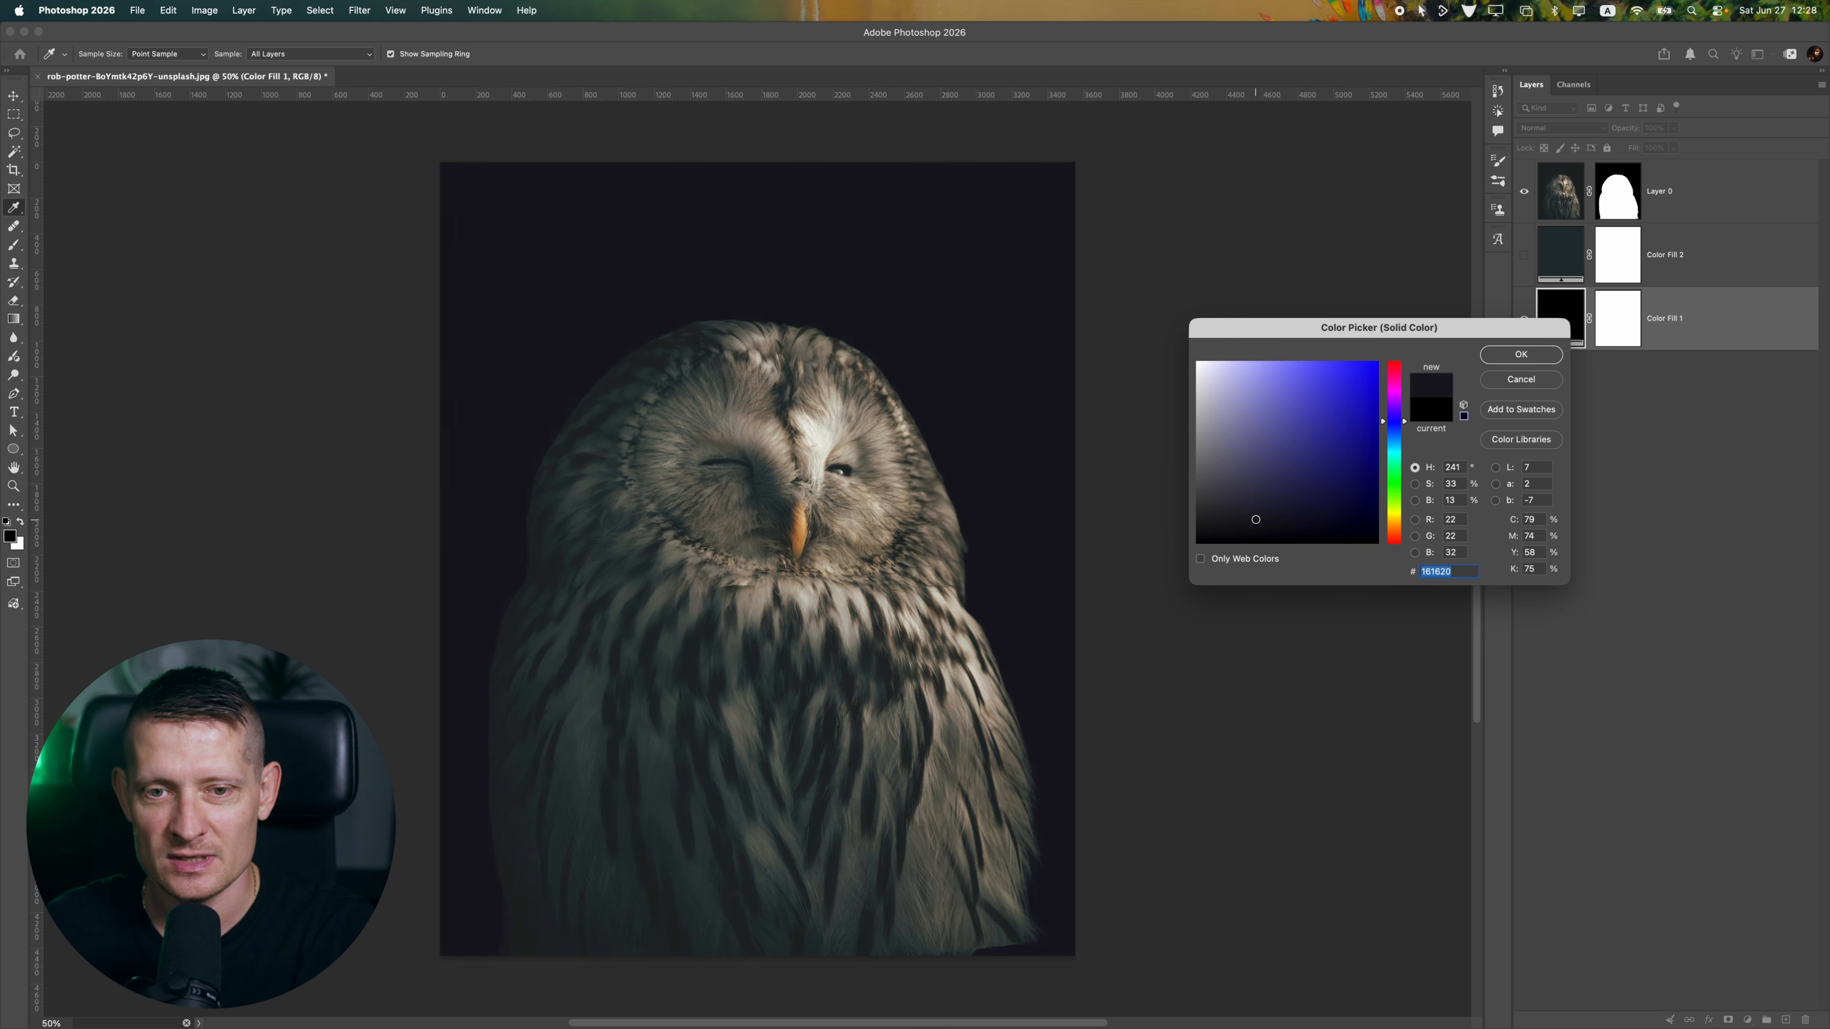
left_click(1256, 519)
left_click(1521, 354)
left_click(1524, 254)
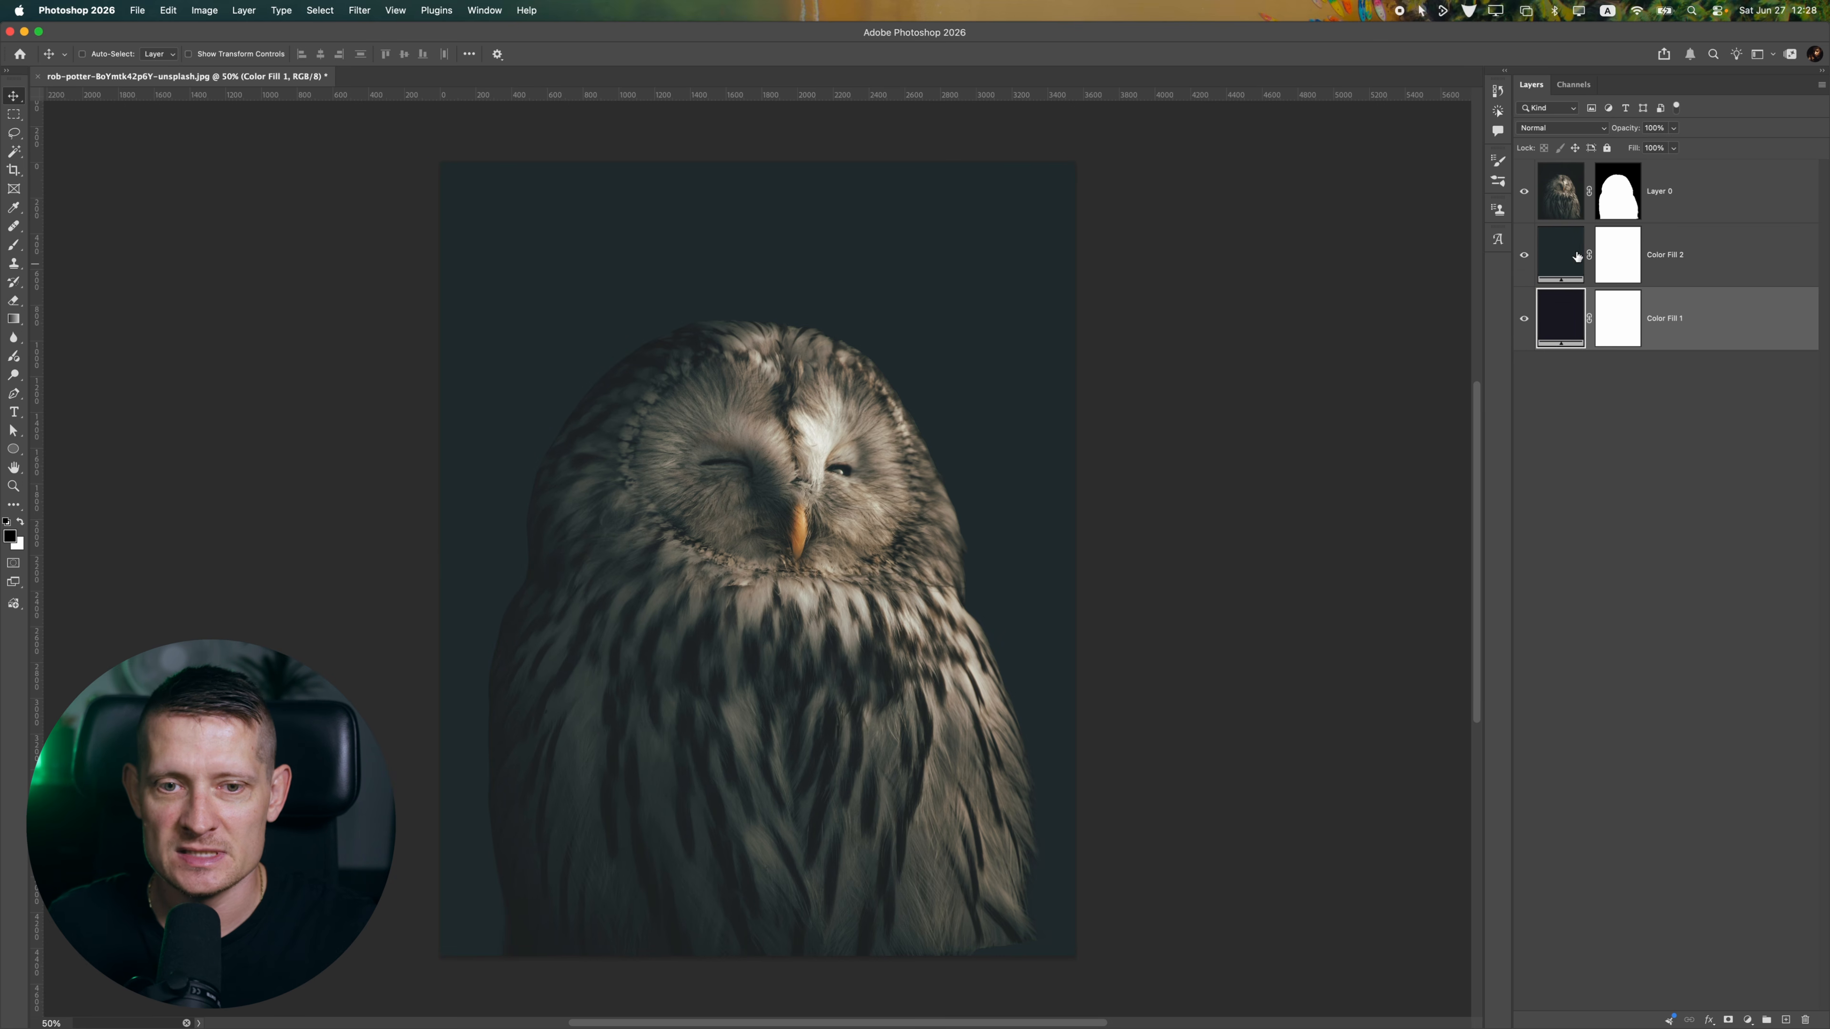
Invert the teal fill's layer mask to black and set up a 2200 px soft round brush with white
left_click(1630, 248)
key("super+i")
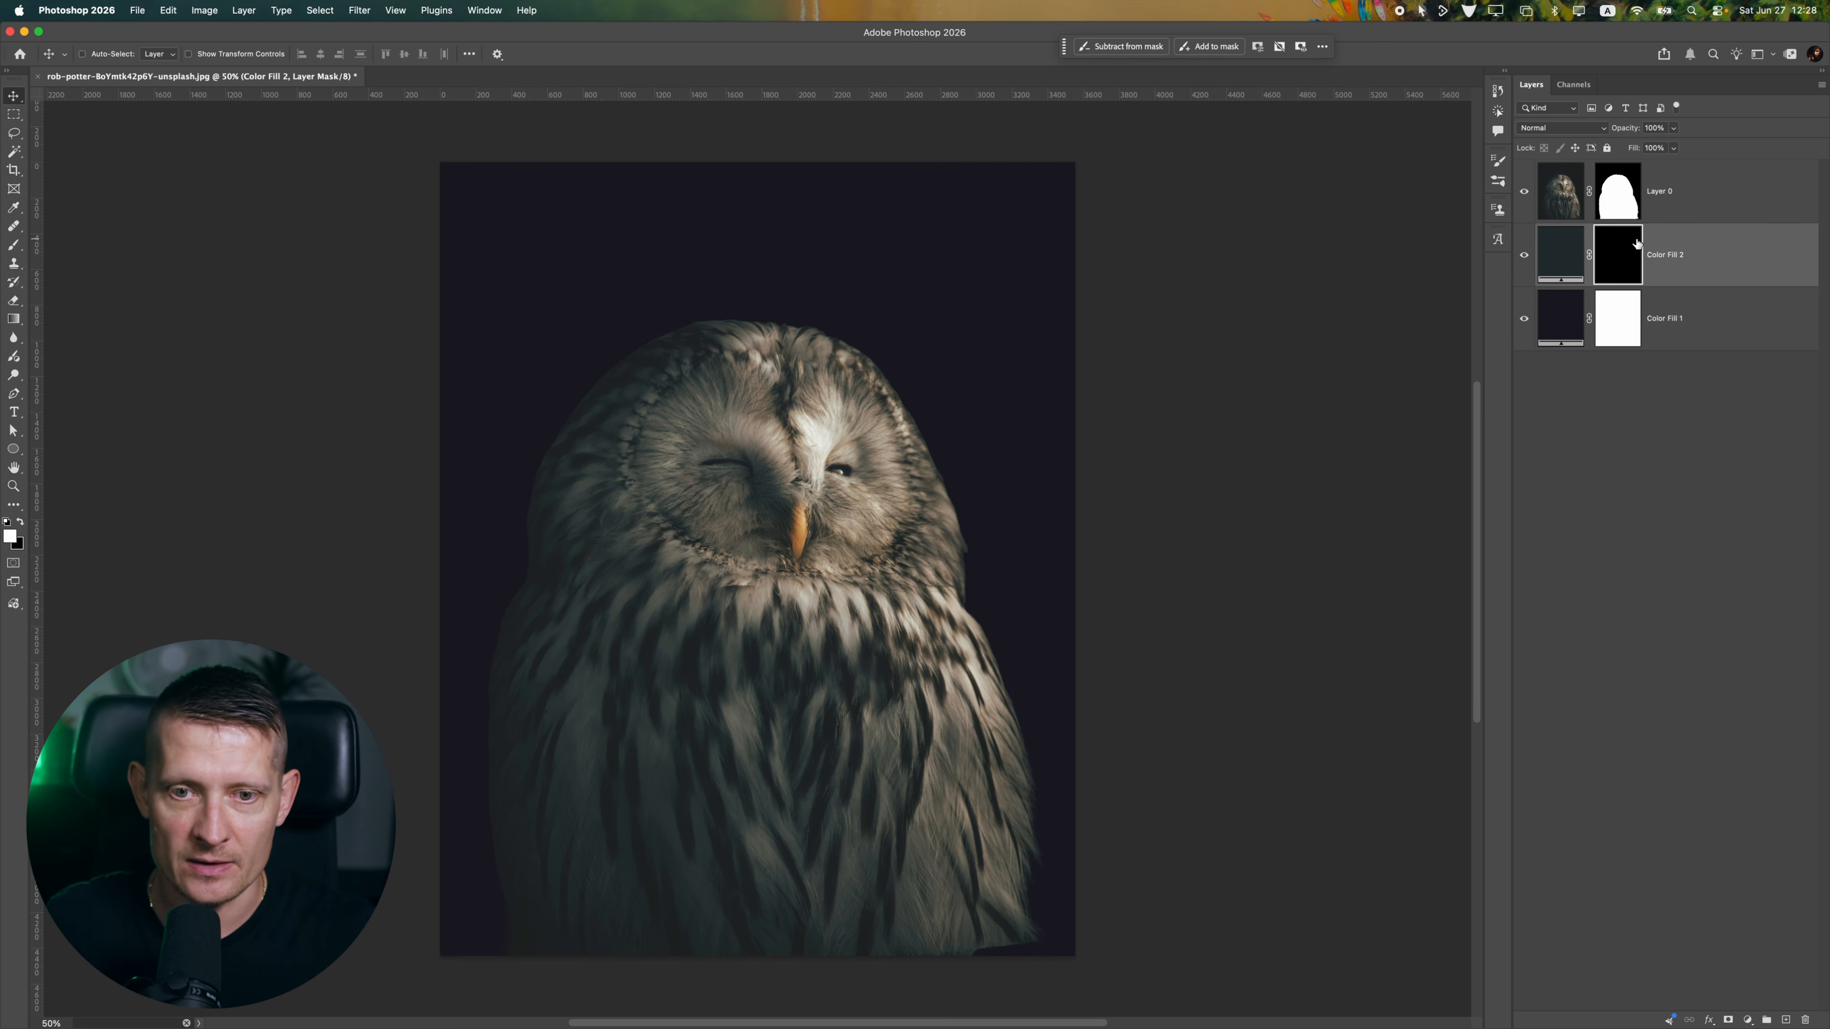
left_click(12, 242)
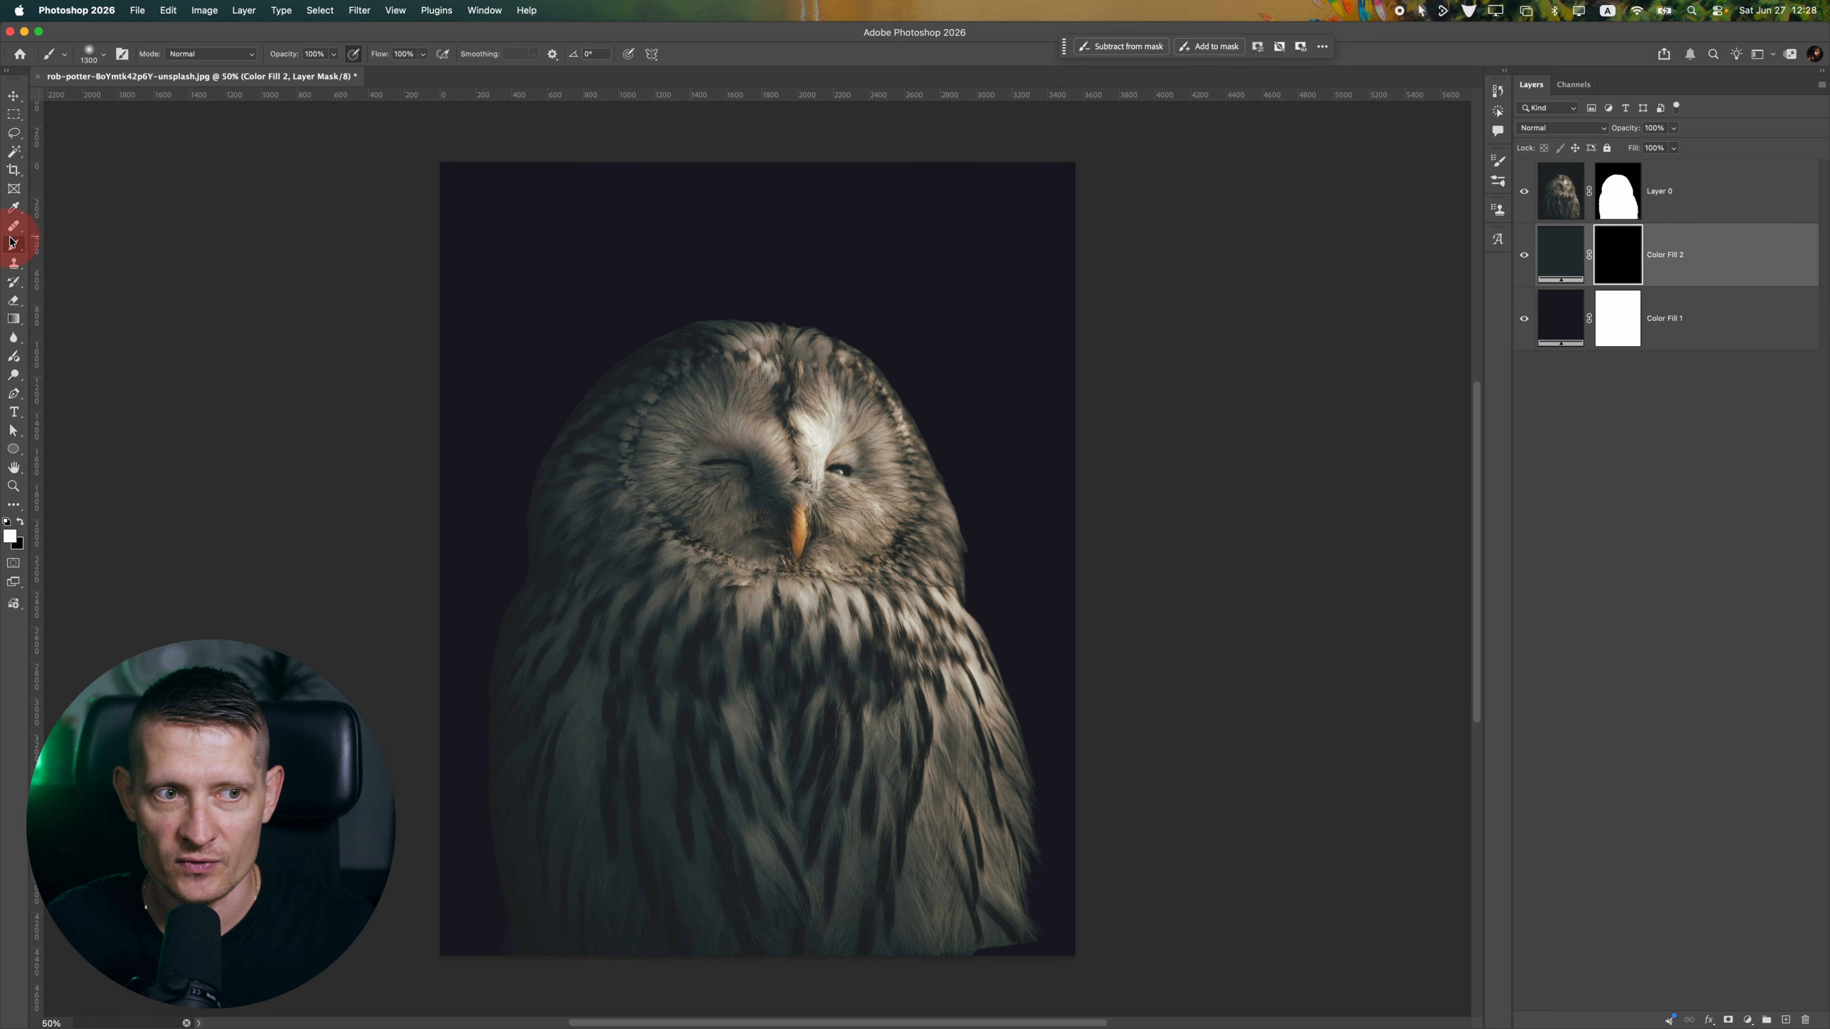
key("bracketright")
key("bracketright")
key("bracketright")
key("bracketright")
key("bracketright")
key("bracketright")
key("bracketright")
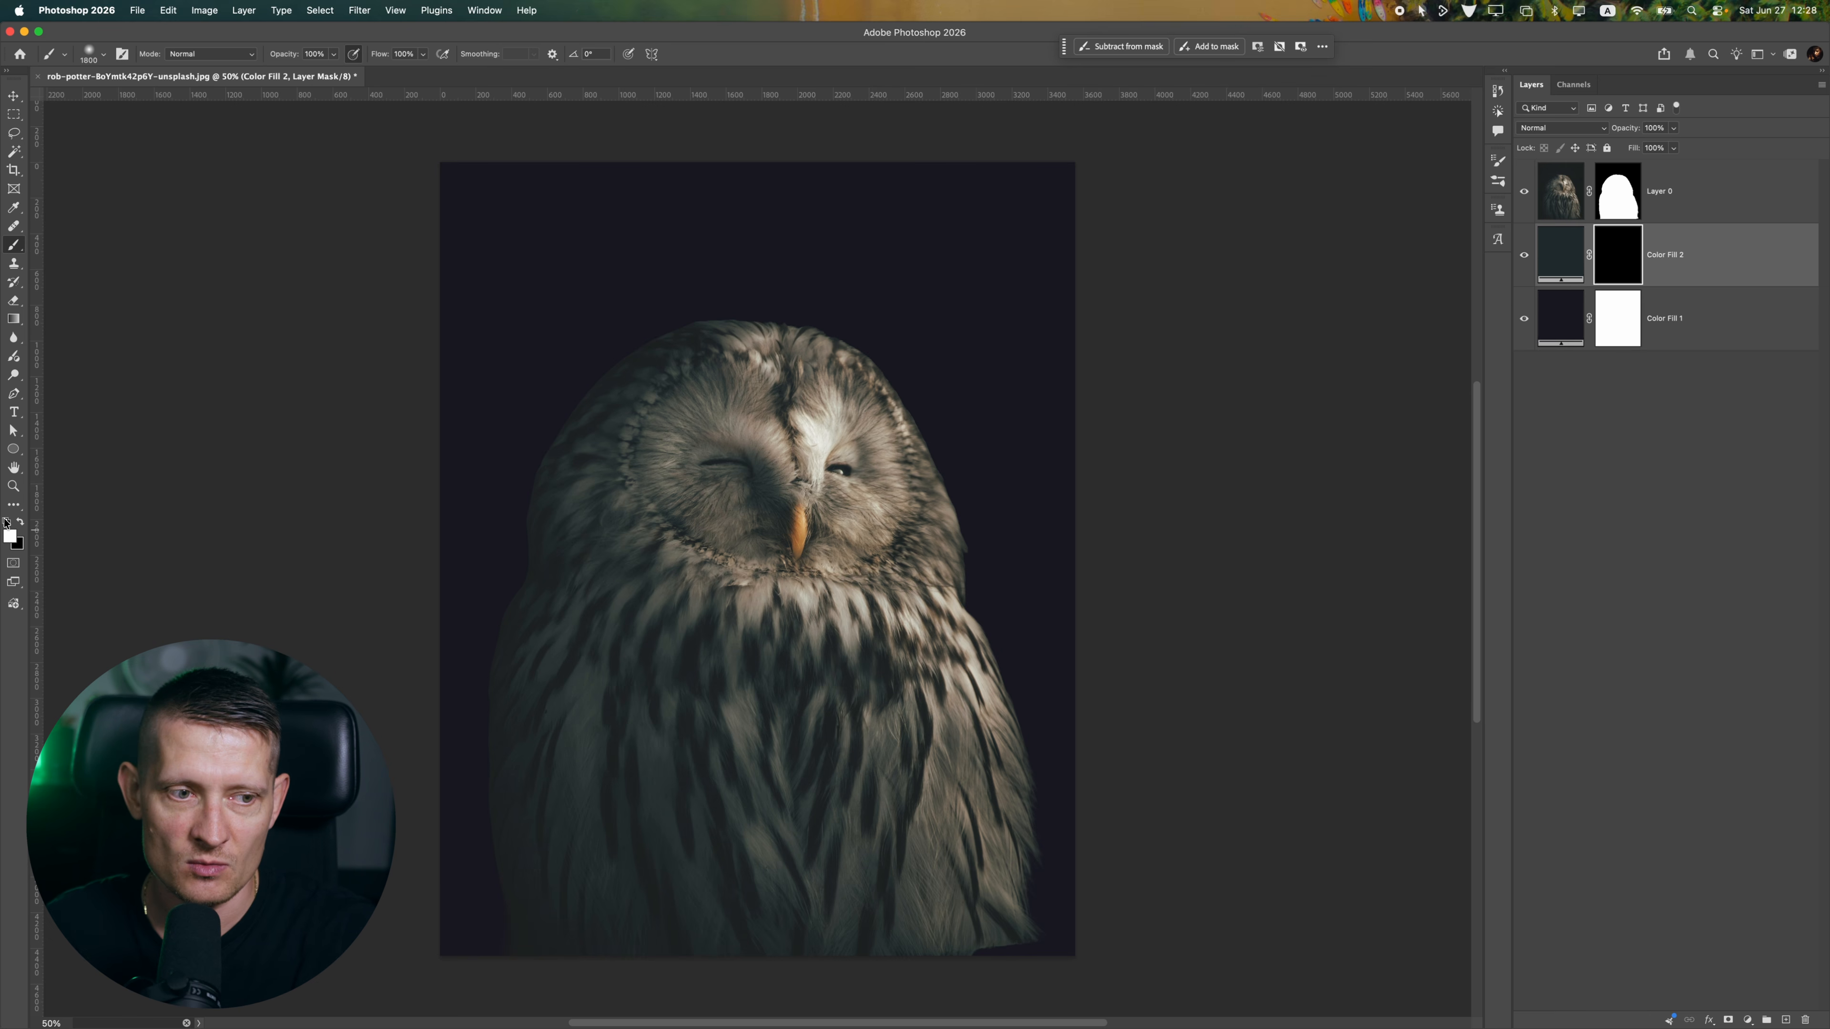
key("bracketright")
key("bracketright")
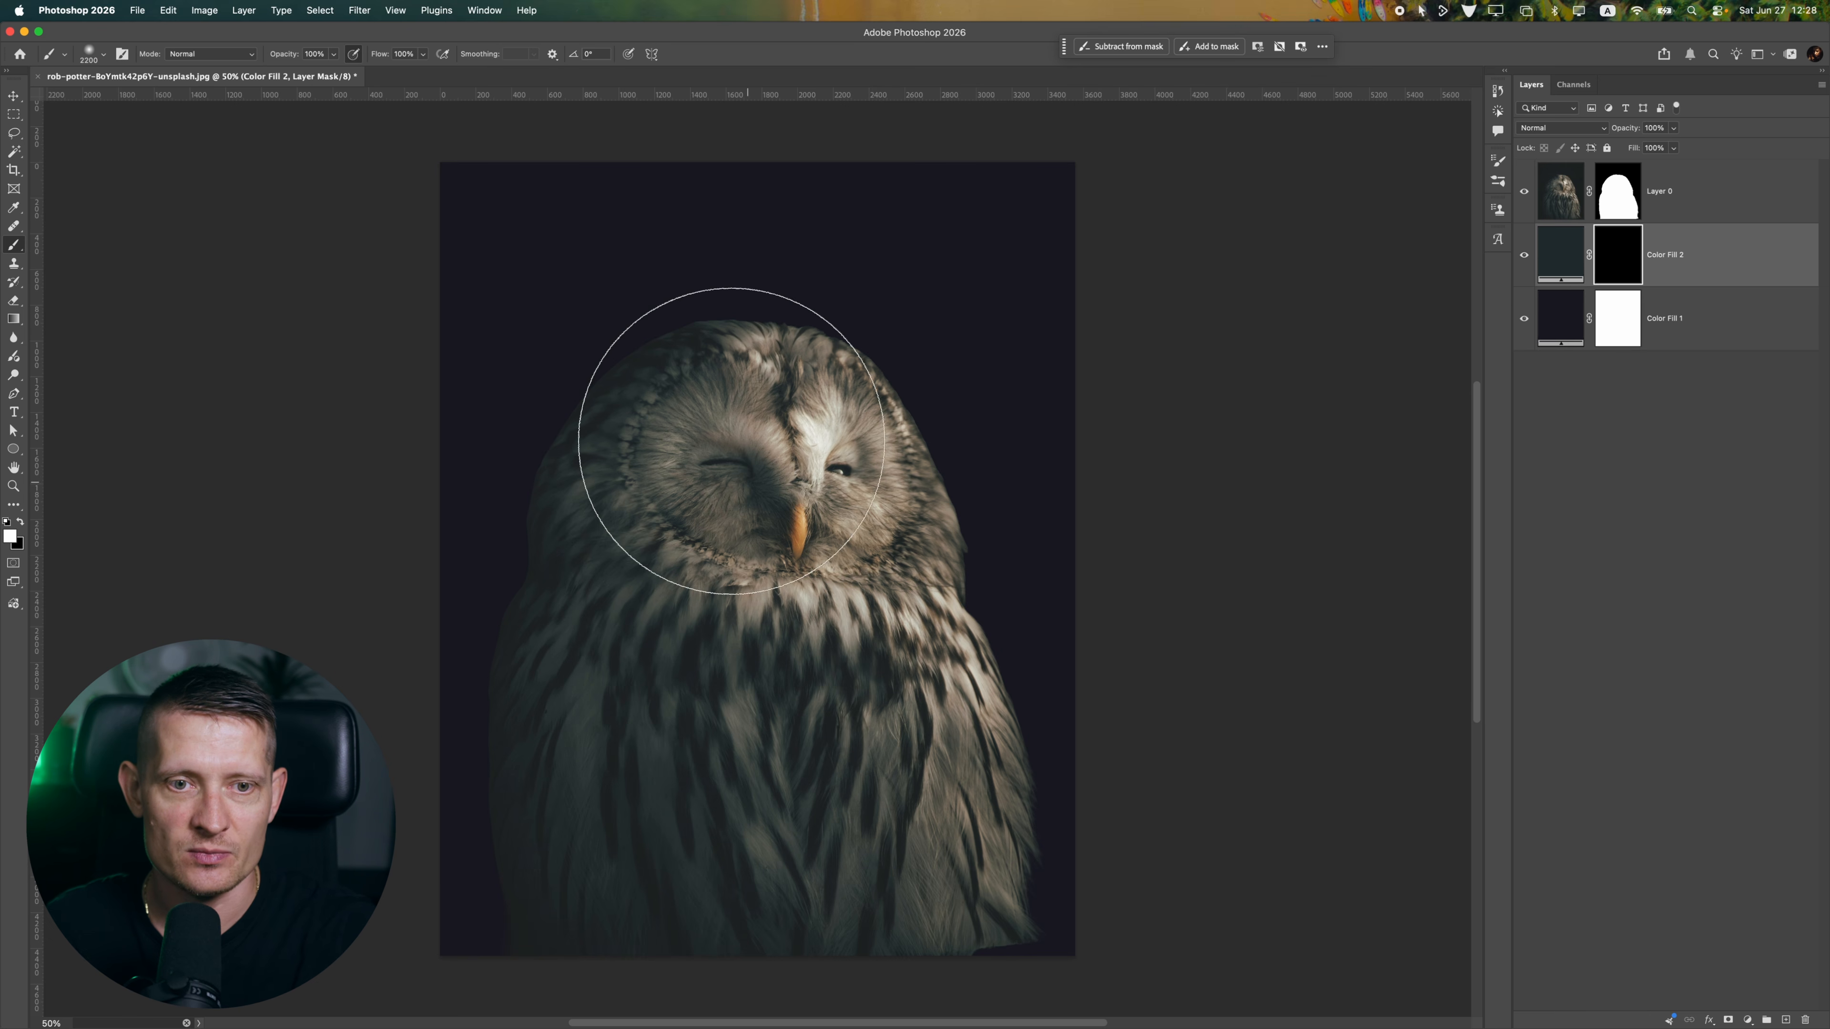
Paint white on the teal fill's mask around the owl's head and chest to create a soft background glow
left_click(692, 440)
left_click(749, 438)
left_click(869, 530)
left_click(777, 465)
mouse_move(777, 465)
left_mouse_down()
mouse_move(776, 429)
mouse_move(870, 645)
mouse_move(674, 645)
mouse_move(628, 606)
mouse_move(715, 482)
mouse_move(792, 425)
left_mouse_up()
left_click(90, 55)
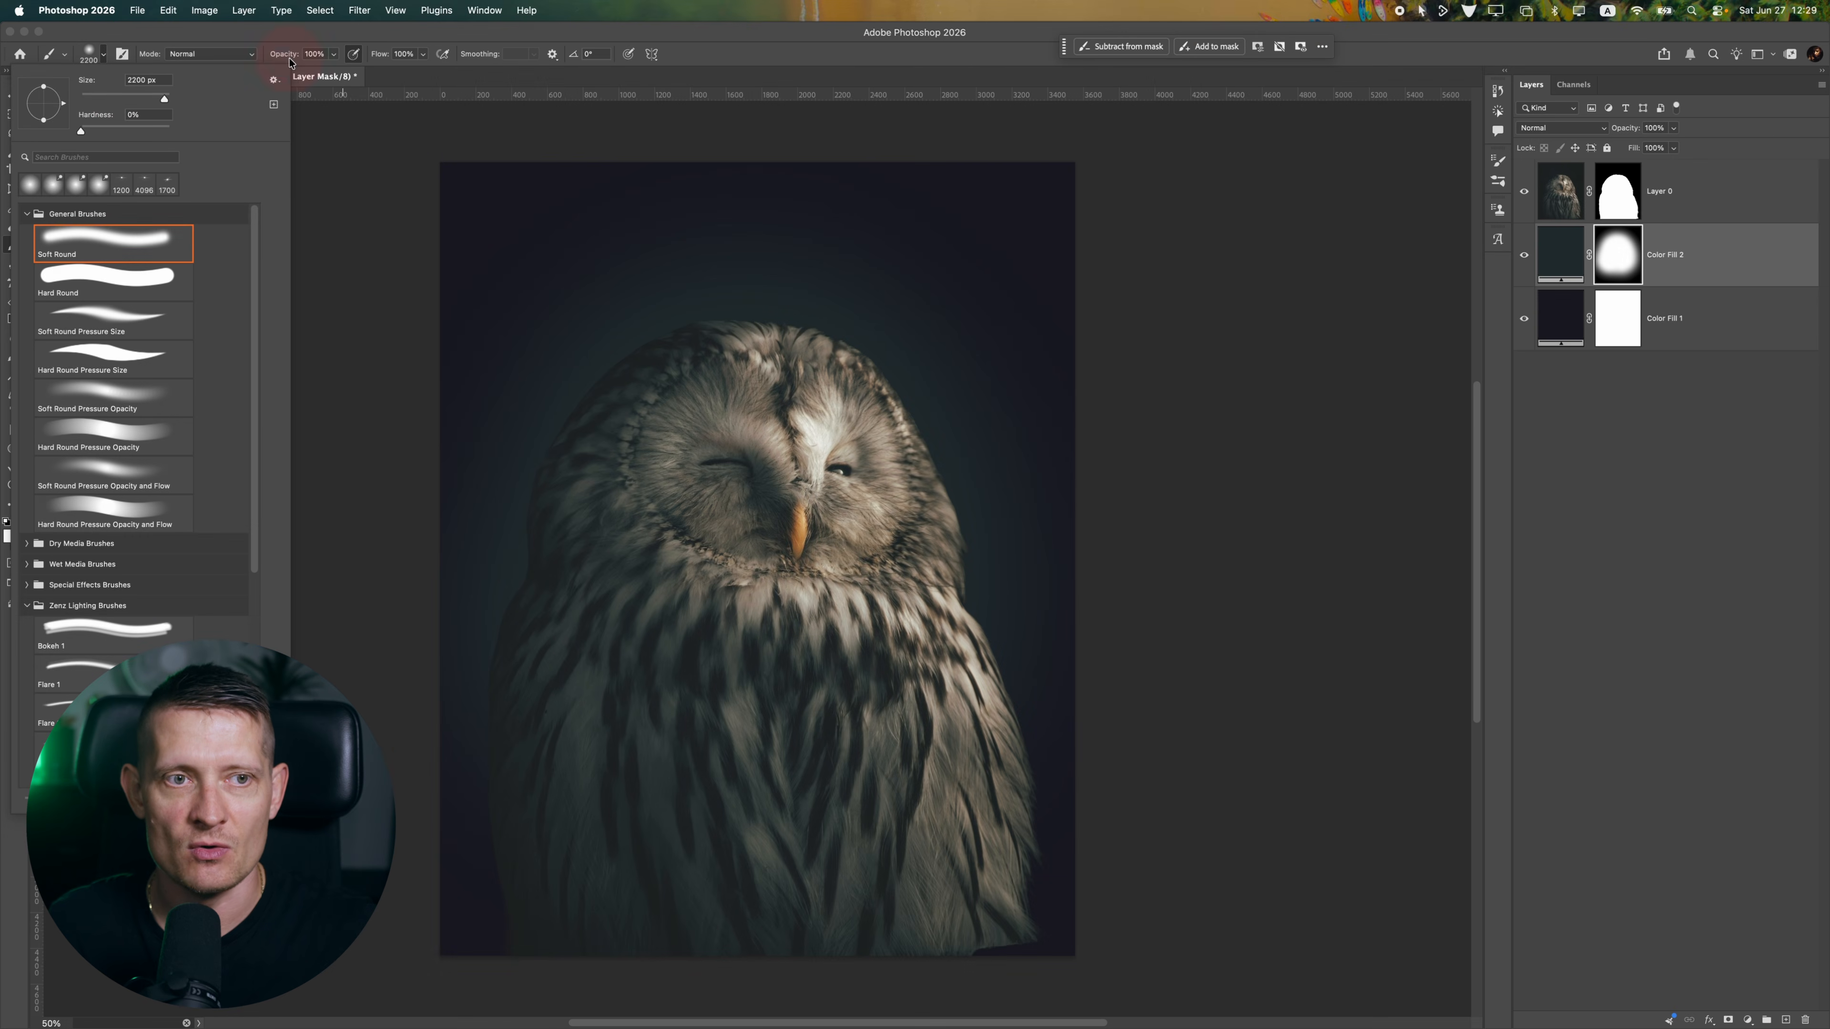
left_click(764, 368)
left_click(760, 430)
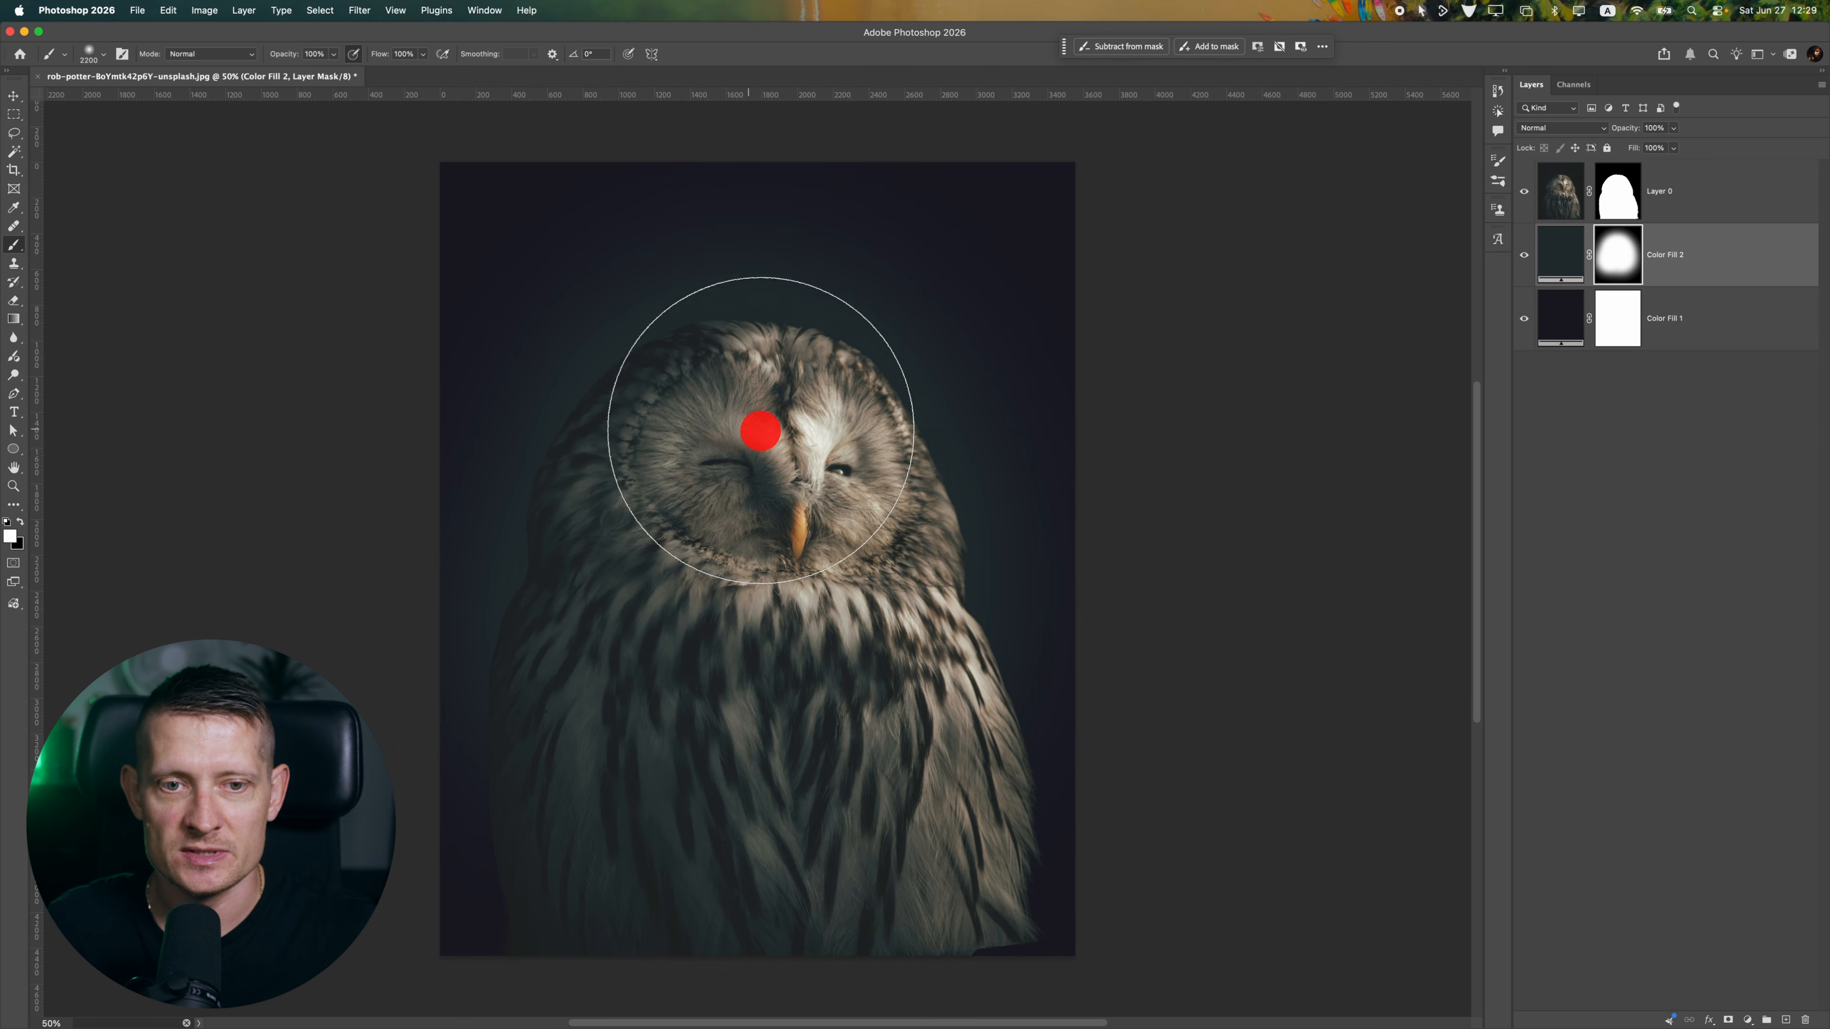
mouse_move(760, 431)
left_mouse_down()
mouse_move(868, 604)
mouse_move(826, 696)
mouse_move(774, 721)
mouse_move(673, 725)
mouse_move(736, 774)
mouse_move(883, 736)
mouse_move(898, 706)
mouse_move(813, 466)
mouse_move(742, 439)
mouse_move(673, 516)
left_mouse_up()
Widen the teal glow behind the owl by painting white on its mask with a brush enlarged to 3900 px
scroll(671, 519, "up", 1)
key("]")
key("]")
key("]")
key("]")
key("]")
key("]")
key("]")
key("]")
key("]")
key("]")
key("]")
key("]")
key("]")
key("]")
key("]")
key("]")
key("]")
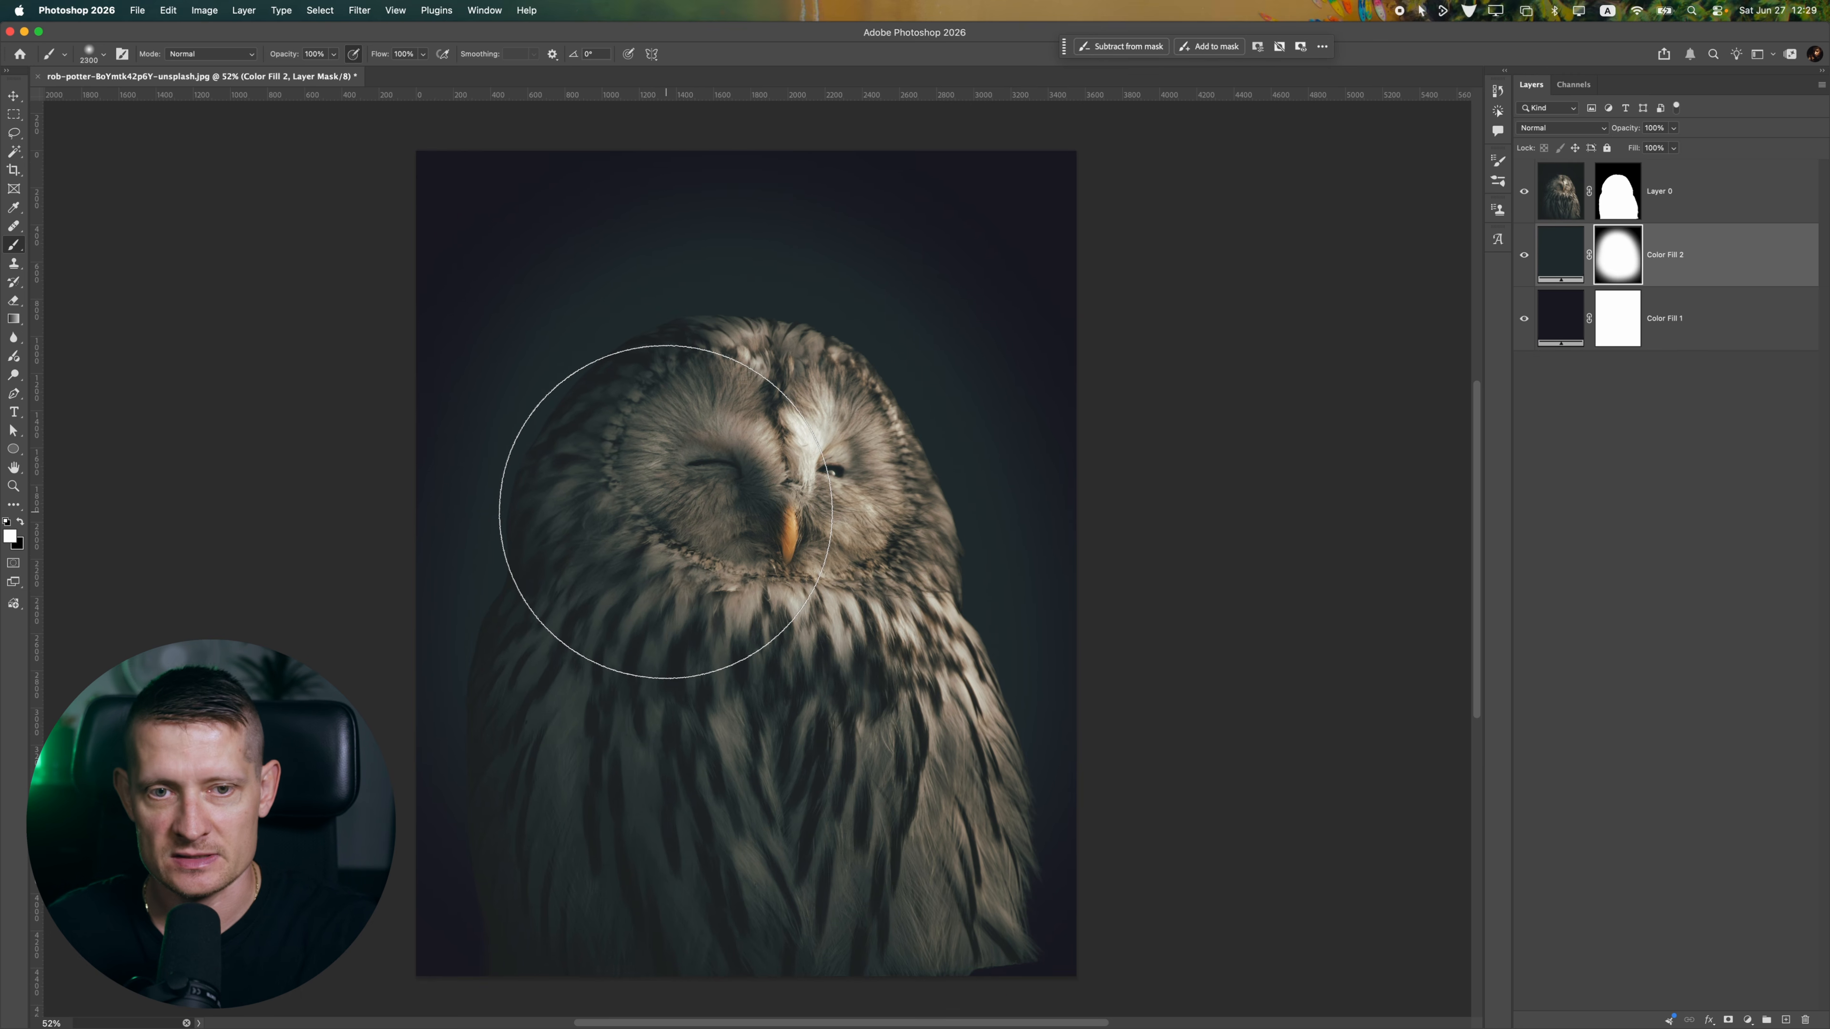
left_click(820, 574)
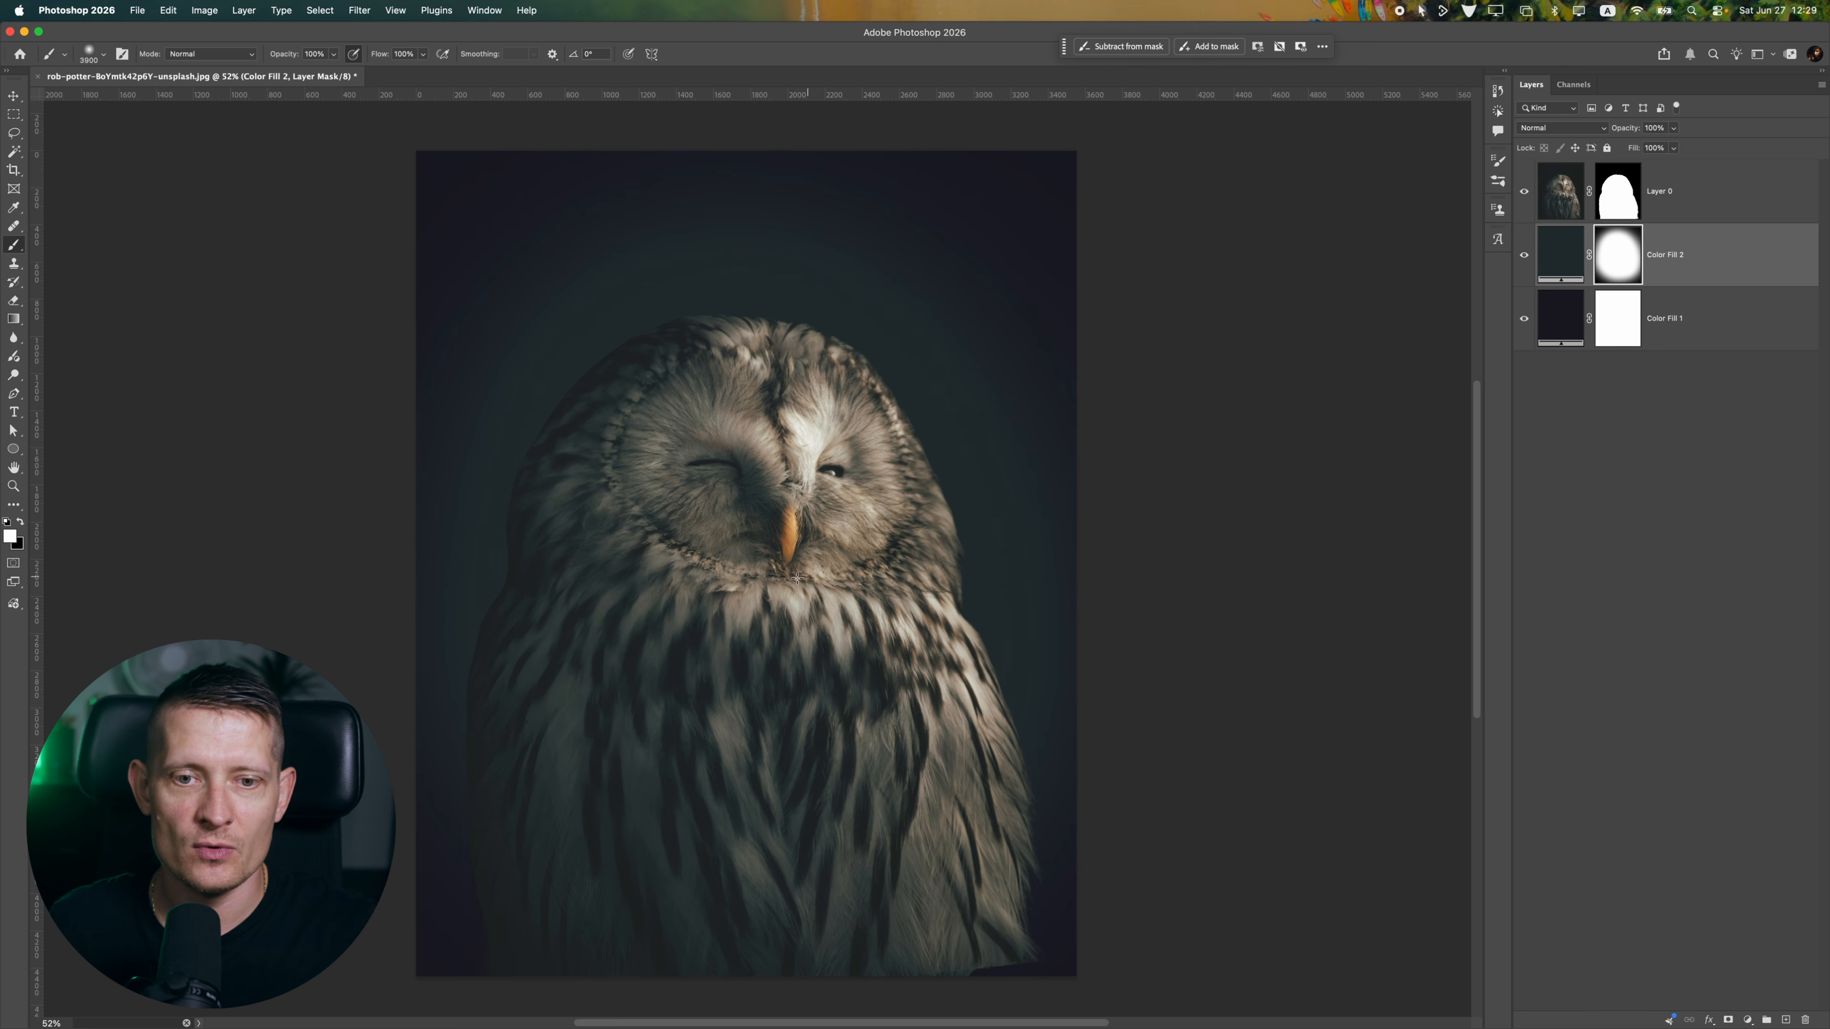
left_click(16, 97)
mouse_move(764, 434)
left_mouse_down()
mouse_move(613, 432)
mouse_move(765, 425)
left_mouse_up()
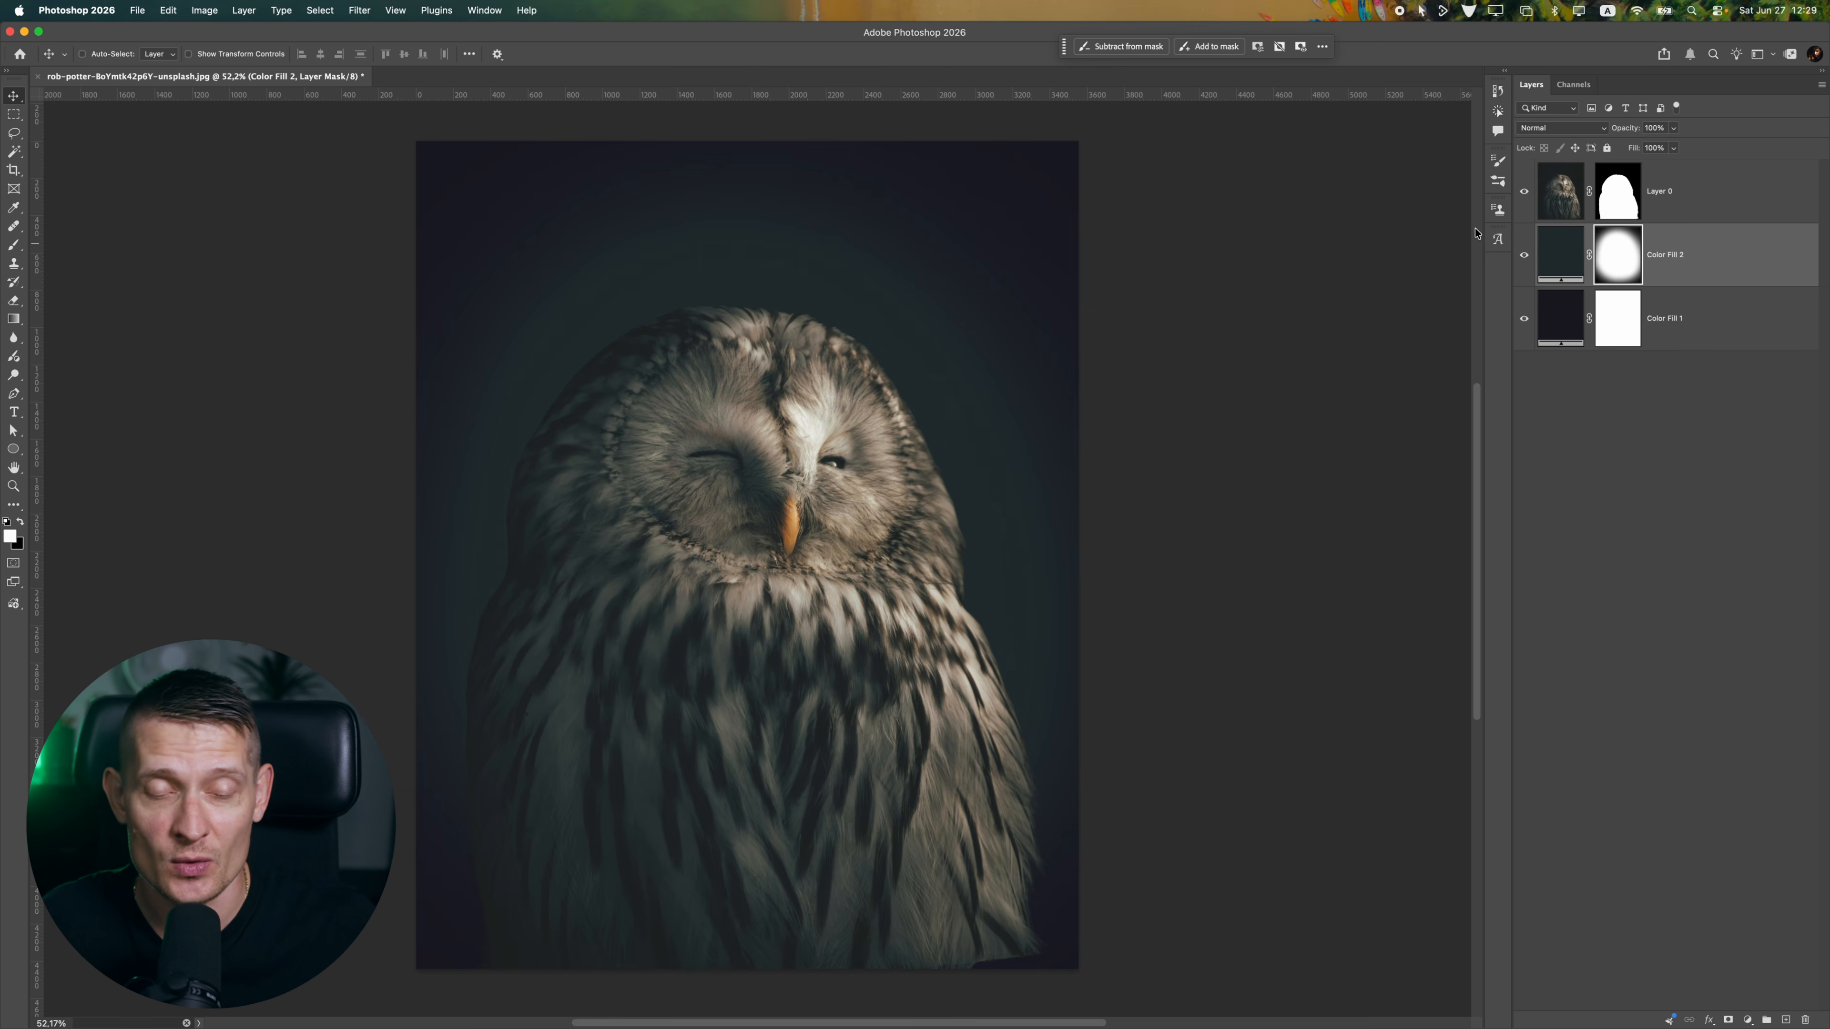
Add a new layer filled with 50% Gray above the owl layer and set its blending mode to Overlay
left_click(1689, 210)
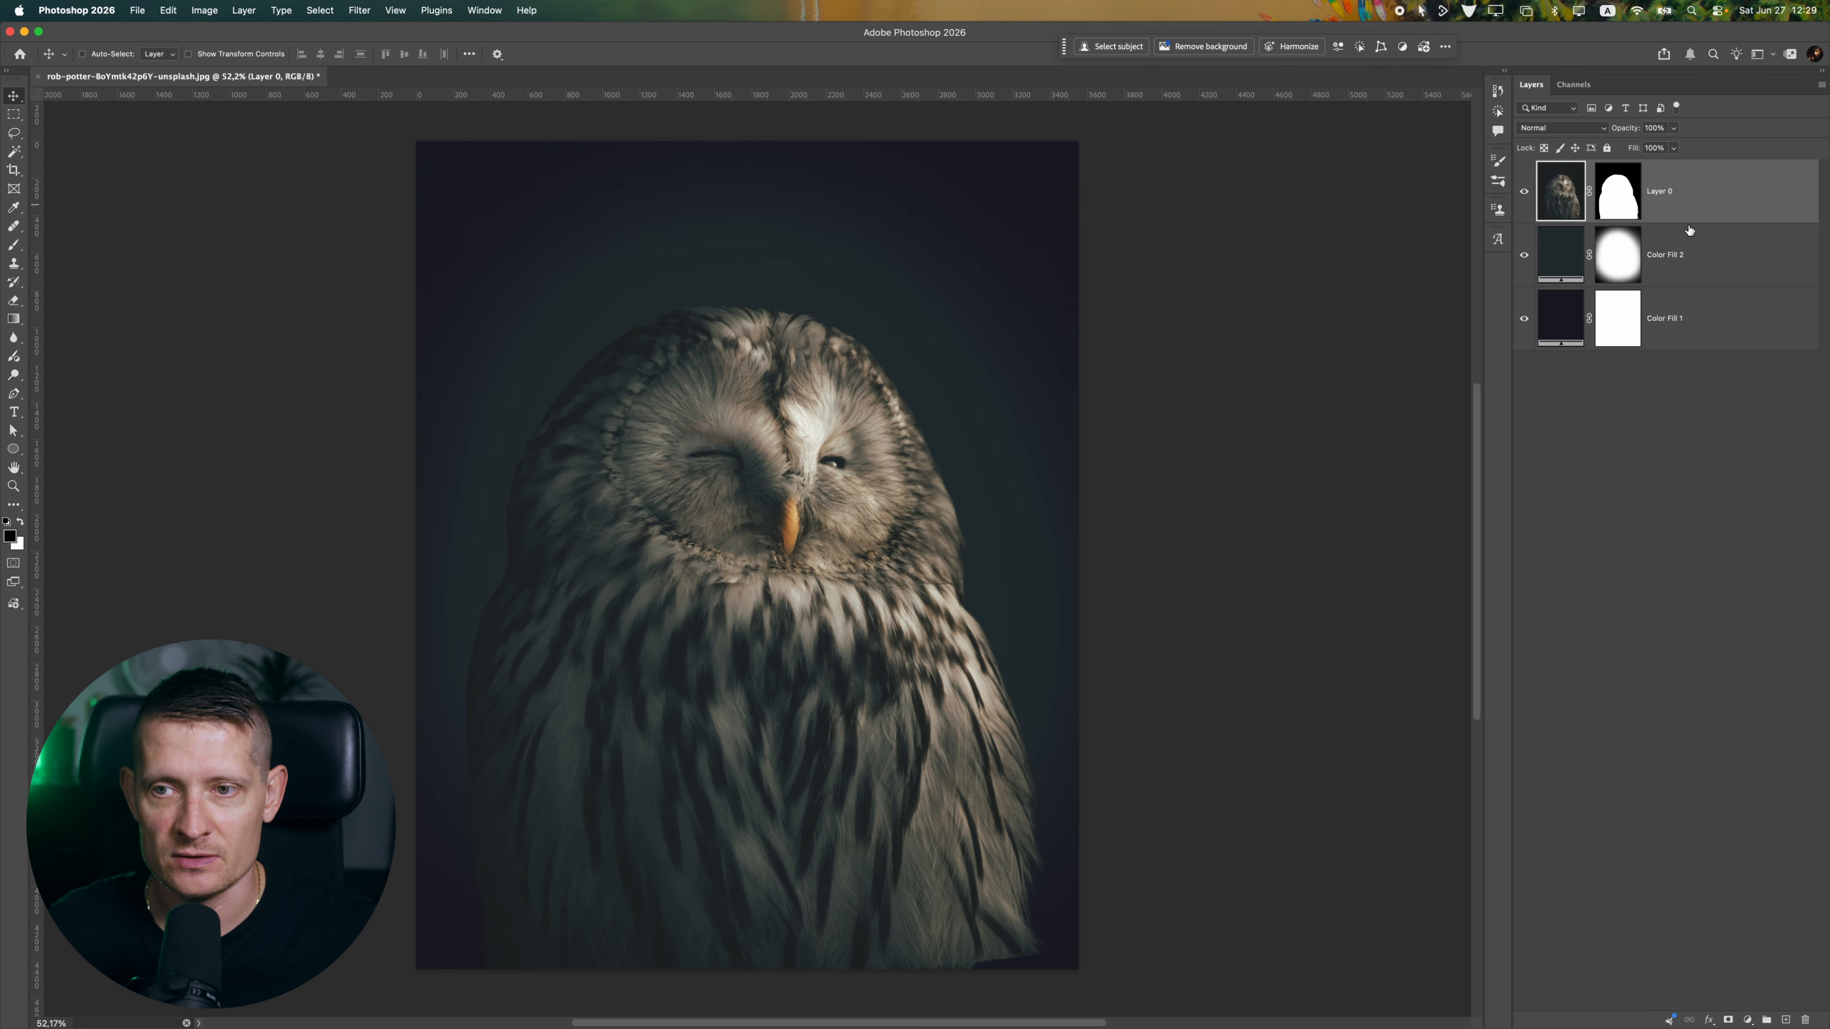
left_click(1782, 1017)
left_click(144, 7)
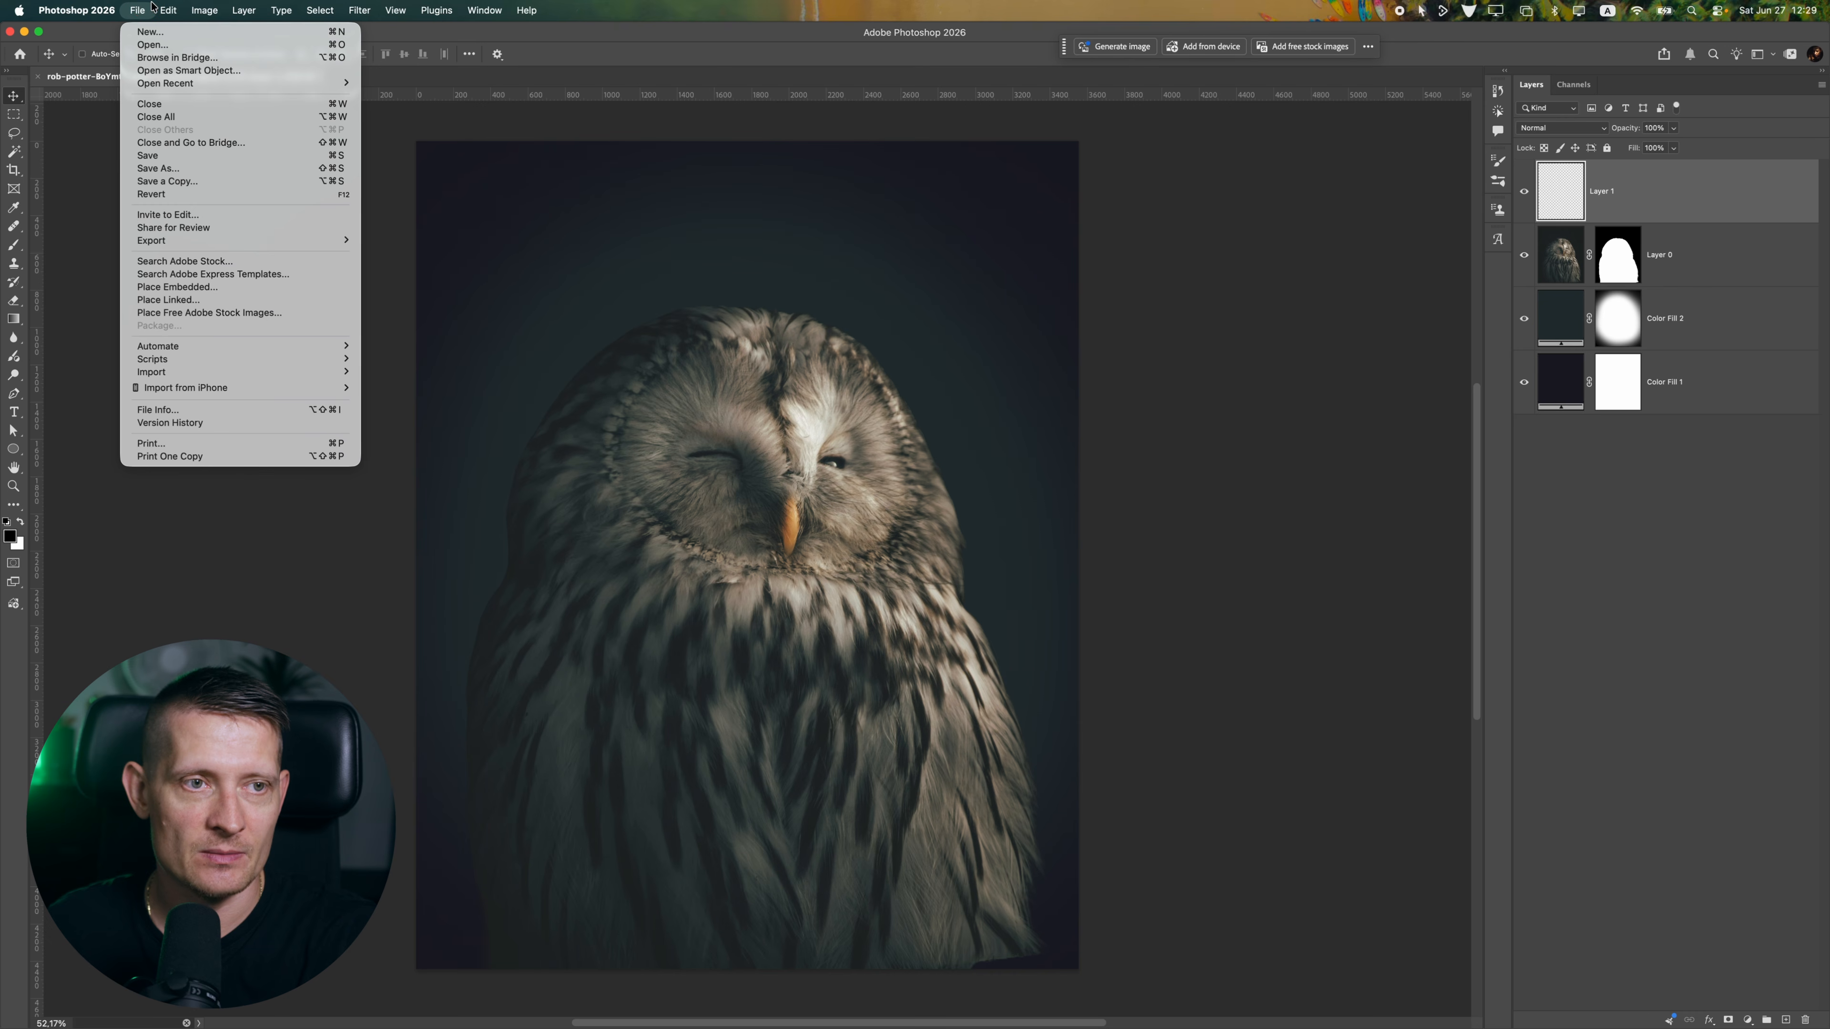
left_click(233, 230)
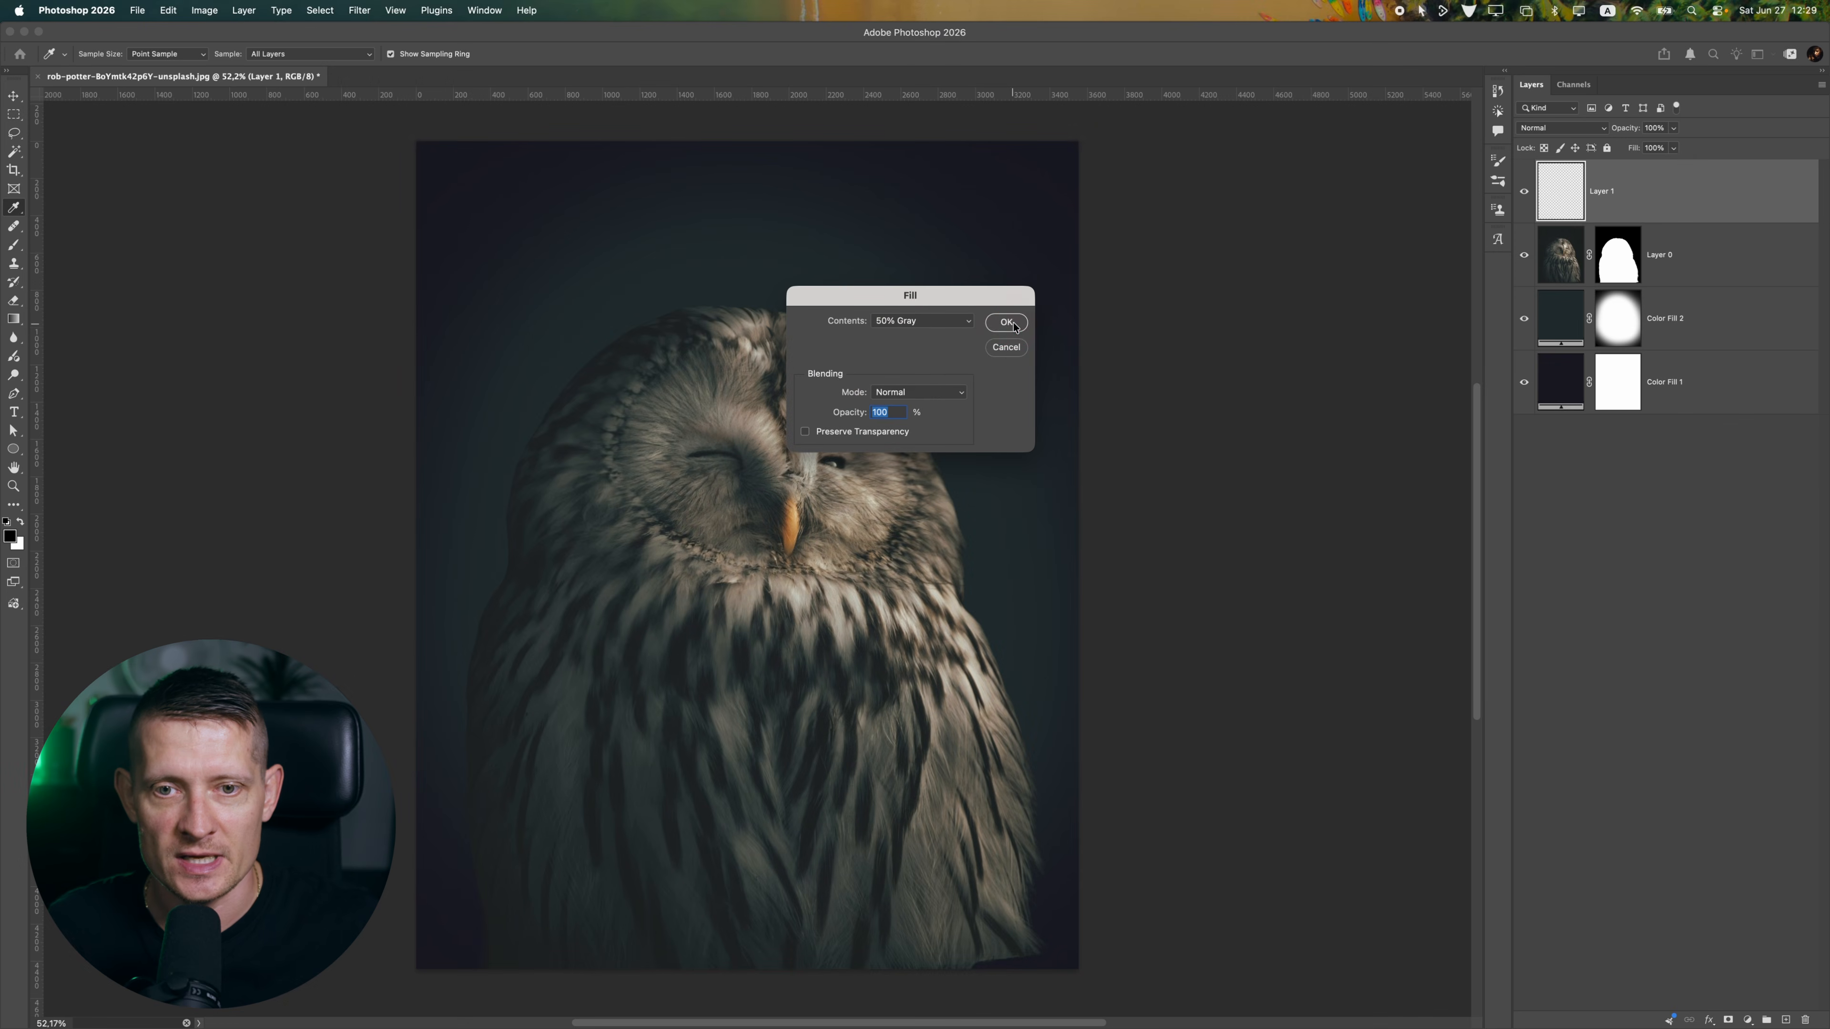
left_click(1009, 321)
left_click(1553, 130)
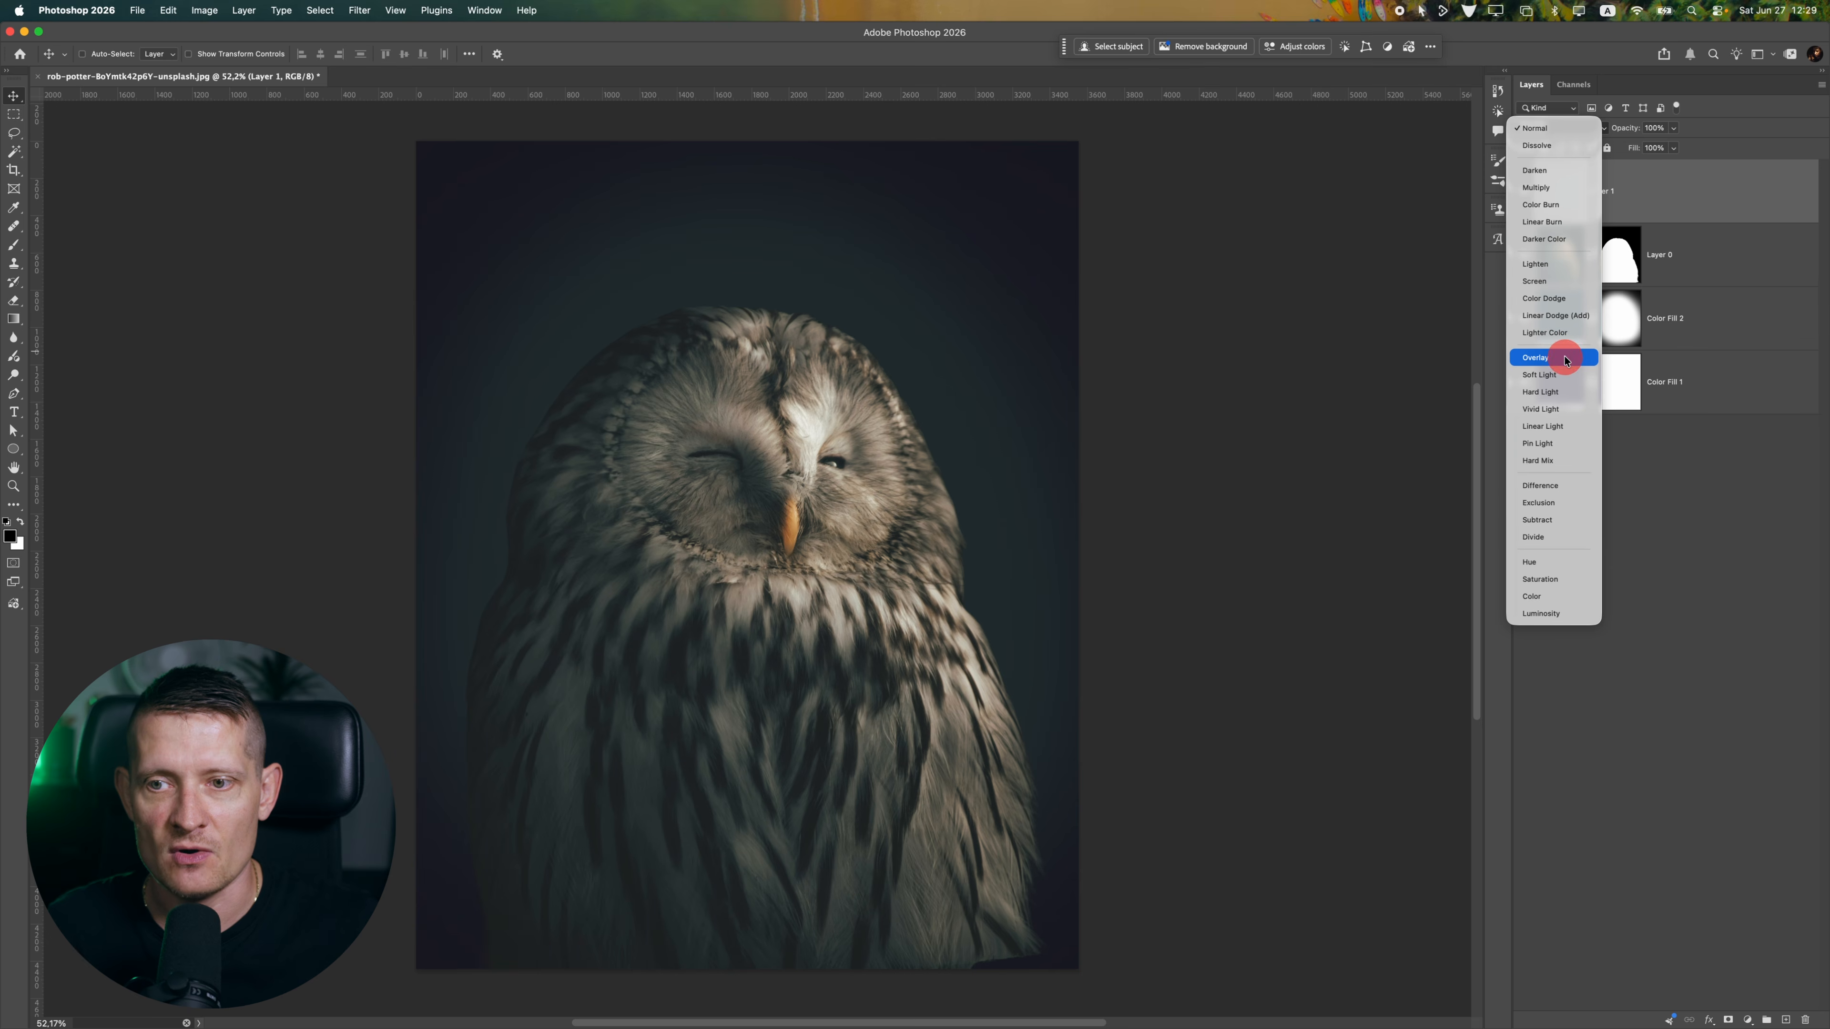
left_click(1562, 346)
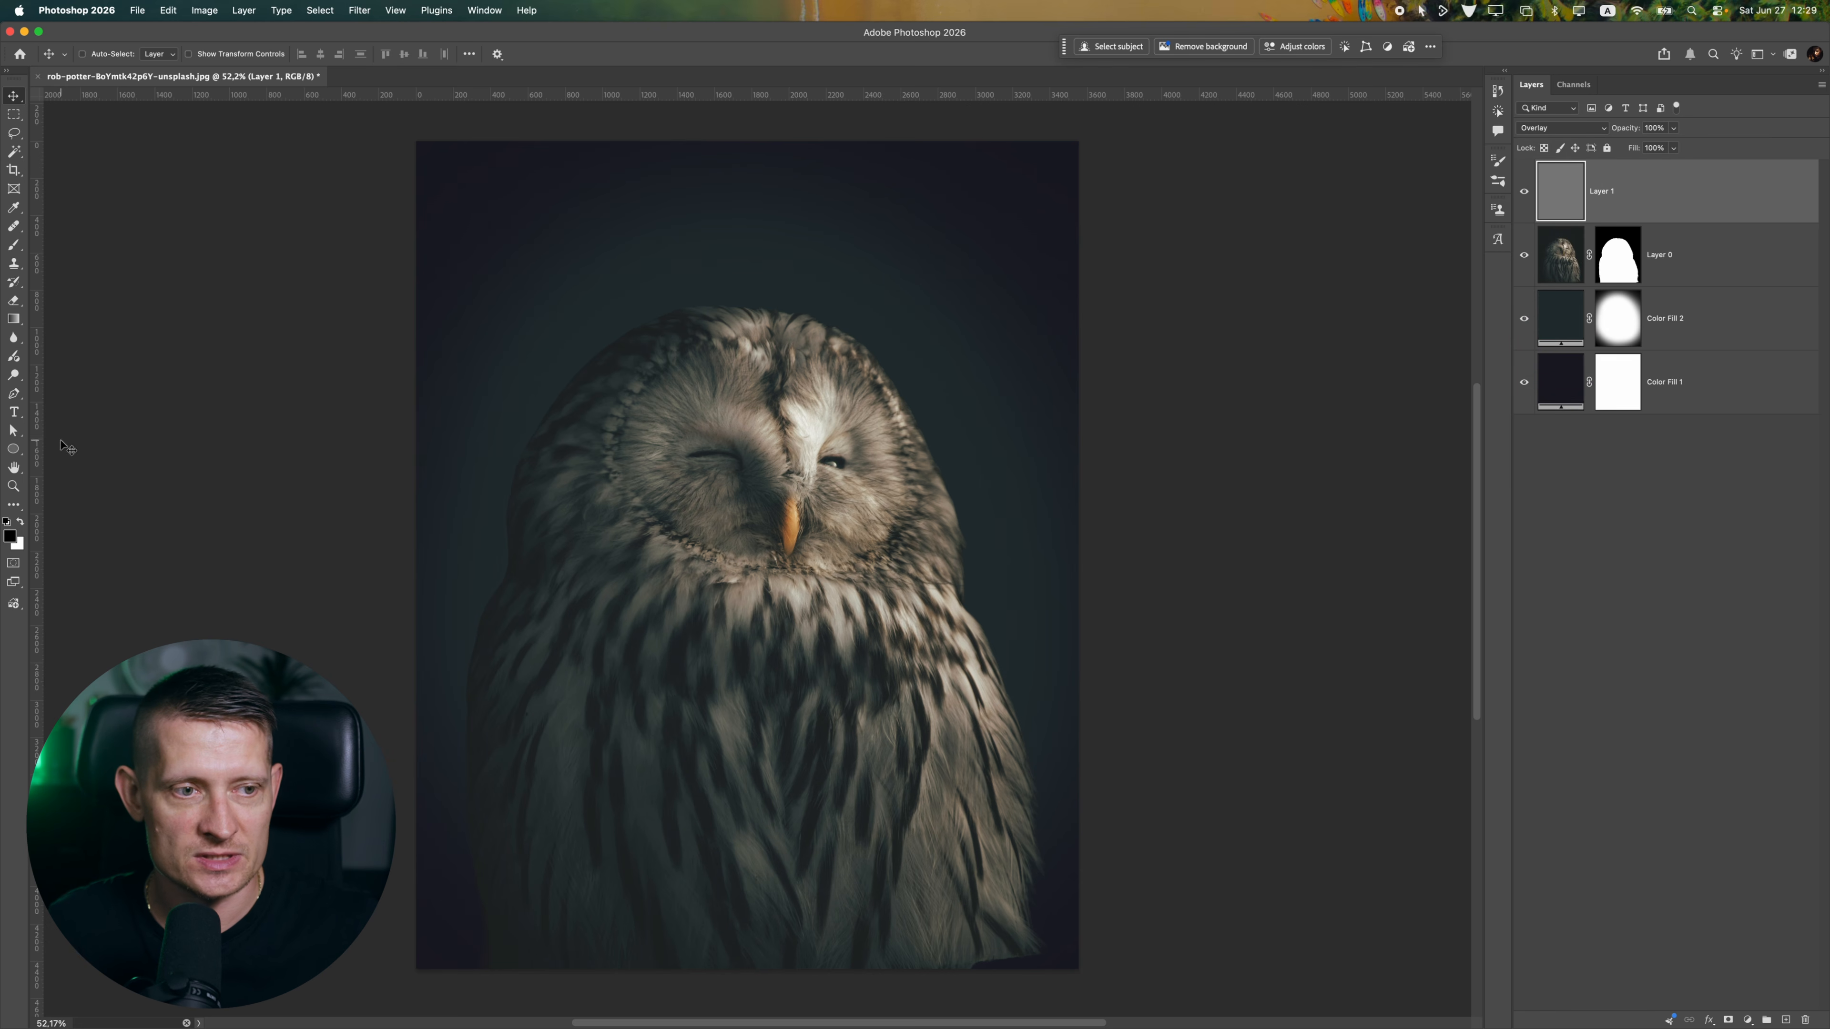
Darken the lower sides of the owl's body on the gray layer using the Burn tool with Midtones range and 15% exposure
left_click(13, 337)
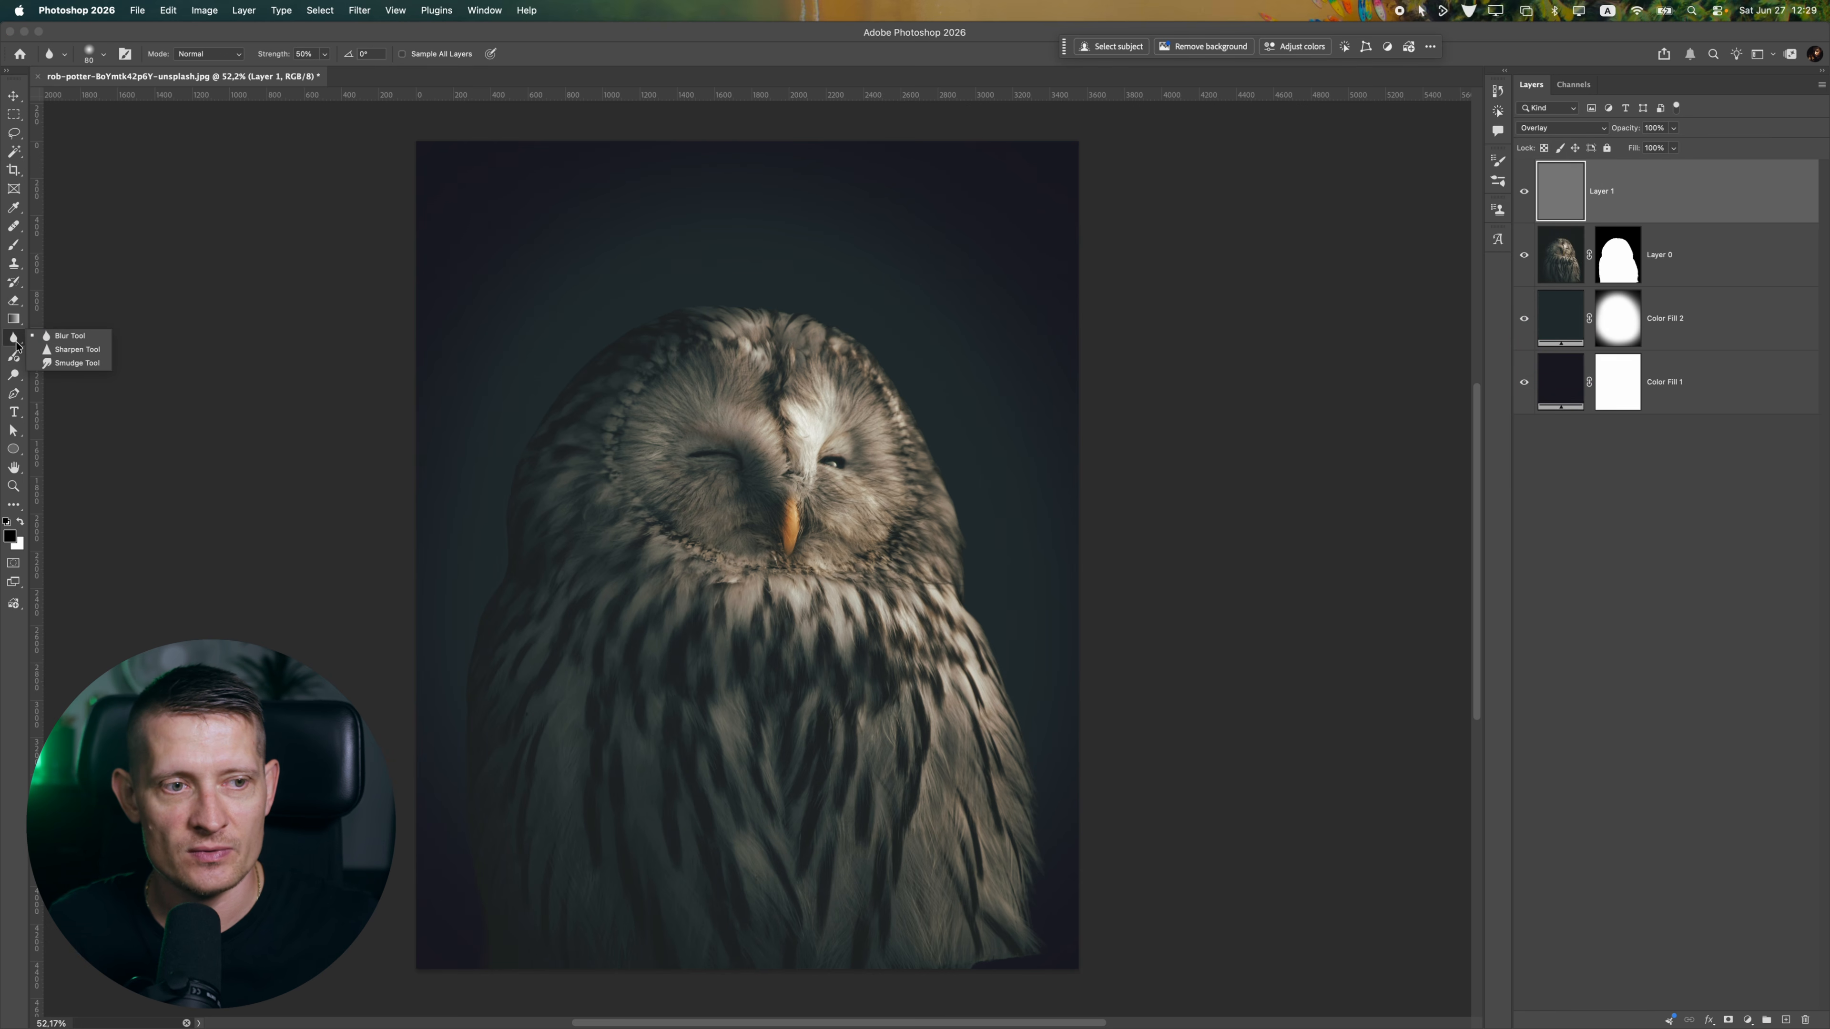
left_click(13, 375)
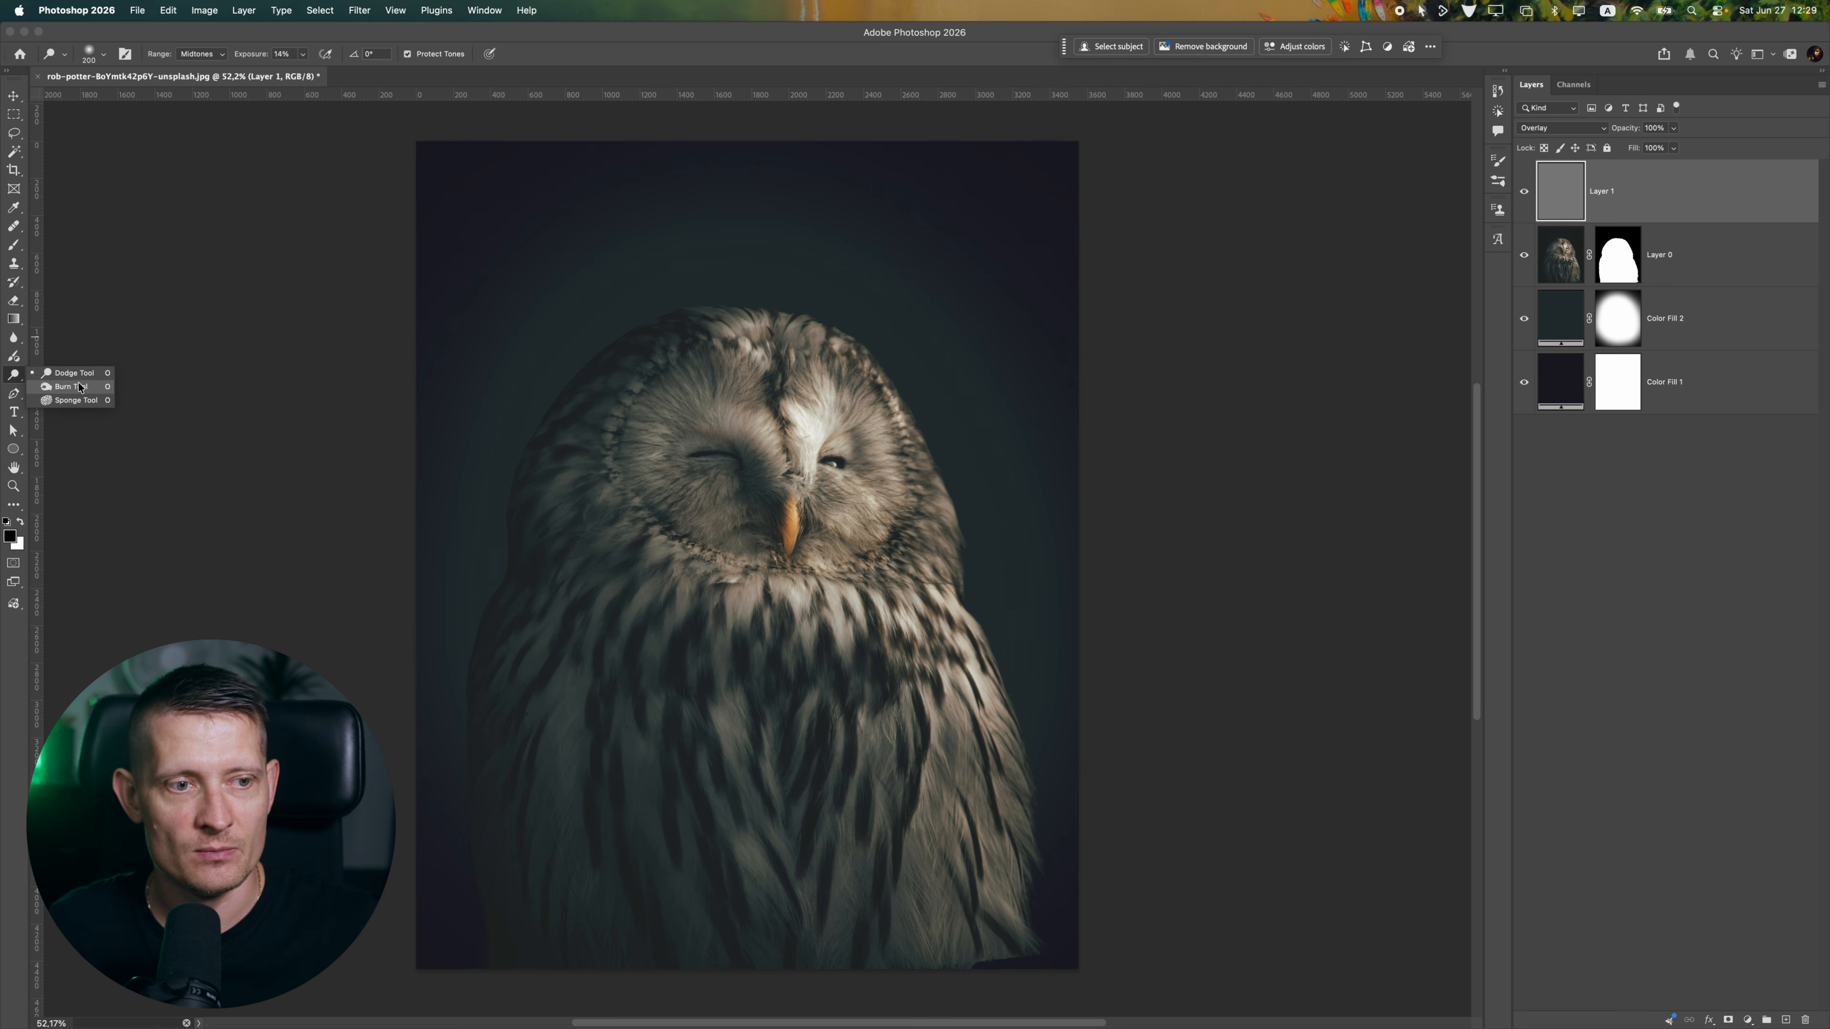
left_click(79, 387)
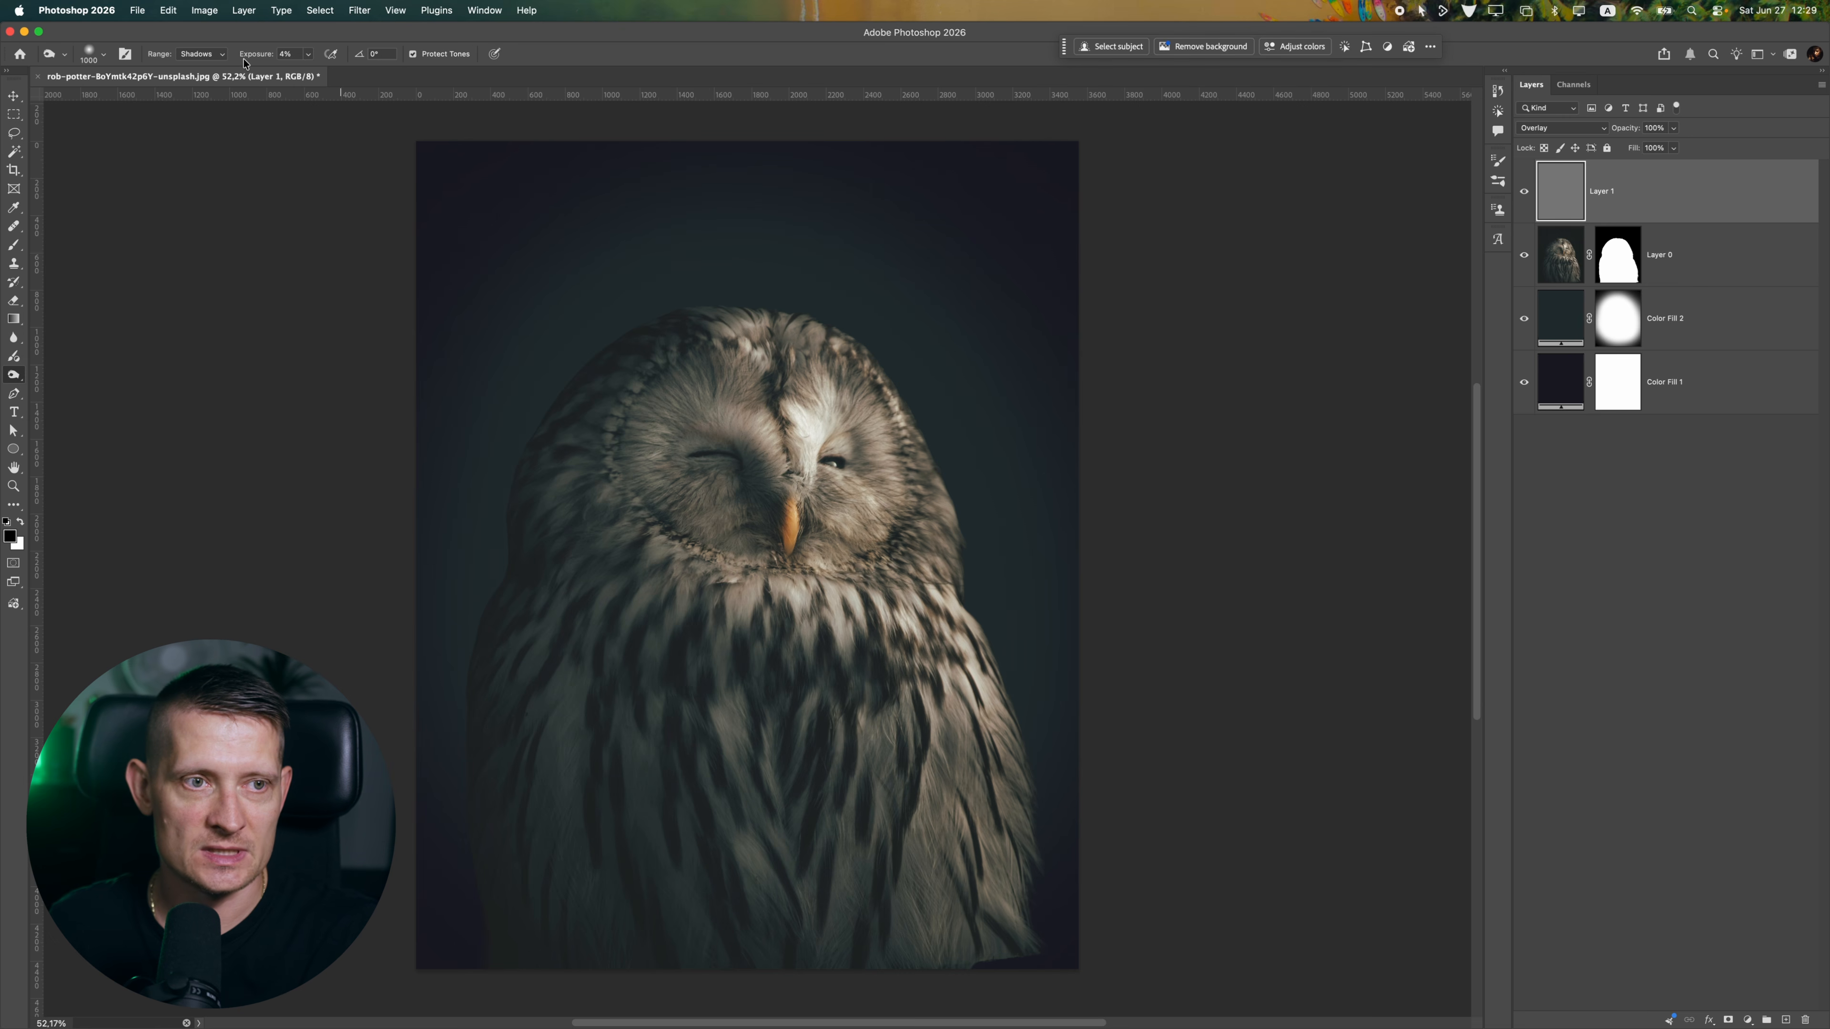
left_click(201, 53)
left_click(204, 67)
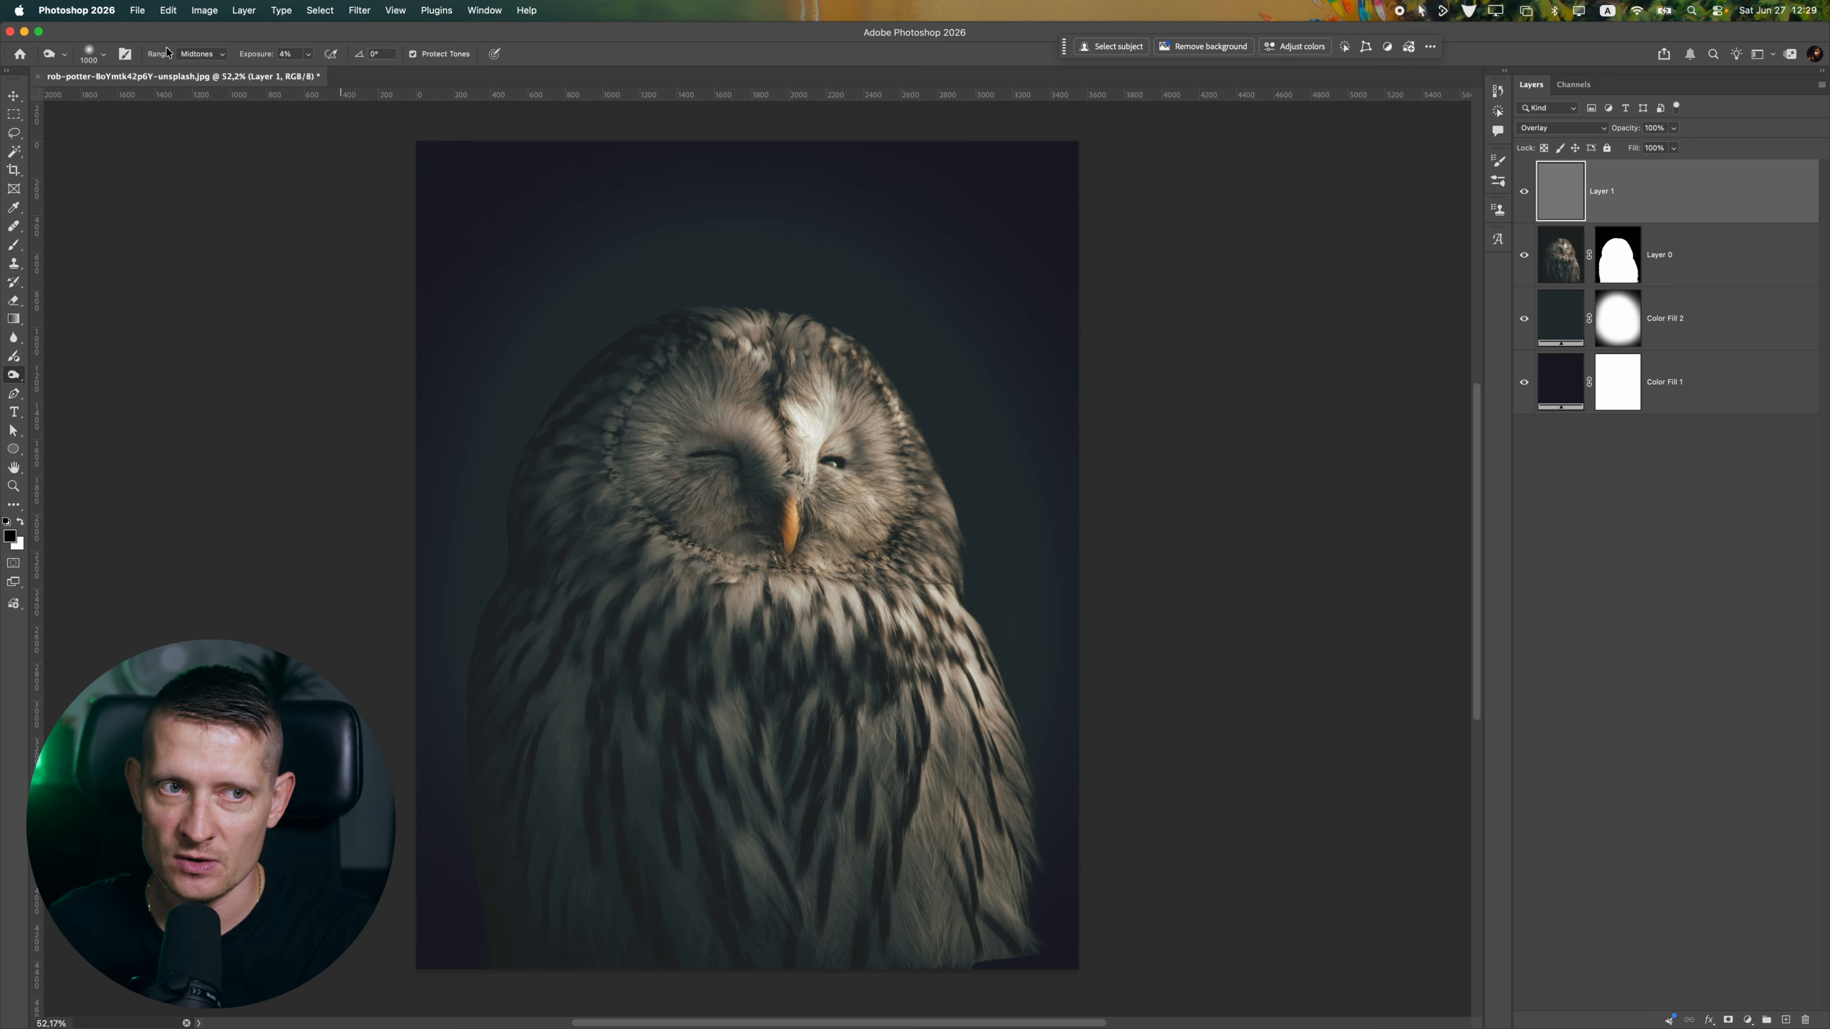
left_click(308, 54)
left_click_drag(306, 71, 322, 75)
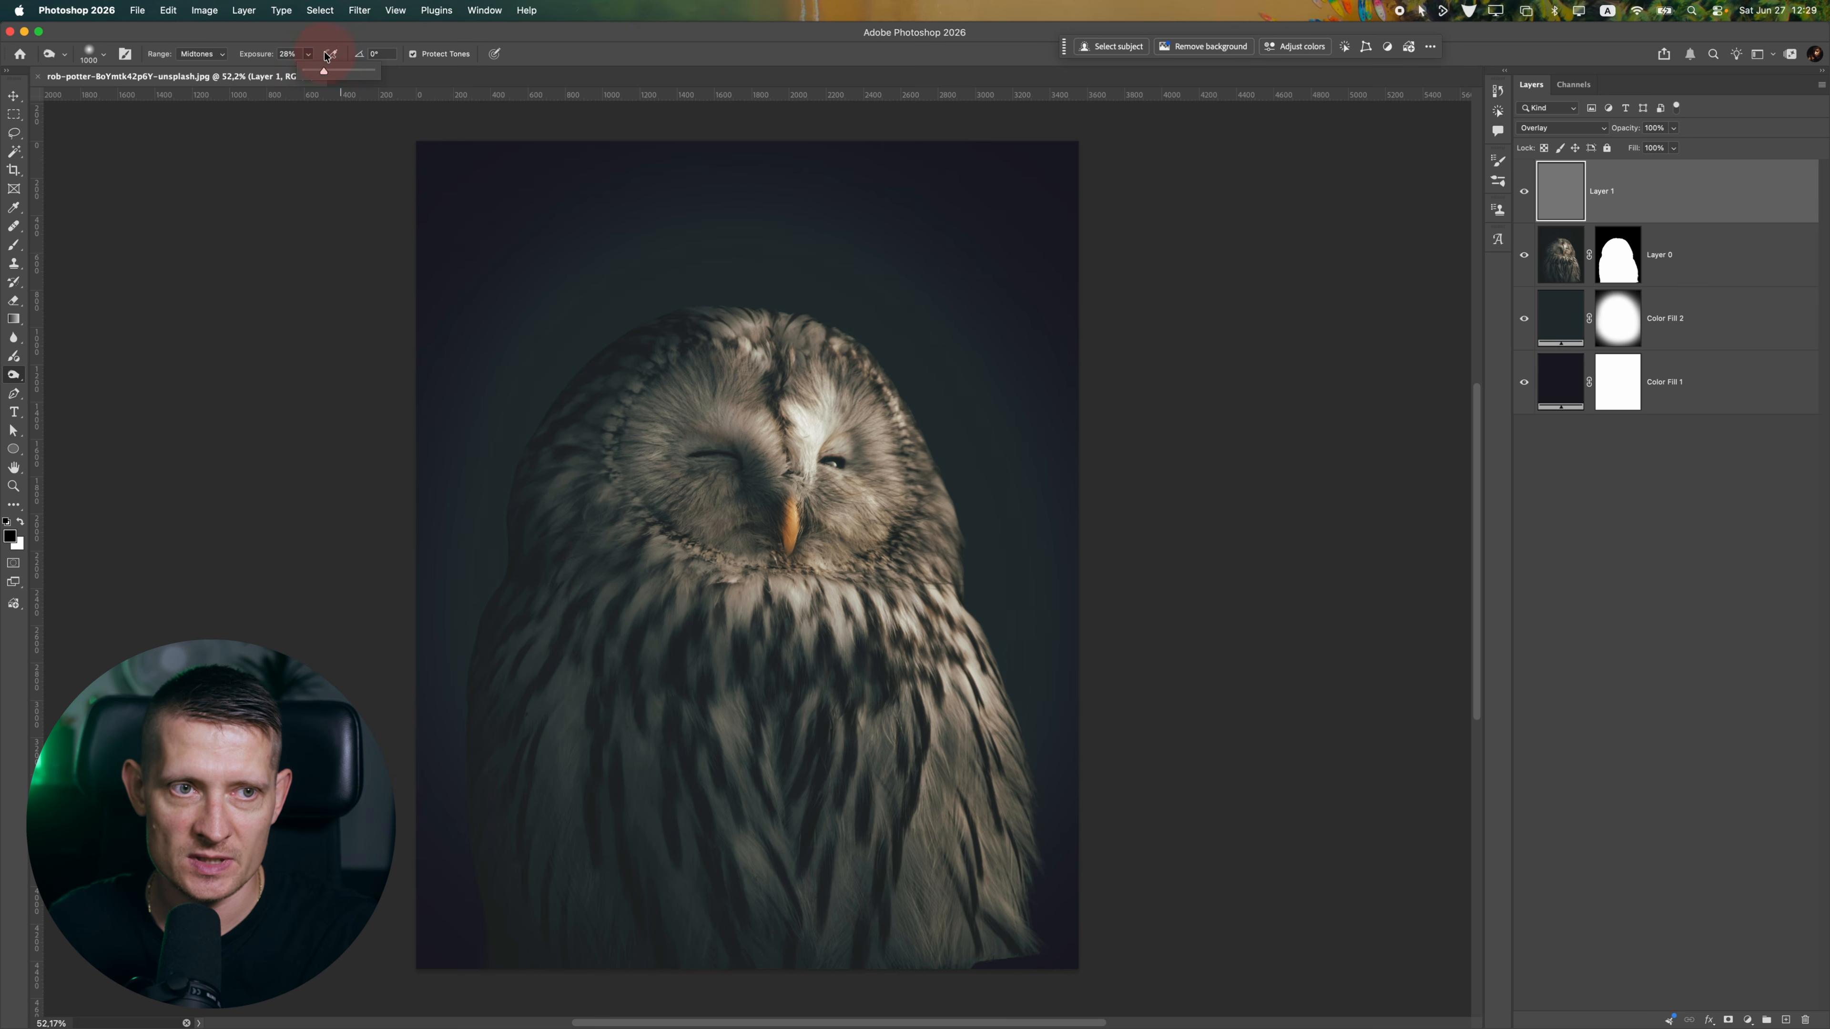
left_click(308, 54)
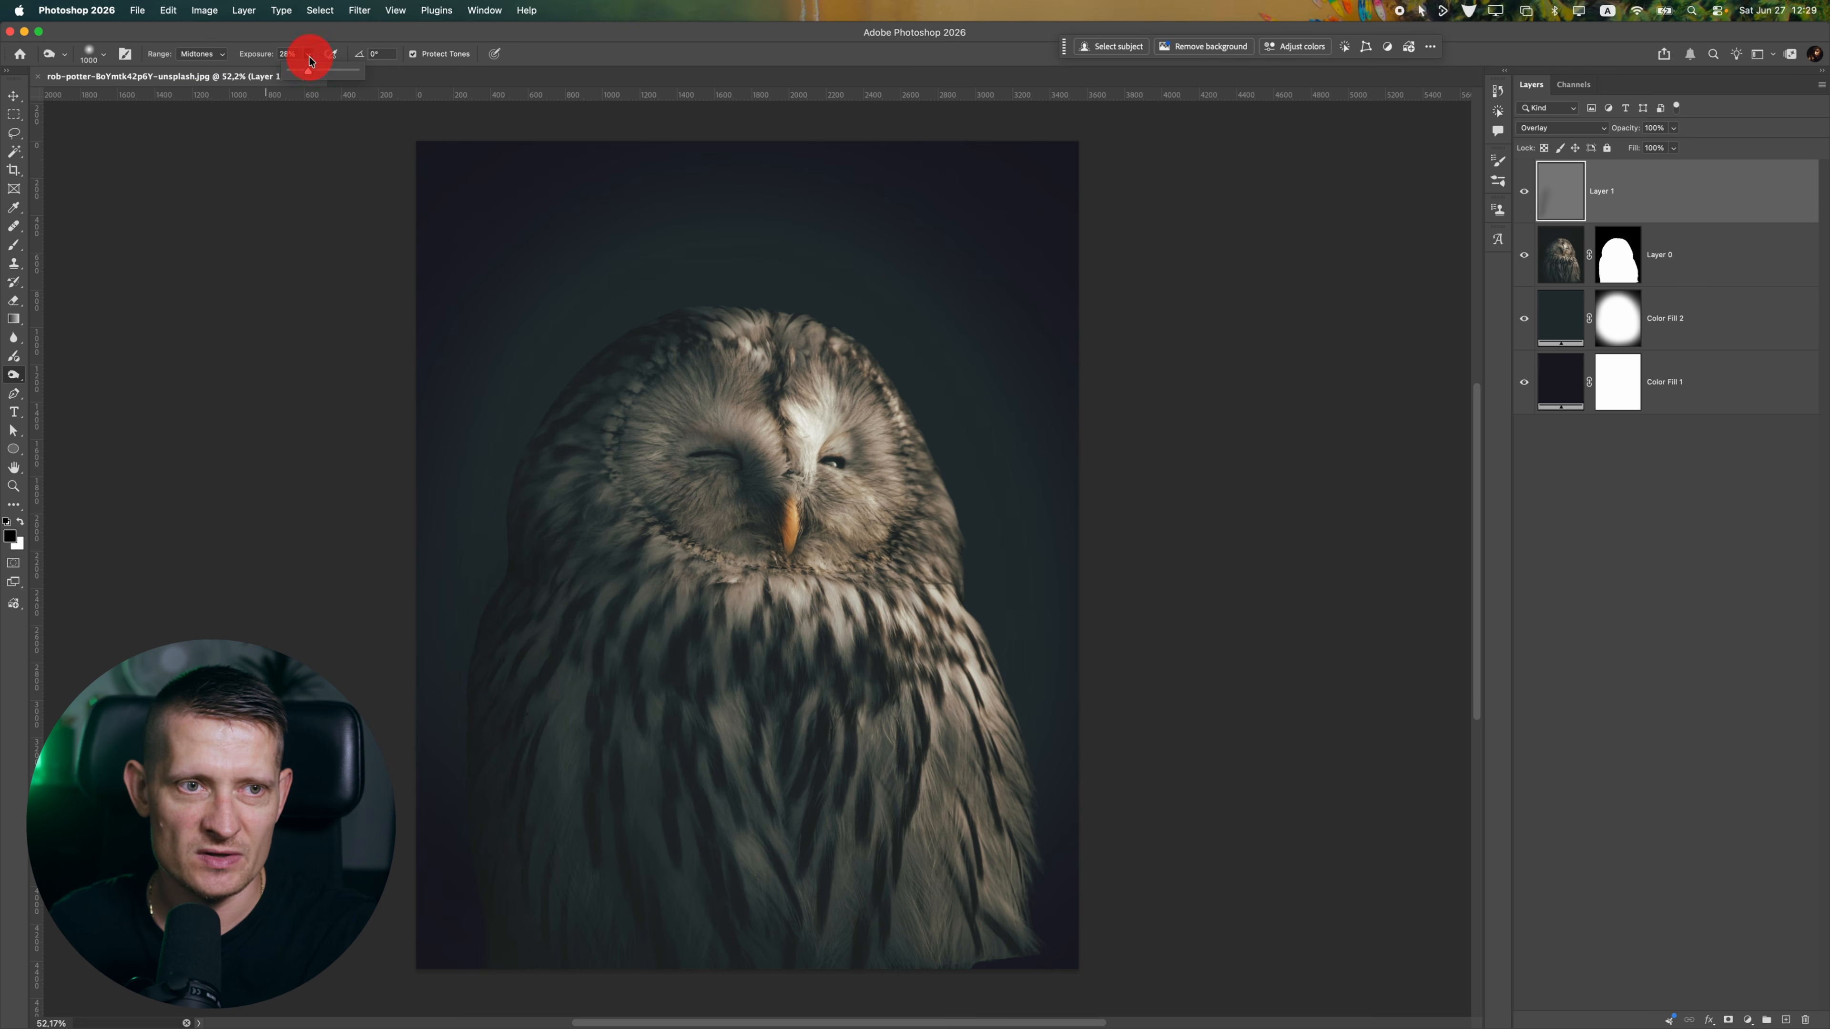
mouse_move(1072, 910)
left_mouse_down()
mouse_move(951, 776)
mouse_move(889, 862)
left_mouse_up()
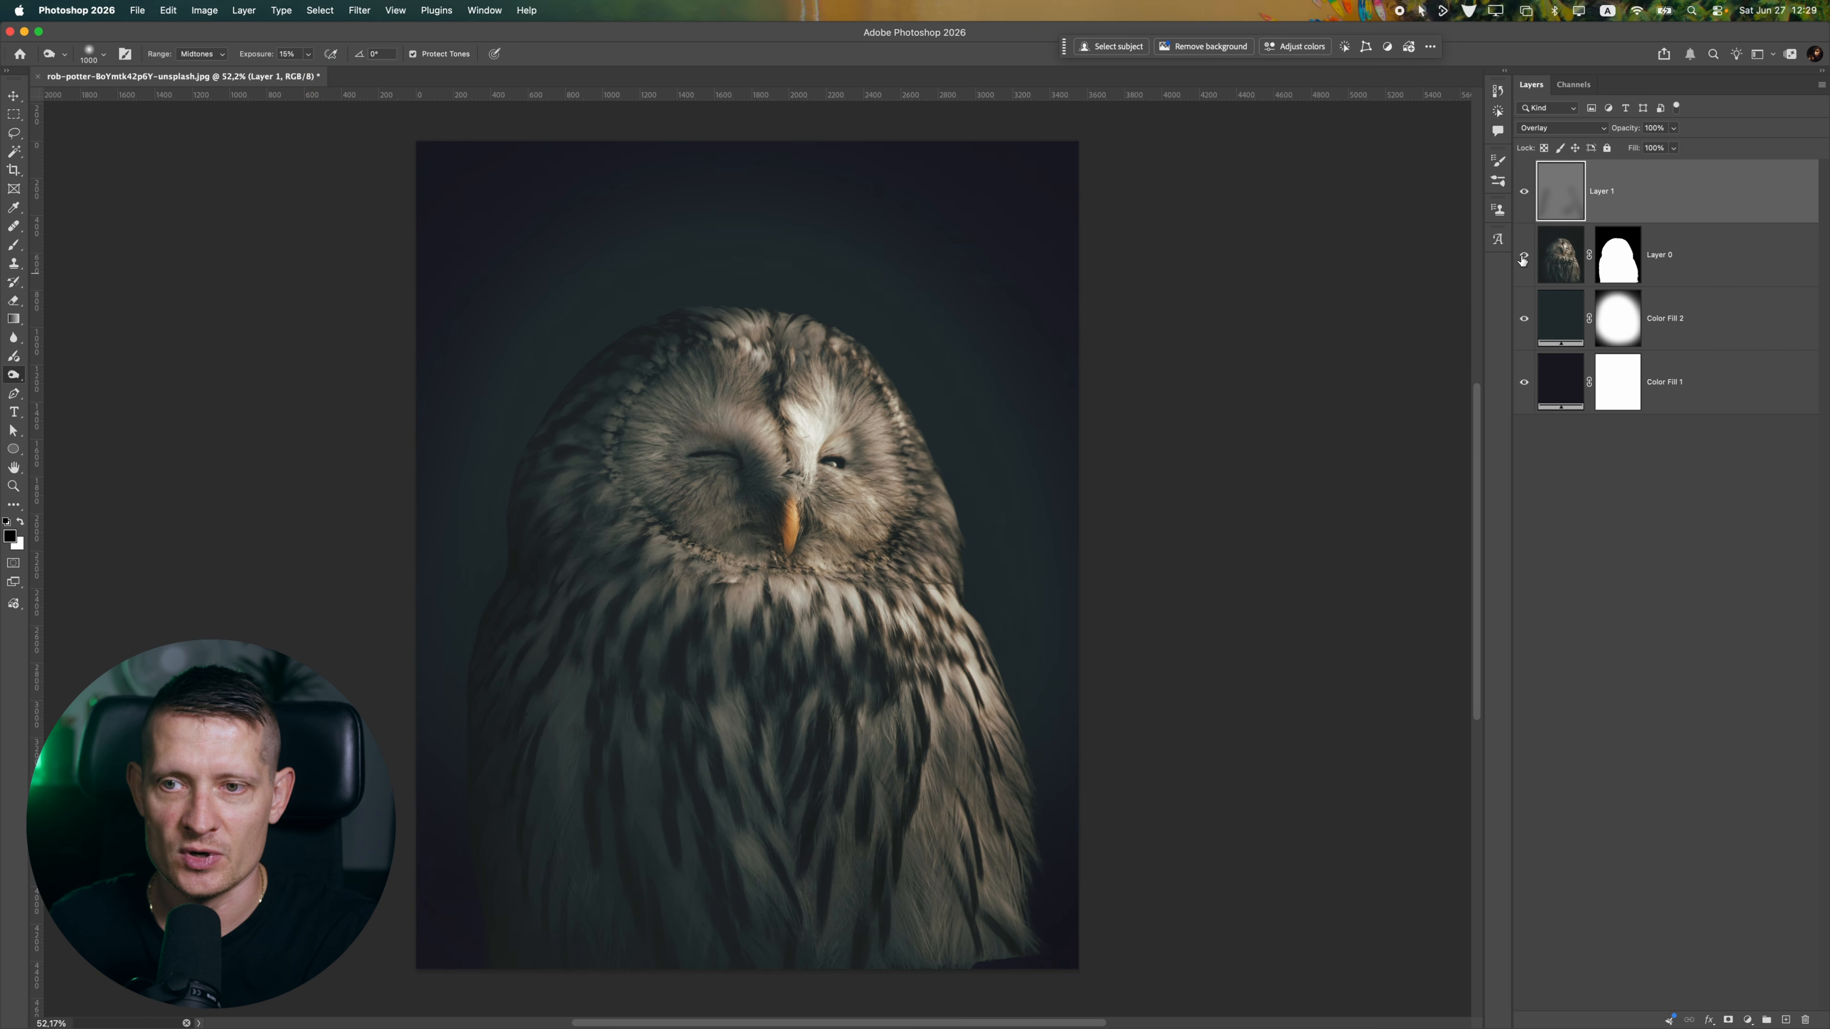
Clip the gray layer to the owl layer and burn more shading over the owl's chest and lower body
right_click(1630, 193)
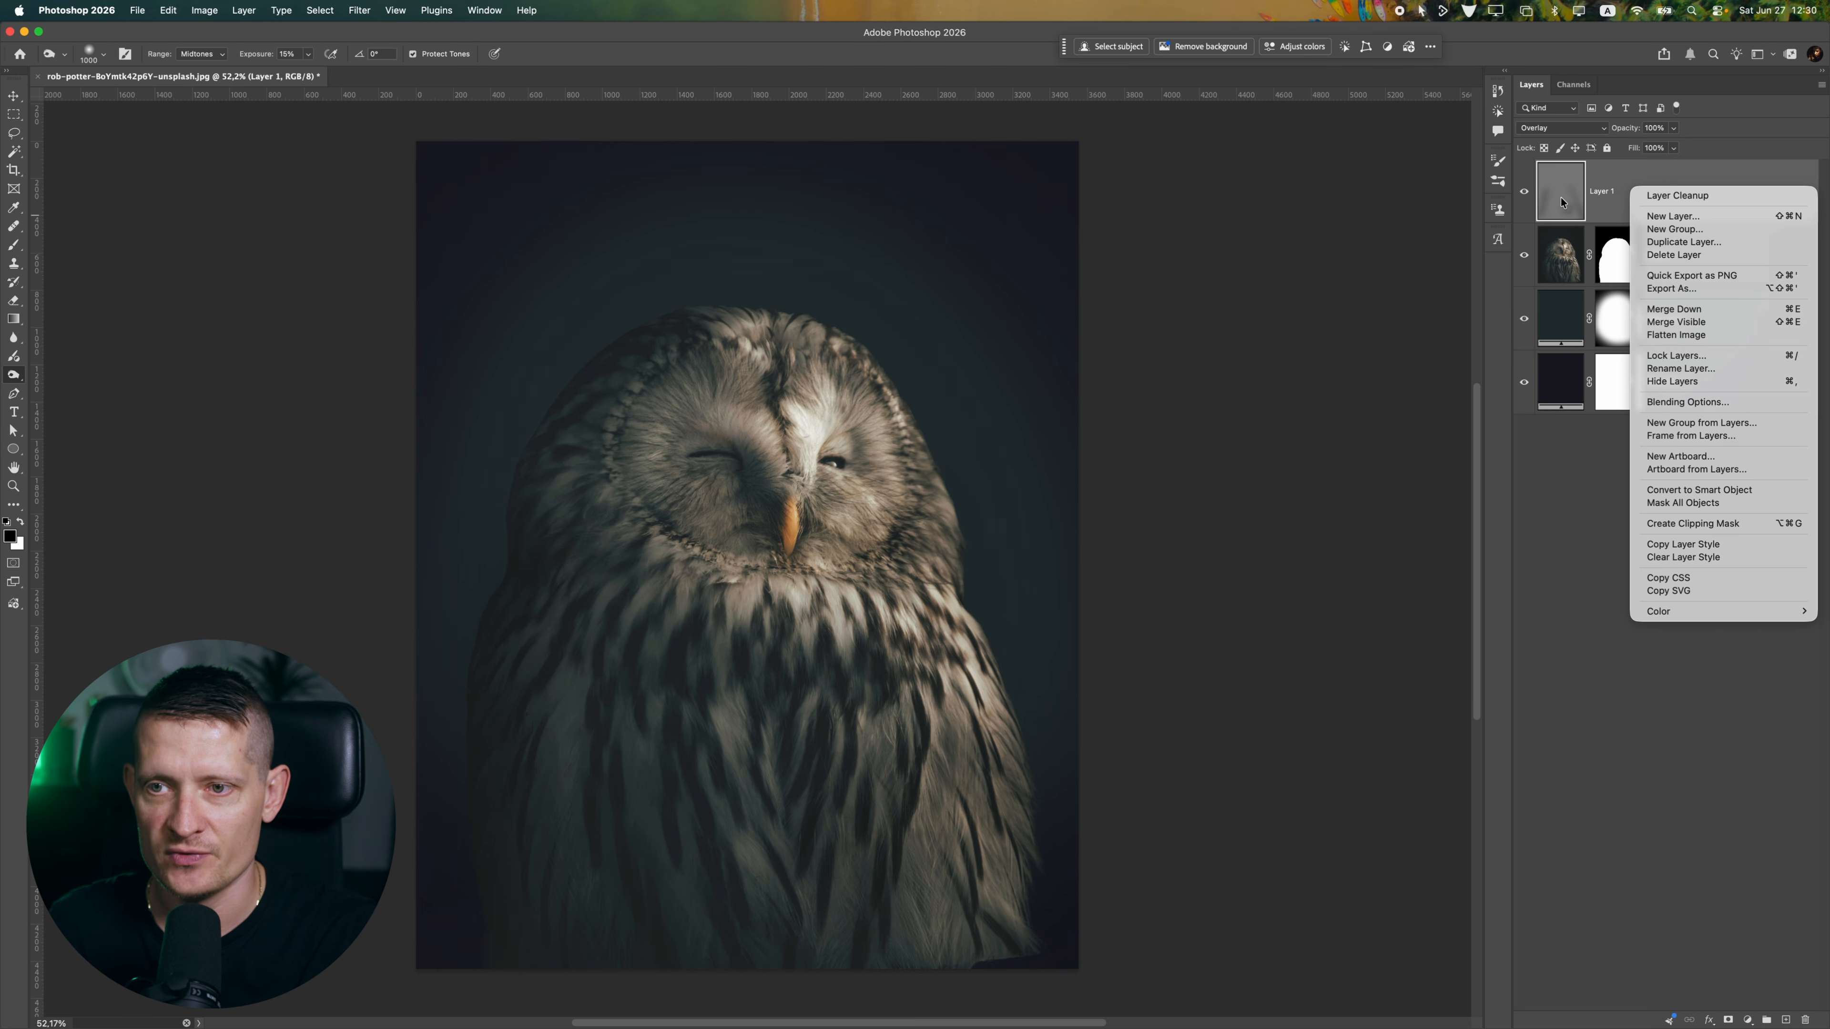
left_click(1704, 524)
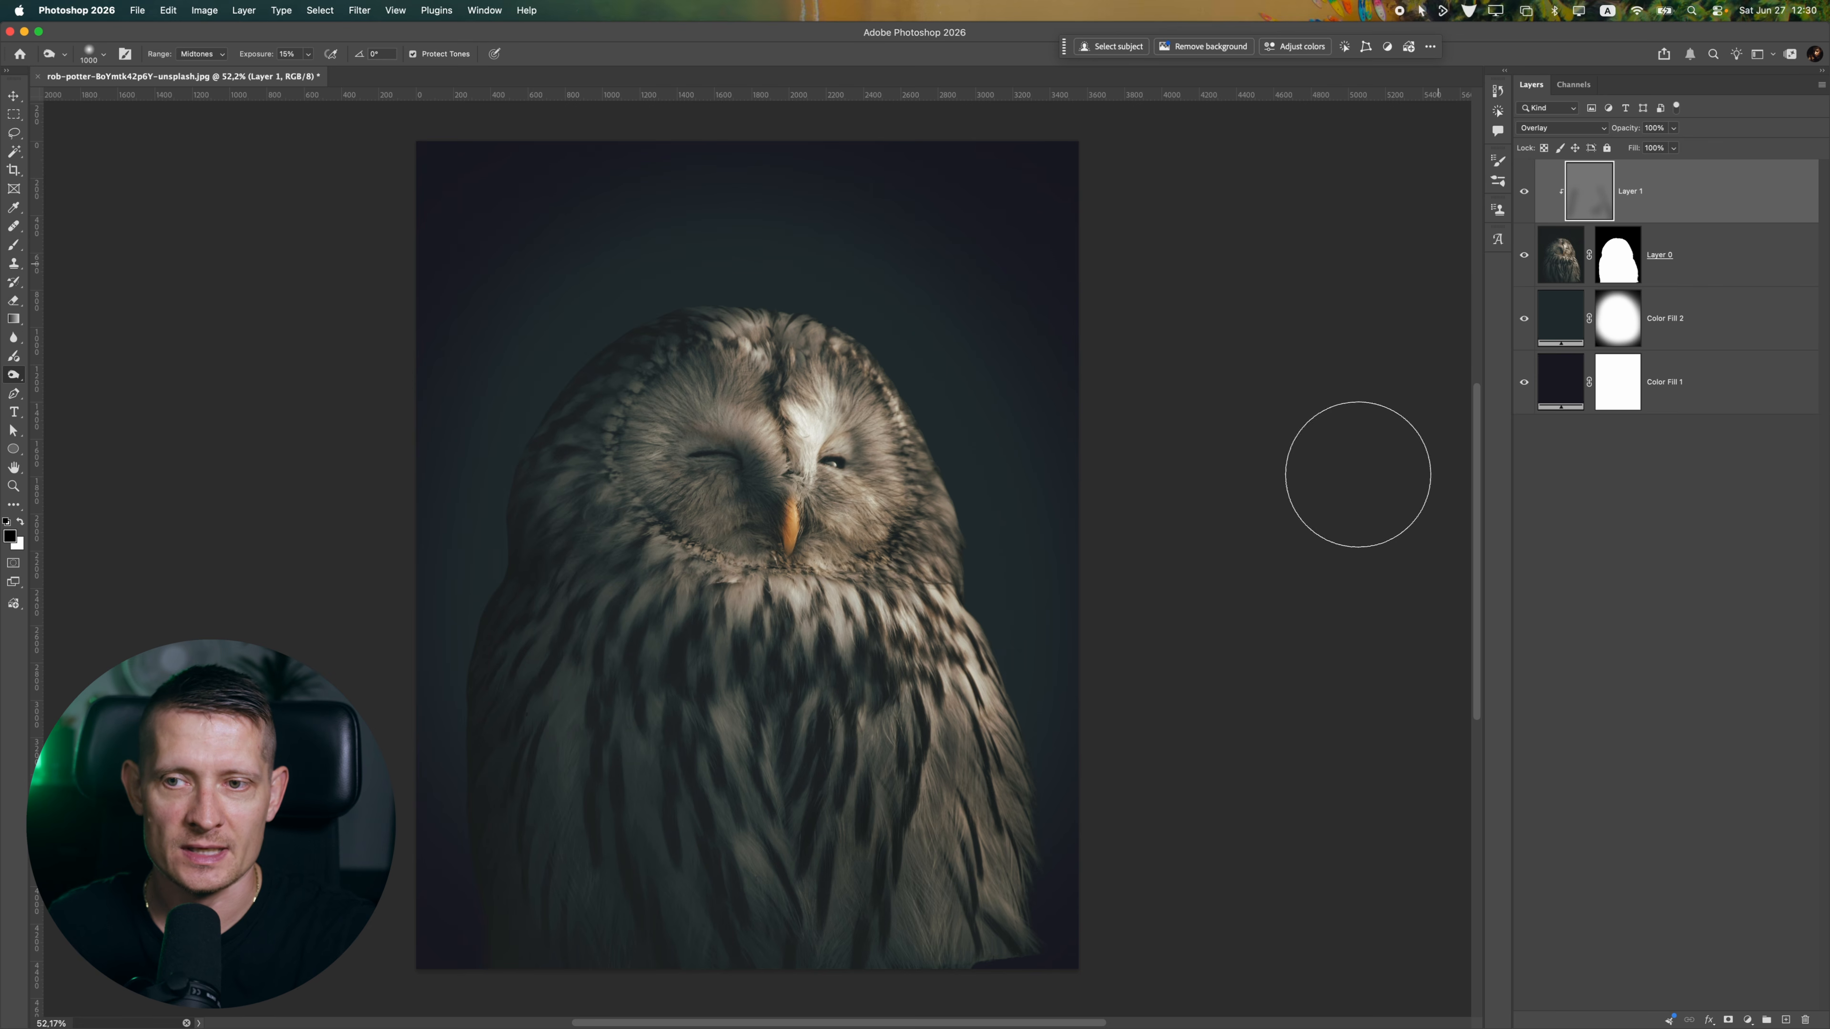
mouse_move(936, 566)
left_mouse_down()
mouse_move(974, 895)
mouse_move(729, 930)
left_mouse_up()
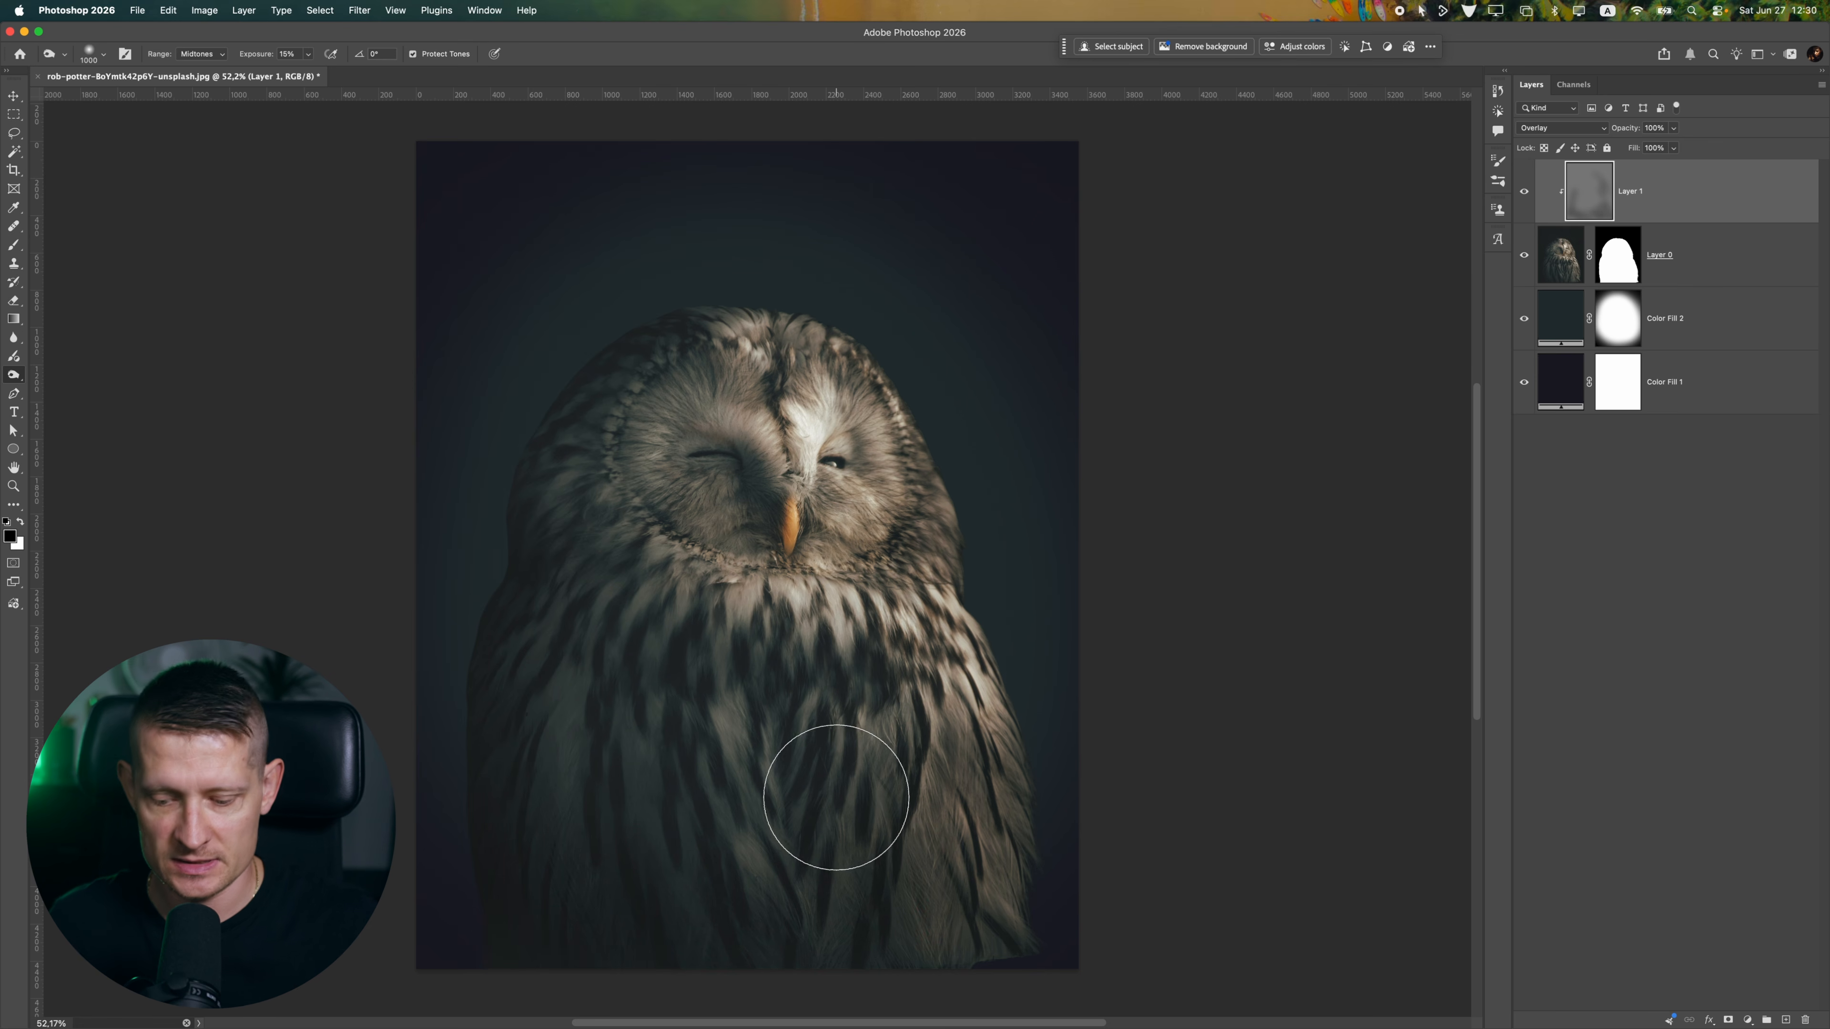
Burn the owl's lower body softly with an 1800 px brush at 5% exposure, and compare with the gray layer hidden
key("bracketright")
key("bracketright")
key("bracketright")
key("bracketright")
key("bracketright")
key("bracketright")
key("bracketright")
key("bracketright")
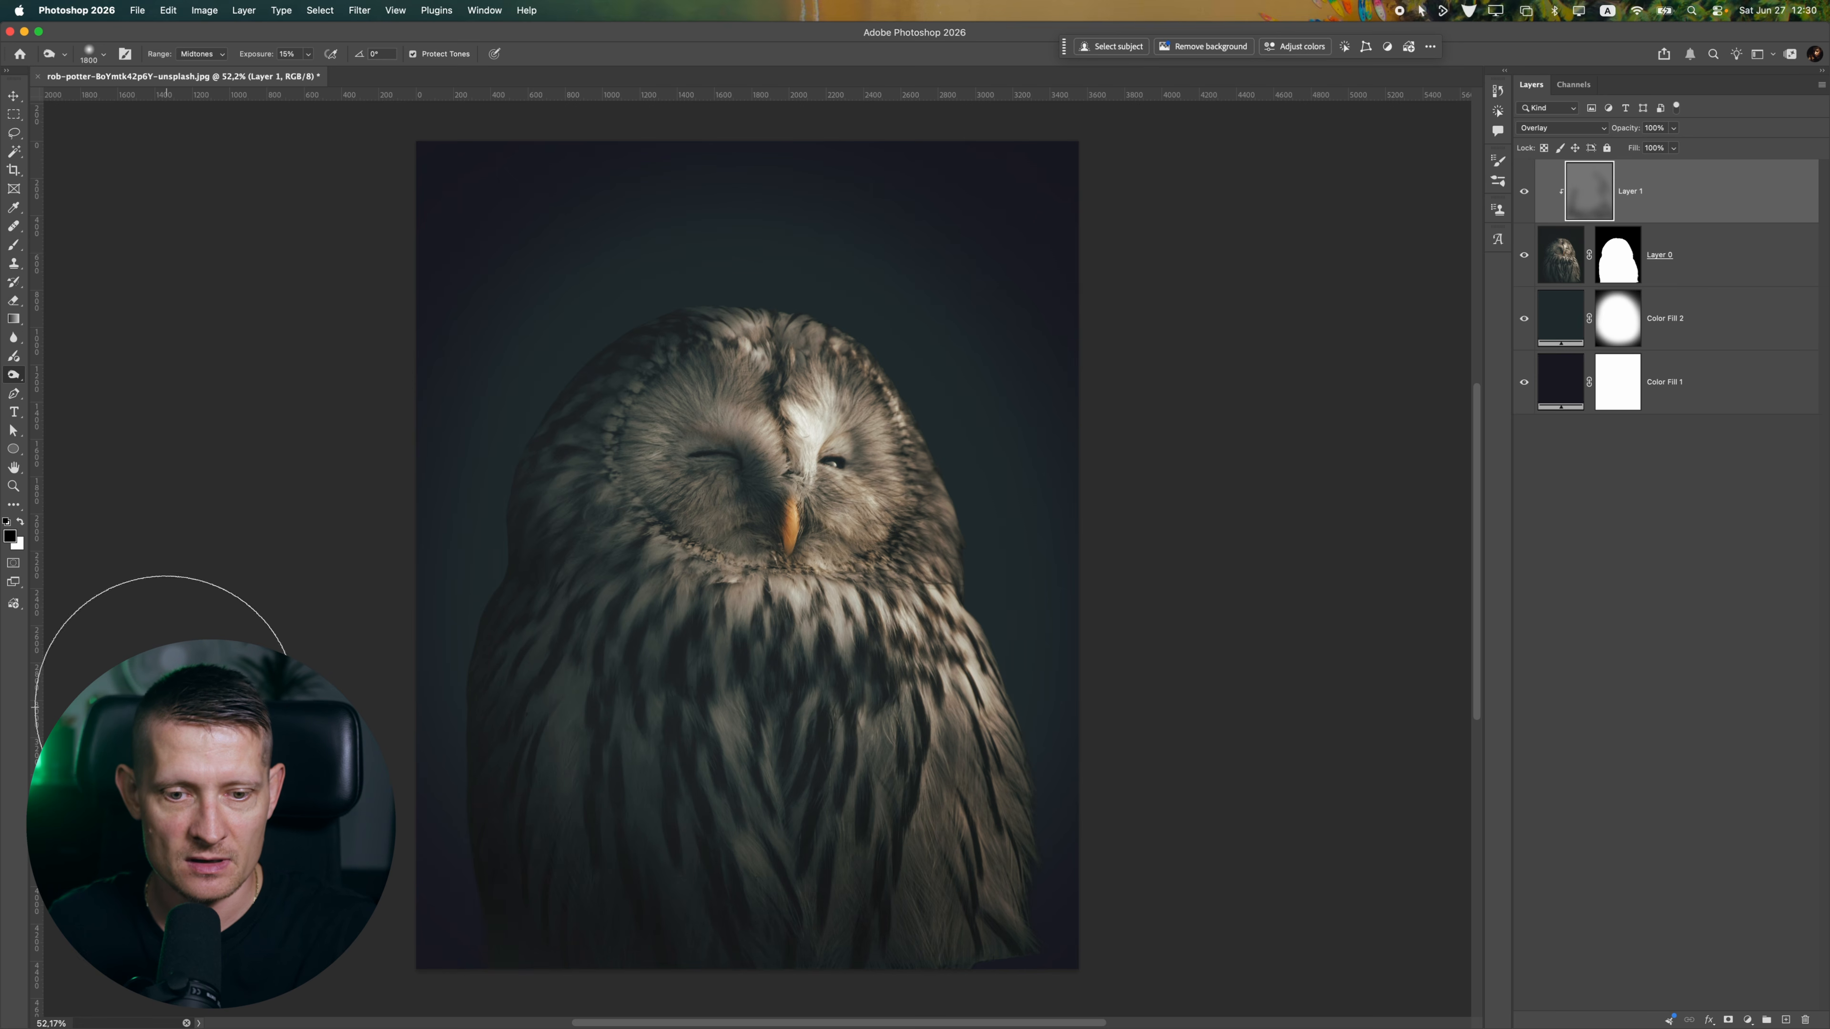
left_click(311, 56)
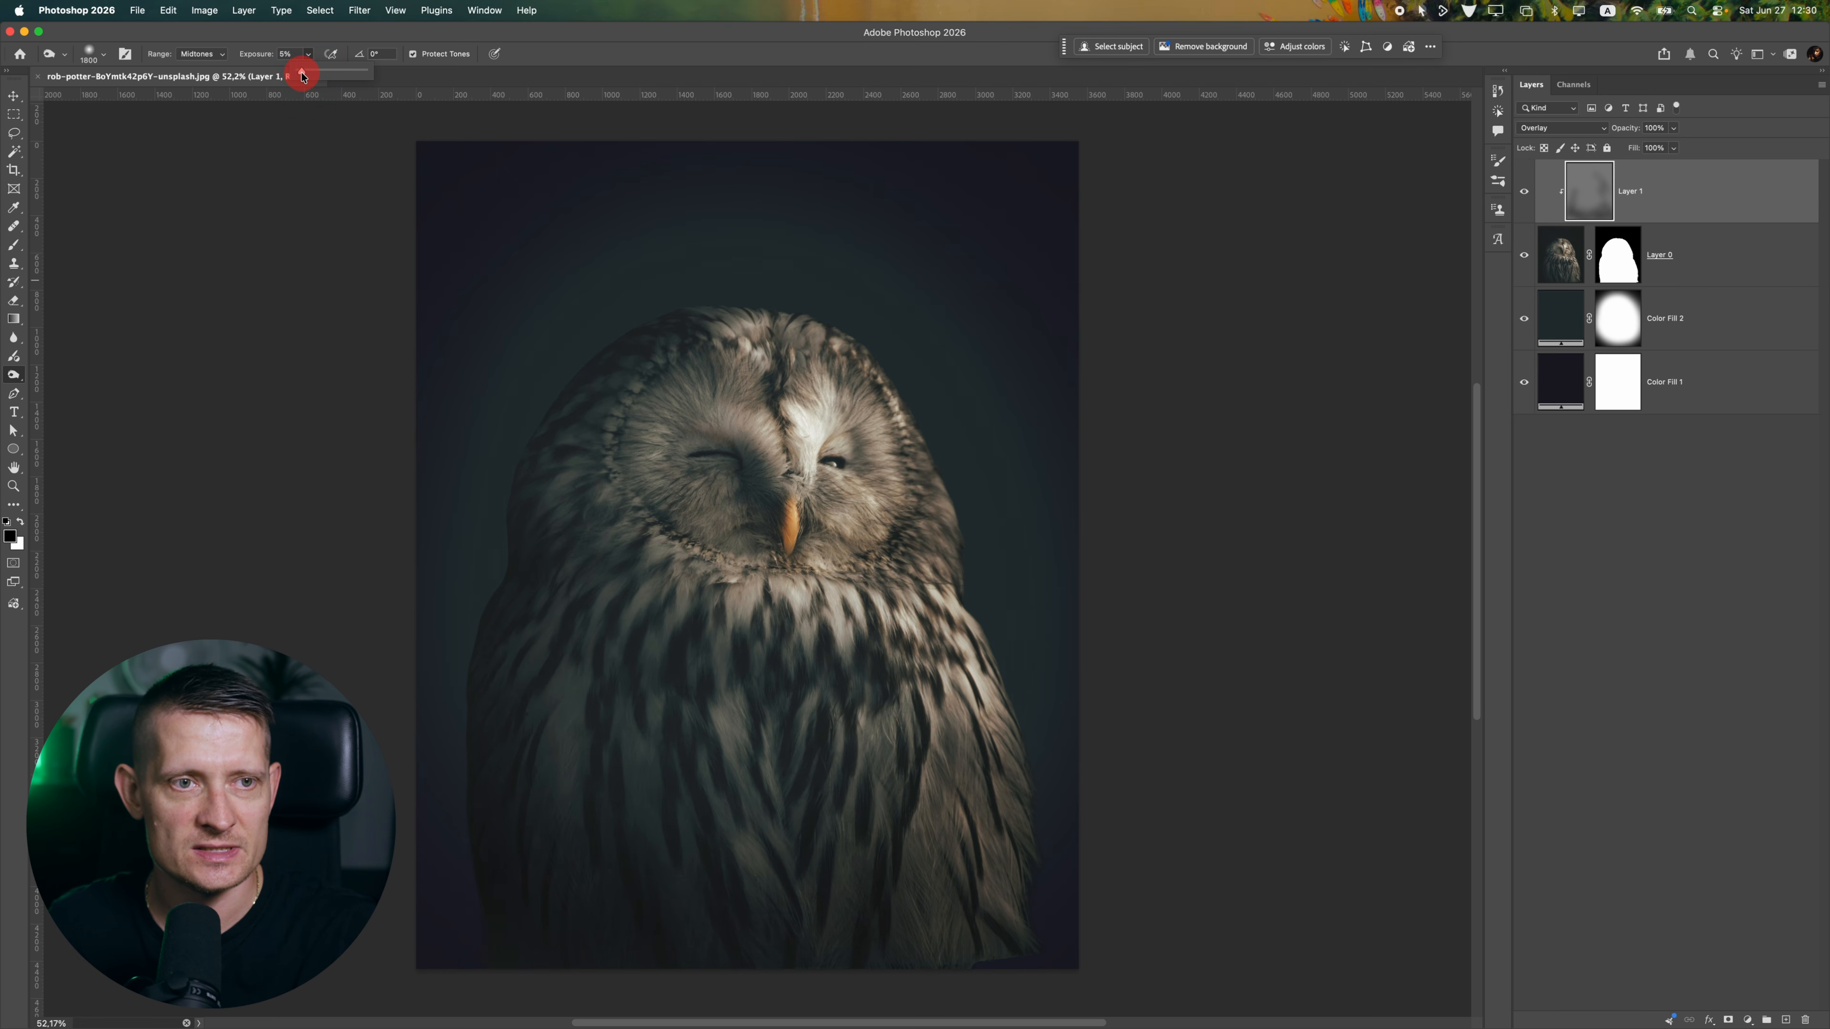
mouse_move(569, 912)
left_mouse_down()
mouse_move(505, 762)
mouse_move(736, 991)
mouse_move(991, 891)
mouse_move(1167, 780)
left_mouse_up()
mouse_move(1026, 922)
left_mouse_down()
mouse_move(1058, 825)
mouse_move(1048, 717)
left_mouse_up()
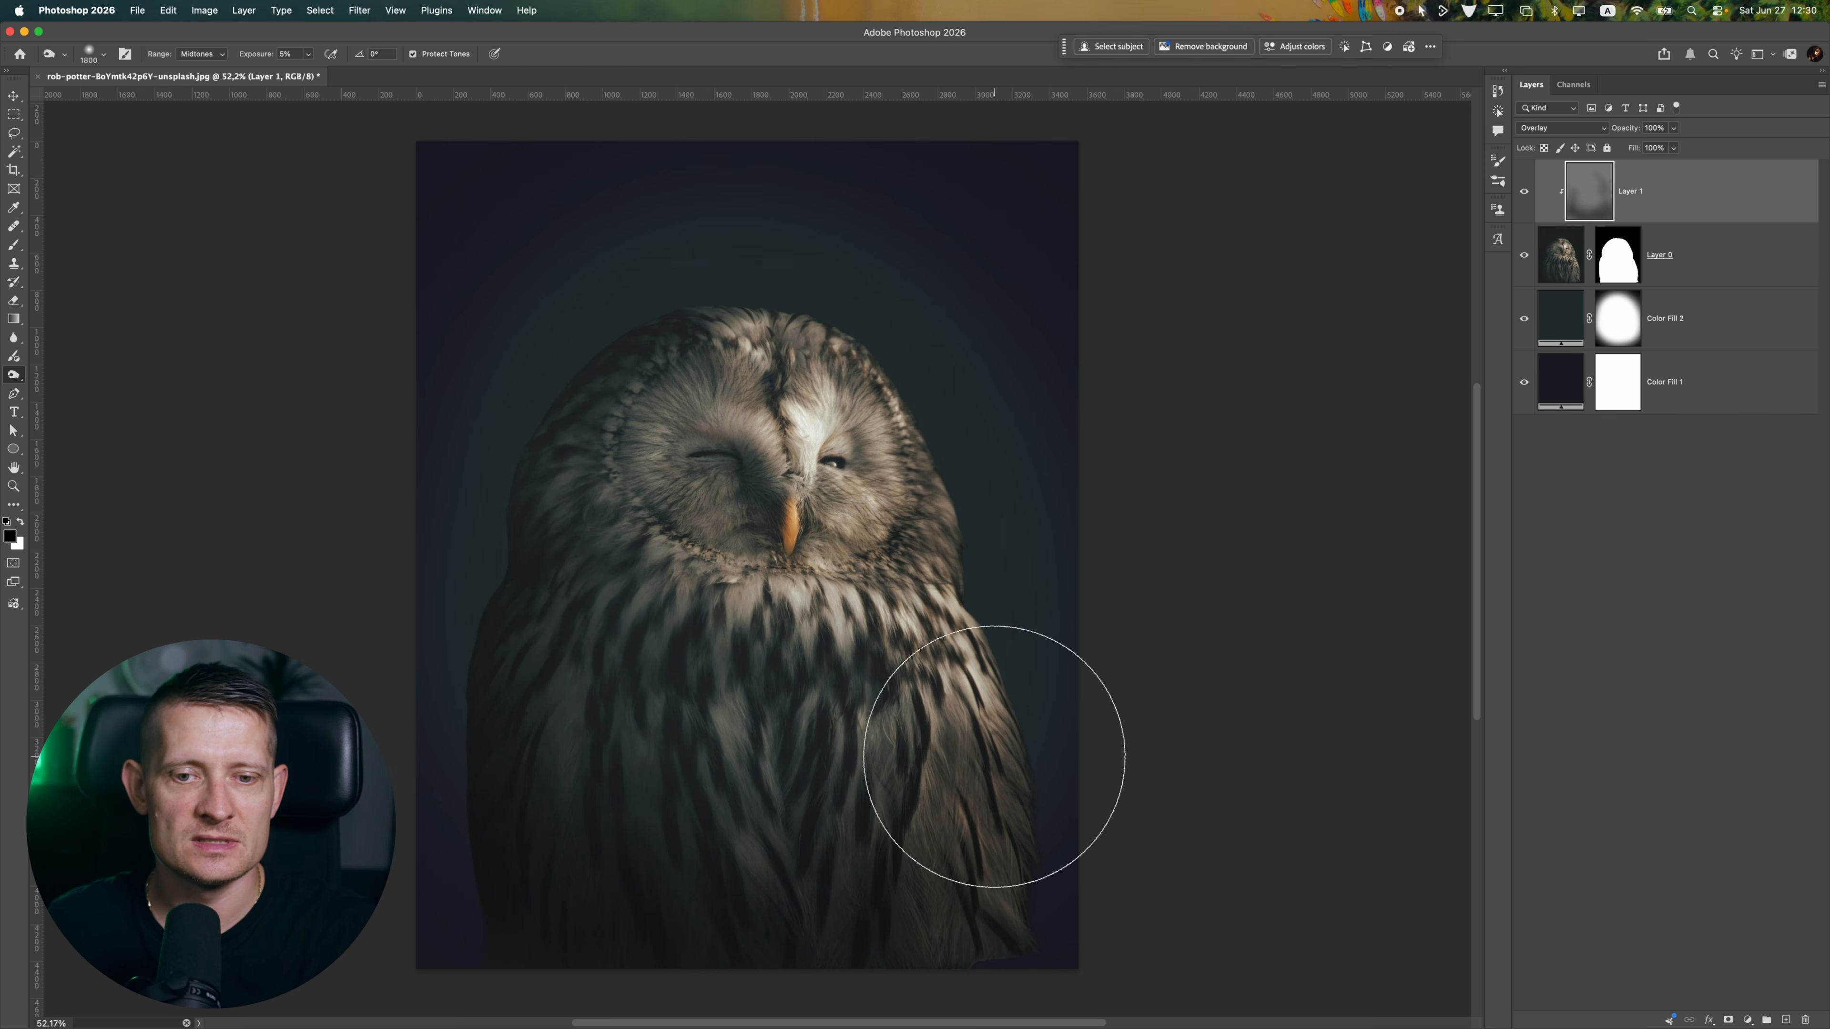
scroll(838, 817, "down", 5)
scroll(837, 818, "up", 4)
left_click(1524, 192)
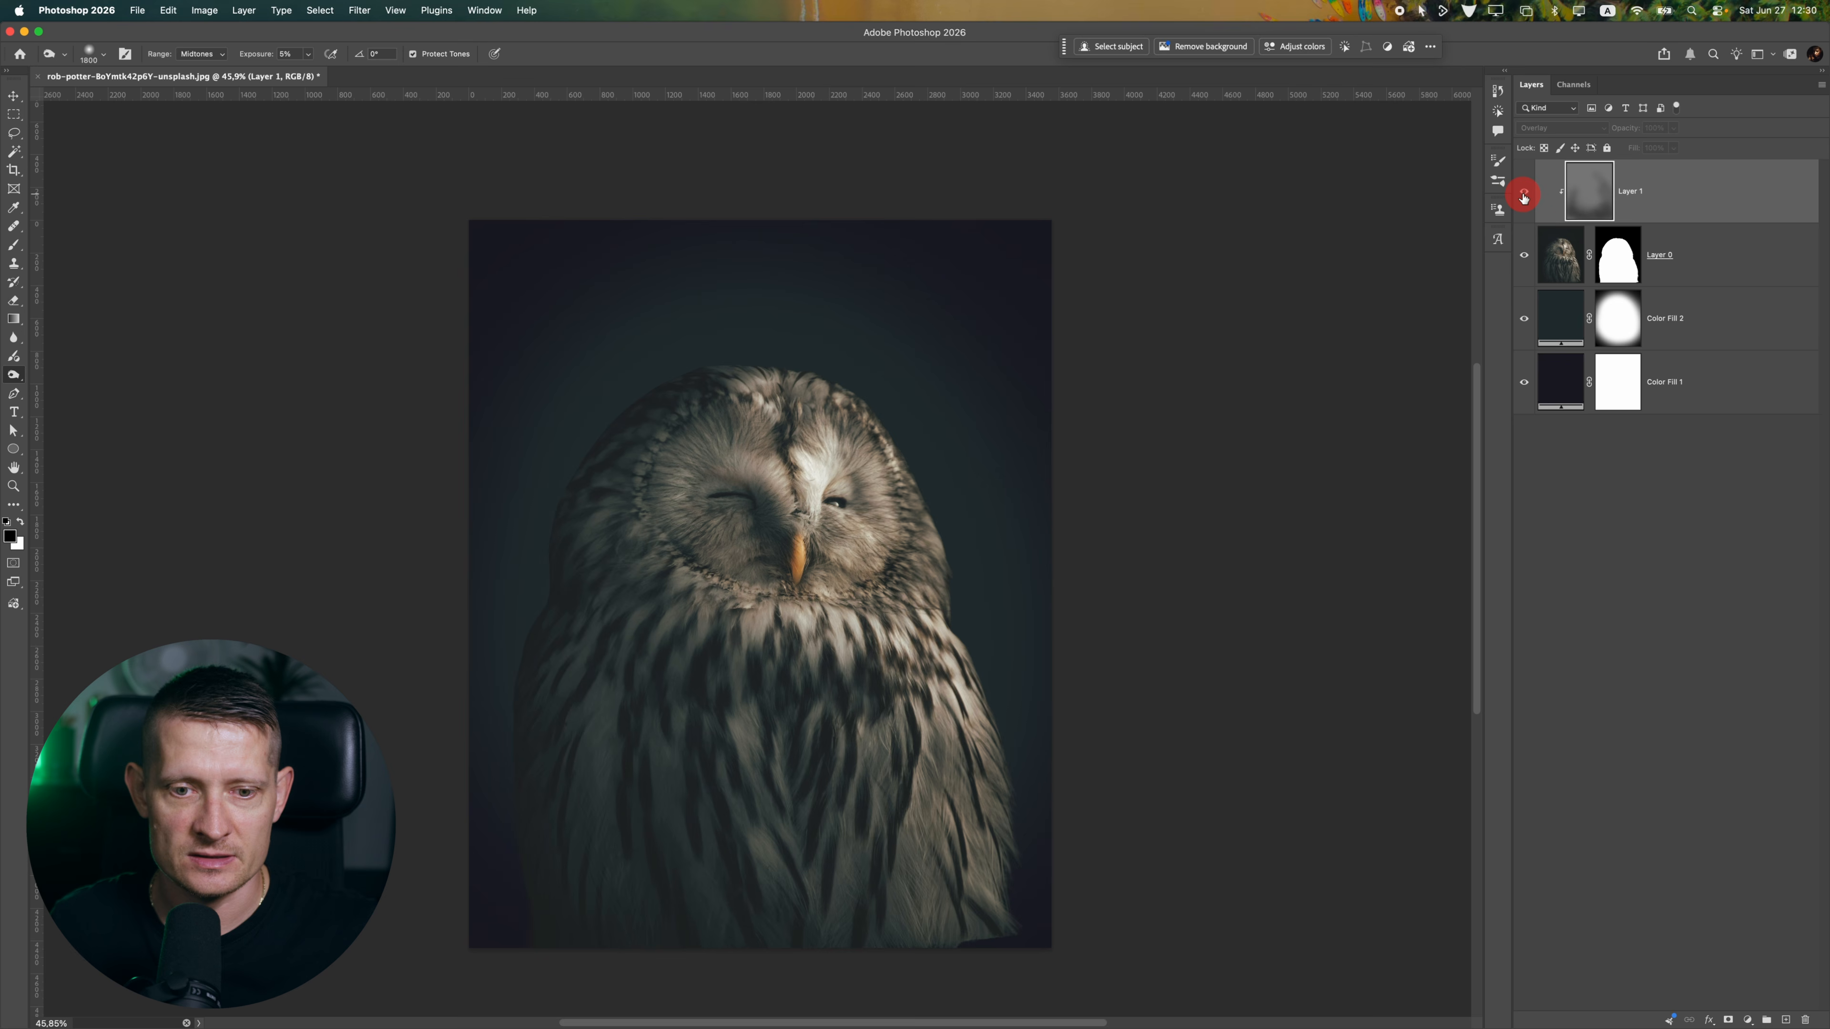
left_click(1524, 193)
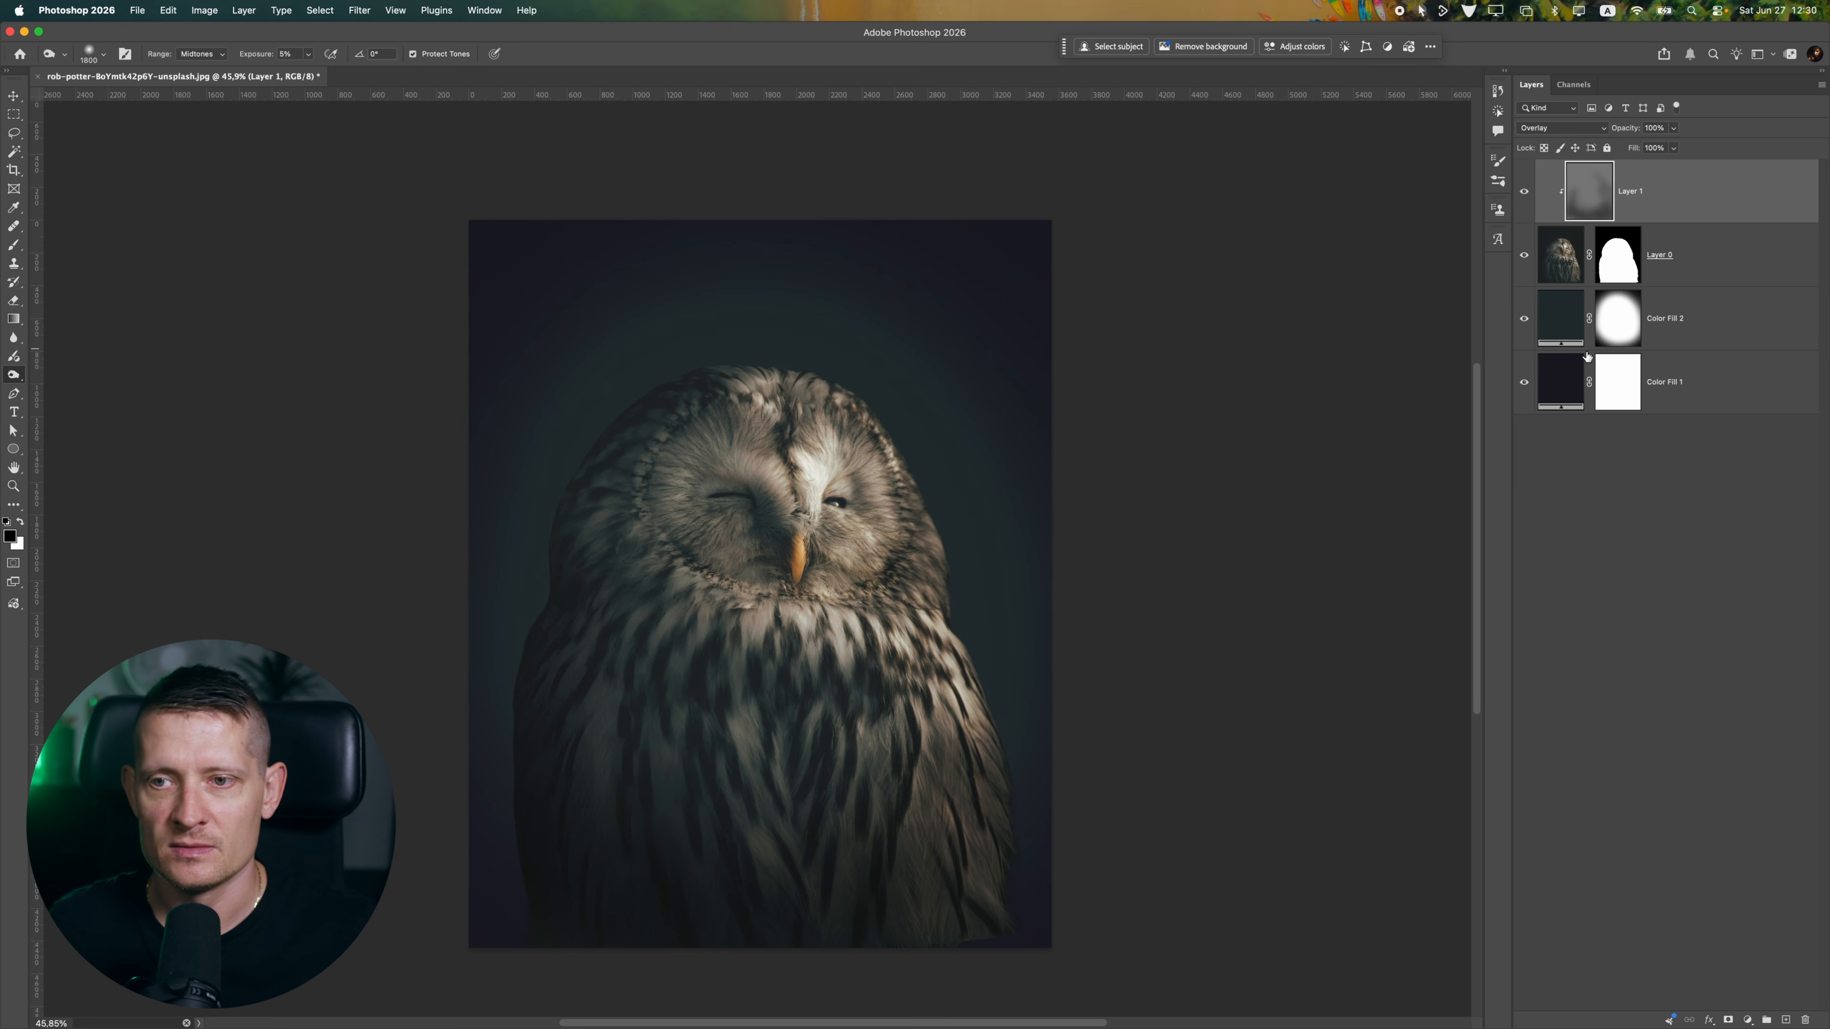
Add a Curves adjustment layer above the burn layer and clip it to the owl
left_click(1742, 1021)
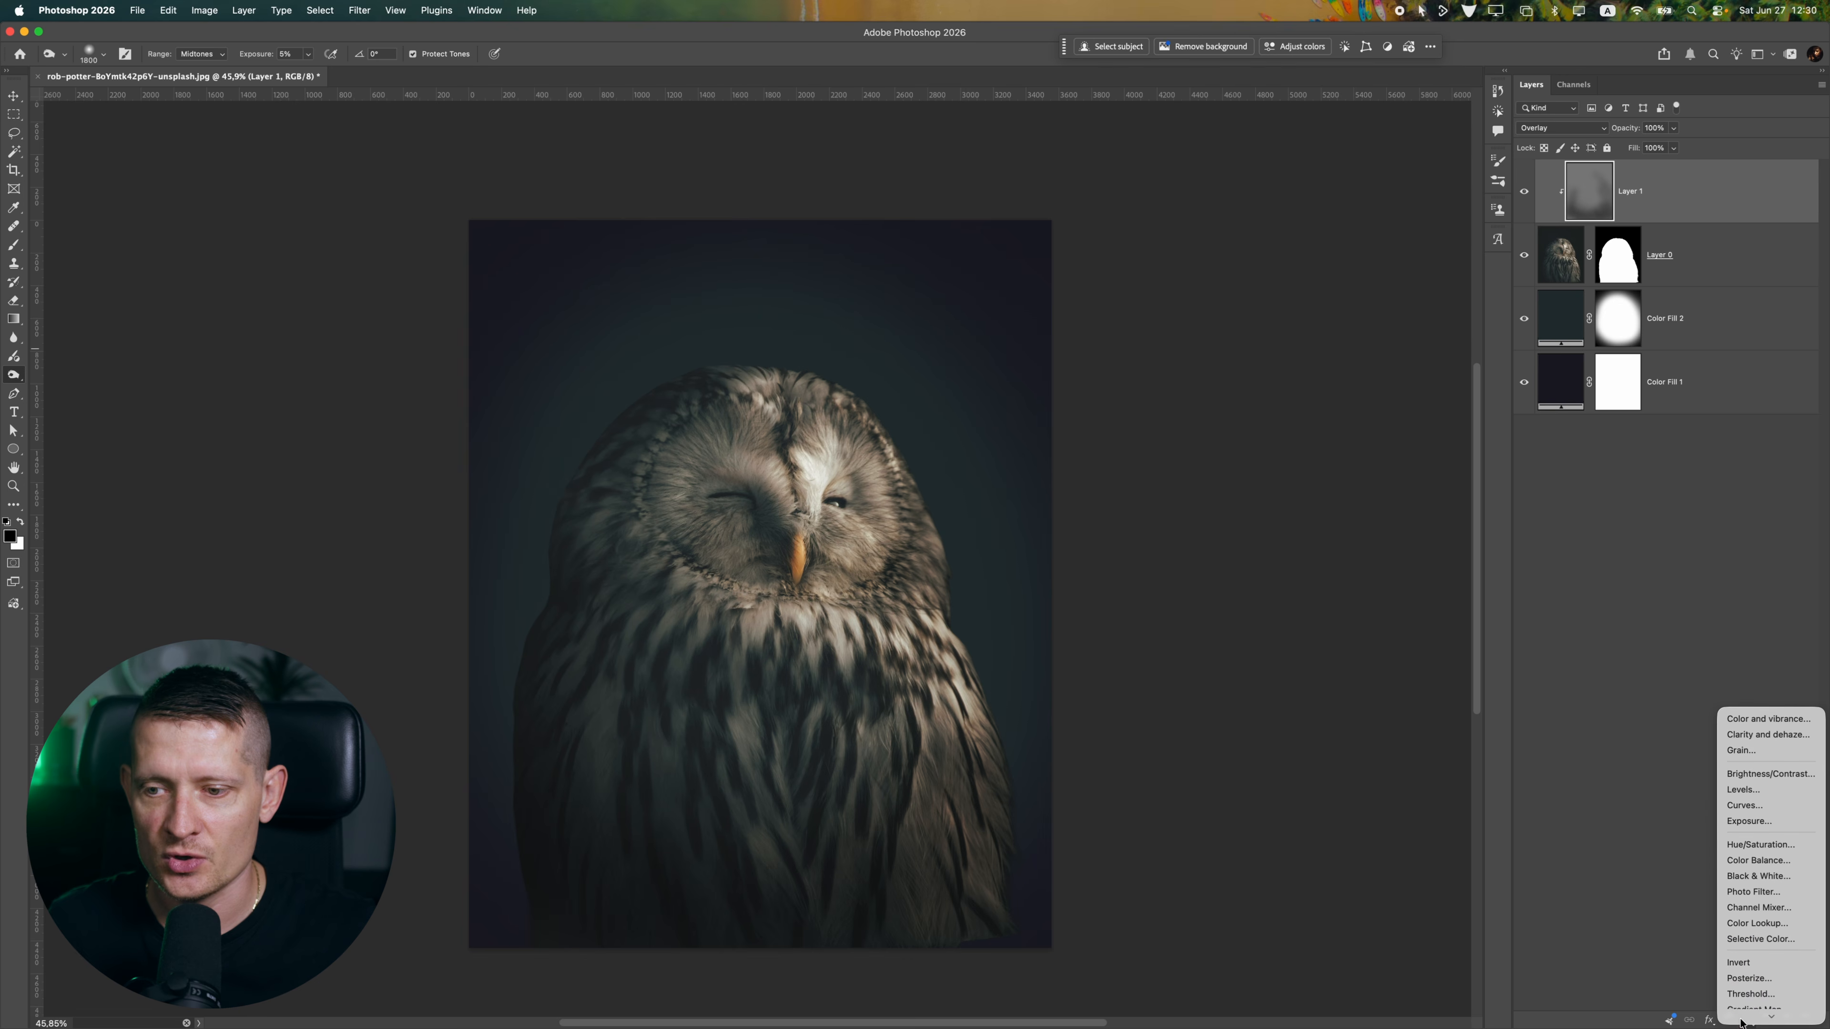
left_click(1752, 752)
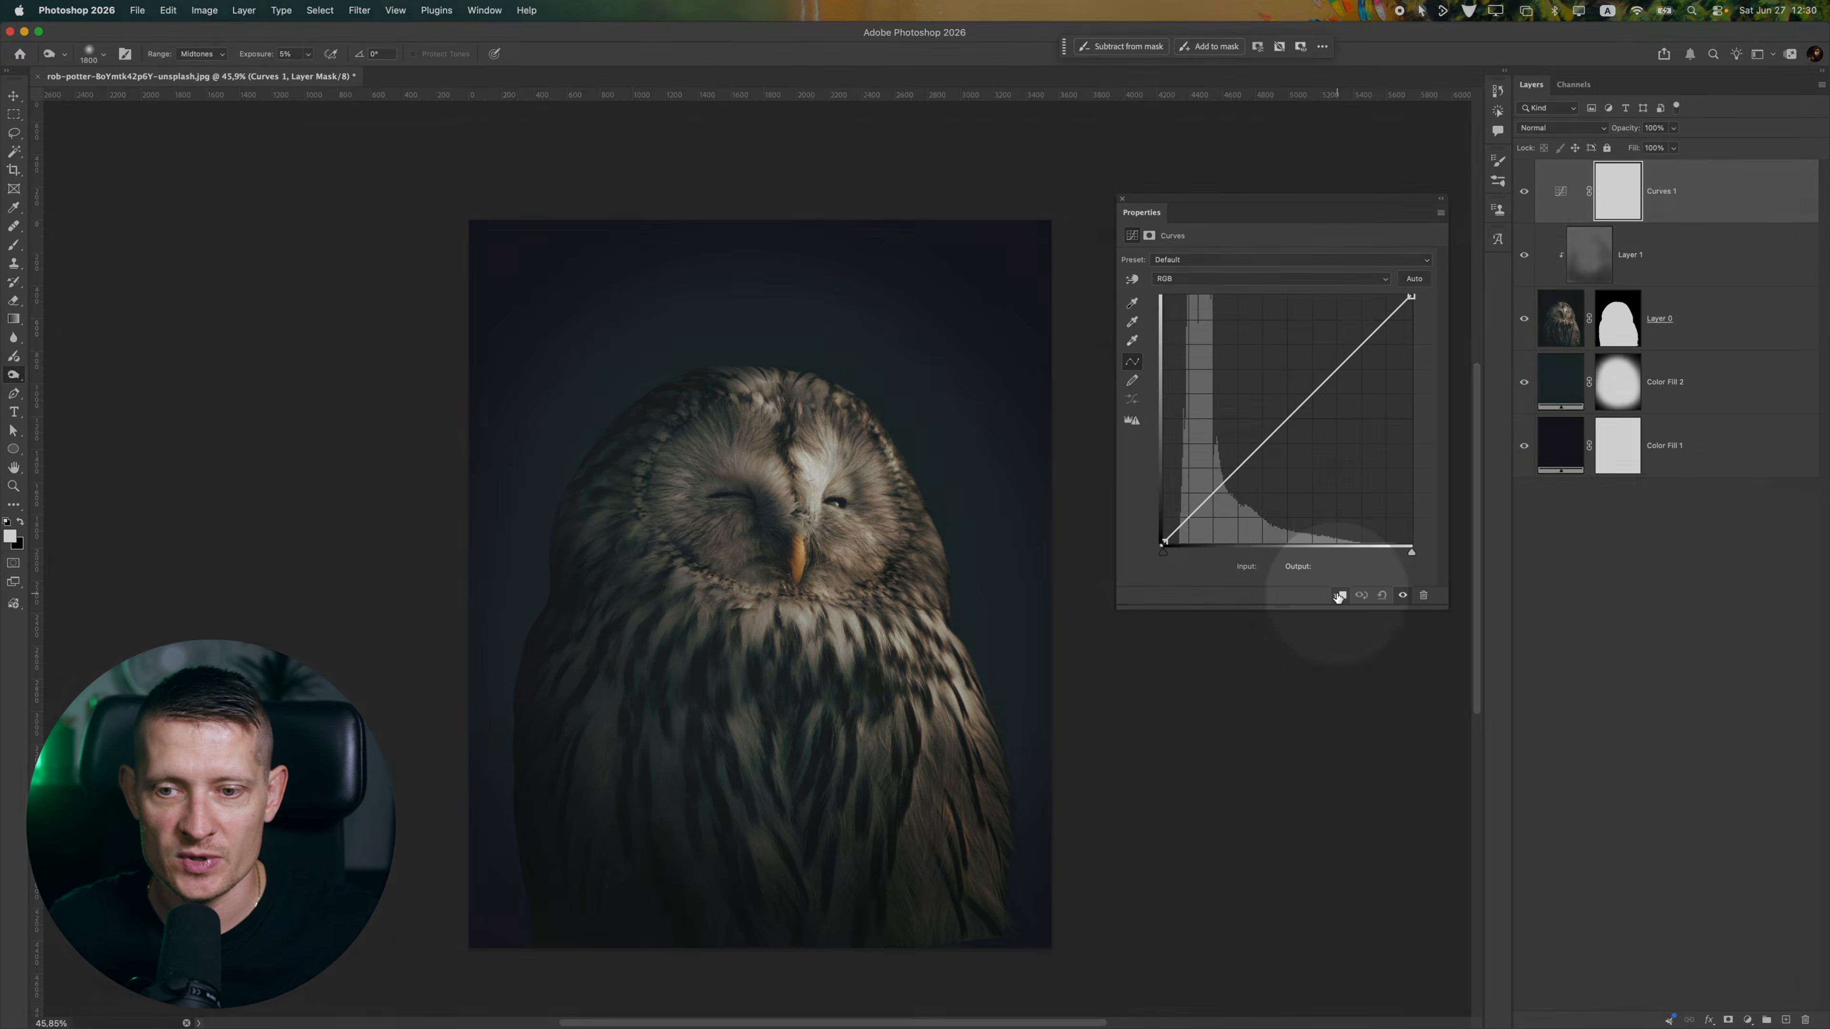
left_click(1341, 595)
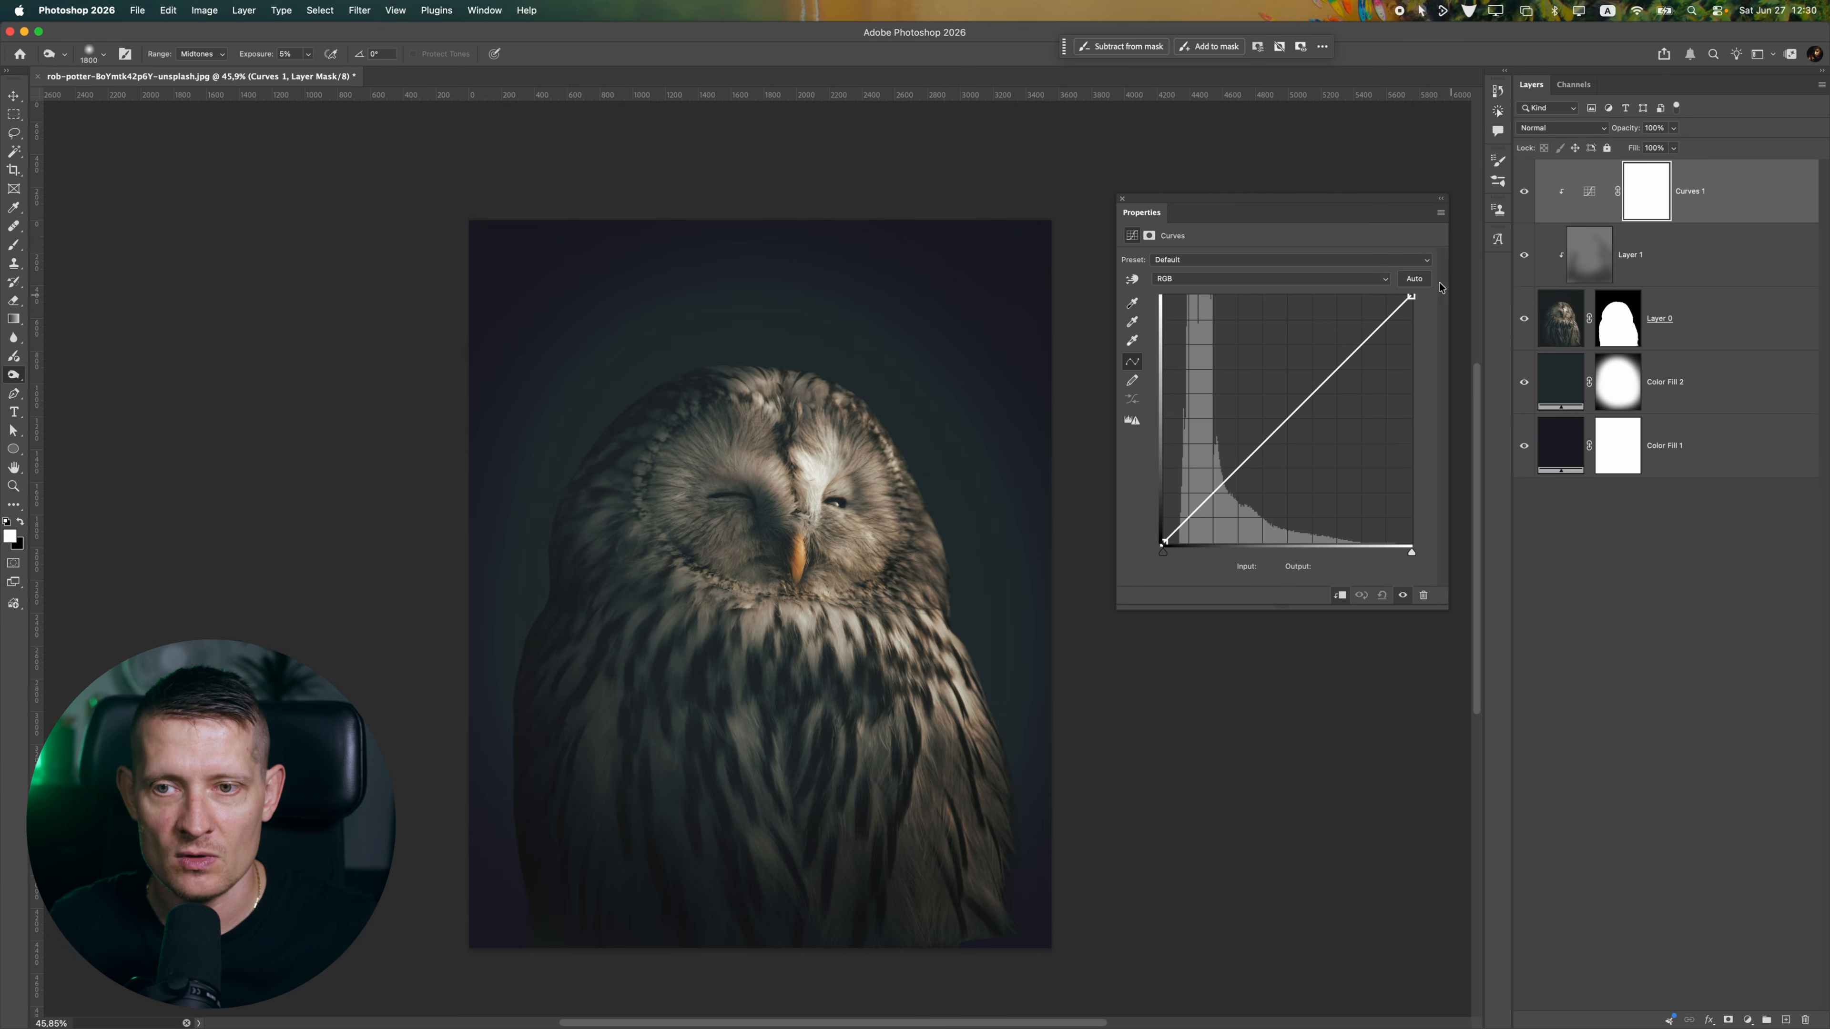
Raise the owl's contrast in the curve by setting the white point input to 239 and the black point input to 4
mouse_move(1411, 297)
left_mouse_down()
mouse_move(1377, 296)
mouse_move(1392, 296)
left_mouse_up()
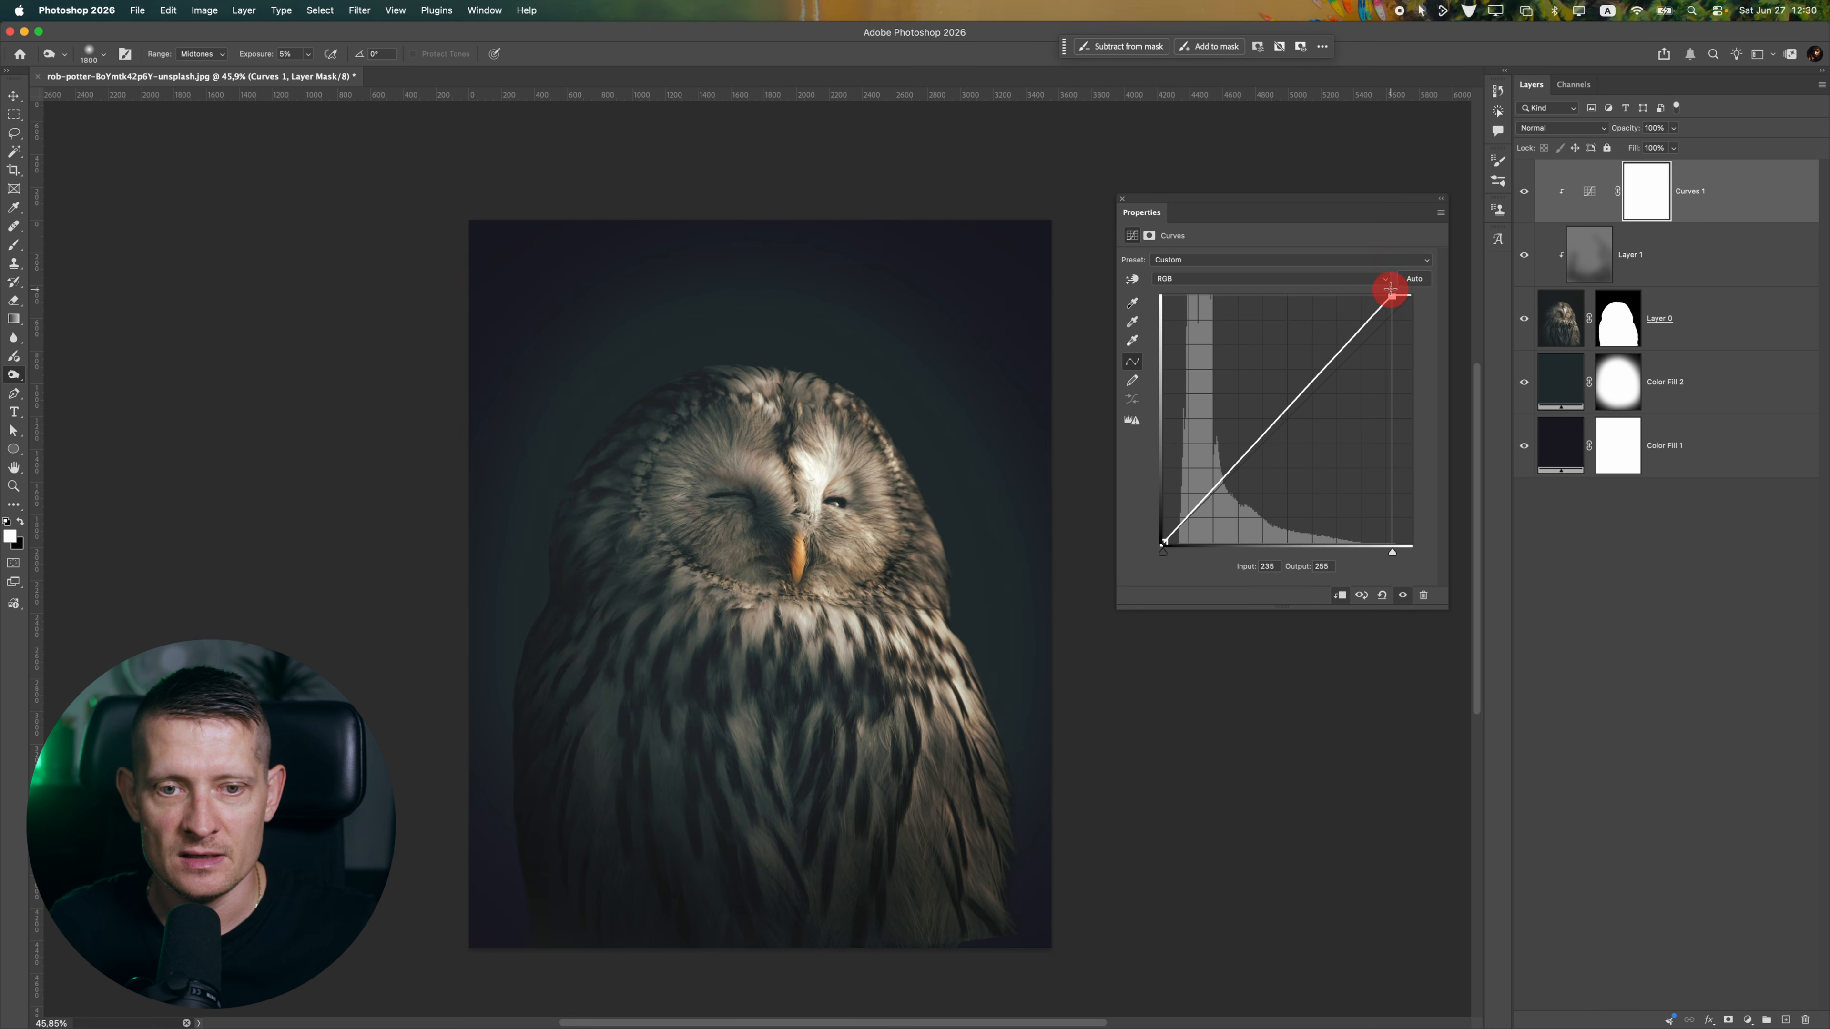
scroll(821, 484, "up", 2)
scroll(821, 485, "up", 5)
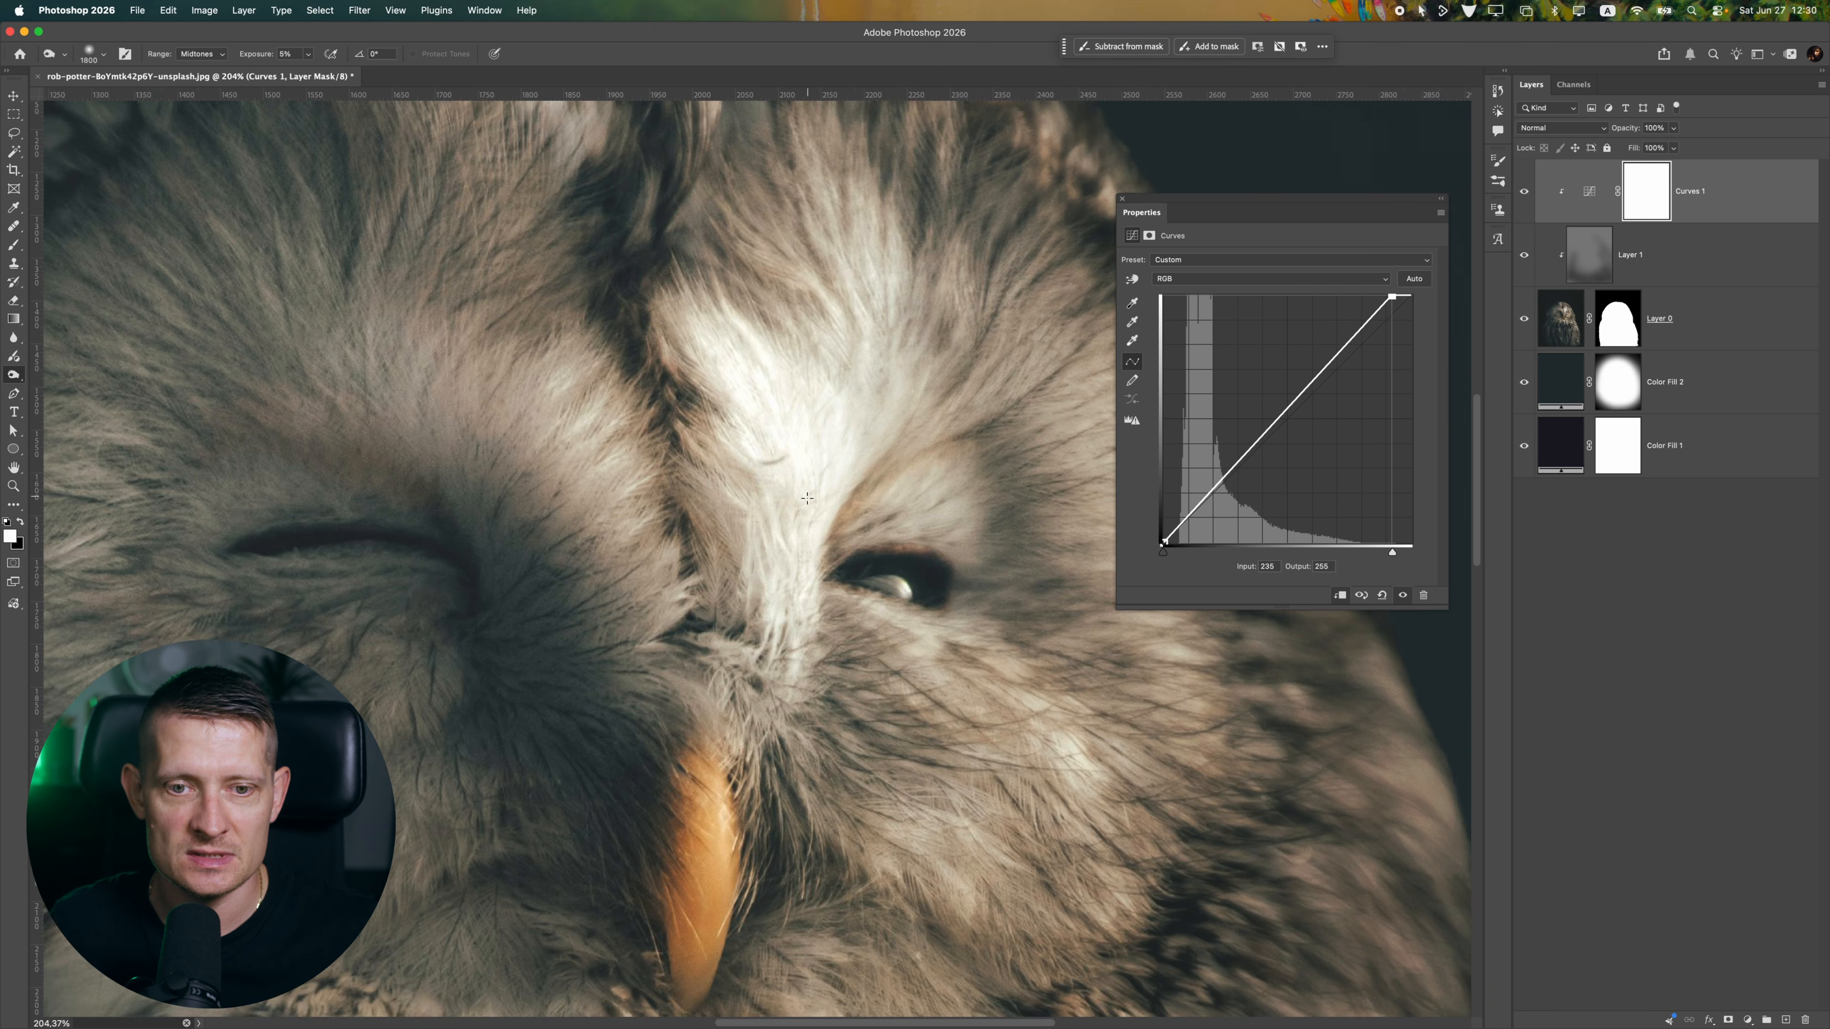
scroll(763, 410, "down", 7)
scroll(984, 330, "up", 3)
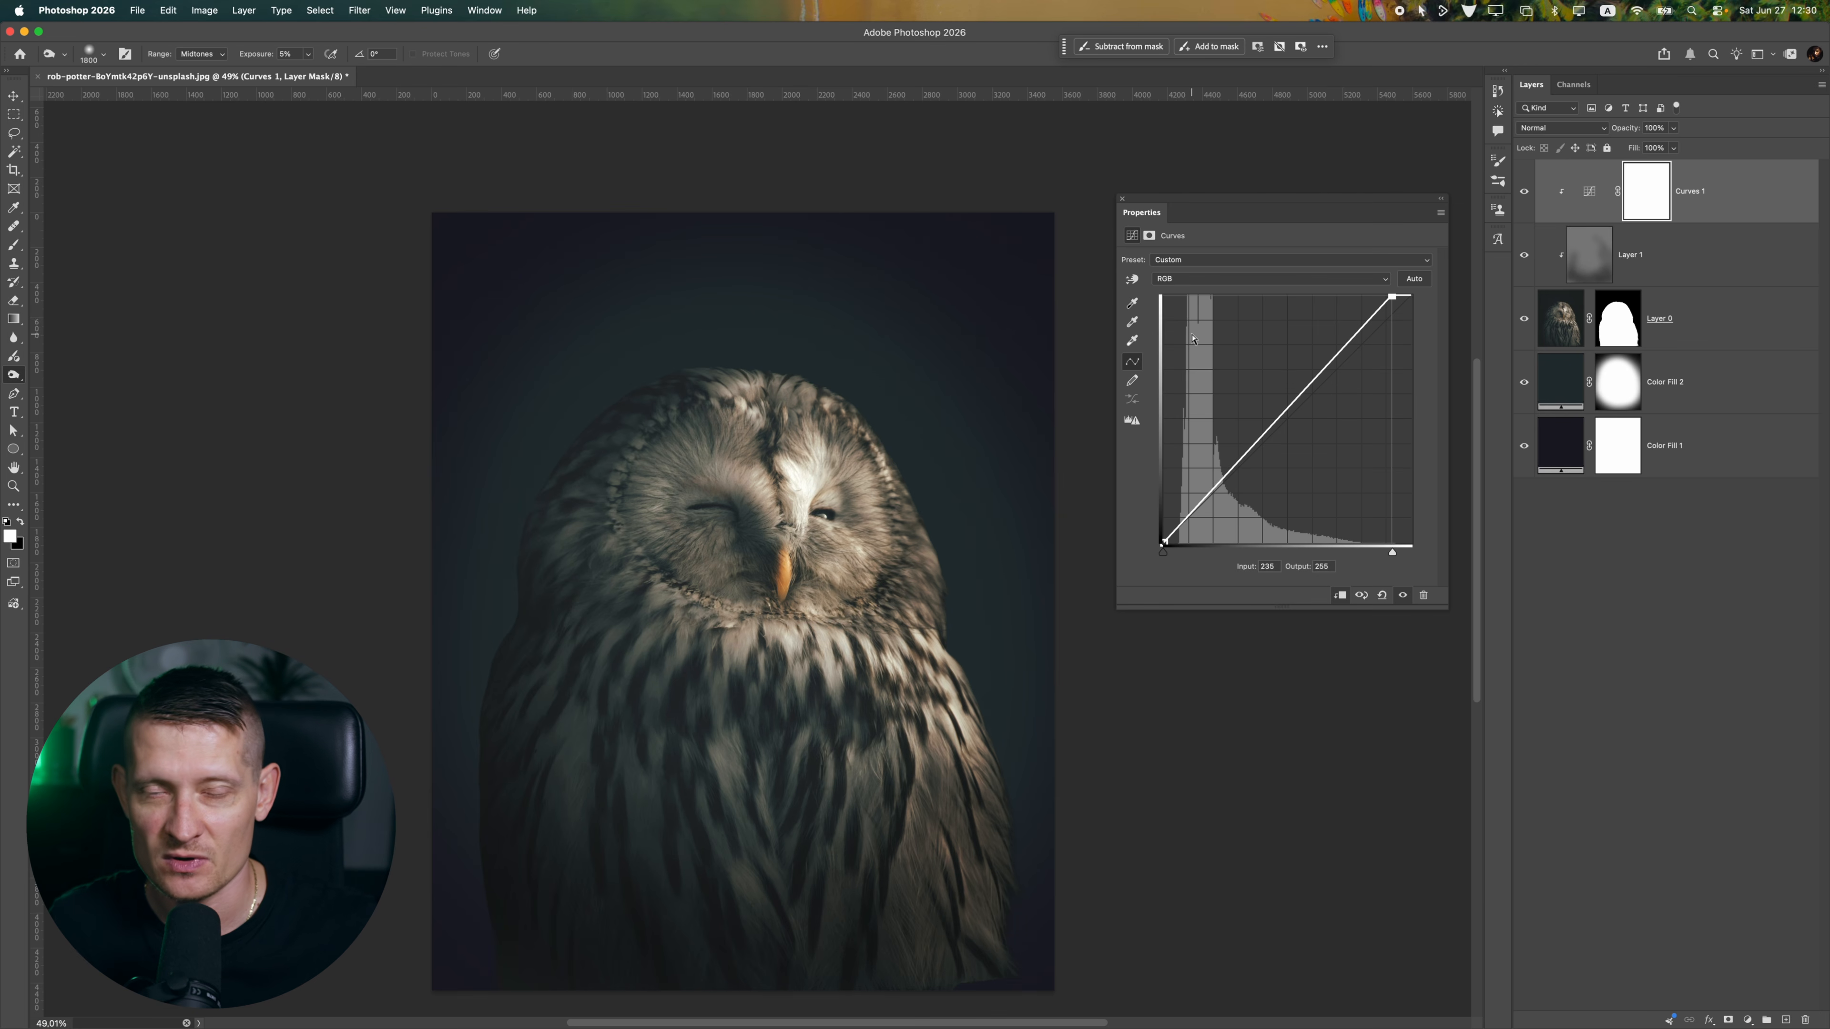
left_click_drag(1391, 299, 1395, 296)
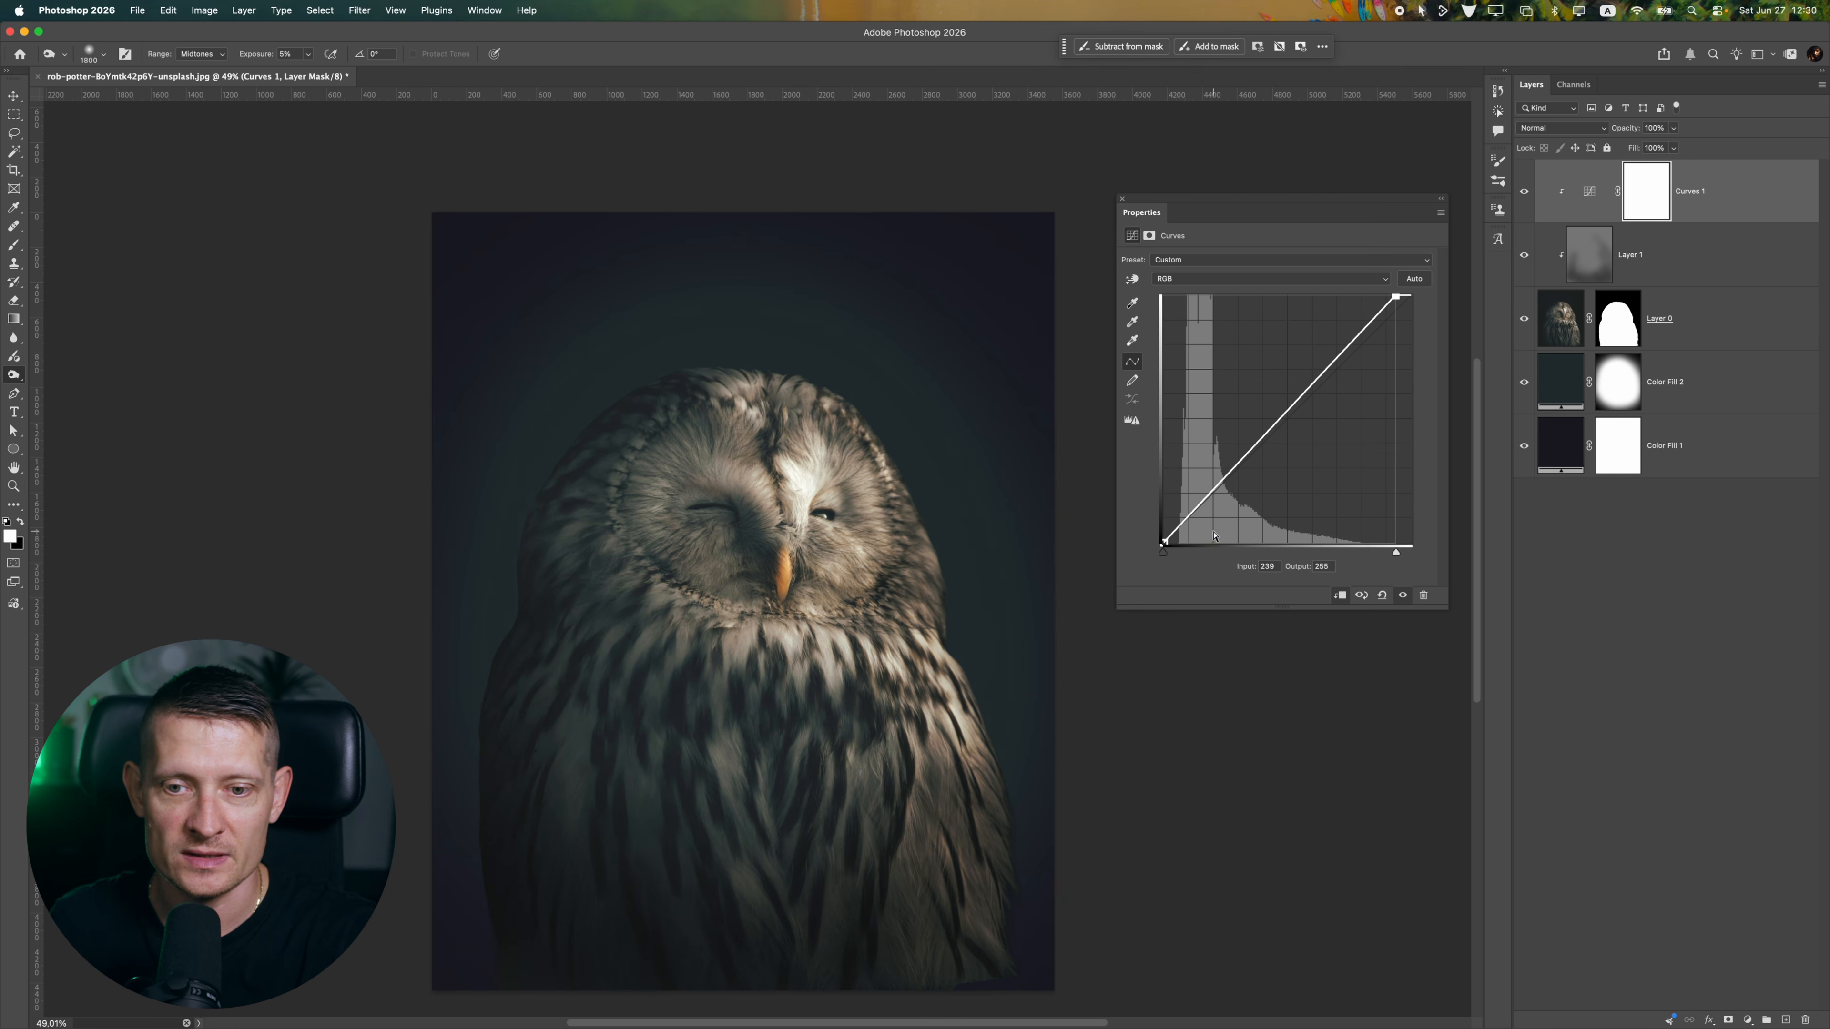
left_click_drag(1165, 550, 1167, 546)
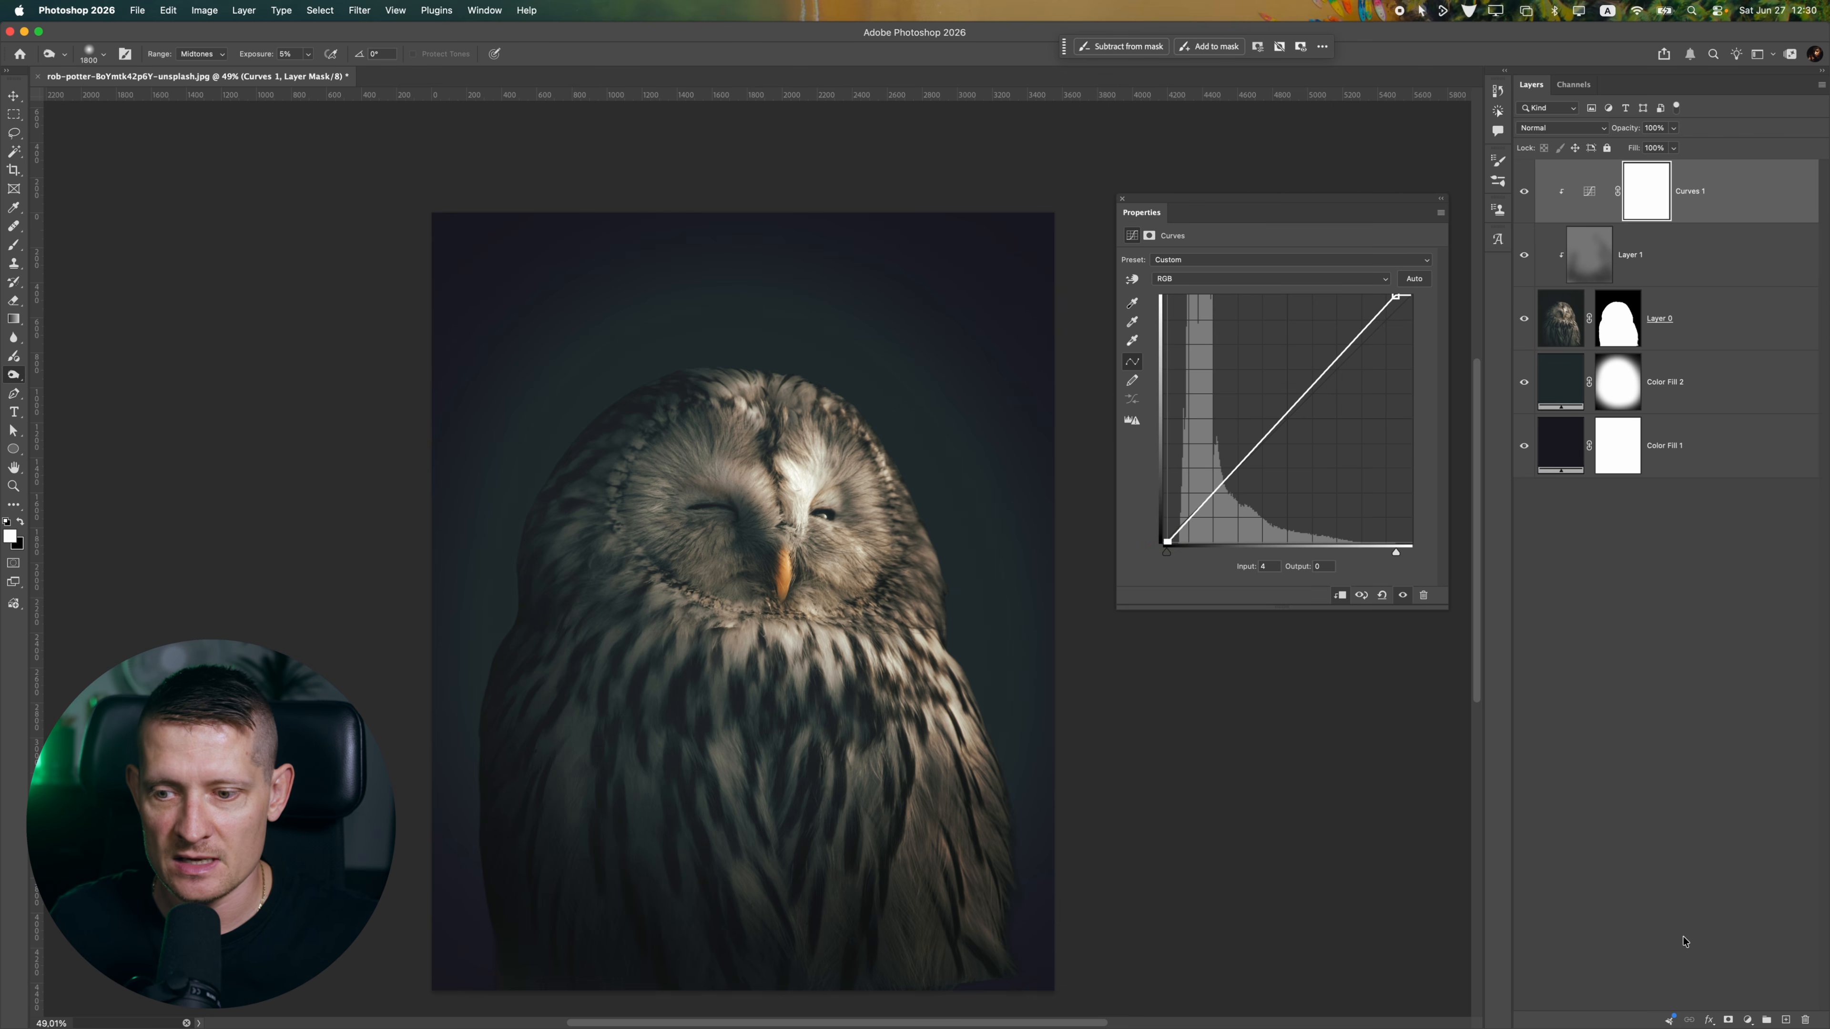
Add a new layer filled with 50% gray above the Curves adjustment and set its blending mode to Overlay
left_click(1785, 1019)
left_click(167, 10)
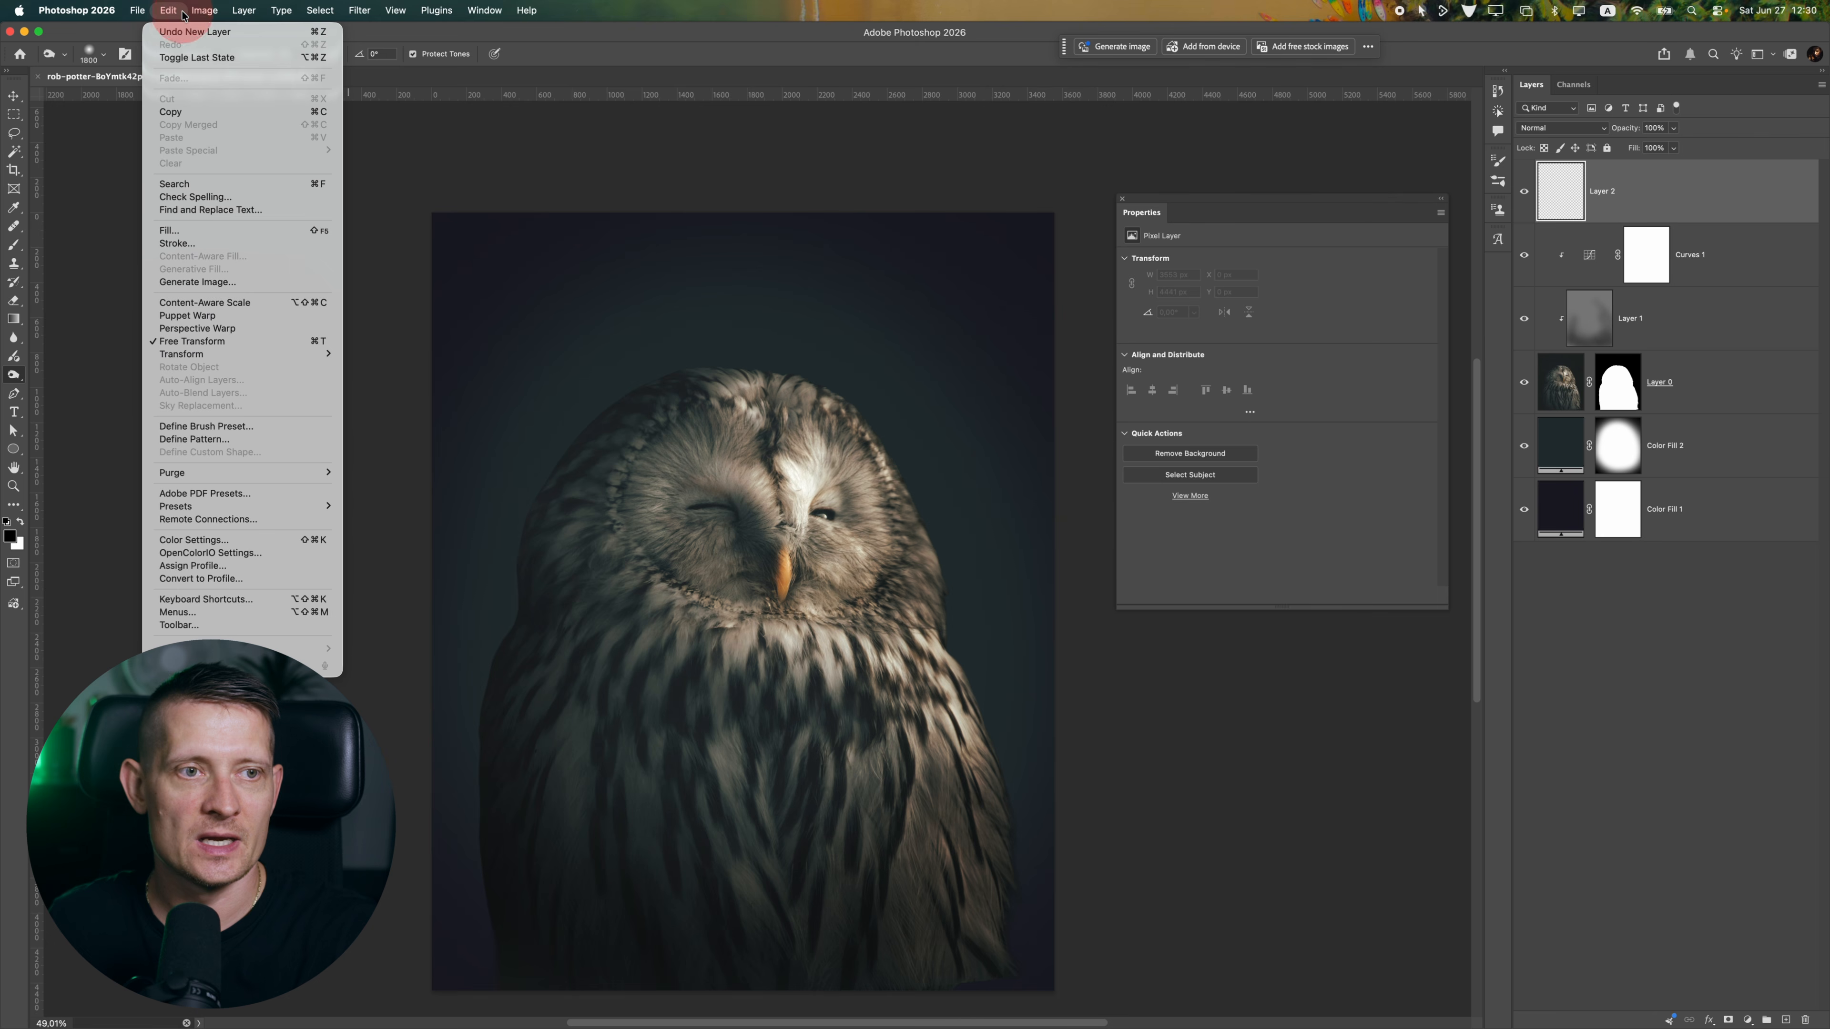
left_click(196, 231)
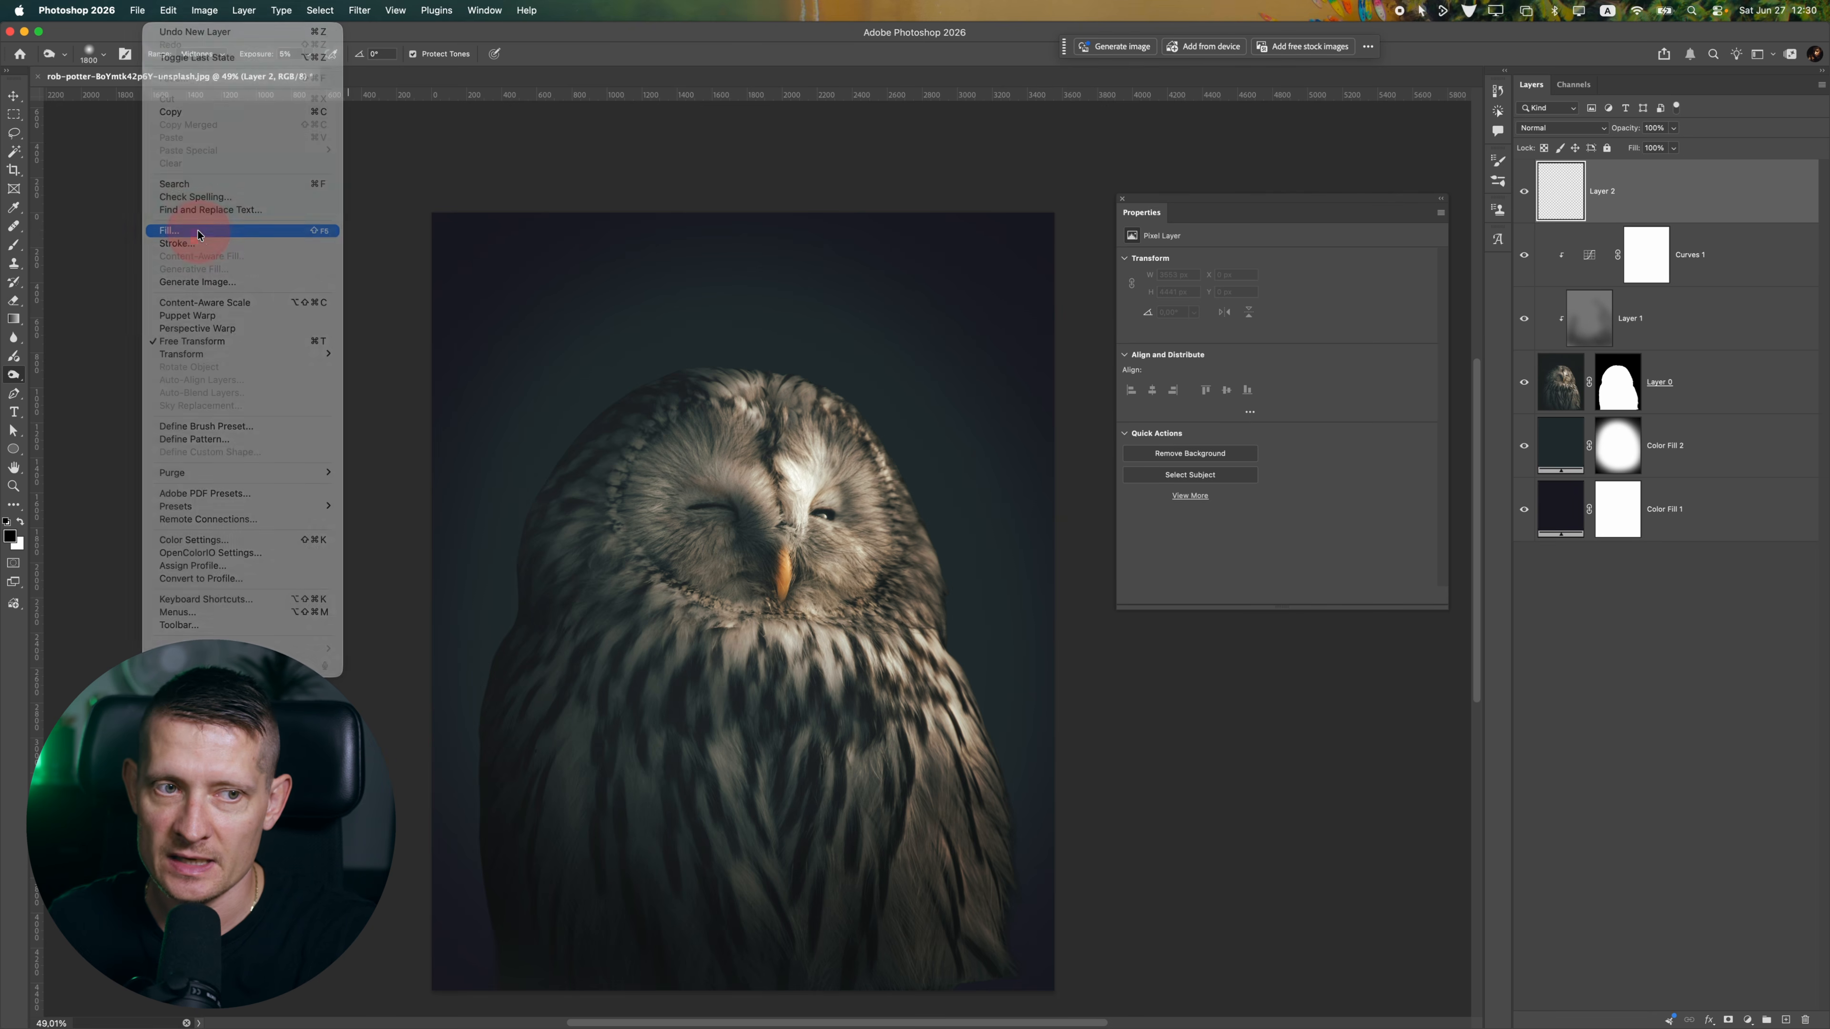
left_click(1005, 323)
key("o")
left_click(1561, 127)
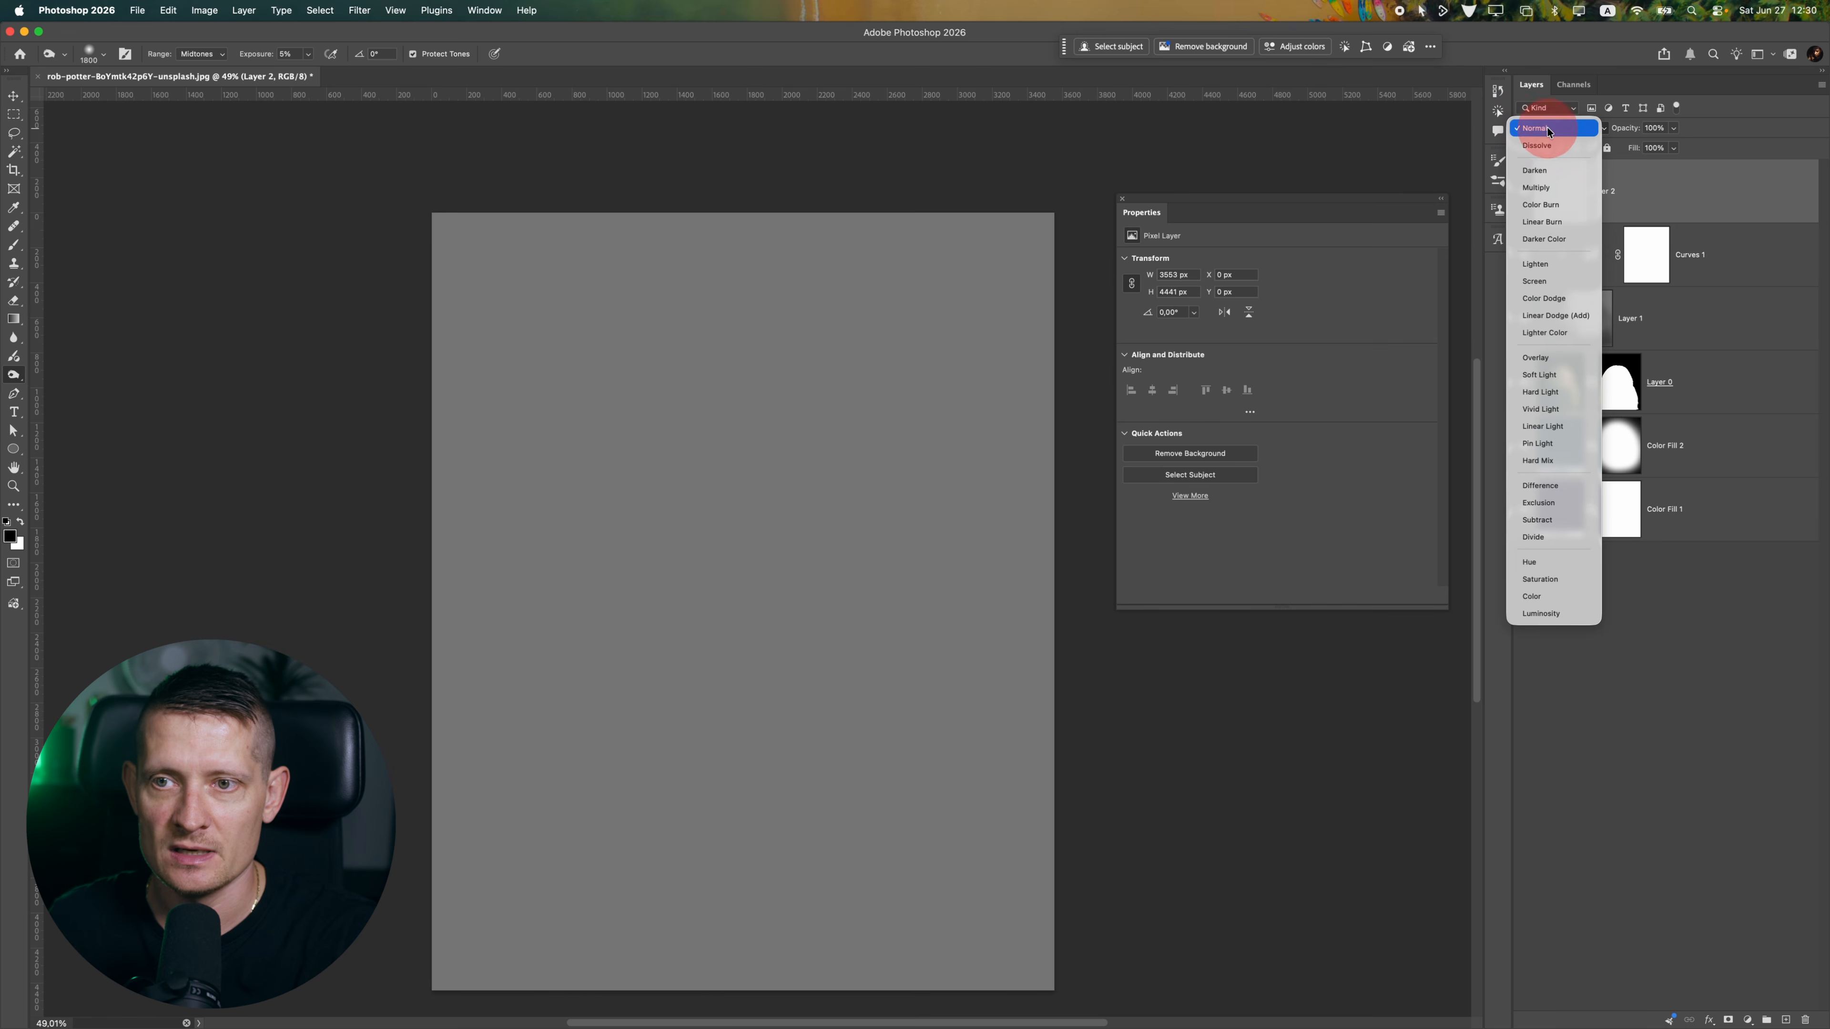
left_click(1553, 357)
Brighten the owl's open eye using the Dodge tool with Midtones range and 31% exposure
scroll(793, 507, "up", 5)
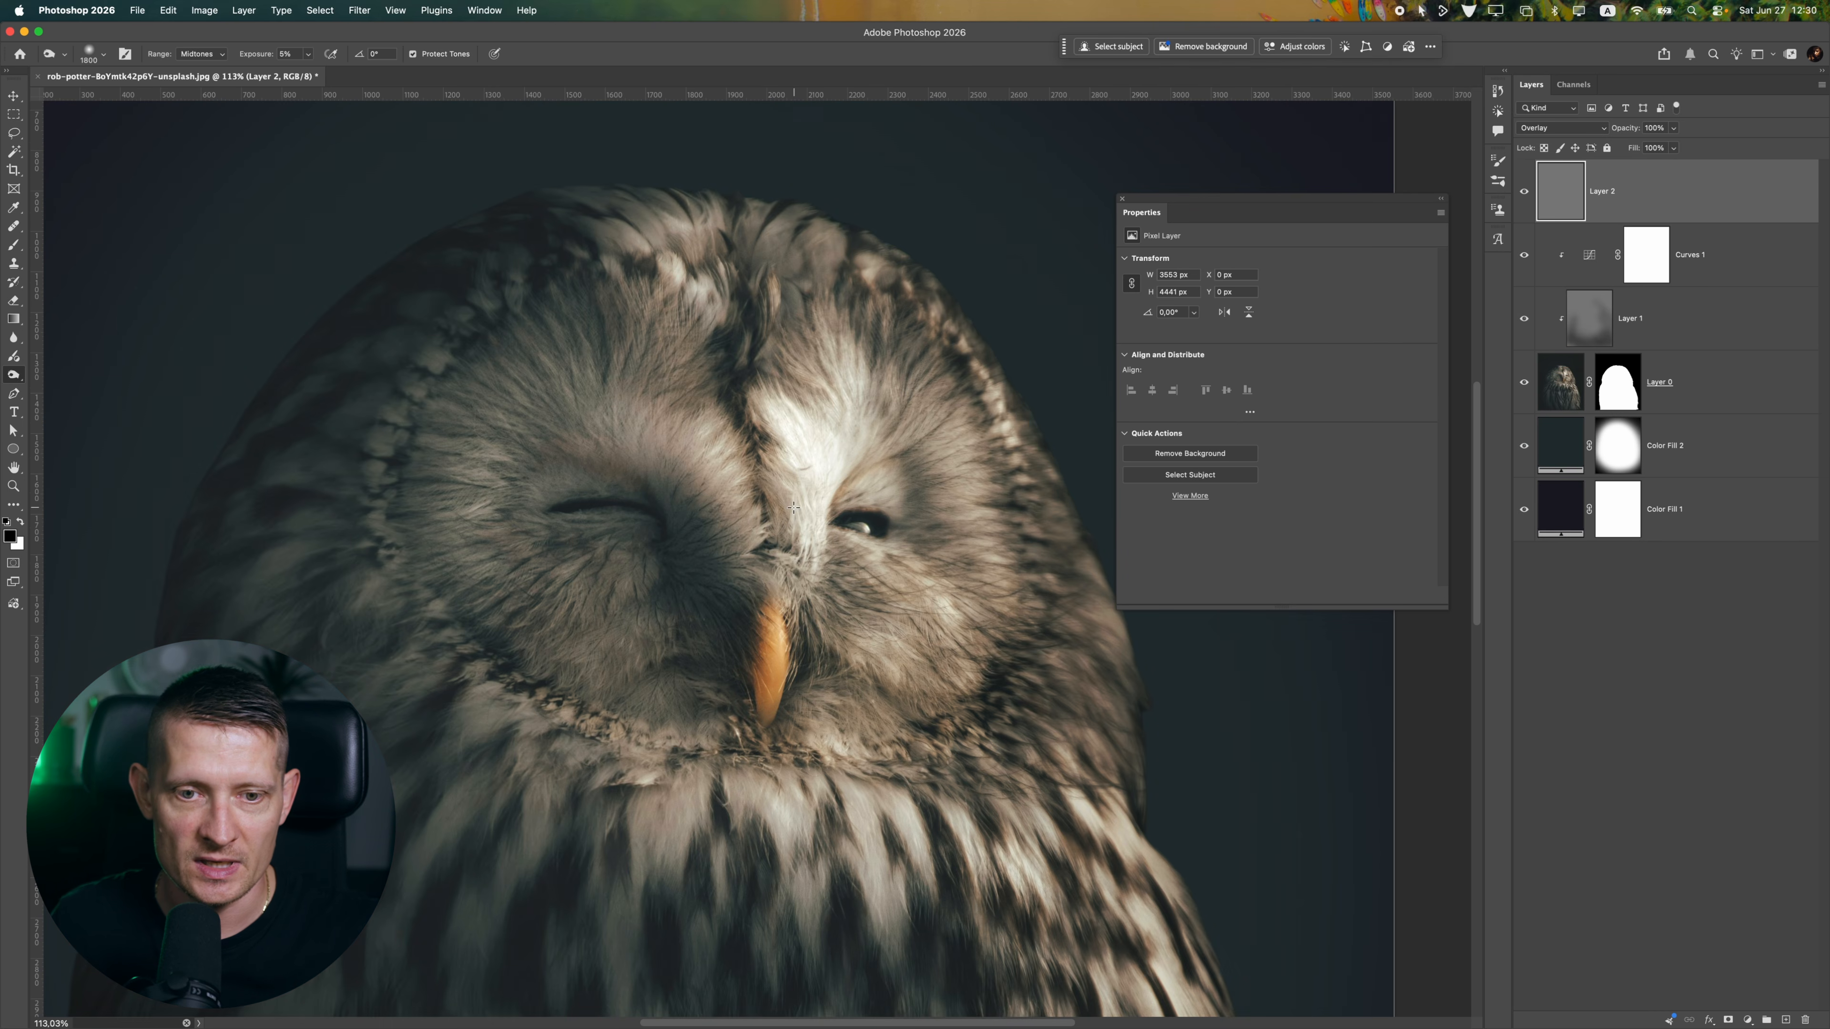
right_click(12, 374)
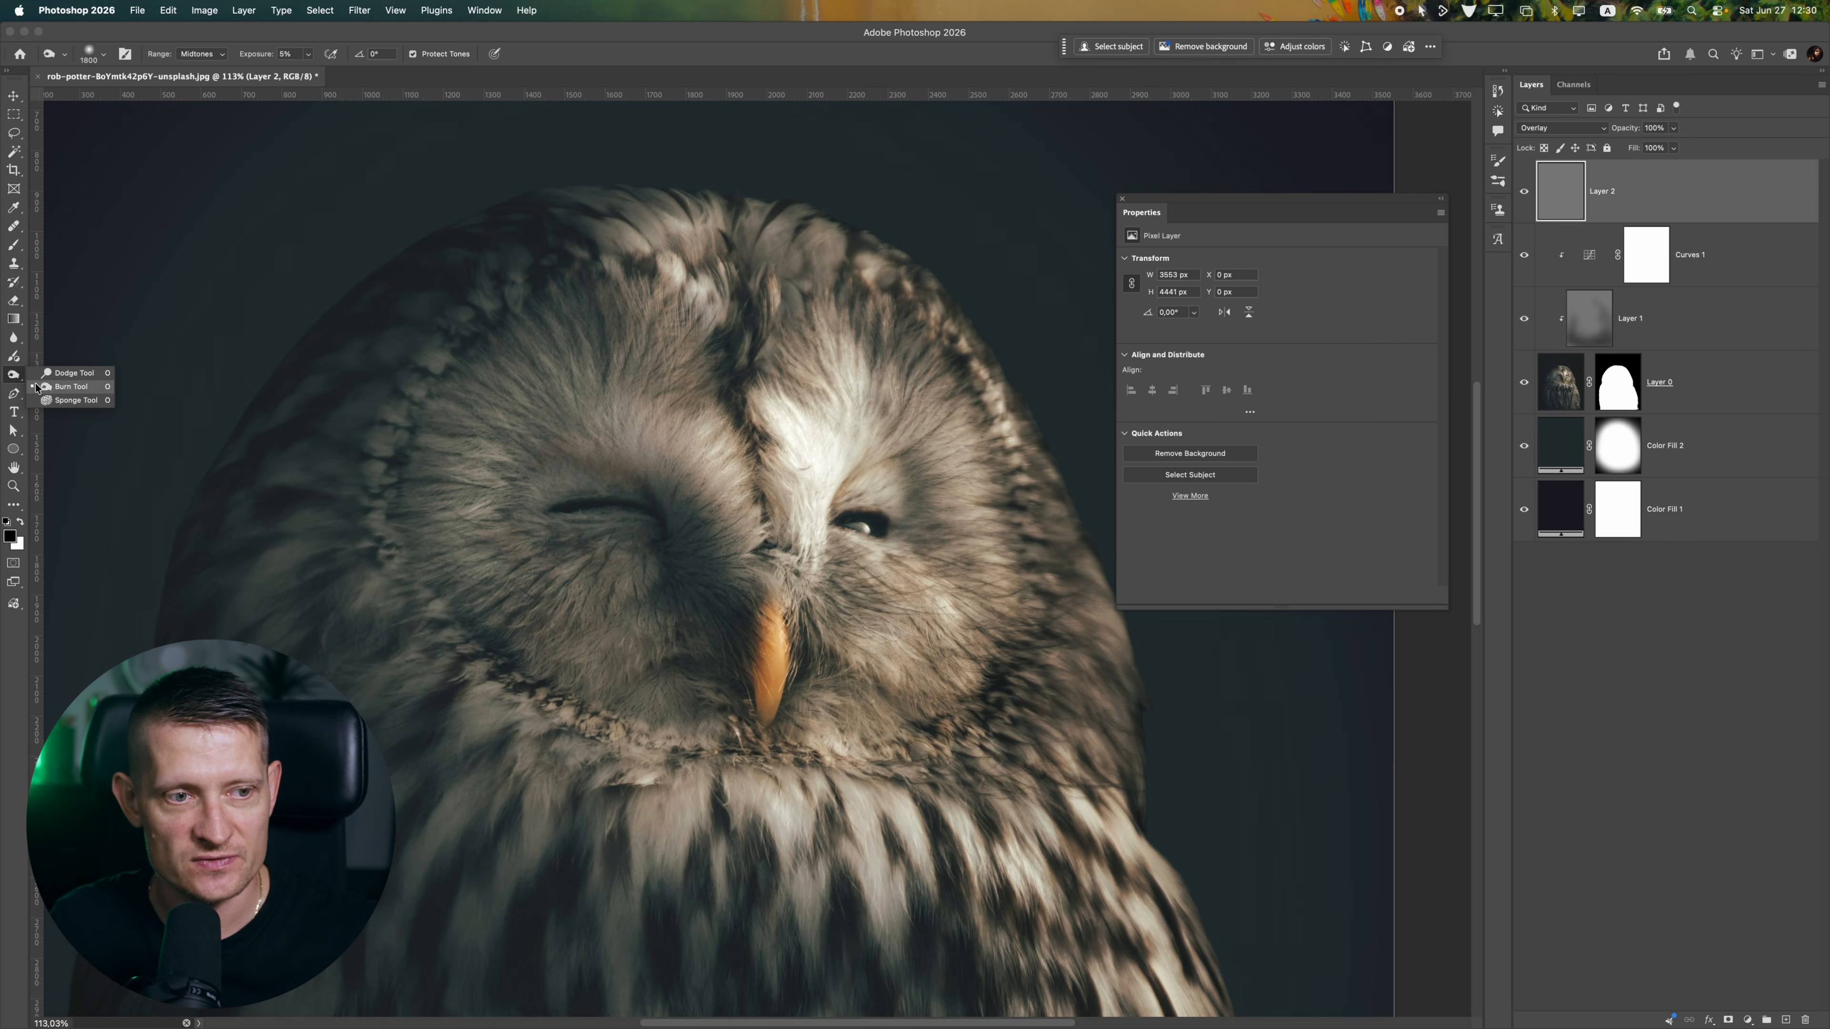
left_click(58, 367)
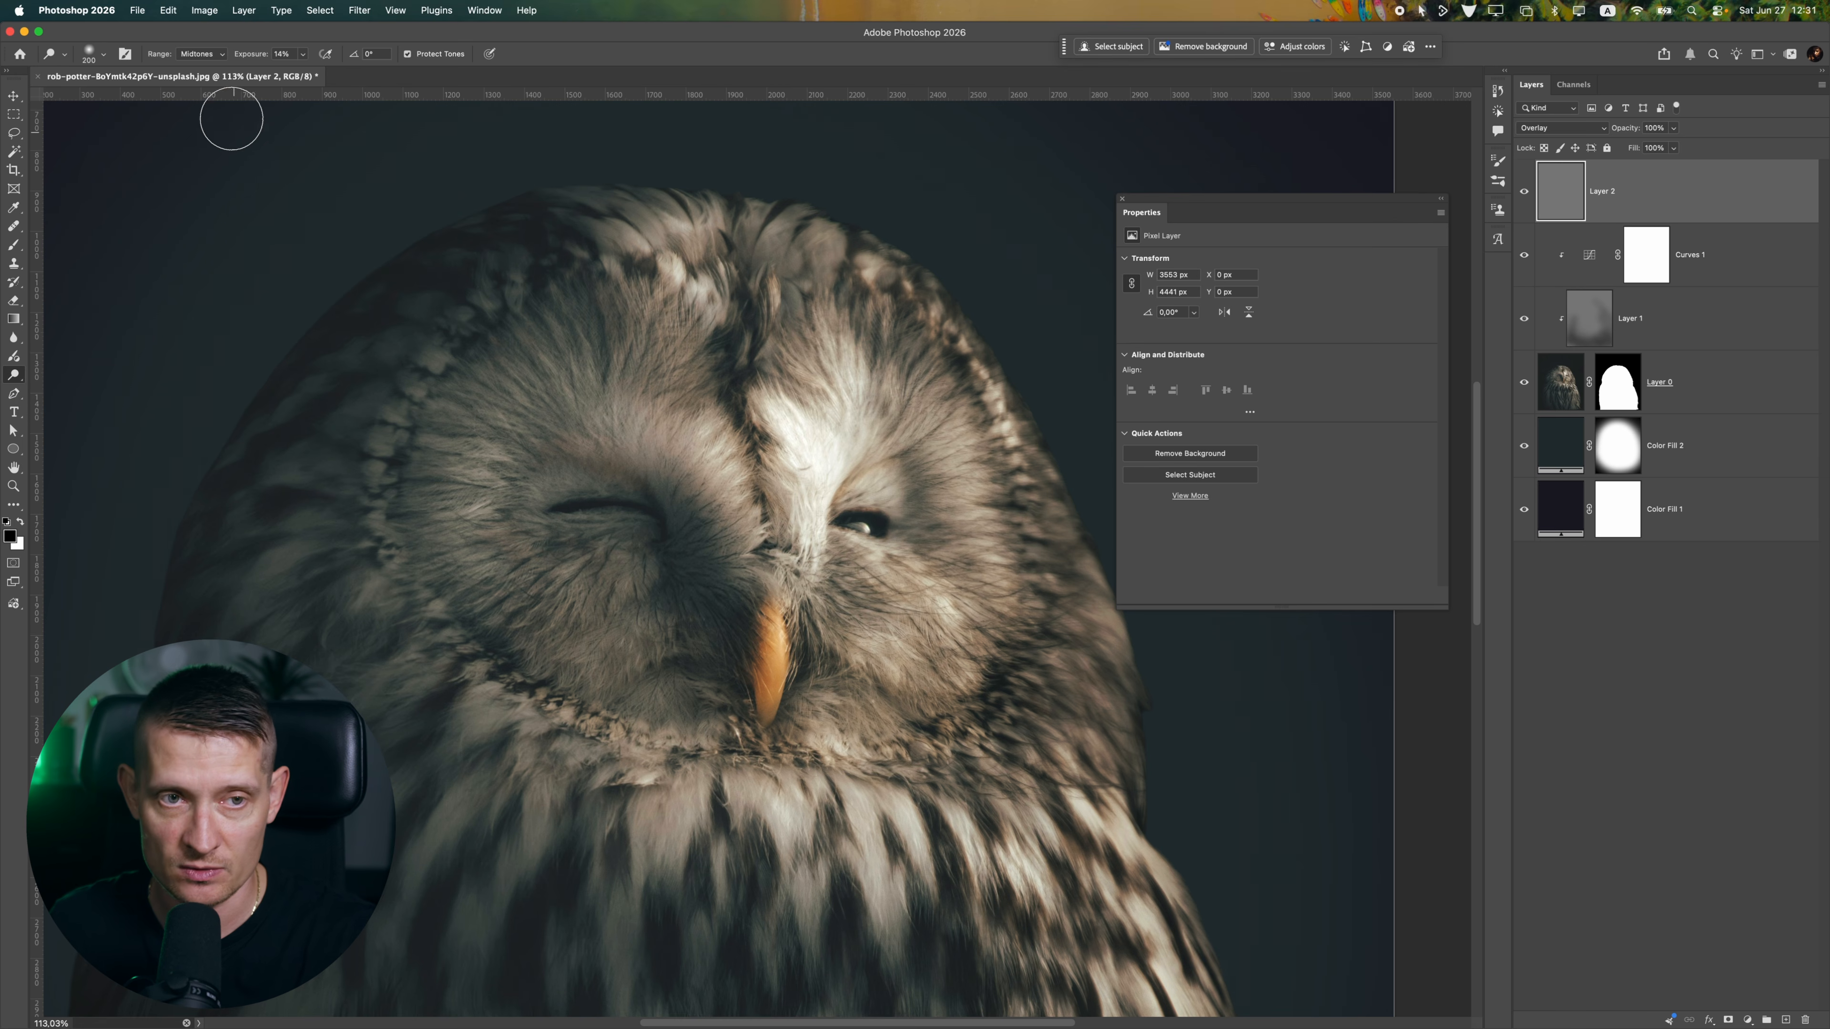
left_click(303, 55)
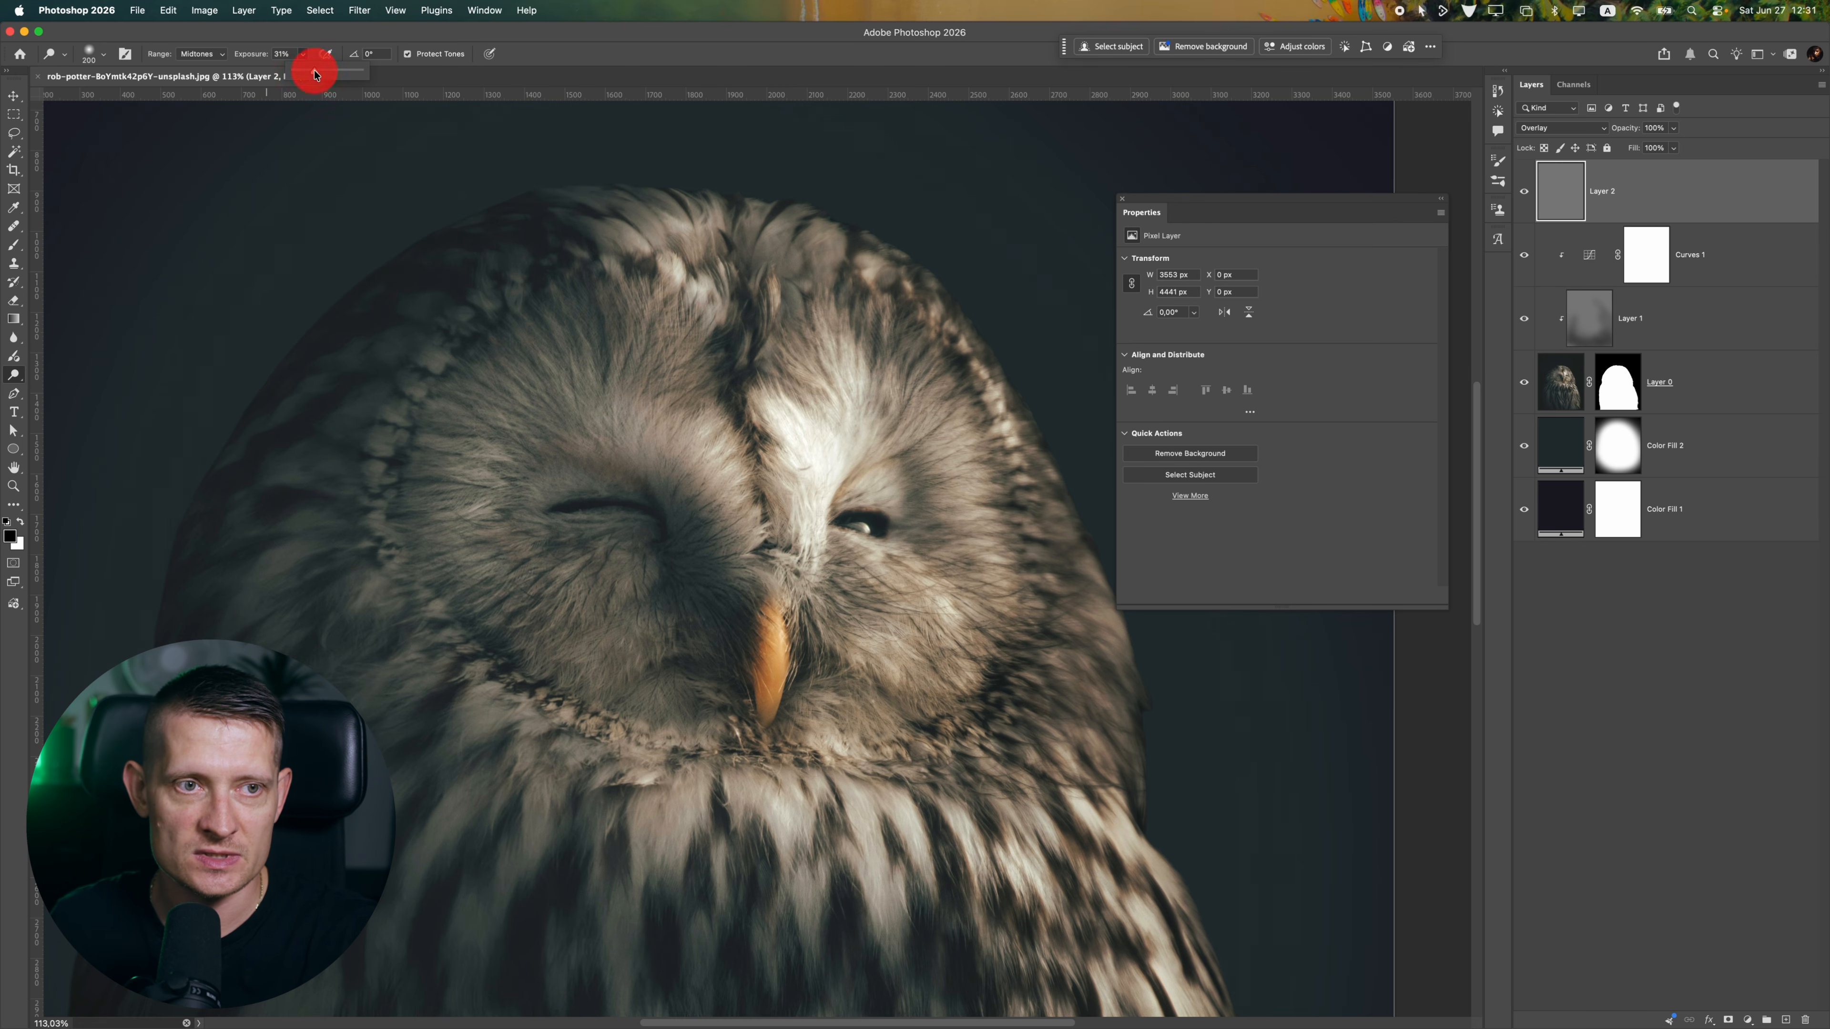
left_click_drag(315, 74, 315, 74)
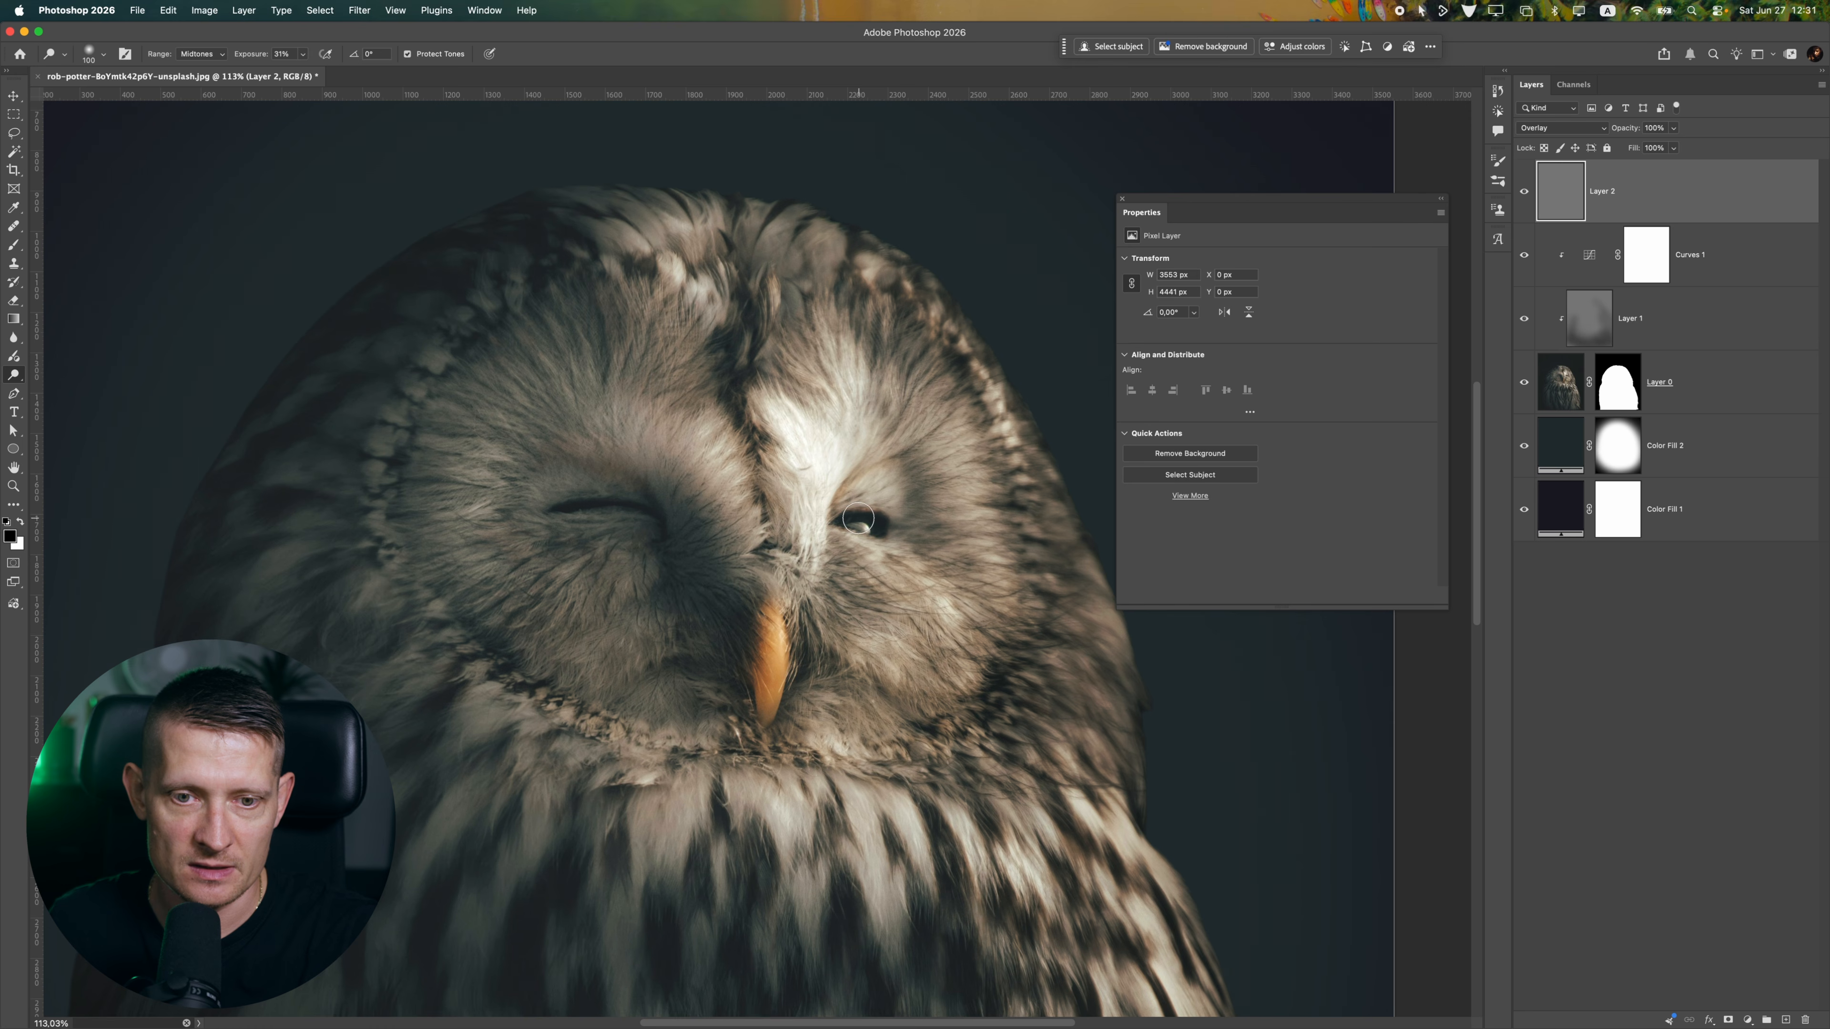
mouse_move(853, 523)
left_mouse_down()
mouse_move(875, 542)
mouse_move(840, 551)
left_mouse_up()
key("bracketleft")
key("bracketleft")
scroll(870, 525, "up", 8)
scroll(832, 581, "down", 12)
scroll(817, 580, "up", 5)
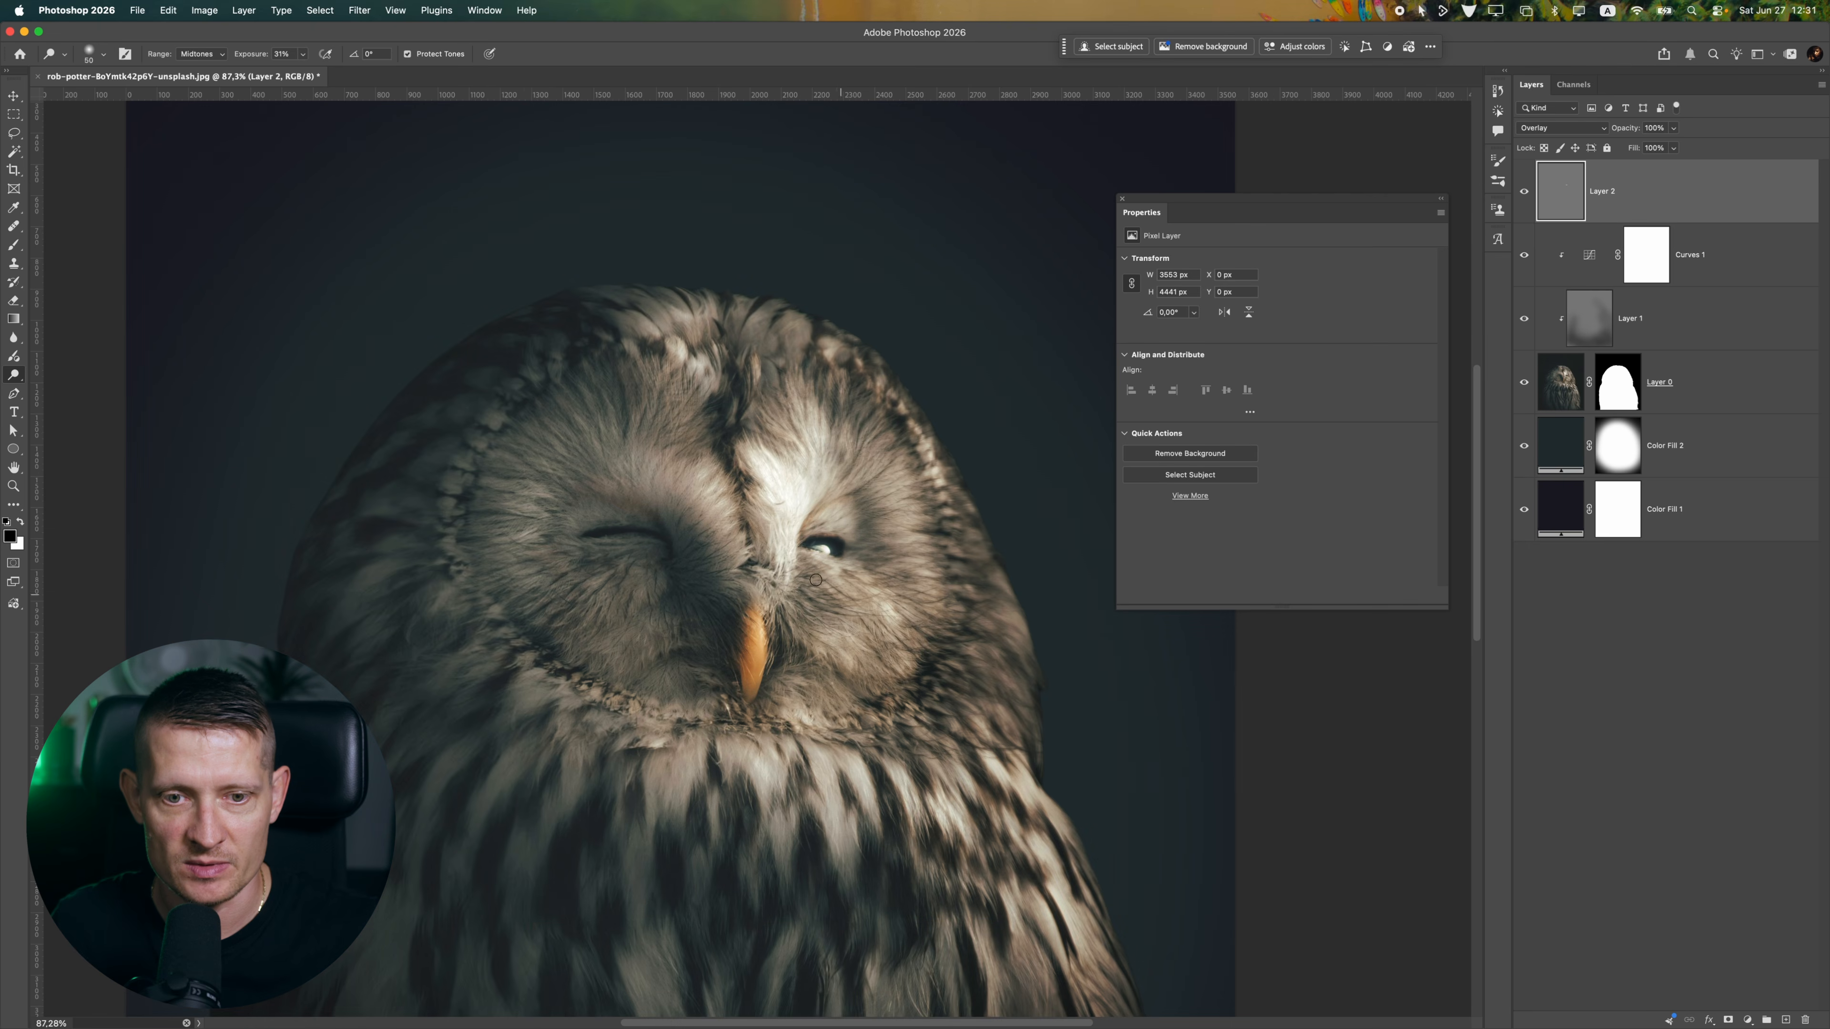
scroll(792, 574, "down", 11)
scroll(788, 572, "up", 11)
Add another 50% gray layer on top of the eye dodge layer and set it to Overlay
left_click(1786, 1019)
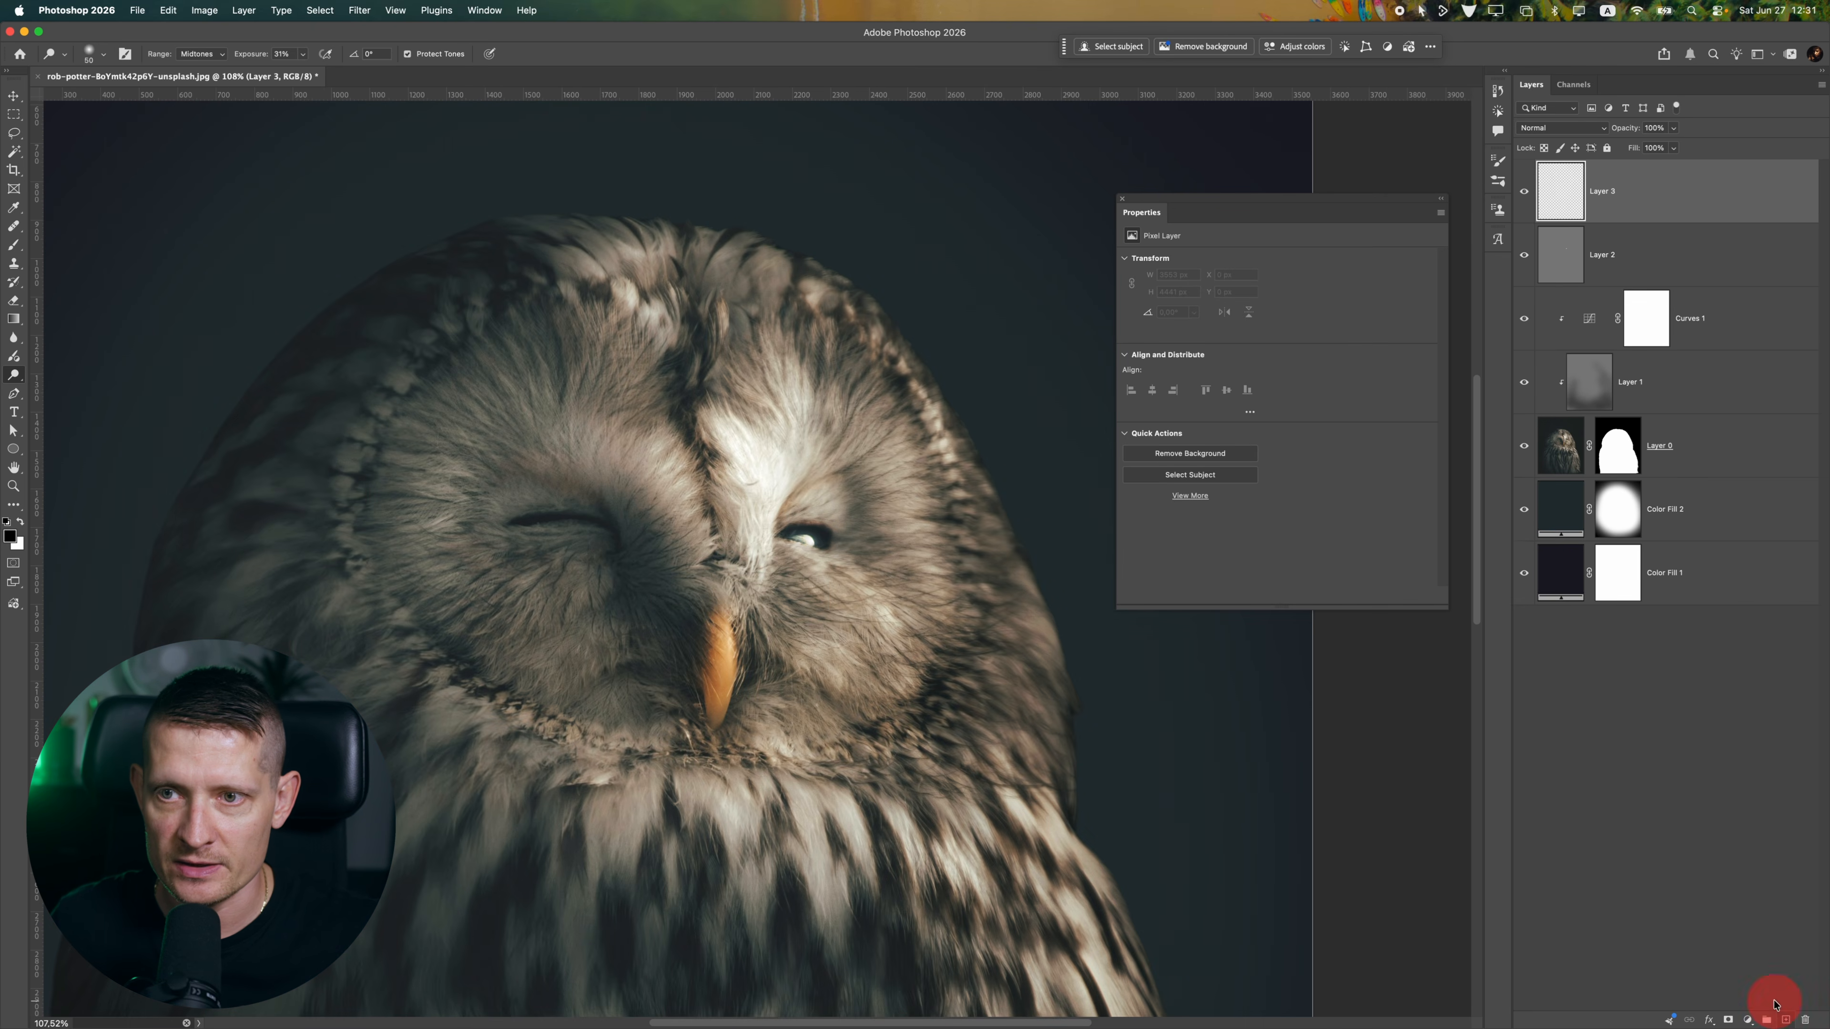
left_click(168, 10)
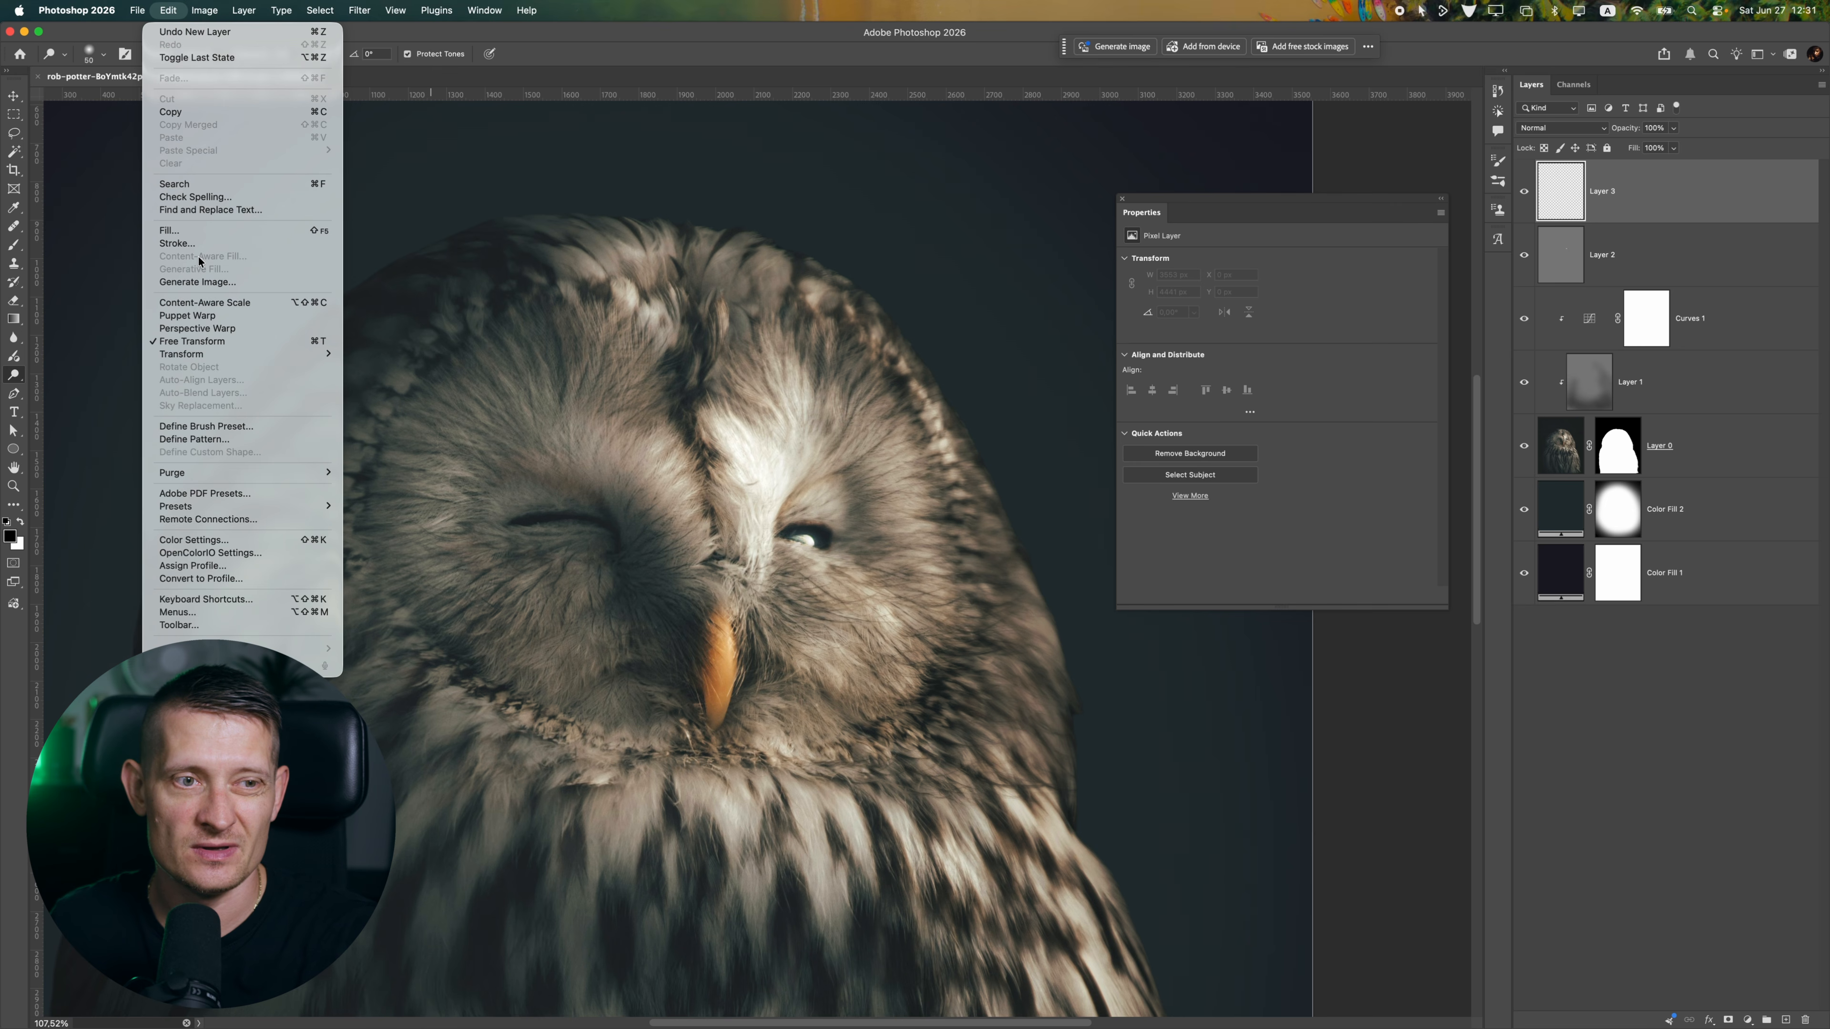
left_click(171, 230)
left_click(1009, 325)
key("o")
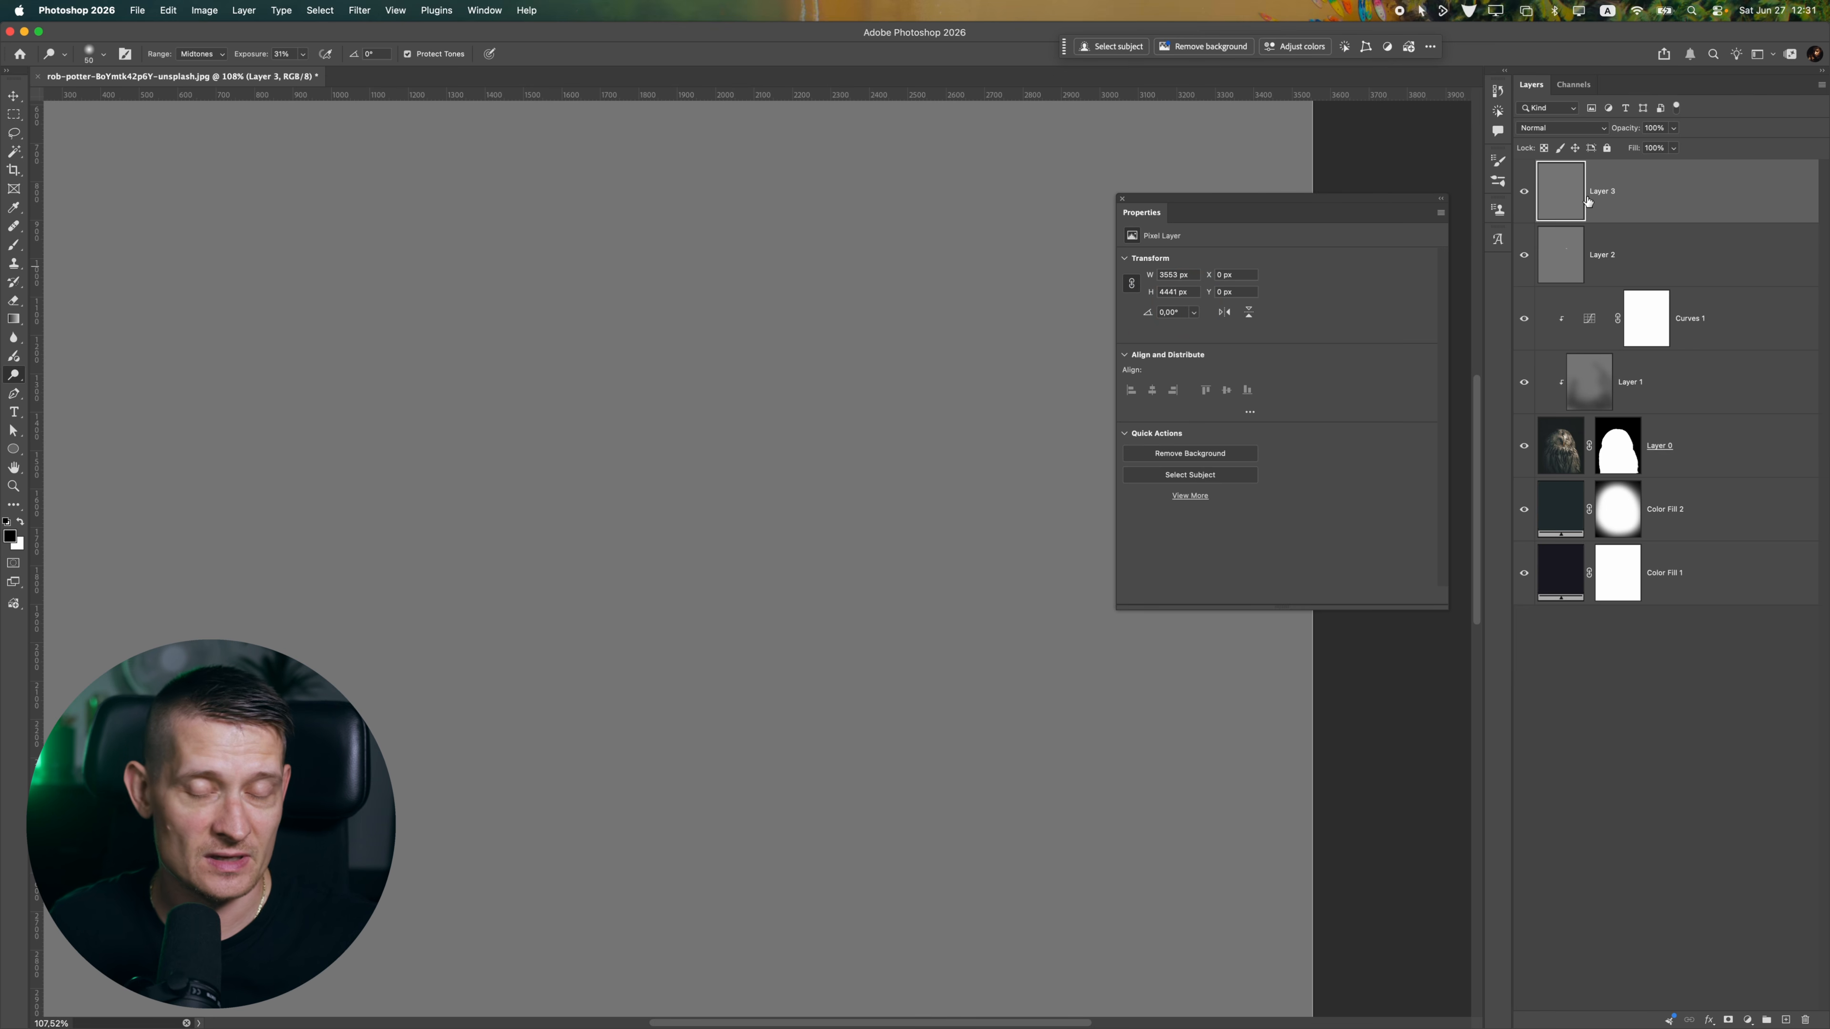
left_click(1562, 128)
left_click(1550, 356)
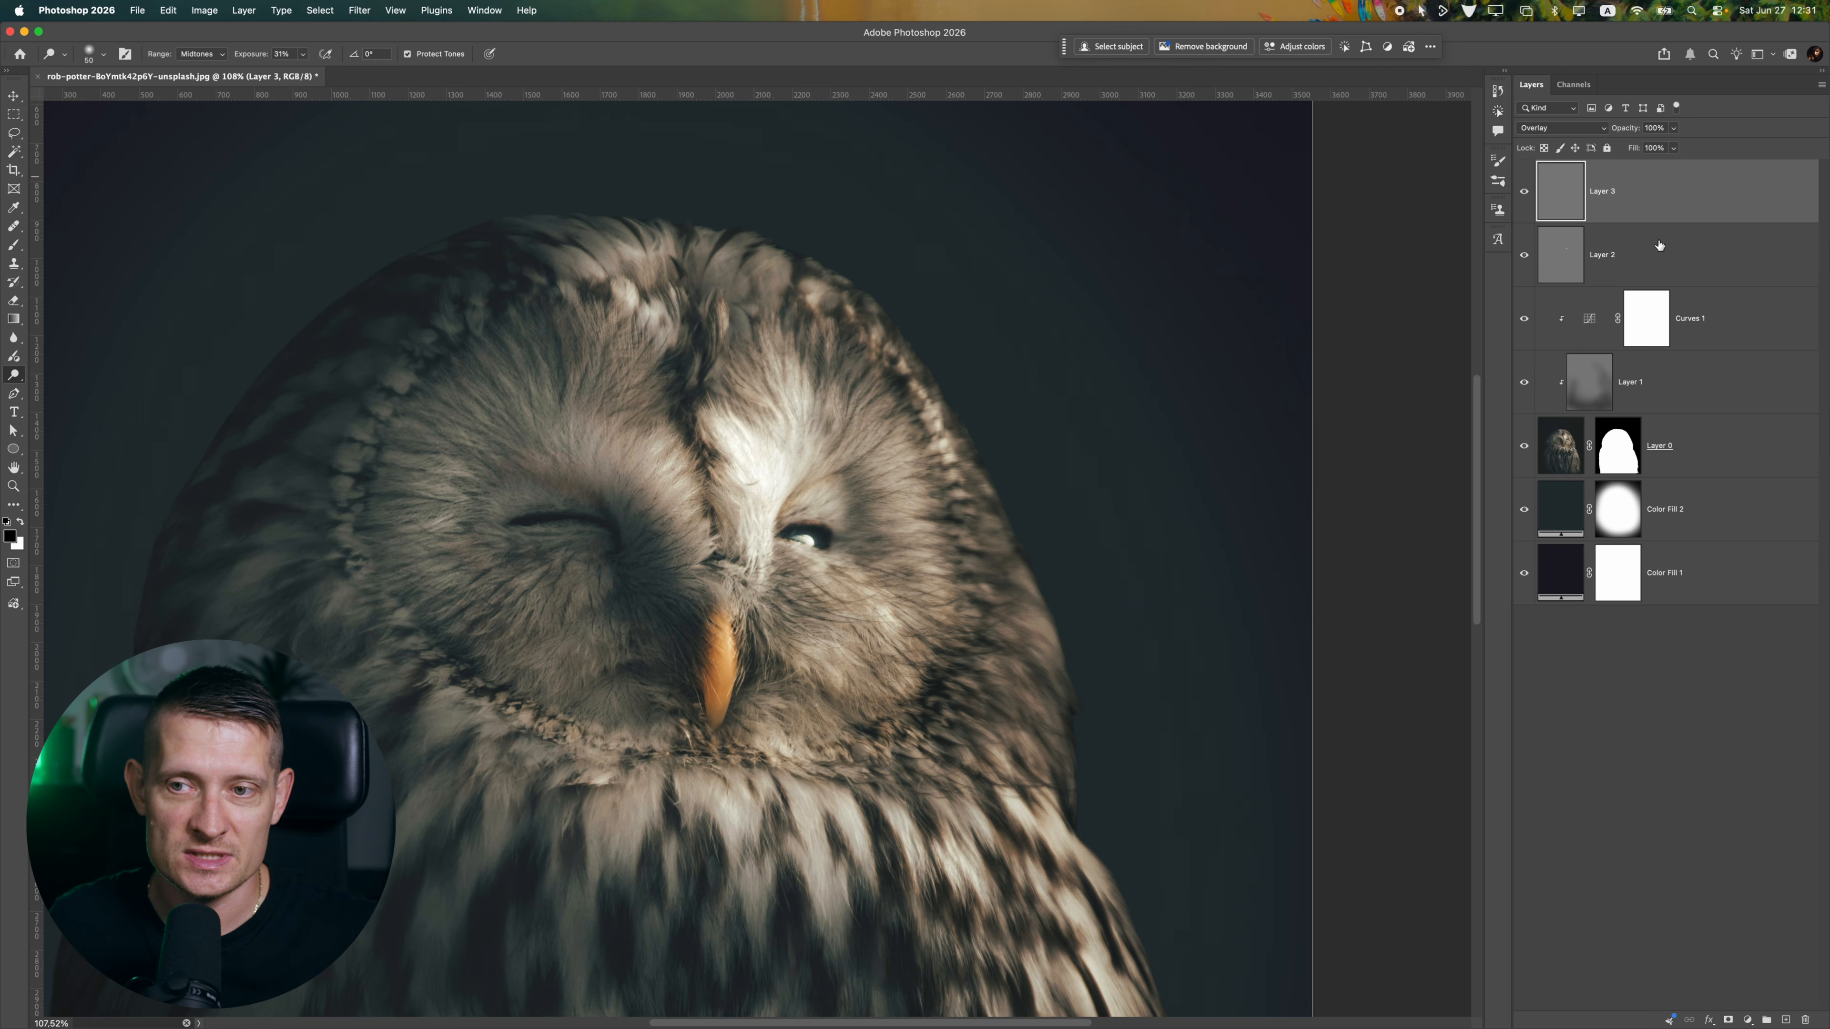
Dodge the lit side of the owl's beak with a 100 px brush at 31% exposure
scroll(734, 639, "down", 2)
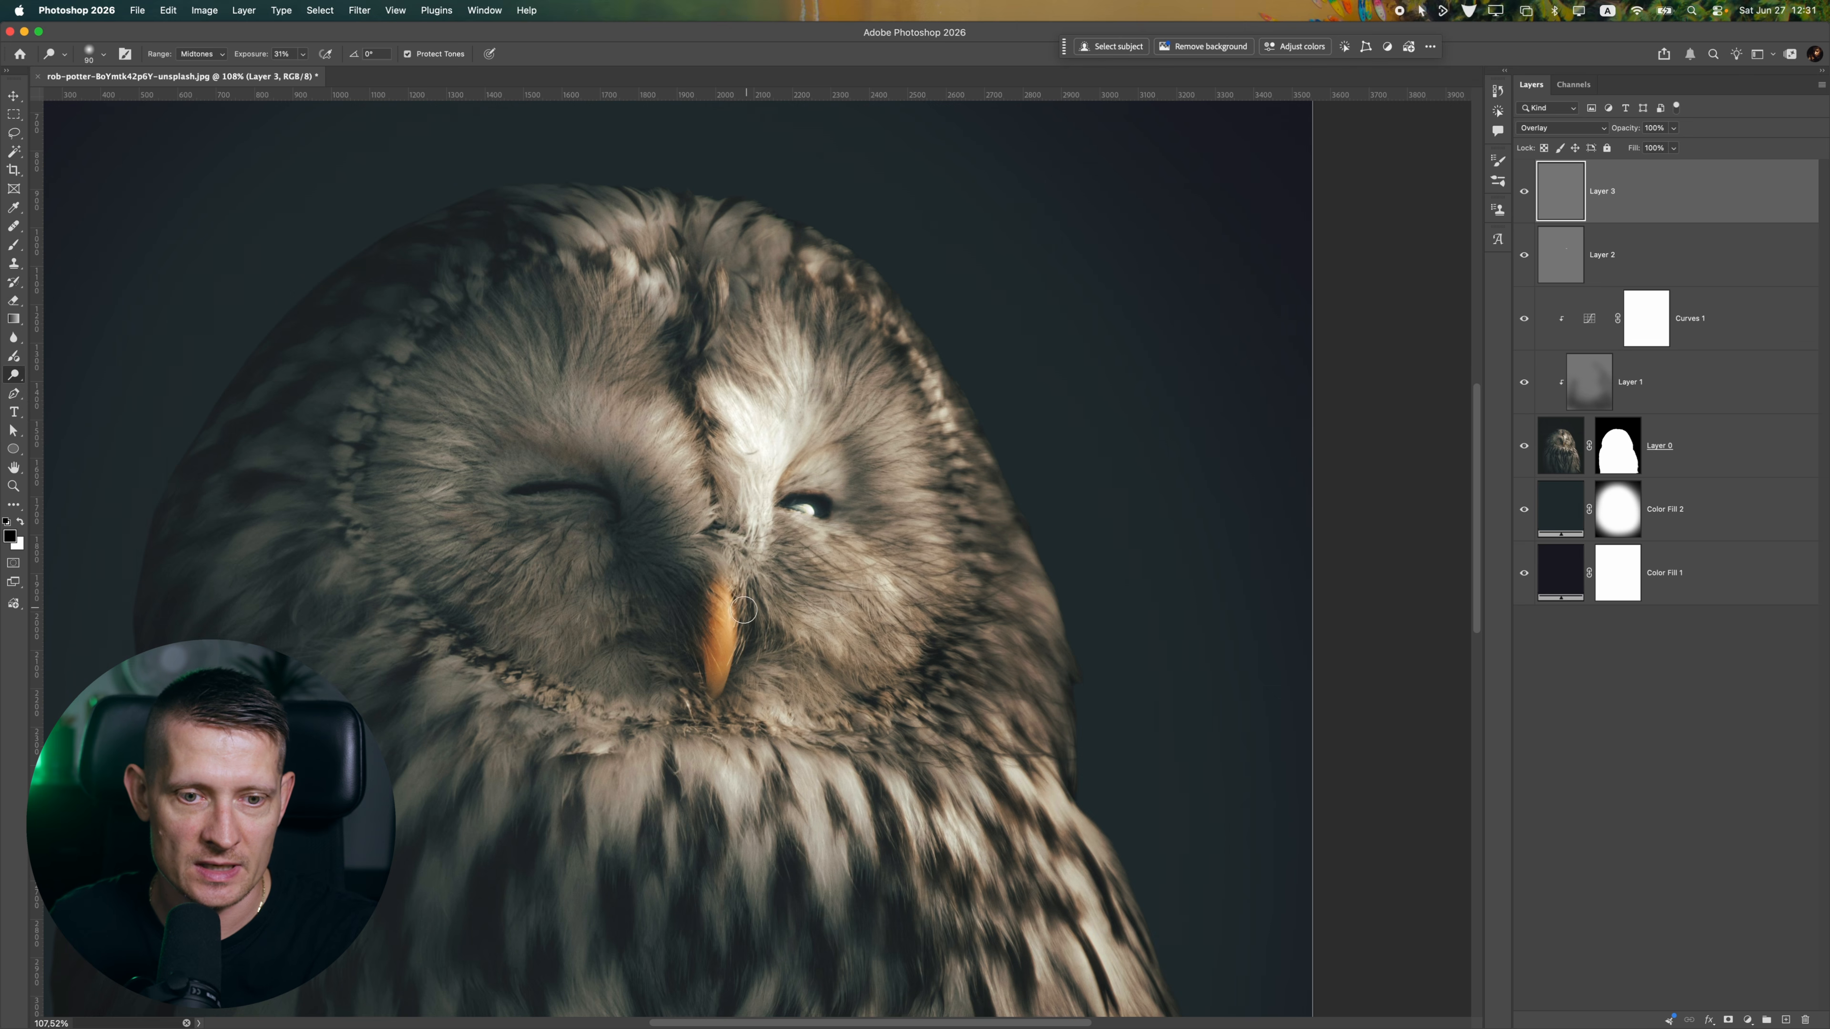
key("bracketright")
mouse_move(720, 589)
left_mouse_down()
mouse_move(724, 681)
mouse_move(729, 555)
left_mouse_up()
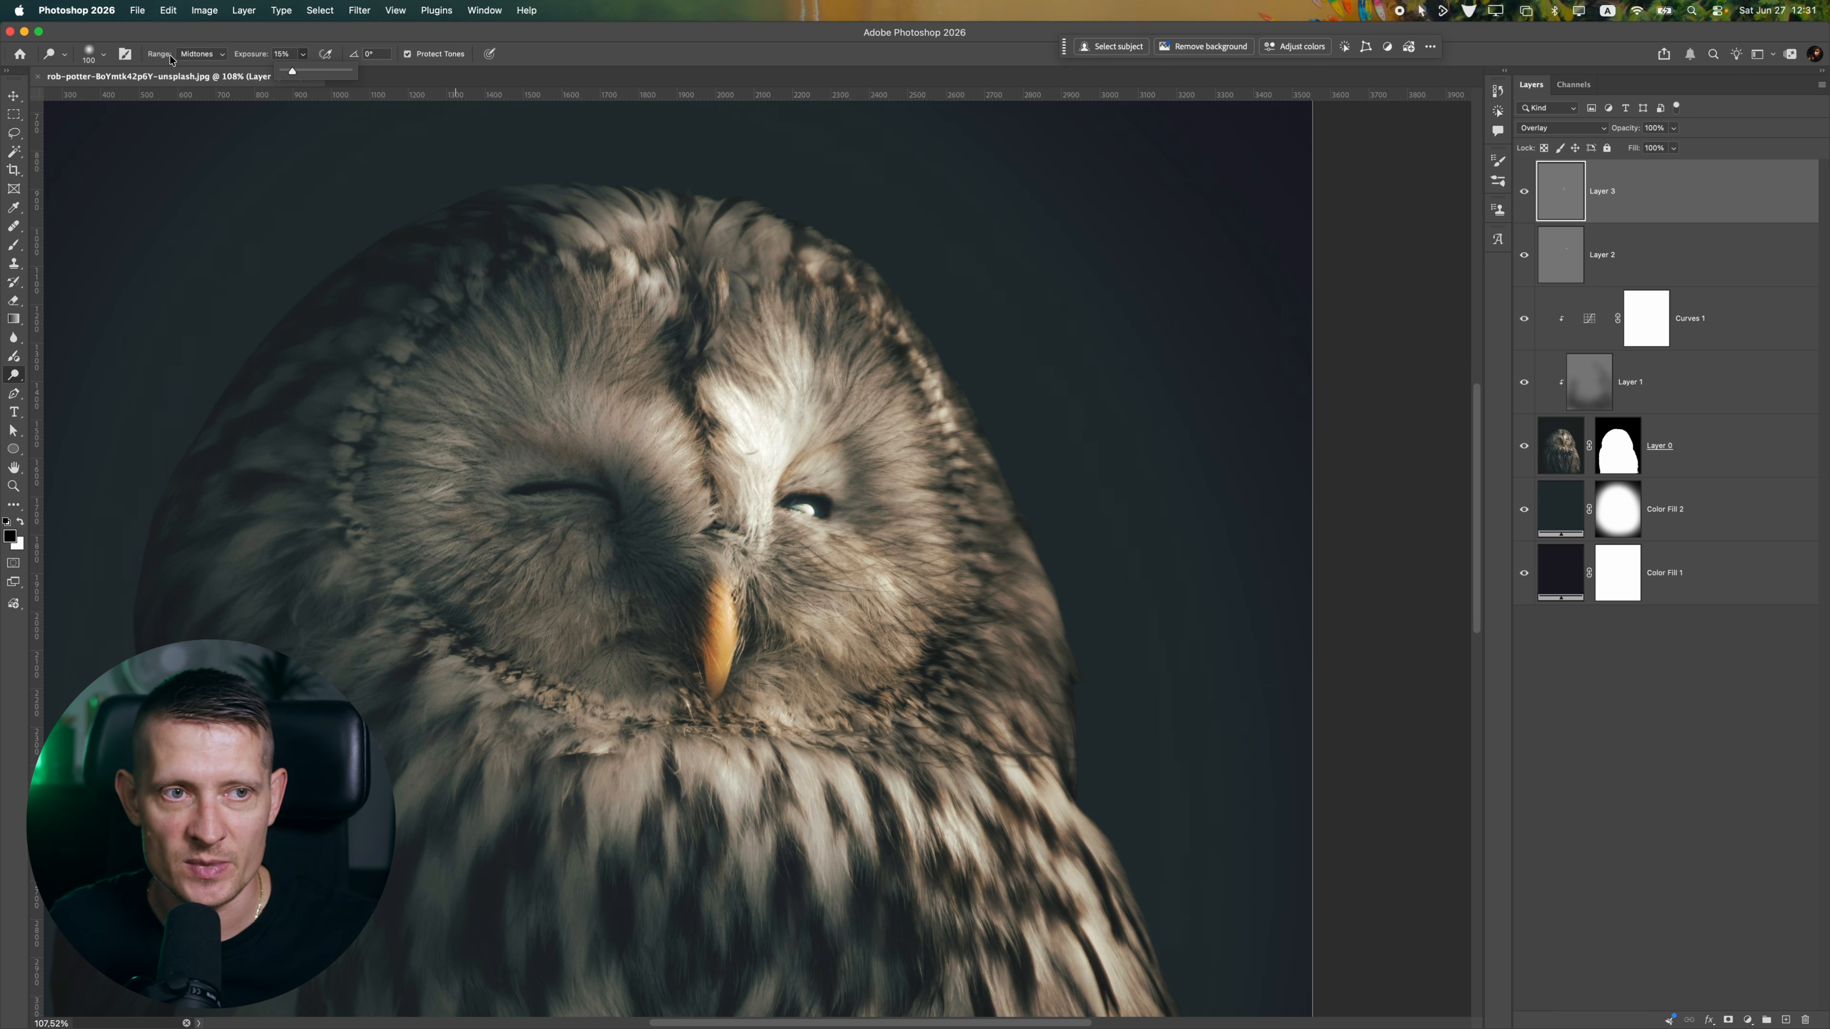
Lower the Dodge exposure to 15% and brighten the face feathers around the open eye and below the beak
mouse_move(728, 393)
left_mouse_down()
mouse_move(882, 431)
mouse_move(895, 502)
mouse_move(860, 355)
mouse_move(914, 474)
mouse_move(945, 499)
mouse_move(932, 634)
mouse_move(844, 610)
mouse_move(848, 646)
mouse_move(929, 591)
mouse_move(969, 590)
mouse_move(919, 448)
mouse_move(932, 367)
mouse_move(917, 476)
left_mouse_up()
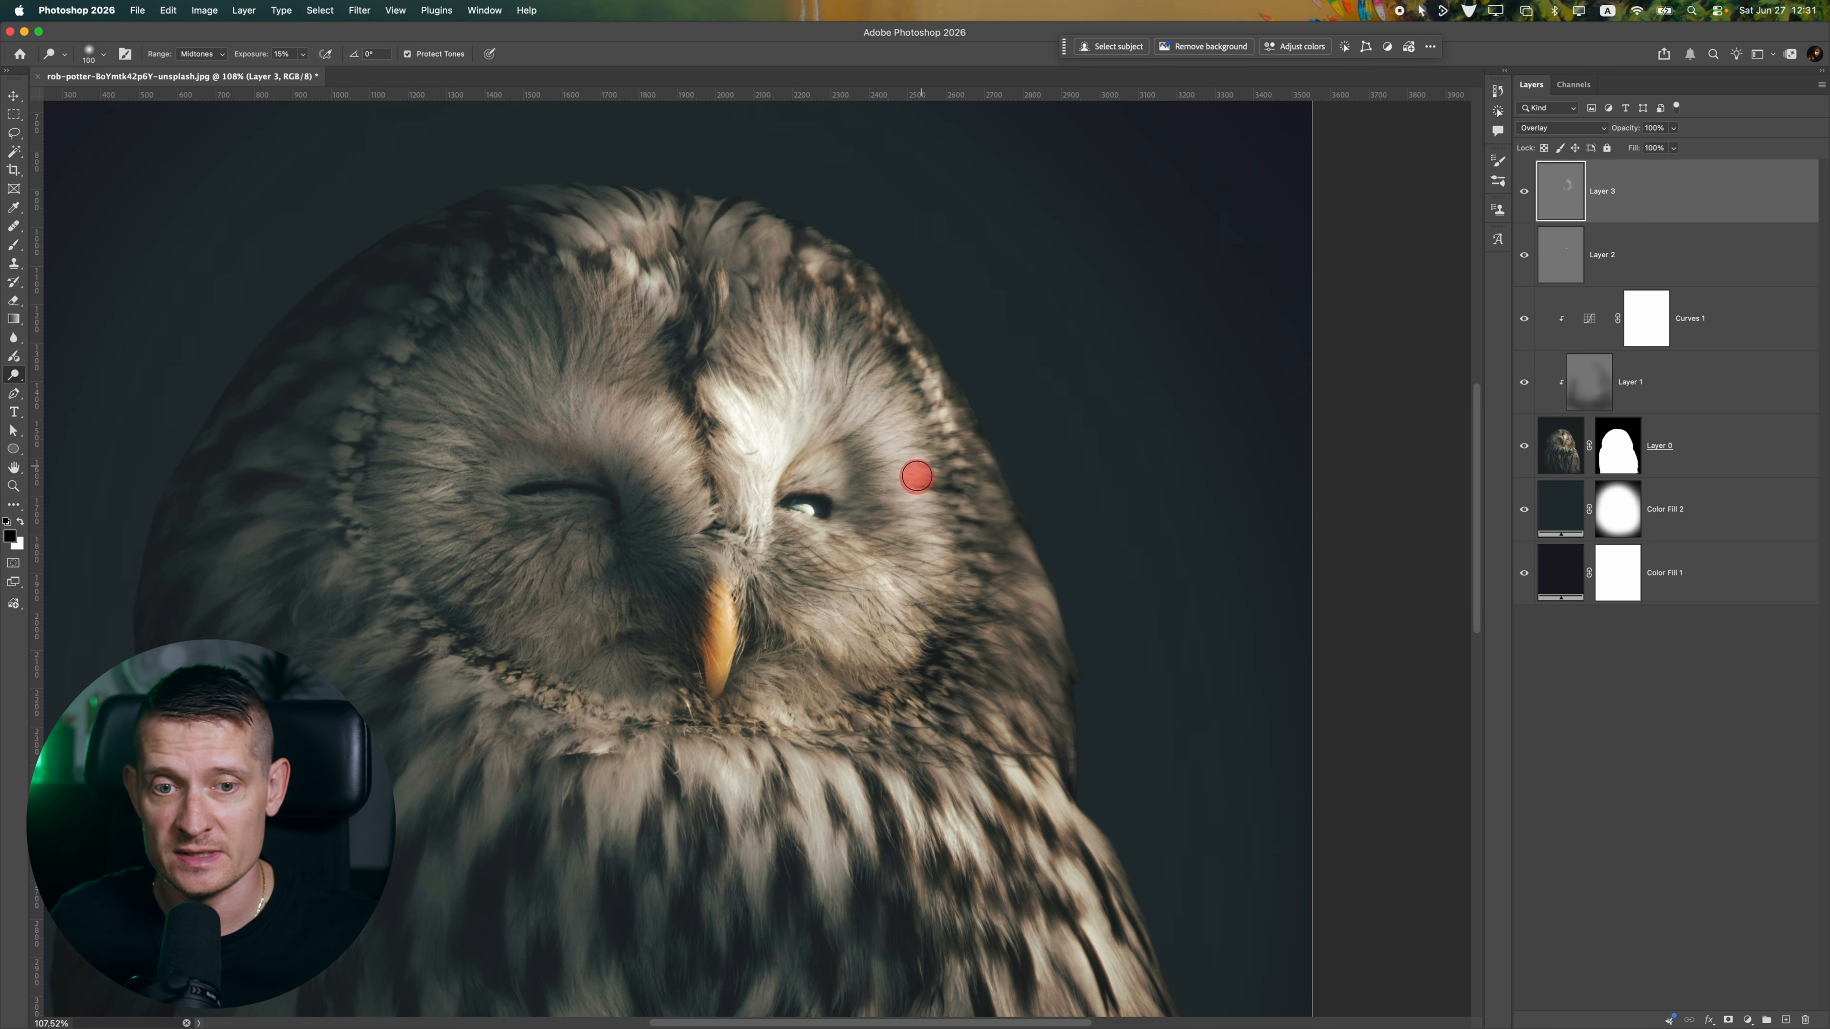
scroll(842, 537, "down", 5)
scroll(839, 539, "up", 6)
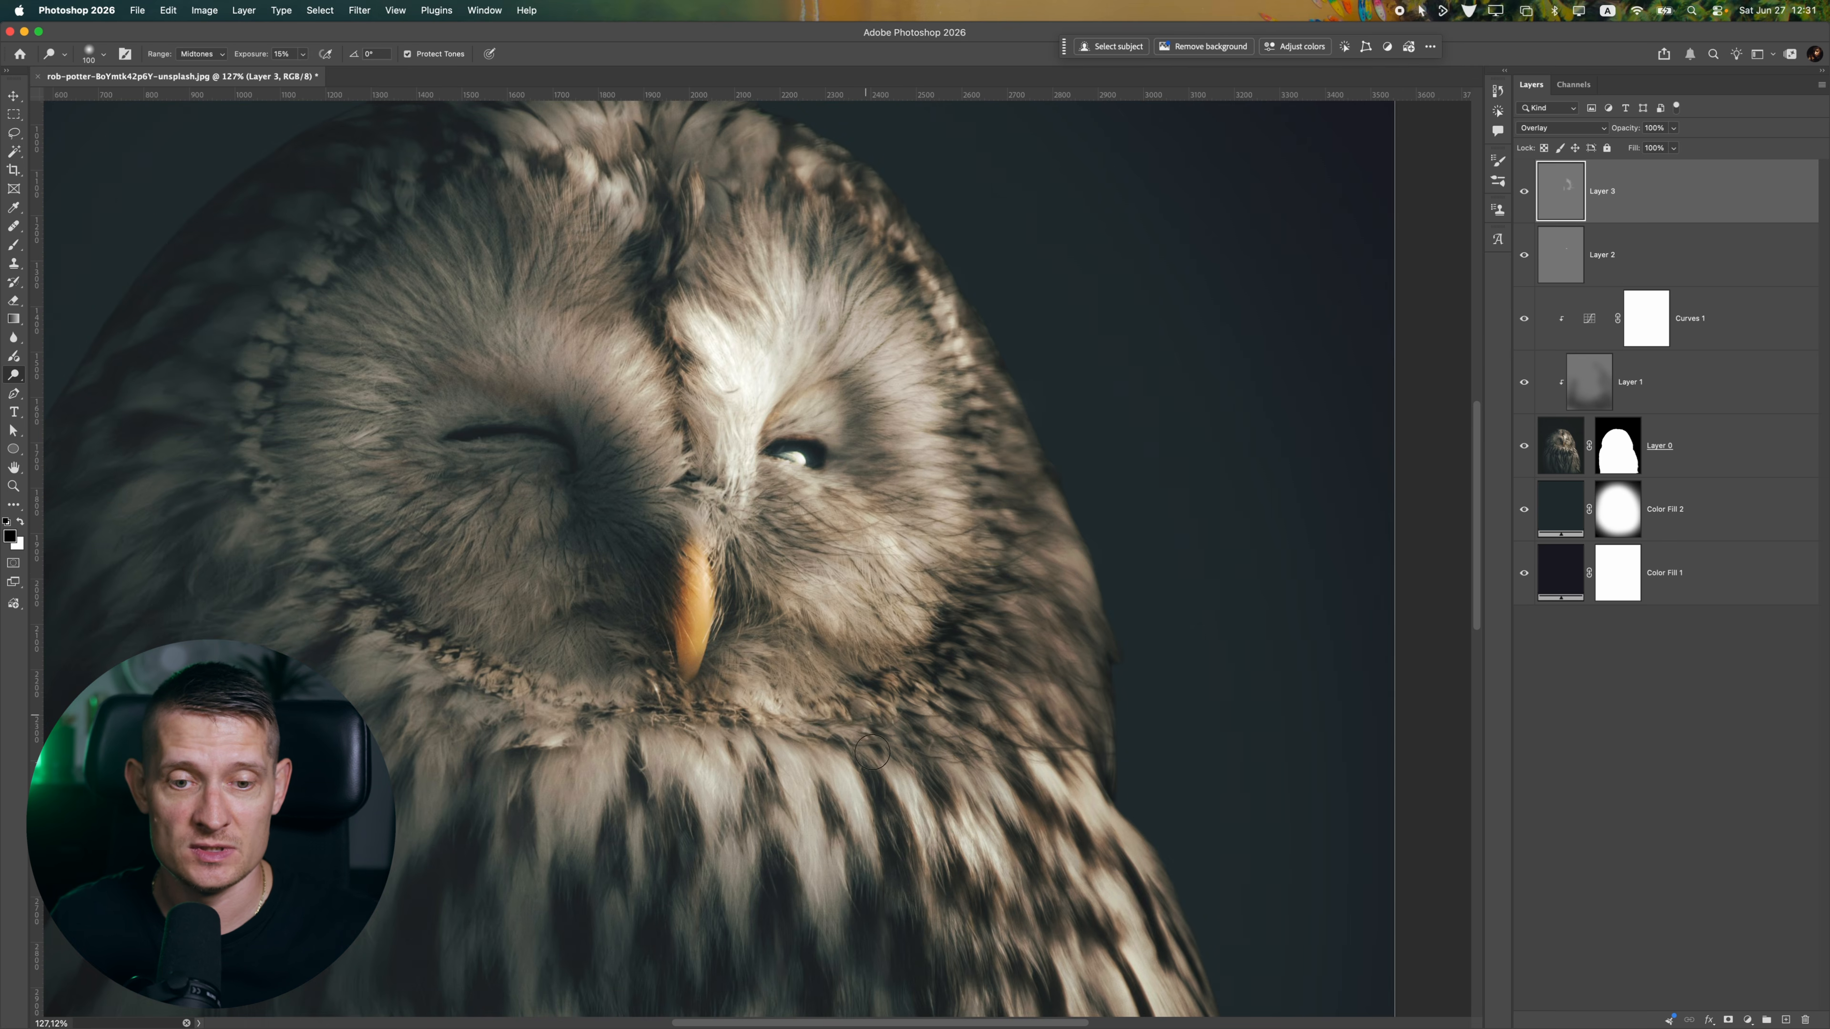
scroll(872, 765, "down", 5)
mouse_move(873, 766)
left_mouse_down()
mouse_move(874, 650)
mouse_move(827, 694)
mouse_move(830, 622)
left_mouse_up()
scroll(870, 658, "up", 2)
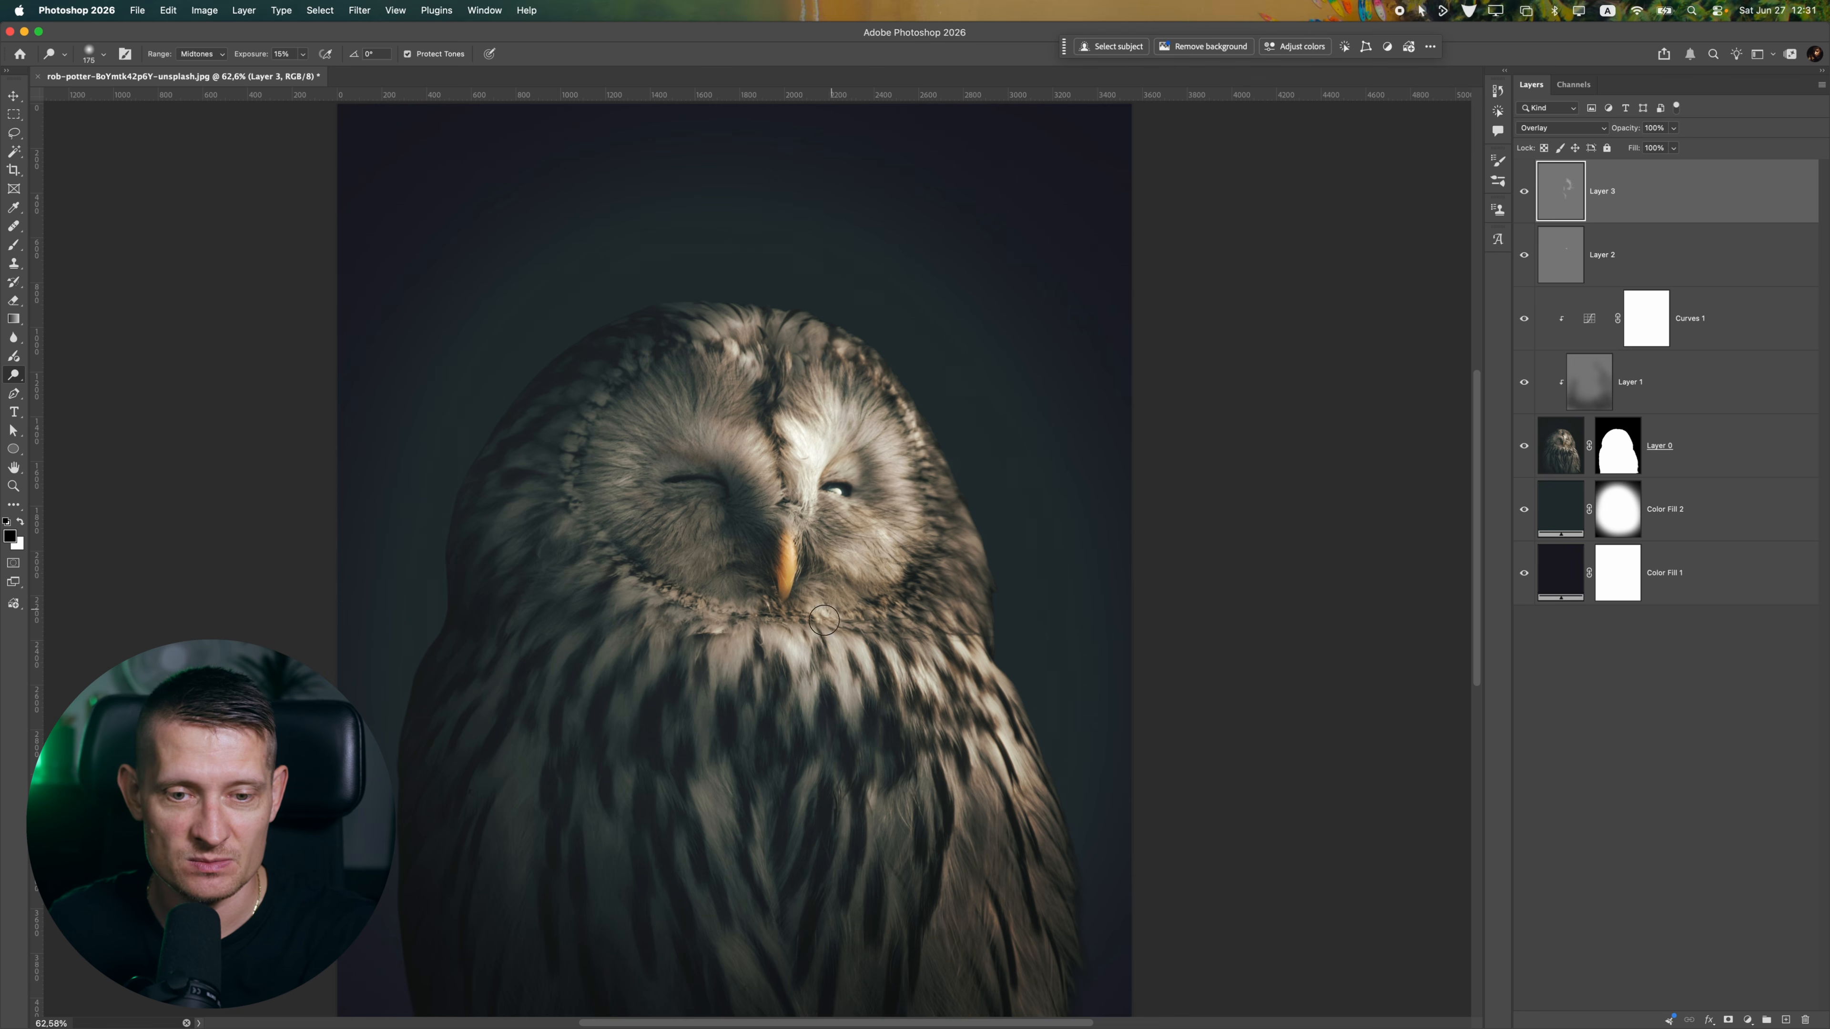
Dodge the lit chest feathers and the crown of the owl's head with a 200 px brush at 15% exposure
mouse_move(873, 703)
left_mouse_down()
mouse_move(906, 650)
mouse_move(1001, 759)
mouse_move(926, 860)
left_mouse_up()
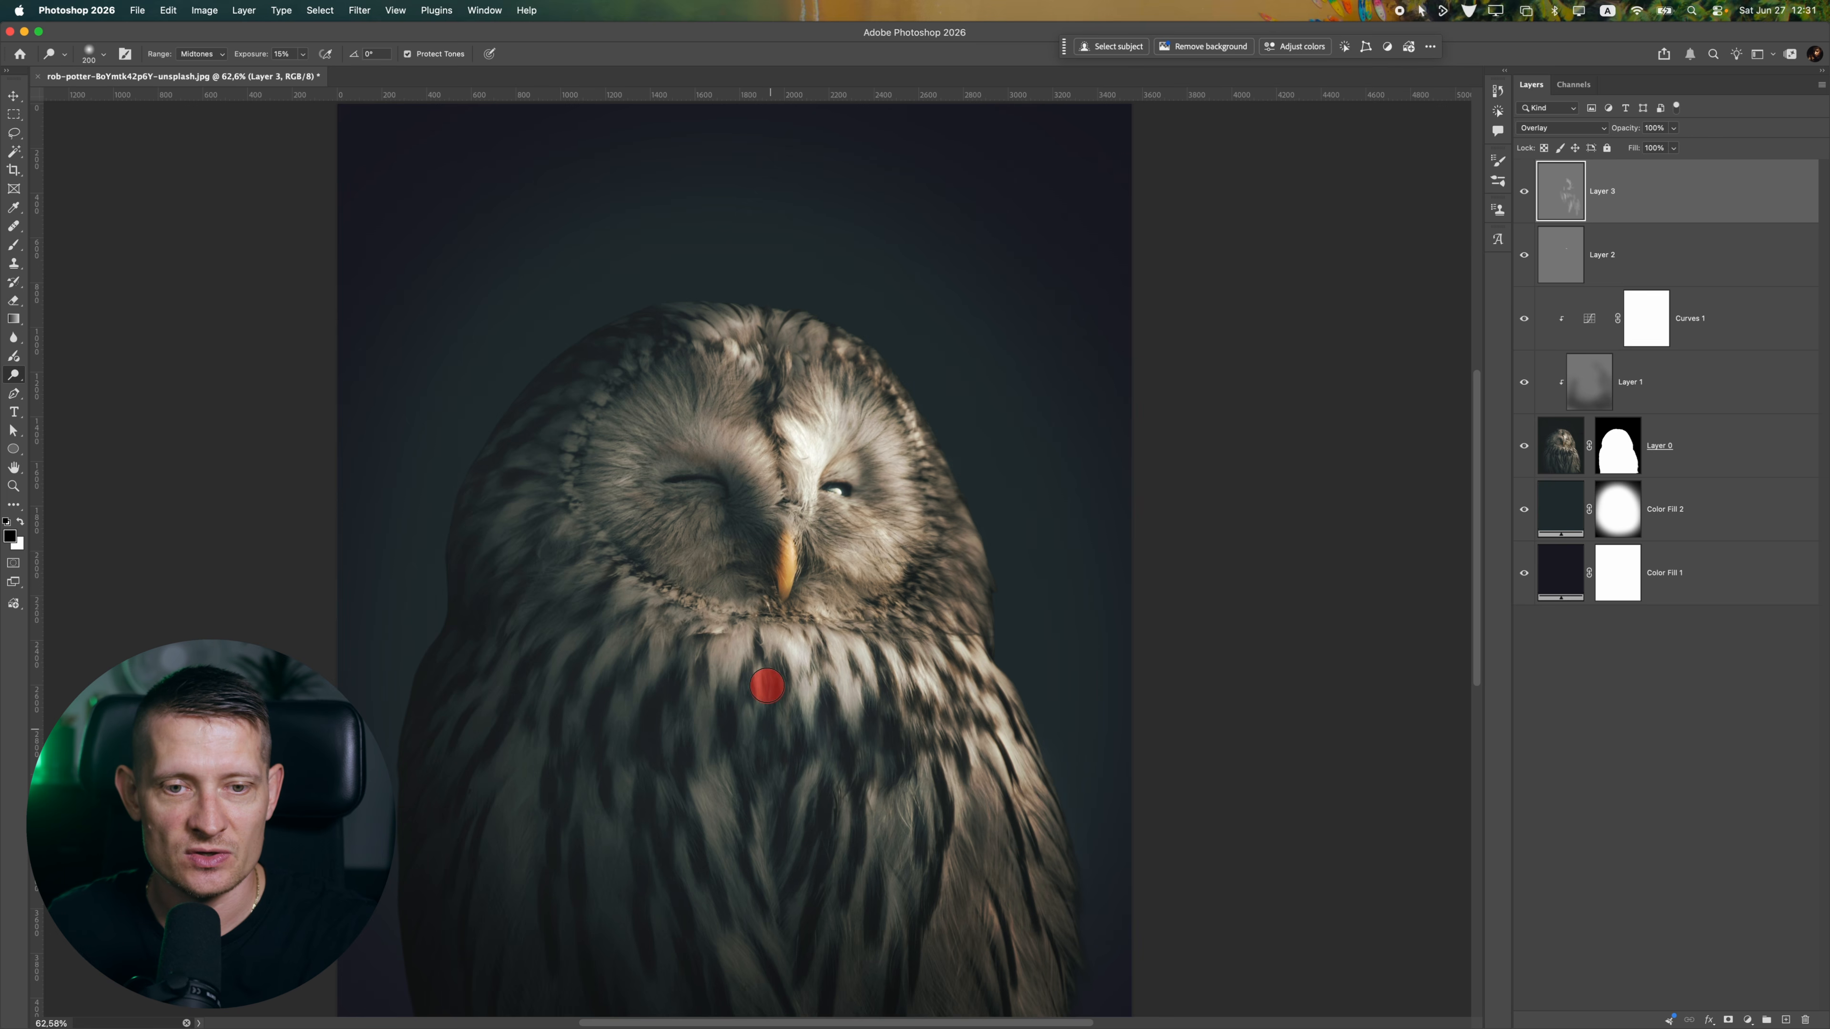
mouse_move(736, 313)
left_mouse_down()
mouse_move(697, 315)
mouse_move(806, 335)
mouse_move(878, 384)
left_mouse_up()
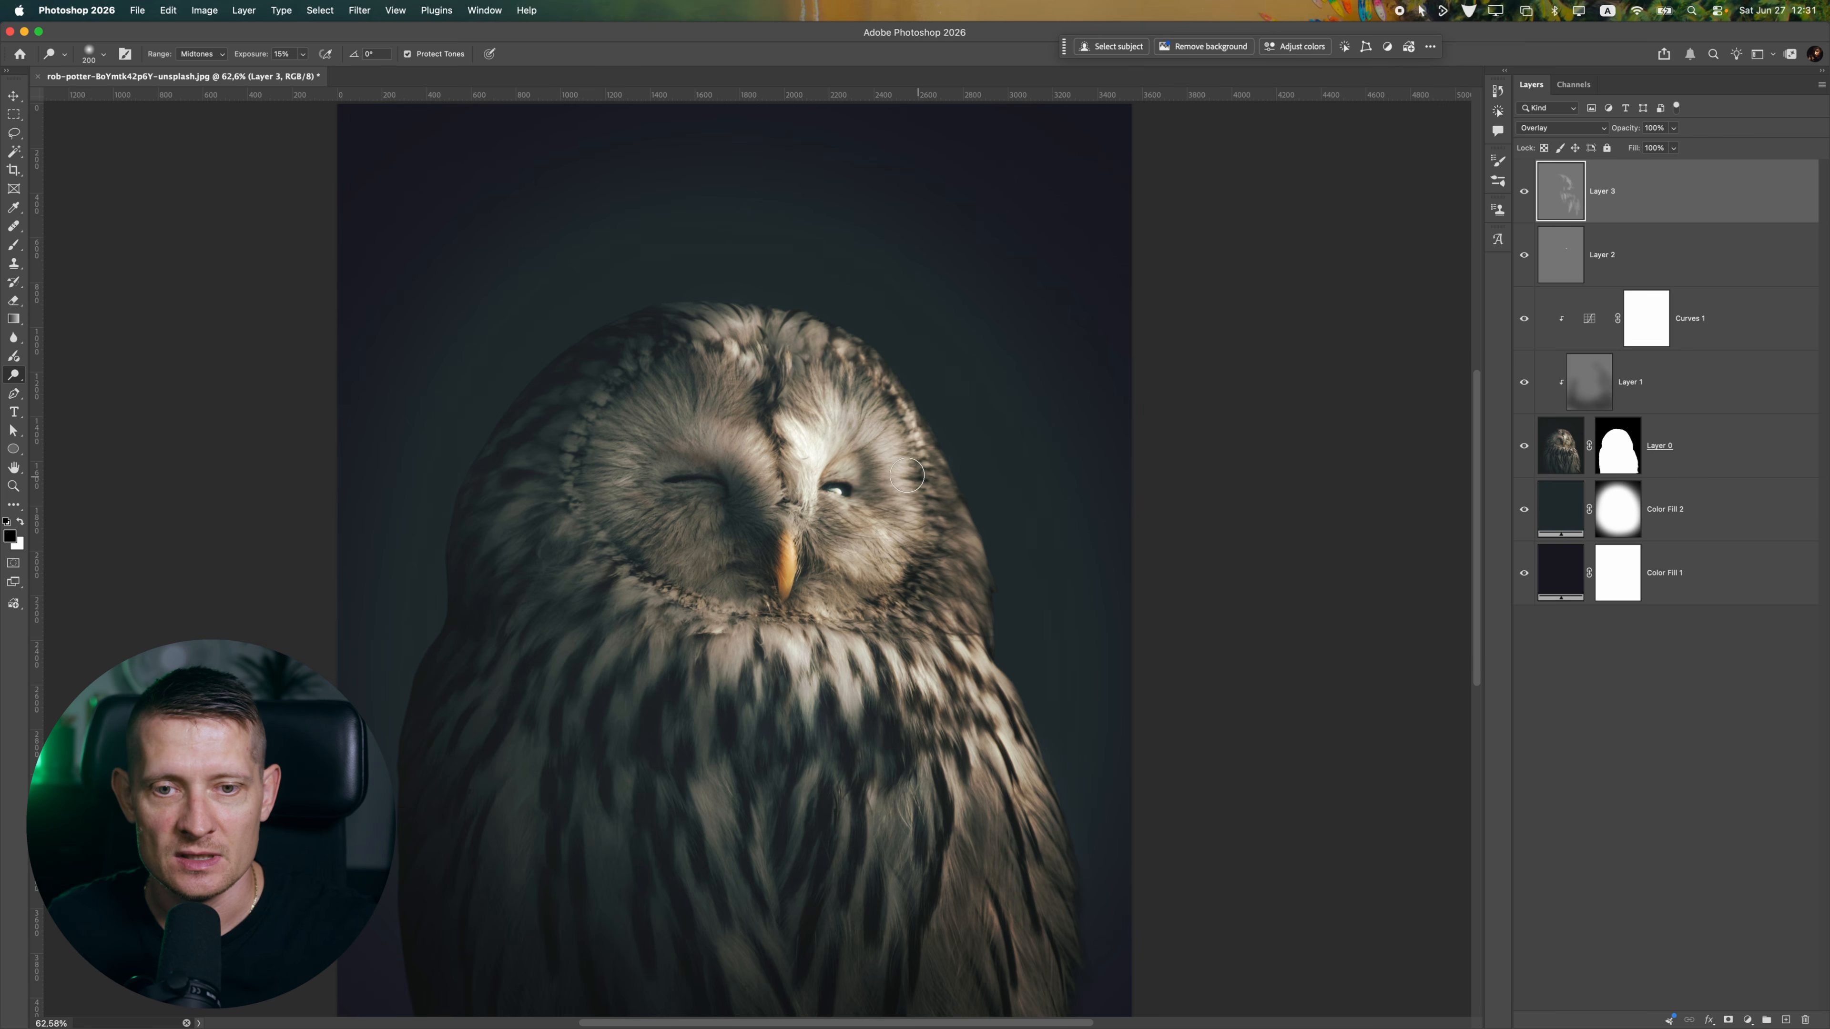
scroll(906, 475, "down", 5)
scroll(914, 580, "up", 2)
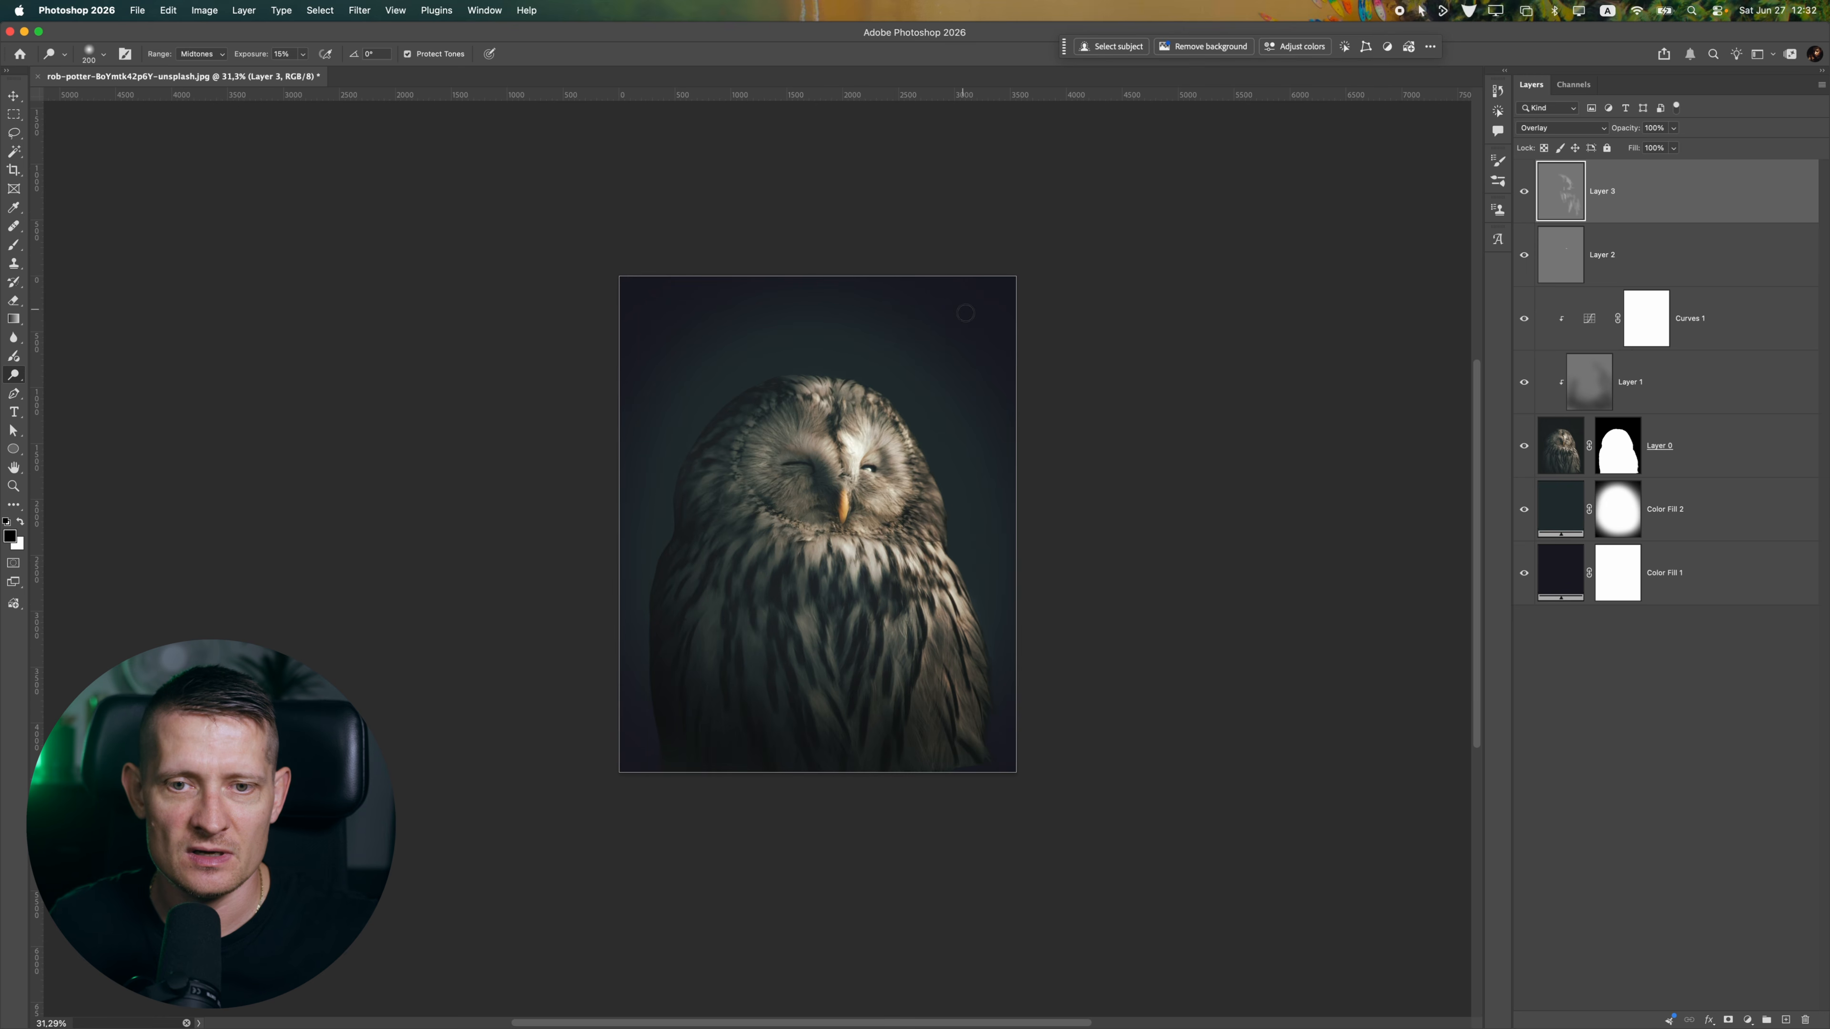
scroll(923, 538, "up", 2)
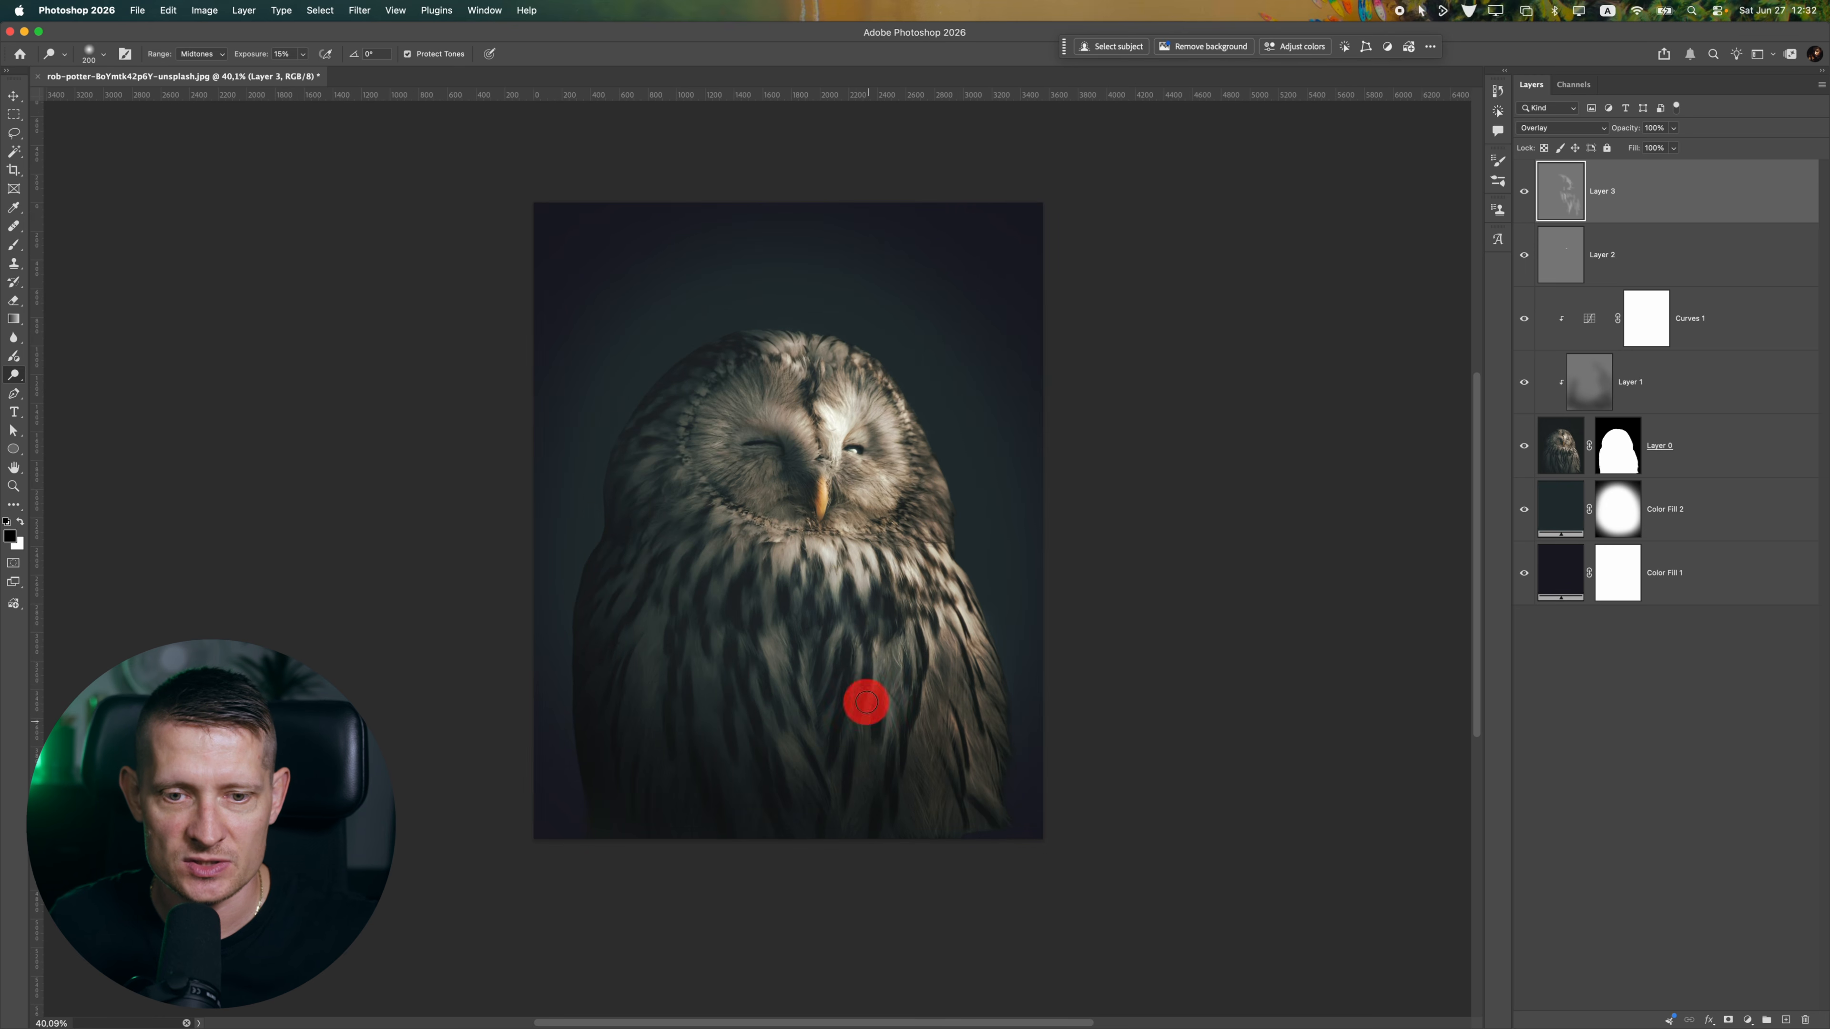
left_click_drag(865, 702, 858, 656)
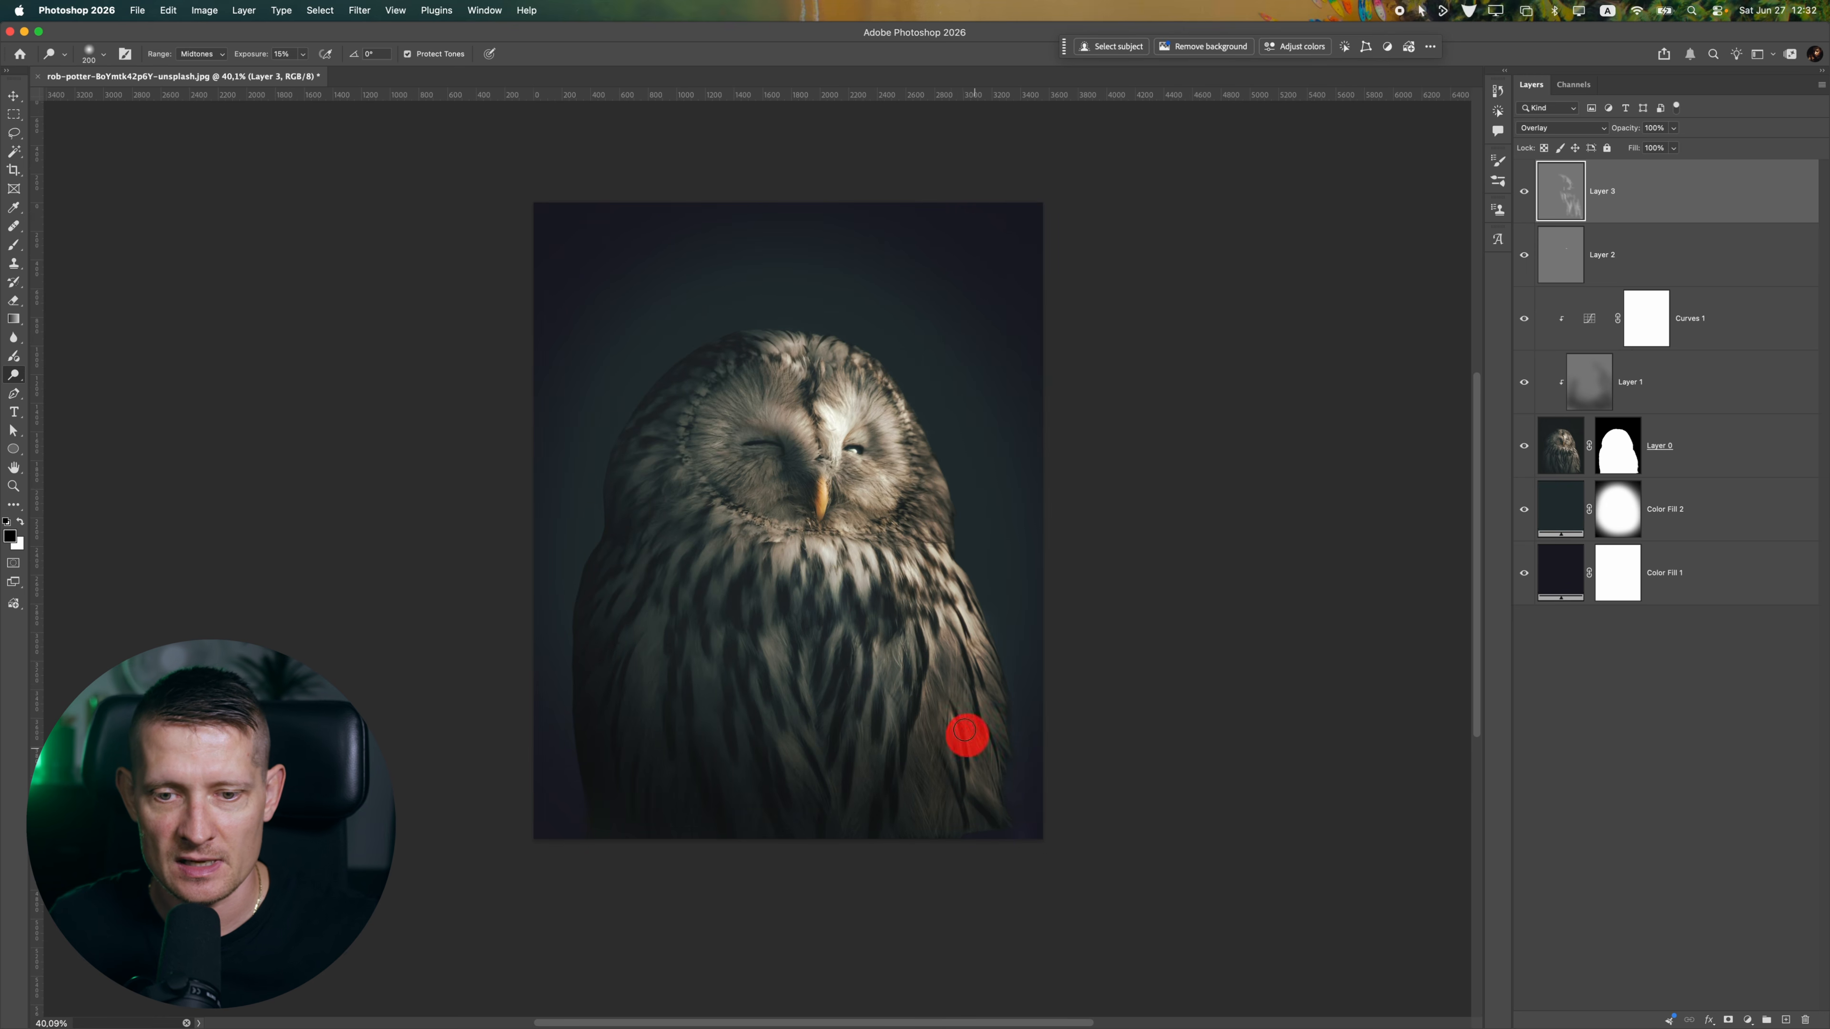
left_click(834, 580)
Brighten the lit side of the owl's face and neck with broad Dodge strokes using a 700 px brush
key("bracketright")
key("bracketright")
key("bracketright")
key("bracketright")
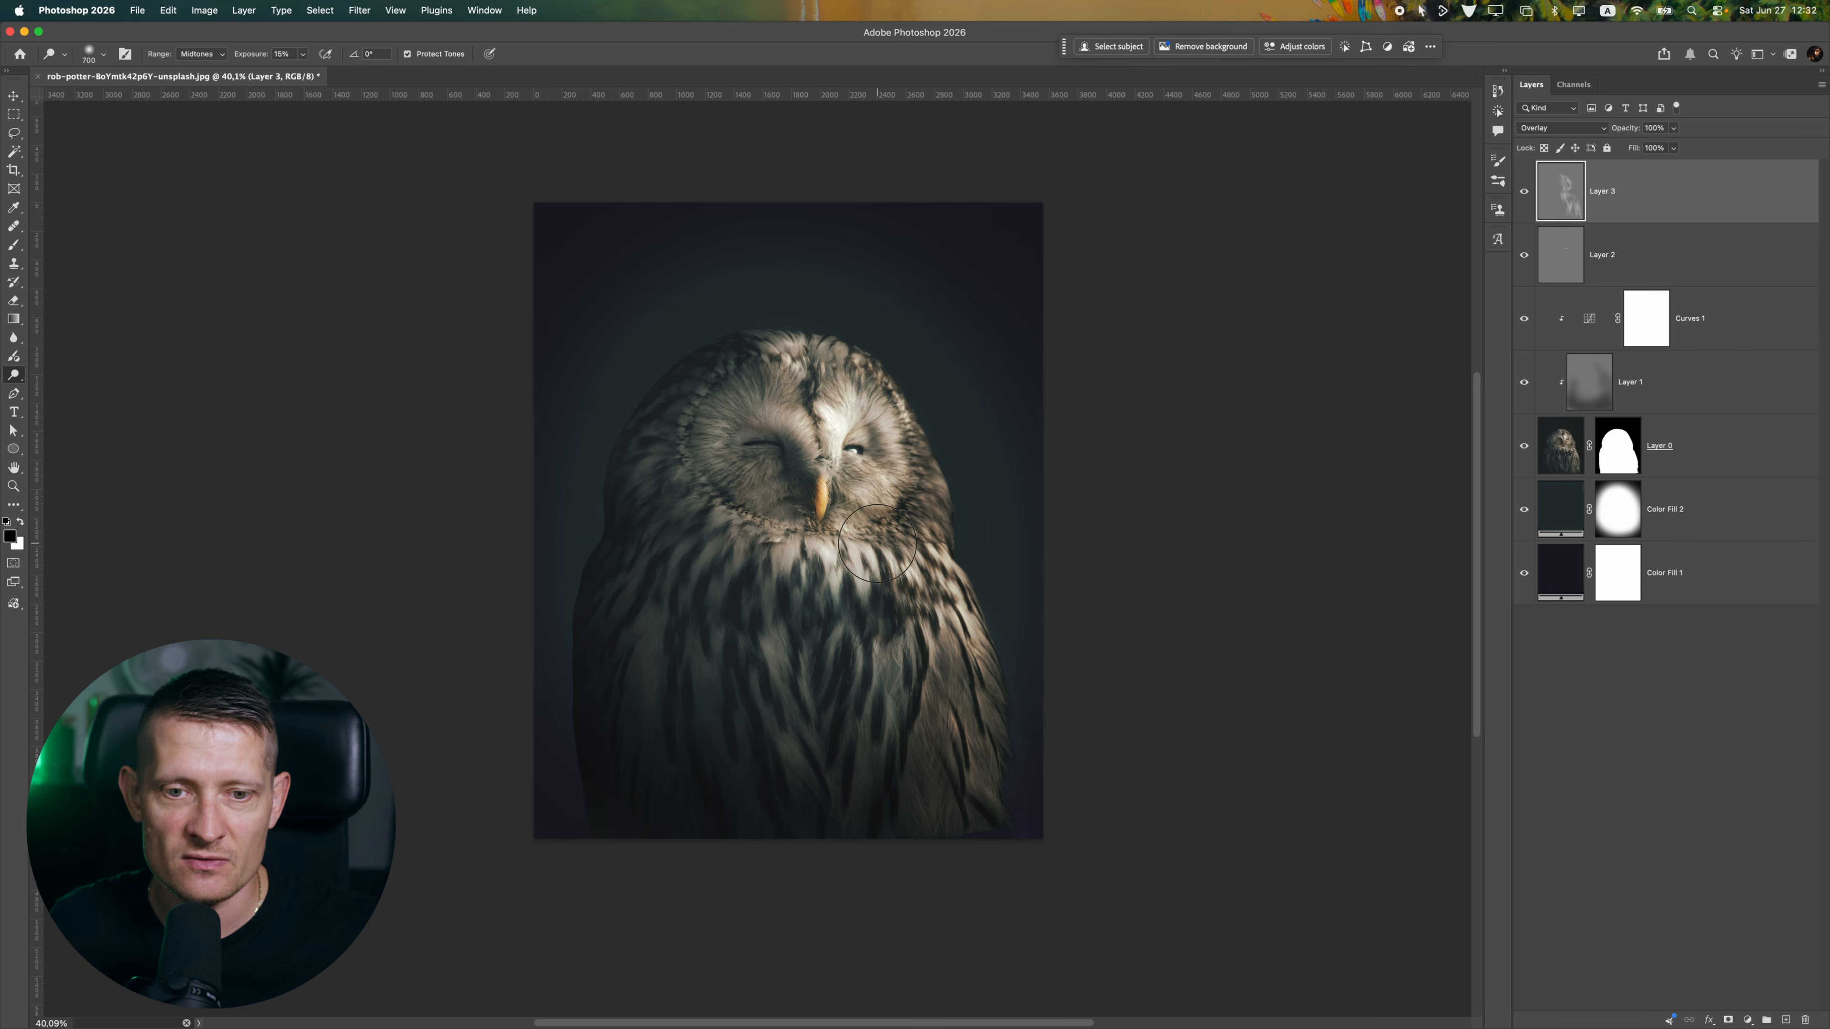
scroll(886, 539, "up", 5)
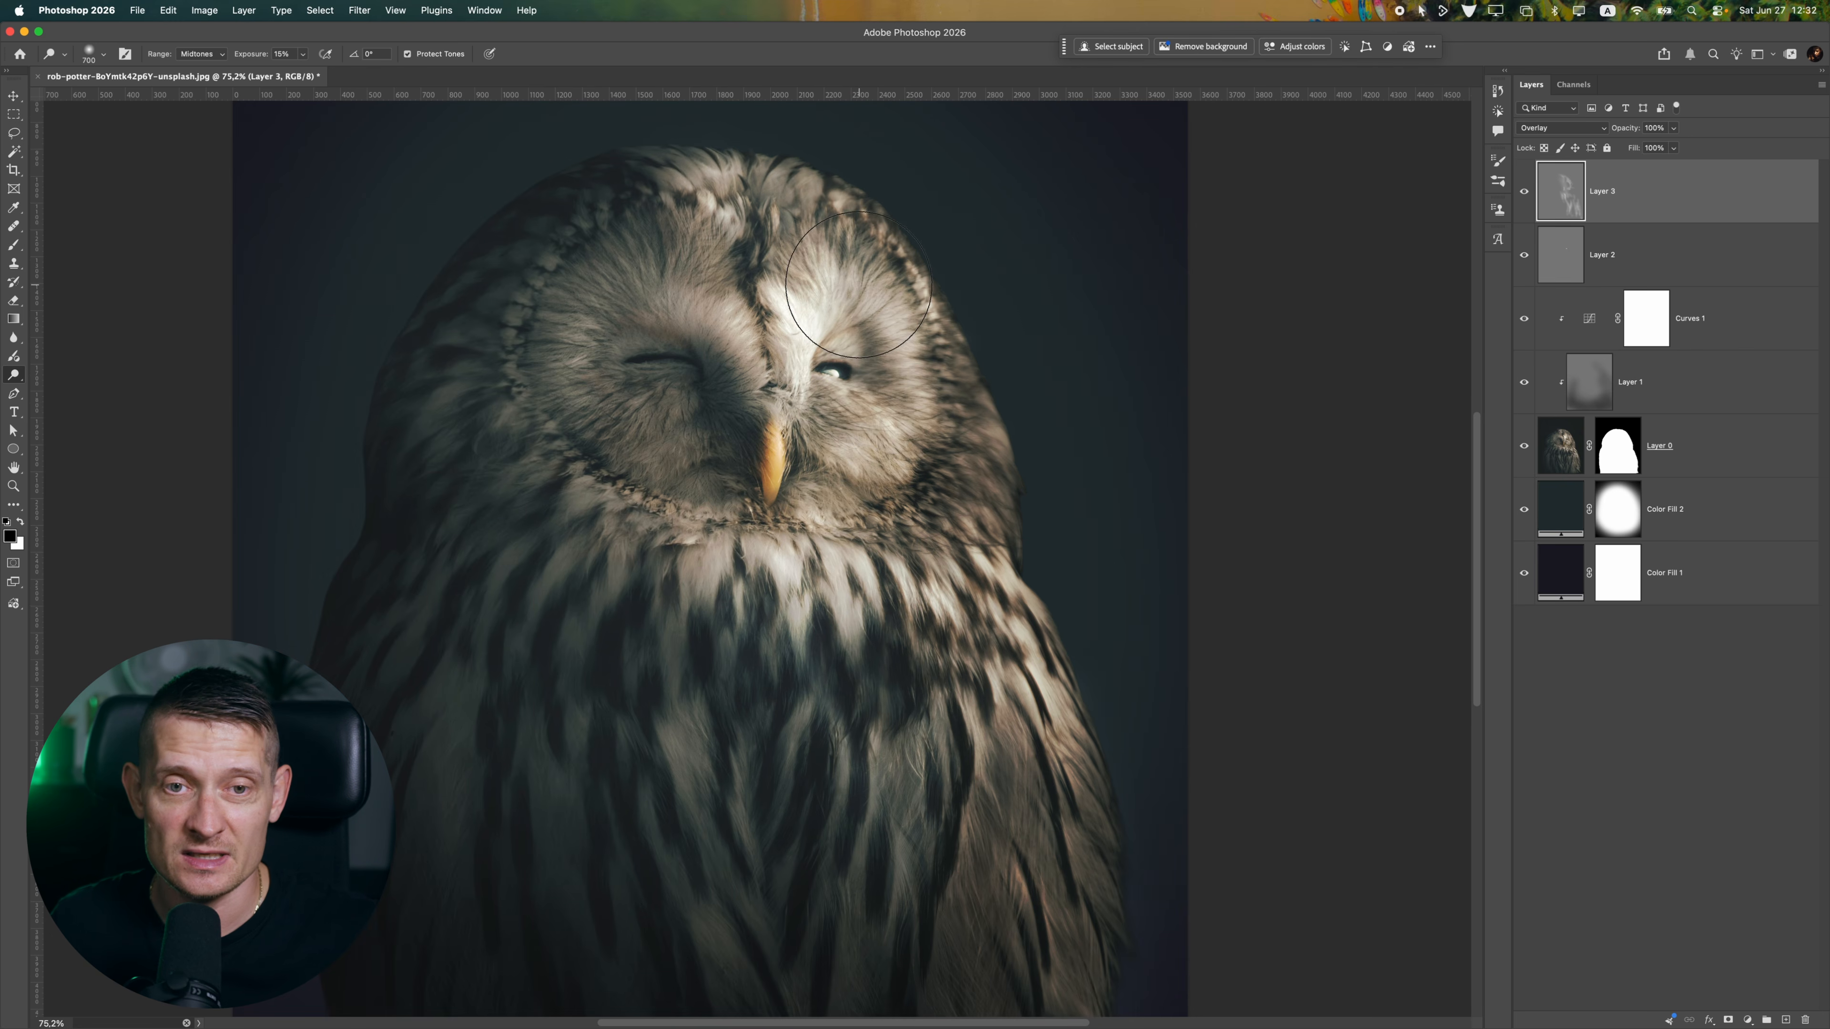
scroll(771, 230, "up", 1)
mouse_move(784, 216)
left_mouse_down()
mouse_move(914, 275)
mouse_move(983, 491)
mouse_move(935, 372)
mouse_move(900, 728)
mouse_move(876, 706)
mouse_move(935, 636)
mouse_move(943, 332)
mouse_move(888, 765)
mouse_move(925, 660)
mouse_move(907, 681)
mouse_move(904, 618)
left_mouse_up()
scroll(877, 697, "down", 8)
scroll(904, 618, "up", 2)
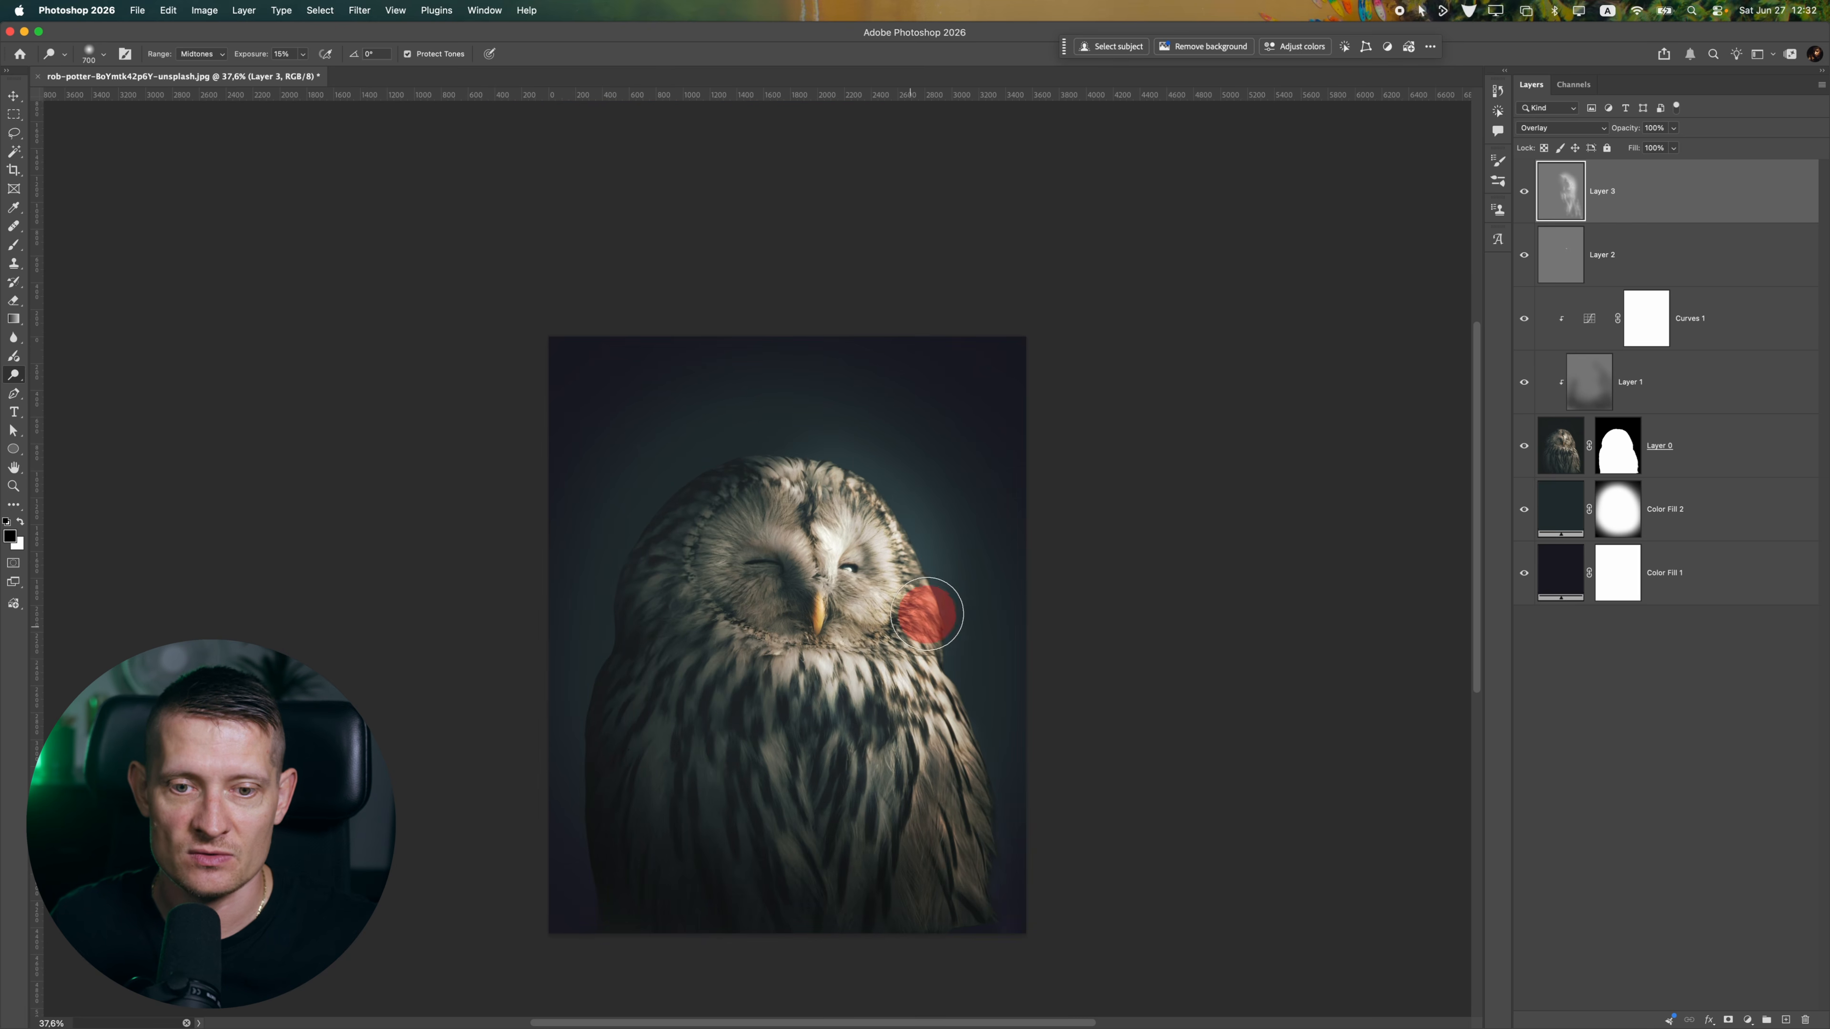
Dodge the middle of the chest and up over the crown further, comparing the image with and without Layer 3
left_click(841, 761)
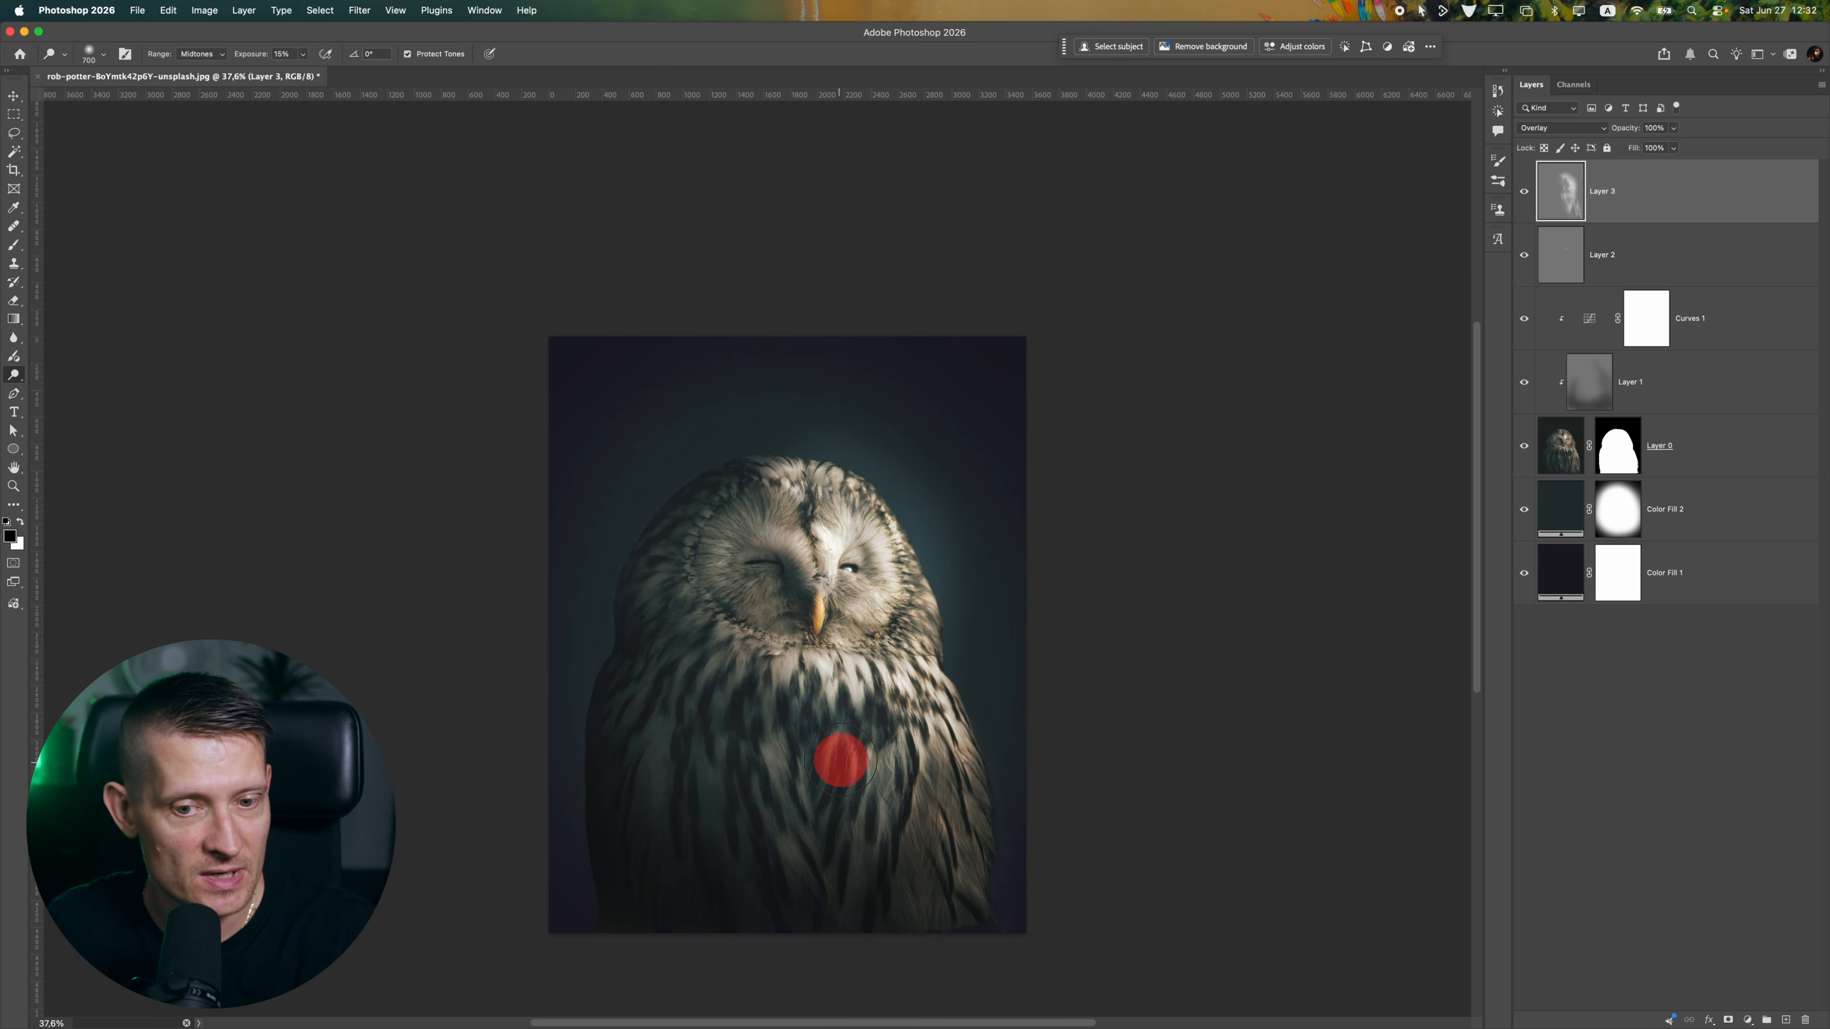
mouse_move(888, 779)
left_mouse_down()
mouse_move(947, 748)
mouse_move(812, 605)
mouse_move(810, 485)
left_mouse_up()
mouse_move(857, 660)
left_mouse_down()
mouse_move(807, 592)
mouse_move(809, 429)
left_mouse_up()
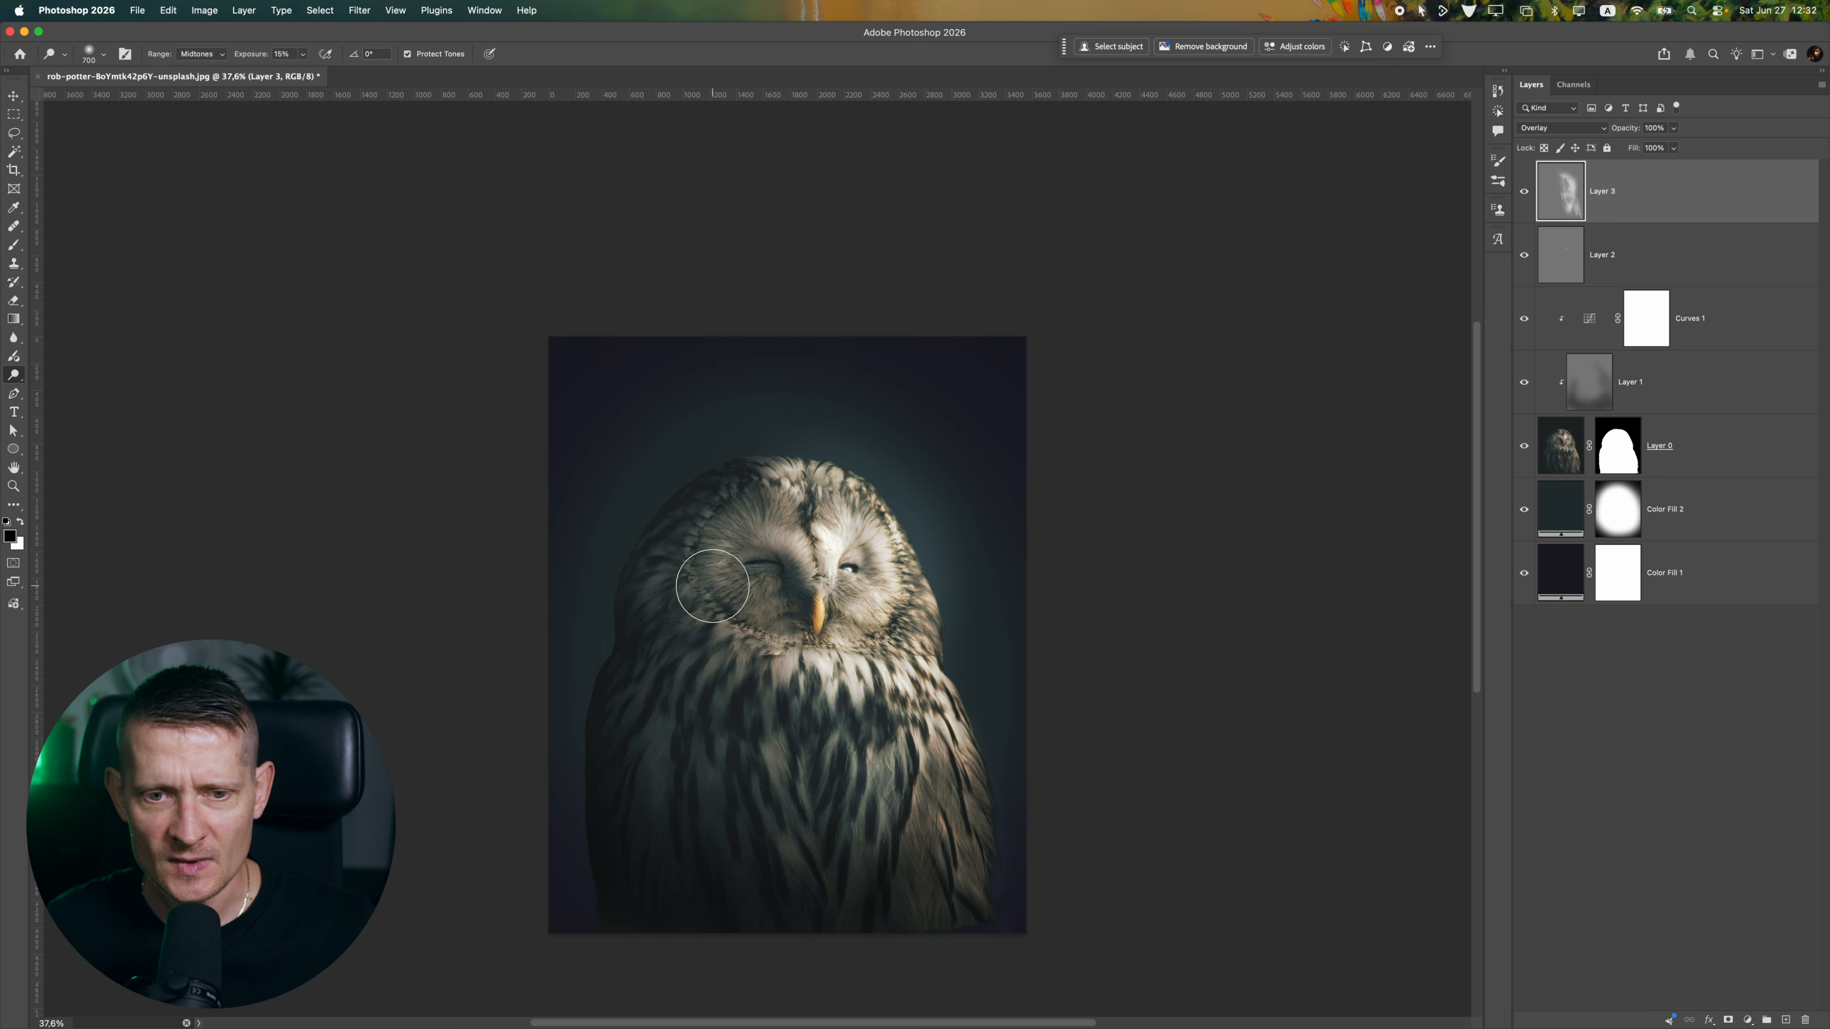
left_click(1524, 190)
left_click(1523, 190)
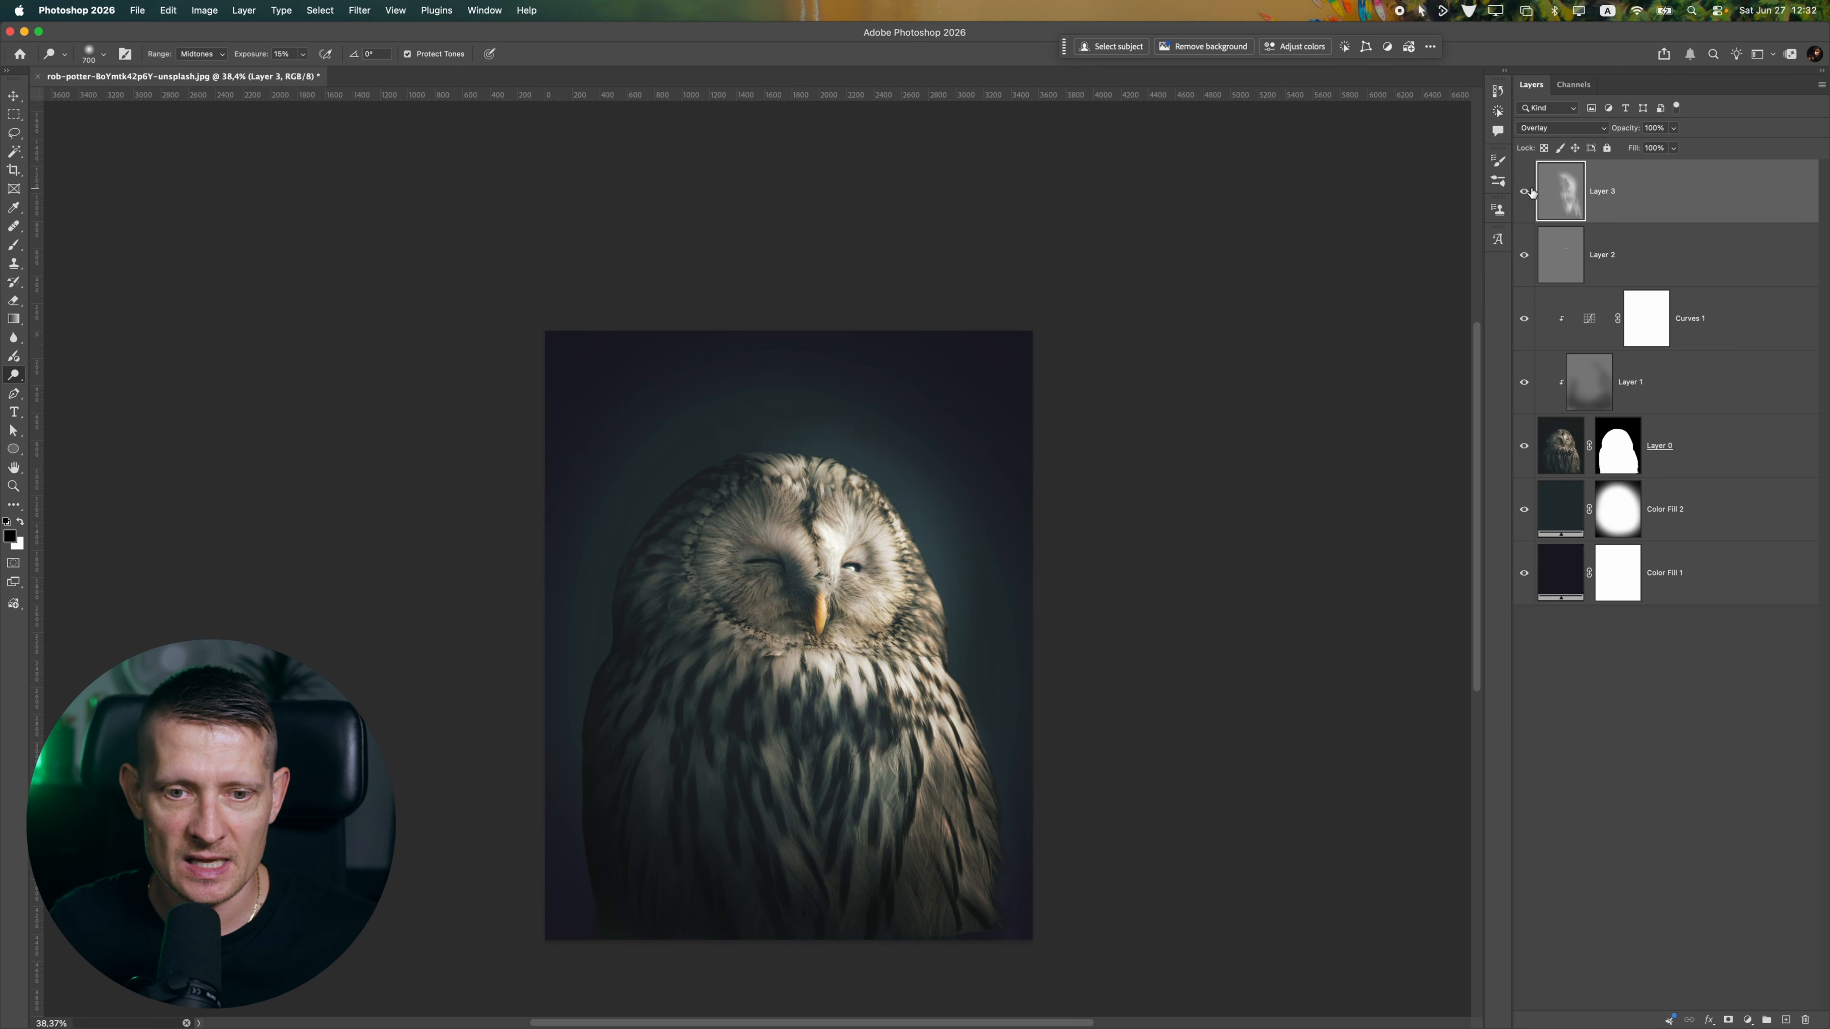
left_click(1524, 190)
left_click(1524, 190)
Clip Layer 2 and Layer 3 to the owl layer so the dodging no longer affects the background
right_click(1627, 208)
key("Escape")
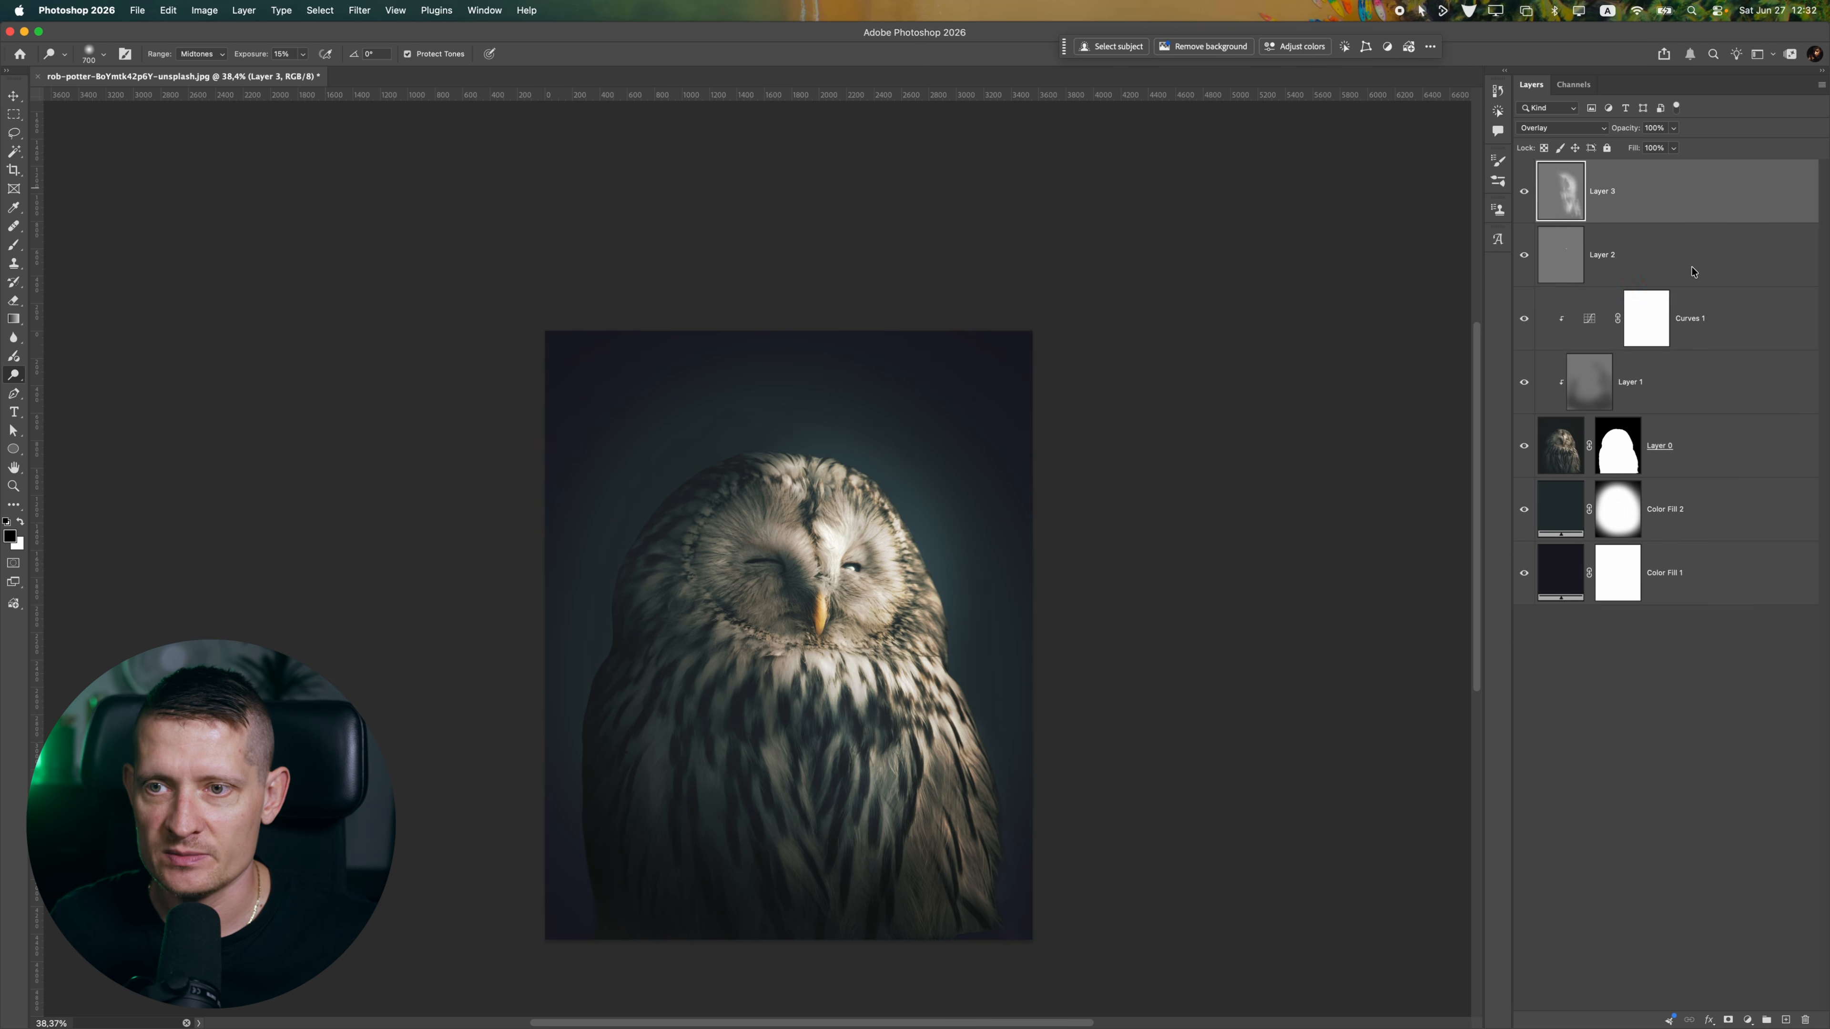
right_click(1618, 256)
left_click(1566, 585)
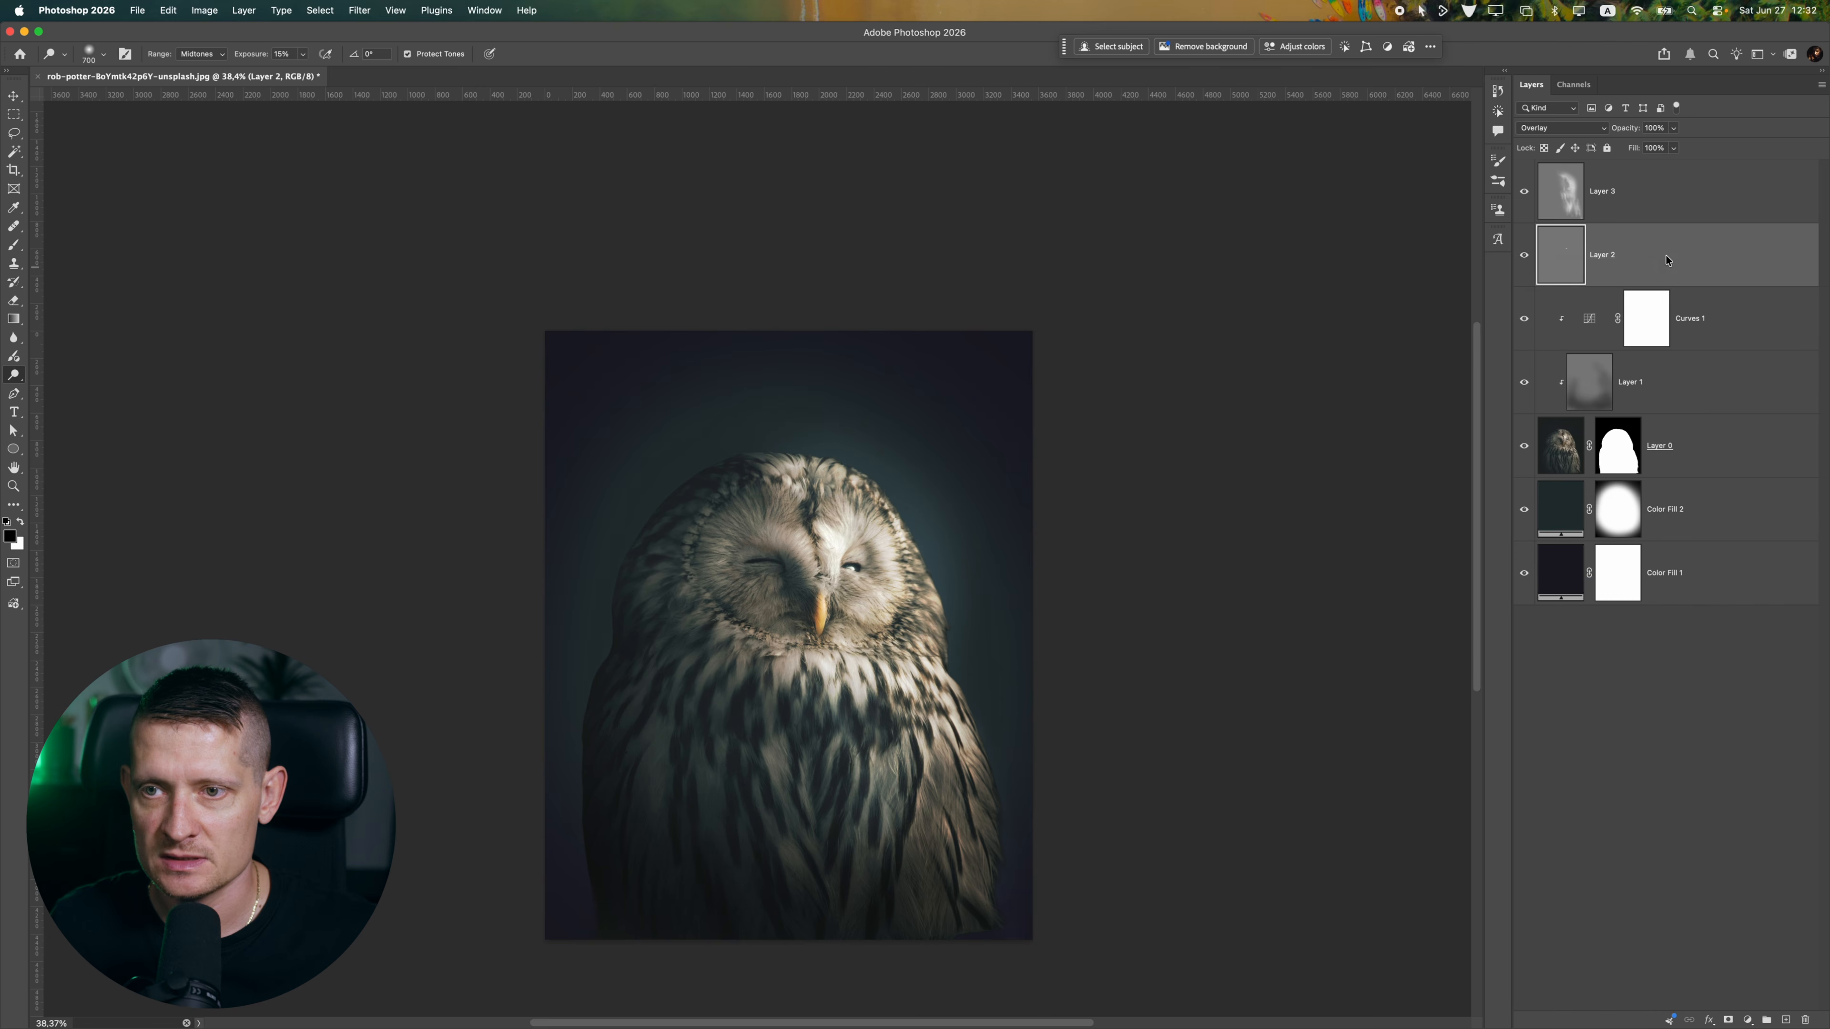
right_click(1626, 189)
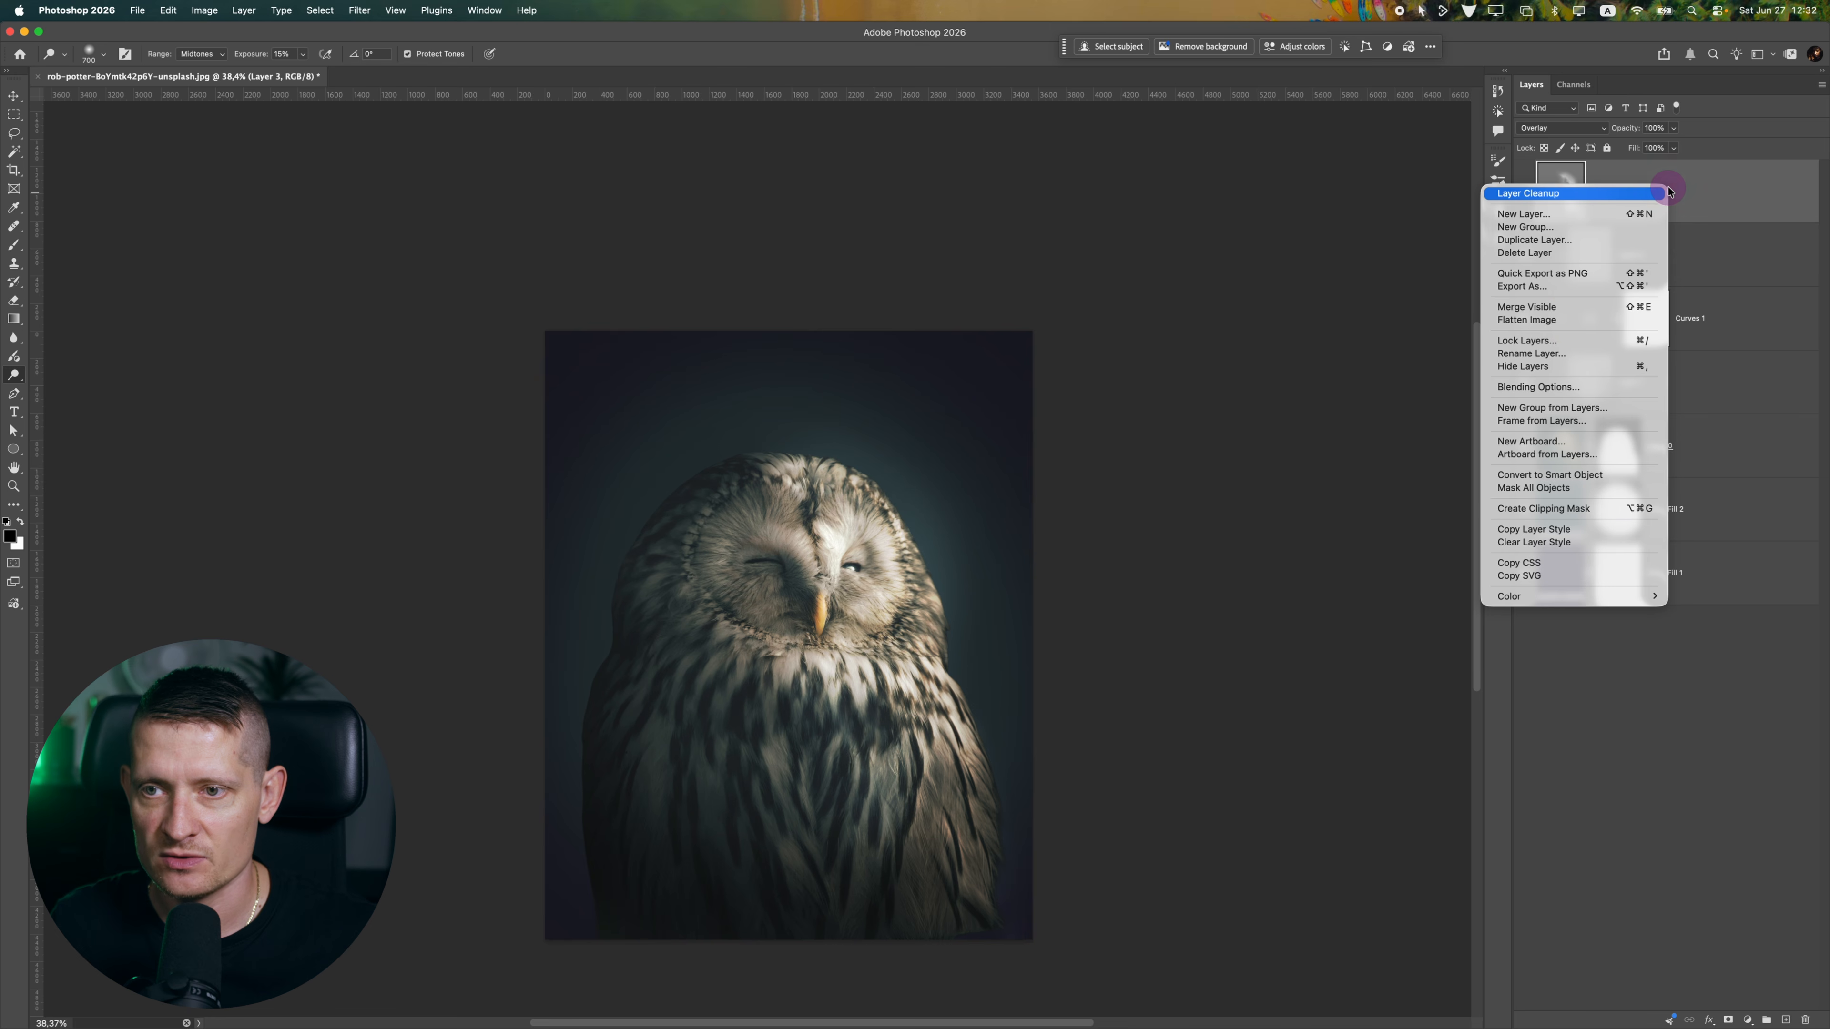
left_click(1513, 509)
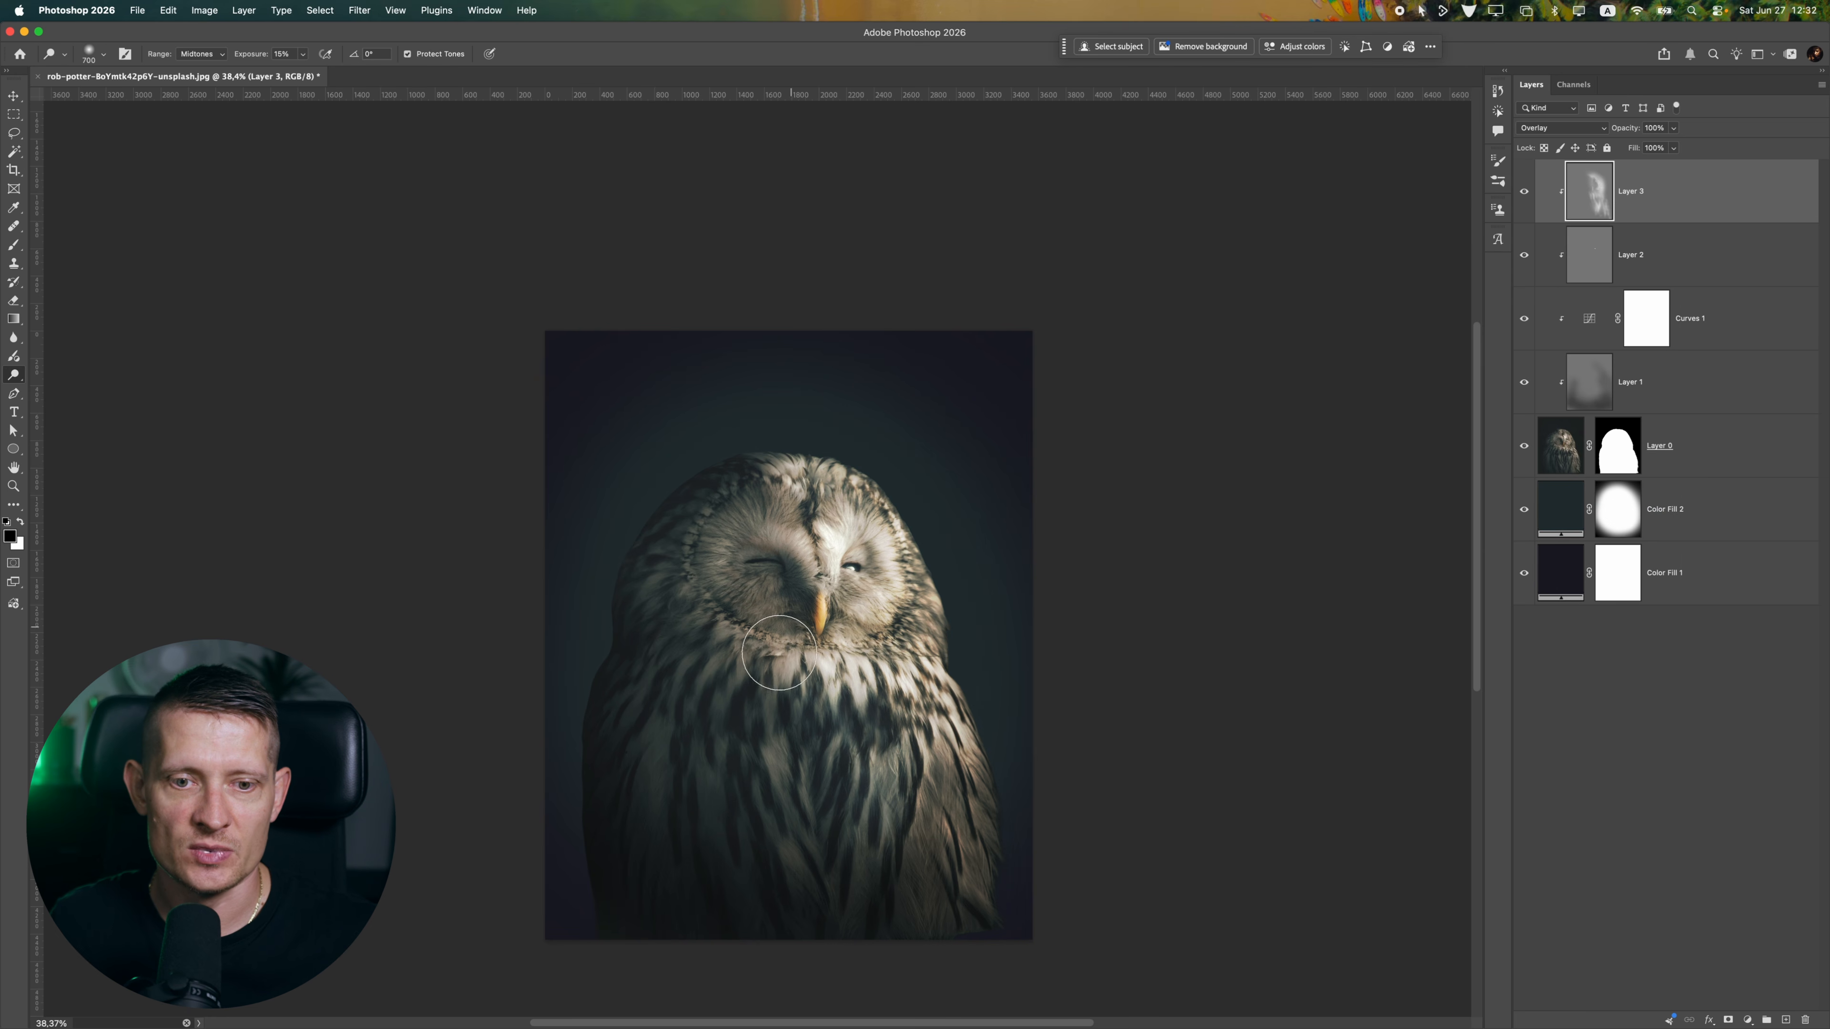
Add a new layer on top and set up a white brush with the Spotlight 2 preset
left_click(1787, 1019)
left_click(13, 246)
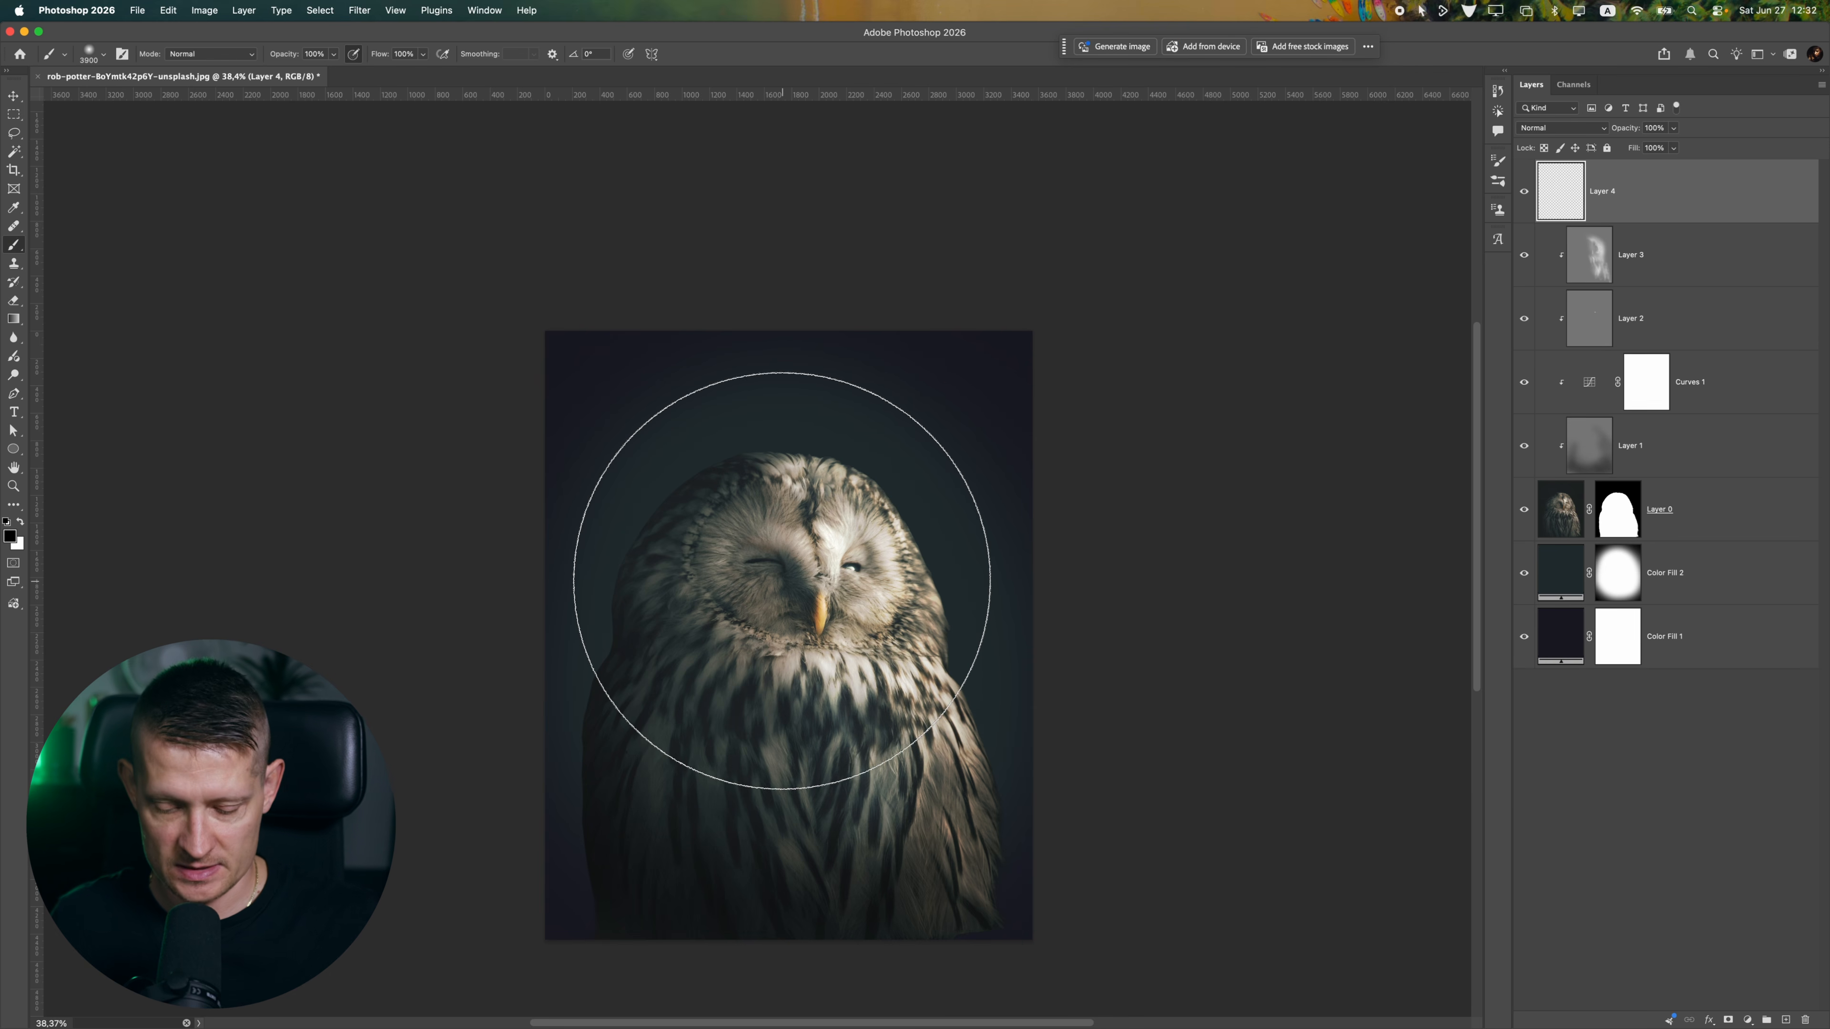
left_click(21, 522)
key("bracketleft")
key("bracketleft")
key("bracketleft")
key("bracketleft")
key("bracketleft")
key("bracketleft")
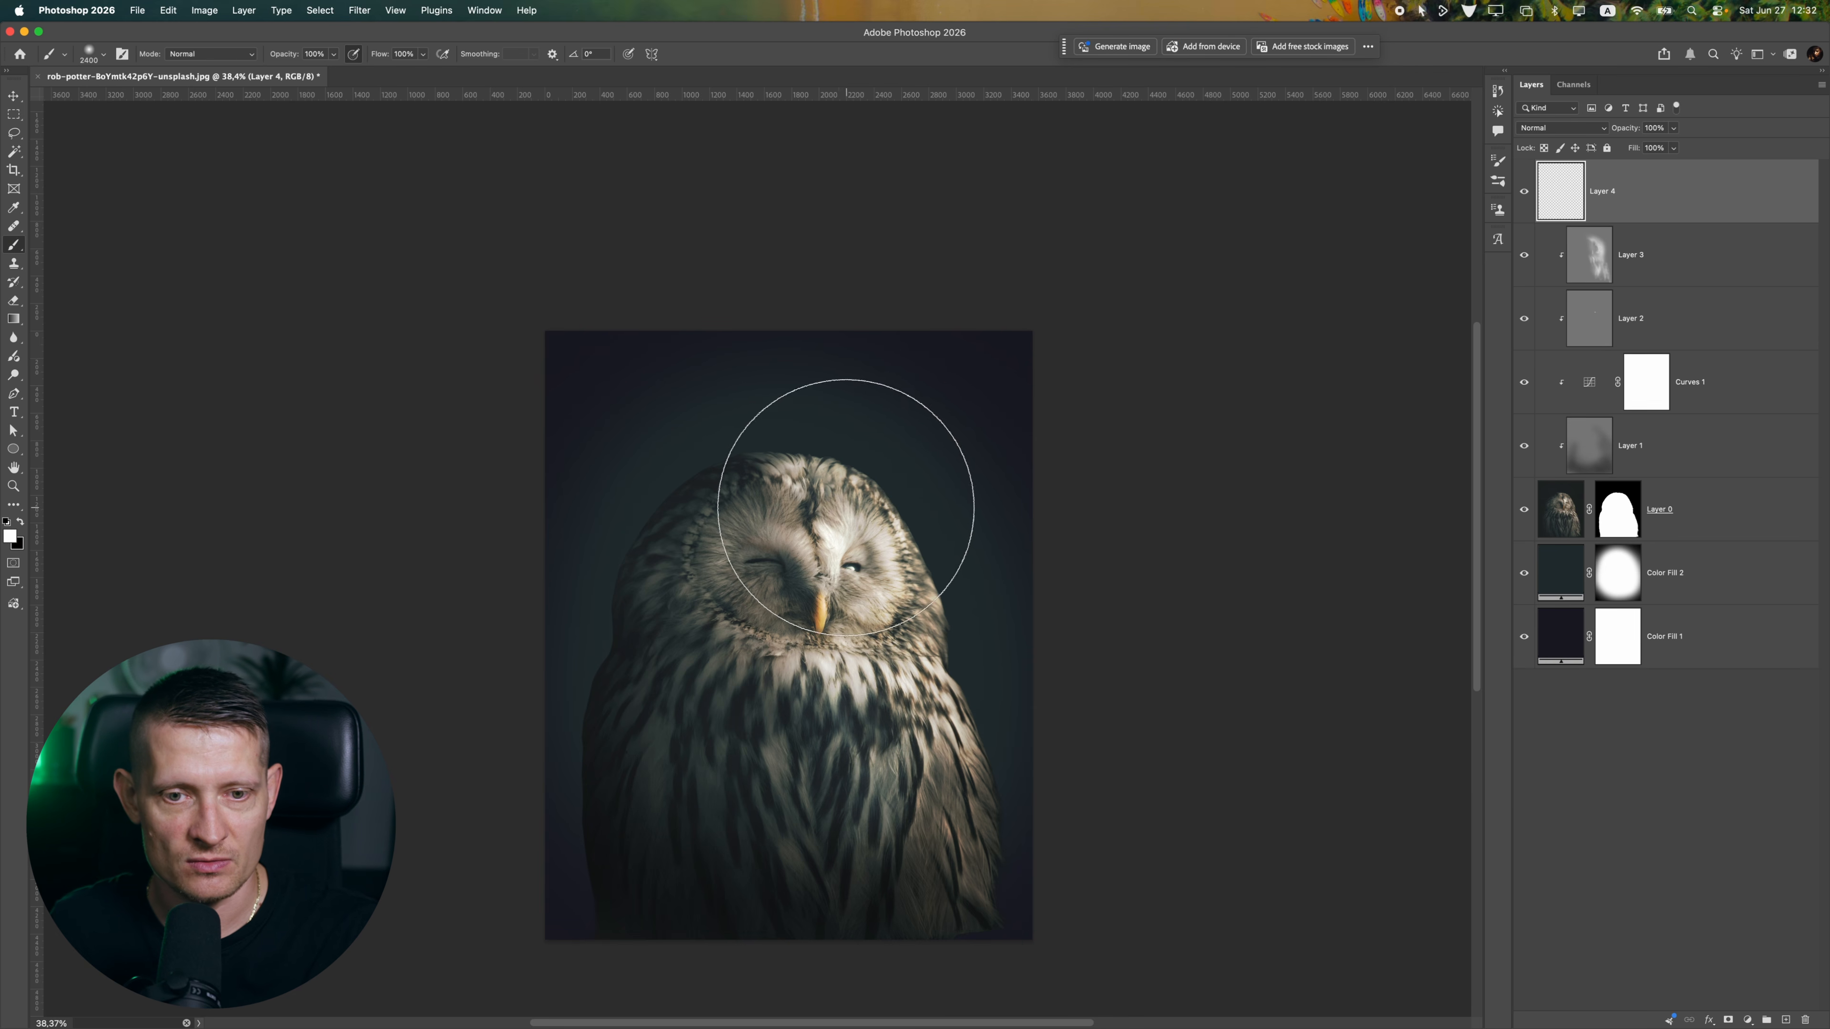
left_click(87, 50)
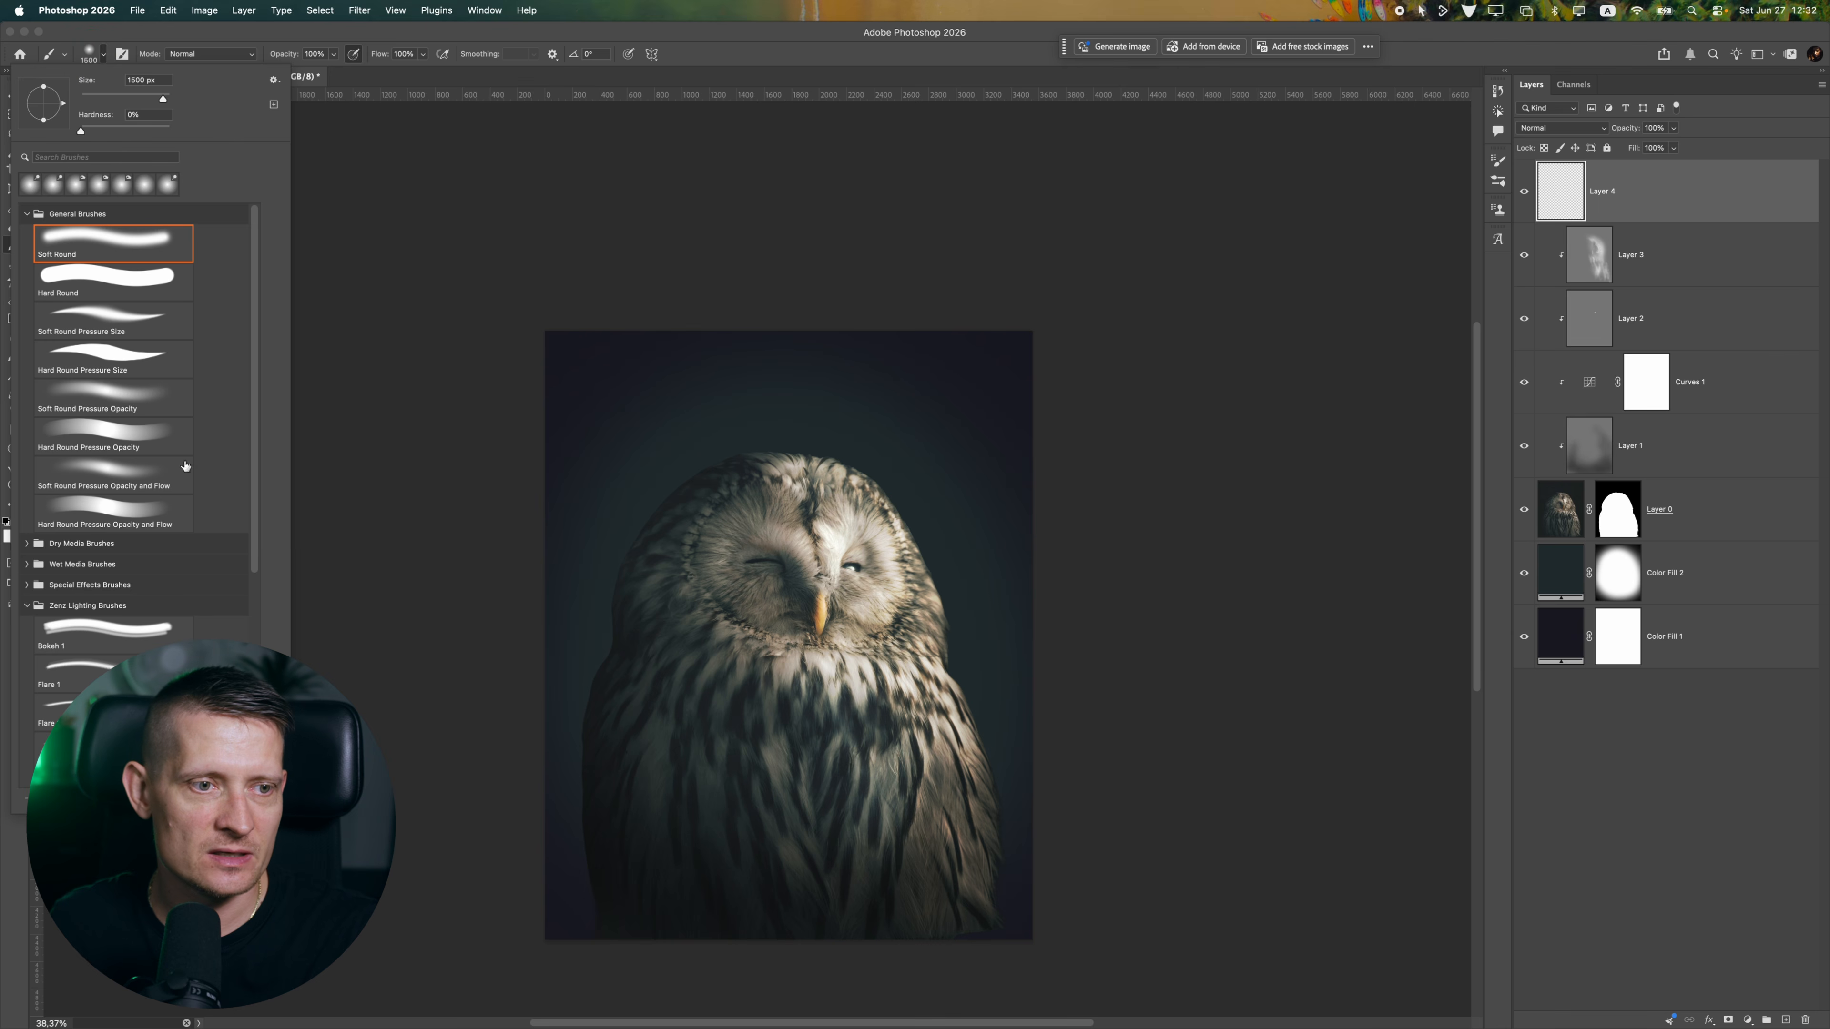
scroll(135, 589, "down", 5)
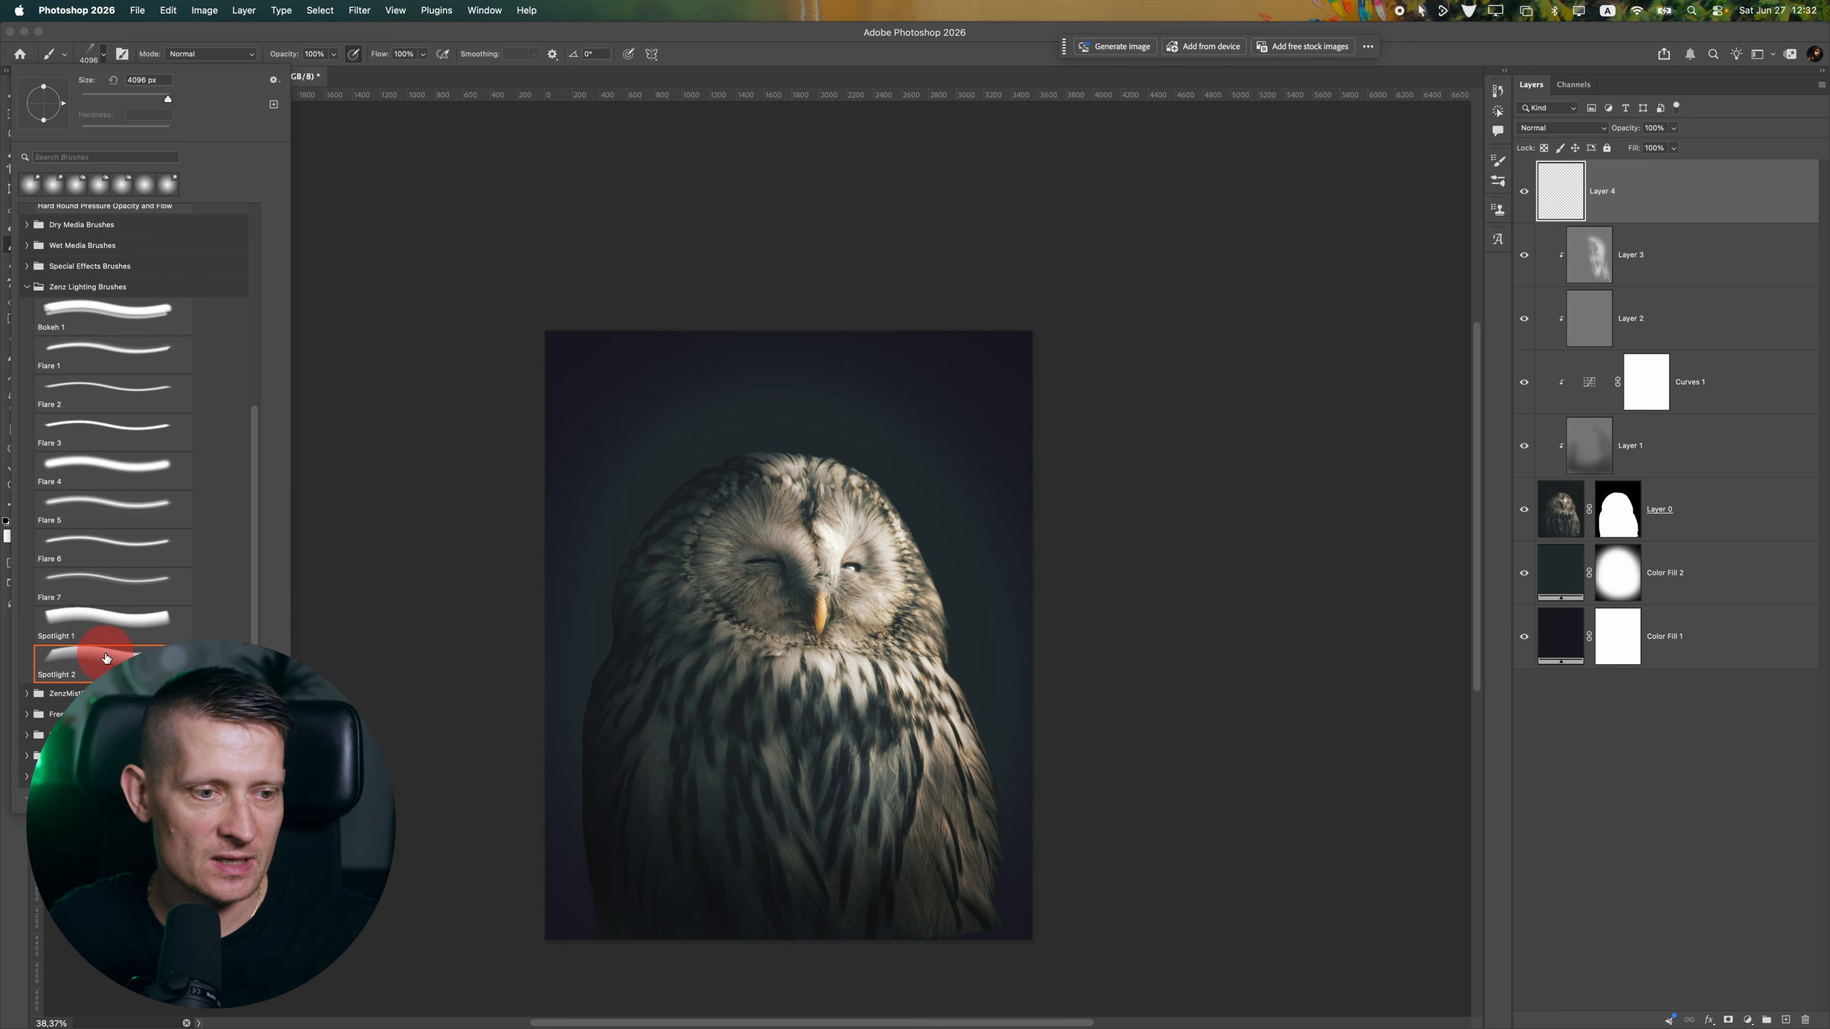
double_click(106, 657)
Stamp a single white spotlight beam from the image's upper-right corner toward the owl, undoing the badly placed attempts
left_click(870, 641)
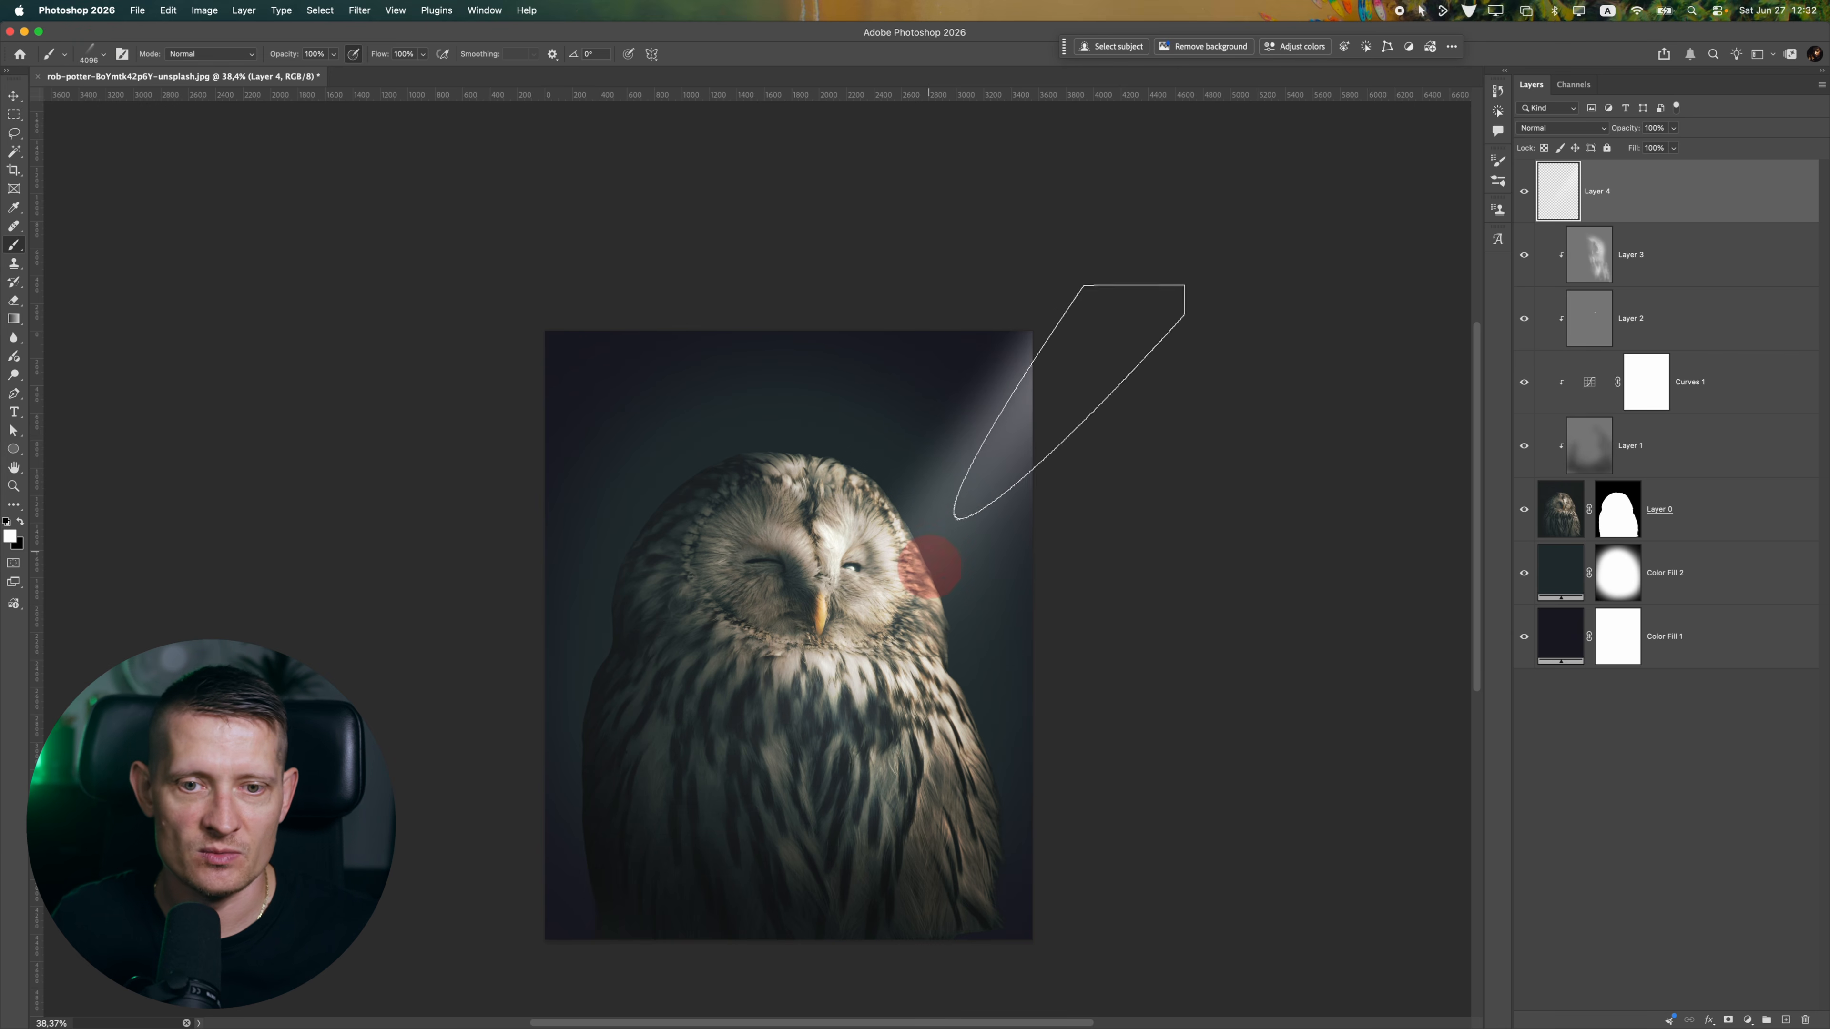
key("super+z")
left_click(886, 629)
key("super+z")
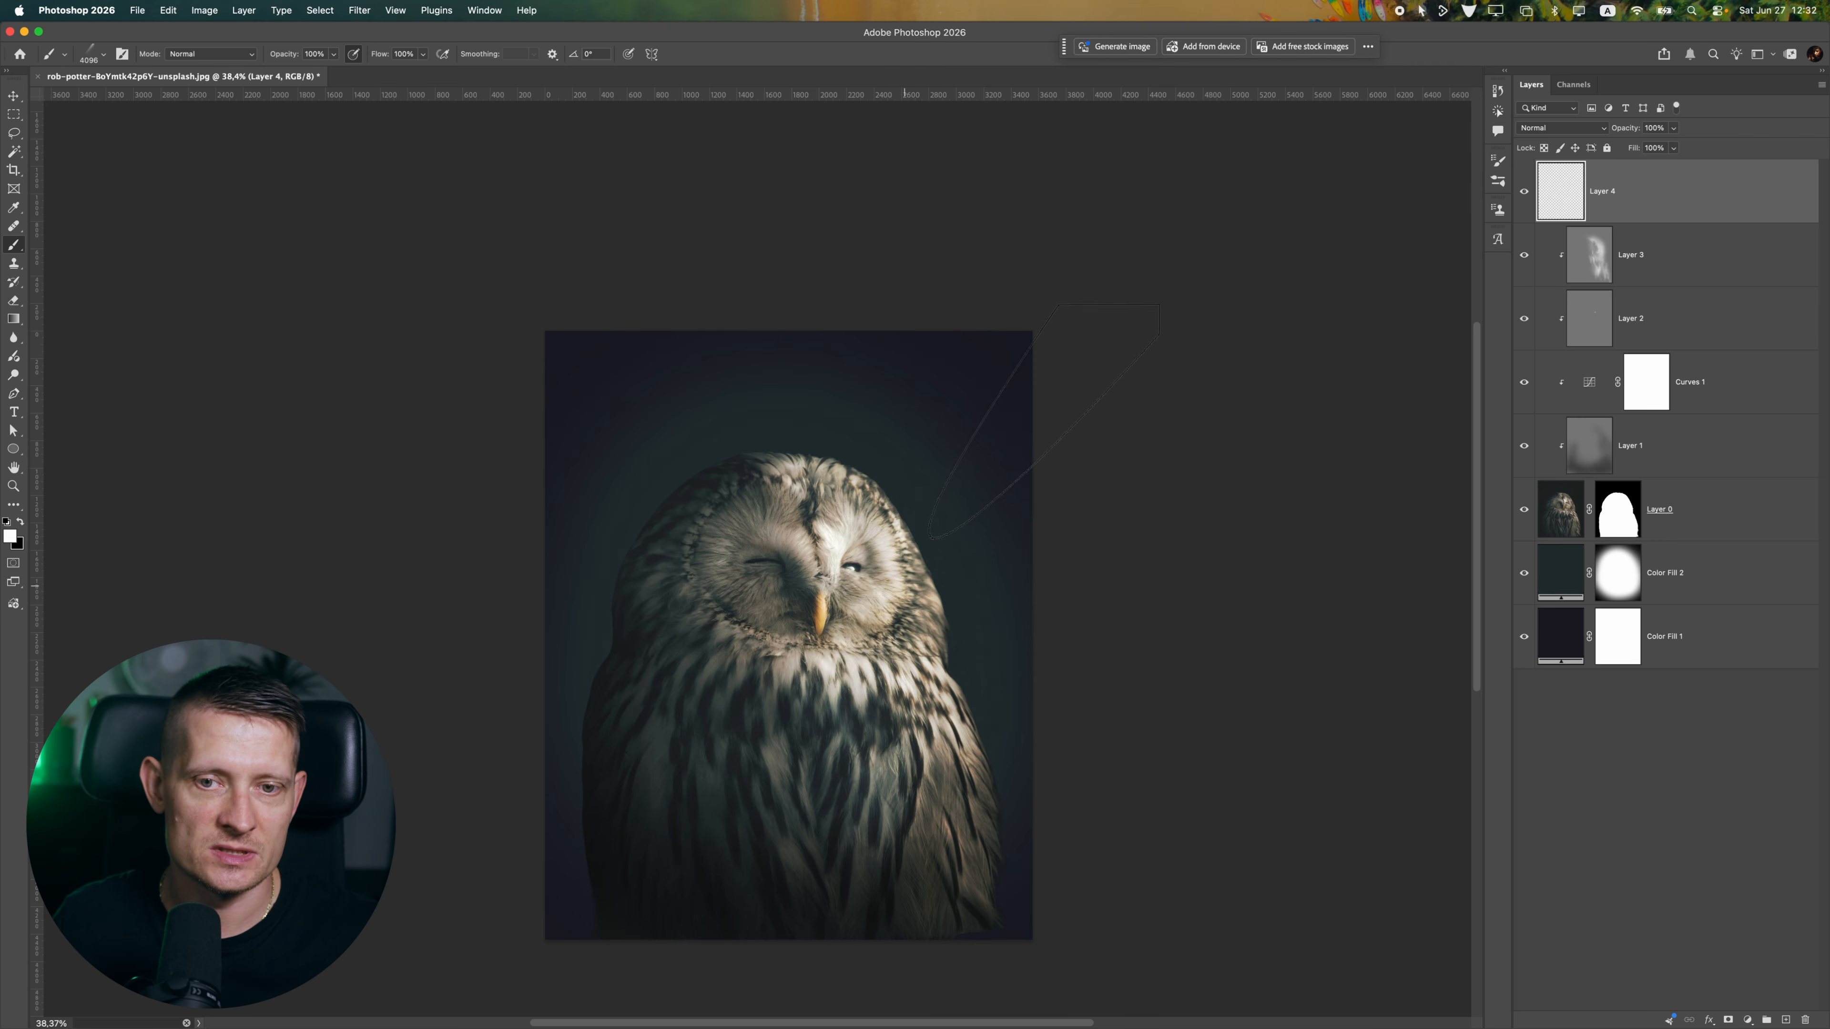
left_click(909, 553)
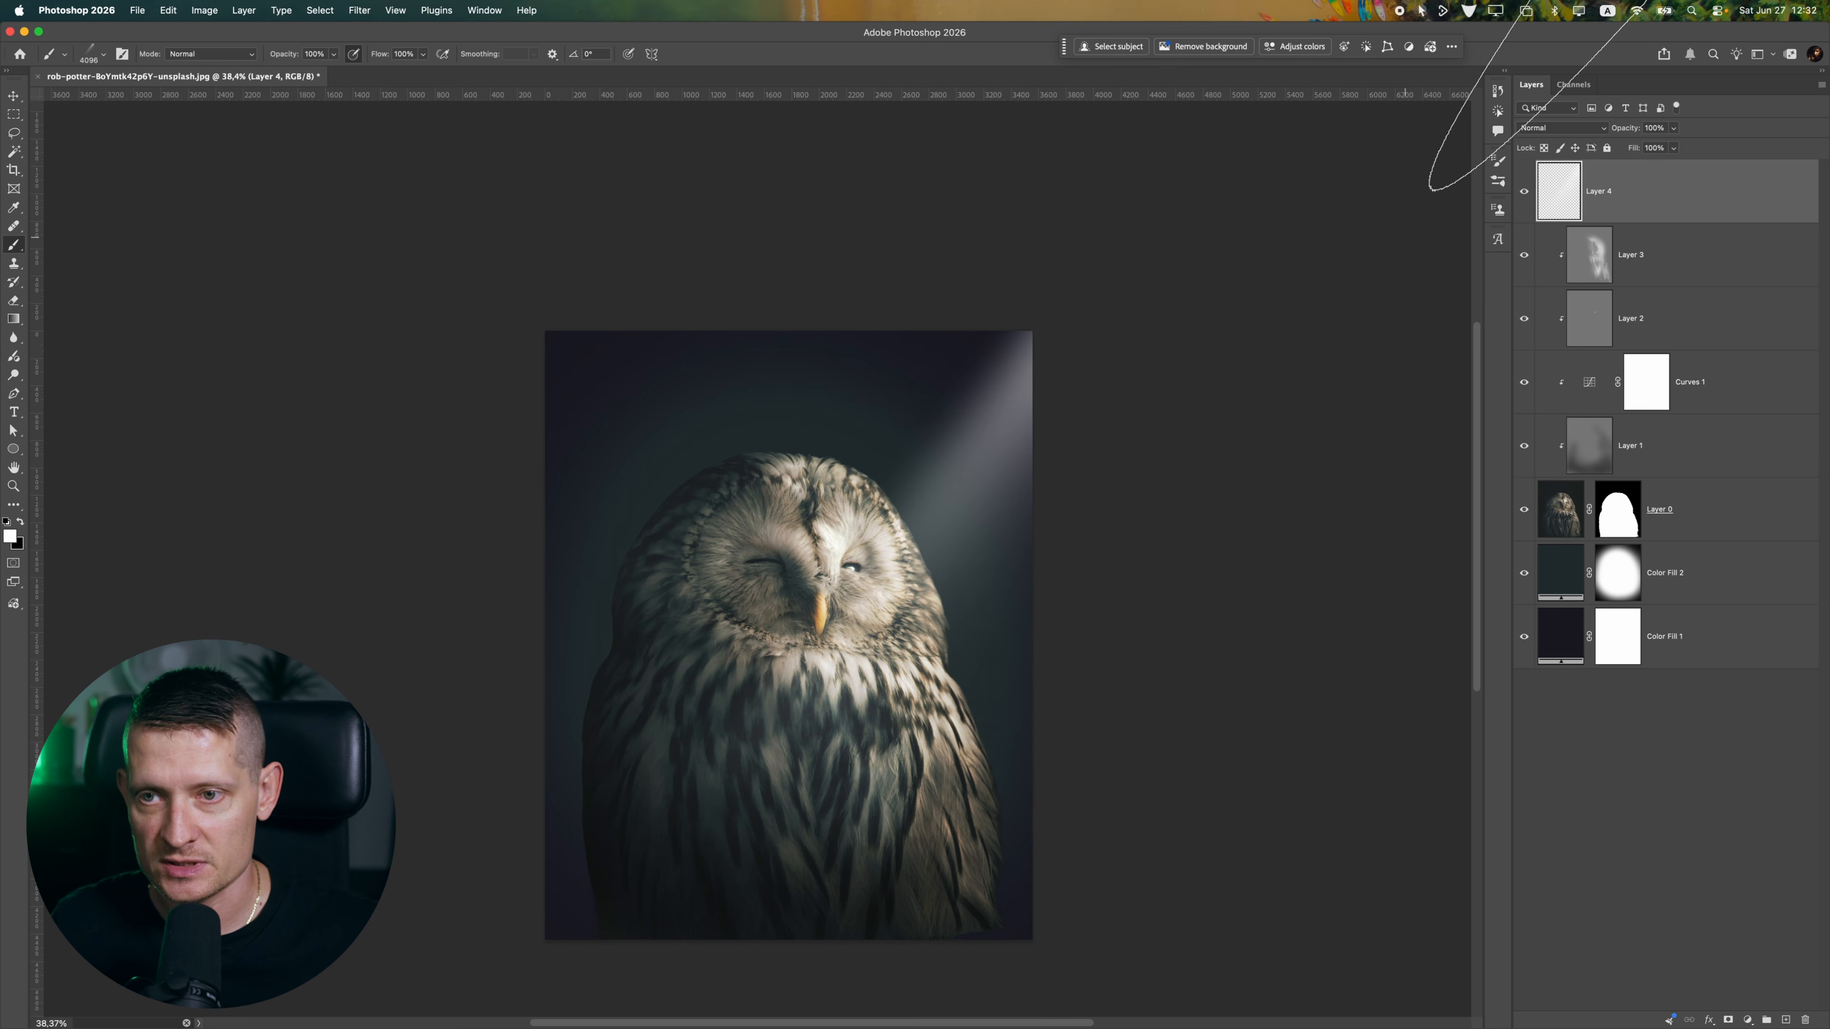
Hide the spotlight beam layer, add a new layer above it and choose the Soft Round brush at 4096 px
left_click(1524, 191)
left_click(1785, 1020)
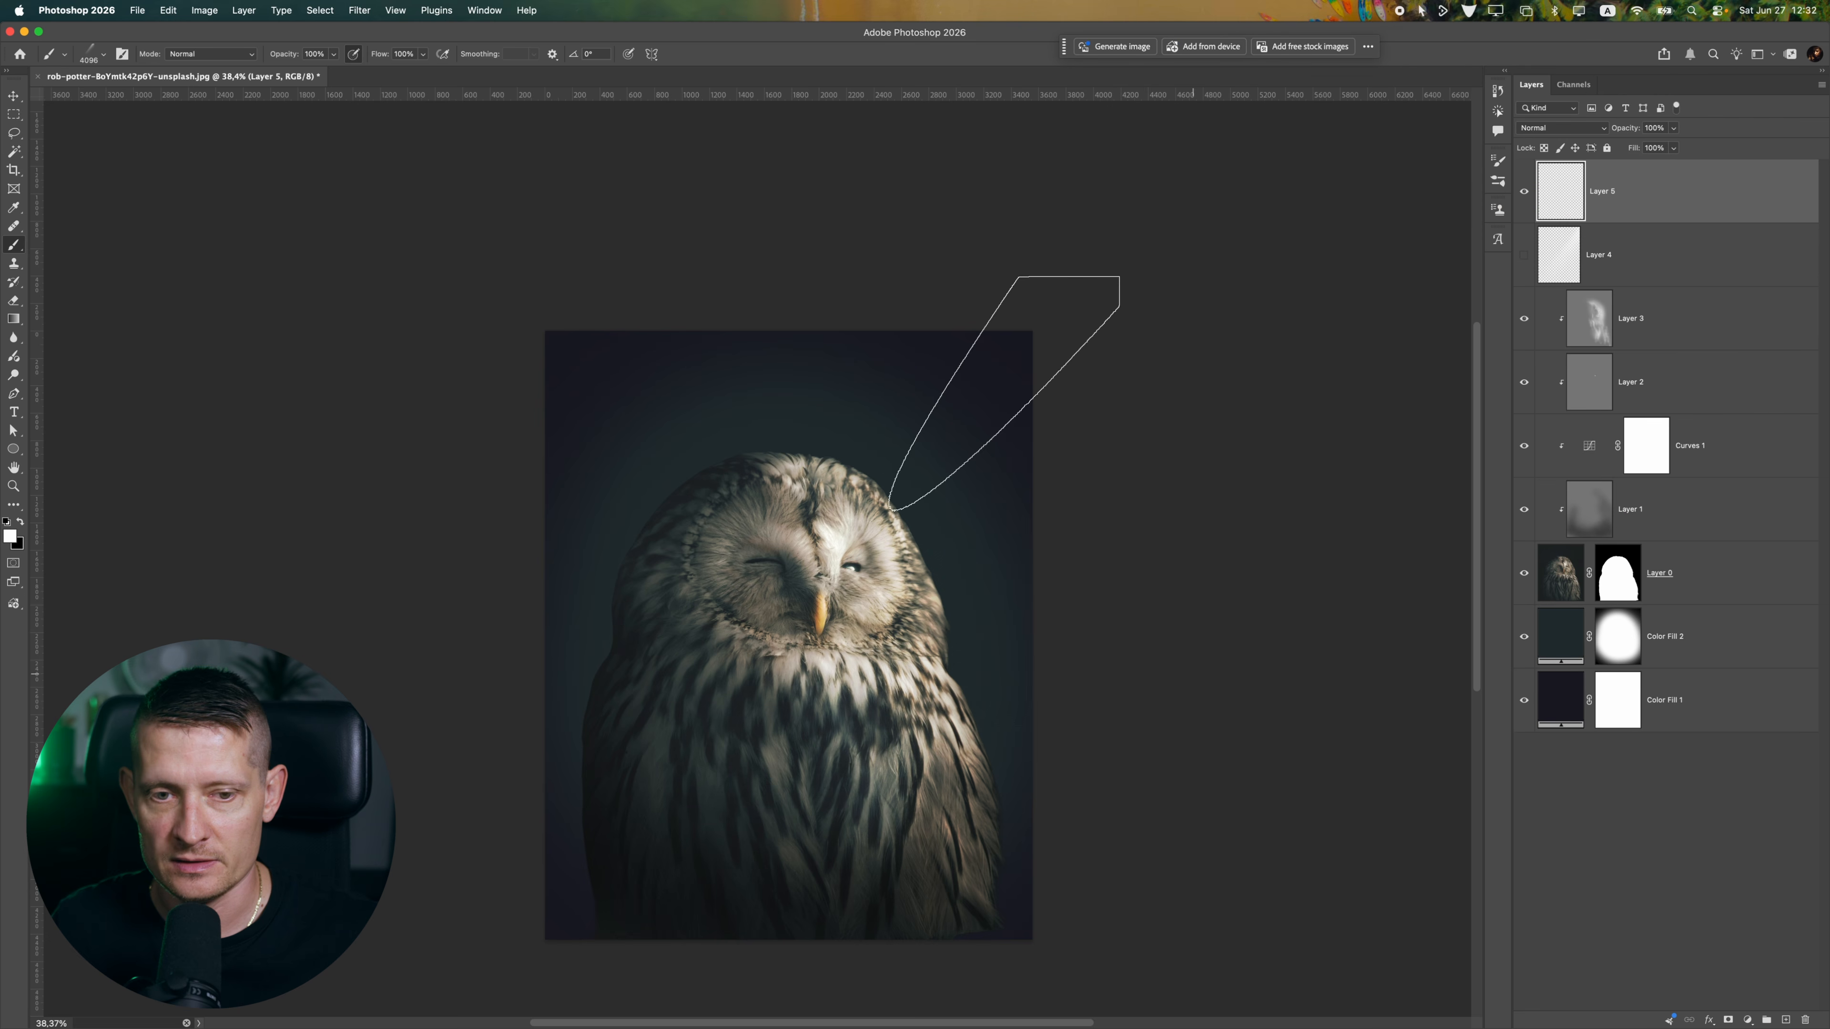
left_click(92, 52)
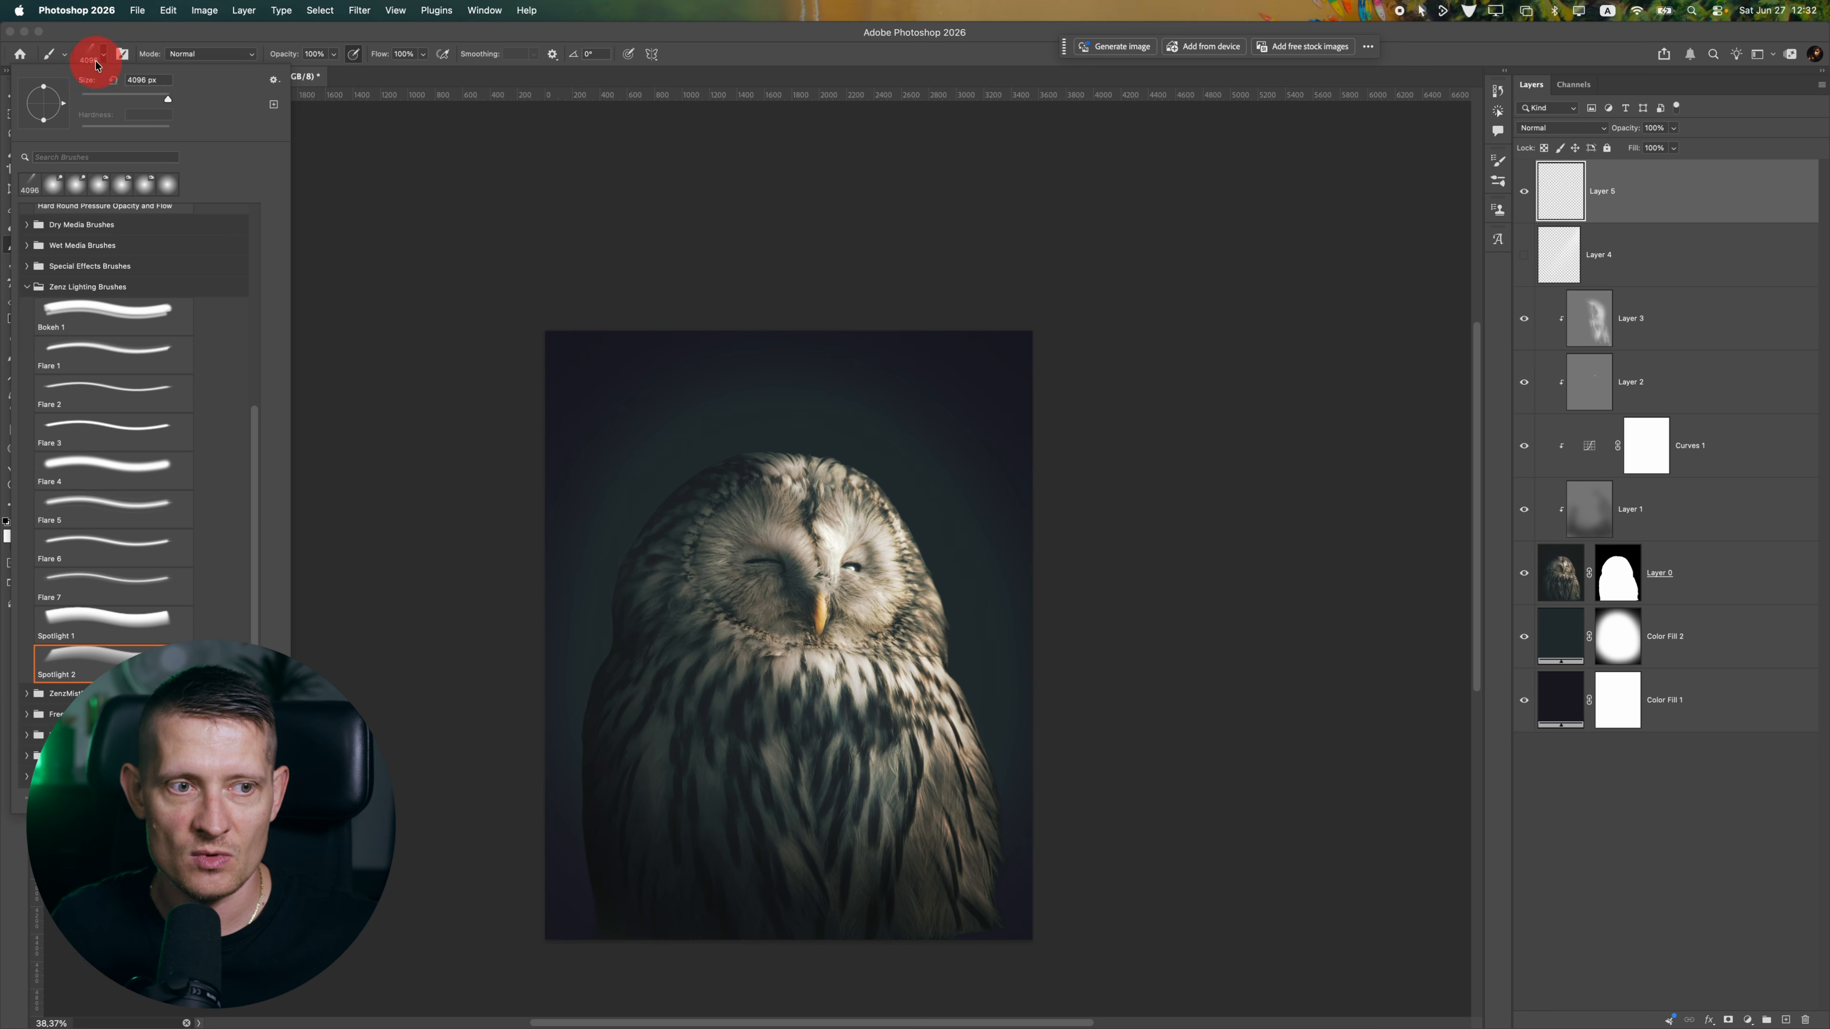
scroll(839, 468, "up", 9)
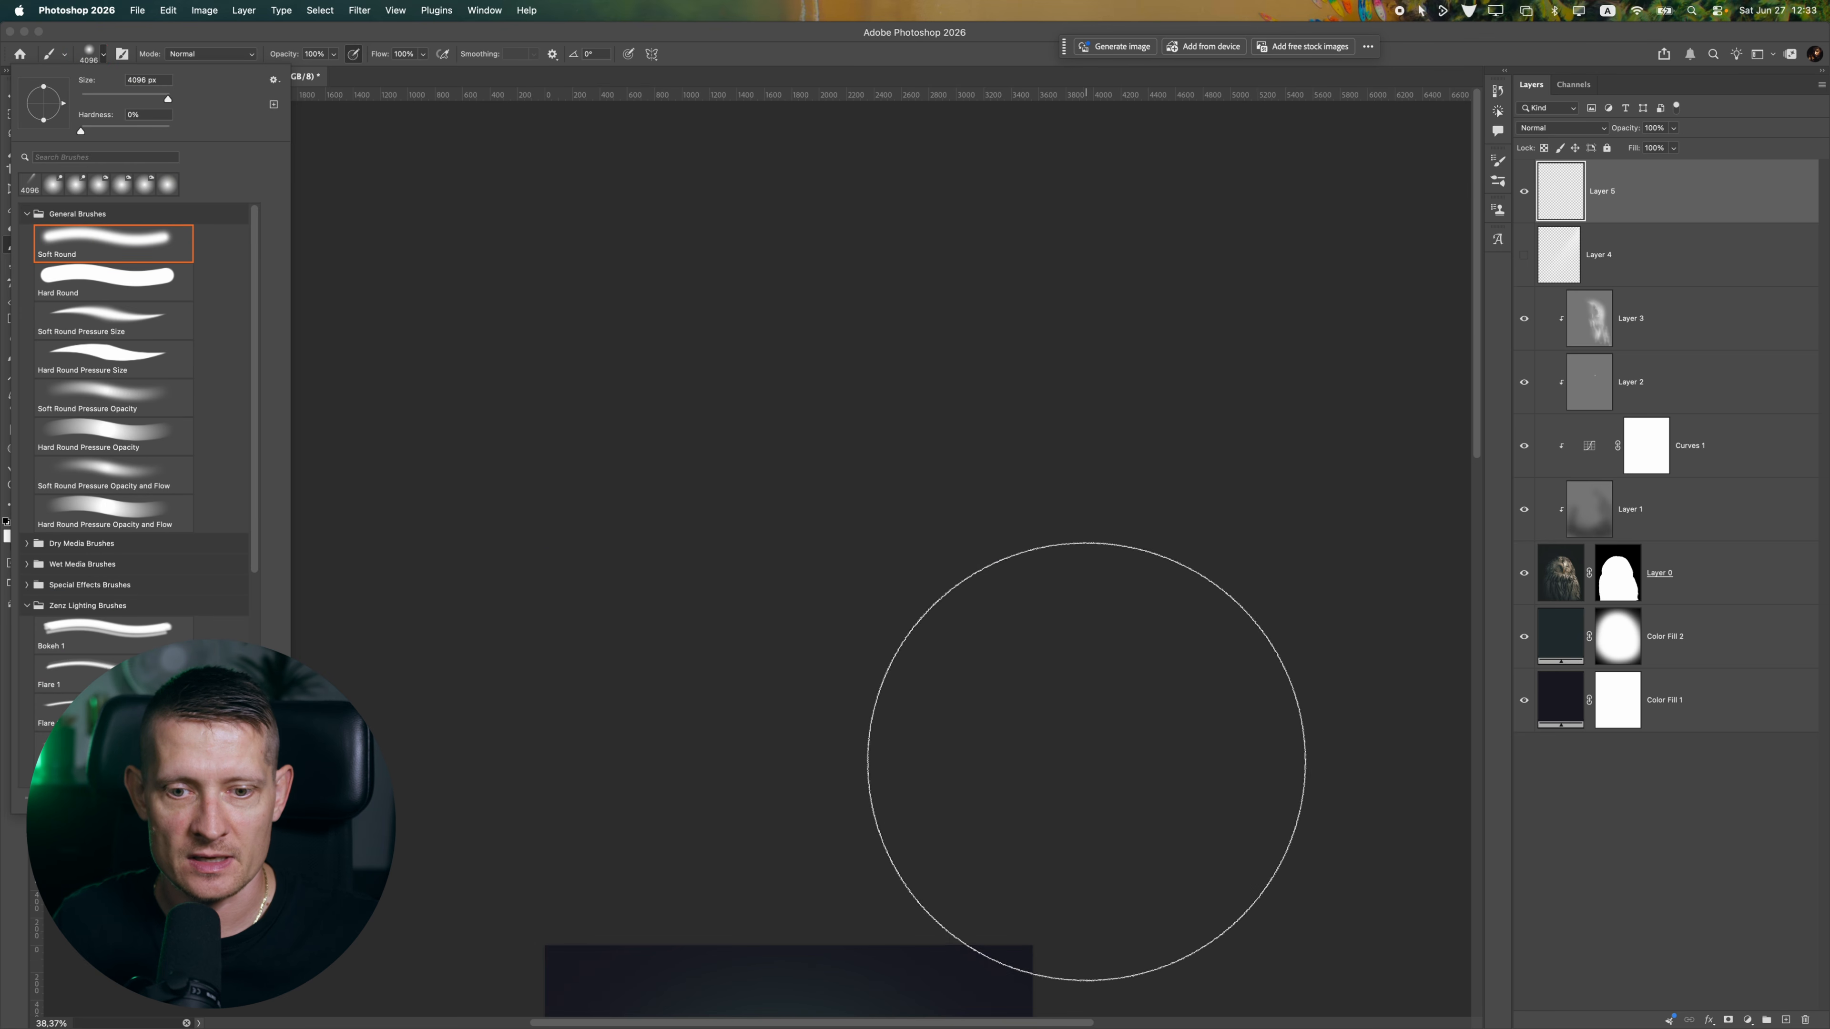
left_click(1153, 681)
Try to paint a large soft white glow at the image's upper-right edge with the 4096 px brush
scroll(1152, 685, "down", 2)
scroll(1150, 689, "down", 5)
key("super+z")
key("super+z")
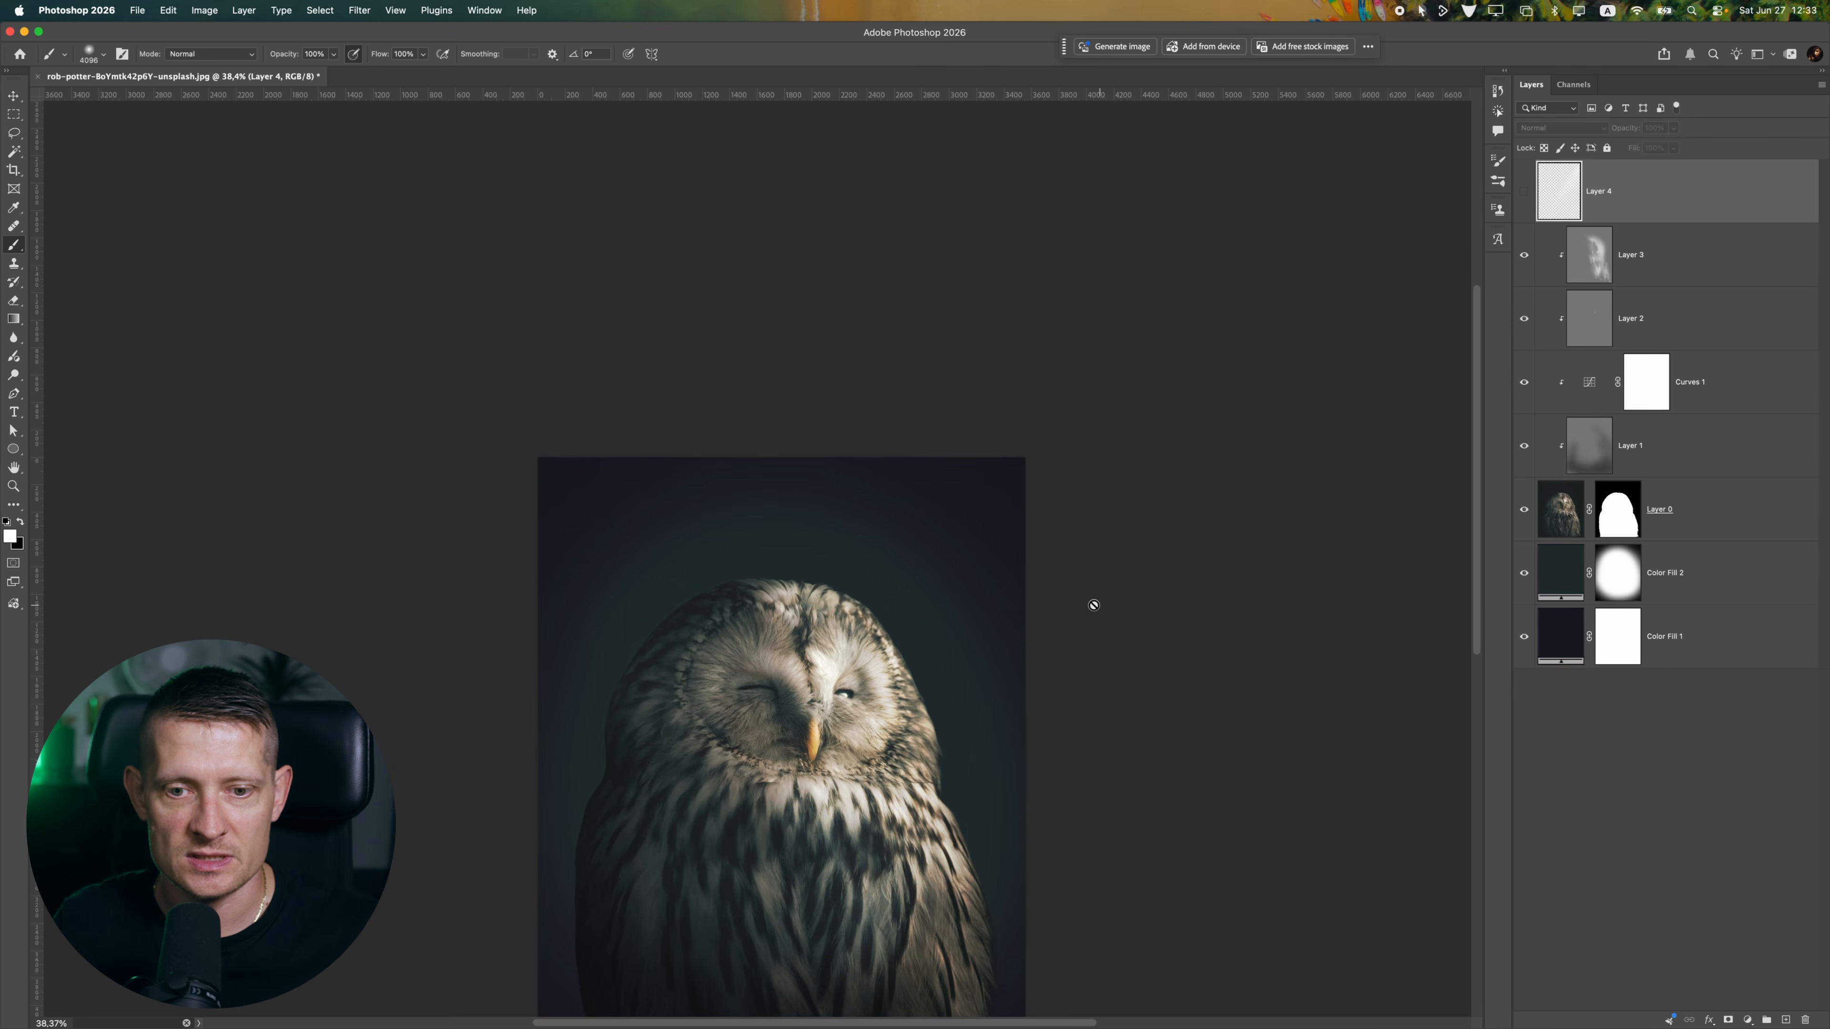
left_click(1042, 584)
key("Return")
key("super+shift+z")
left_click(1065, 582)
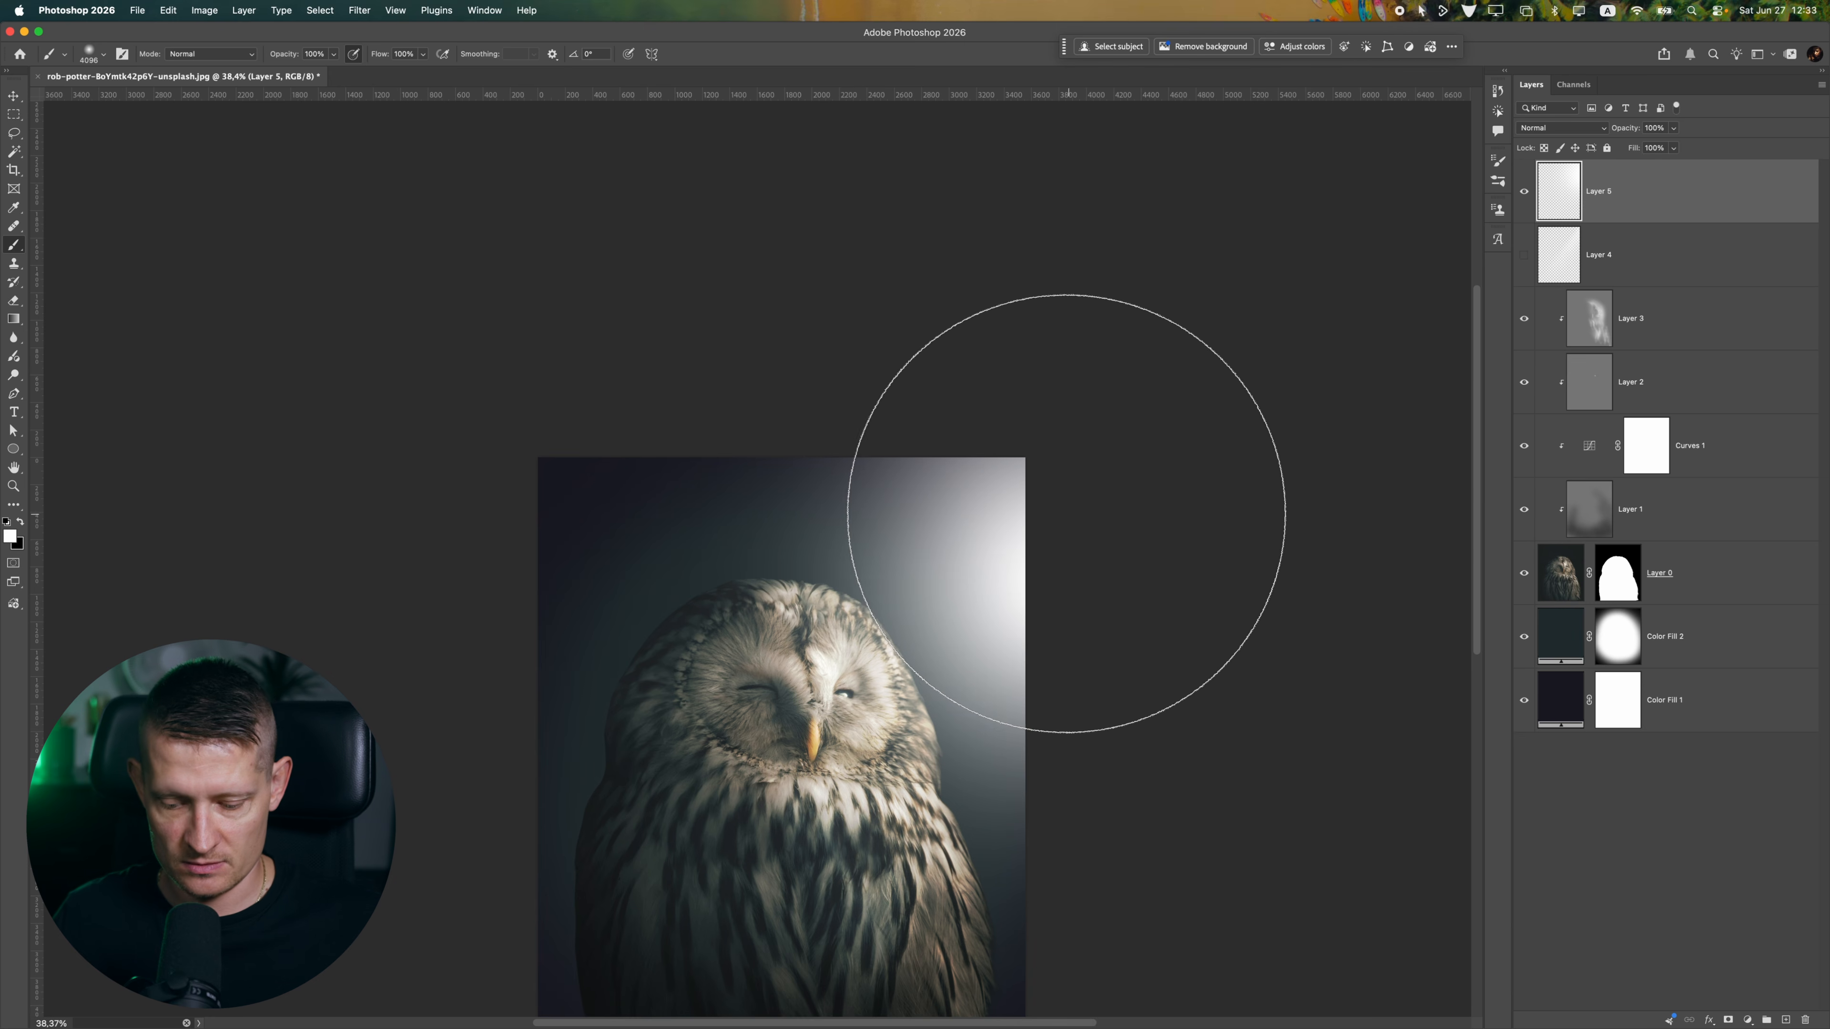
key("super+z")
Try a smaller soft white glow near the image's upper-right corner with a reduced brush size
key("bracketleft")
key("bracketleft")
key("bracketleft")
key("bracketleft")
key("bracketleft")
key("bracketleft")
key("bracketleft")
key("bracketleft")
key("bracketleft")
key("bracketleft")
key("bracketleft")
key("bracketleft")
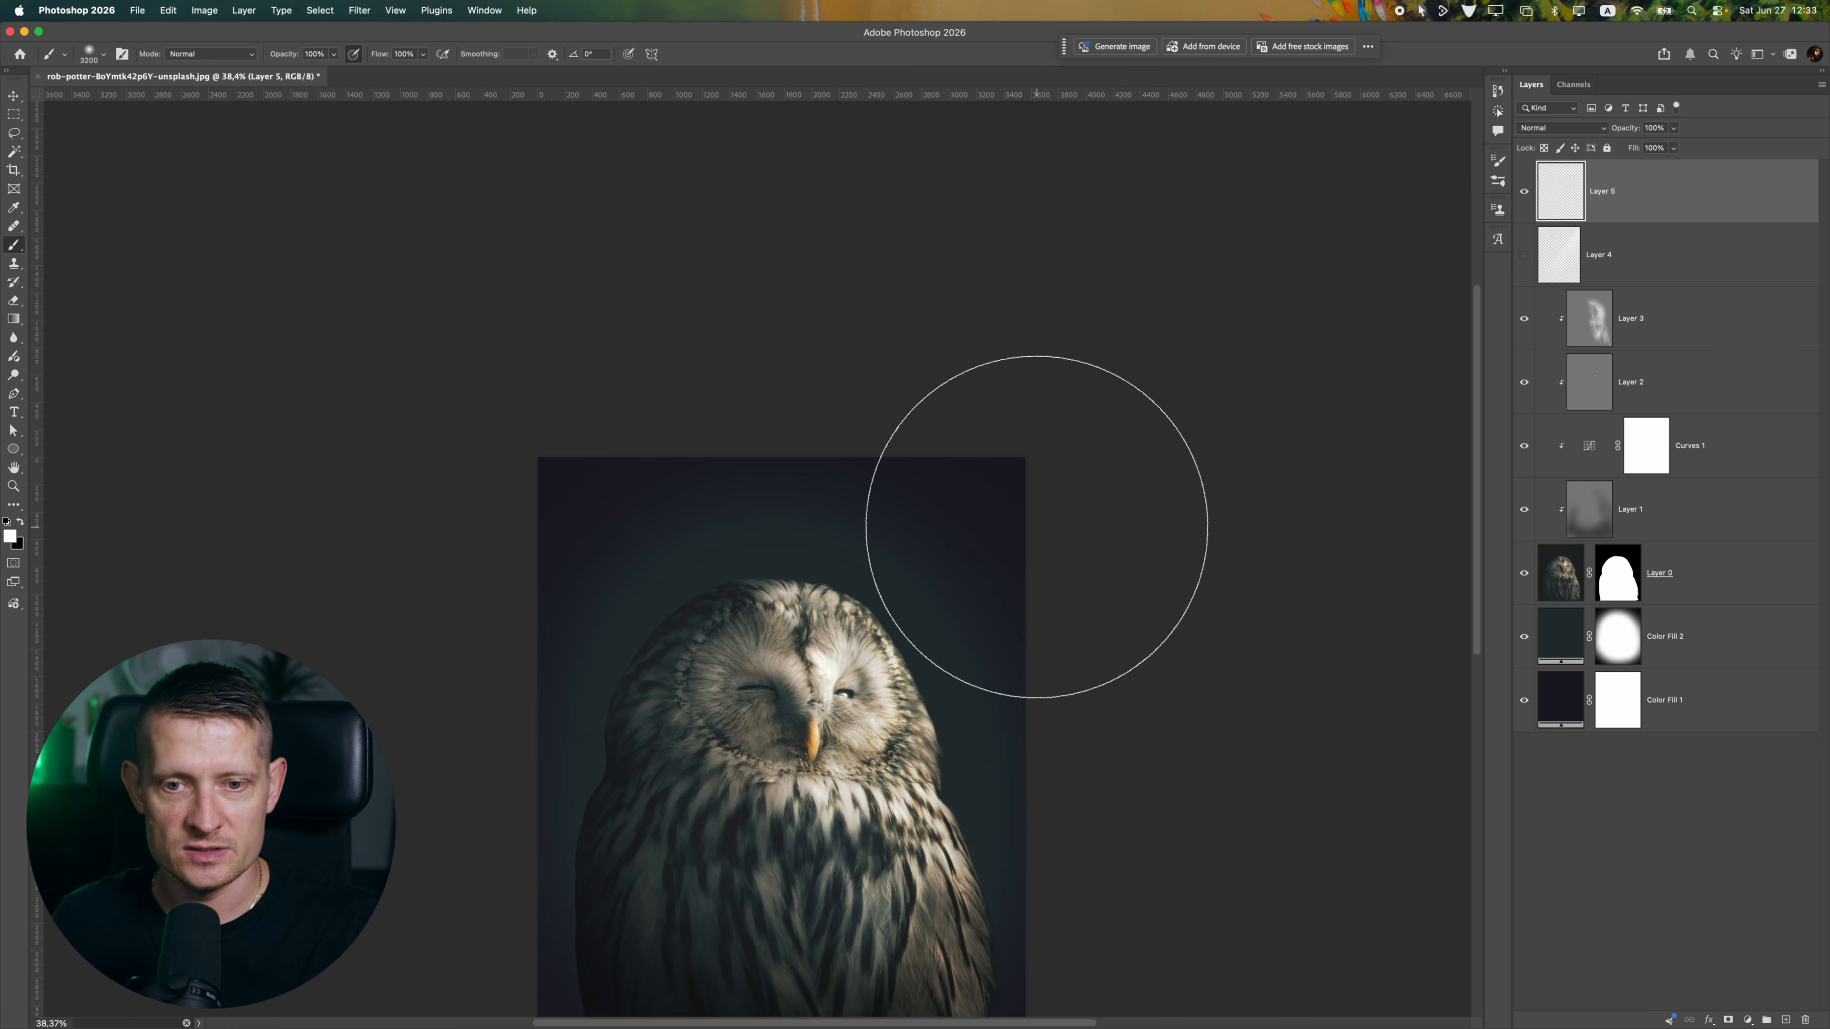
left_click(1026, 516)
key("super+z")
Show the spotlight beam on Layer 4 again and reposition it over the upper-right background
left_click(1523, 254)
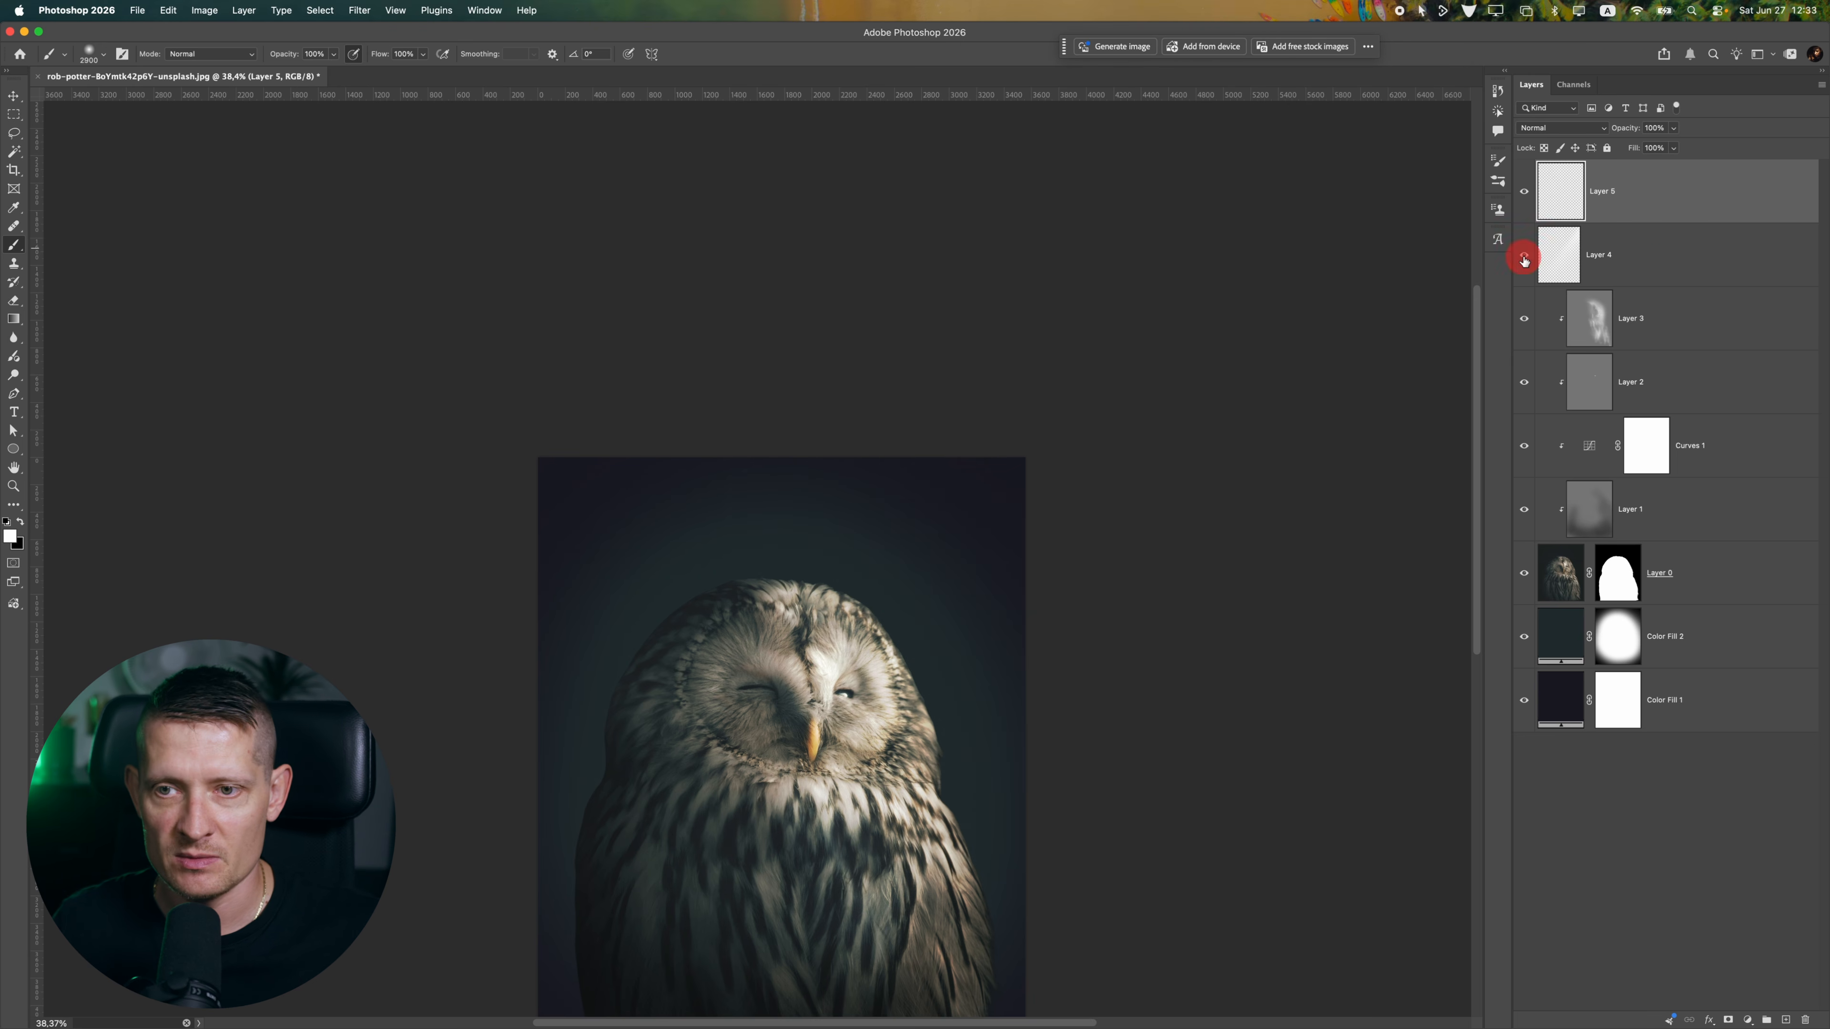
left_click(1614, 255)
scroll(920, 458, "down", 2)
key("v")
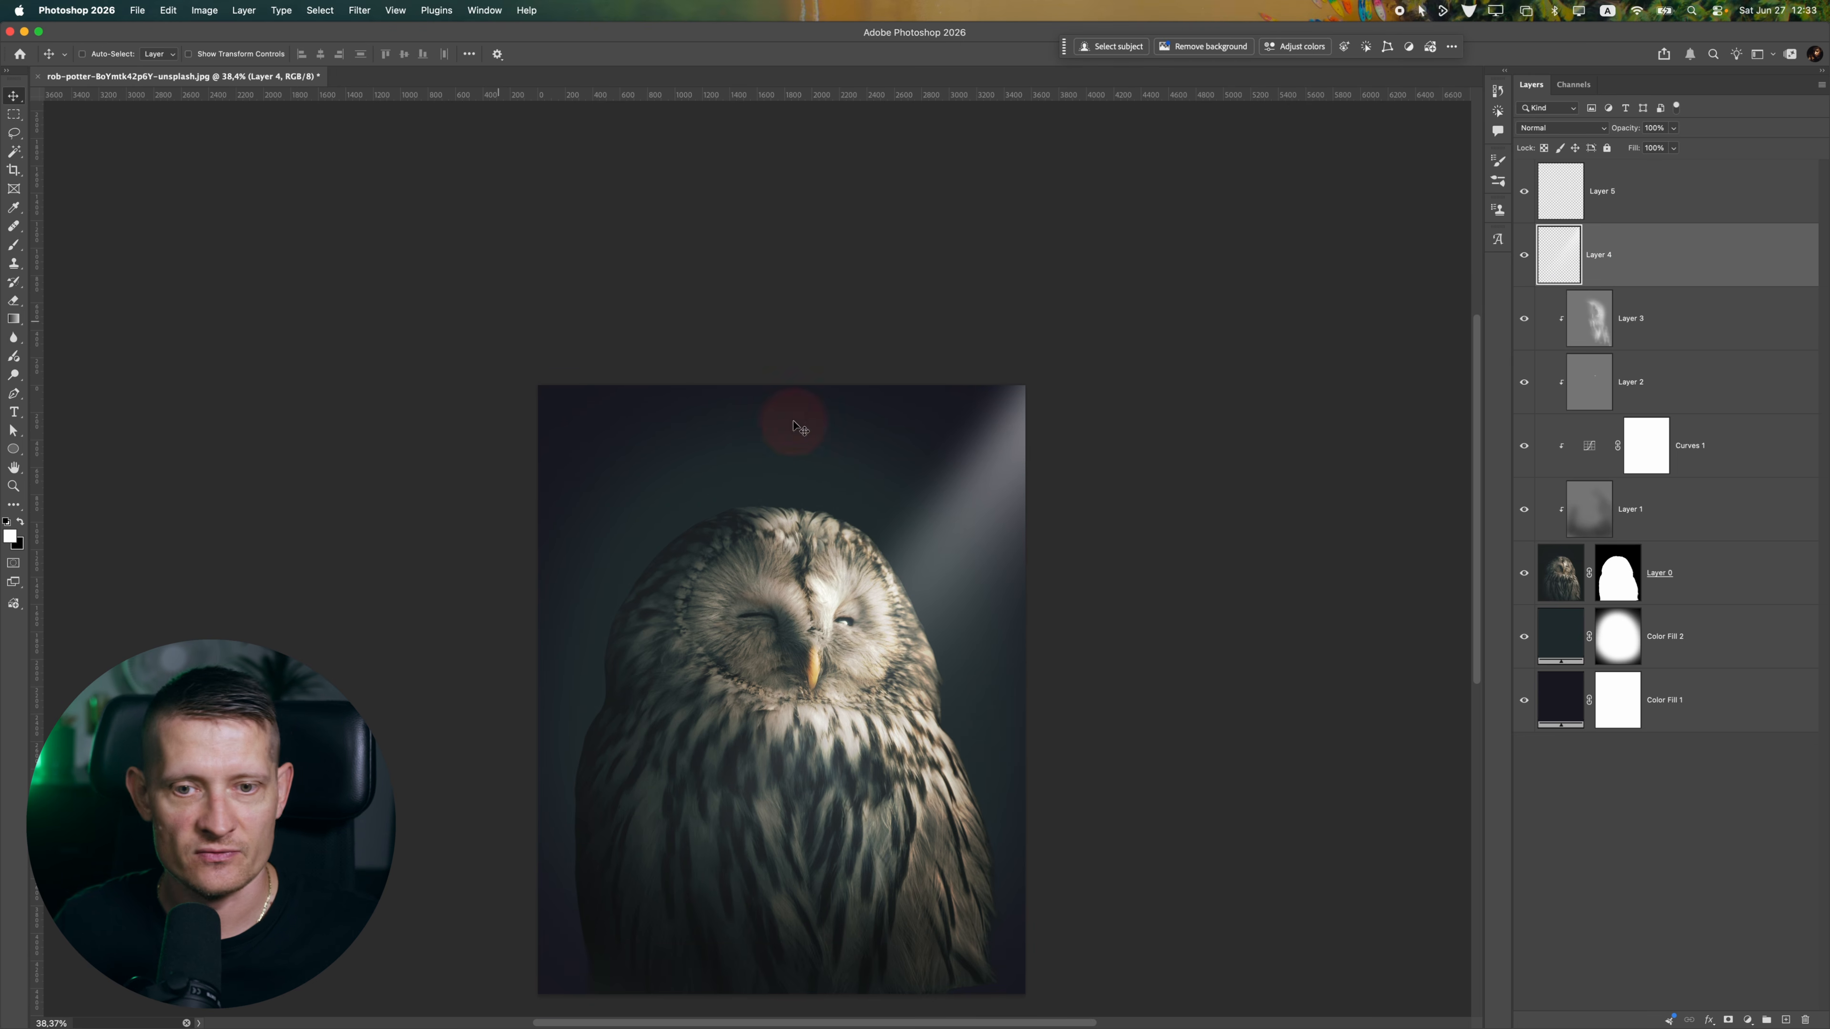
left_click_drag(789, 412, 1007, 396)
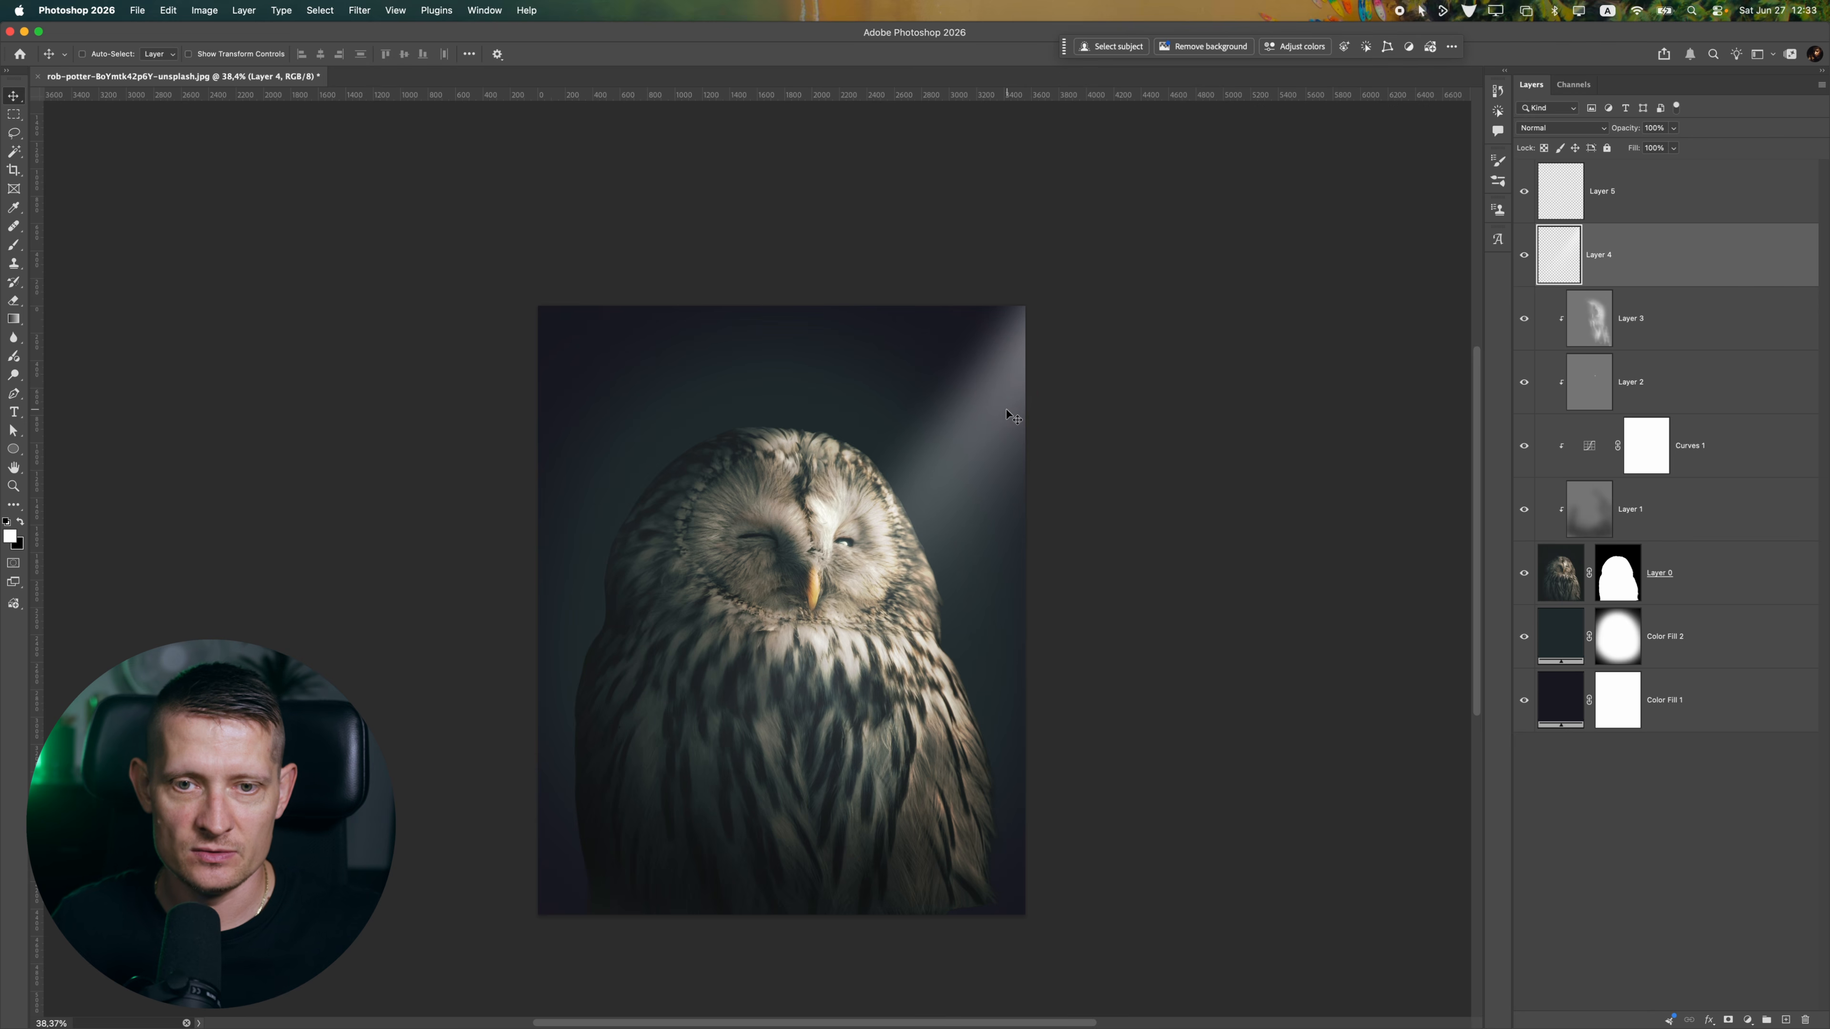
Enlarge the spotlight beam to about 145% with Free Transform and shift it slightly down over the owl
key("super+t")
left_click_drag(1036, 805, 1153, 897)
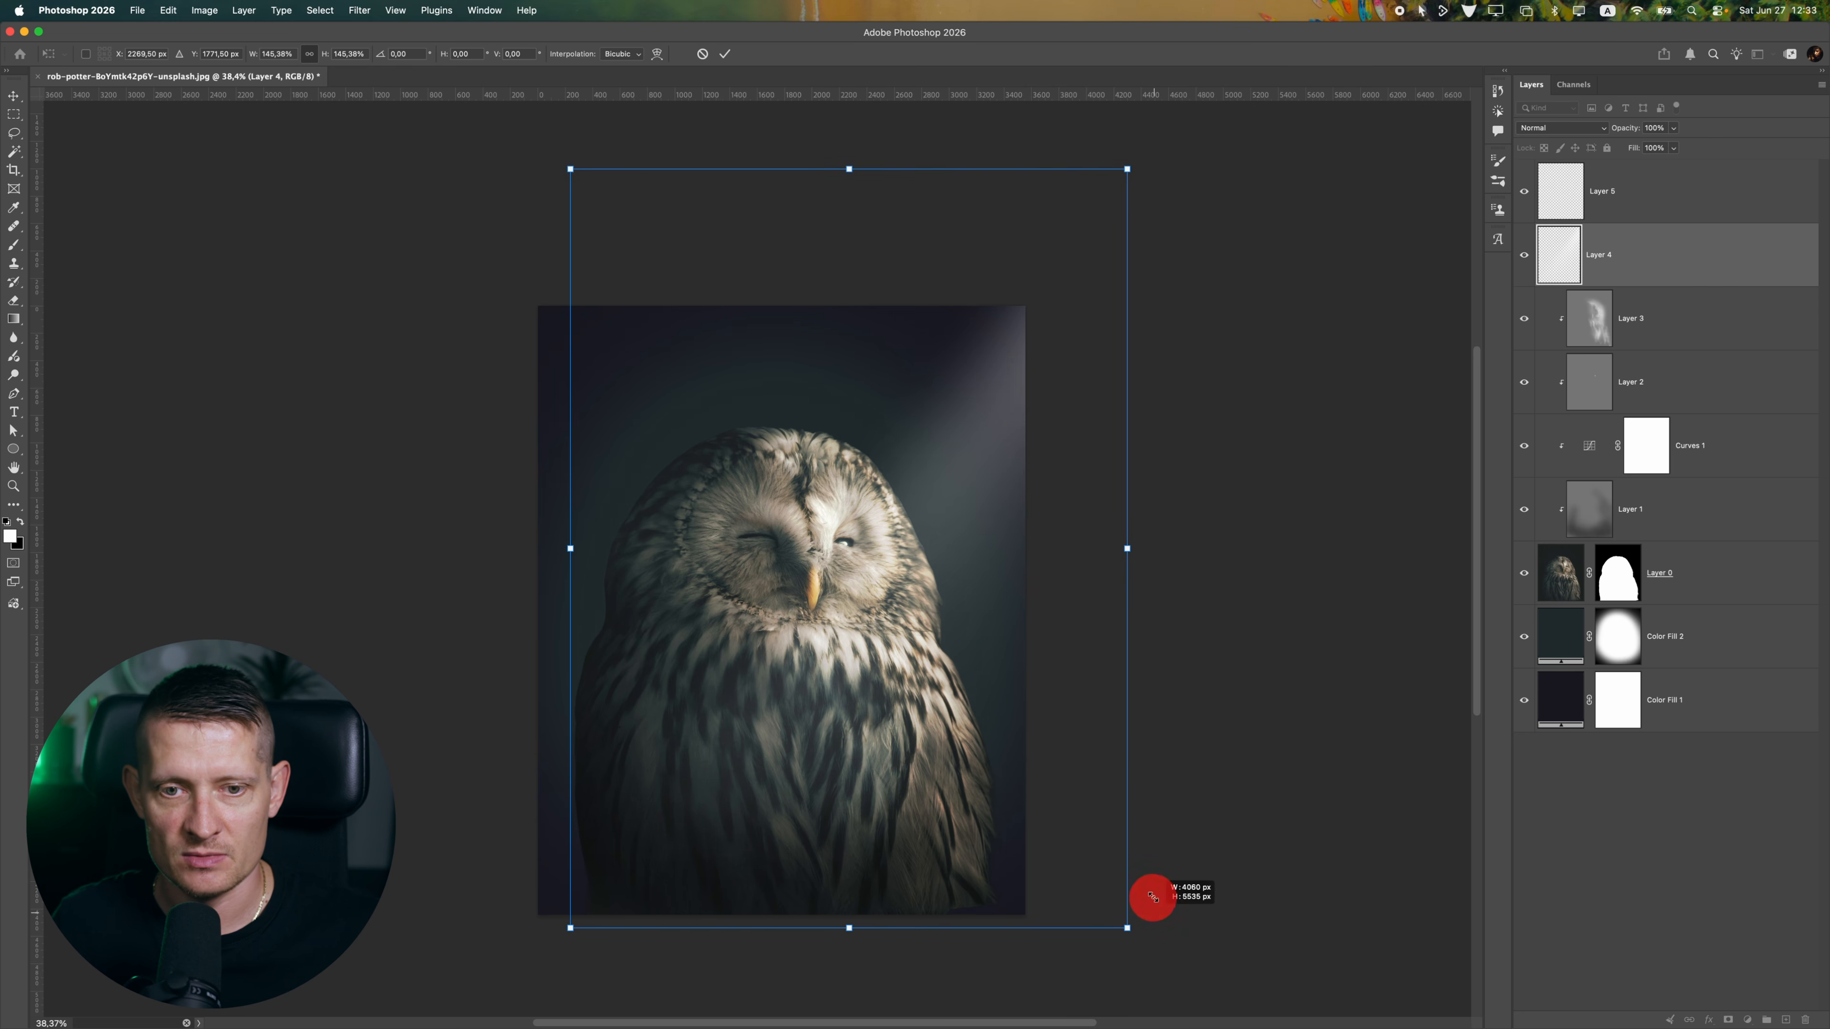
left_click_drag(1005, 649, 995, 693)
key("Return")
scroll(917, 596, "down", 5)
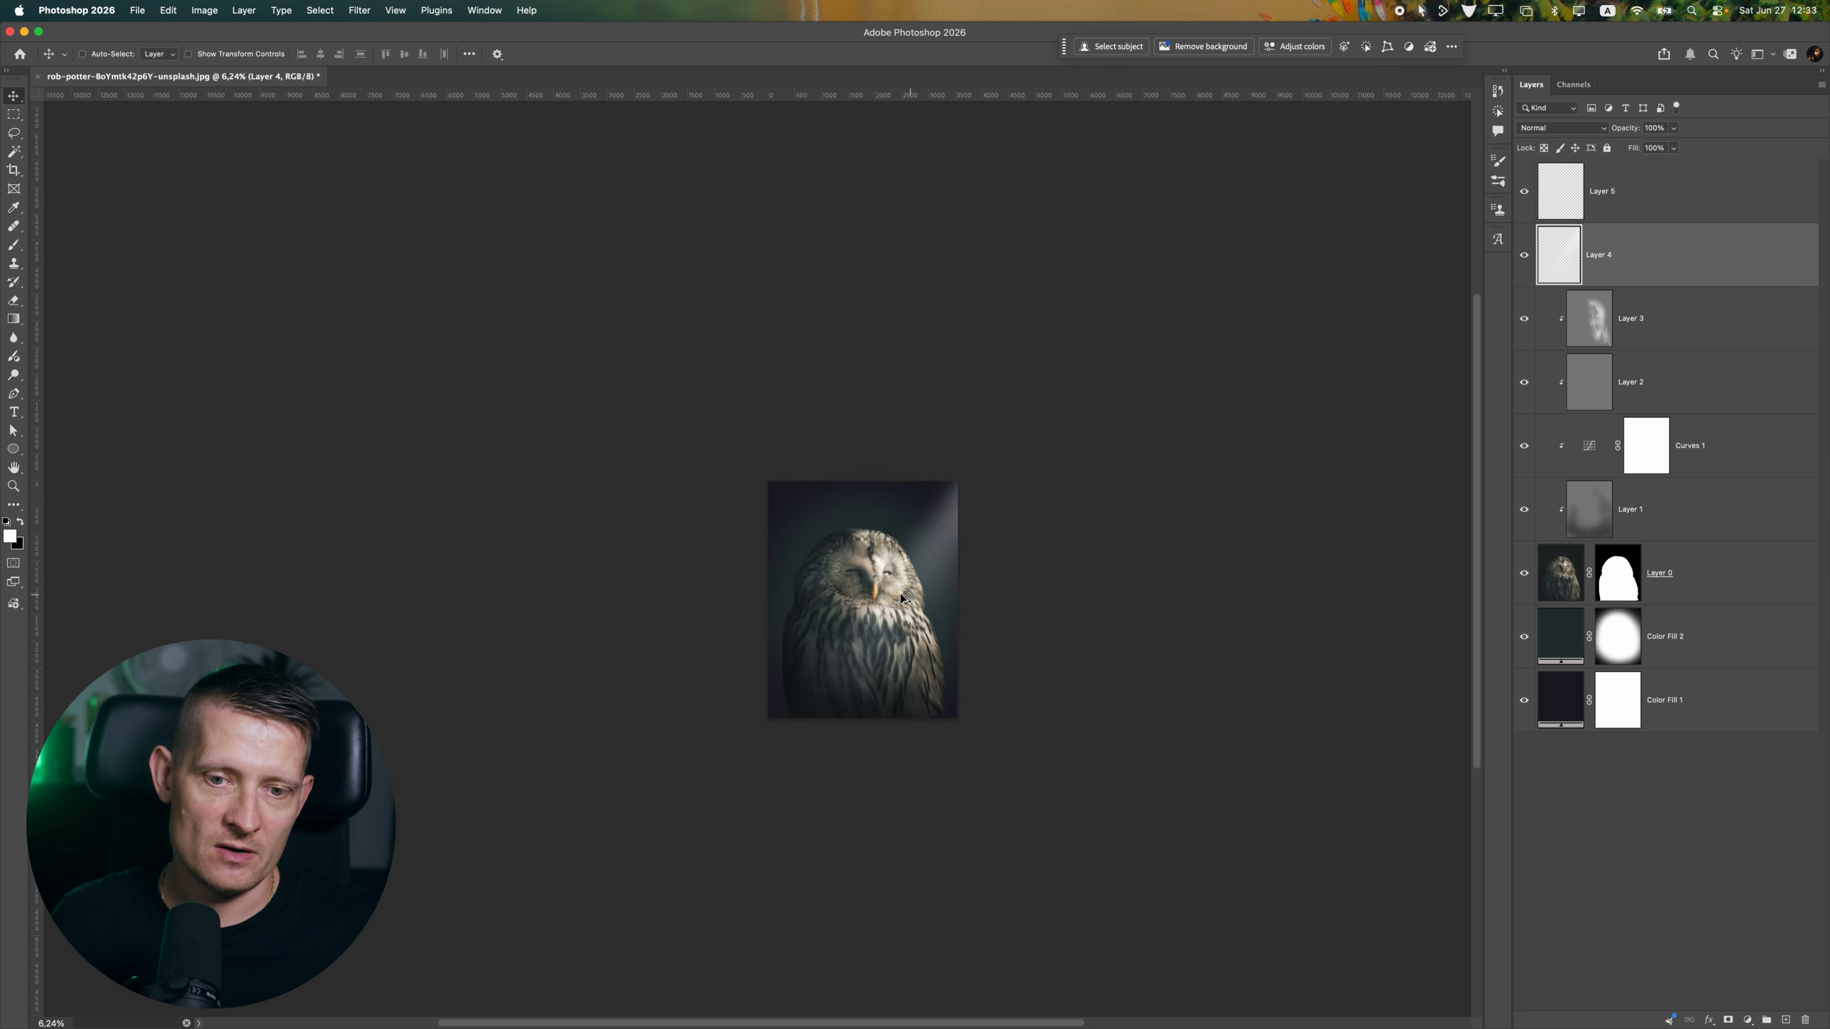
Duplicate the spotlight beam layer and move the copy up toward the image's upper-right corner
scroll(864, 588, "up", 5)
key("super+j")
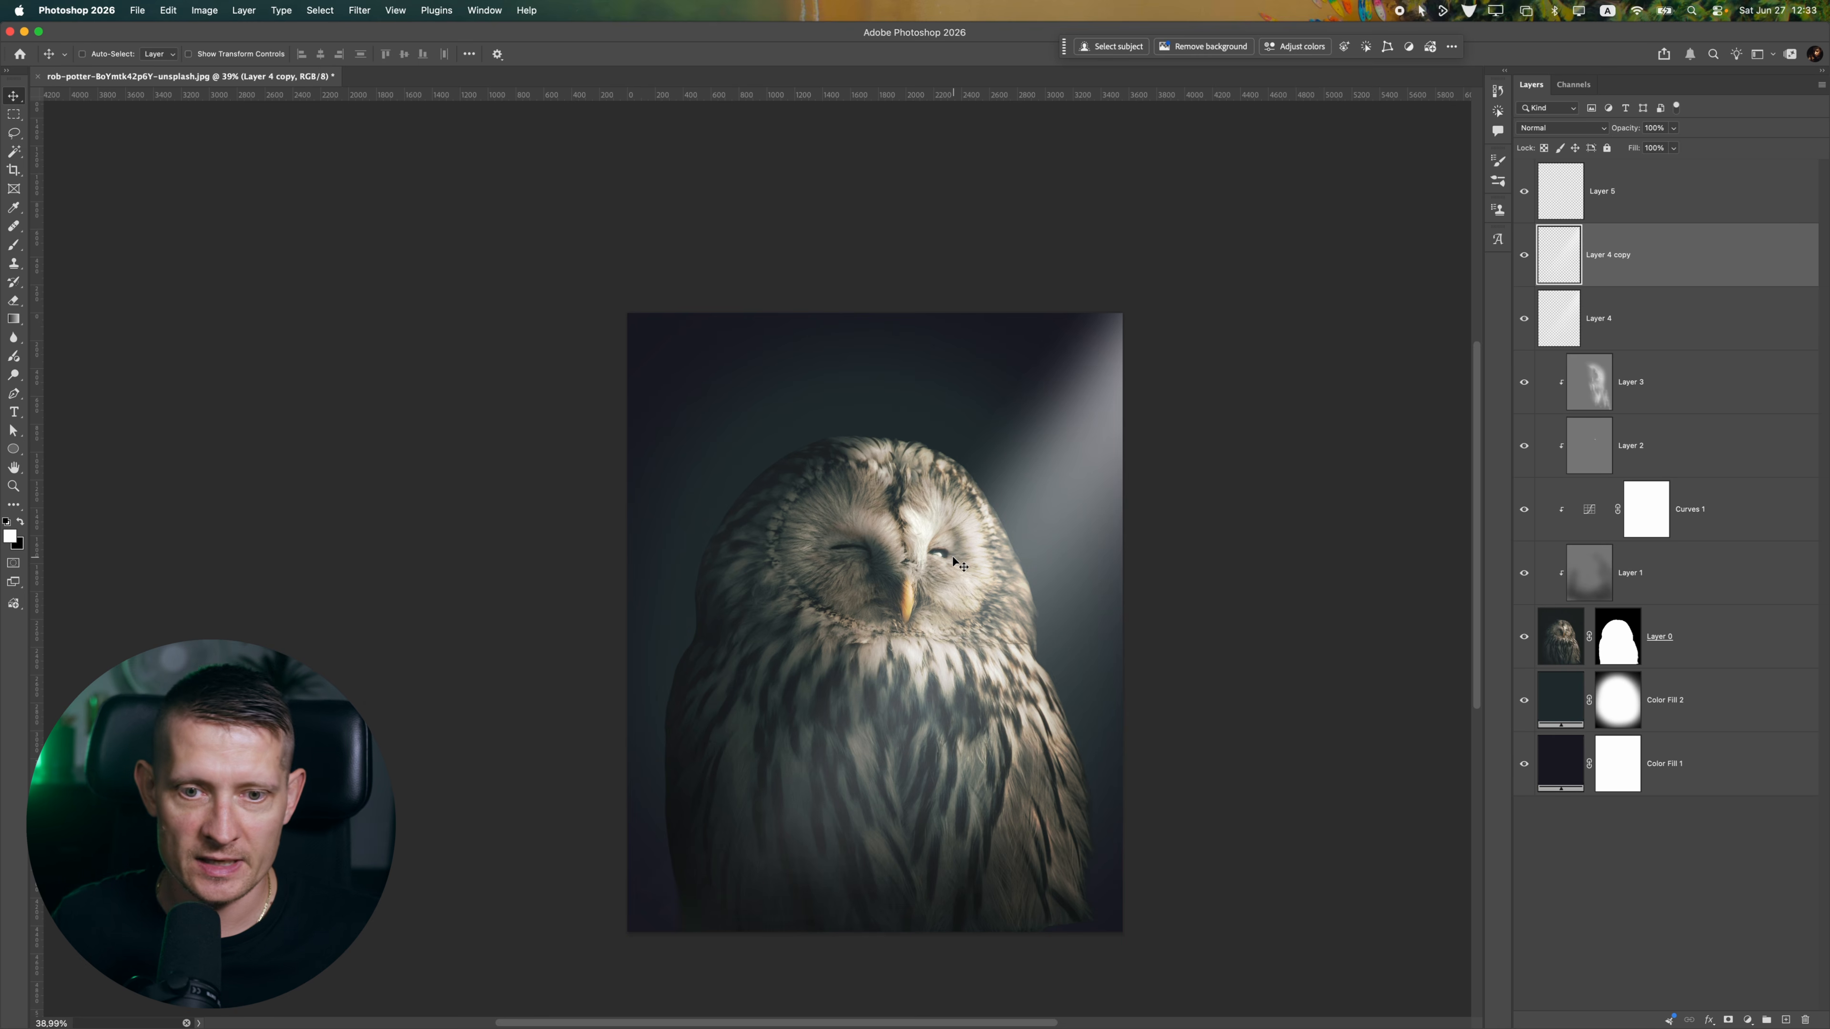
left_click_drag(952, 557, 1141, 406)
scroll(1083, 445, "down", 5)
scroll(1083, 447, "up", 5)
Try more and less saturated dark teal shades, such as #142a30, for the Color Fill 2 background glow
left_click(1558, 700)
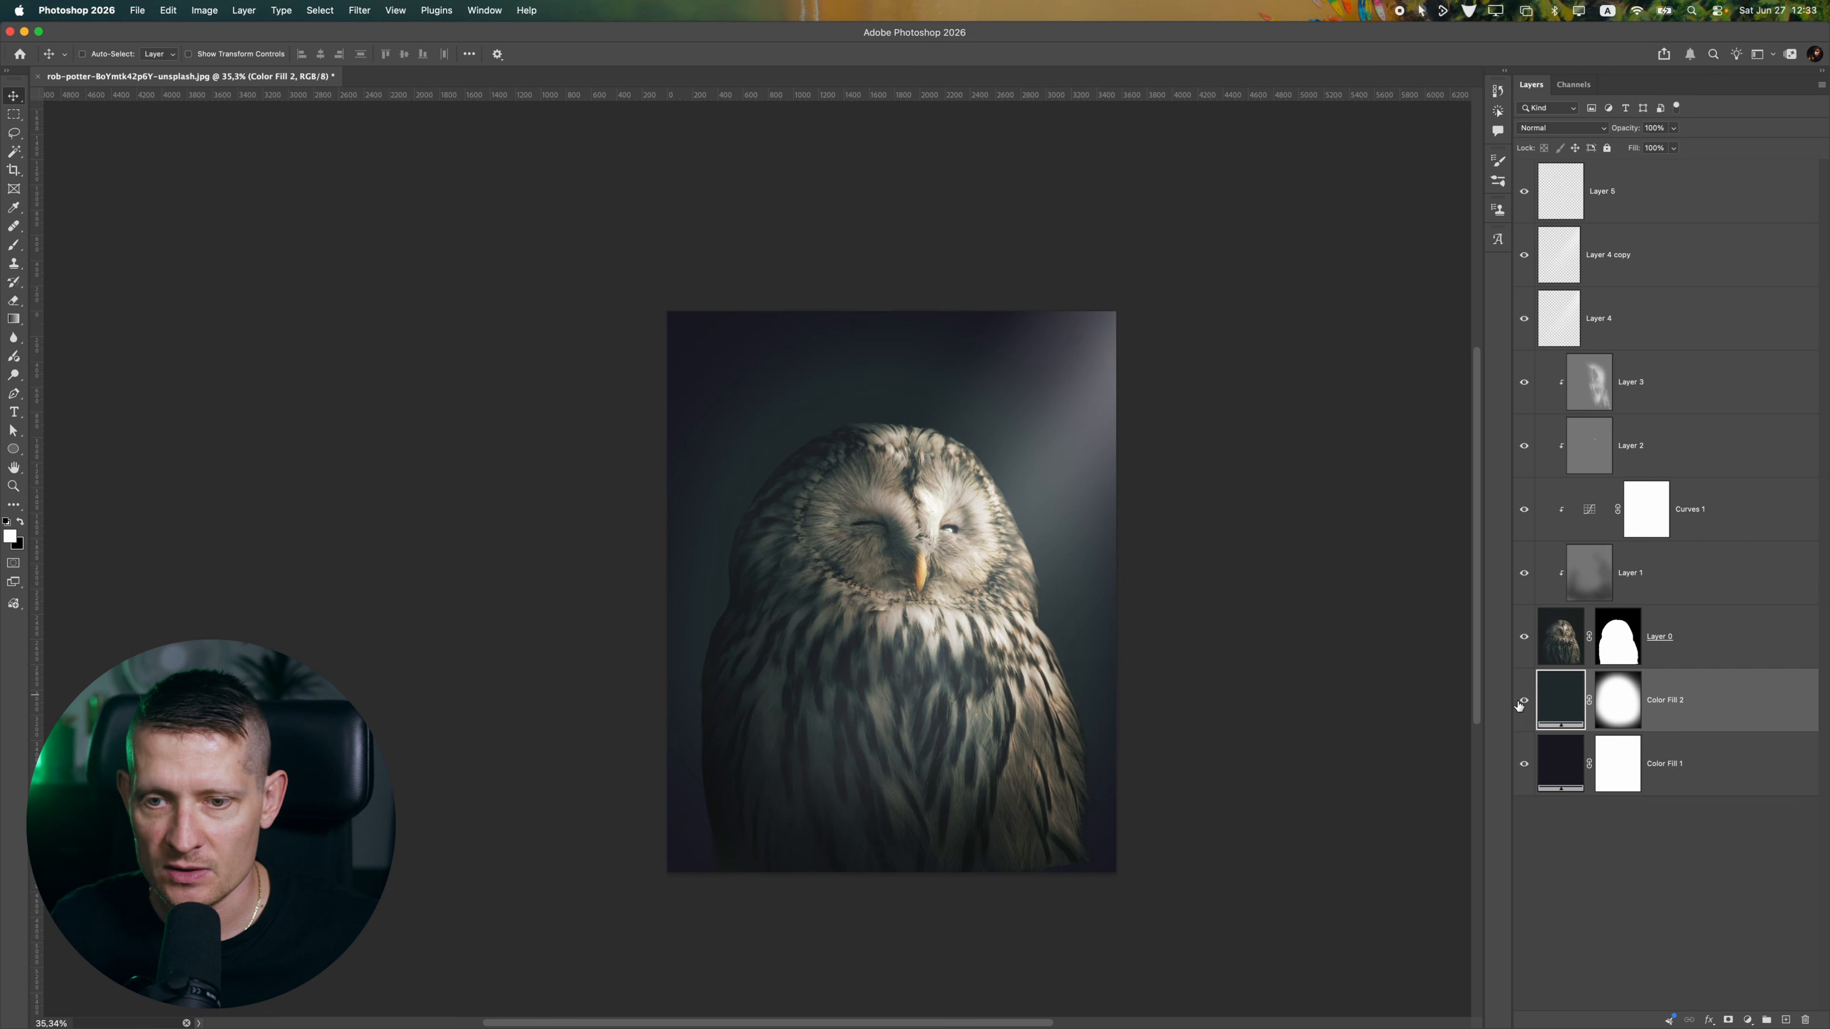
left_click(1523, 700)
left_click(1524, 700)
double_click(1562, 706)
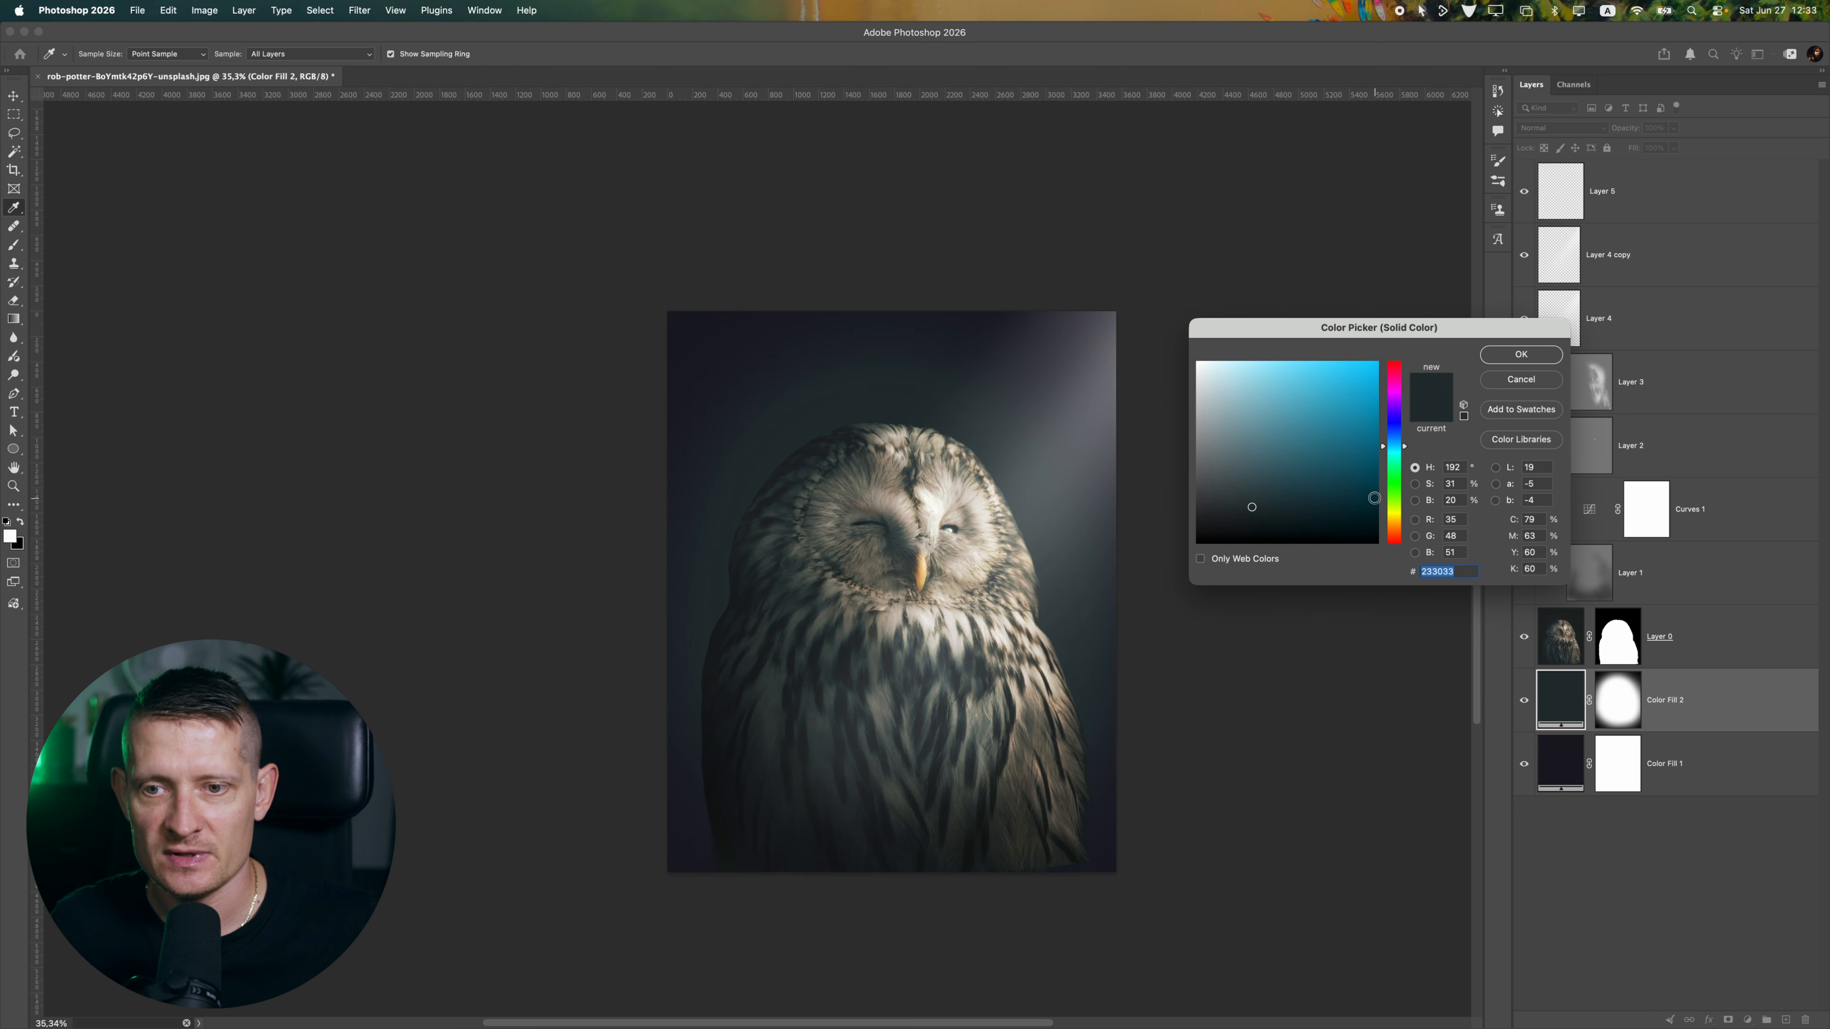
mouse_move(1288, 474)
left_mouse_down()
mouse_move(1242, 474)
mouse_move(1270, 495)
mouse_move(1228, 508)
mouse_move(1288, 505)
left_mouse_up()
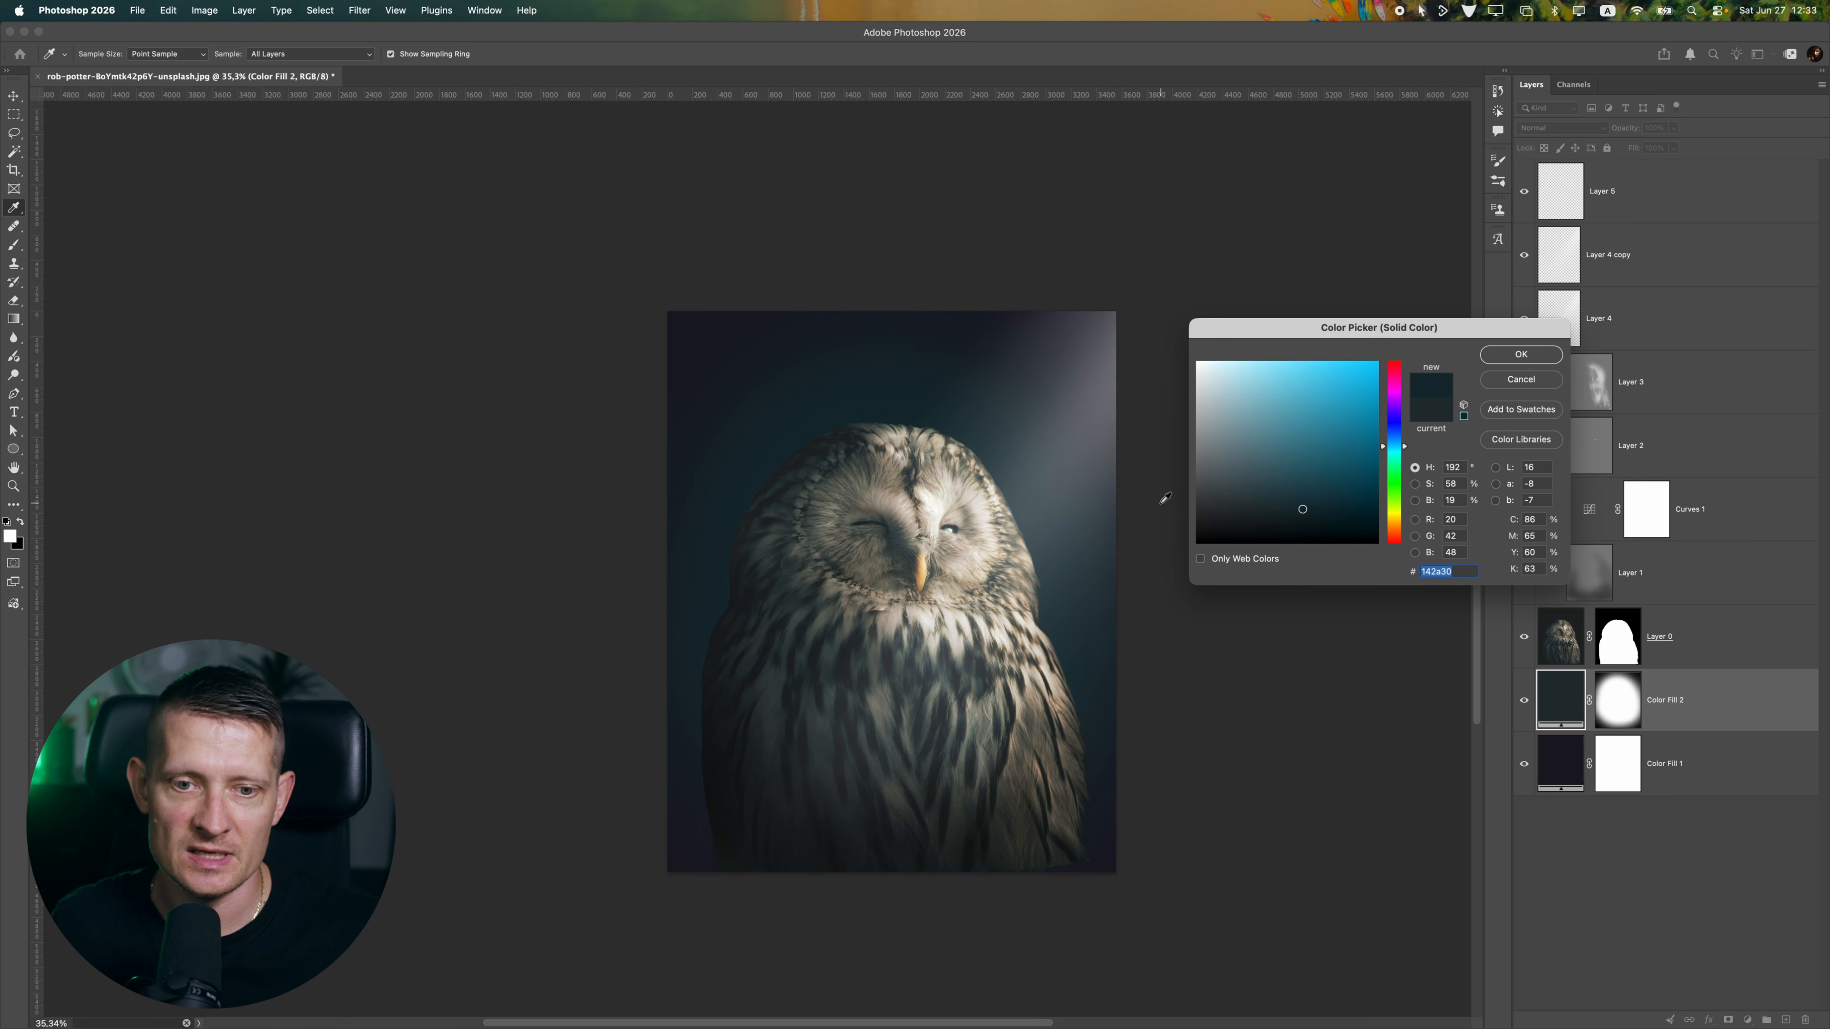
key("Return")
double_click(1575, 711)
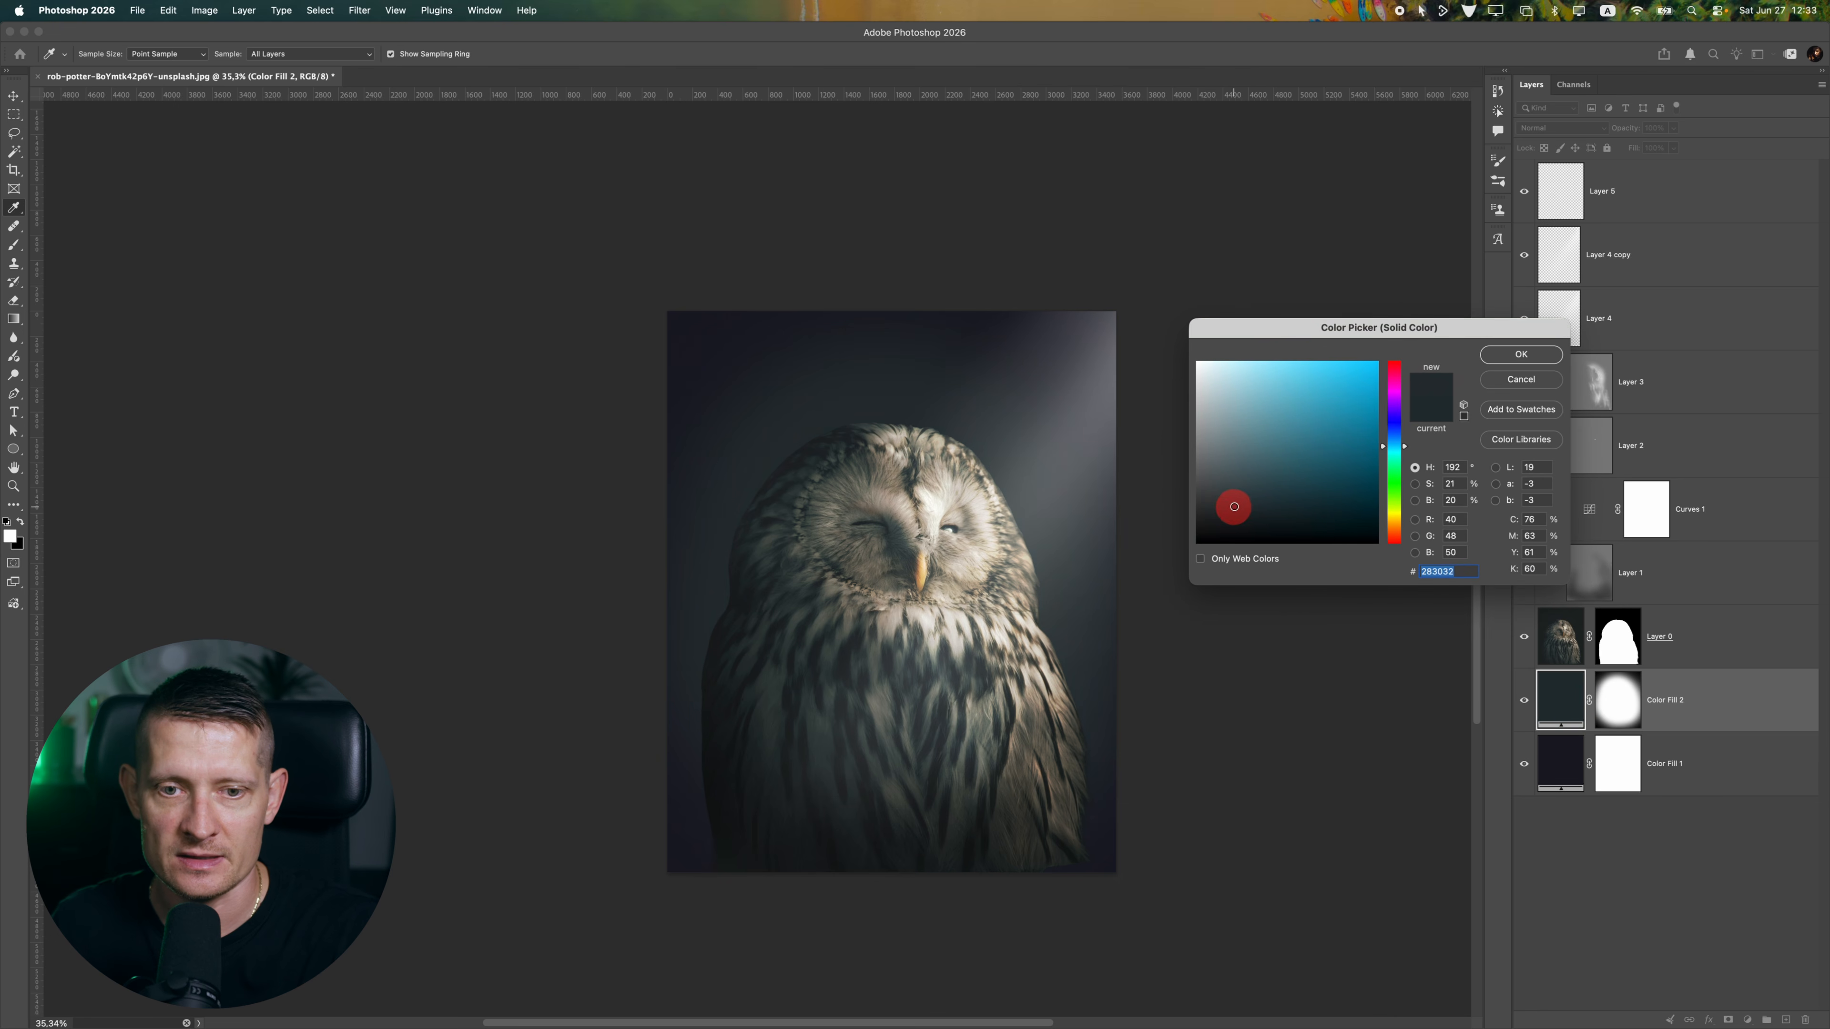
mouse_move(1255, 497)
left_mouse_down()
mouse_move(1196, 536)
mouse_move(1231, 504)
mouse_move(1369, 475)
mouse_move(1269, 489)
left_mouse_up()
key("Return")
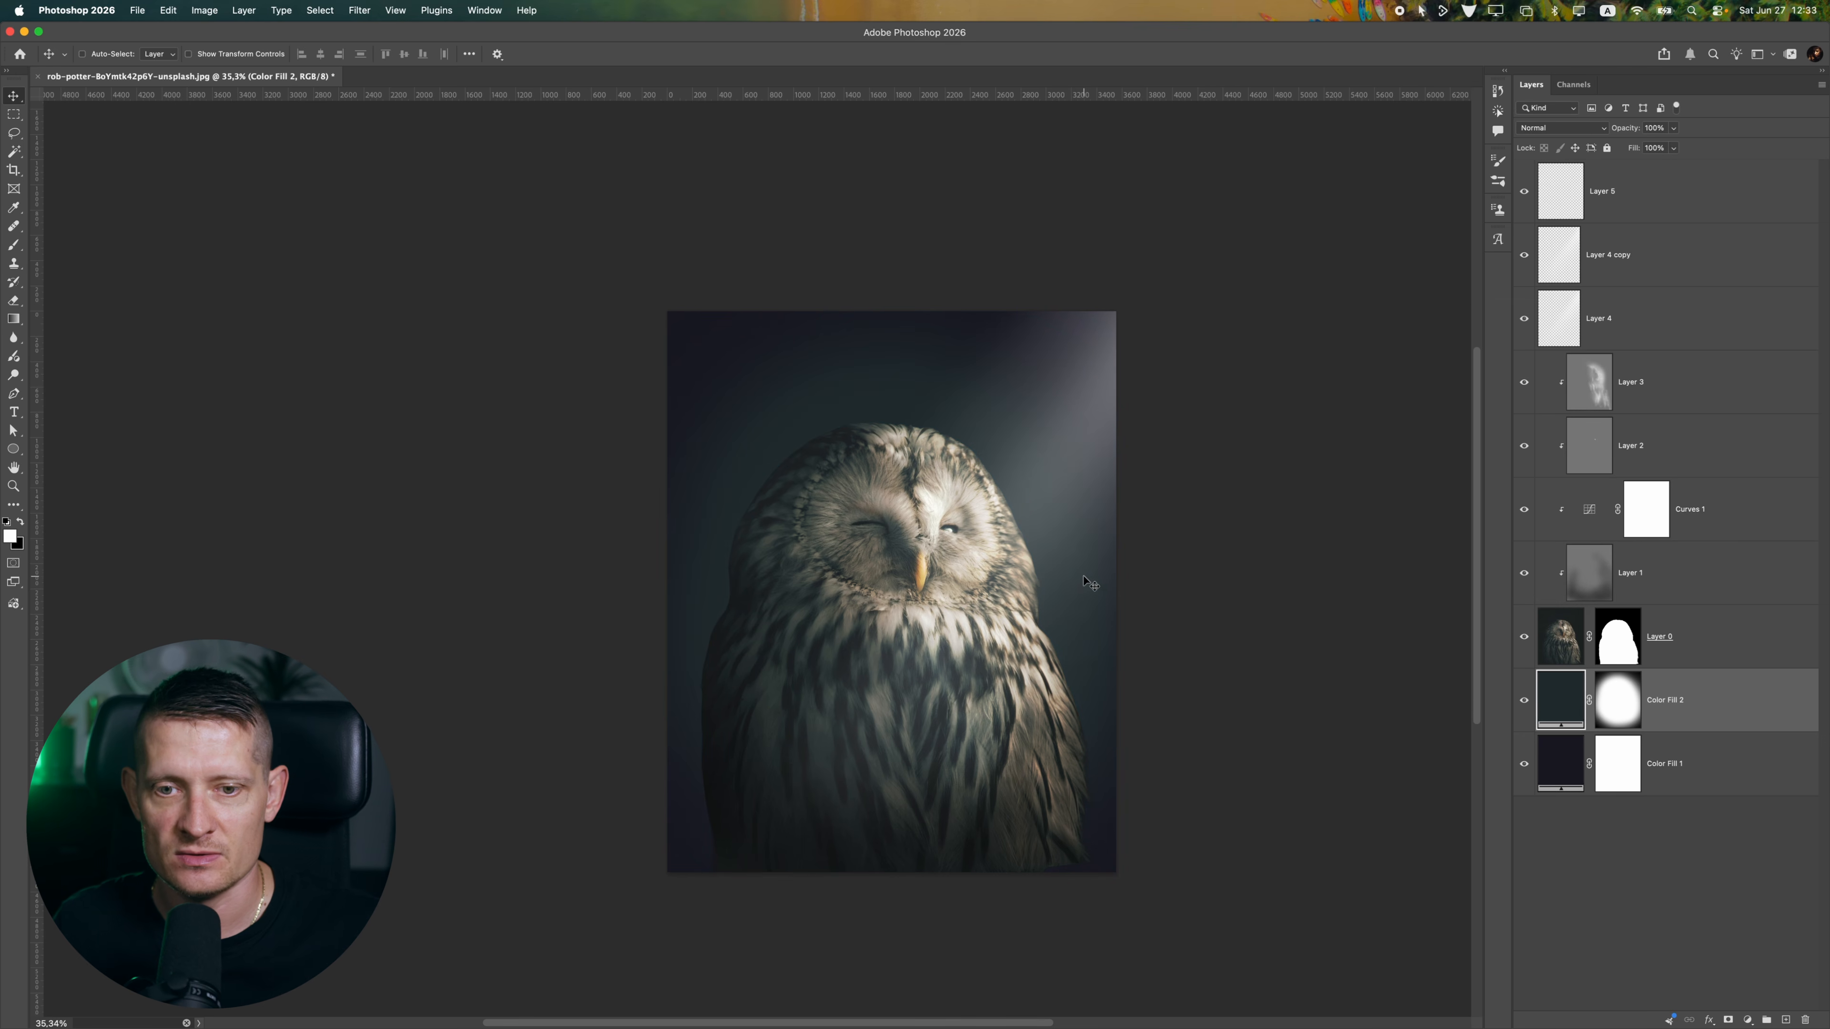
Set the Color Fill 2 background glow to a muted dark teal around #263032
double_click(1539, 704)
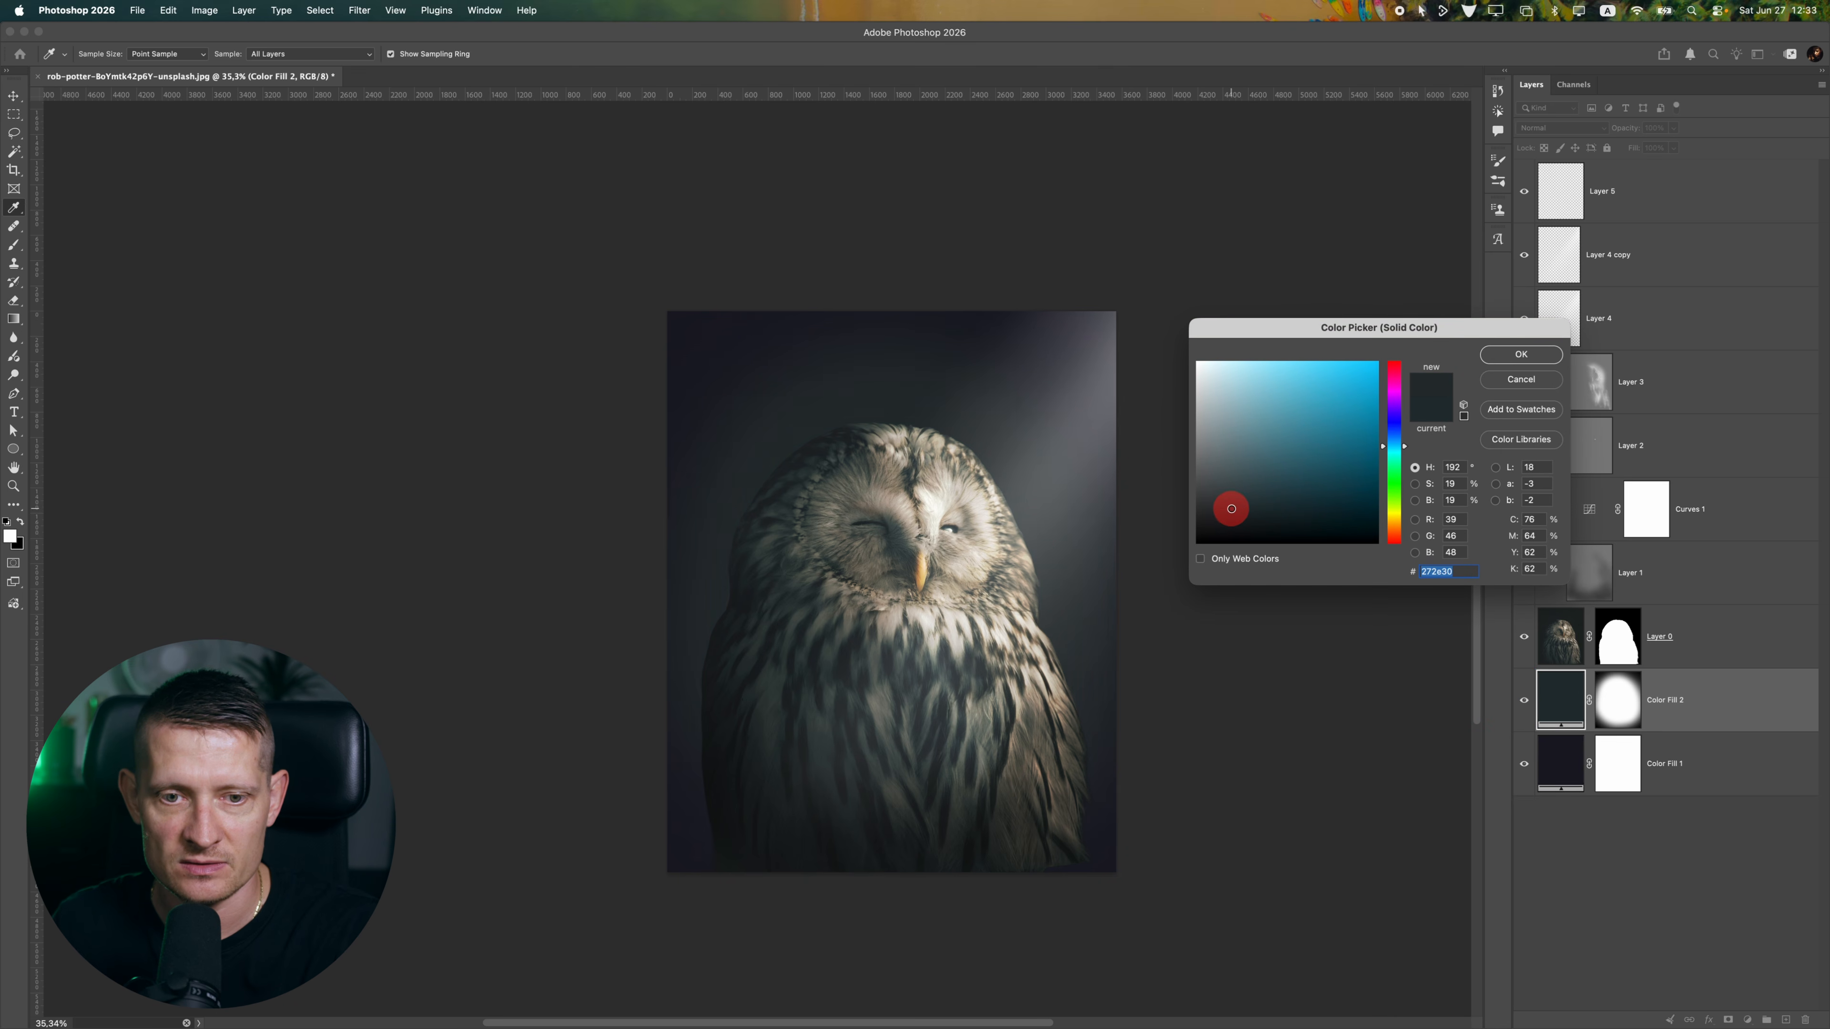
left_click_drag(1233, 510, 1242, 503)
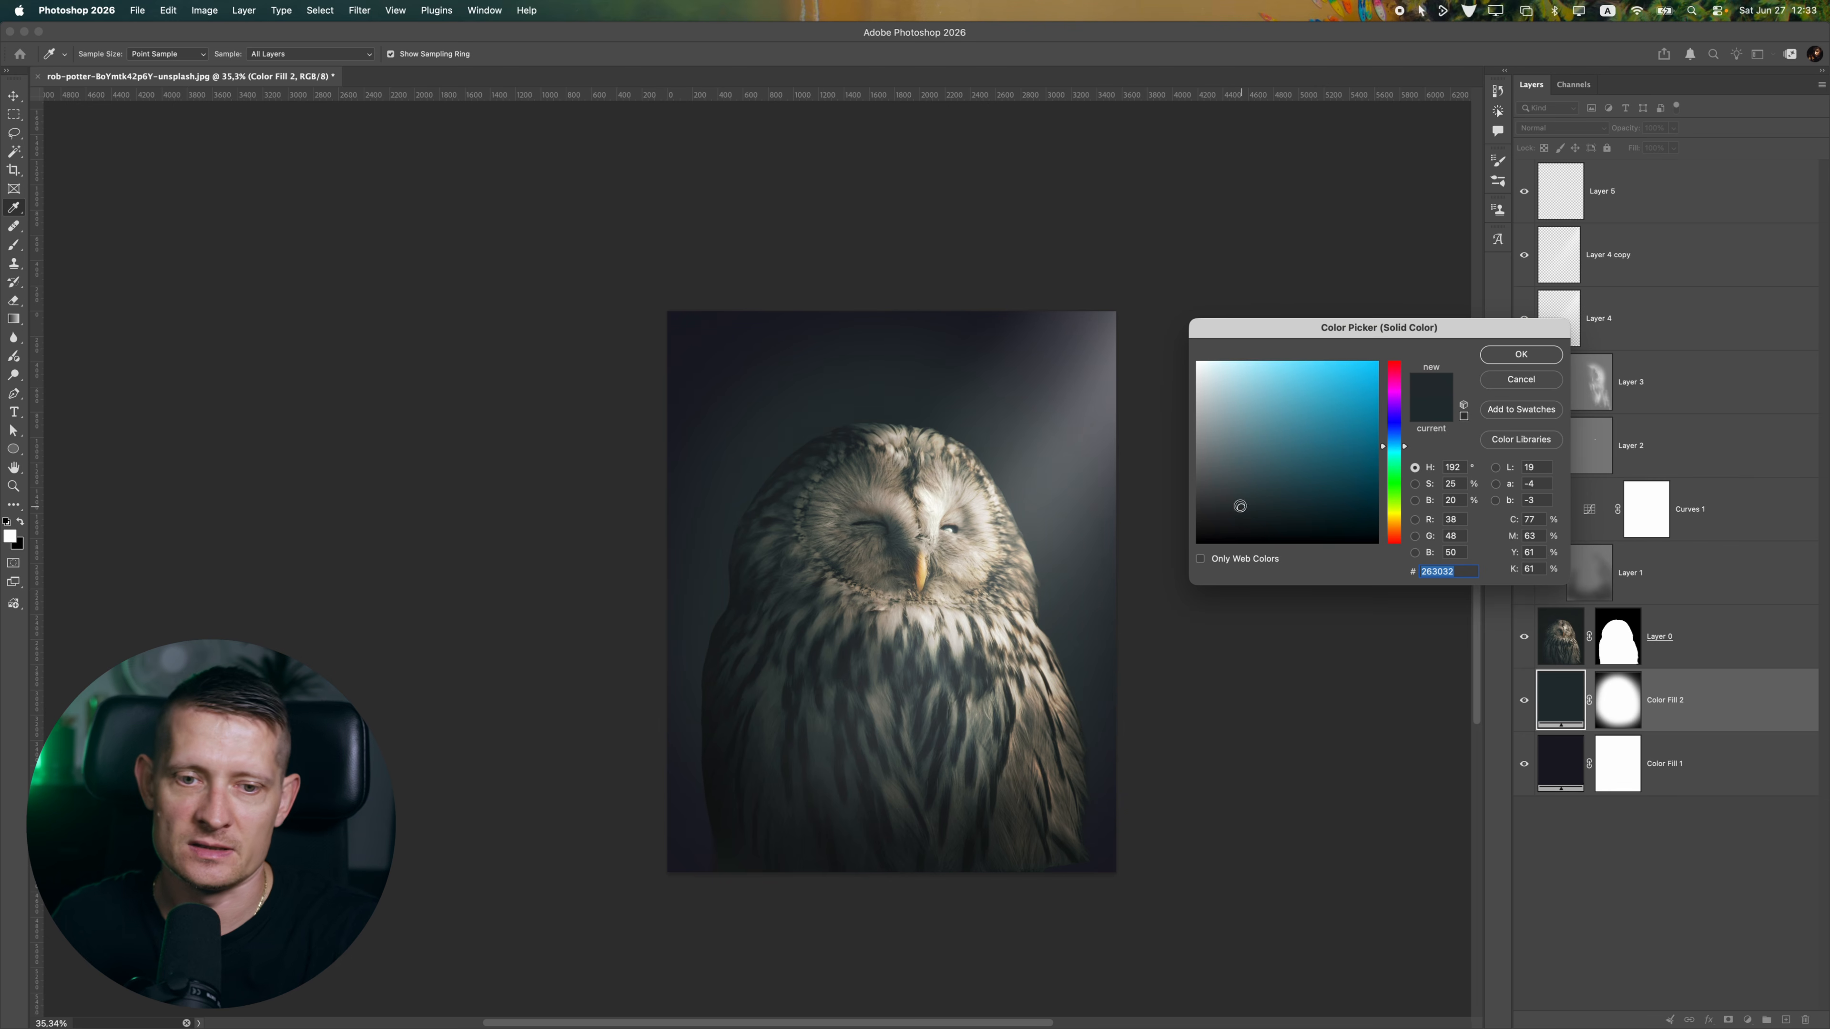
key("Return")
scroll(843, 619, "down", 4)
scroll(843, 619, "up", 4)
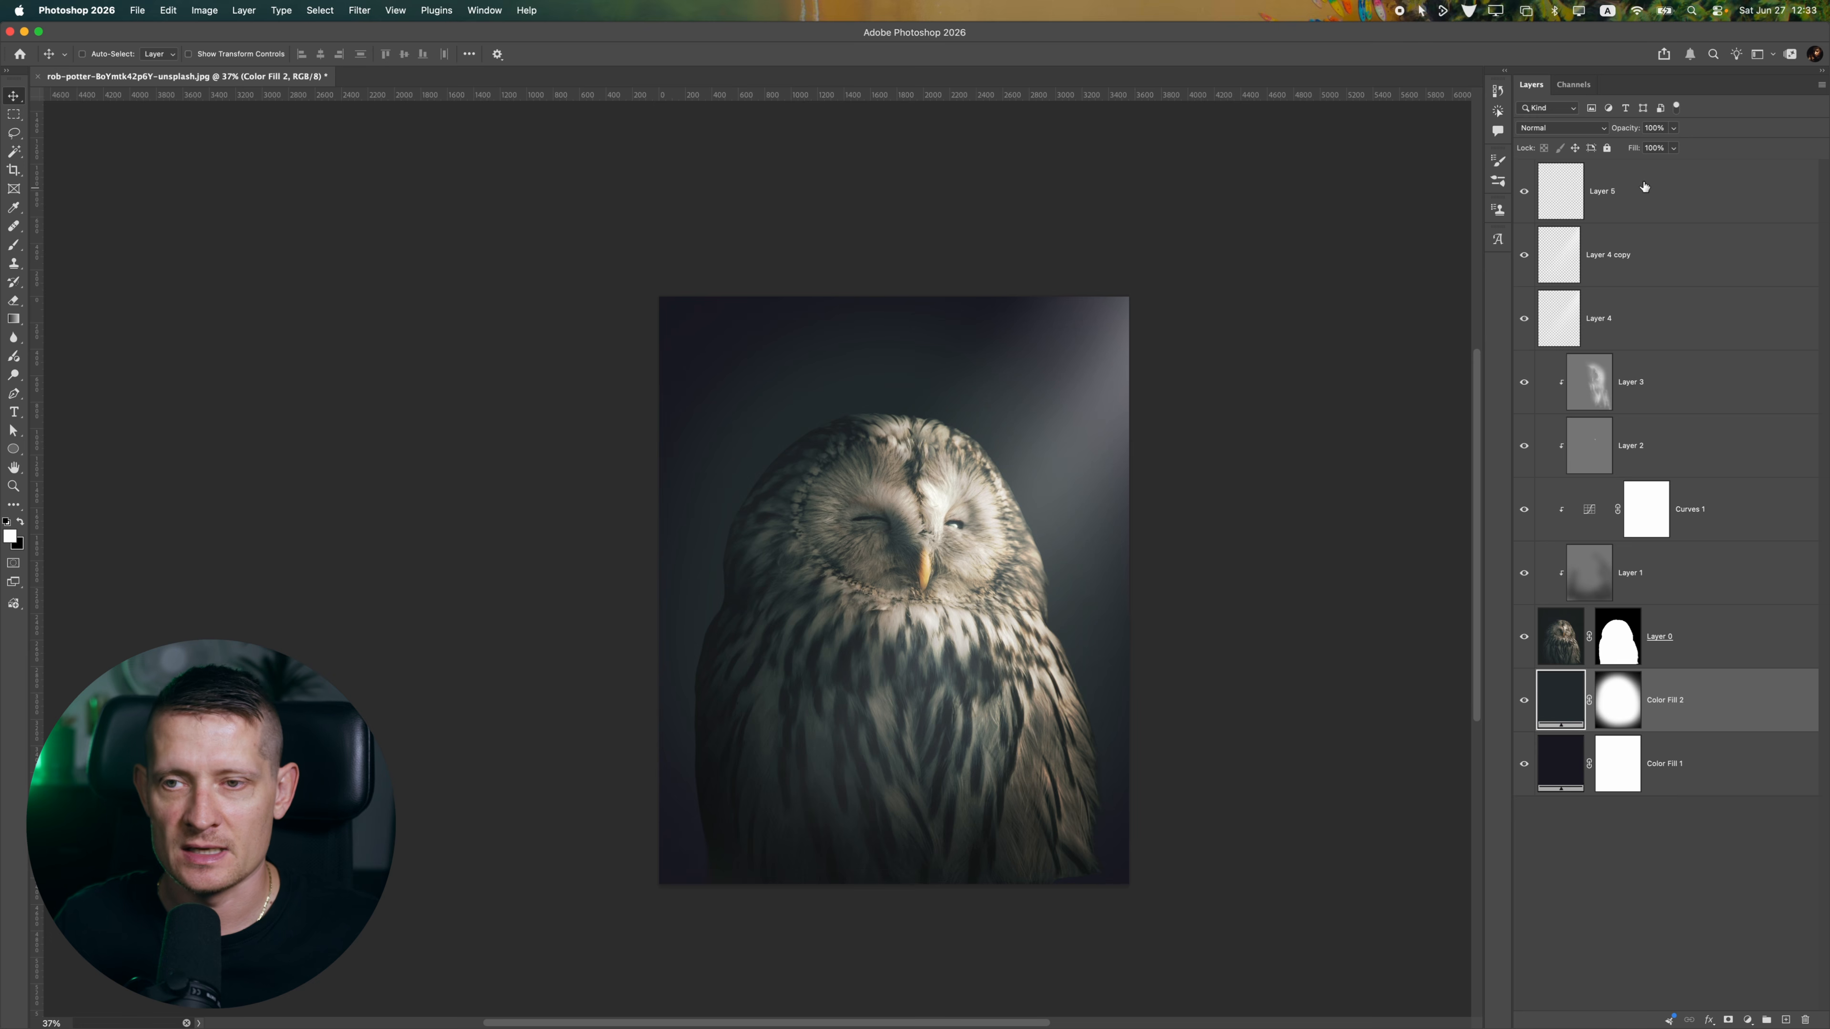
Add a new layer above Layer 5 and sample the dark background beside the owl, #20252c, as the foreground color
left_click(1671, 193)
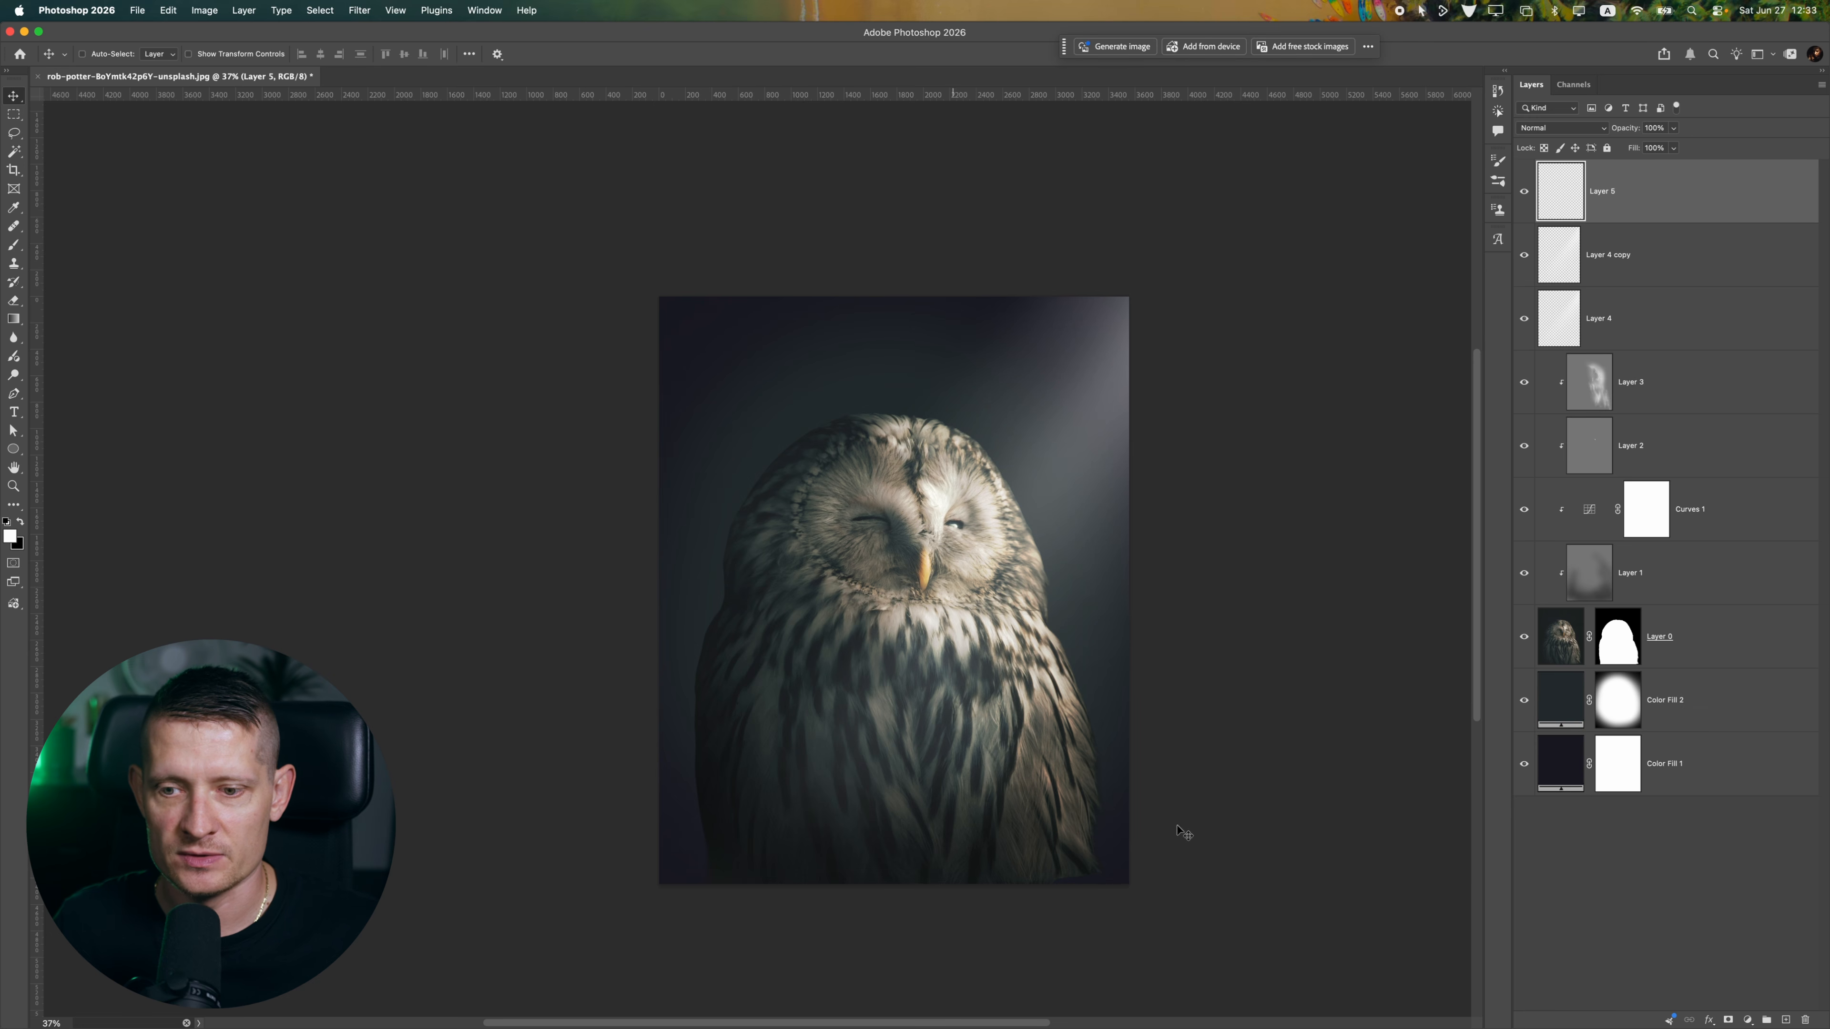
left_click(1783, 1020)
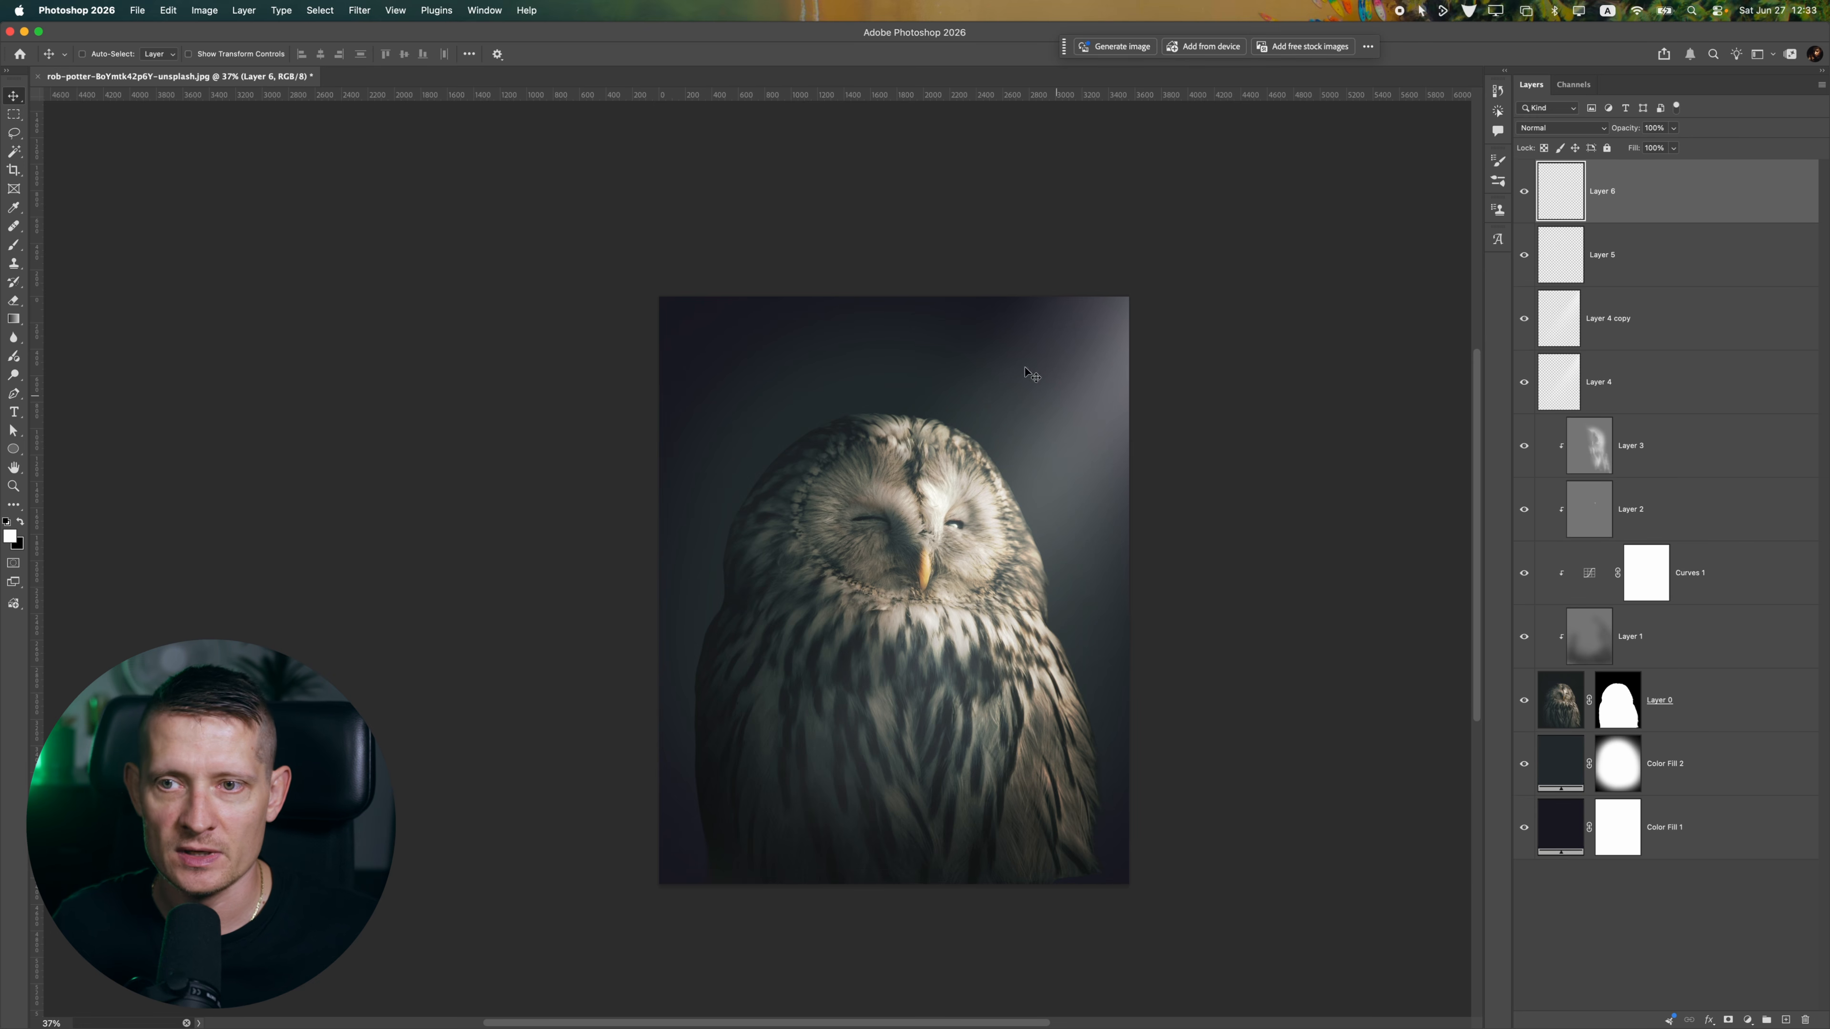
left_click(13, 244)
mouse_move(592, 612)
left_mouse_down()
mouse_move(1245, 858)
mouse_move(1245, 840)
left_mouse_up()
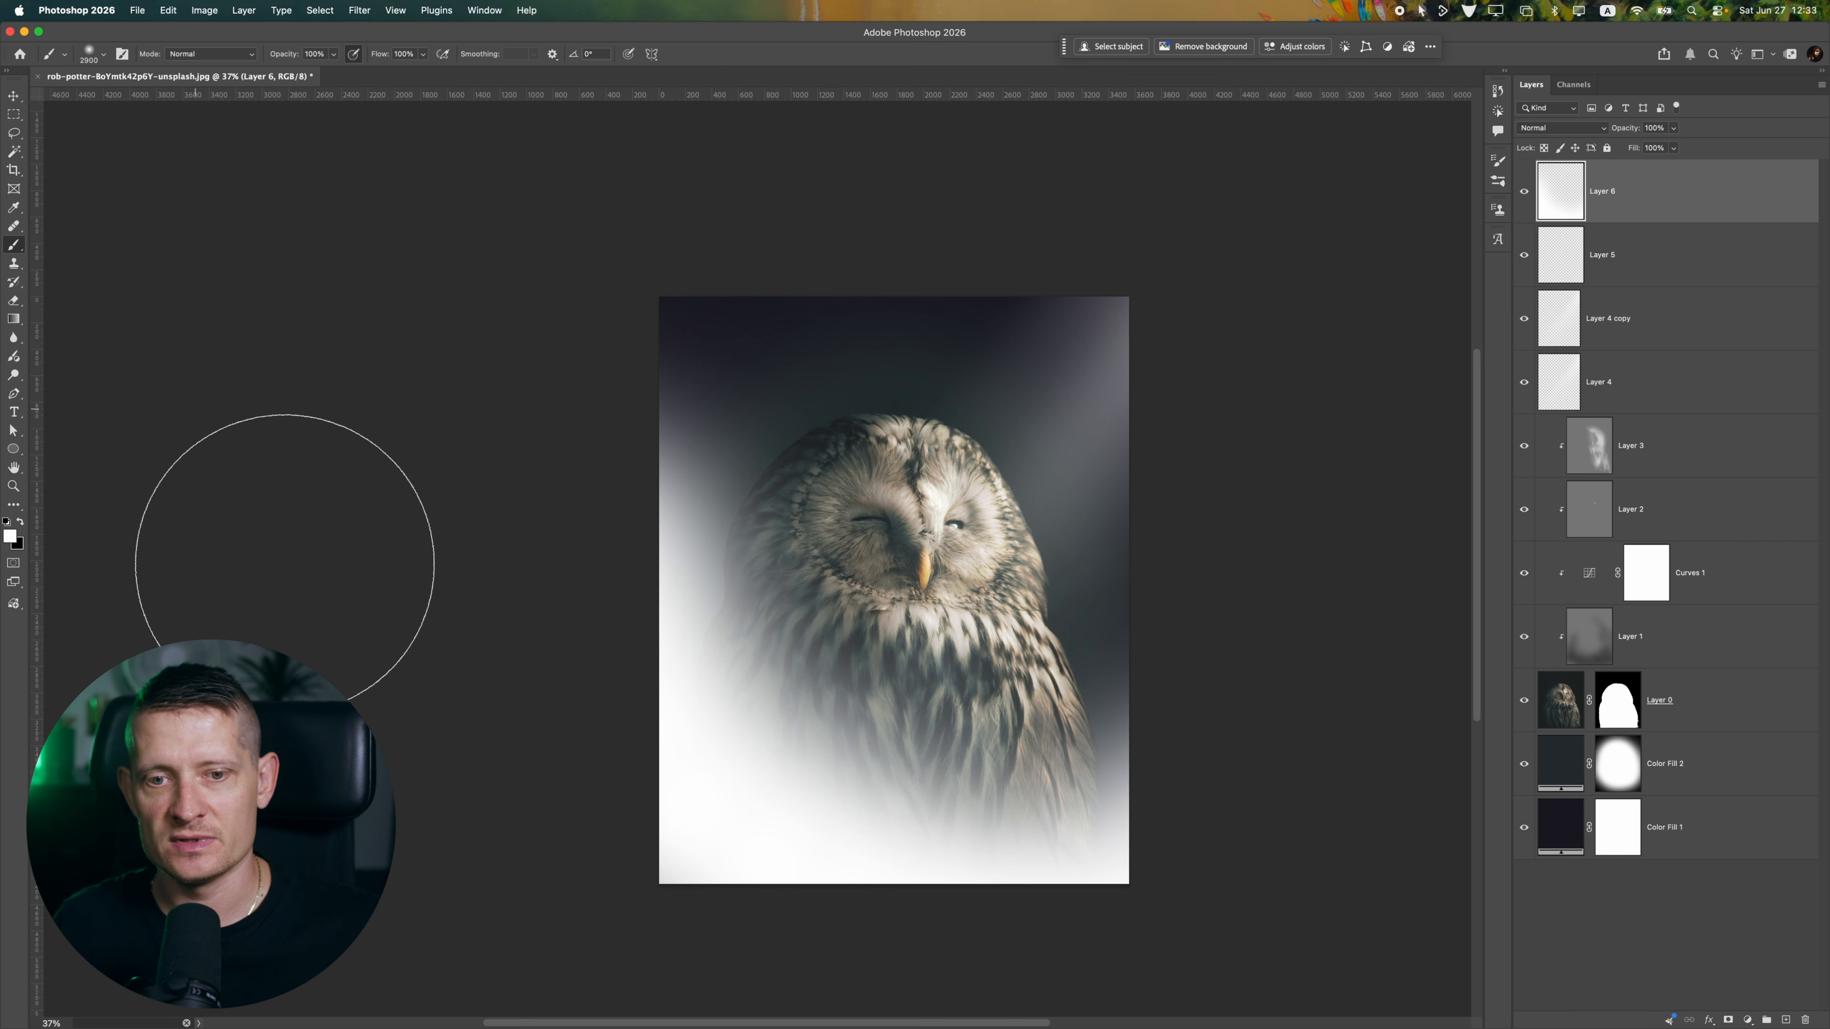
key("super+z")
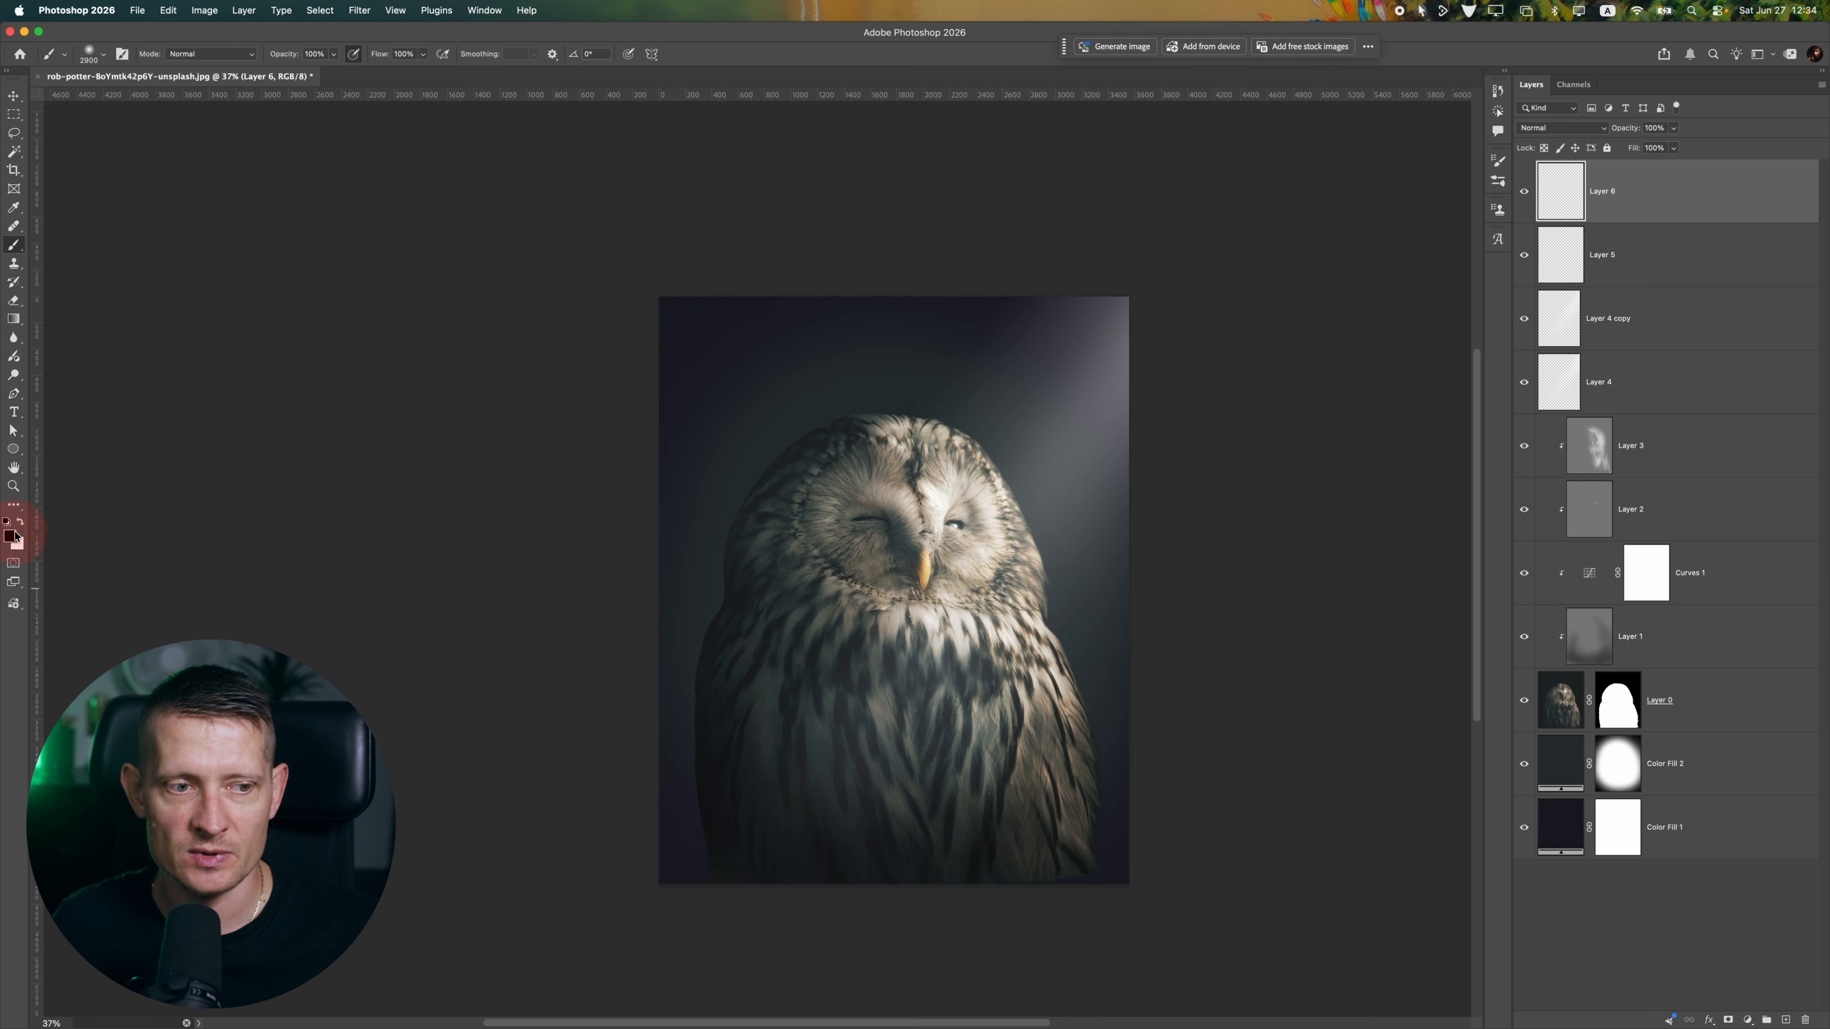
left_click(12, 536)
left_click(665, 577)
left_click(677, 511)
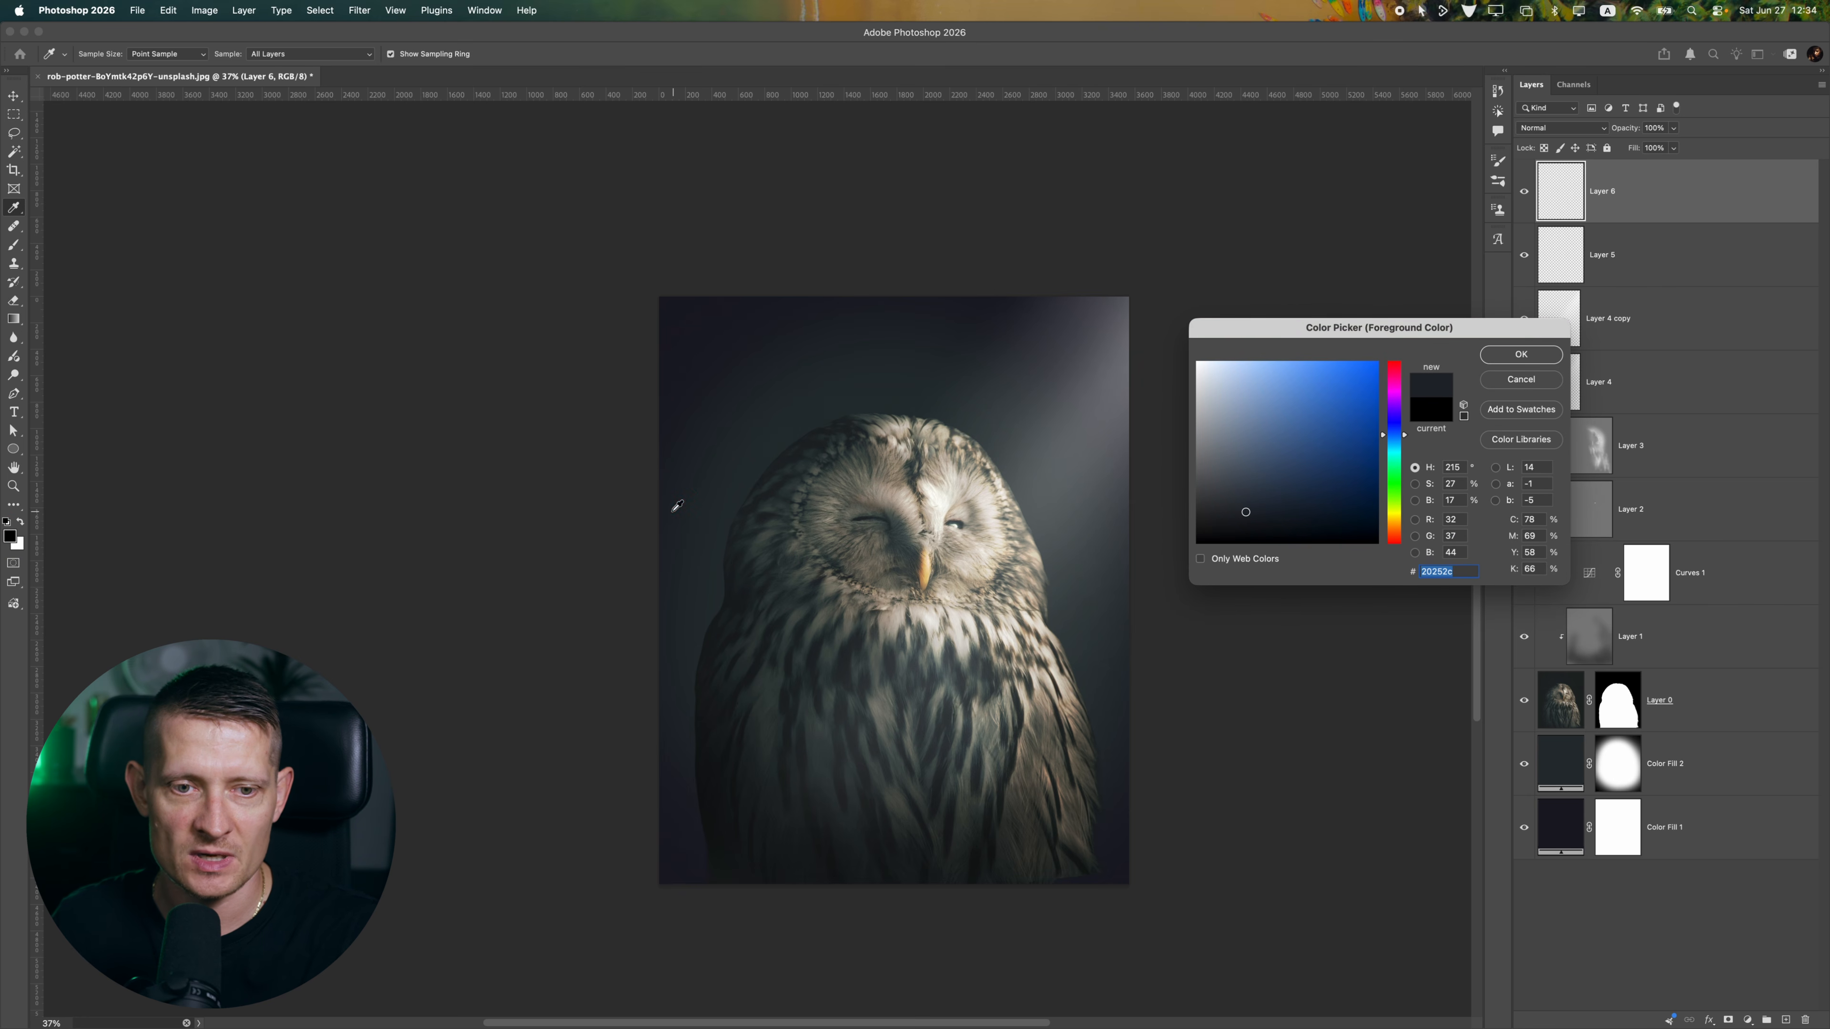
key("Return")
Try full-flow strokes of the dark color across the owl's lower body and the image's bottom edge
mouse_move(530, 625)
left_mouse_down()
mouse_move(1115, 965)
mouse_move(1296, 890)
left_mouse_up()
key("super+z")
left_click_drag(444, 692, 1377, 880)
scroll(1338, 937, "down", 3)
key("bracketright")
key("super+z")
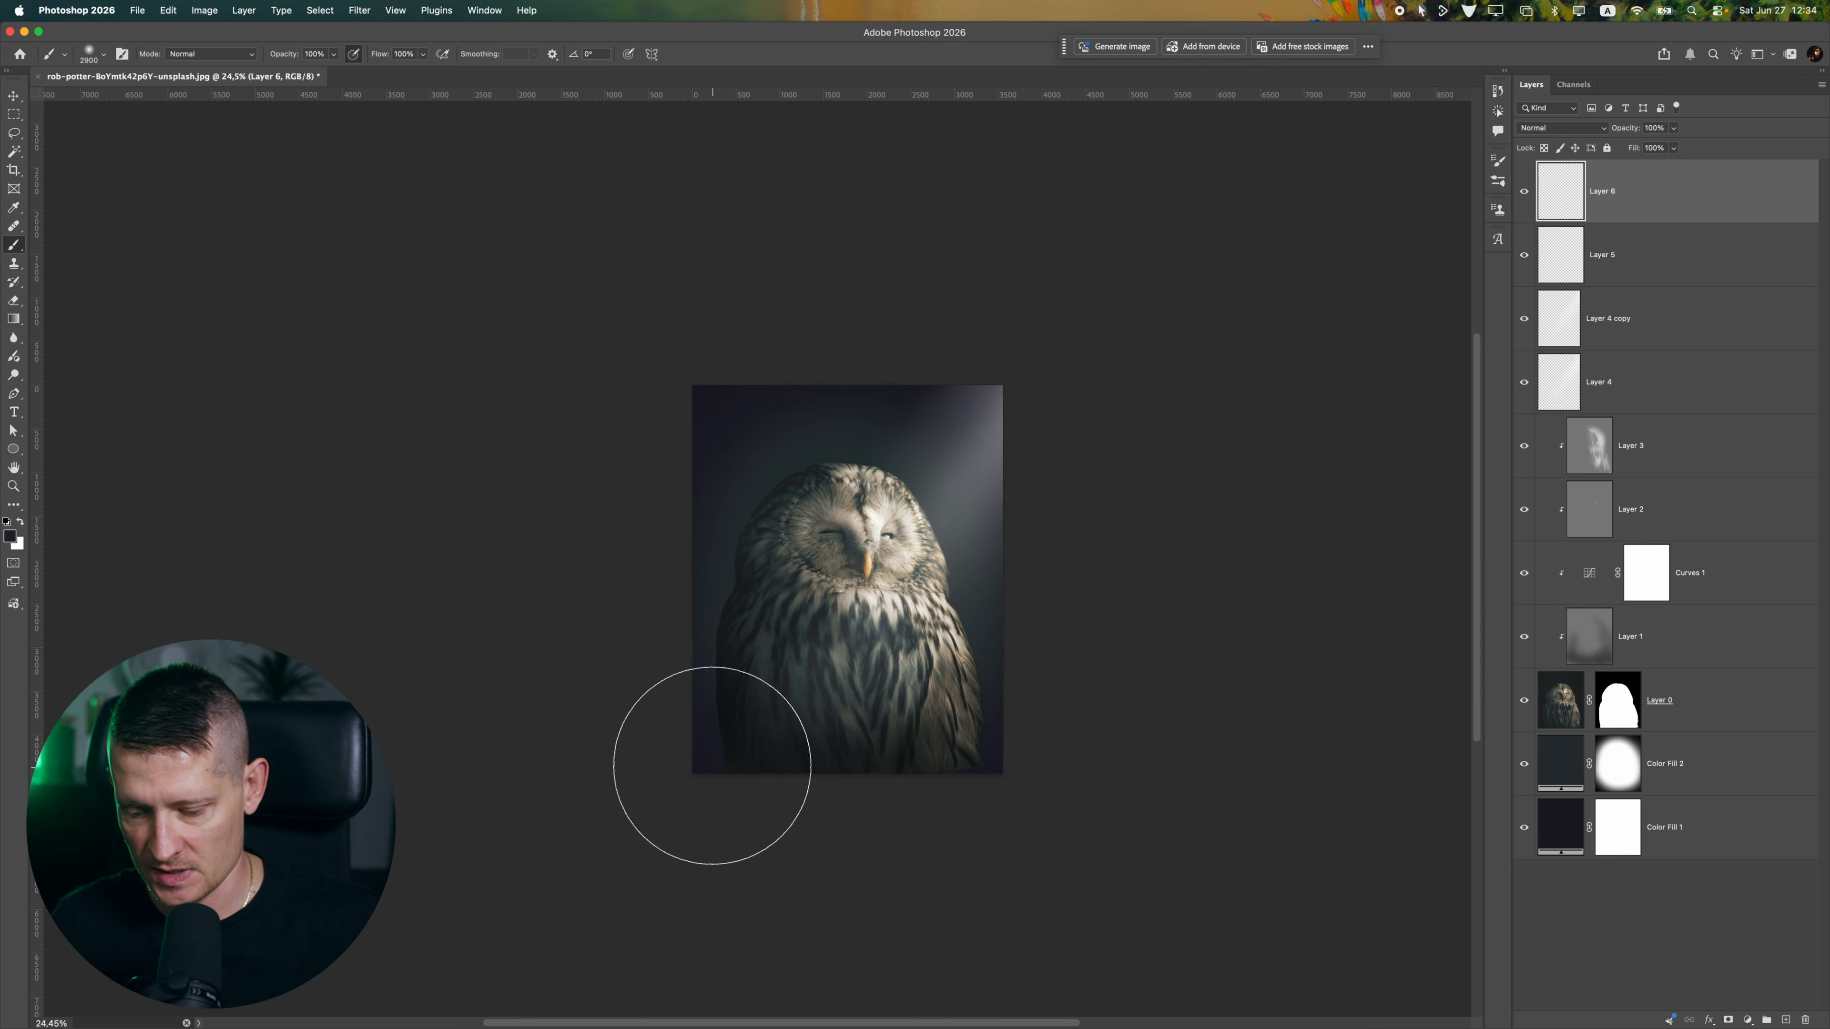
Paint a soft dark fade over the owl's lower-left side and base on Layer 6 with a 3300 px brush at 34% flow
key("bracketright")
key("bracketright")
key("bracketright")
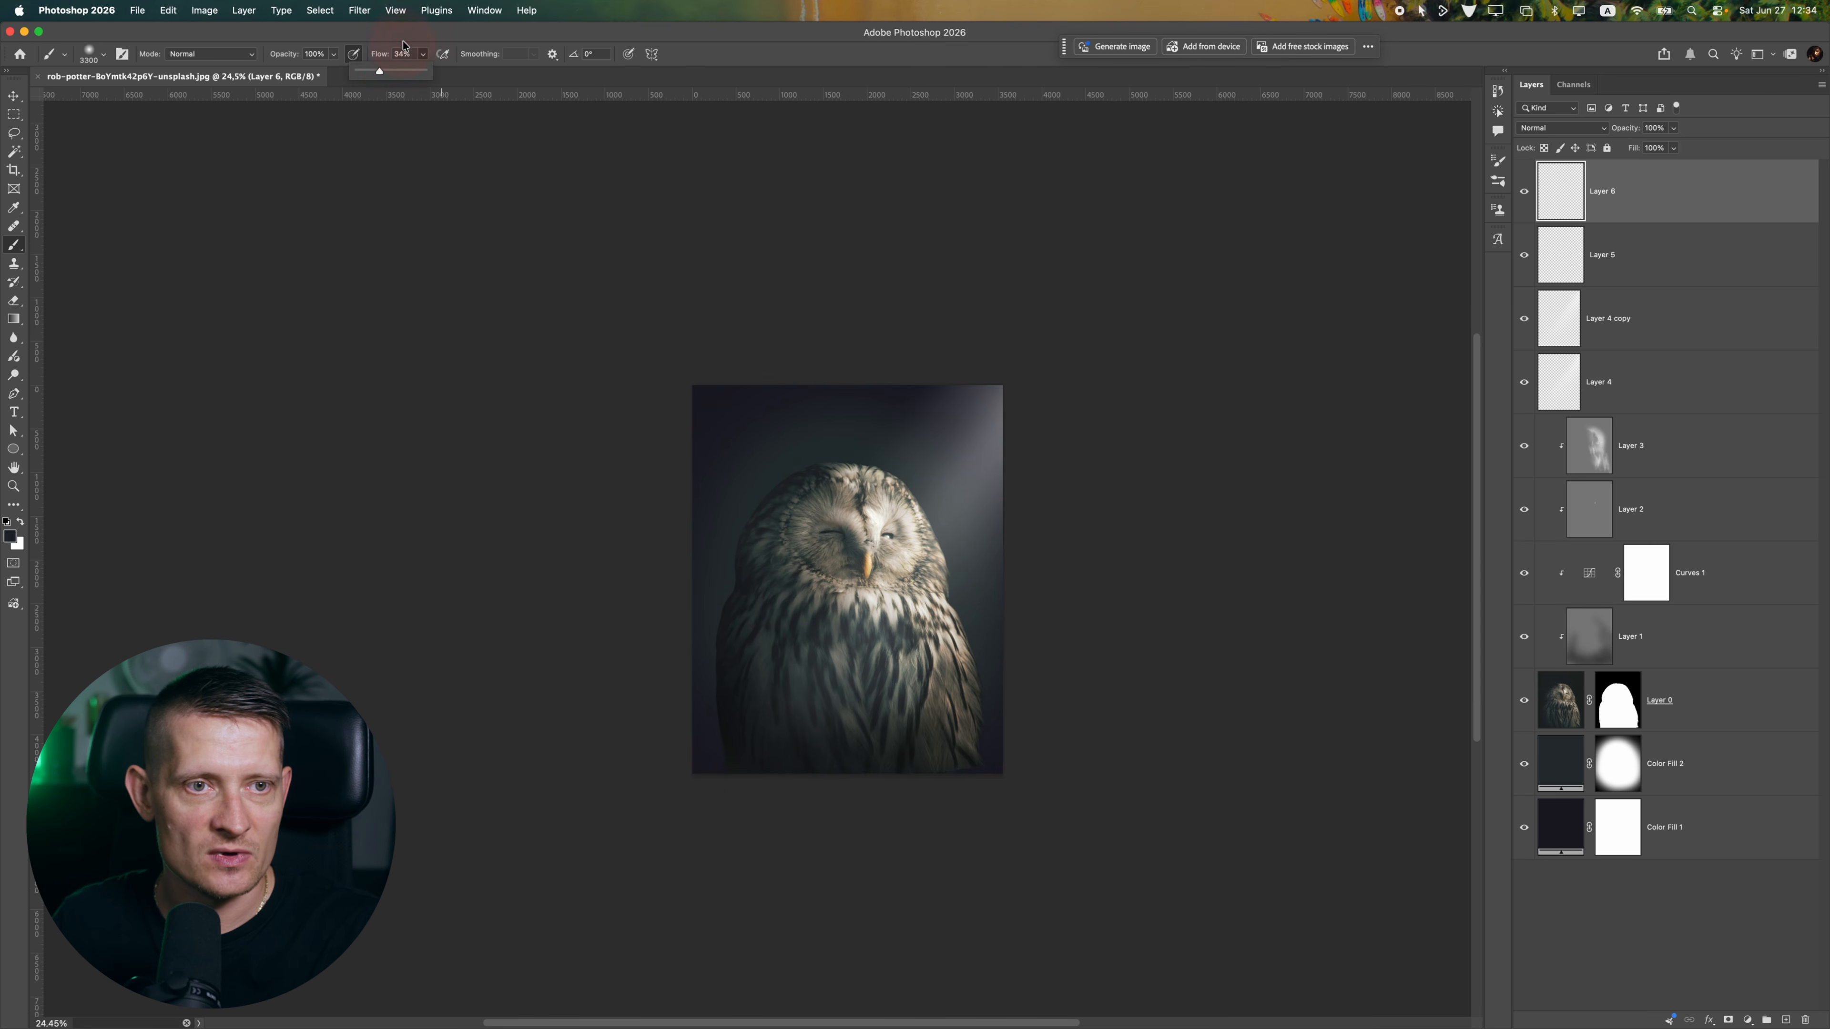
left_click_drag(498, 617, 1207, 924)
mouse_move(1206, 924)
left_mouse_down()
mouse_move(849, 837)
mouse_move(452, 568)
left_mouse_up()
left_click_drag(586, 730, 1282, 944)
mouse_move(1282, 944)
left_mouse_down()
mouse_move(888, 913)
mouse_move(1214, 732)
left_mouse_up()
left_click_drag(663, 844, 1178, 741)
scroll(1082, 785, "down", 8)
scroll(850, 681, "up", 5)
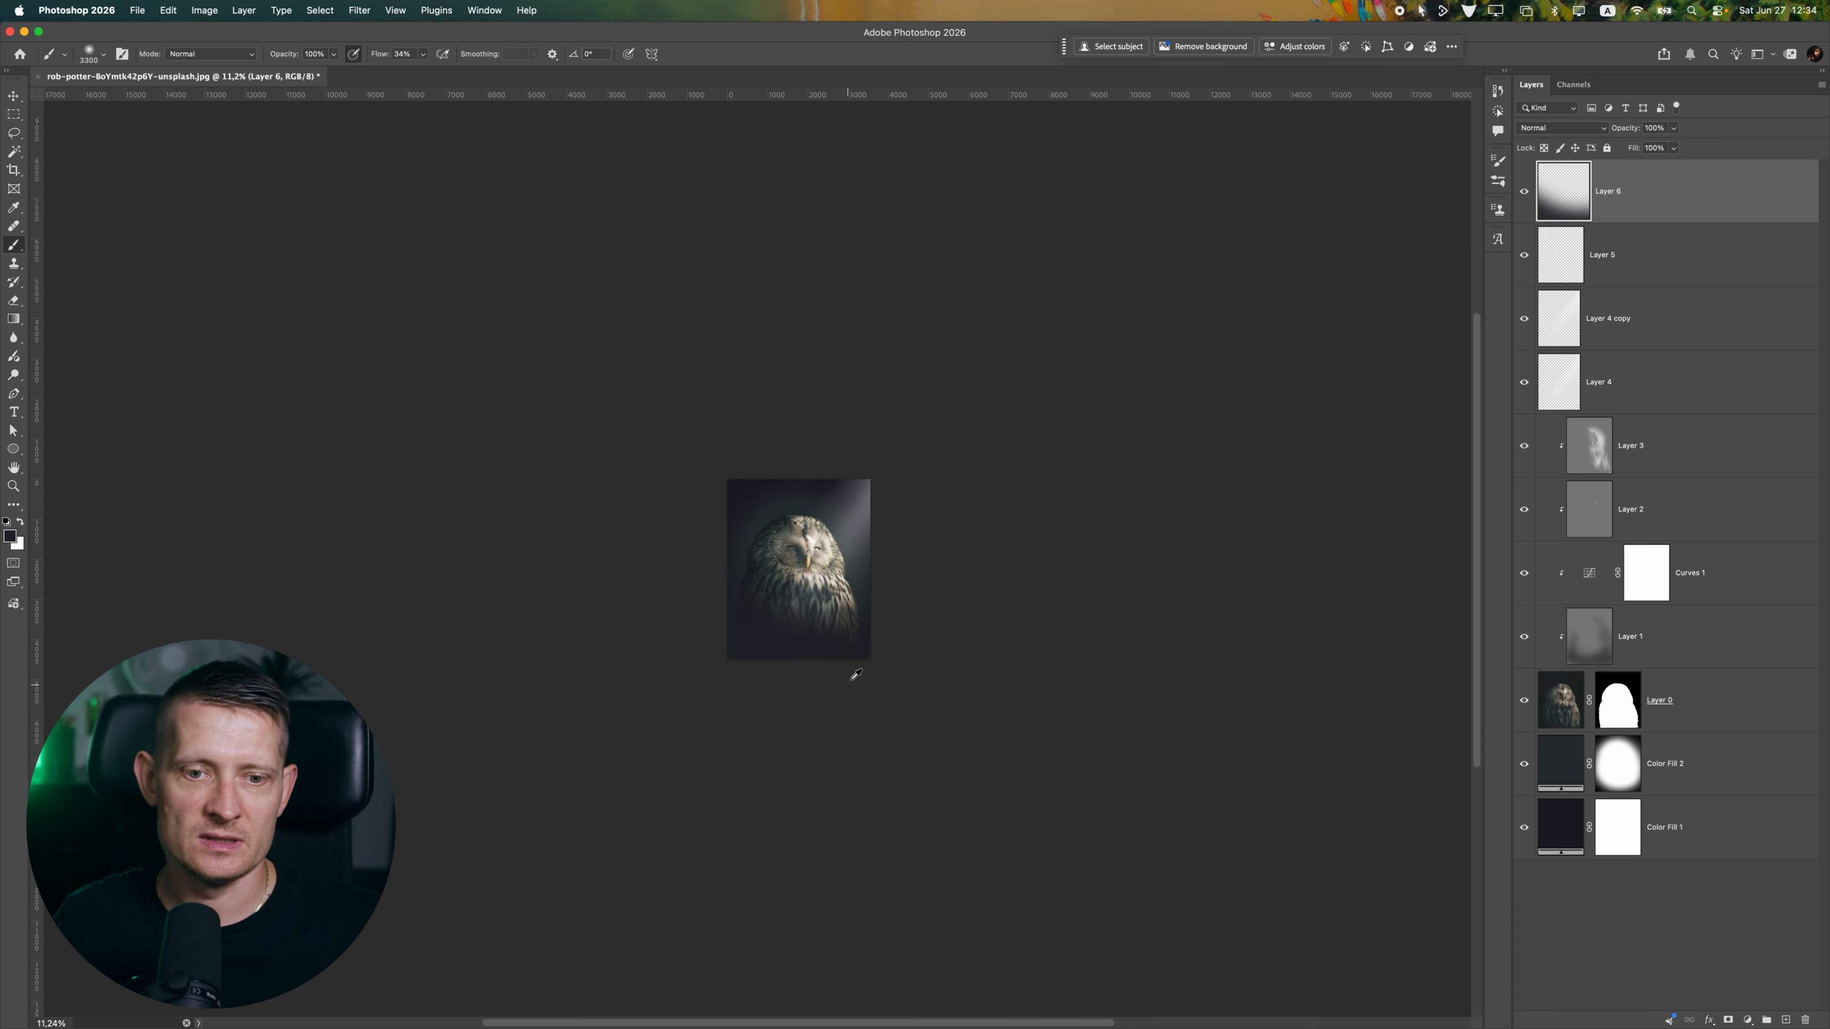
scroll(853, 705, "up", 4)
left_click(586, 720)
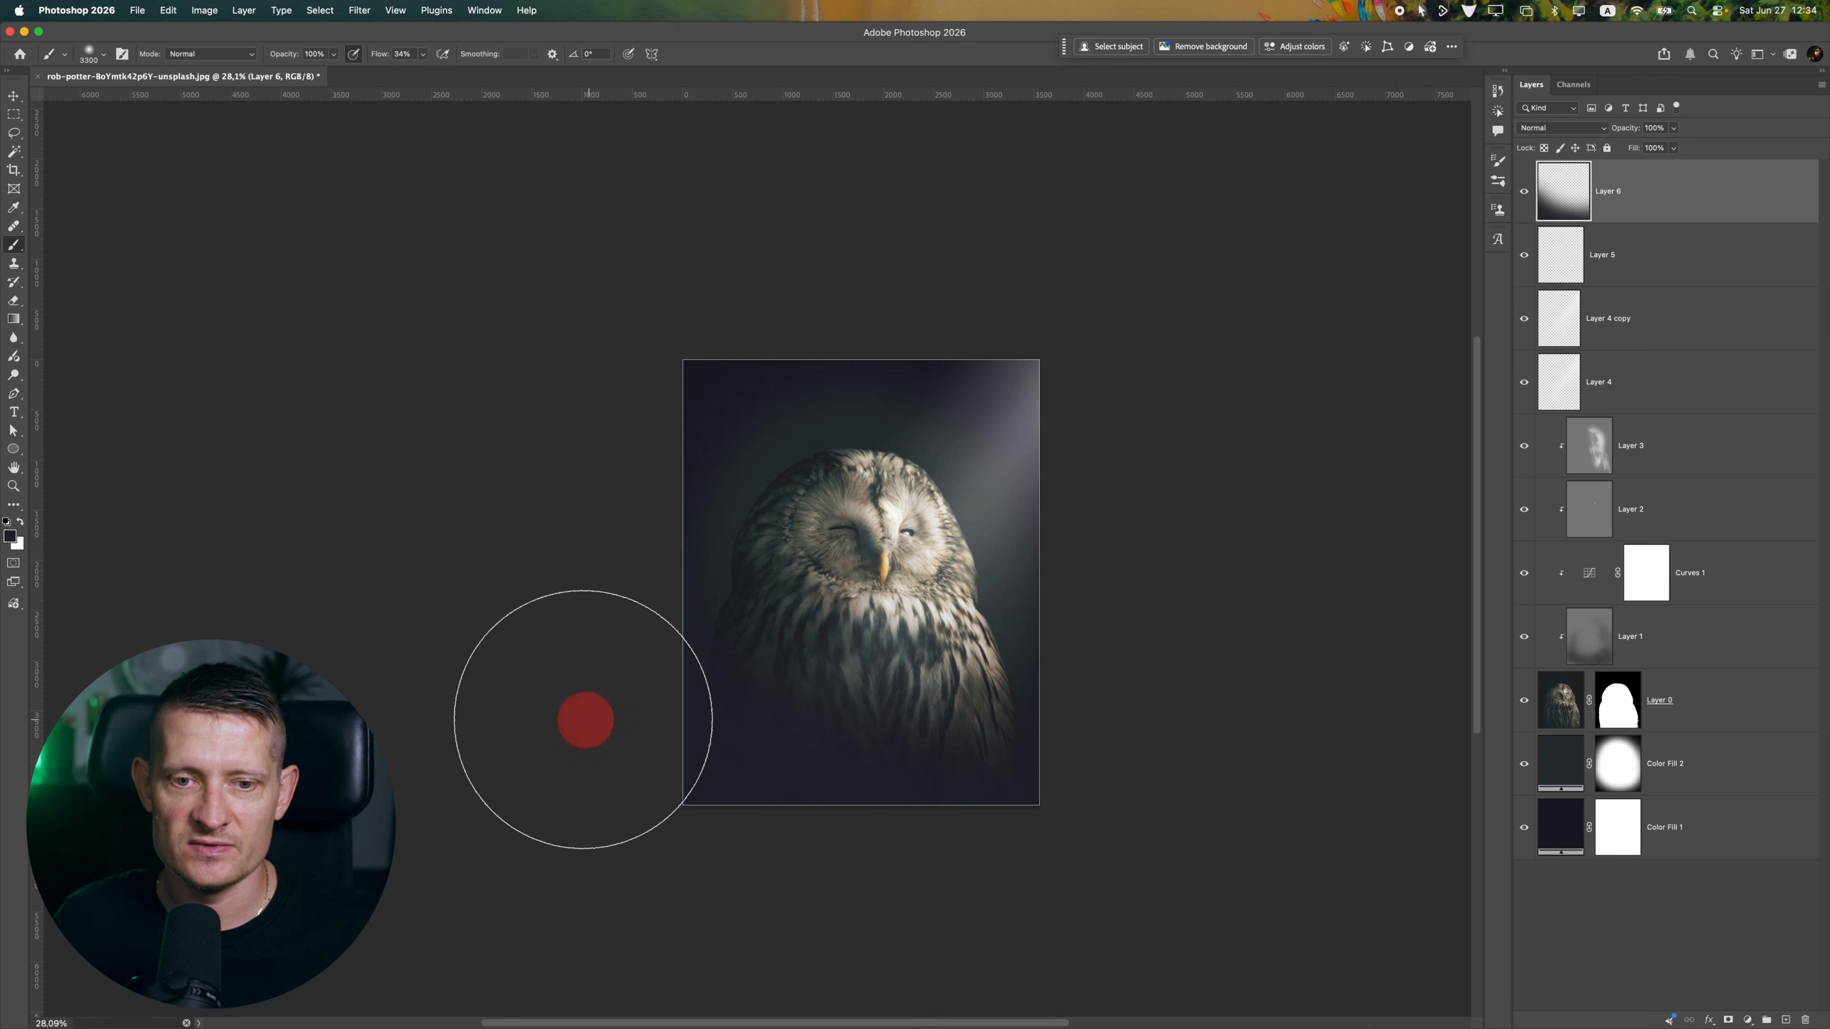
scroll(759, 577, "up", 4)
scroll(702, 667, "down", 4)
scroll(686, 813, "up", 4)
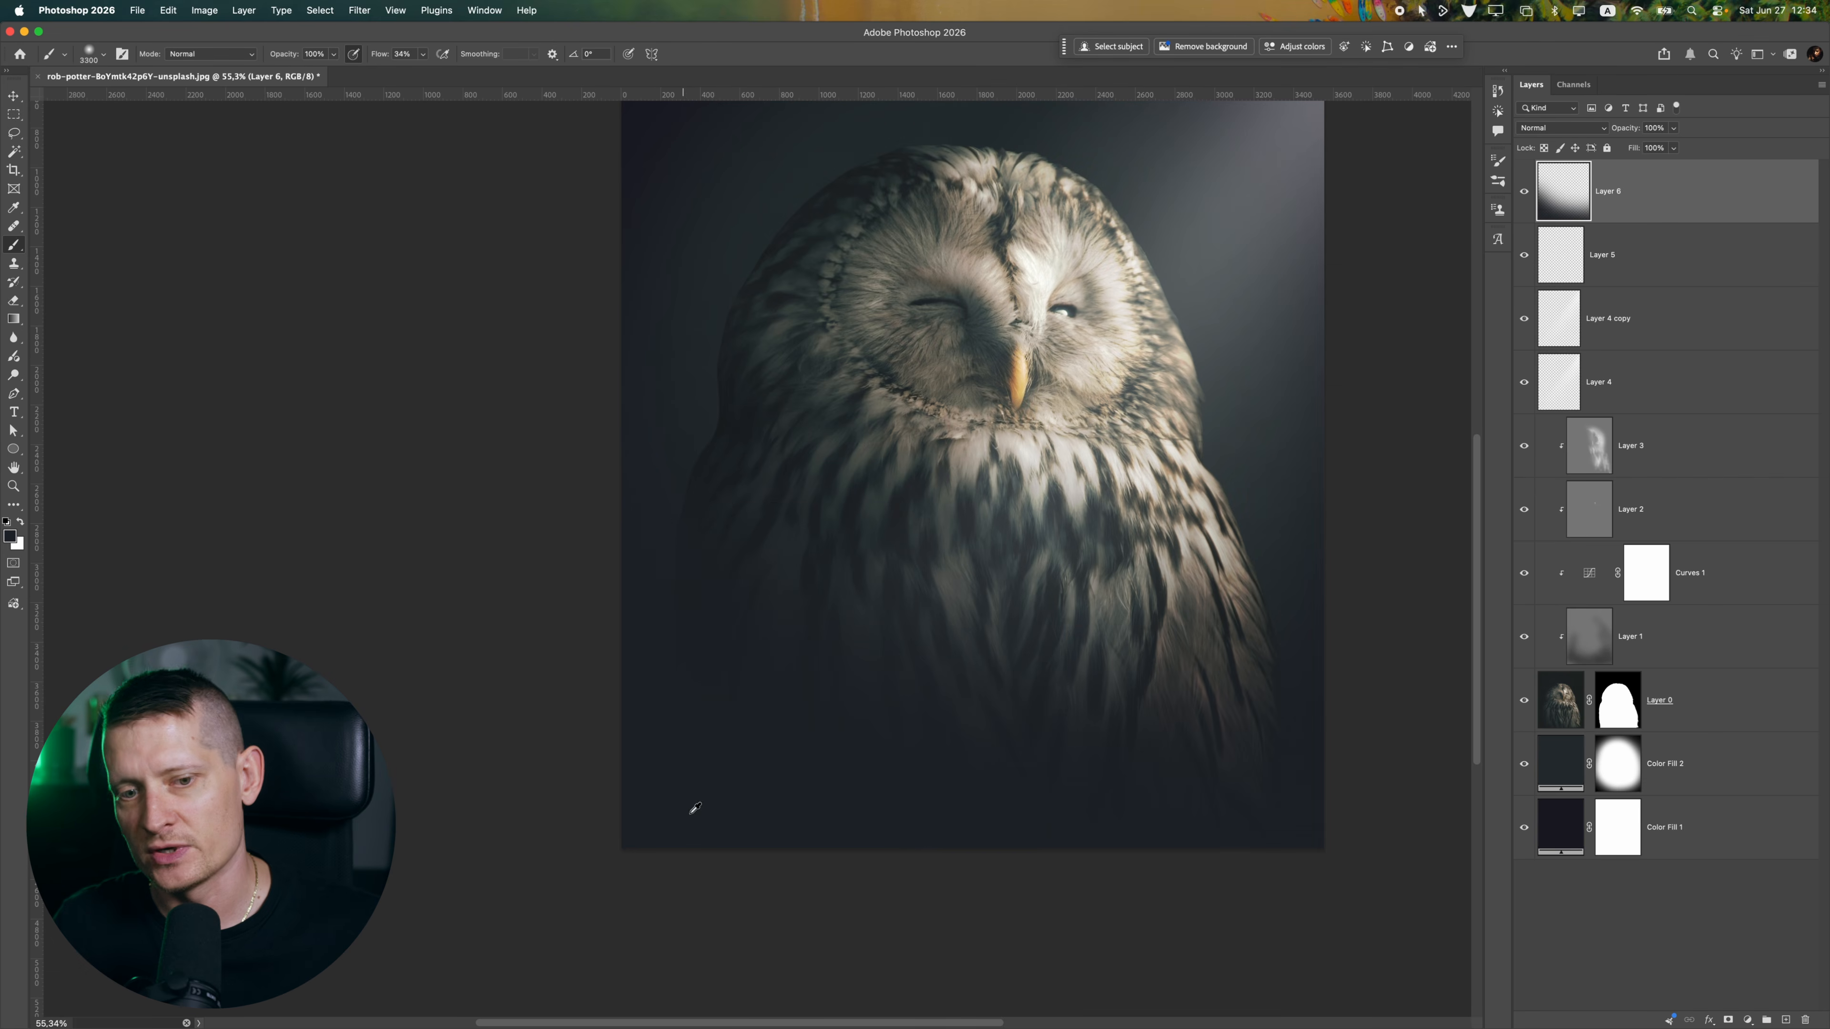
scroll(646, 728, "down", 4)
Narrow and rotate the dark fade on Layer 6 with Free Transform and shift it over the image's lower-left area
left_click(14, 96)
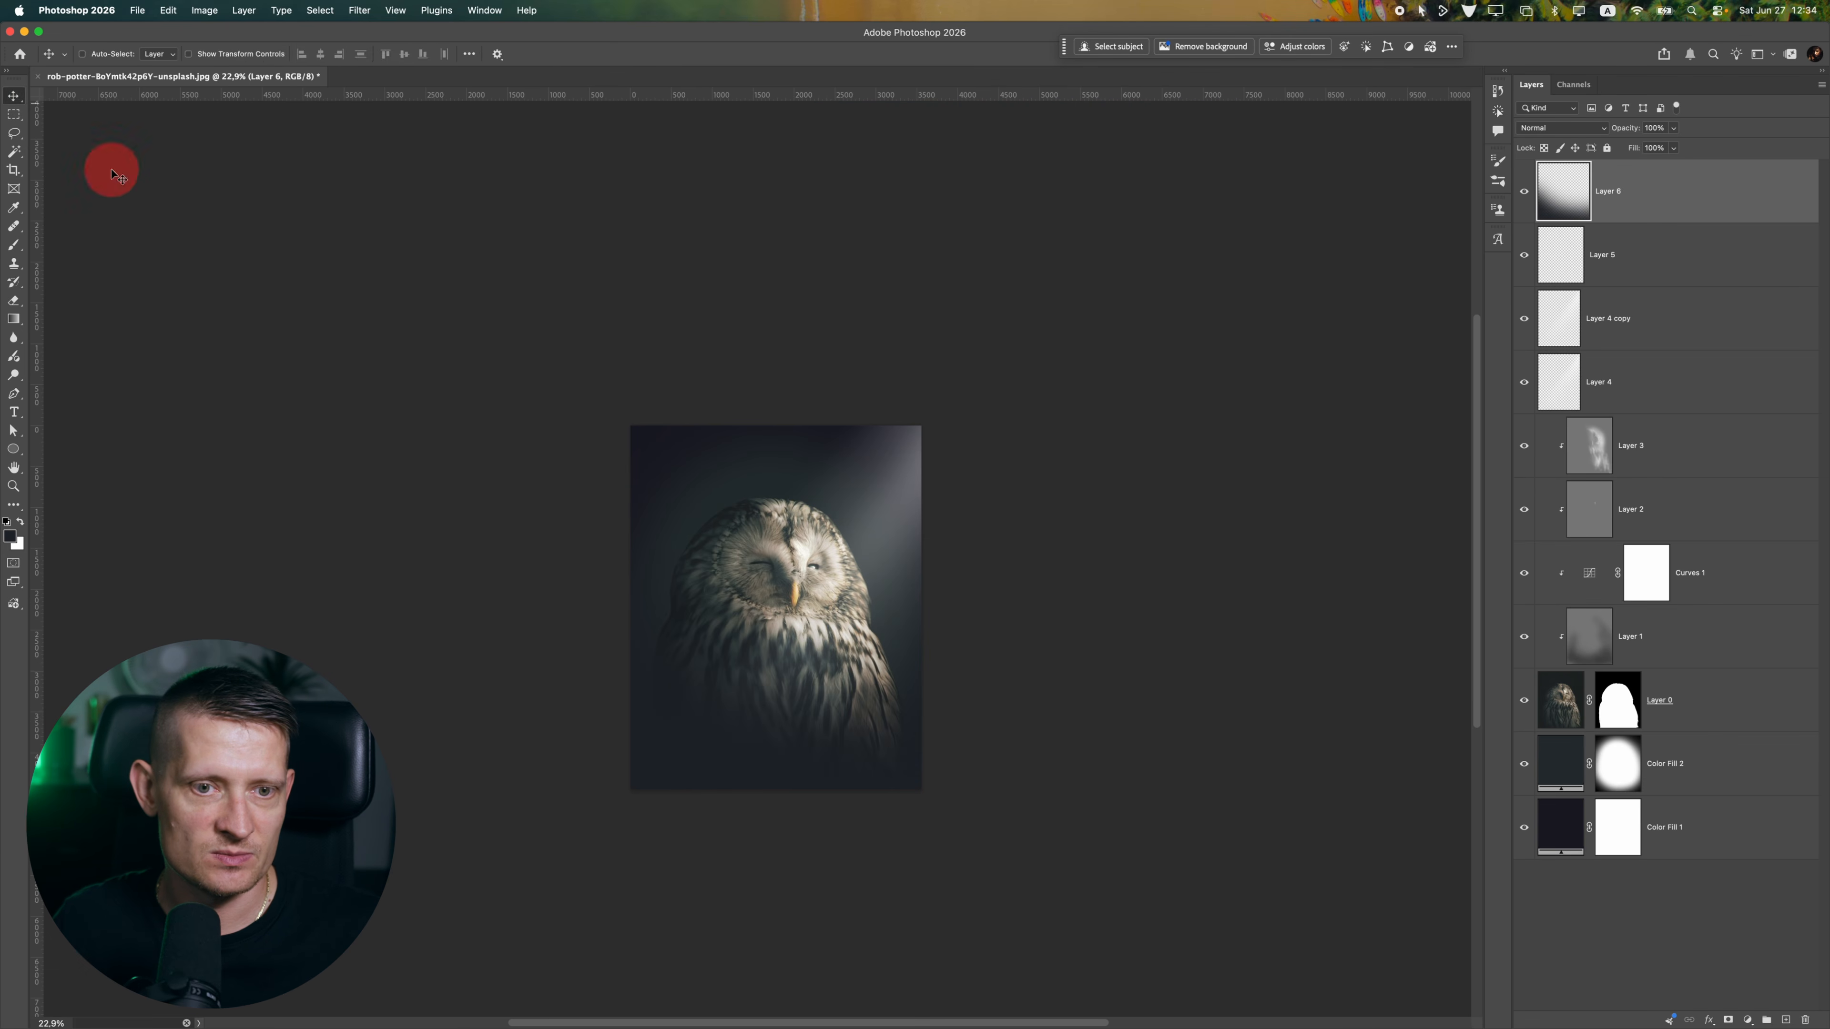
key("super+t")
left_click_drag(902, 577, 856, 574)
left_click_drag(995, 562, 998, 621)
left_click_drag(855, 725, 939, 705)
key("Return")
scroll(712, 661, "up", 2)
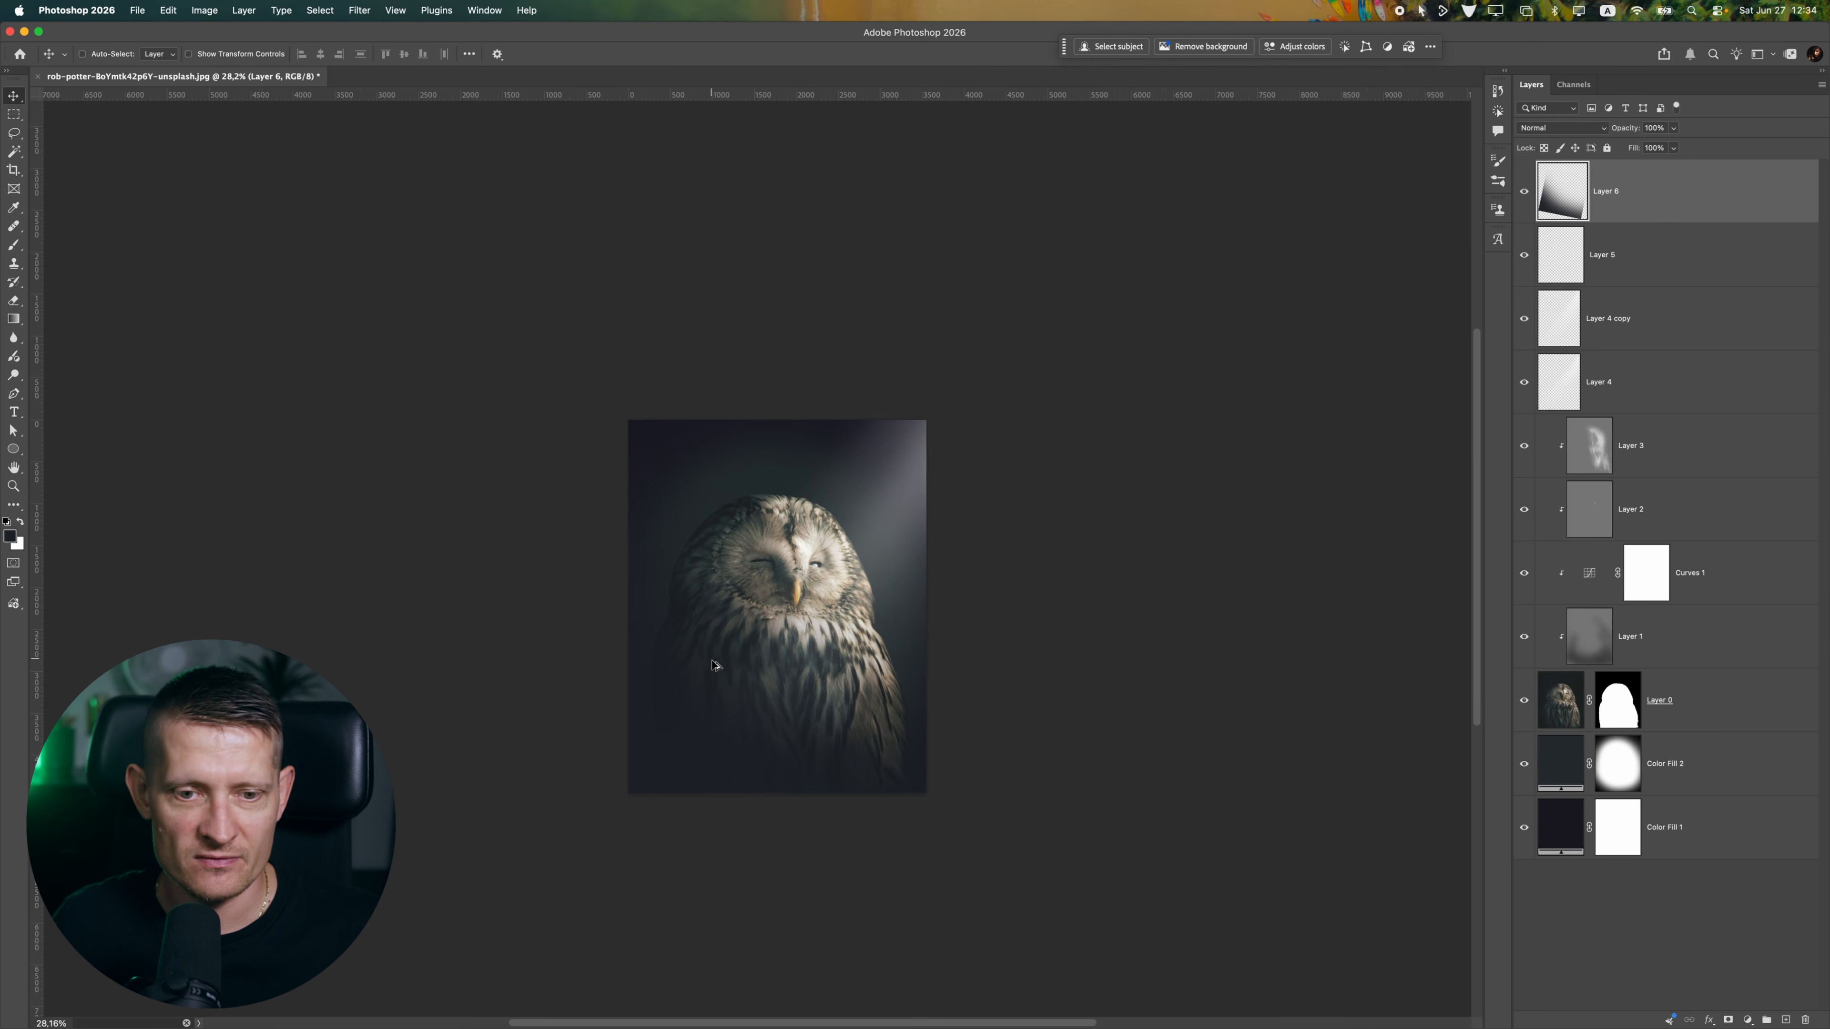
scroll(677, 671, "up", 2)
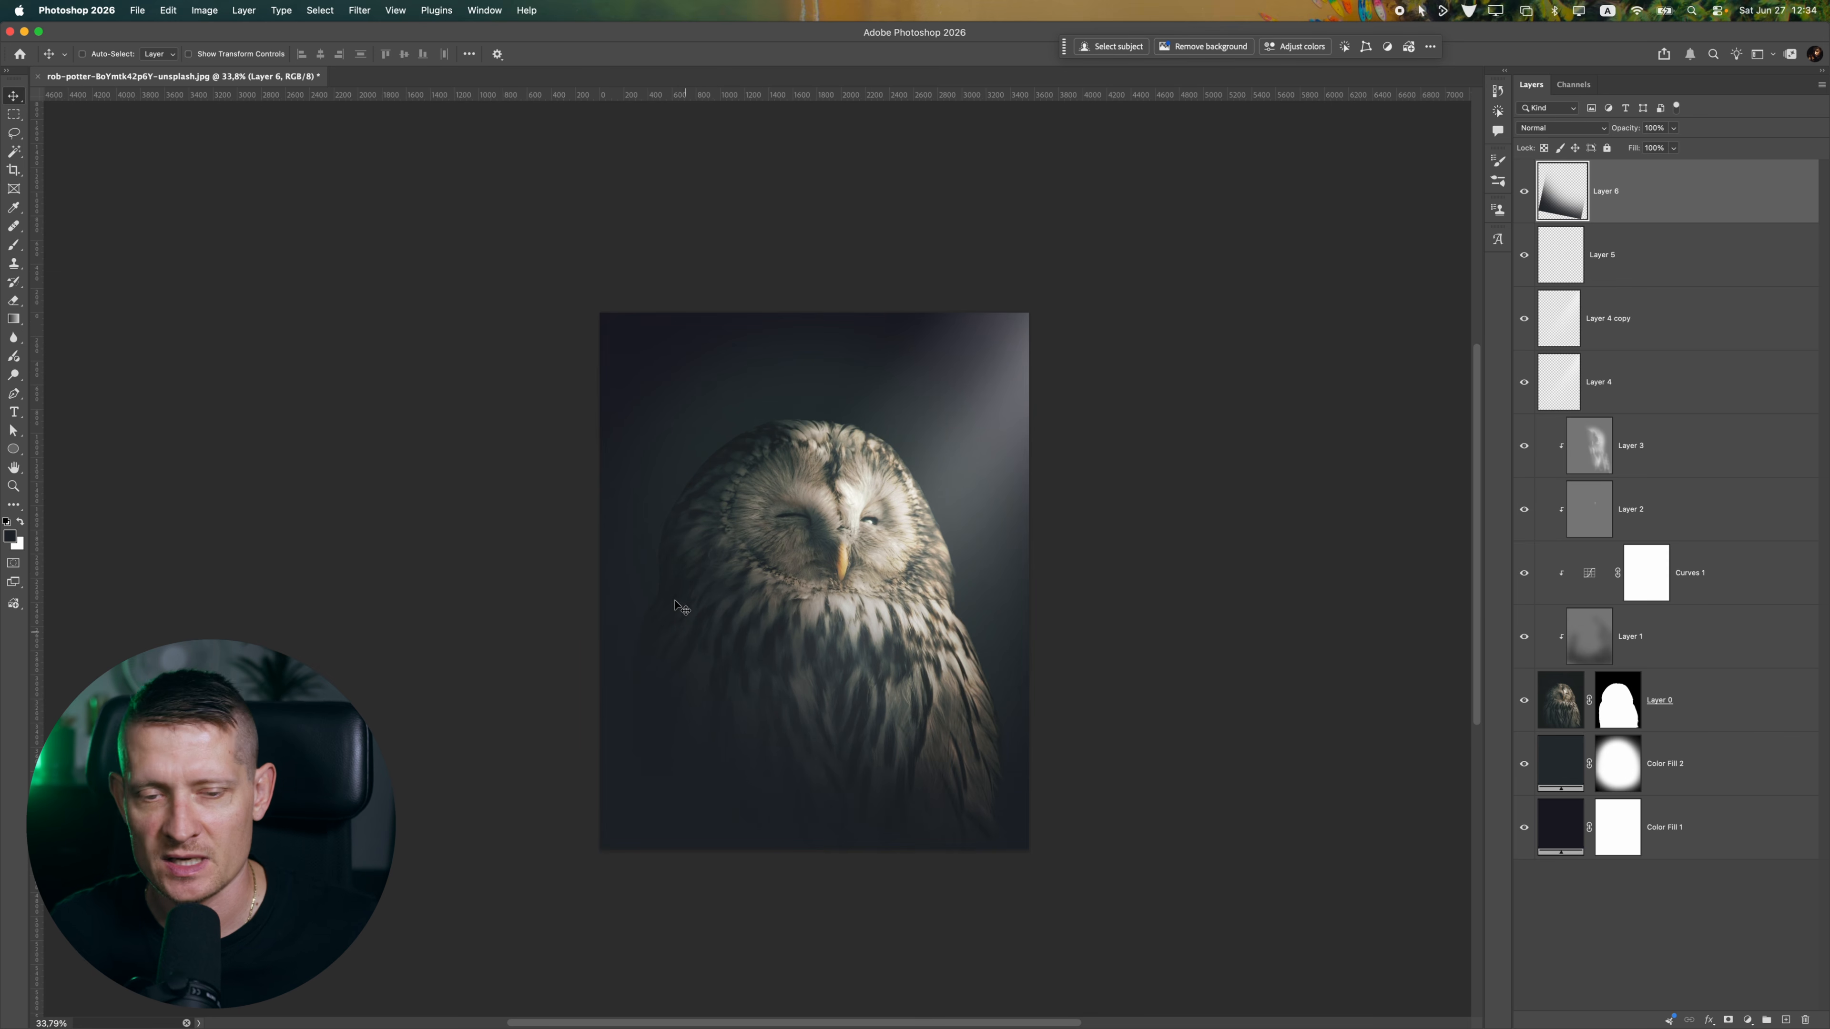
mouse_move(692, 676)
left_mouse_down()
mouse_move(695, 658)
mouse_move(681, 676)
left_mouse_up()
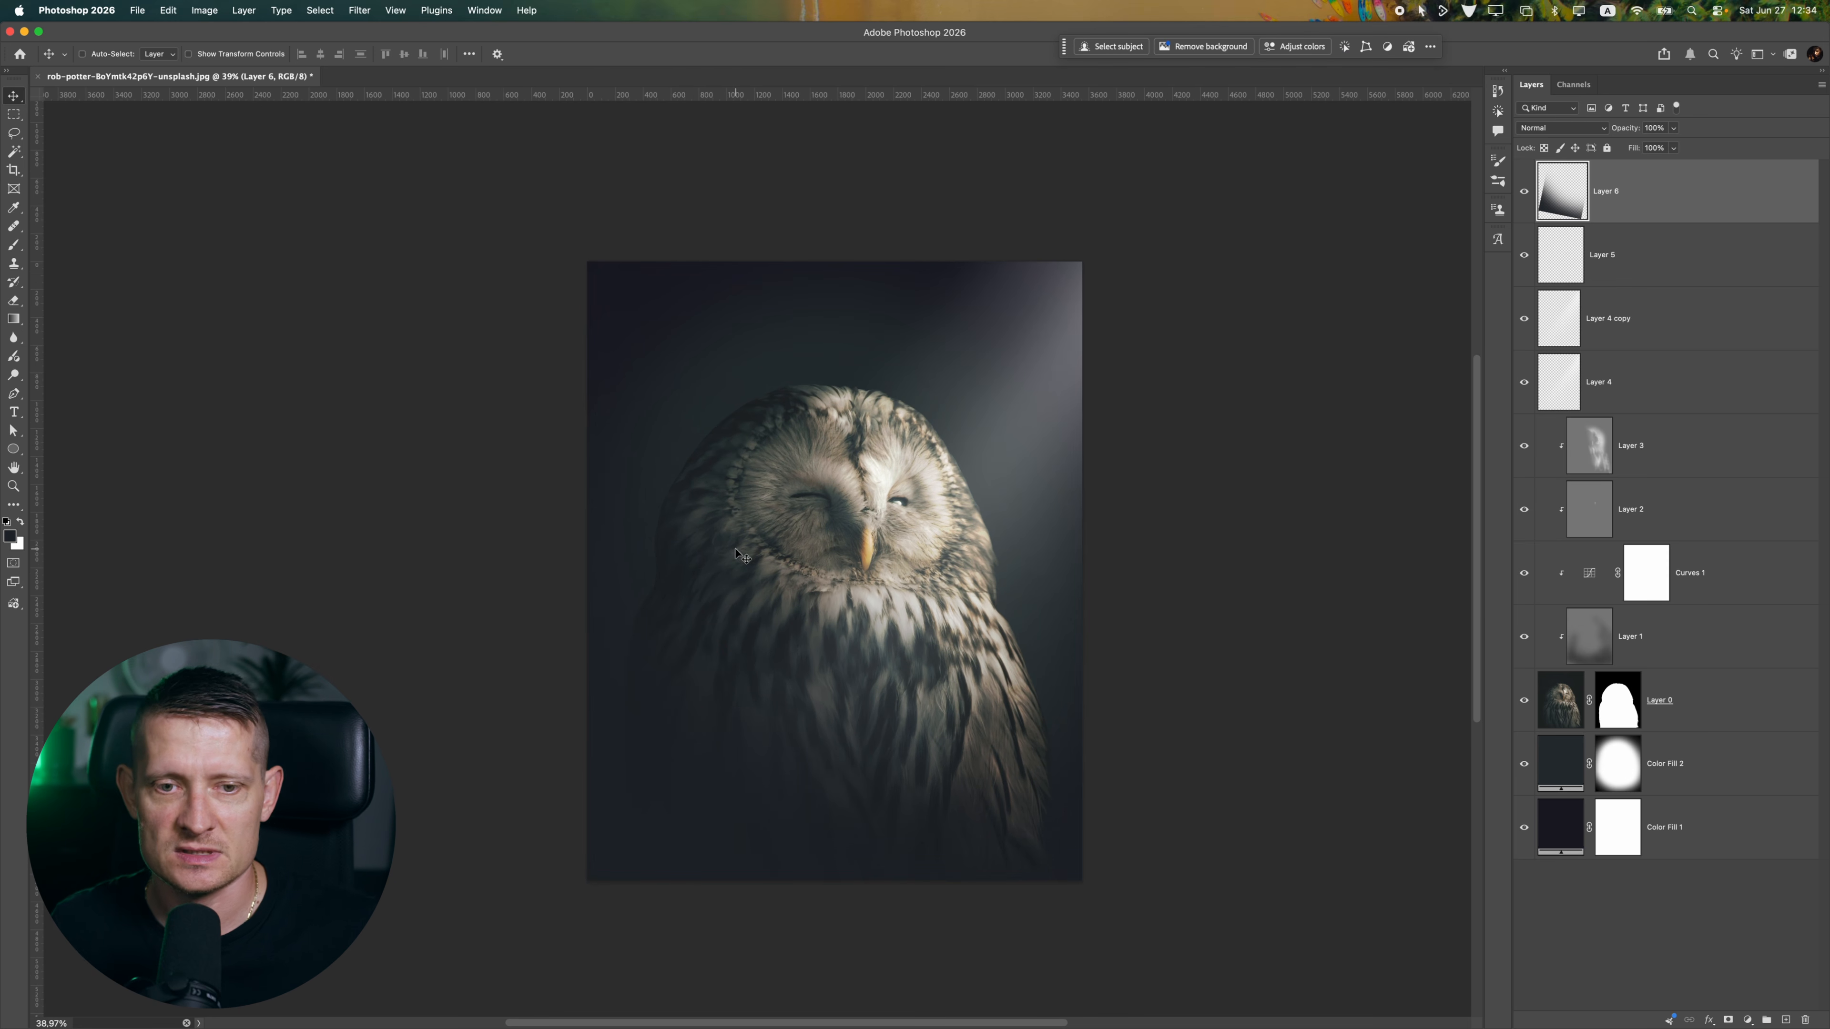
Test a dark brush dab near the lower-right corner, undo it, and move the Layer 6 fade slightly down
left_click(13, 242)
left_click(1101, 892)
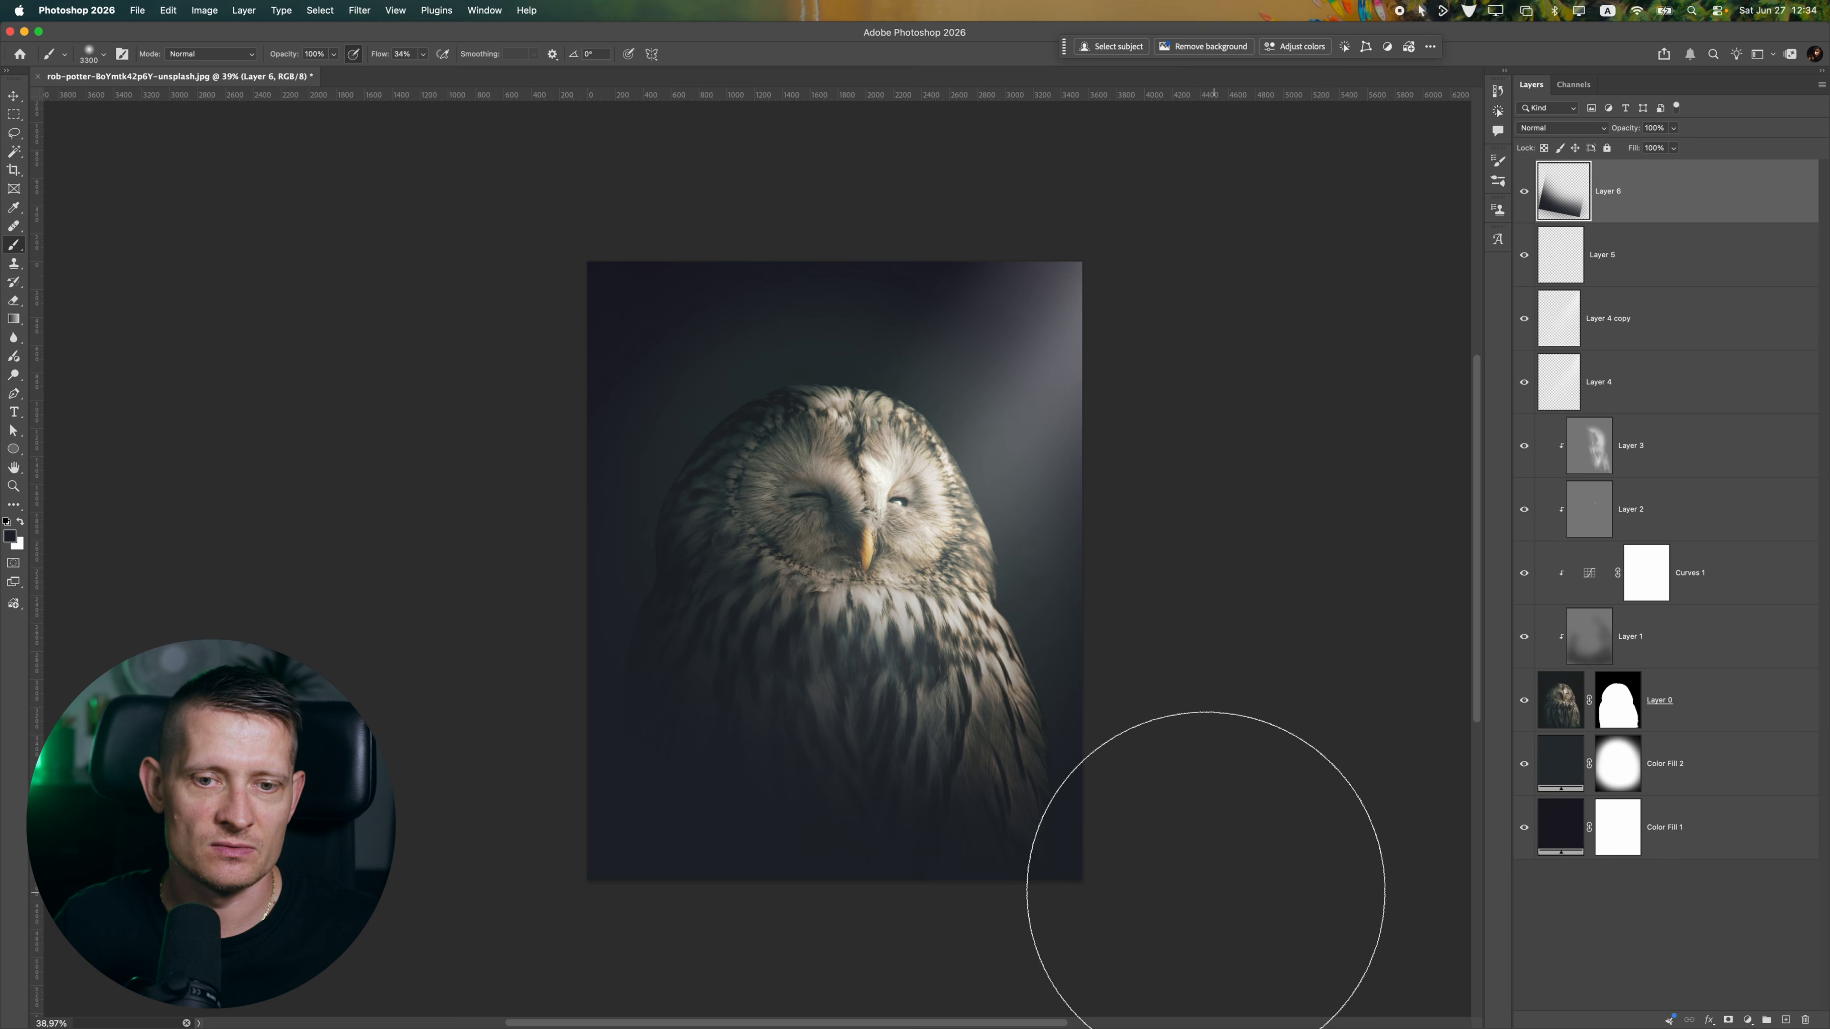
key("super+z")
left_click(13, 97)
left_click_drag(1054, 391, 1055, 486)
Add a Curves adjustment clipped to the owl on Layer 0 and set its black point input to 4
left_click(1656, 690)
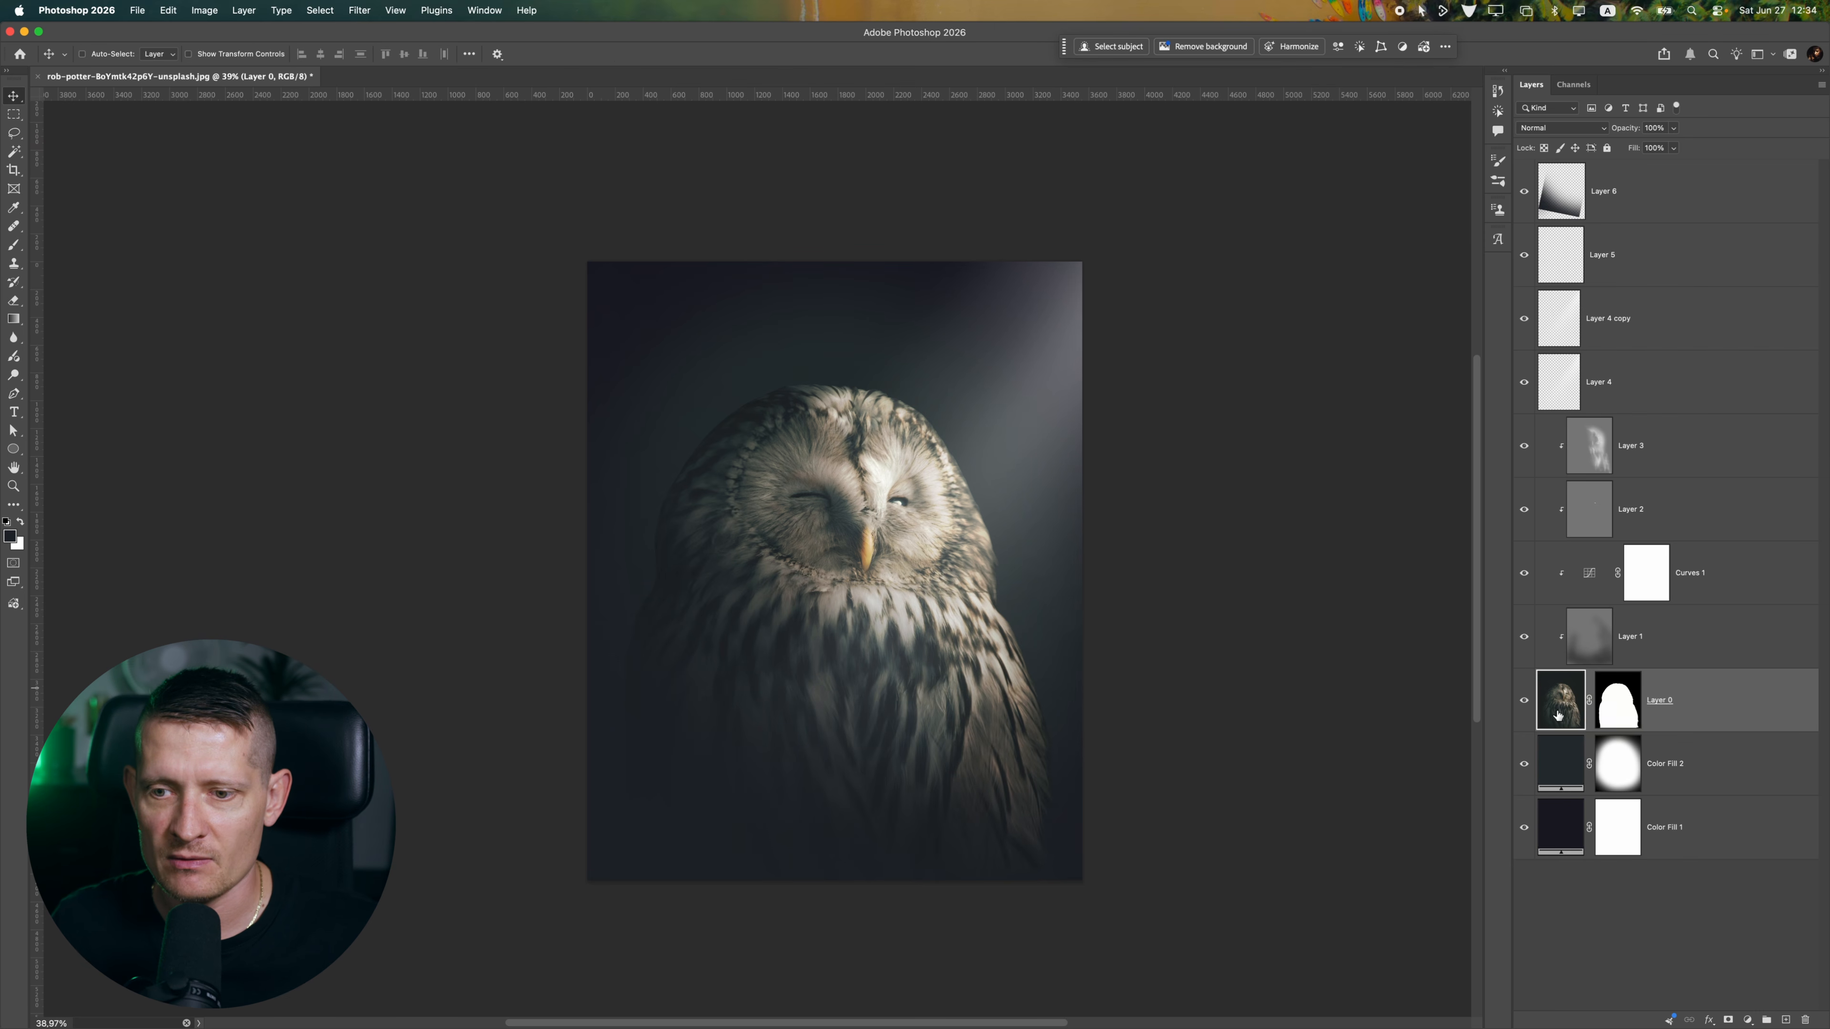
left_click(1523, 700)
left_click(1524, 700)
scroll(909, 503, "up", 8)
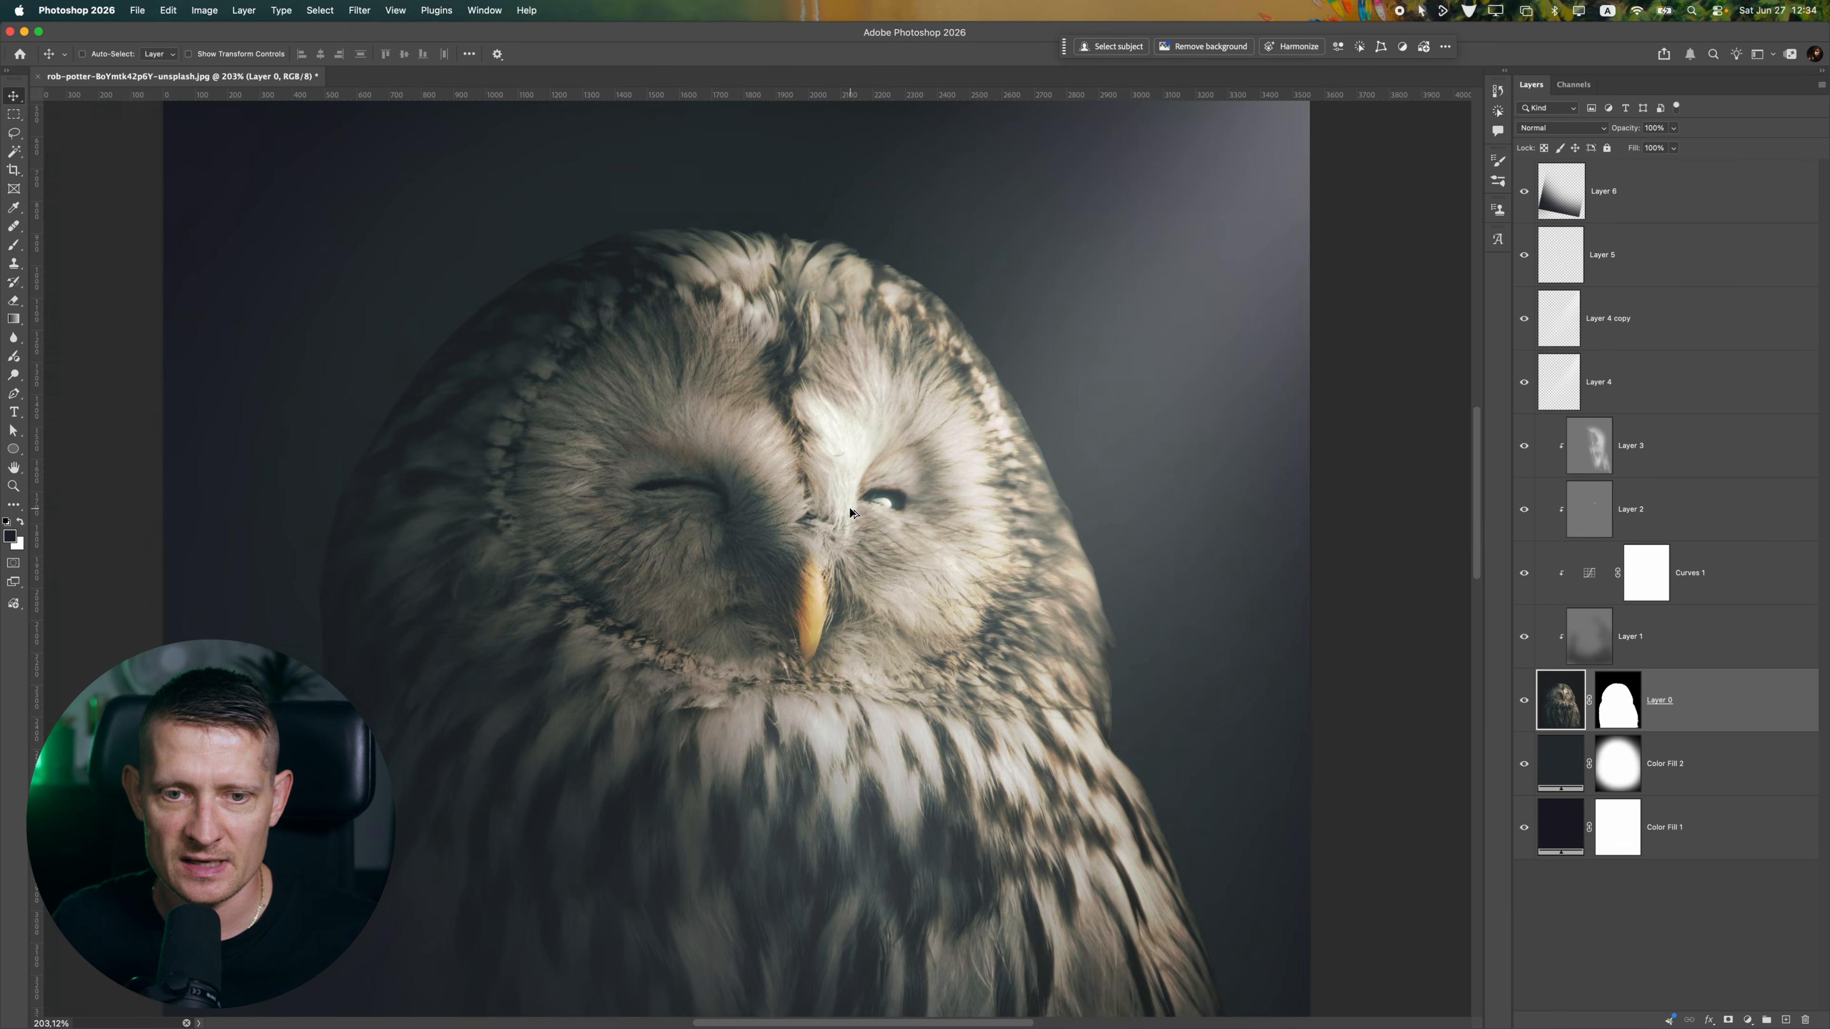
scroll(851, 511, "down", 8)
scroll(843, 520, "up", 1)
left_click(1729, 1018)
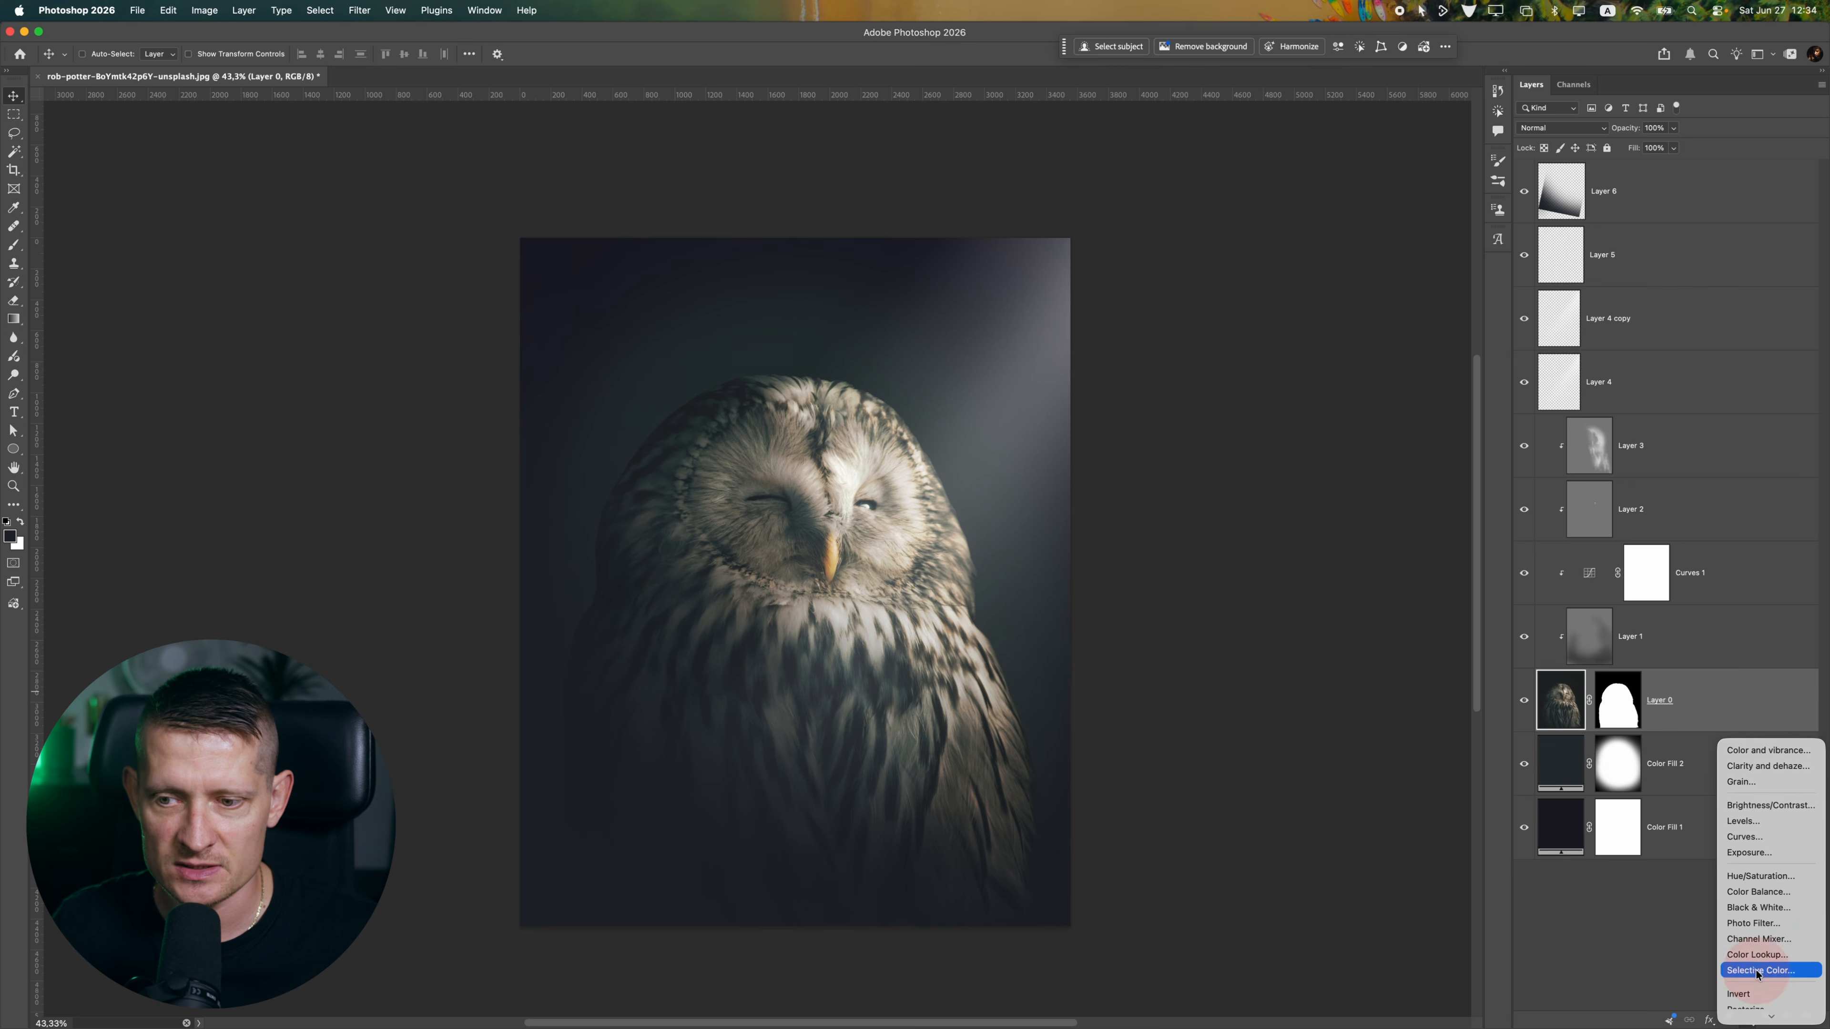
left_click(1779, 829)
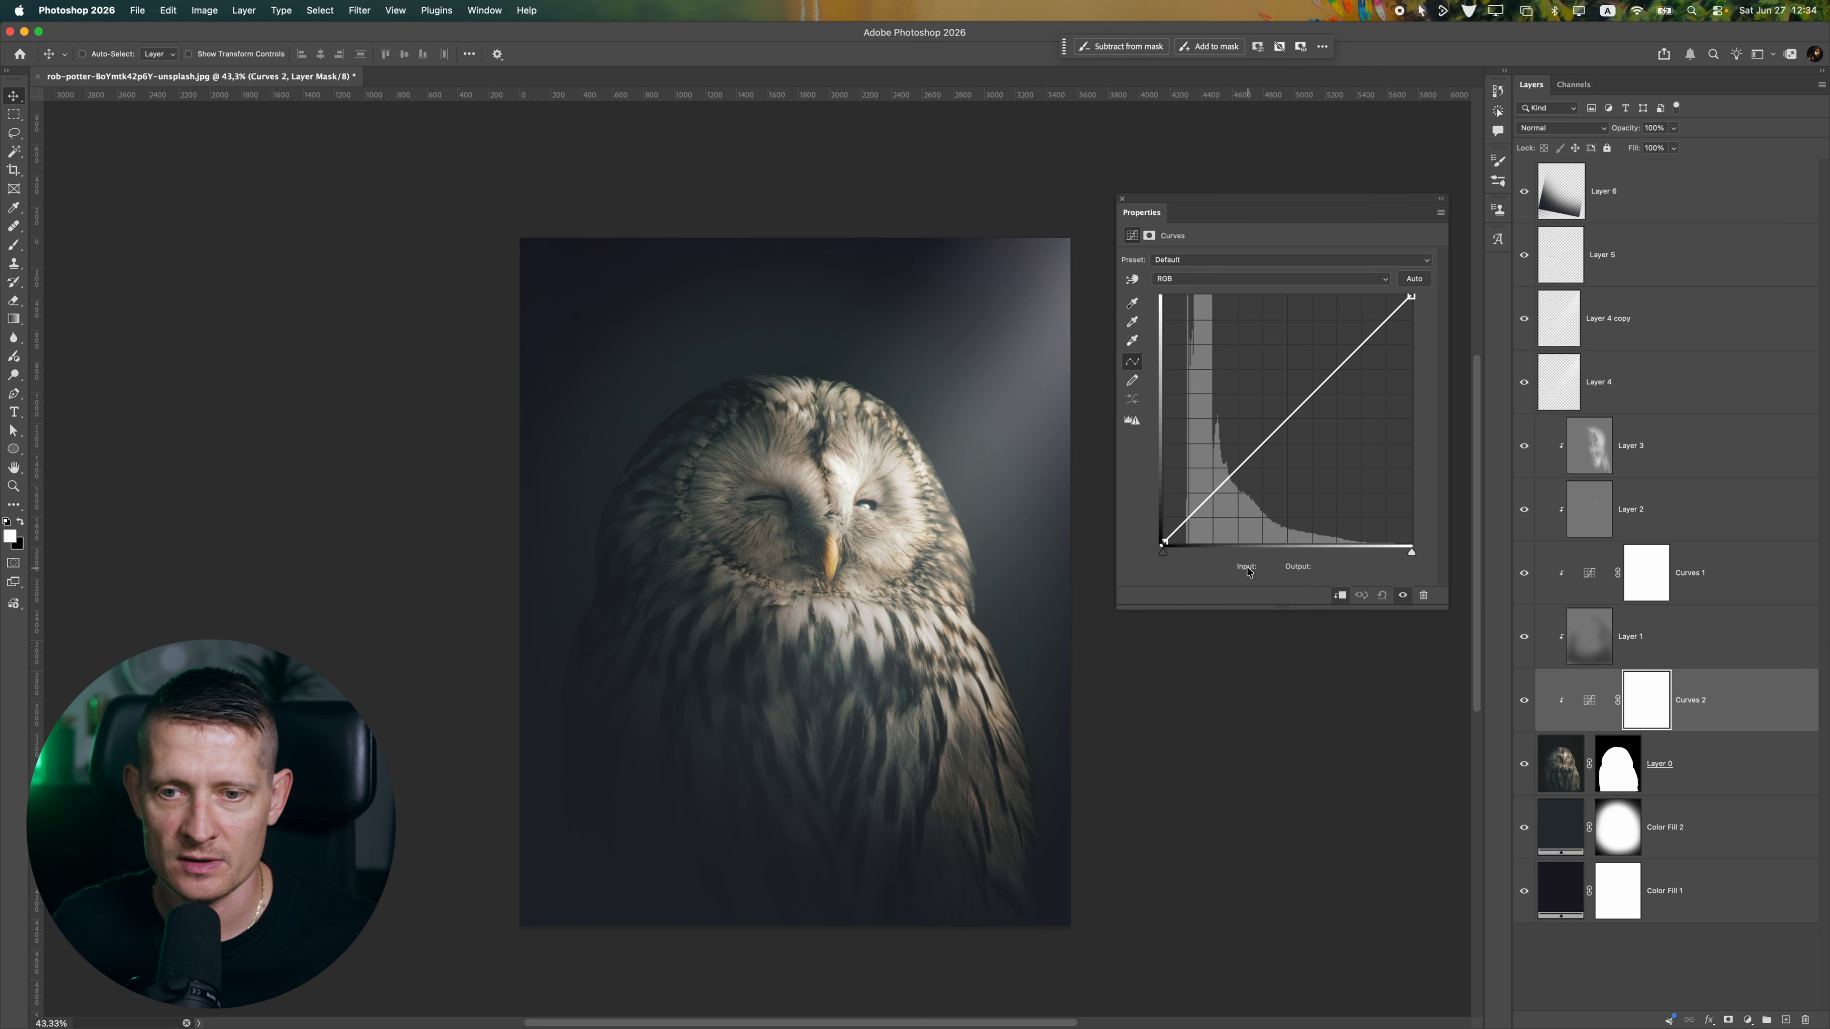
mouse_move(1163, 542)
left_mouse_down()
mouse_move(1181, 538)
mouse_move(1171, 551)
left_mouse_up()
scroll(809, 528, "up", 1)
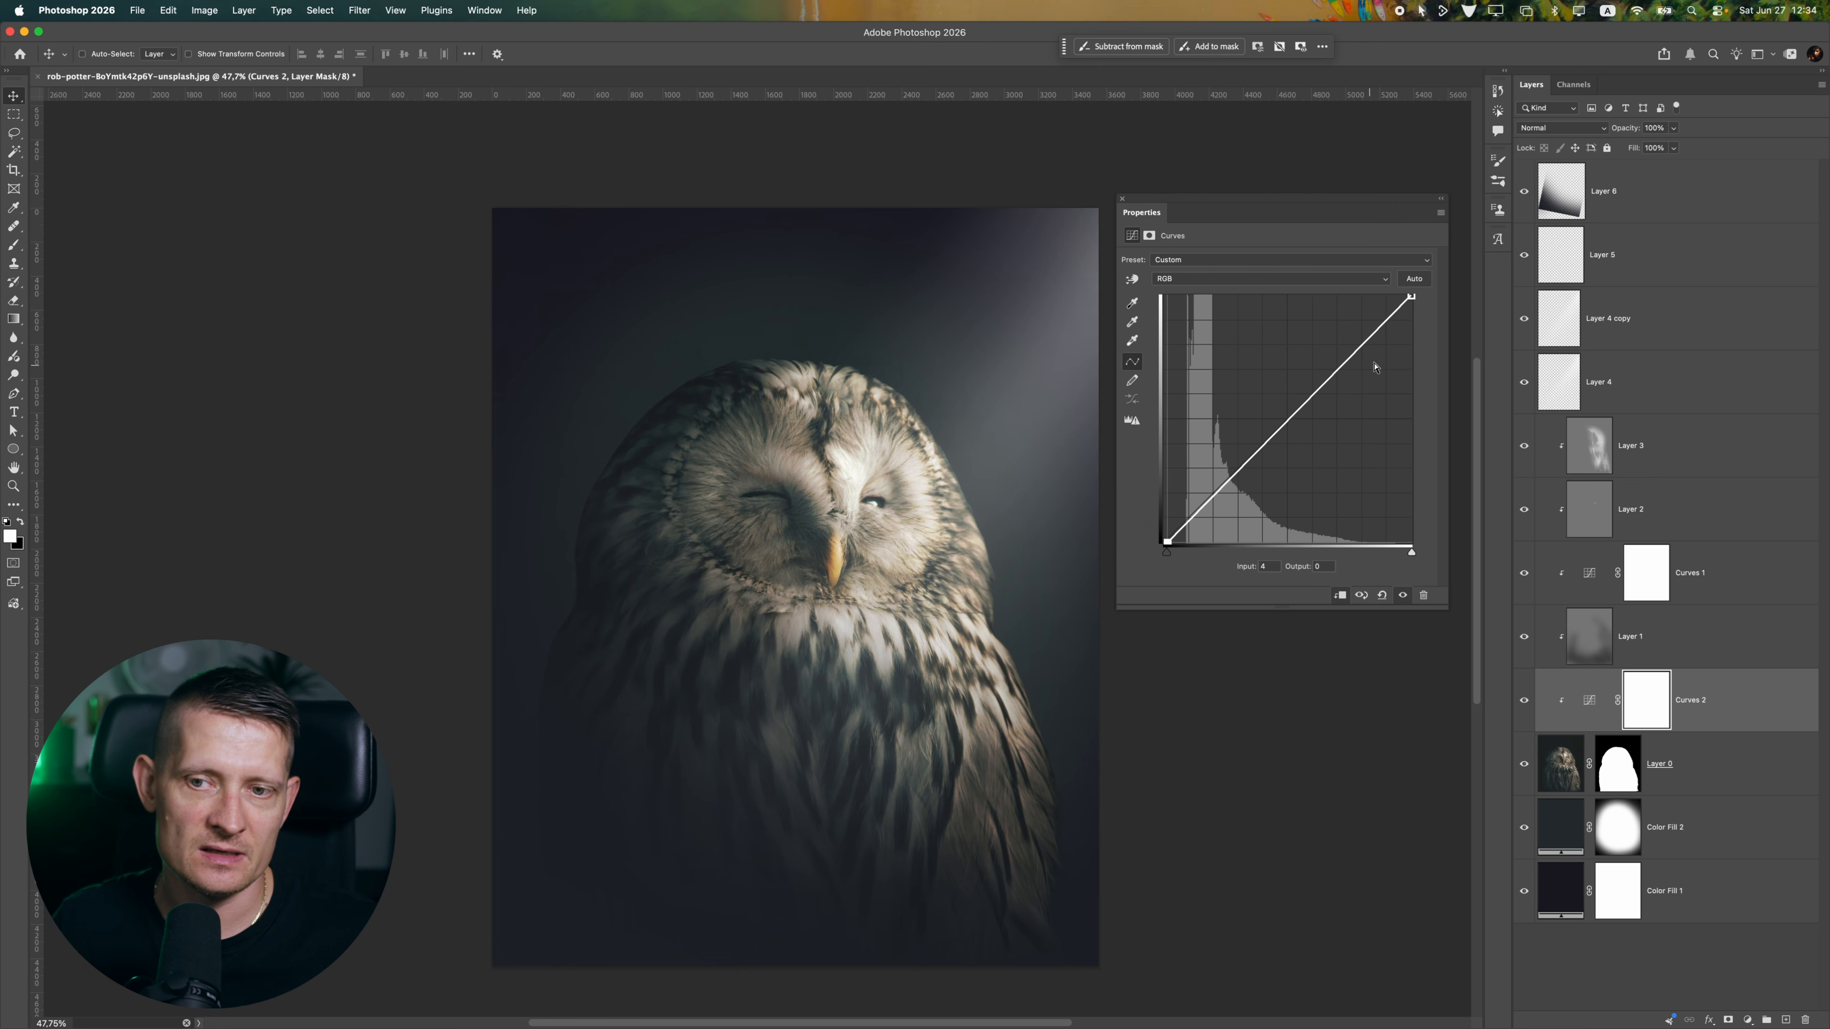
Add a control point in the highlights of the new owl curve and fine-tune its black point
mouse_move(1411, 297)
left_mouse_down()
mouse_move(1392, 289)
mouse_move(1413, 291)
left_mouse_up()
left_click(1353, 352)
left_click_drag(1354, 352, 1356, 353)
left_click_drag(1168, 541, 1170, 542)
left_click(1120, 199)
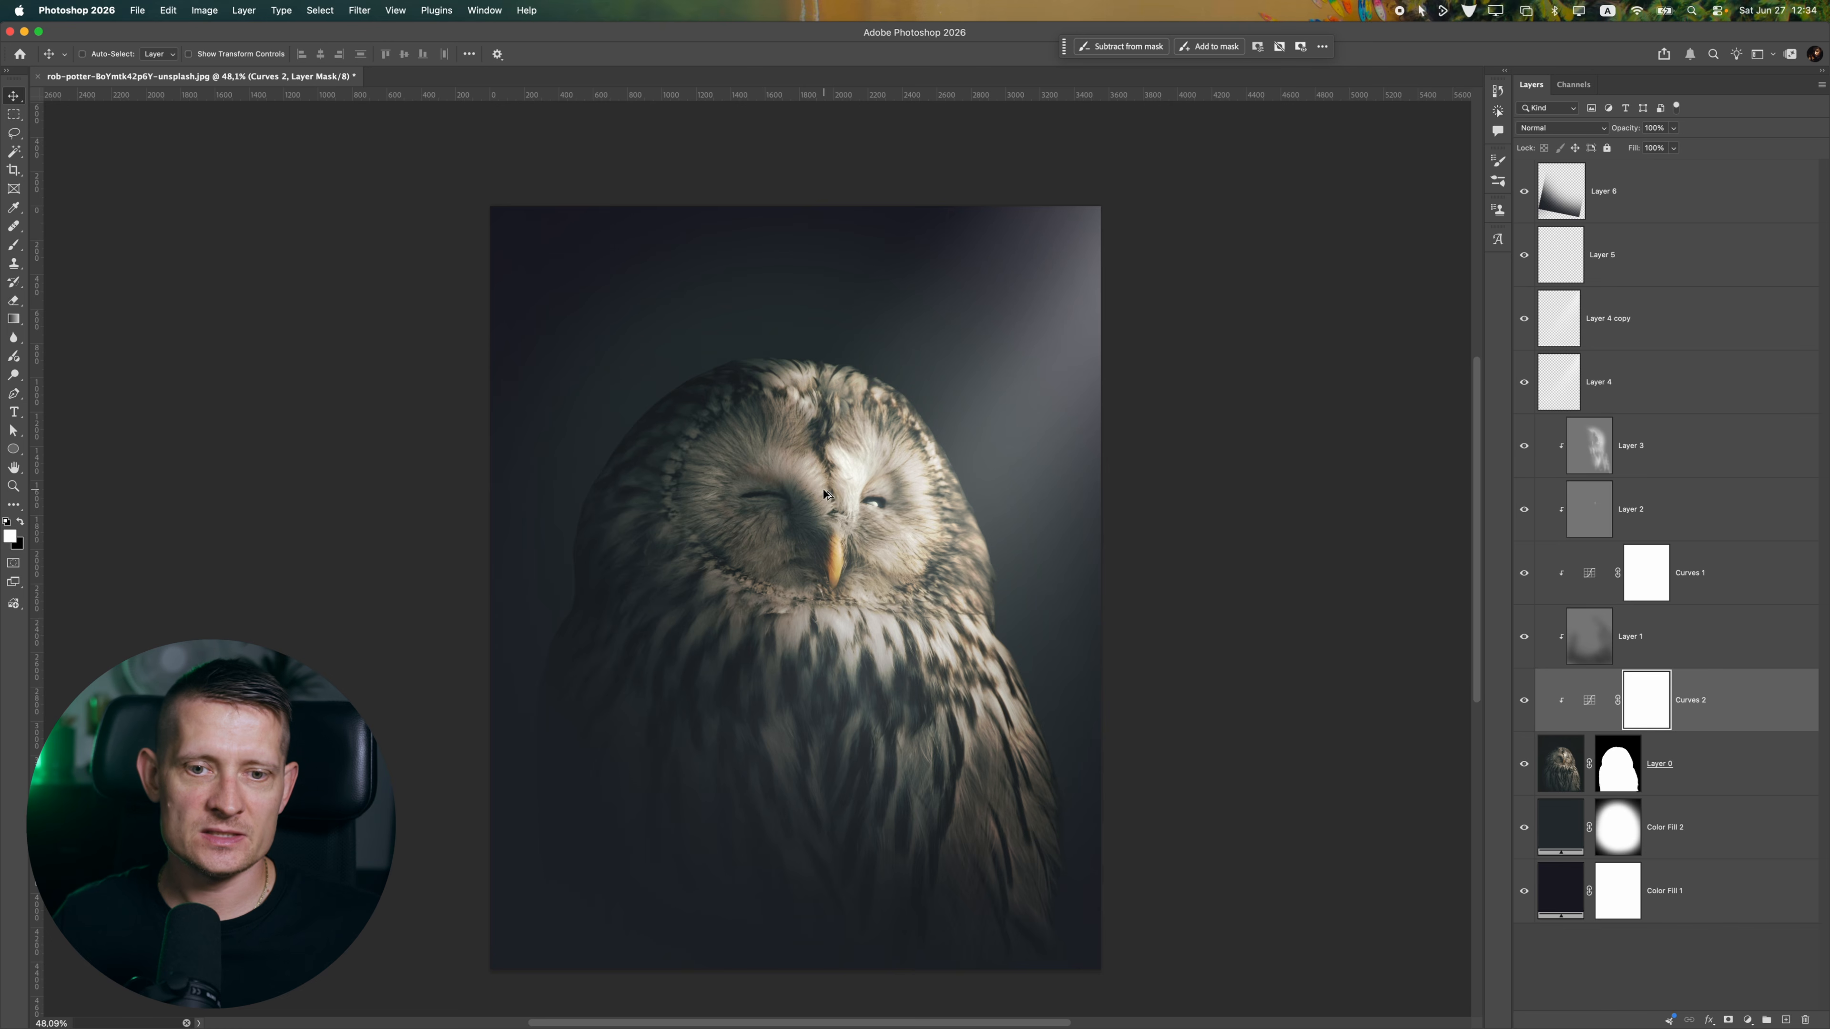
scroll(822, 492, "down", 5)
scroll(823, 493, "up", 5)
Stamp all visible layers into a new layer above Layer 6 and convert it to a smart object
left_click(1646, 210)
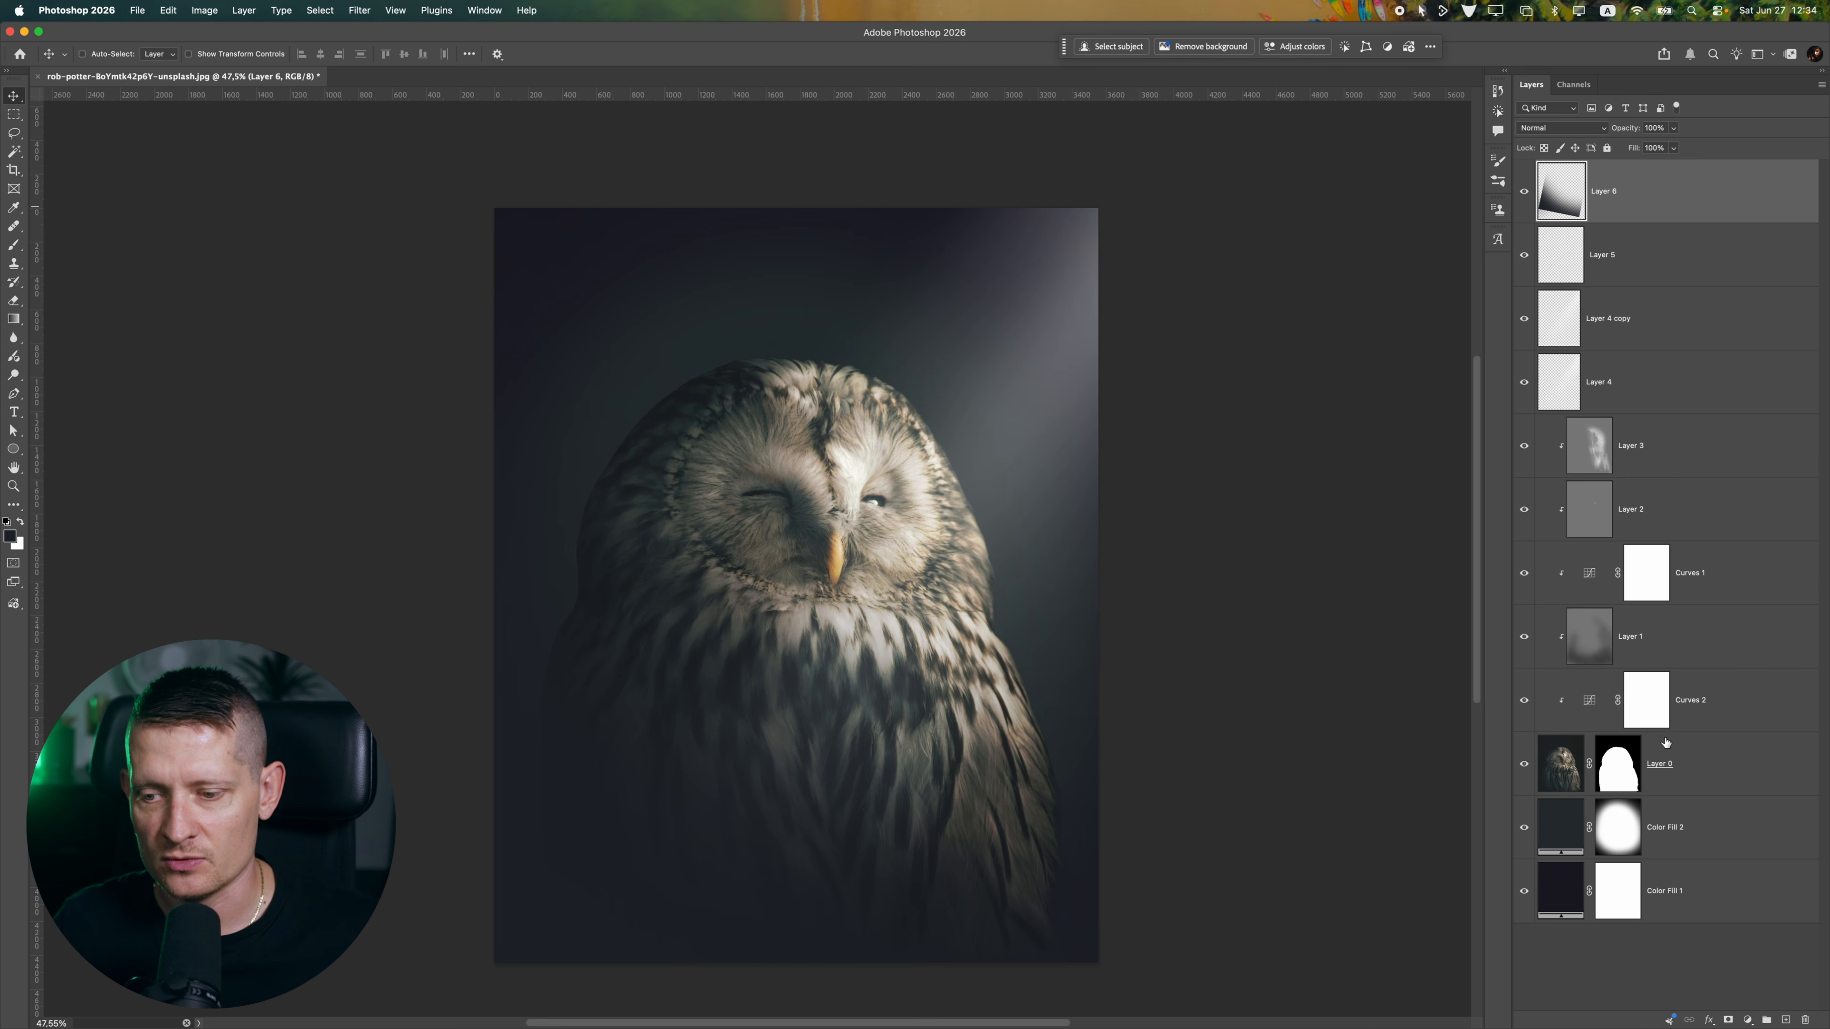
left_click(1785, 1019)
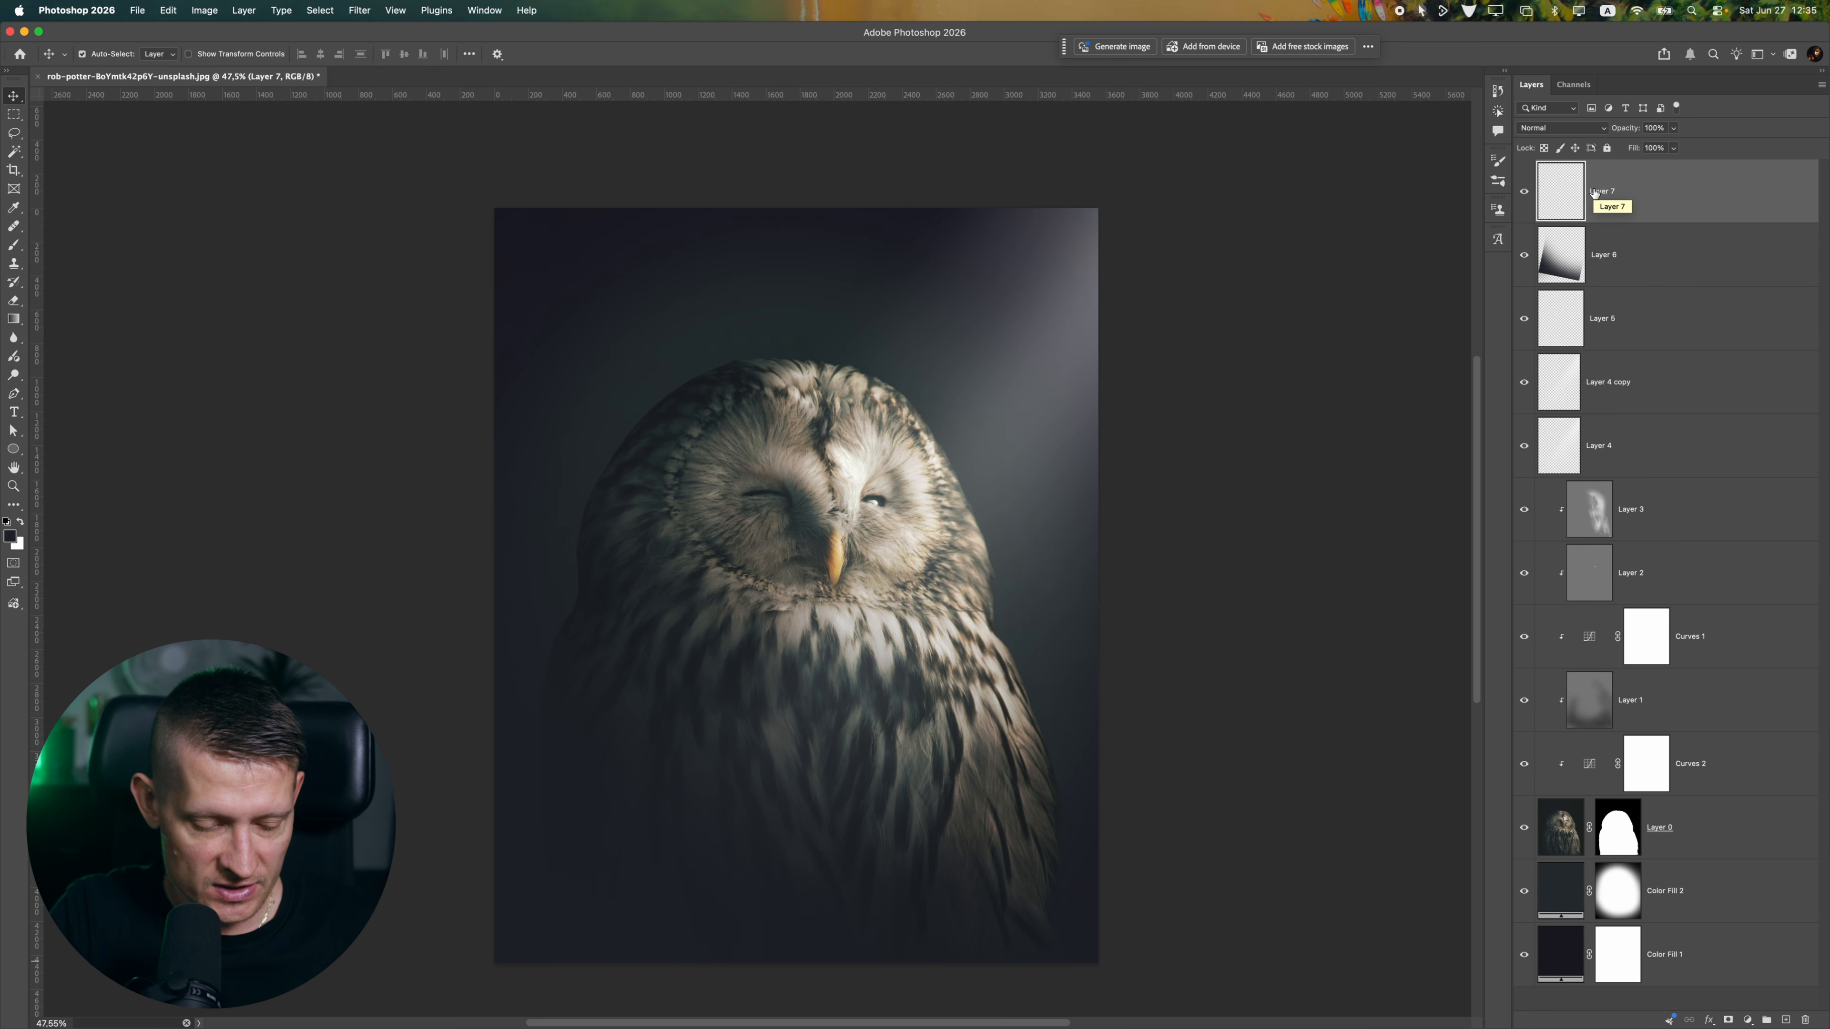
key("super+shift+alt+e")
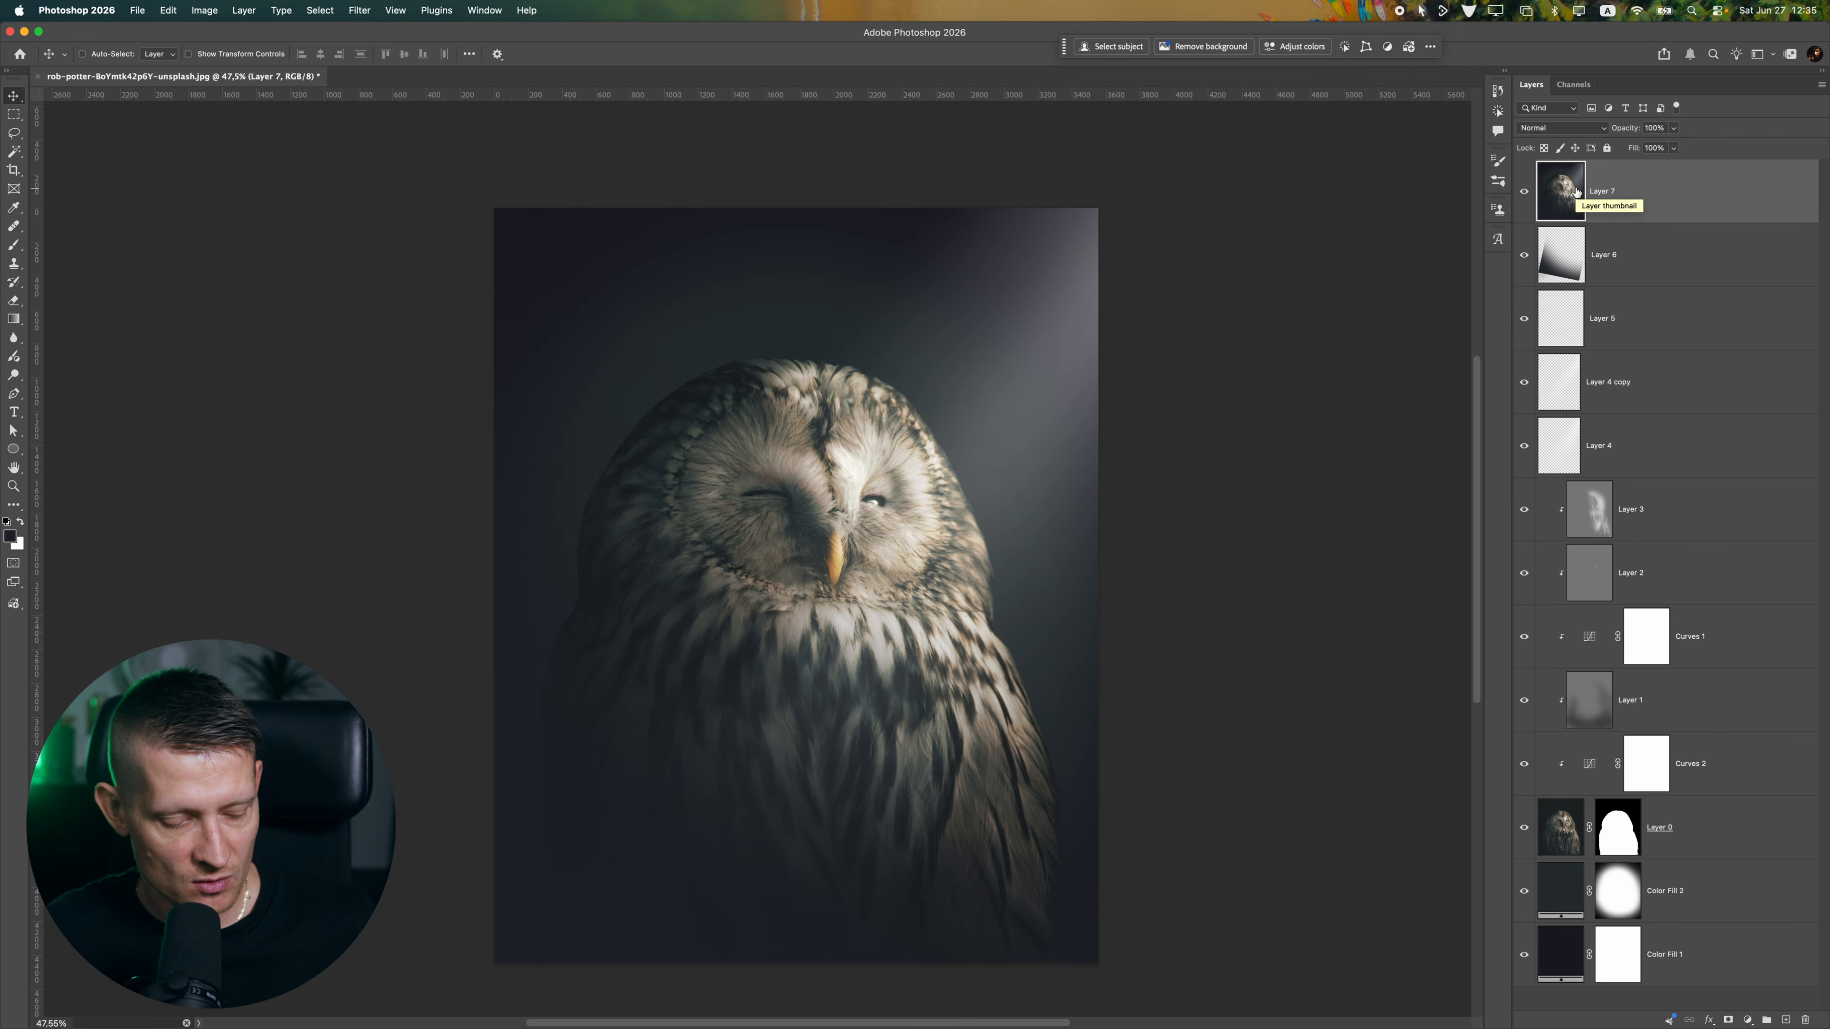
right_click(1576, 192)
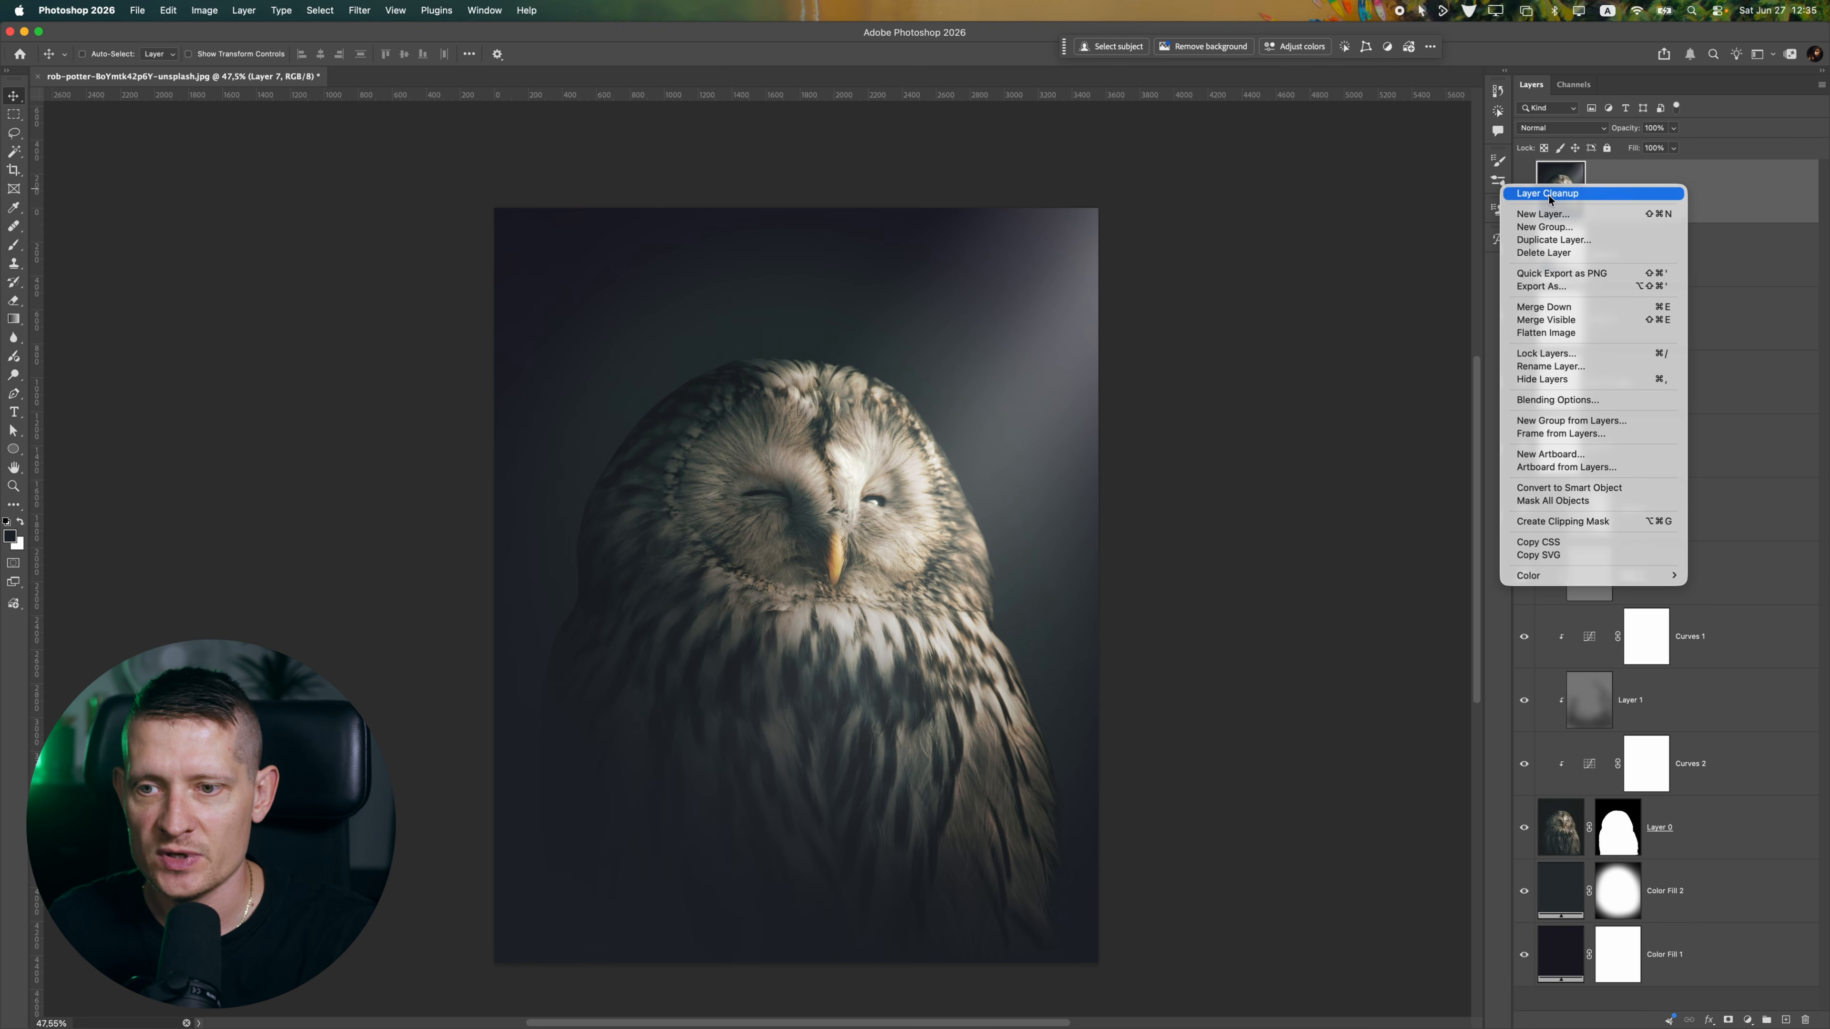
left_click(1568, 488)
Open the Camera Raw filter on Layer 7 and set Exposure to -0.20, Contrast to +8, Highlights to +14 and Shadows to +10
scroll(752, 382, "down", 2)
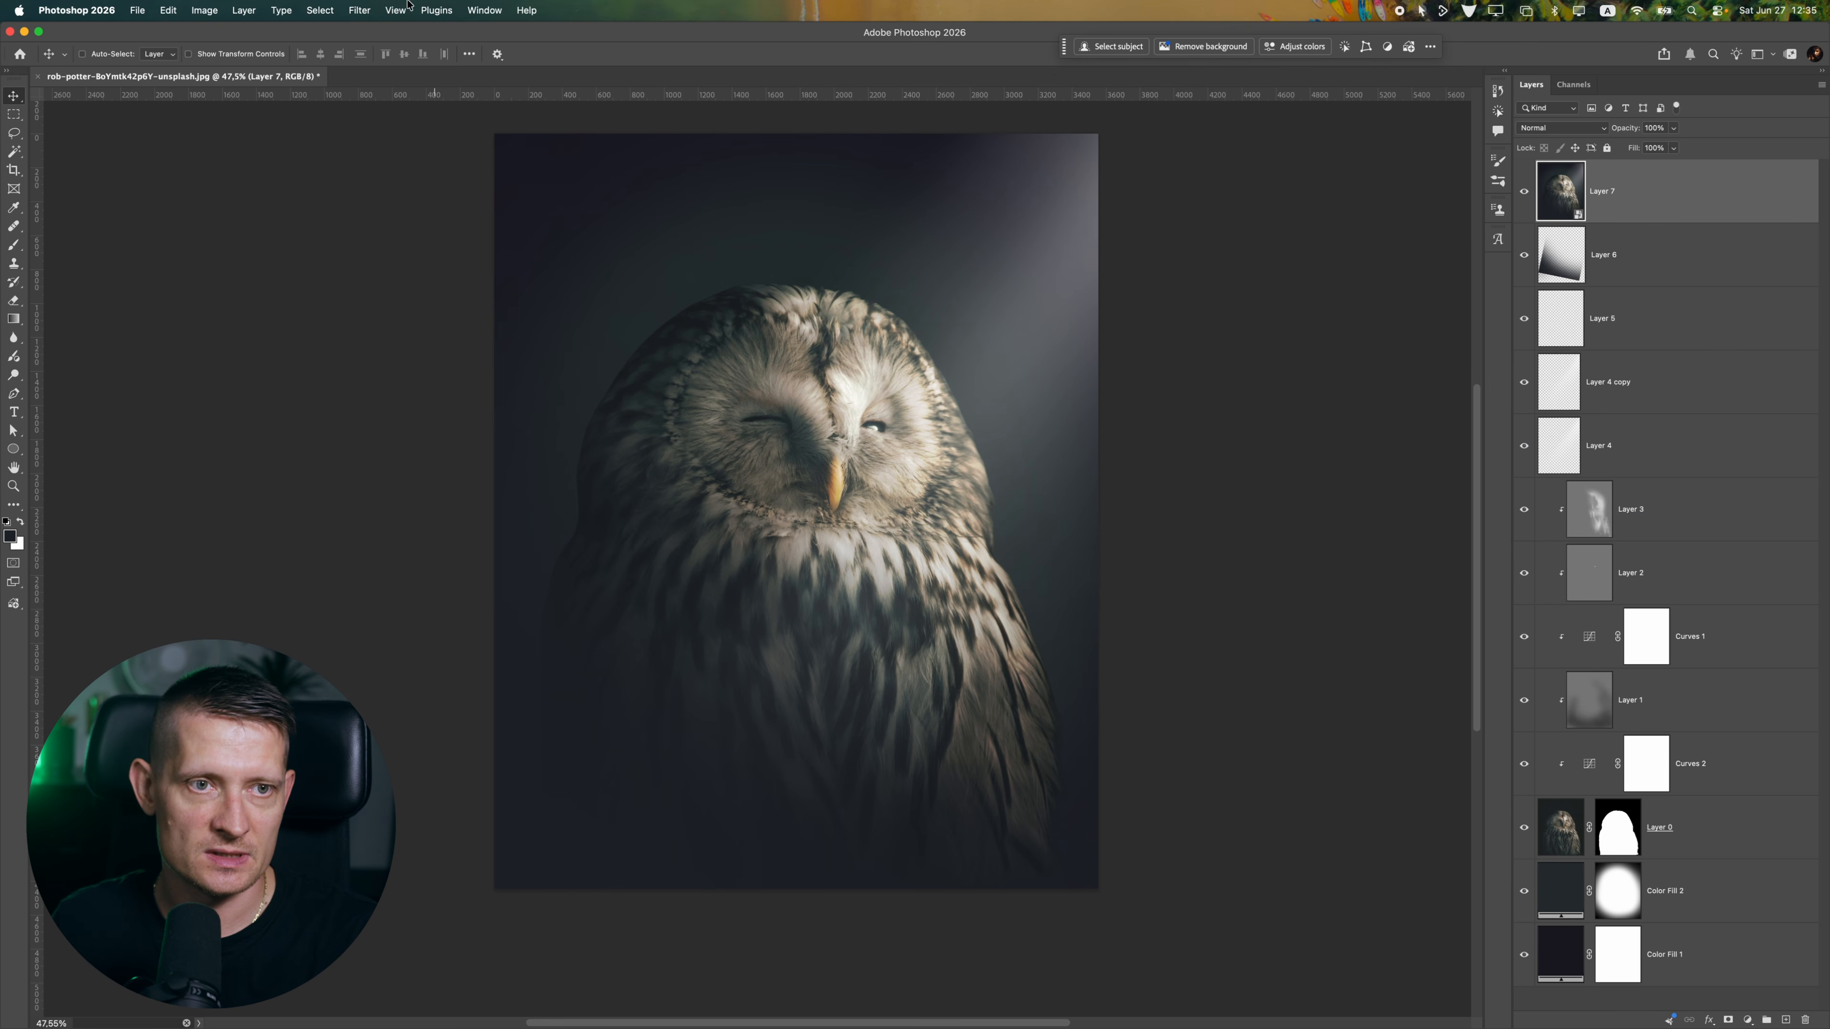
left_click(320, 9)
mouse_move(353, 10)
left_click(427, 121)
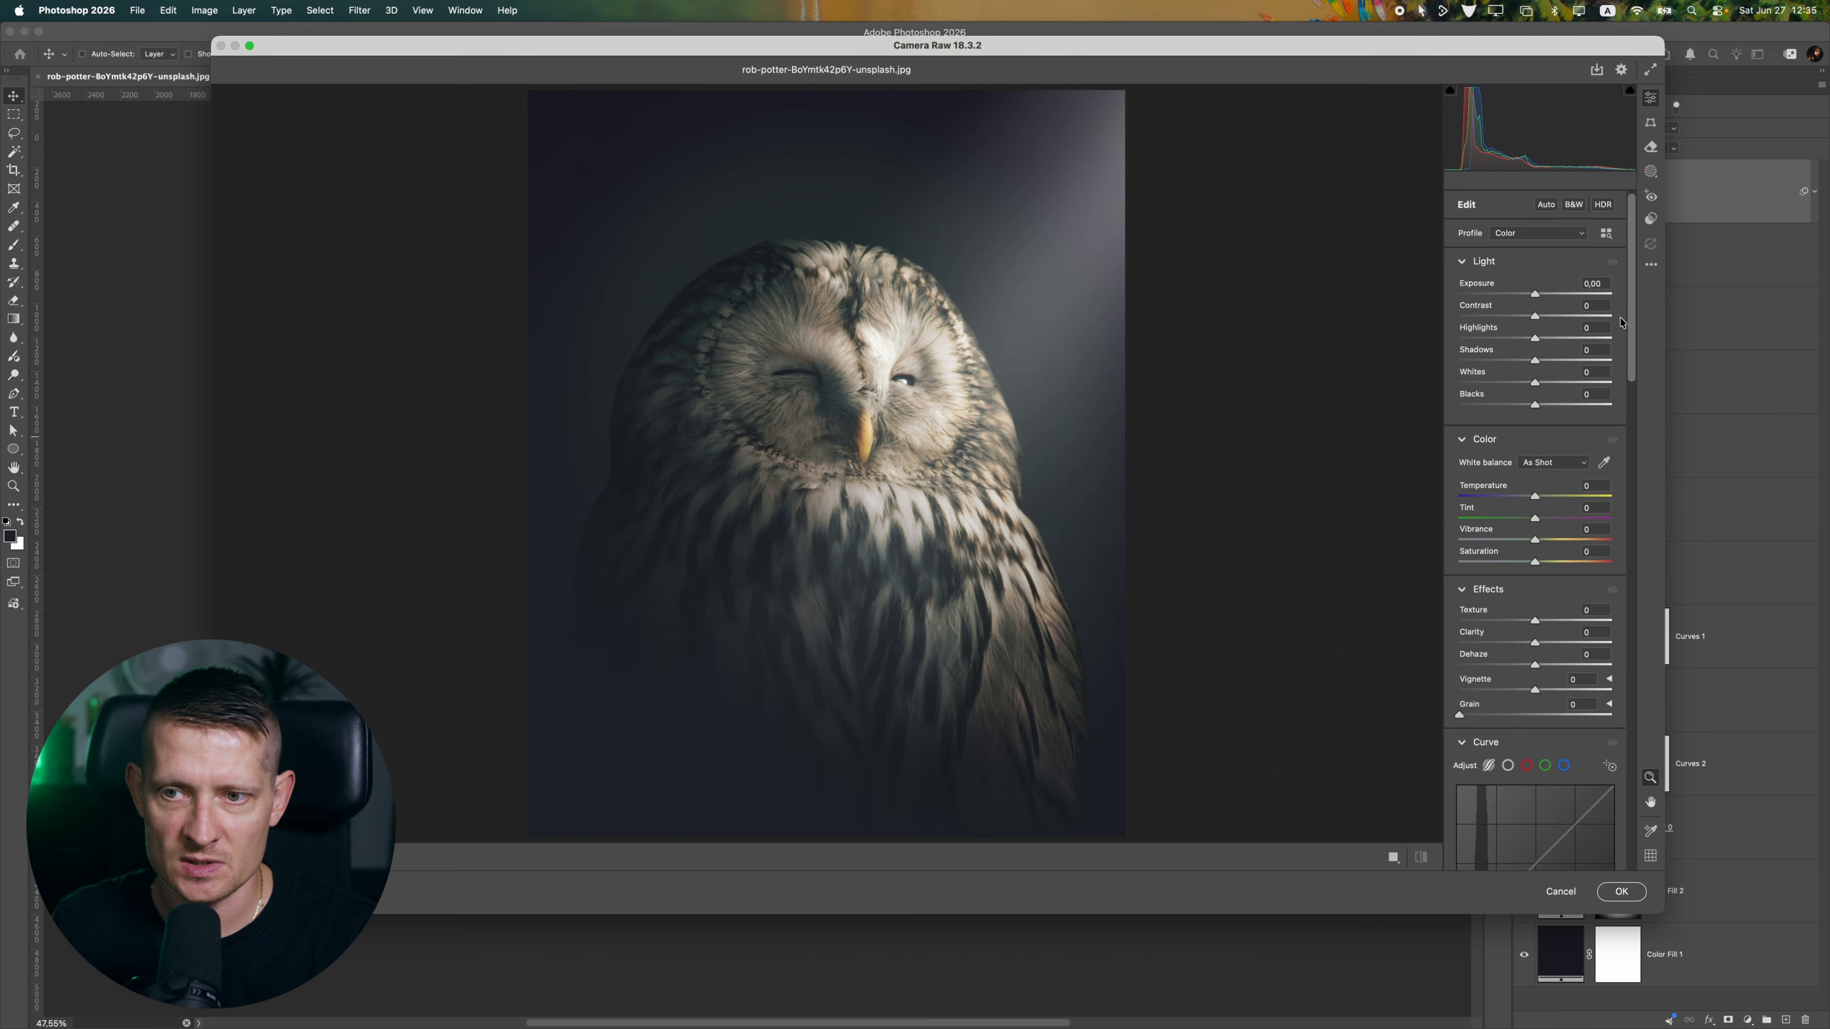
left_click_drag(1533, 295, 1553, 343)
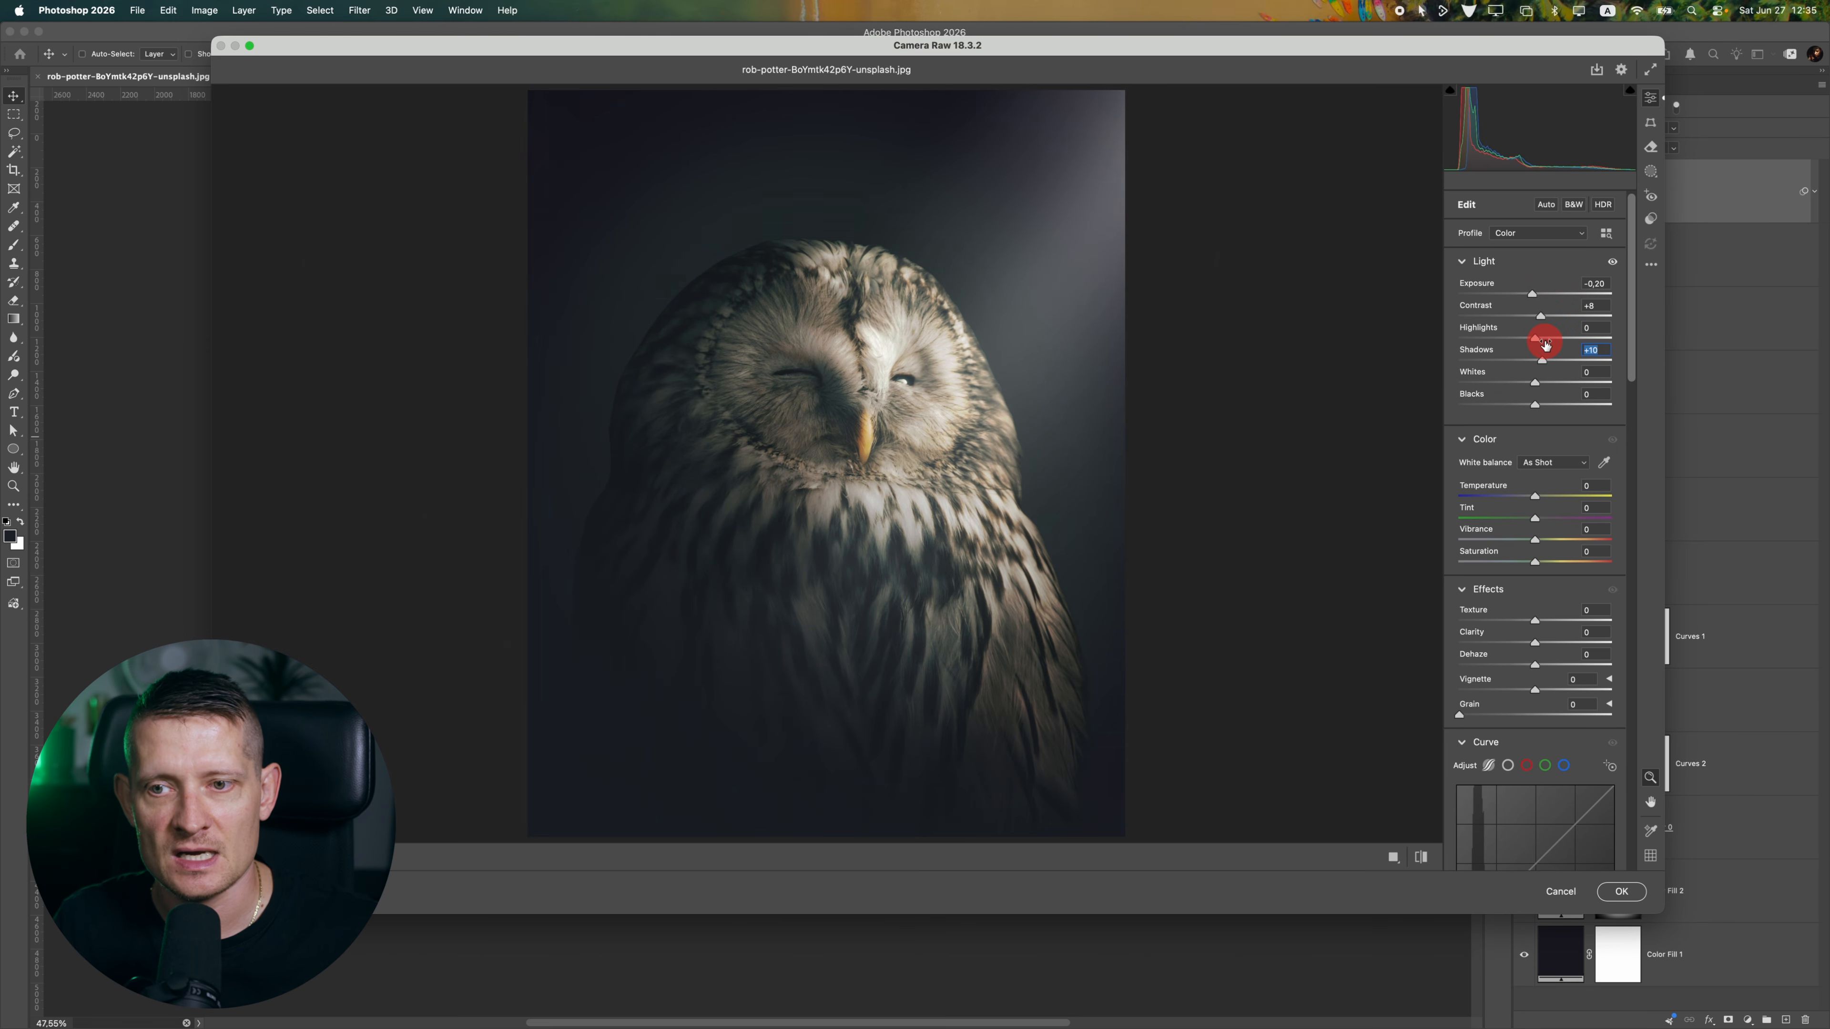
left_click_drag(1544, 348, 1546, 339)
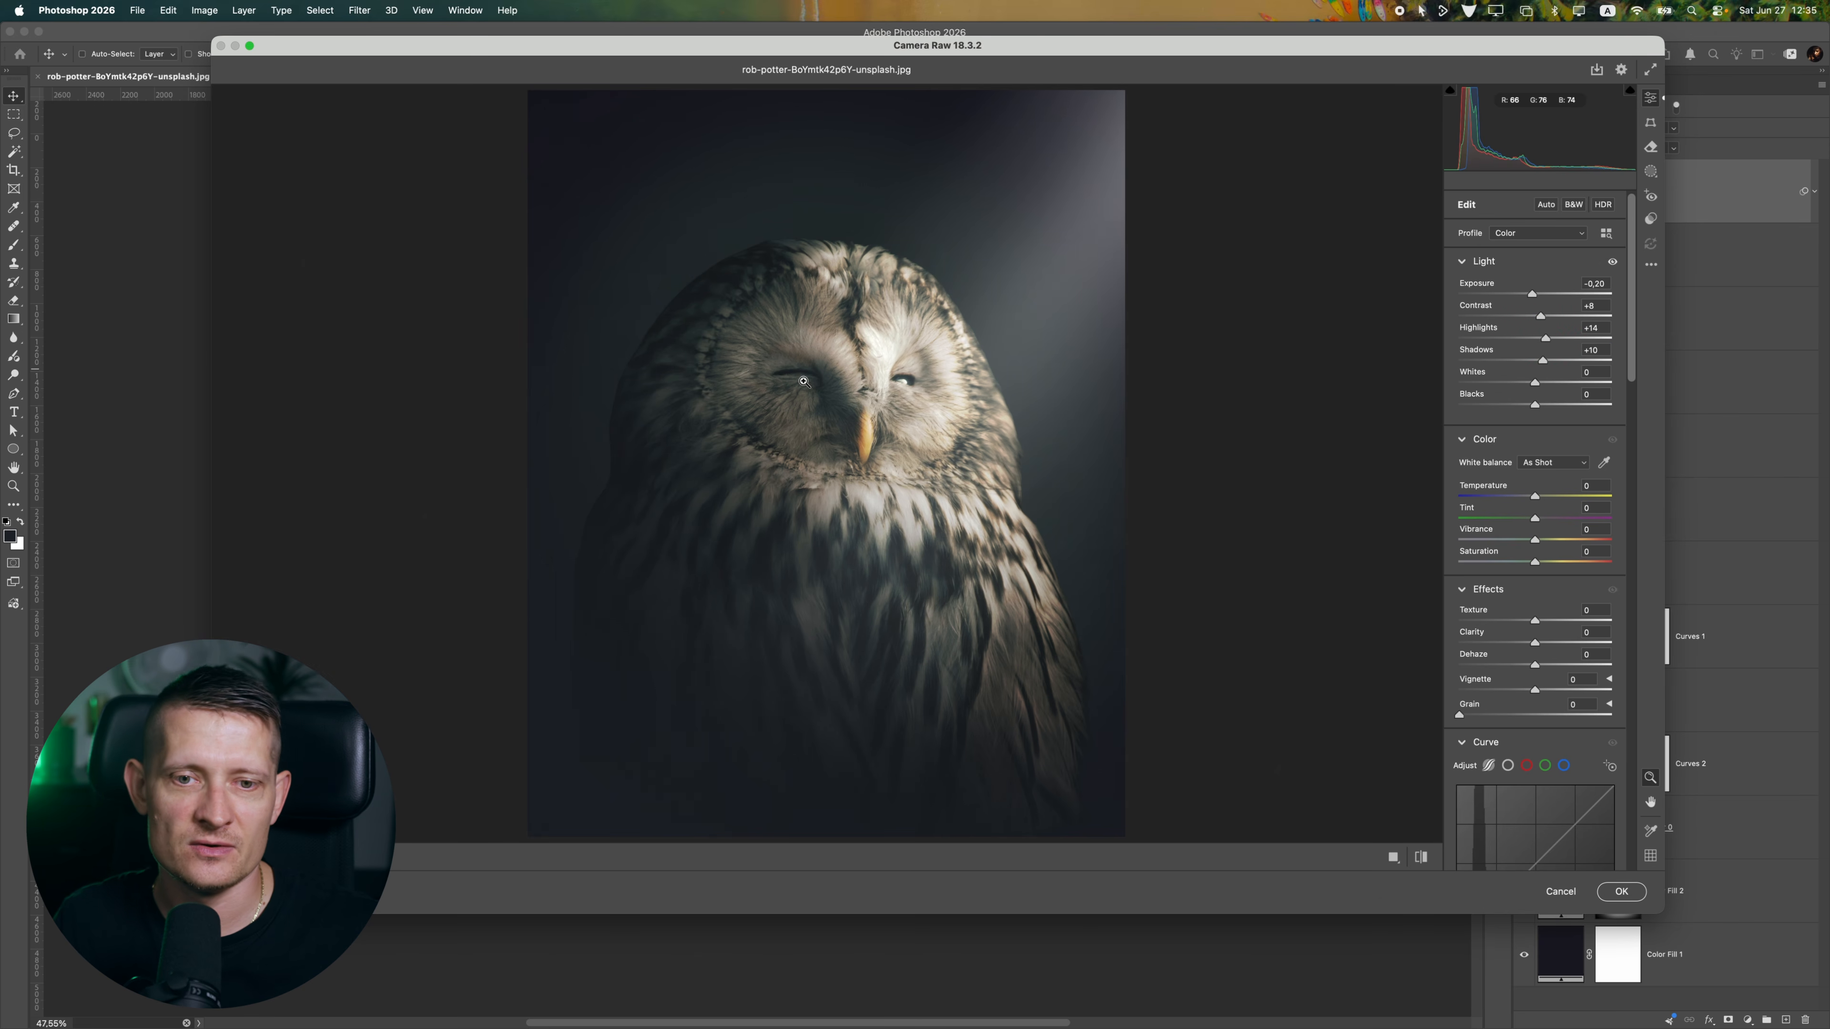
Toggle the highlight and shadow clipping previews, and set Whites to -24 and Blacks to +34
left_click(715, 389, "alt")
left_click(785, 388)
left_click(1629, 90)
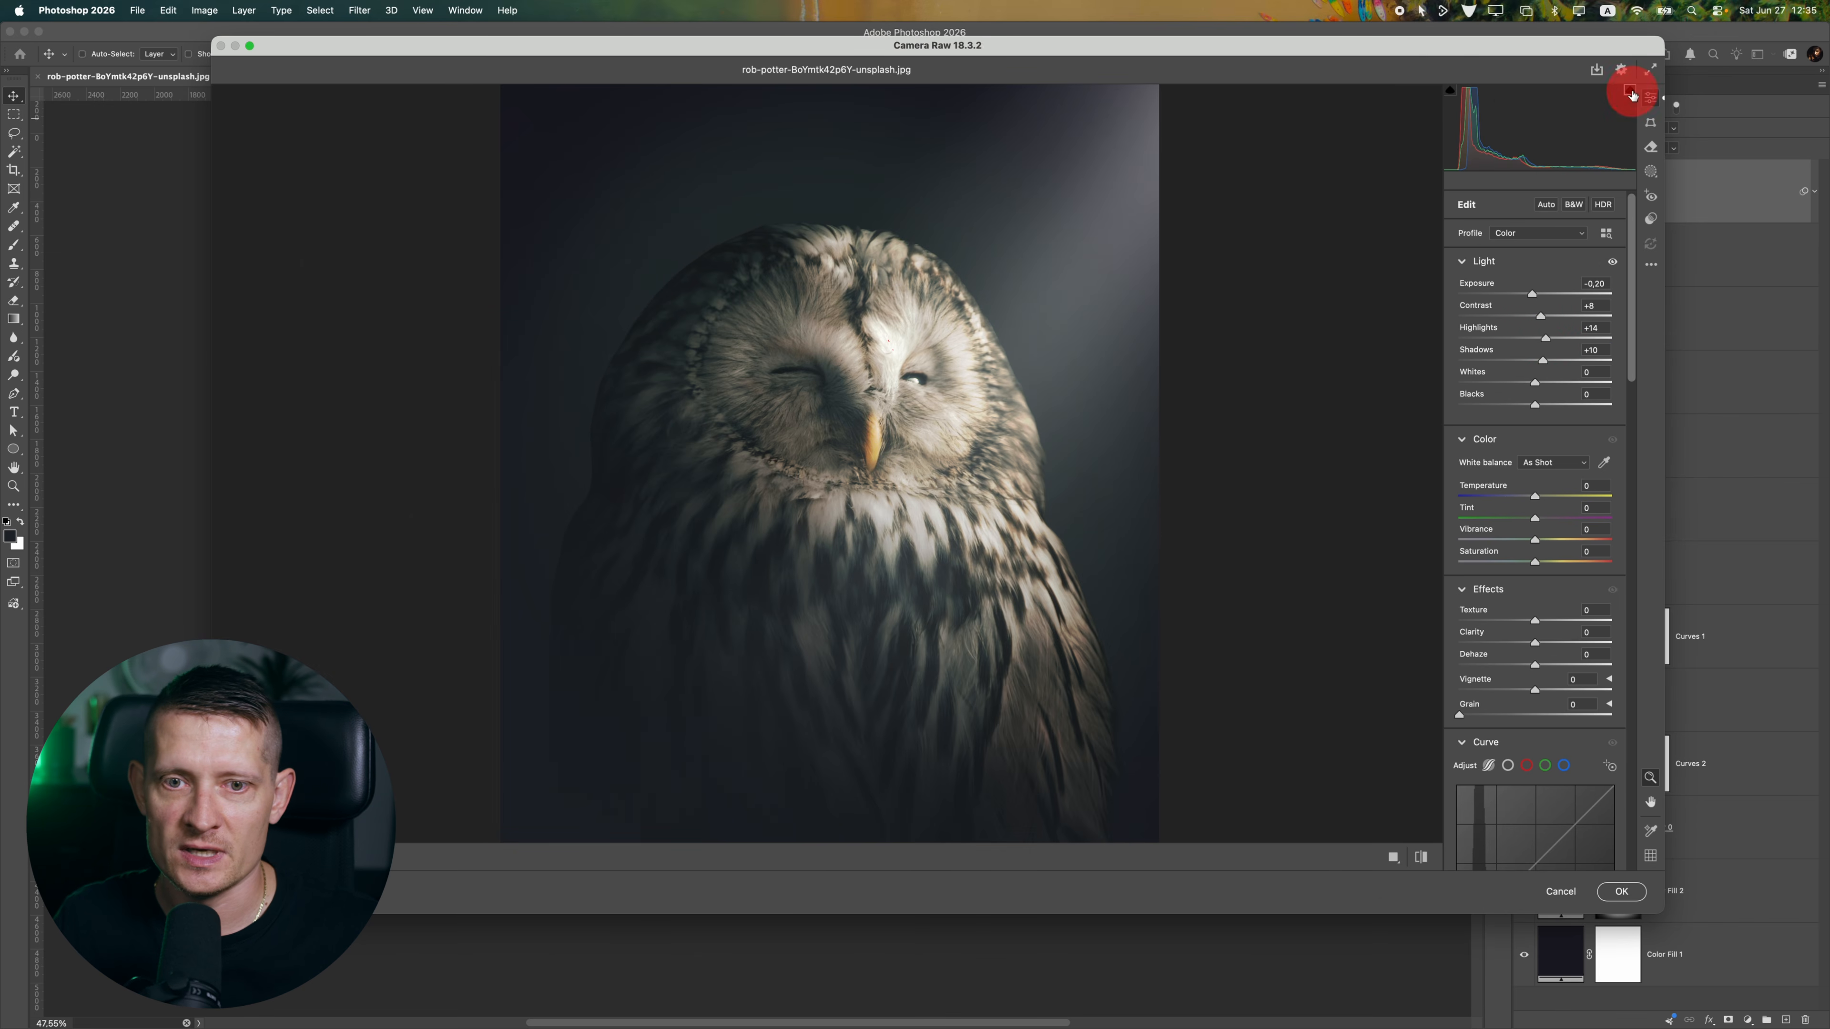
left_click(1450, 91)
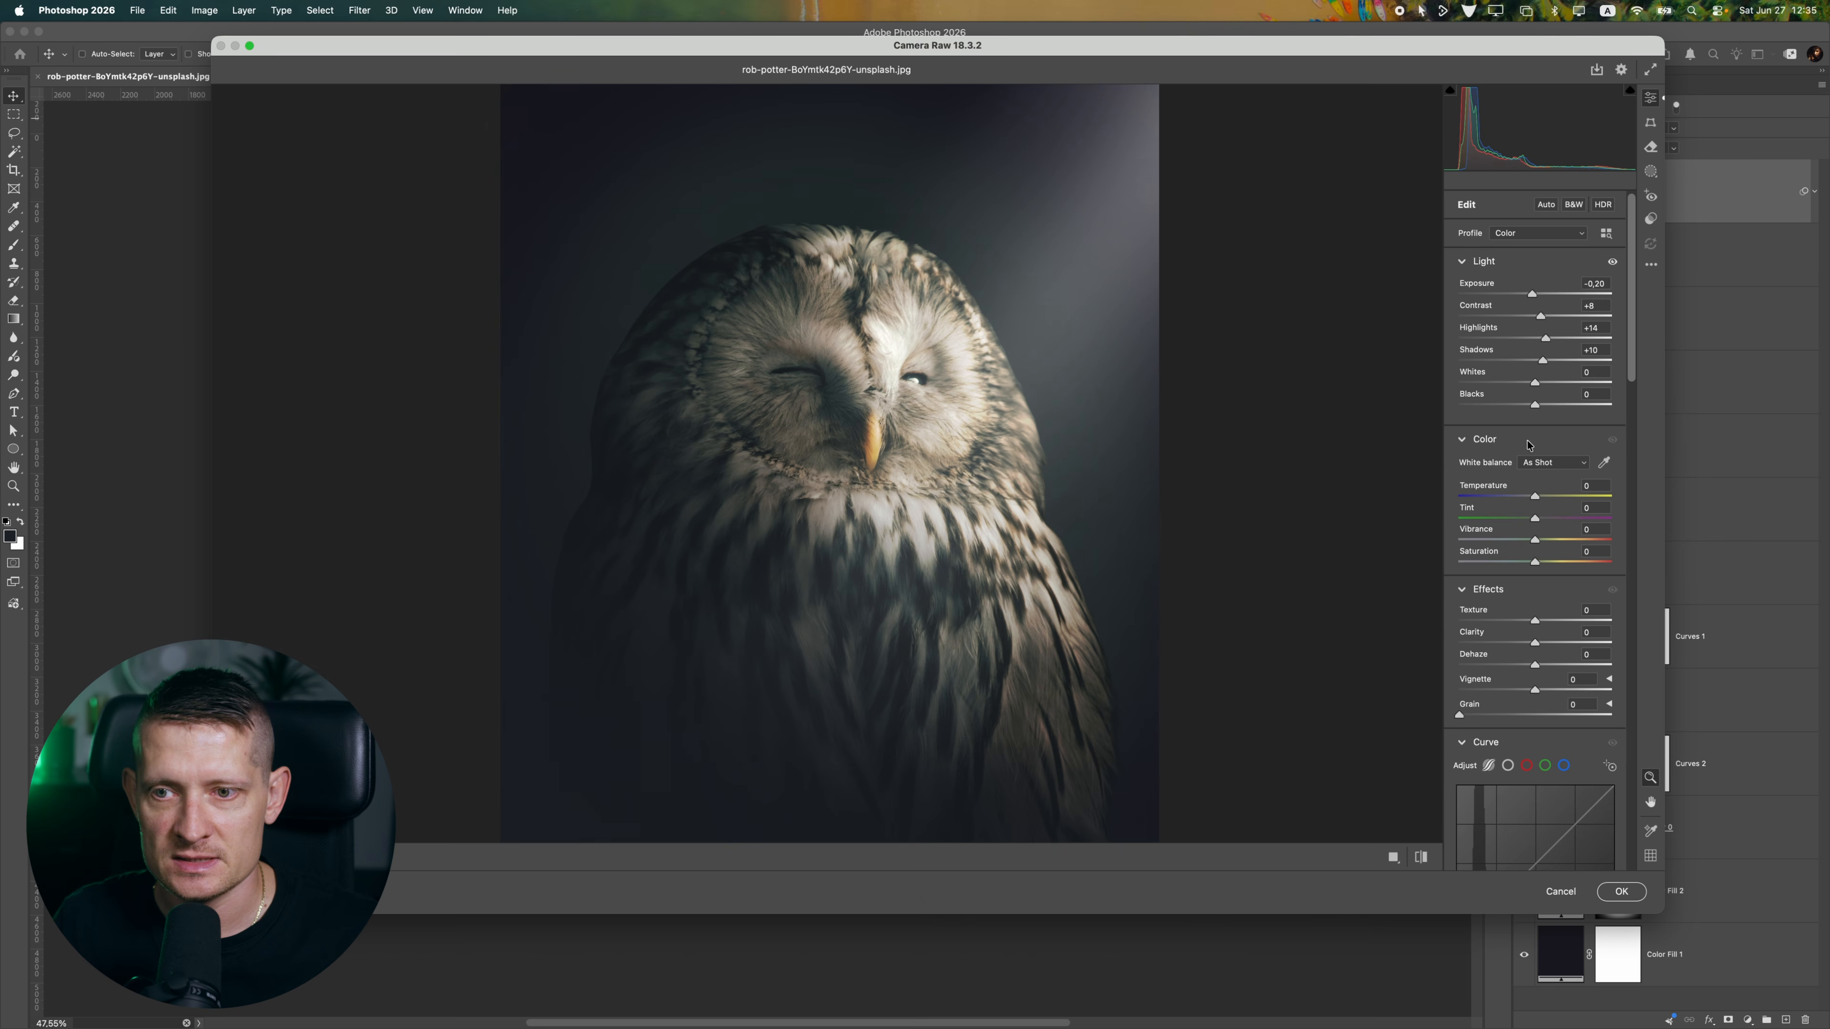
mouse_move(1541, 383)
left_mouse_down()
mouse_move(1513, 386)
mouse_move(1641, 393)
mouse_move(1524, 393)
mouse_move(1561, 407)
left_mouse_up()
mouse_move(807, 408)
left_mouse_down()
mouse_move(702, 413)
mouse_move(785, 405)
left_mouse_up()
Cool the white balance to Temperature -3 and reduce Vibrance to -17 and Saturation to -4
left_click_drag(1633, 349, 1534, 391)
double_click(1534, 390)
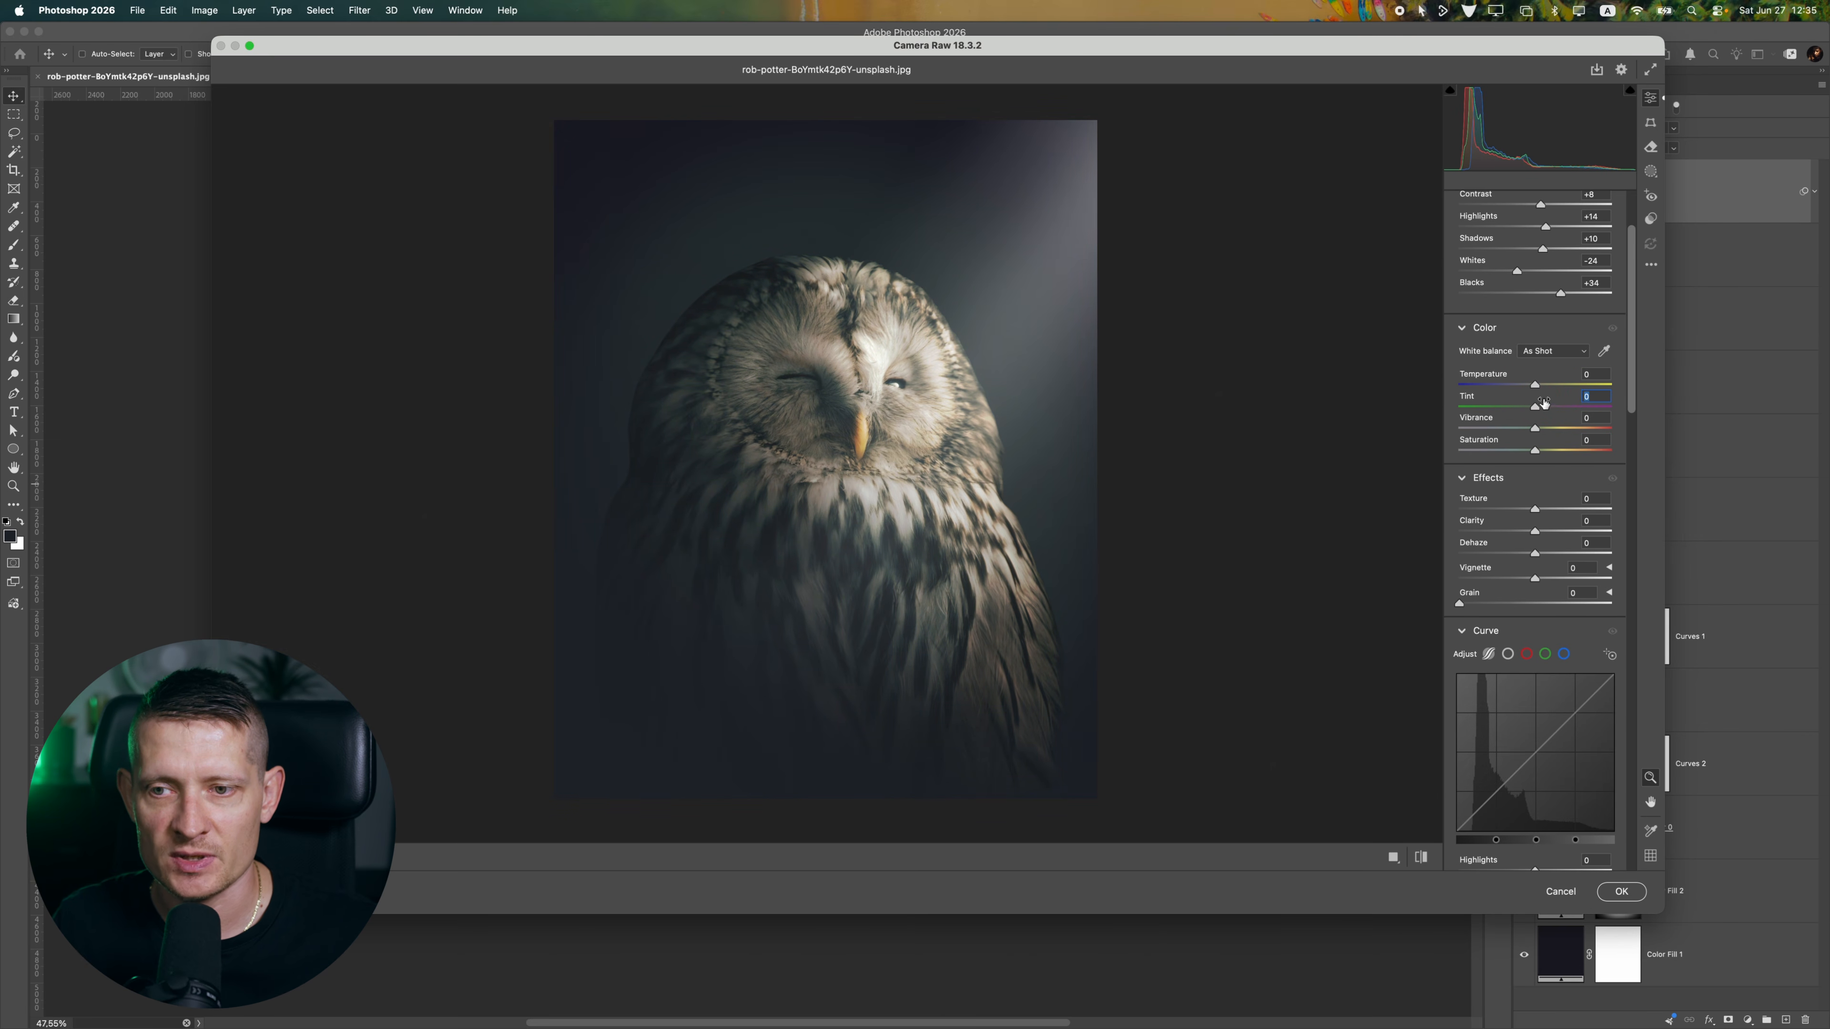
left_click_drag(1535, 390, 1533, 390)
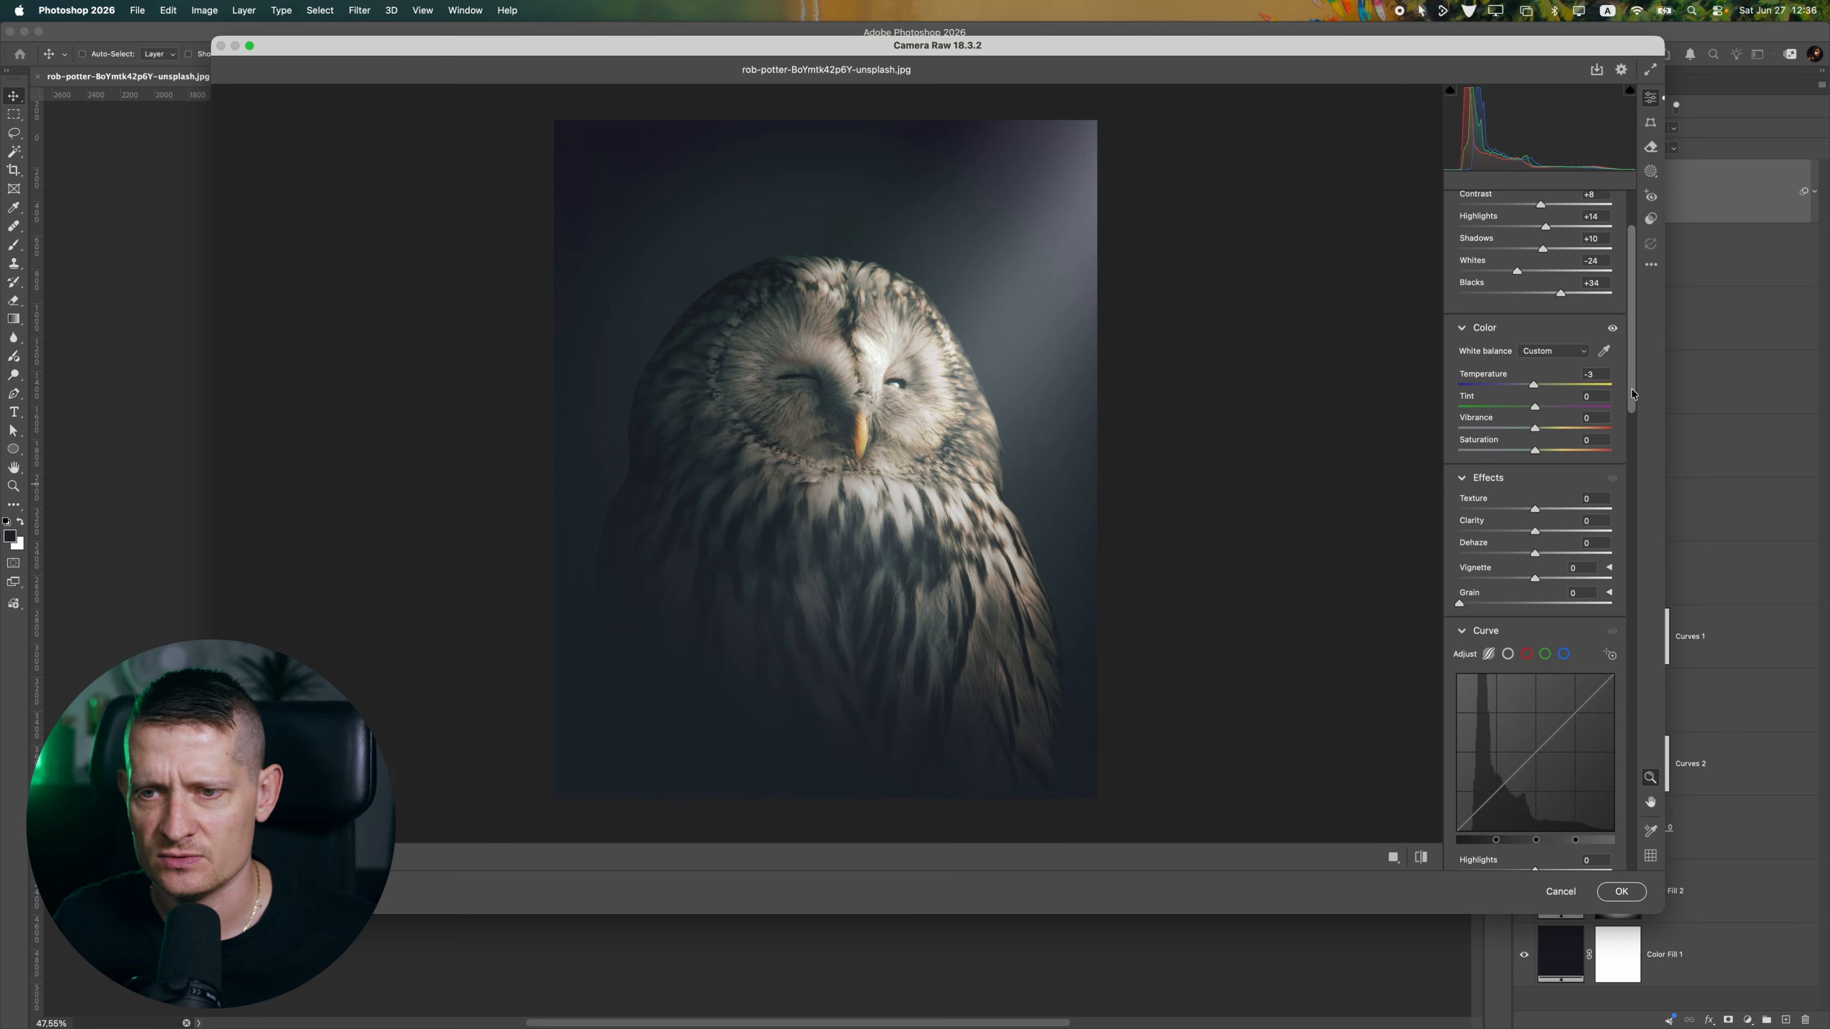
mouse_move(1538, 427)
left_mouse_down()
mouse_move(1565, 430)
mouse_move(1513, 434)
left_mouse_up()
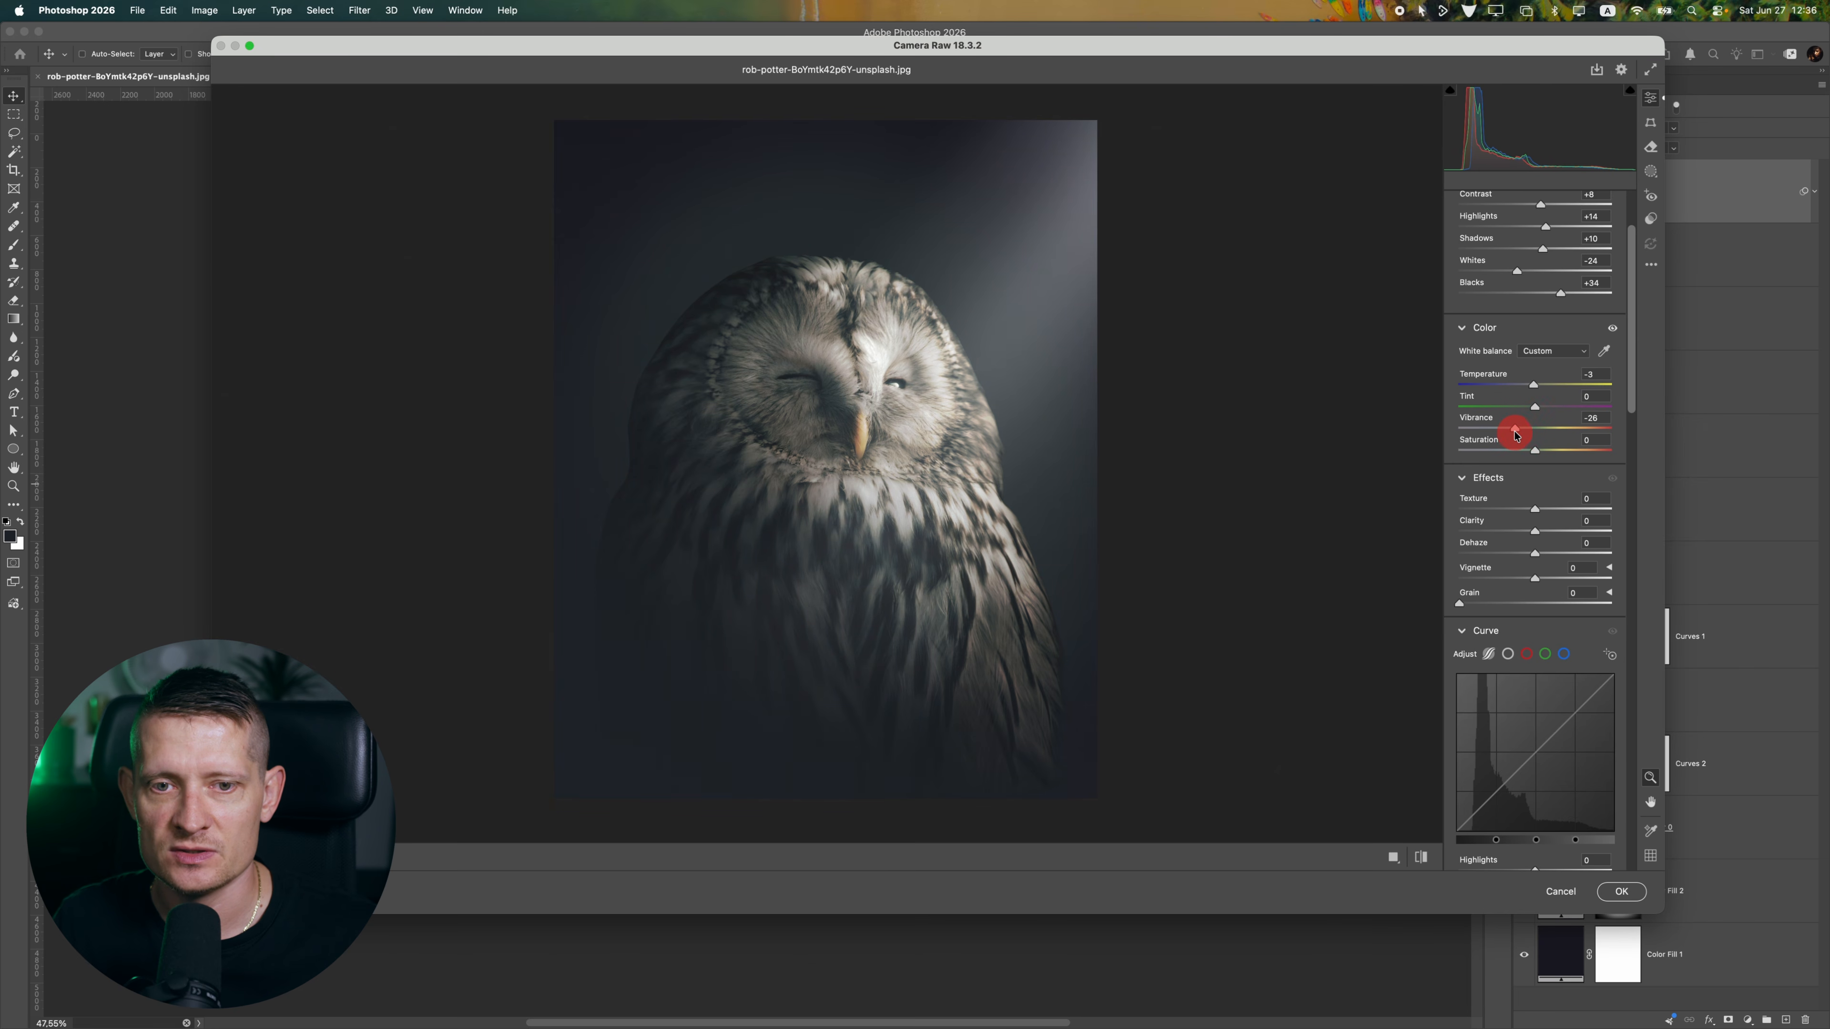
left_click_drag(955, 425, 998, 425)
left_click_drag(1526, 430, 1520, 432)
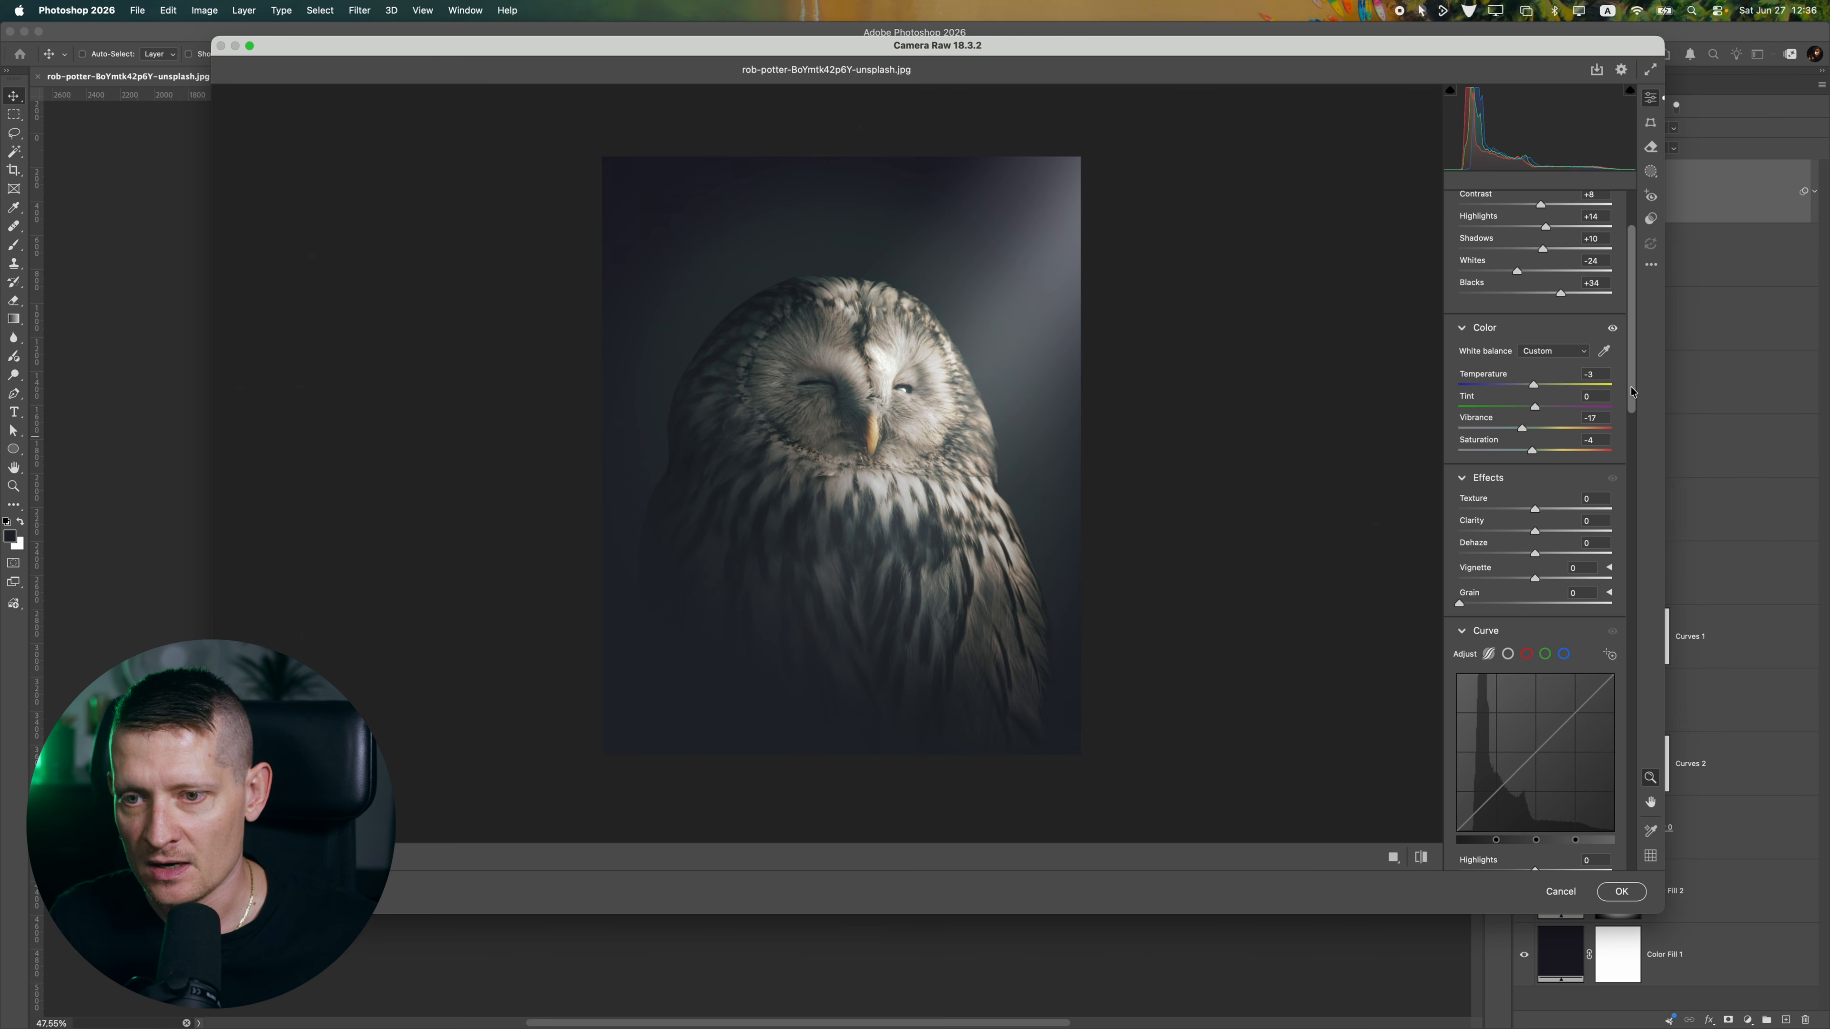
left_click_drag(823, 419, 893, 400)
Set the effects to Texture -6, Clarity +20 and Dehaze +7, judging them on the owl's feathers
left_click_drag(1534, 511, 1573, 534)
mouse_move(1036, 438)
left_mouse_down()
mouse_move(926, 441)
mouse_move(1048, 425)
mouse_move(937, 426)
mouse_move(1035, 425)
mouse_move(1009, 425)
left_mouse_up()
left_click_drag(1516, 509, 1549, 510)
left_click_drag(991, 419, 1076, 425)
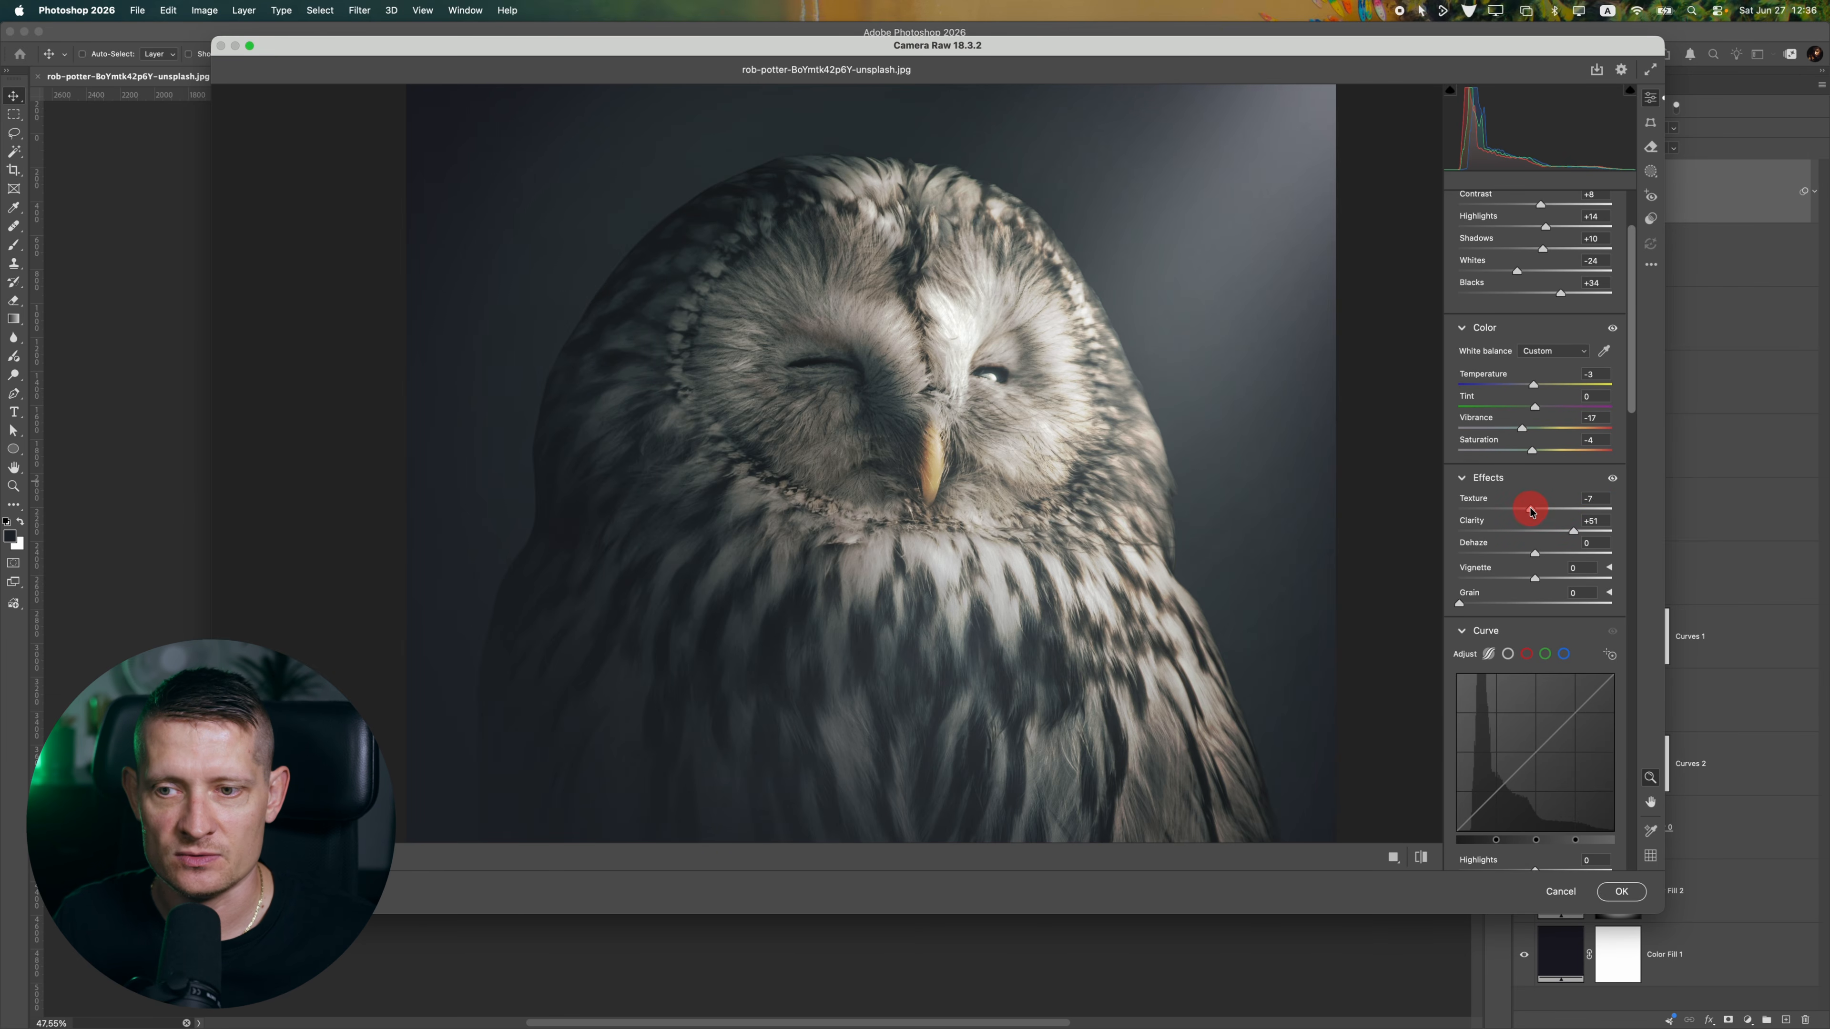
left_click_drag(1531, 511, 1533, 511)
left_click_drag(1573, 533, 1544, 534)
left_click_drag(1072, 453, 1056, 453)
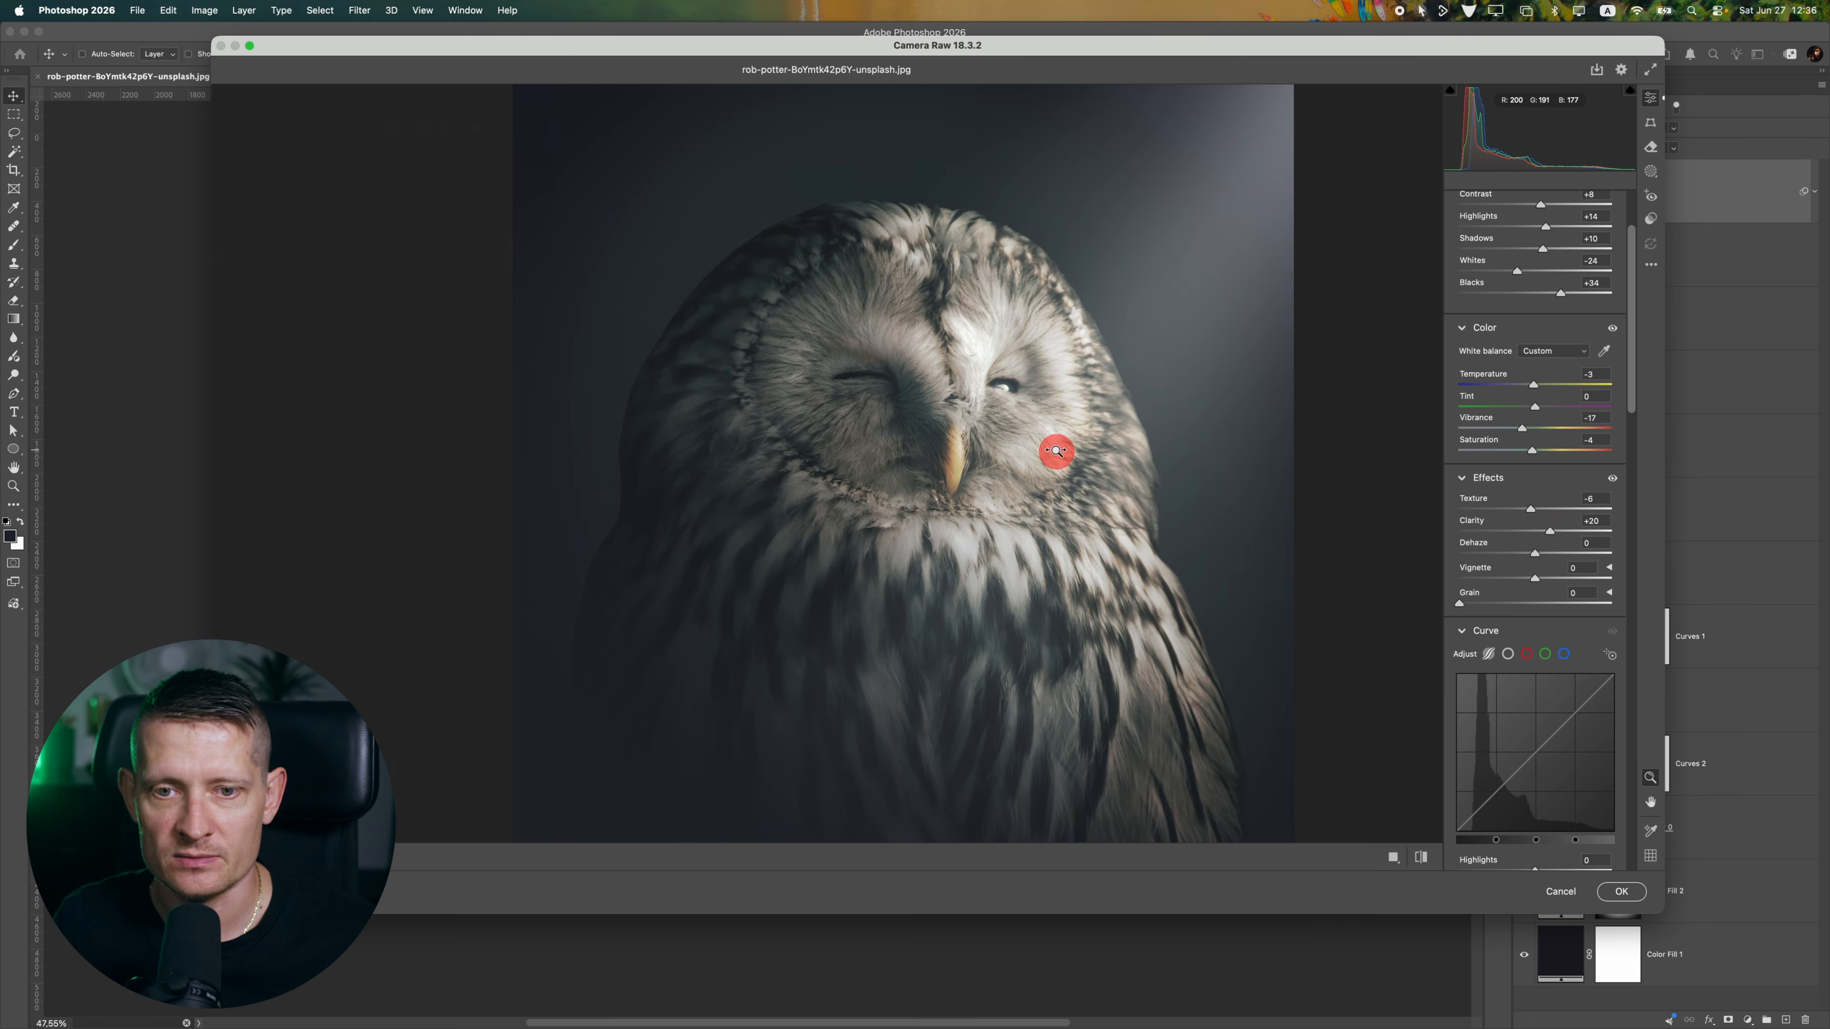
left_click_drag(1534, 555, 1541, 556)
left_click_drag(970, 411, 920, 407)
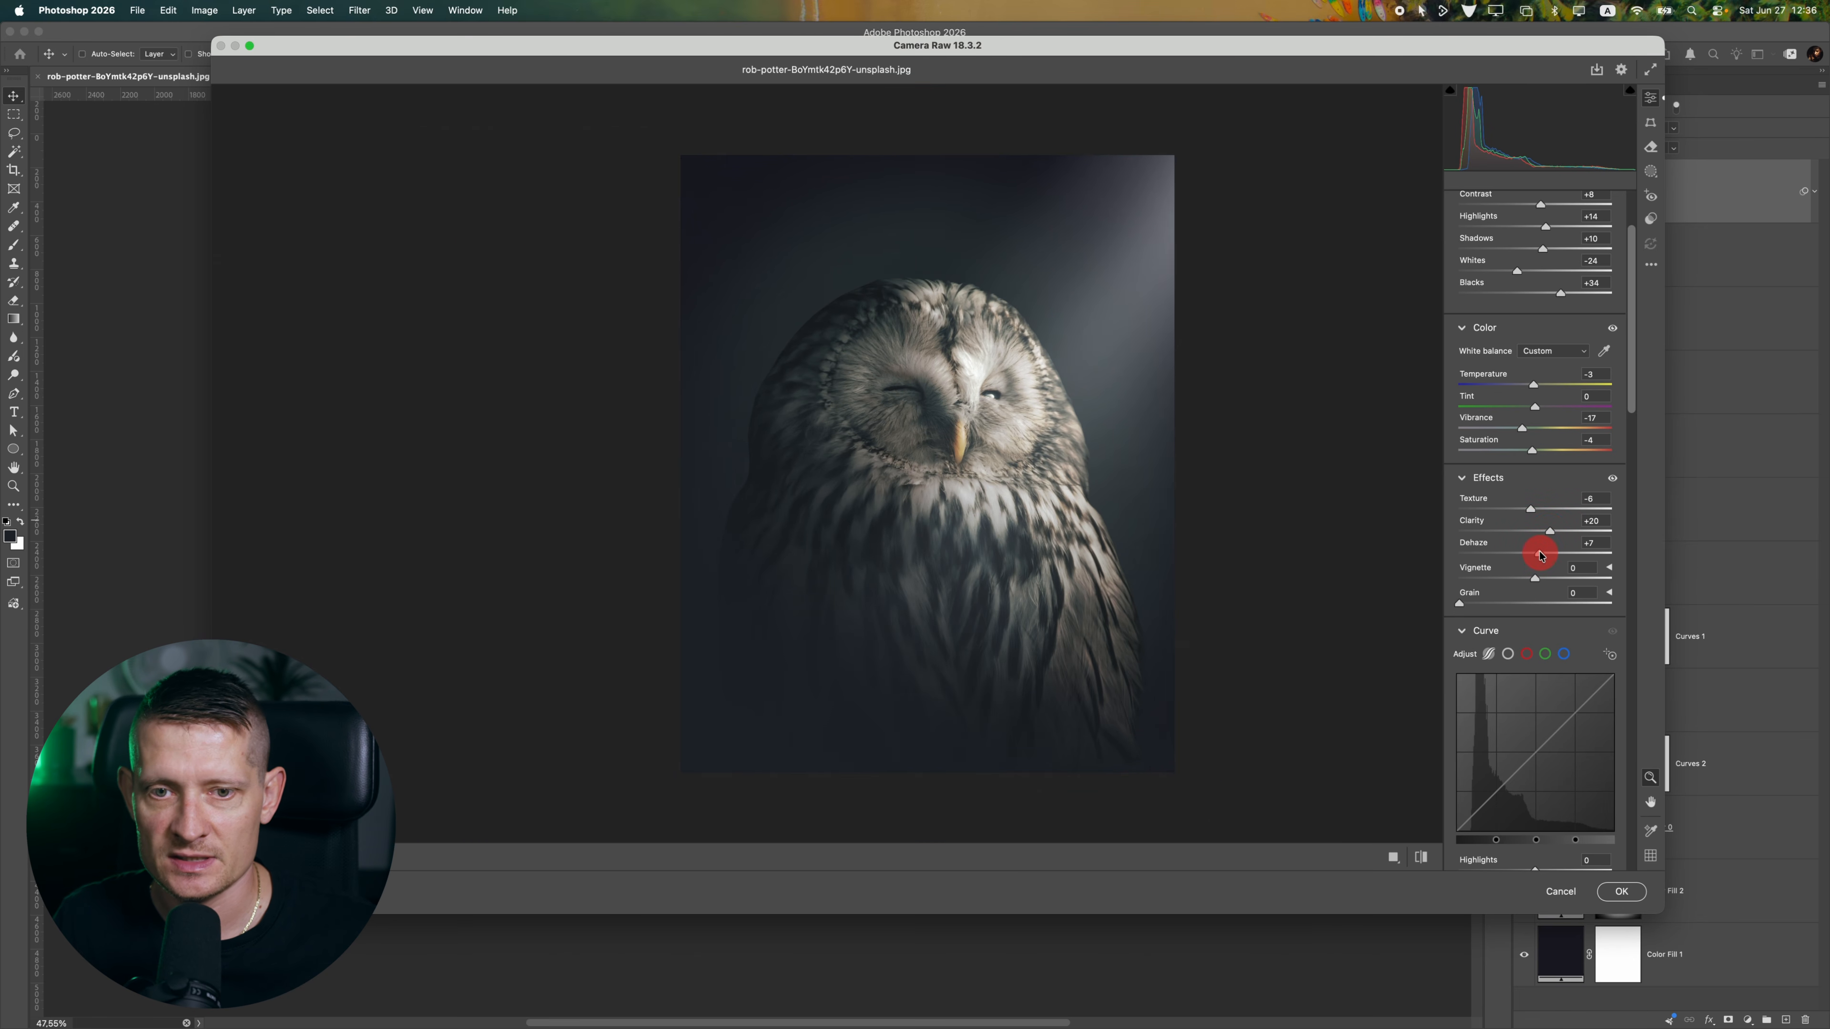
Shape the parametric curve with Highlights +18, Lights -10, Darks +6 and Shadows +3
left_click_drag(1632, 398, 1570, 489)
mouse_move(967, 381)
left_mouse_down()
mouse_move(858, 392)
mouse_move(987, 382)
left_mouse_up()
left_click_drag(1567, 484, 1538, 553)
mouse_move(941, 447)
left_mouse_down()
mouse_move(839, 452)
mouse_move(950, 459)
left_mouse_up()
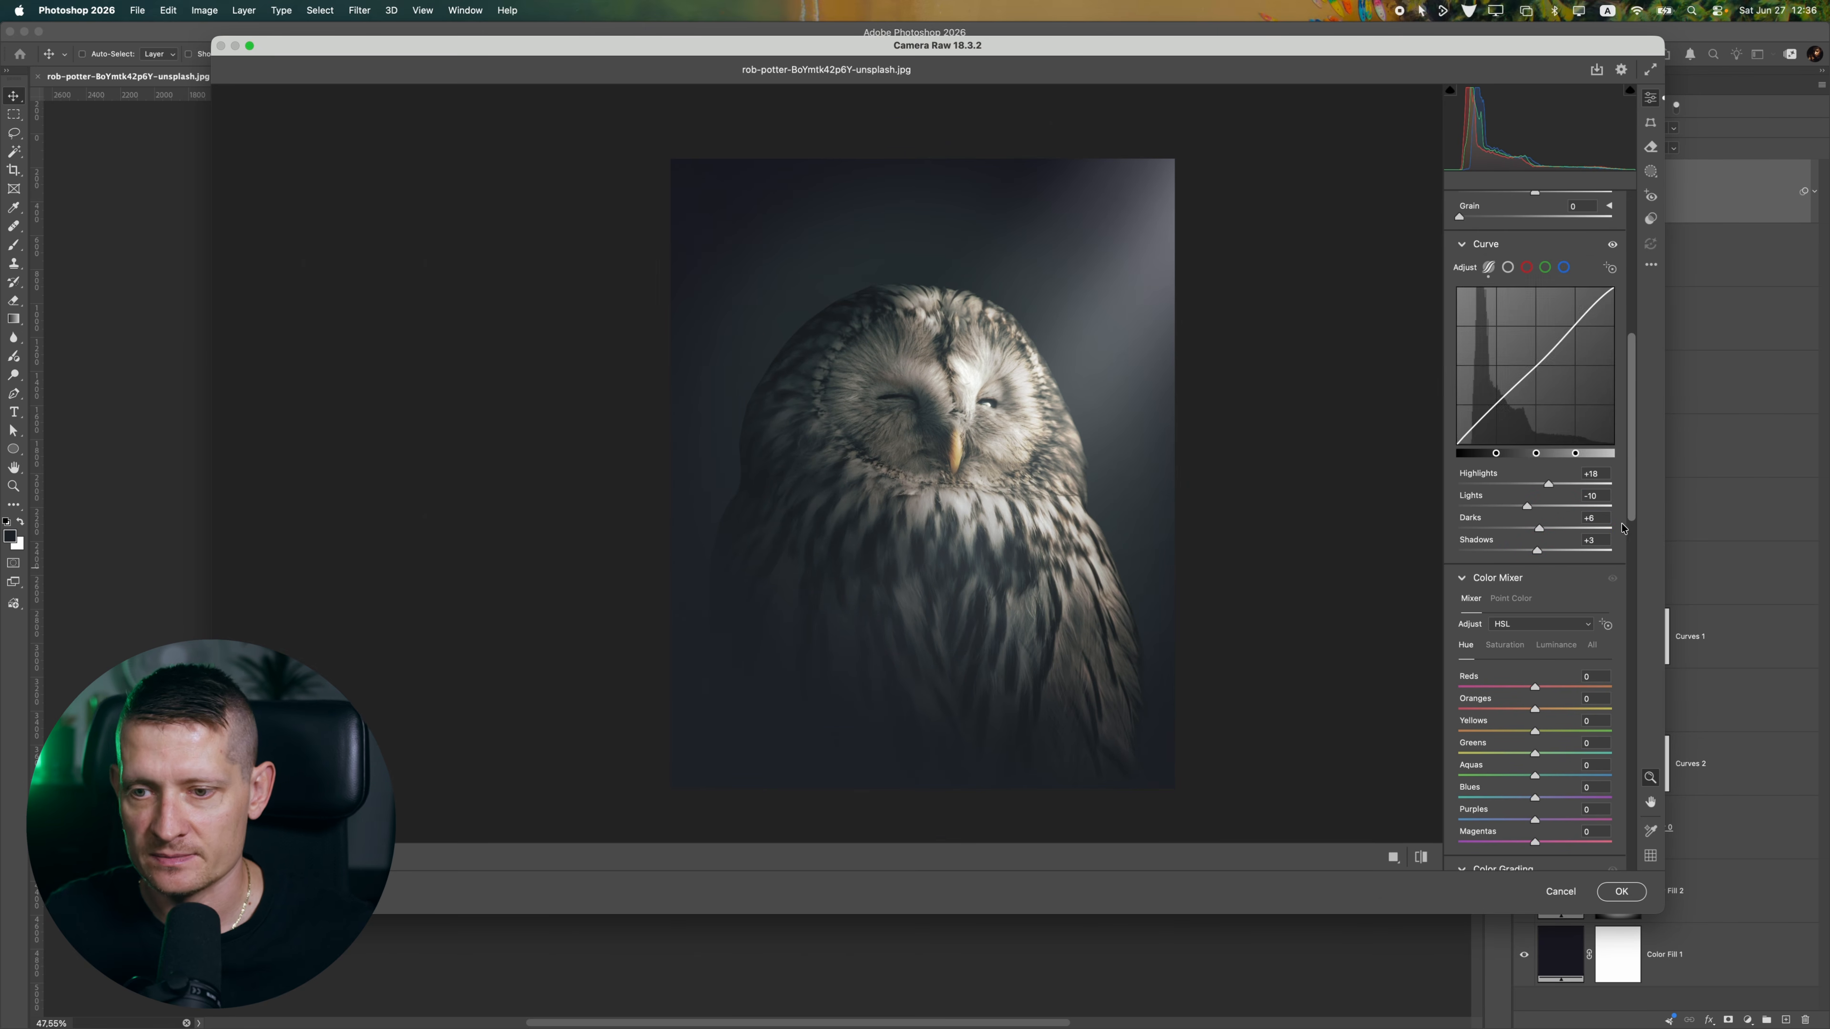
Test the Reds hue in the Color Mixer, reset it, and set the Blues hue to +15
left_click_drag(1631, 468, 1630, 527)
left_click(1530, 482)
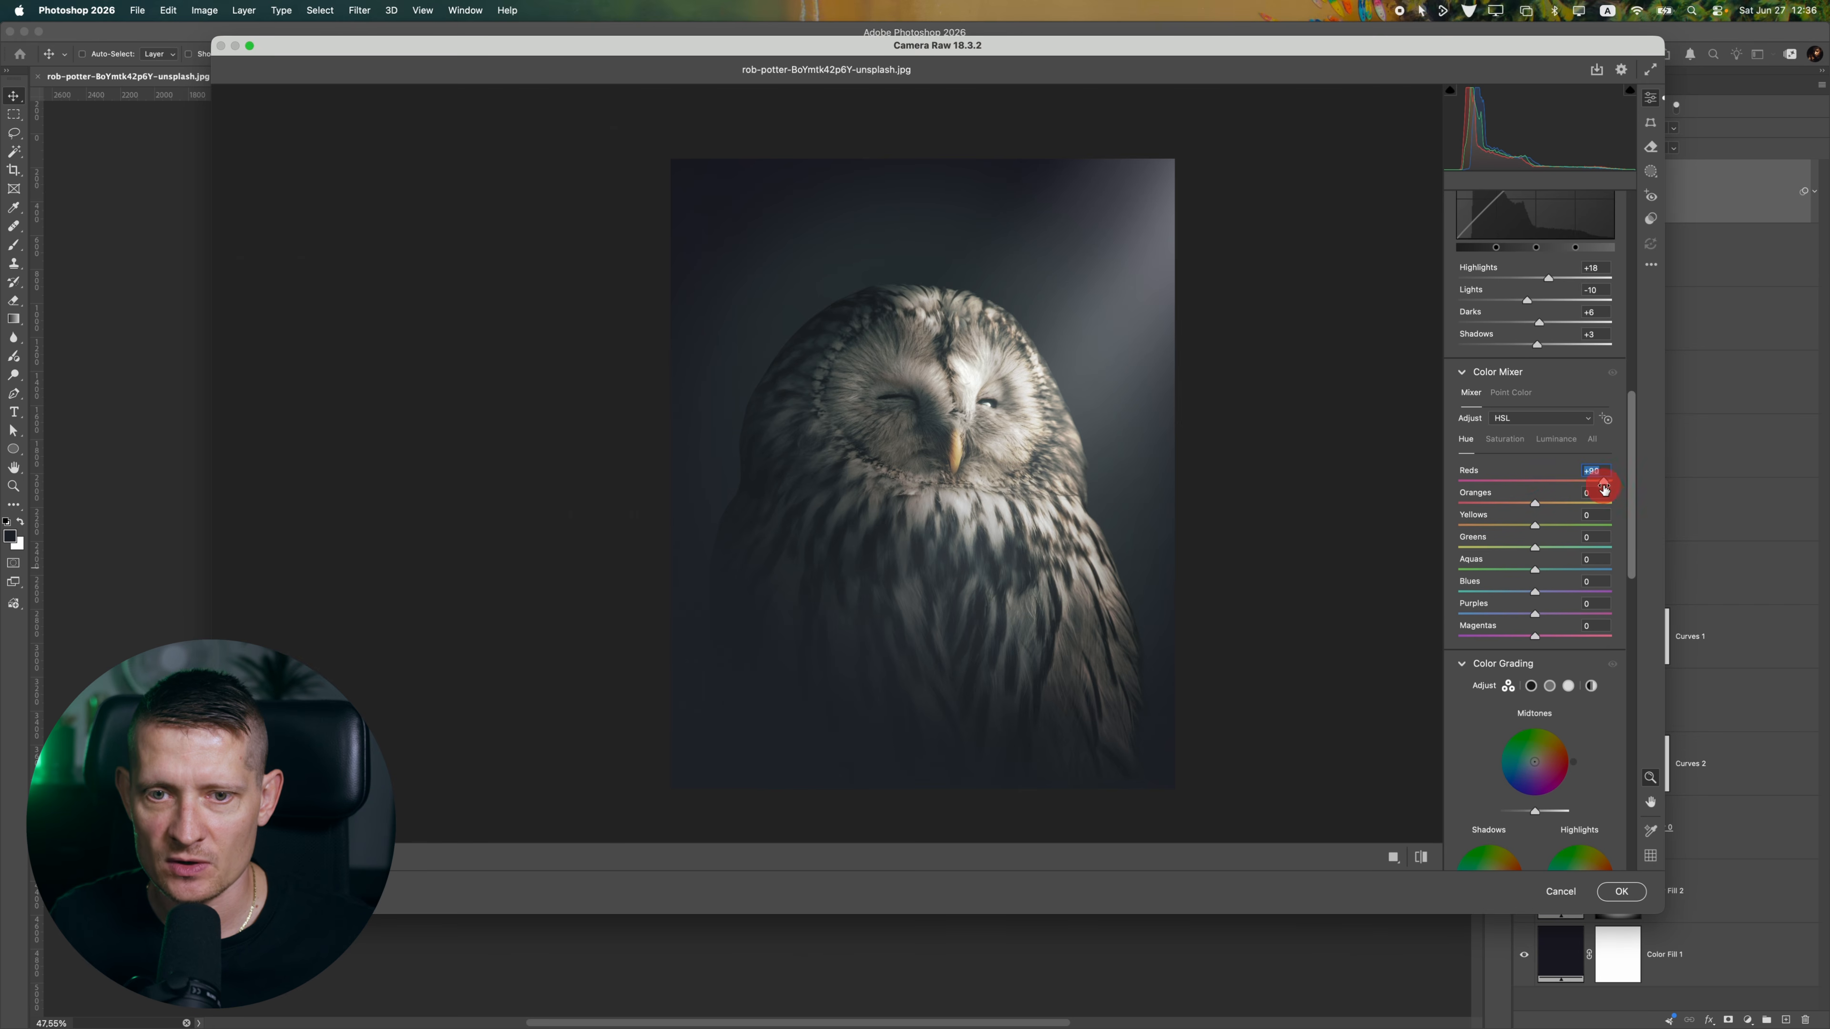
mouse_move(1537, 589)
left_mouse_down()
mouse_move(1470, 593)
mouse_move(1608, 602)
mouse_move(1482, 600)
mouse_move(1583, 596)
mouse_move(1553, 598)
left_mouse_up()
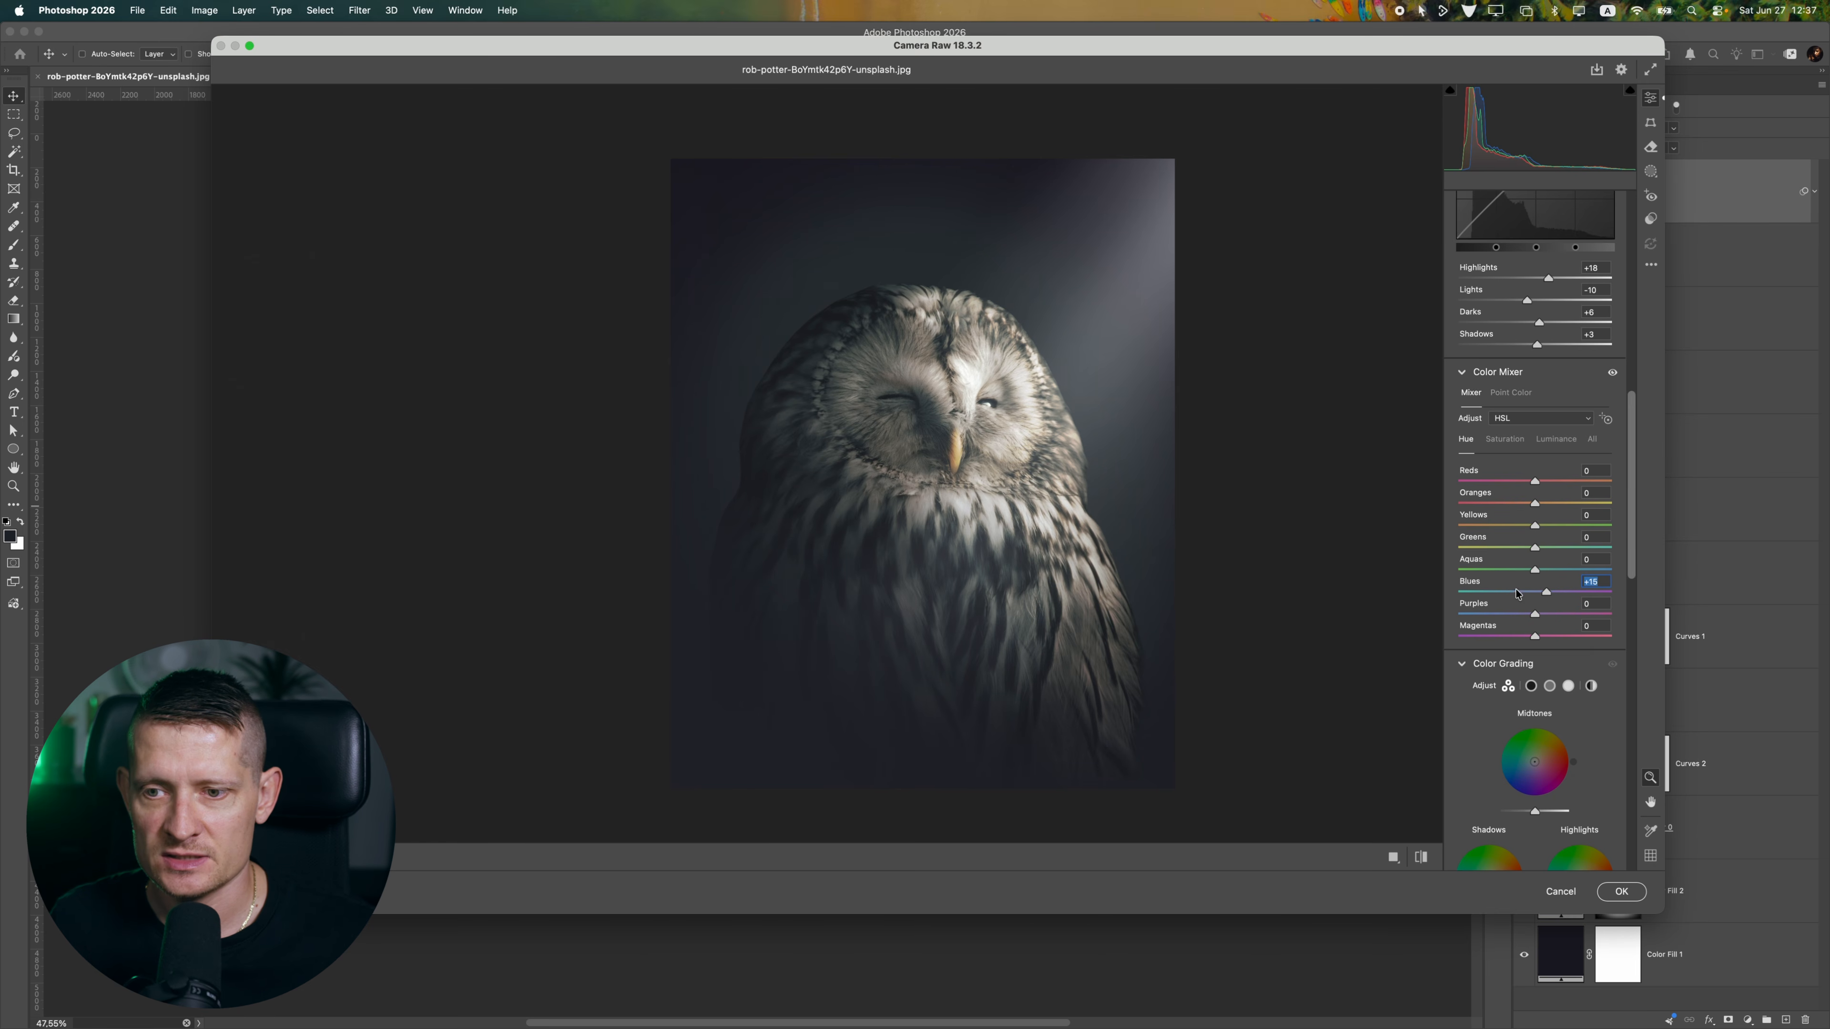
Set Sharpening to 35 and Noise Reduction to 8, inspecting the owl's face up close
left_click_drag(1634, 472, 1630, 681)
left_click(956, 409)
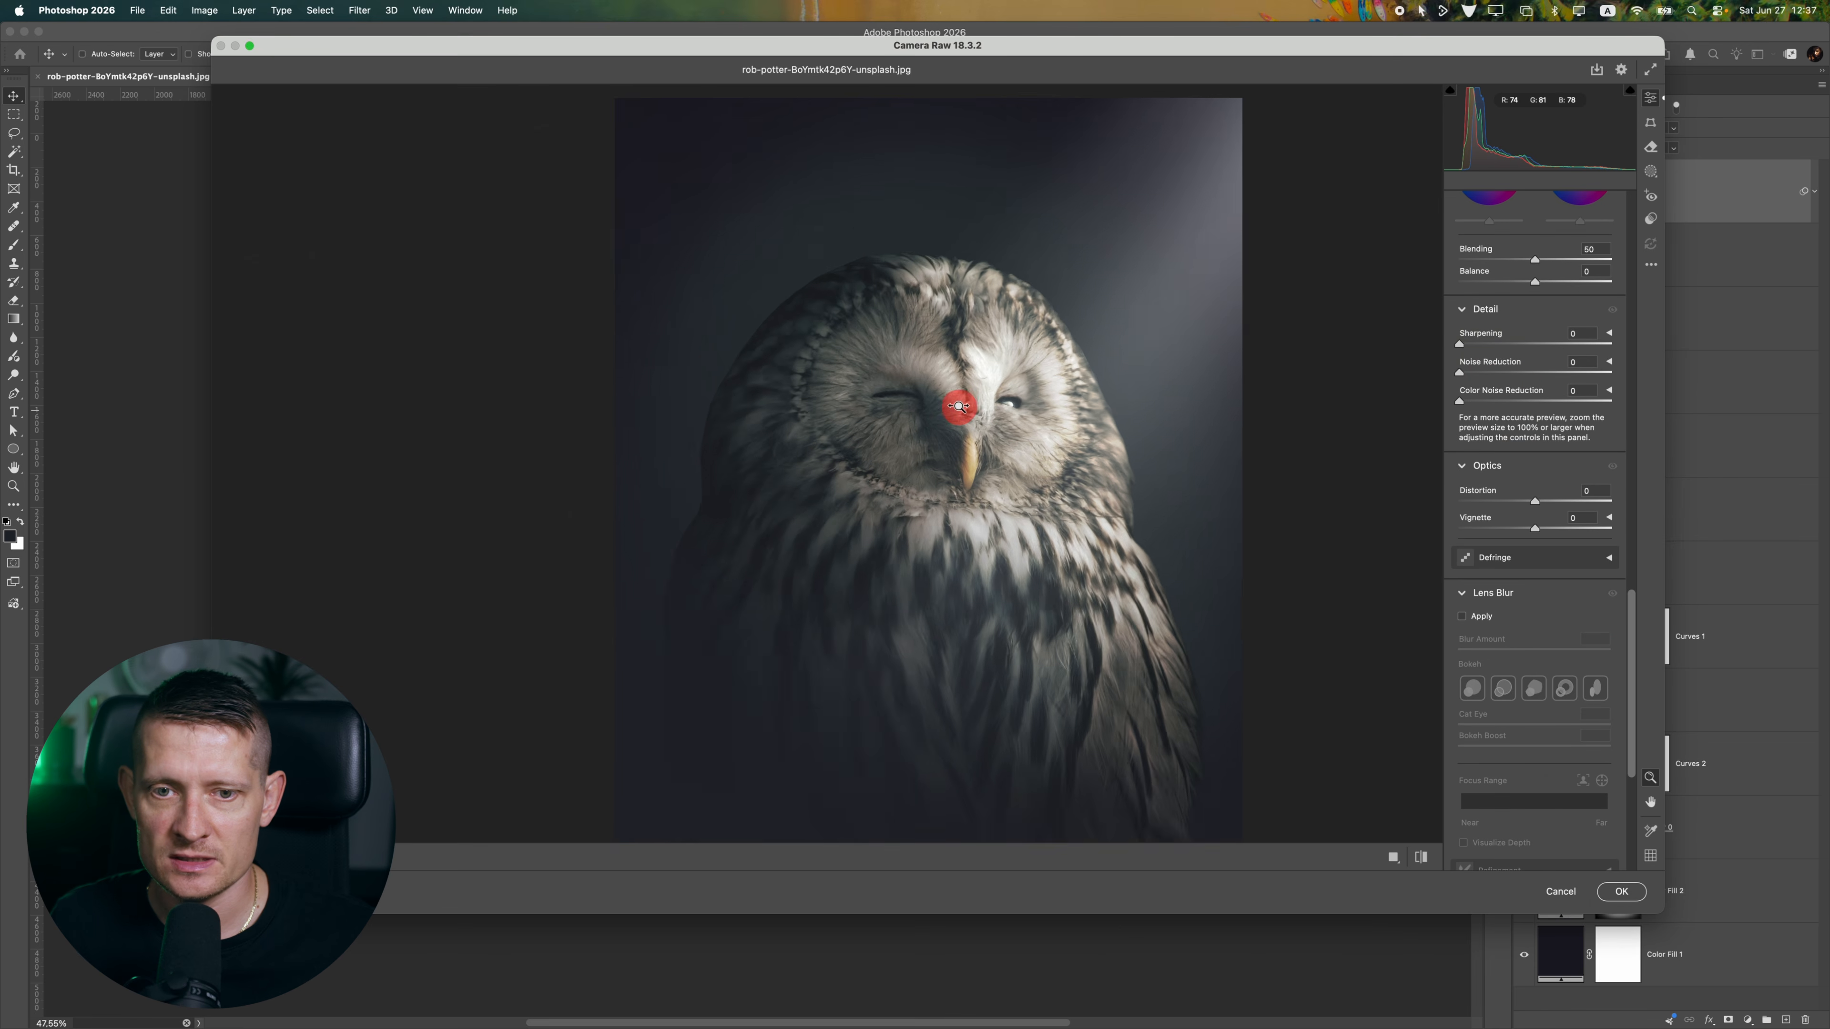
left_click_drag(1468, 346, 1531, 376)
left_click(960, 355)
left_click_drag(961, 354, 1032, 389)
left_click_drag(1607, 373, 1471, 376)
left_click(952, 370)
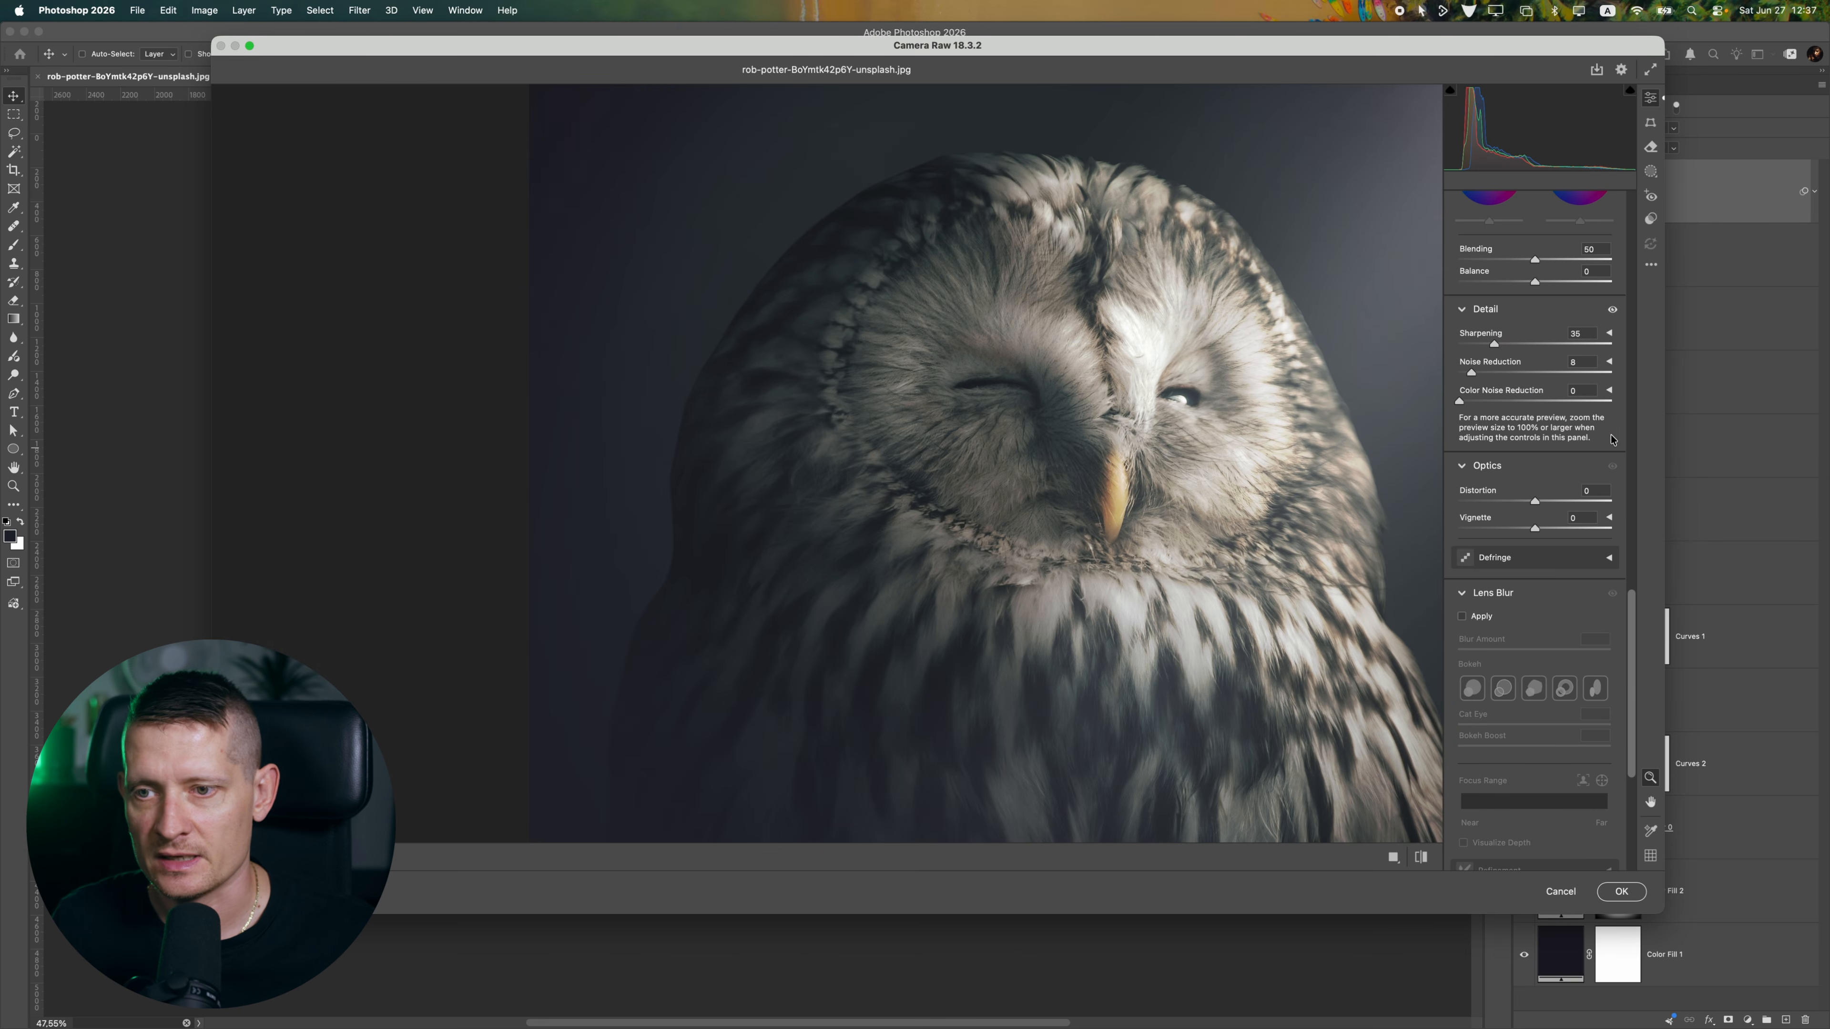
Test the Red Primary calibration at extreme values and settle its Saturation at +47 with Hue at 0
left_click_drag(1632, 701, 1634, 815)
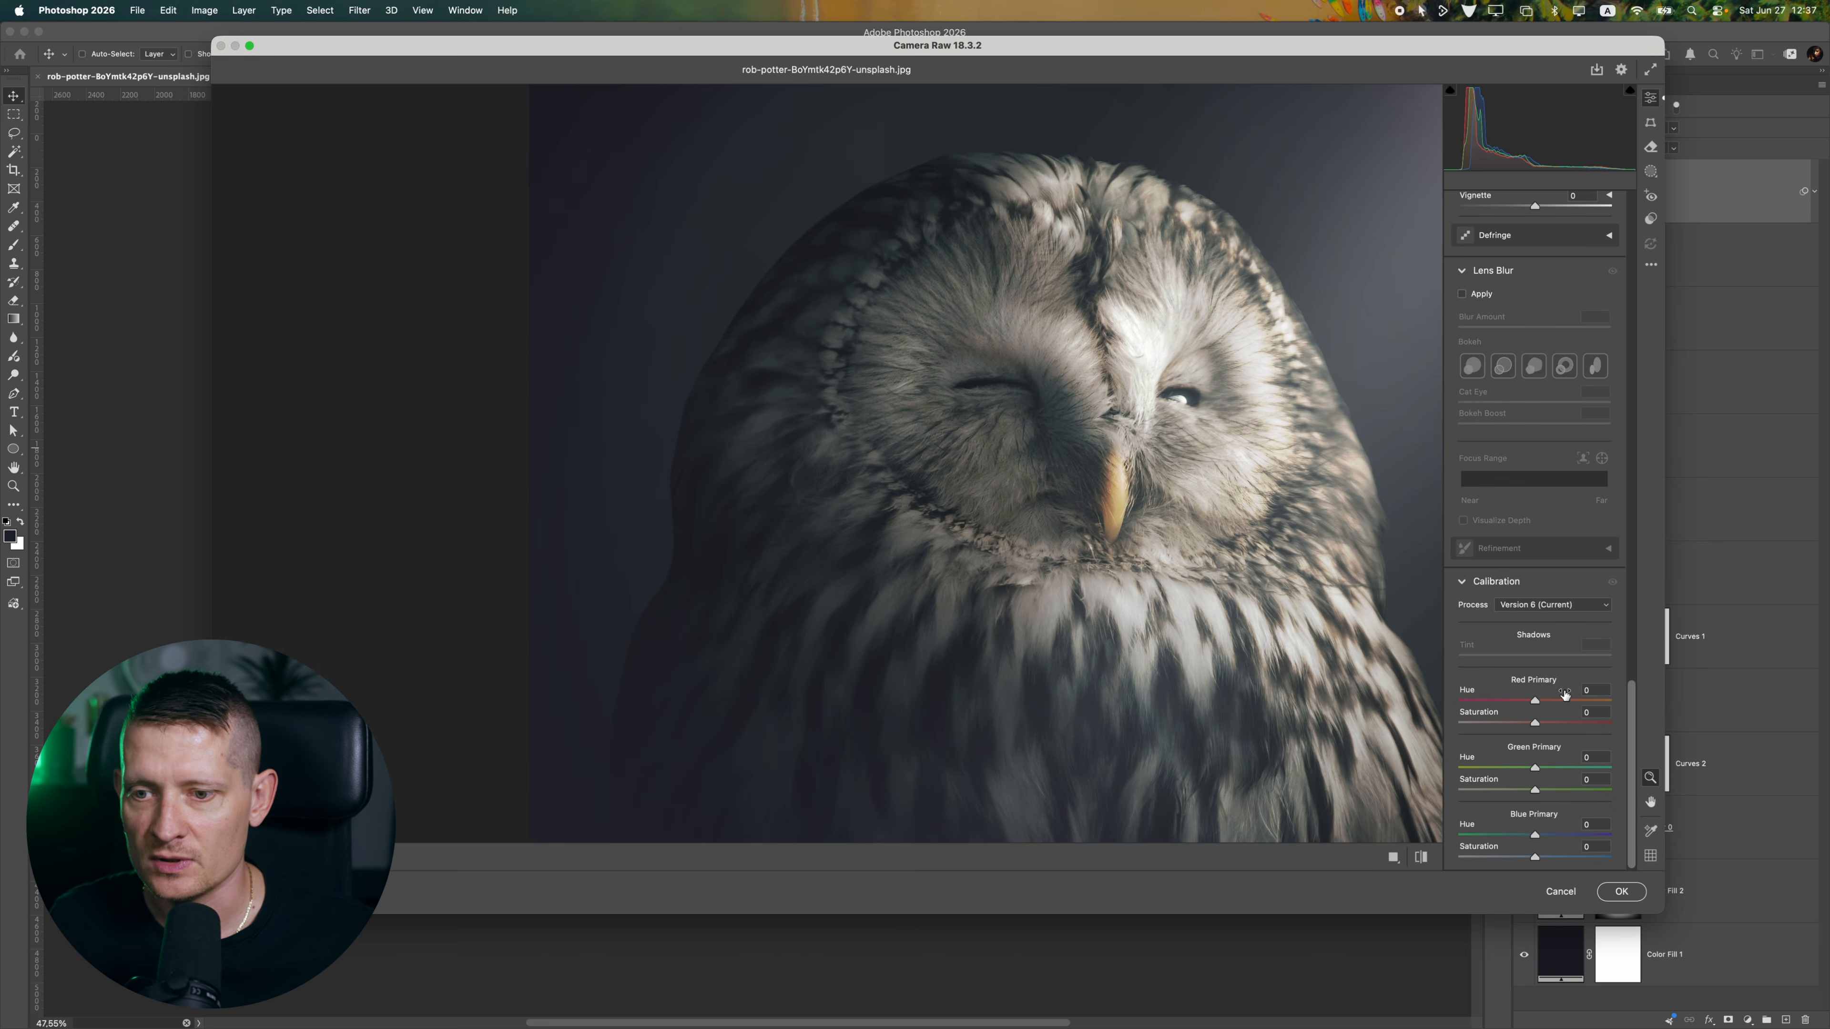
left_click(1066, 458, "alt")
left_click(923, 421, "alt")
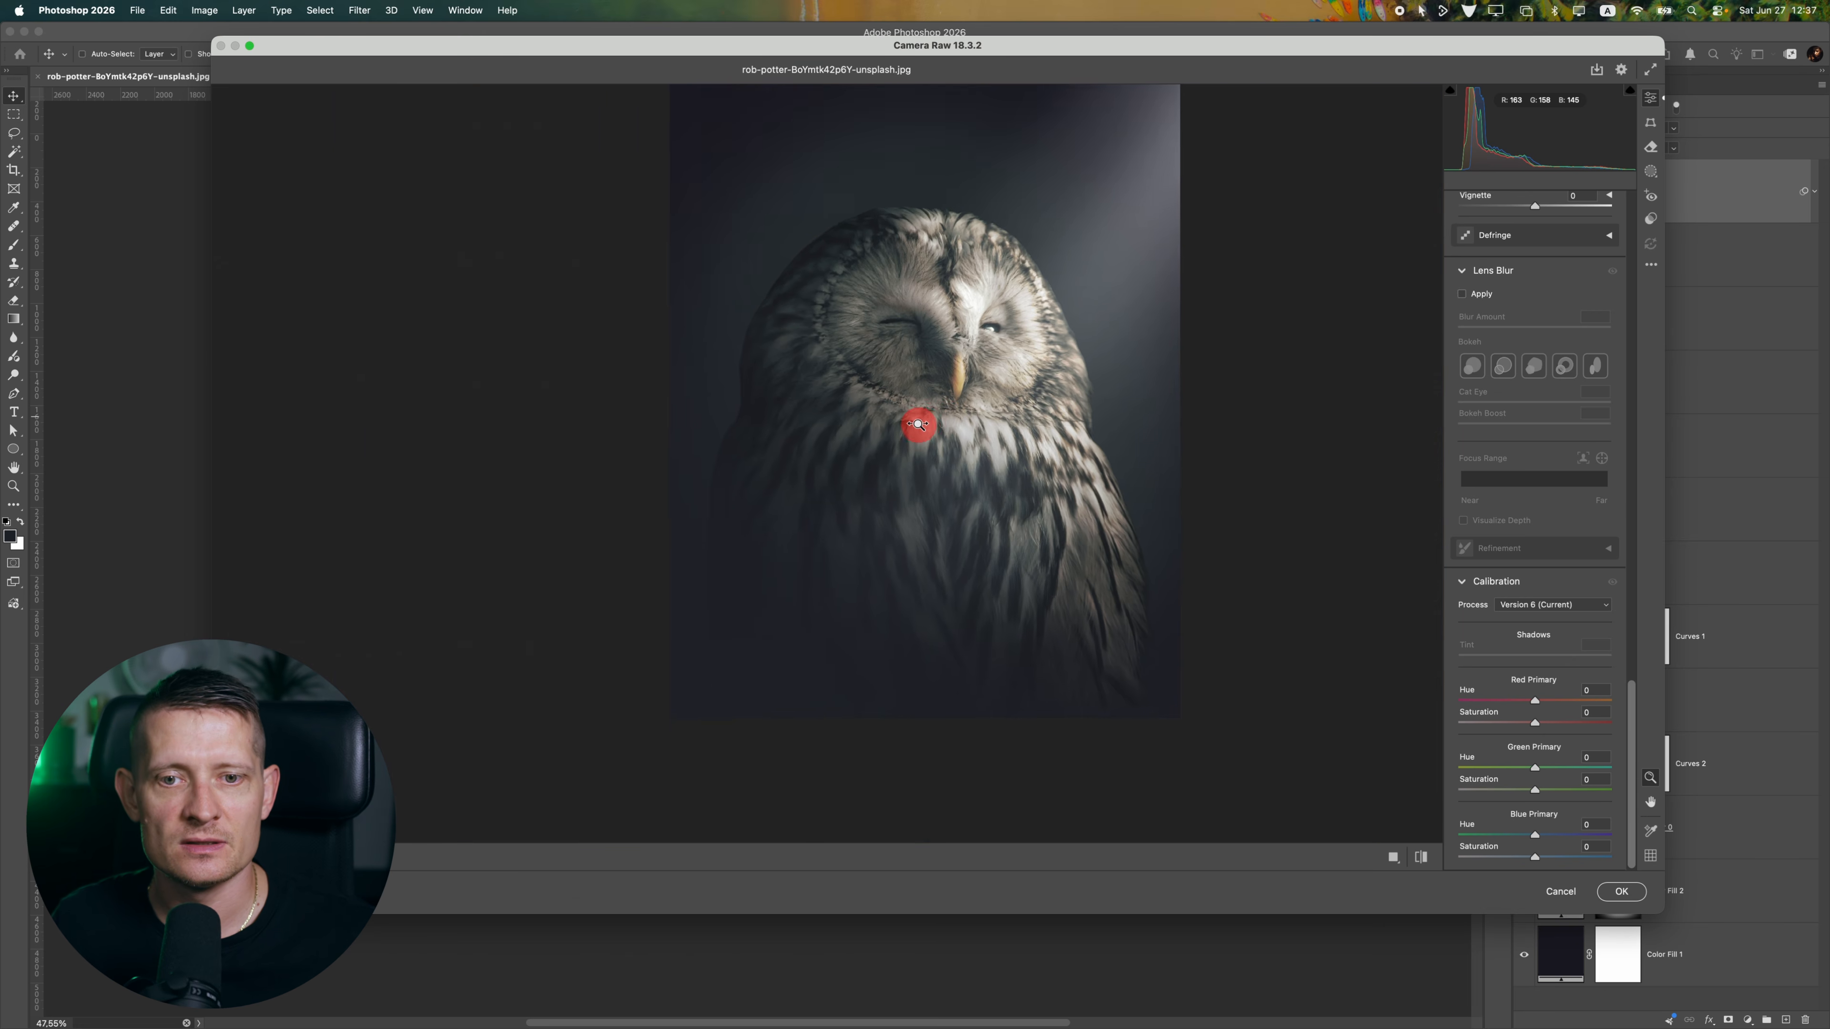
left_click_drag(1534, 700, 1649, 723)
mouse_move(935, 366)
left_mouse_down()
mouse_move(875, 371)
mouse_move(932, 354)
left_mouse_up()
mouse_move(1610, 723)
left_mouse_down()
mouse_move(1511, 716)
mouse_move(1630, 713)
left_mouse_up()
left_click_drag(933, 410, 1252, 475)
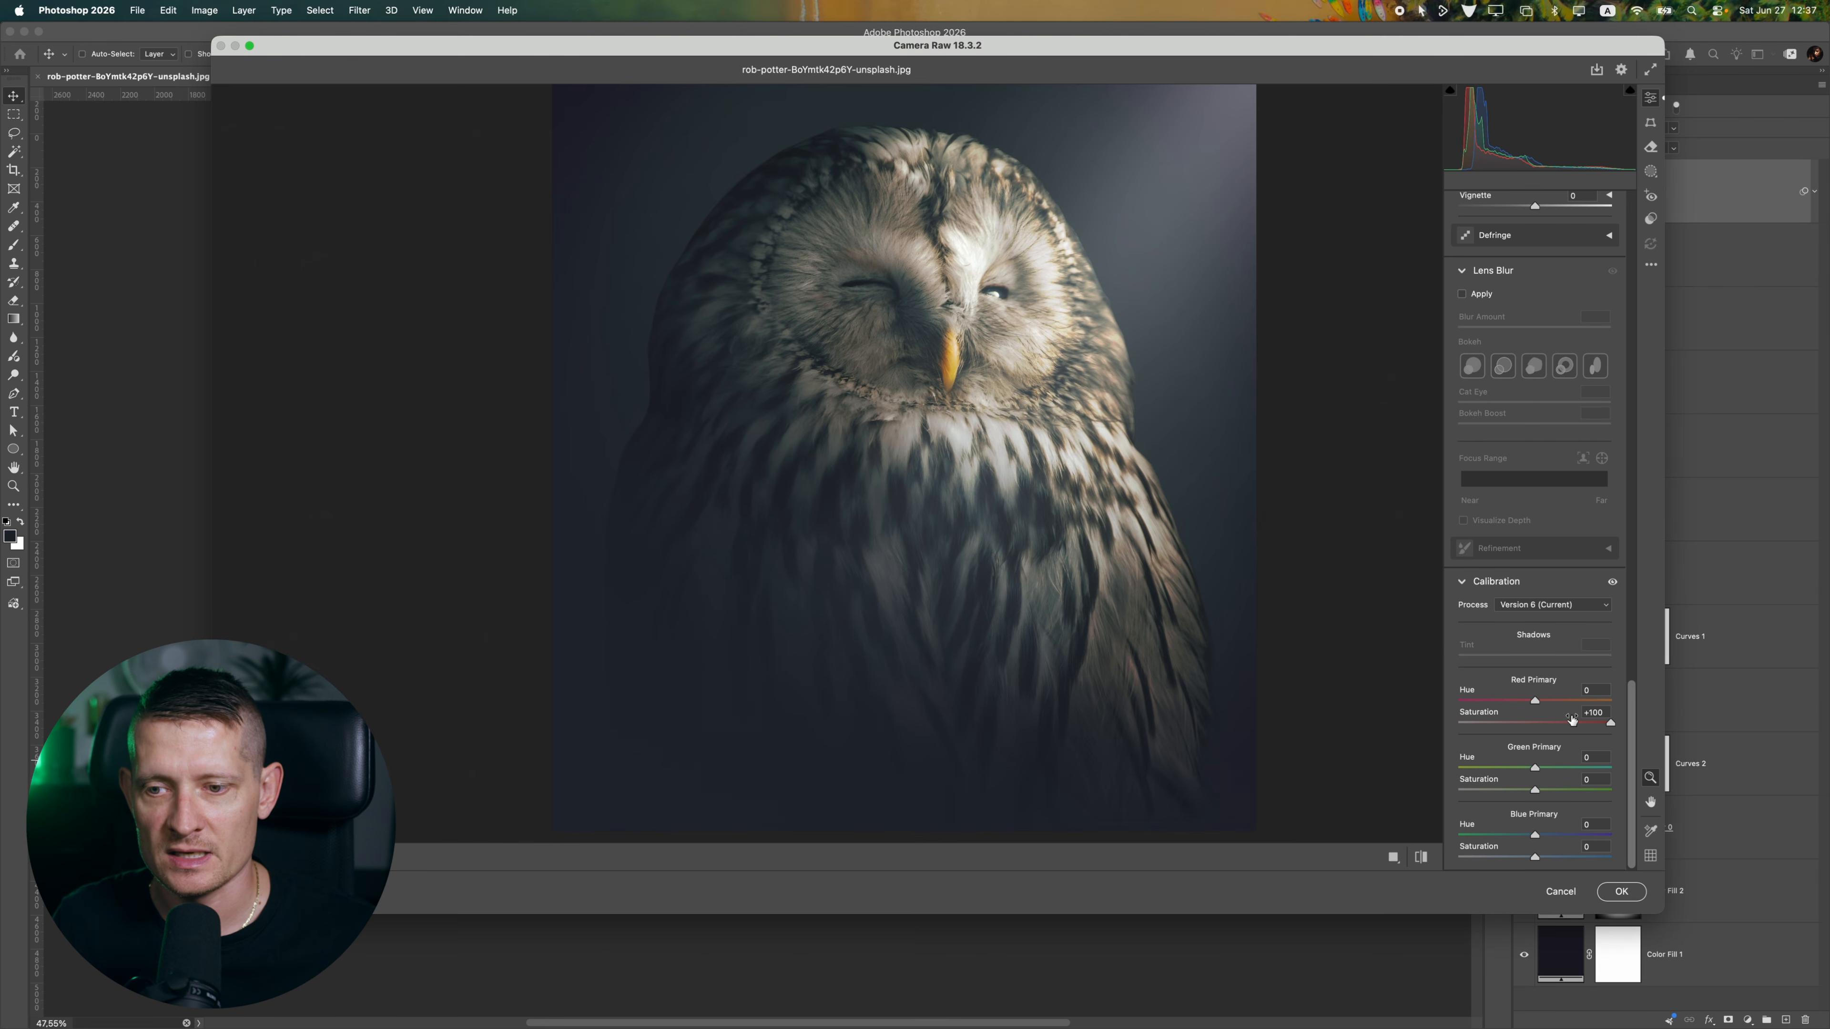
mouse_move(1571, 718)
left_mouse_down()
mouse_move(1537, 725)
mouse_move(1571, 725)
left_mouse_up()
Reduce the Green Primary calibration Saturation to -42 and reset its Hue to 0
left_click_drag(1534, 768, 1504, 802)
double_click(1494, 764)
mouse_move(1010, 433)
left_mouse_down()
mouse_move(886, 465)
mouse_move(991, 430)
left_mouse_up()
Set the Blue Primary calibration to Hue -12 and Saturation +13, and apply the Camera Raw filter
left_click_drag(1543, 837, 1398, 843)
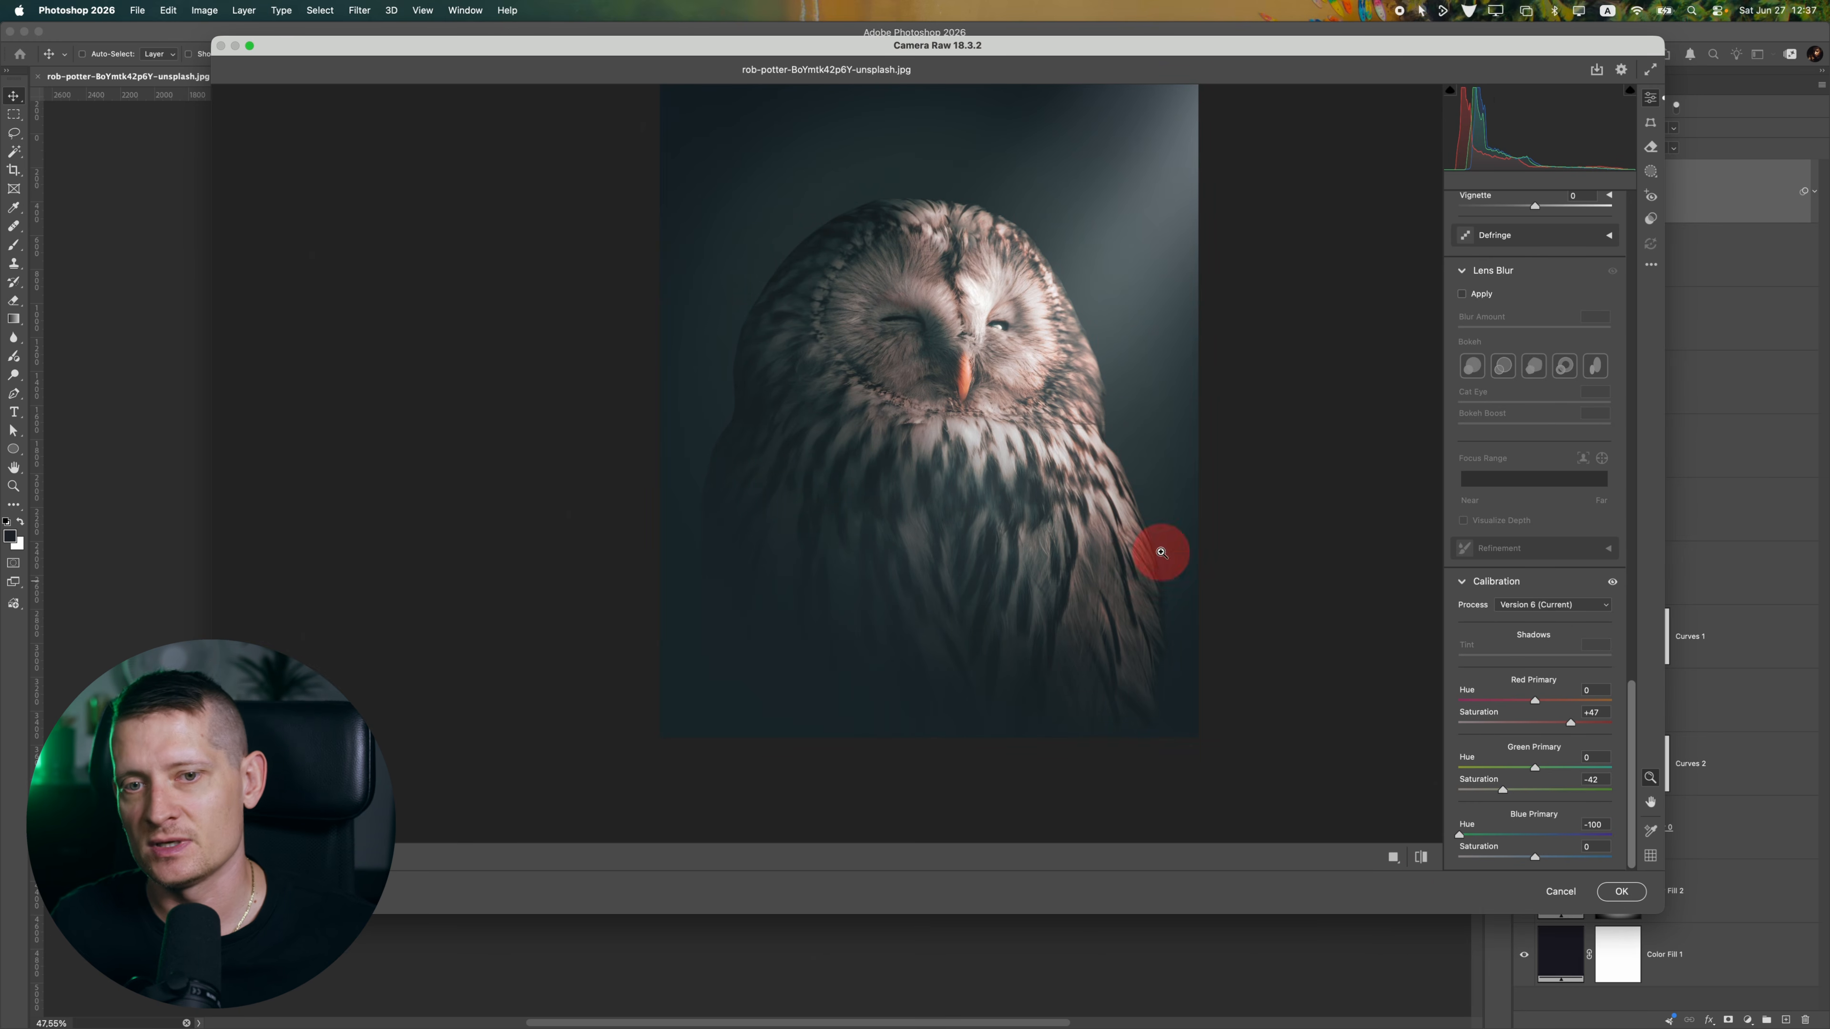
left_click_drag(1160, 551, 866, 413)
left_click_drag(1483, 833, 1562, 860)
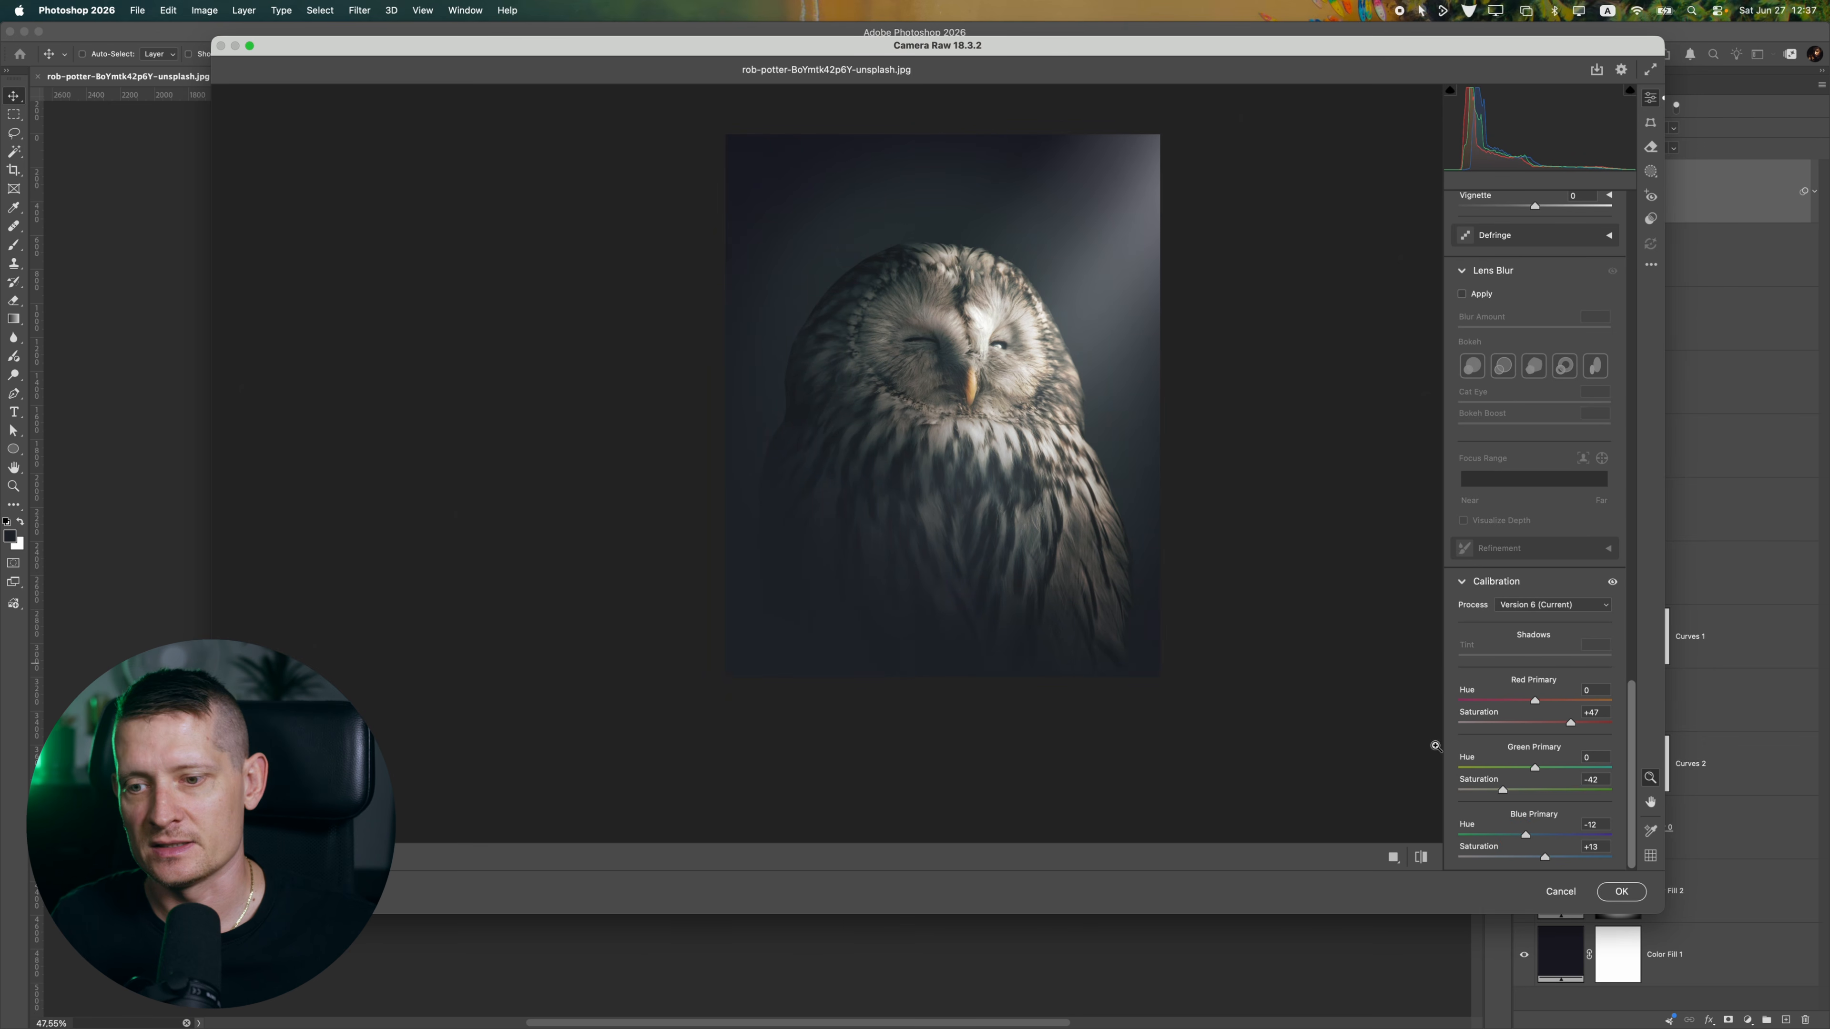
left_click(1621, 891)
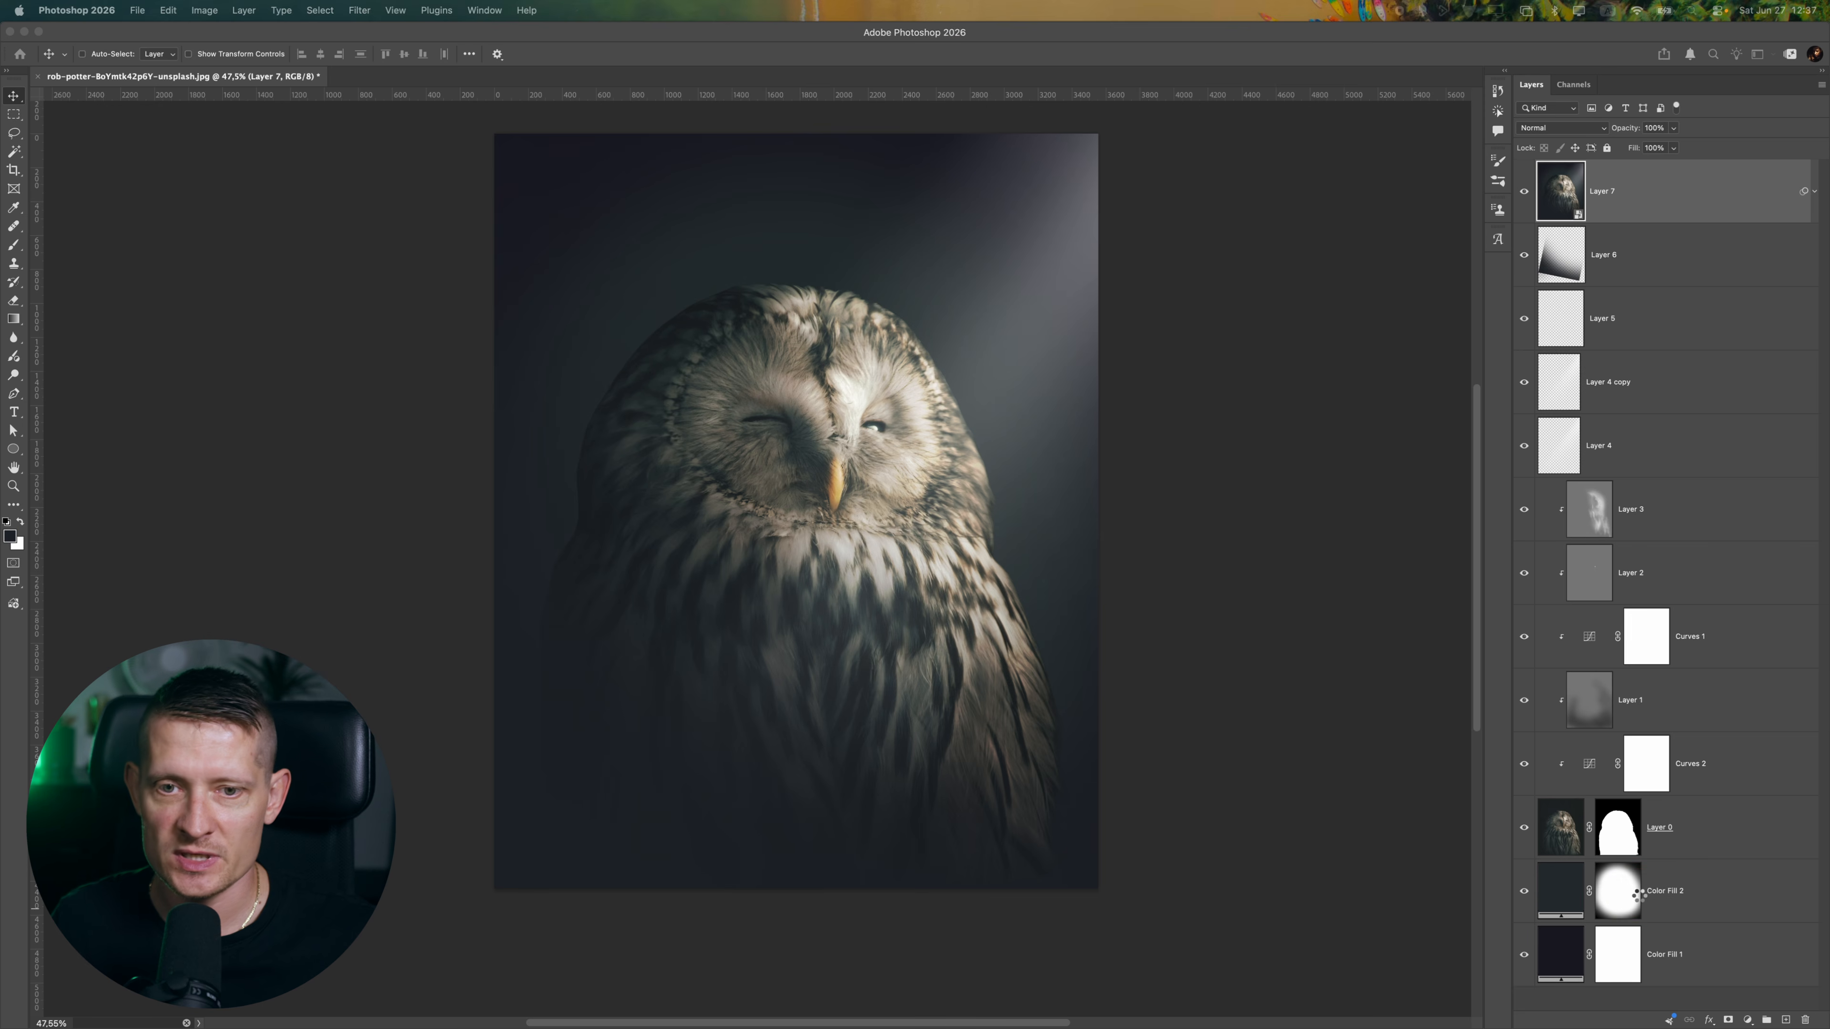
Add a Color Balance adjustment above Layer 7 and set its Shadows to Cyan/Red -2 and Yellow/Blue +7
left_click(1750, 1021)
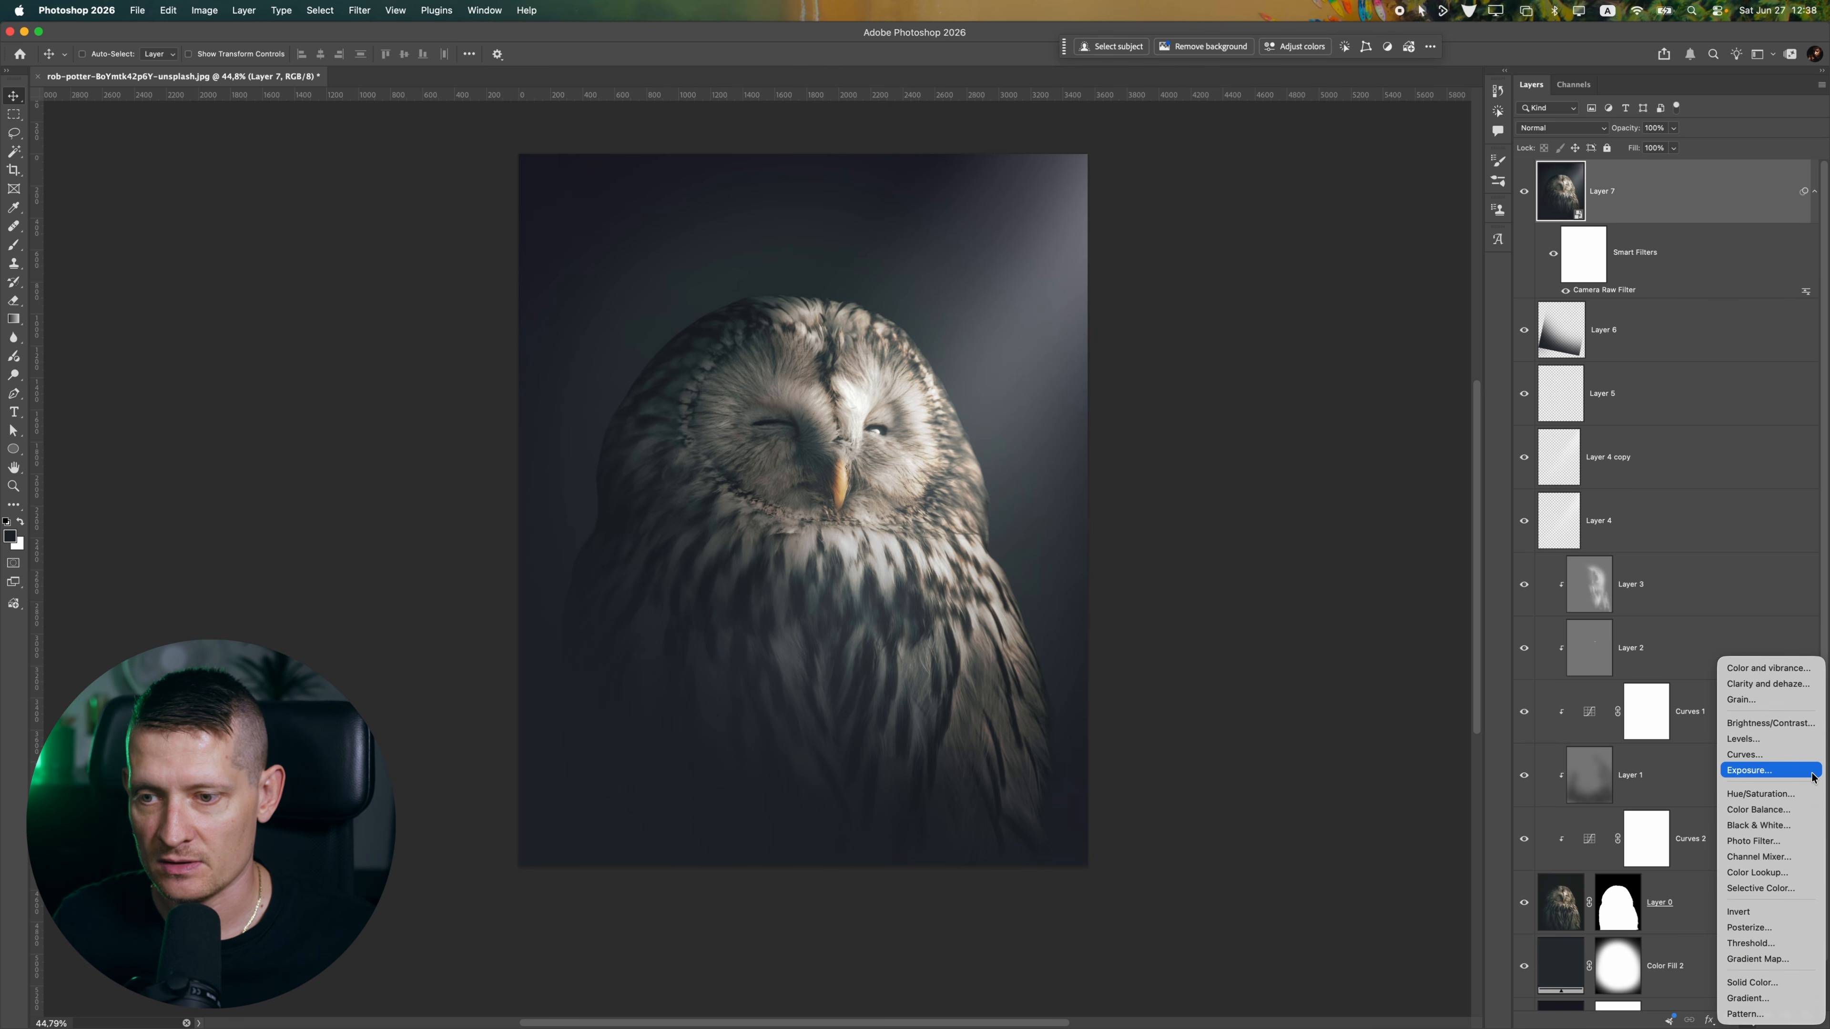
left_click(1758, 810)
left_click_drag(1259, 293, 1287, 297)
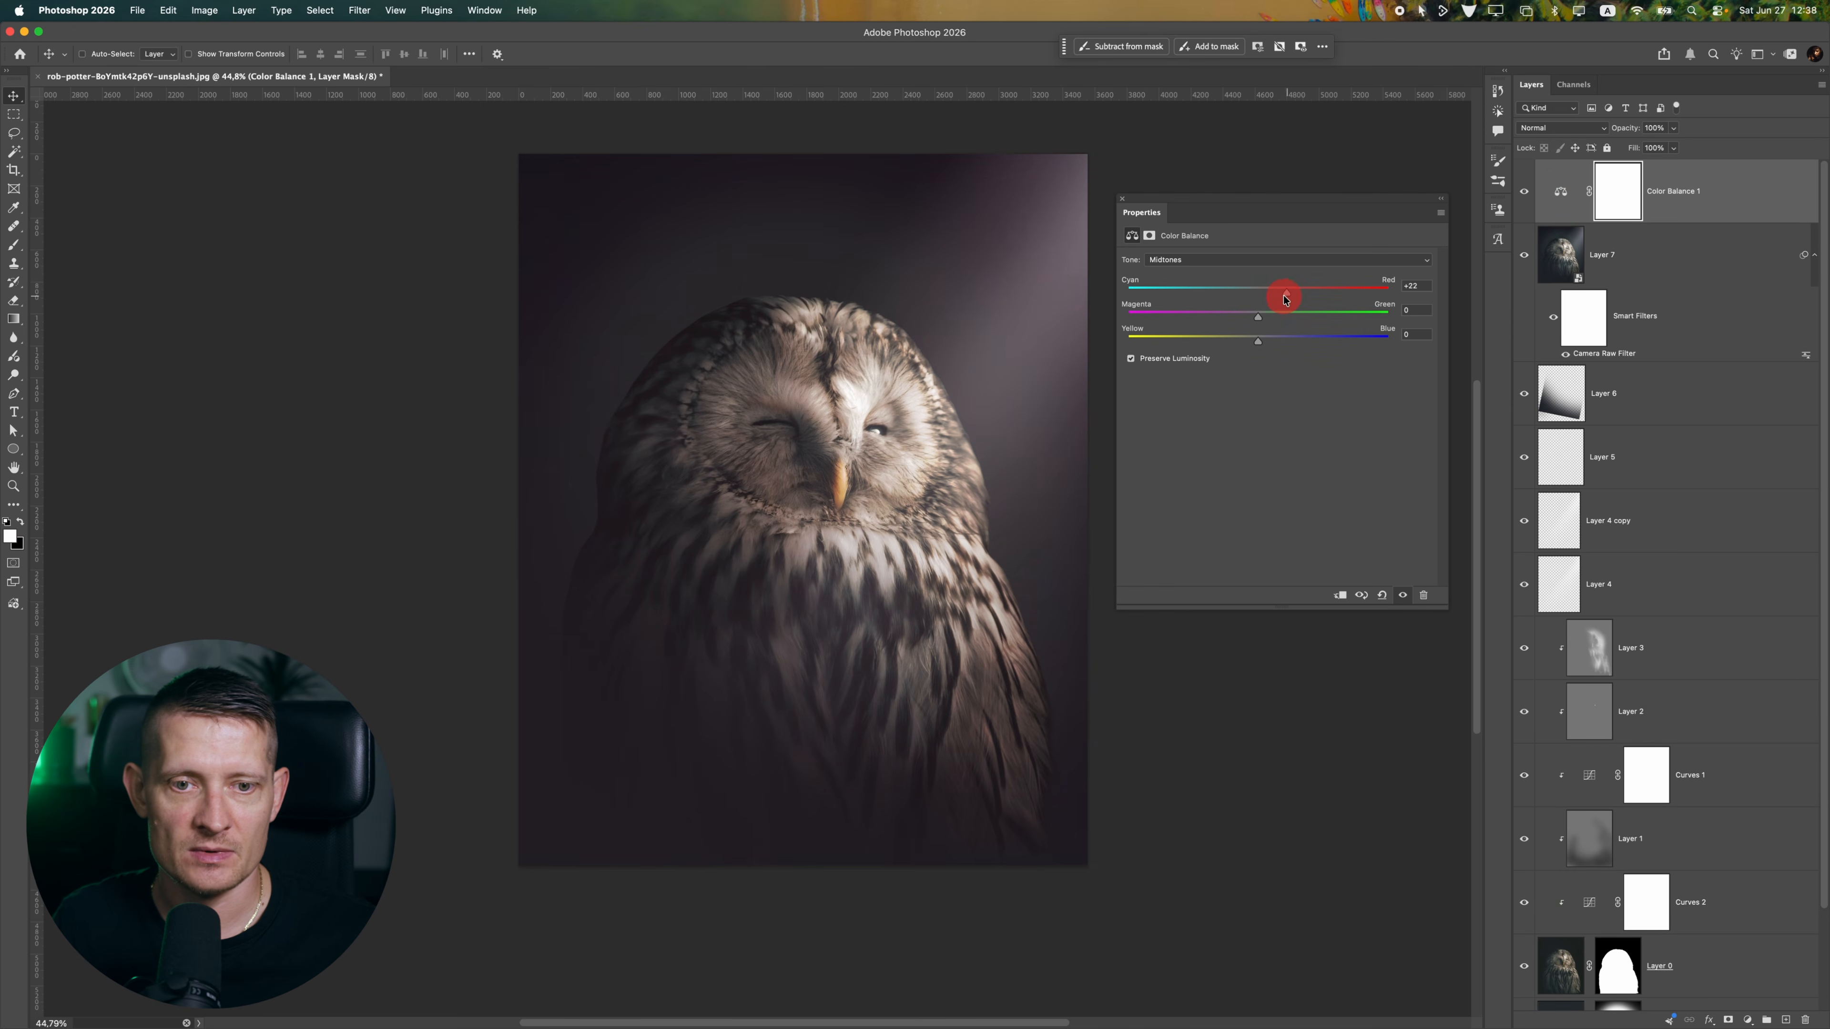
left_click(1240, 264)
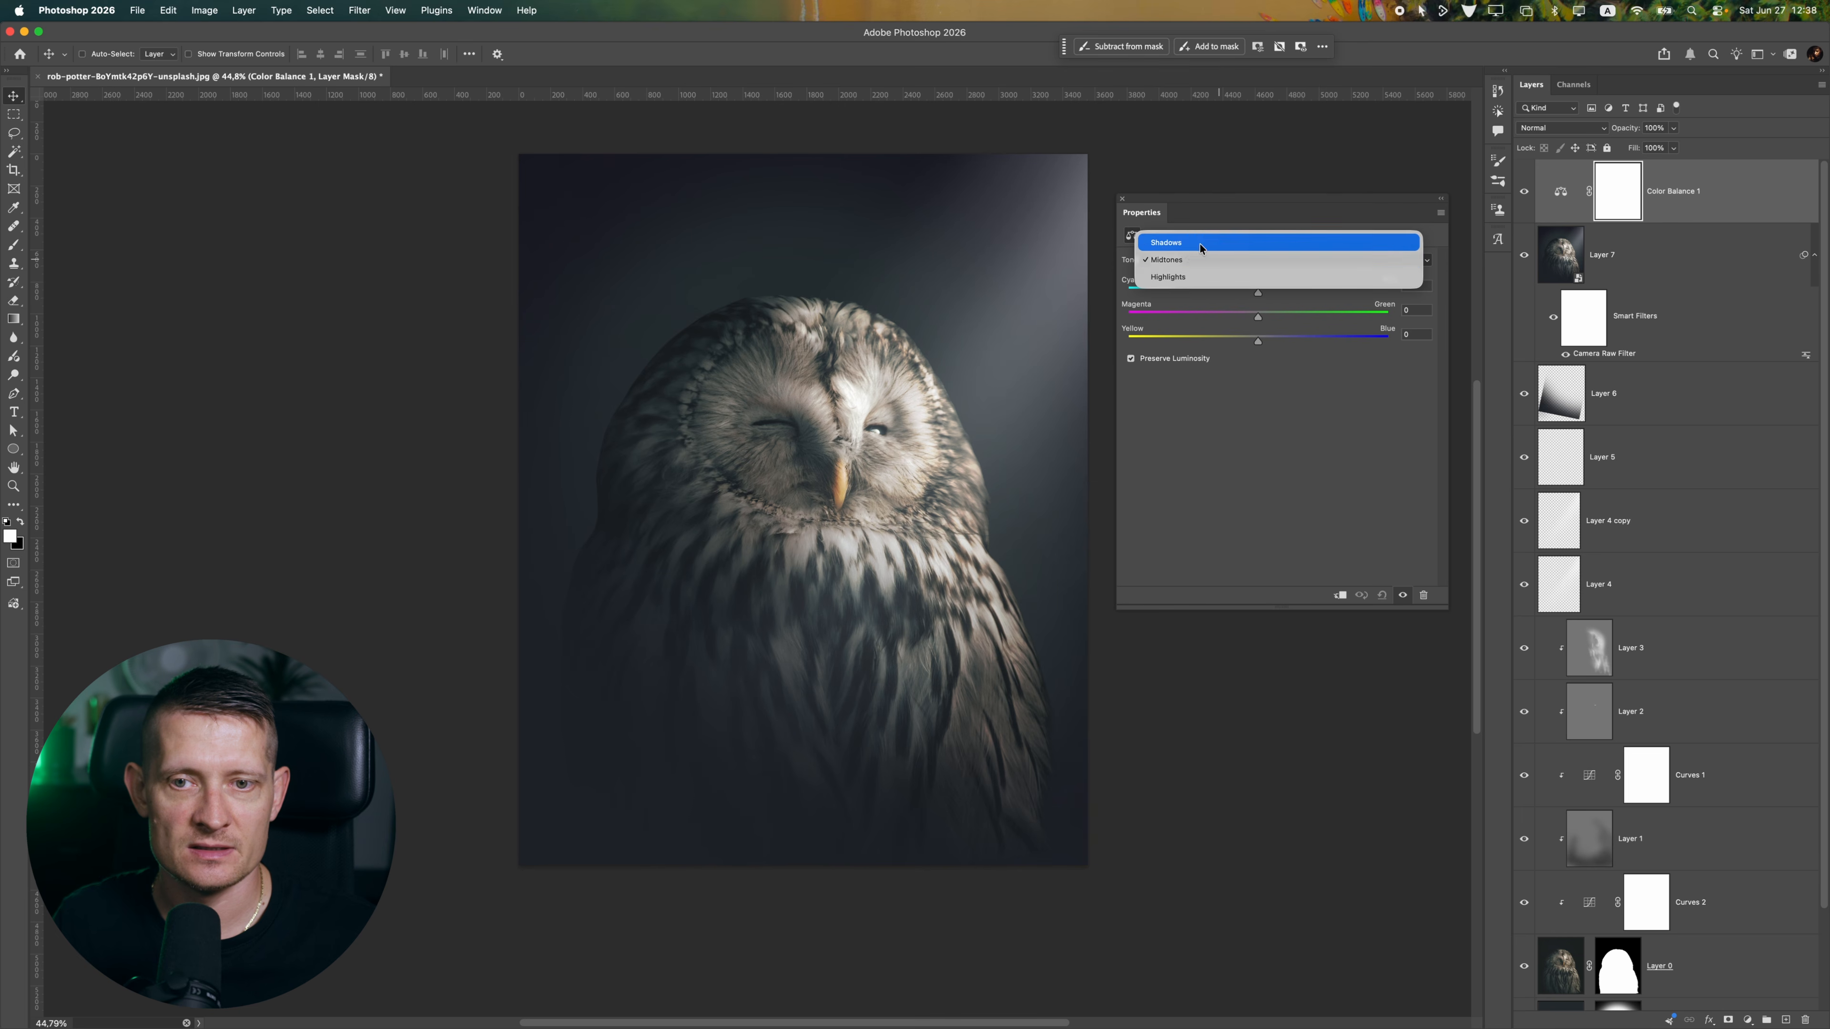
left_click(1239, 240)
left_click_drag(1258, 295, 1271, 344)
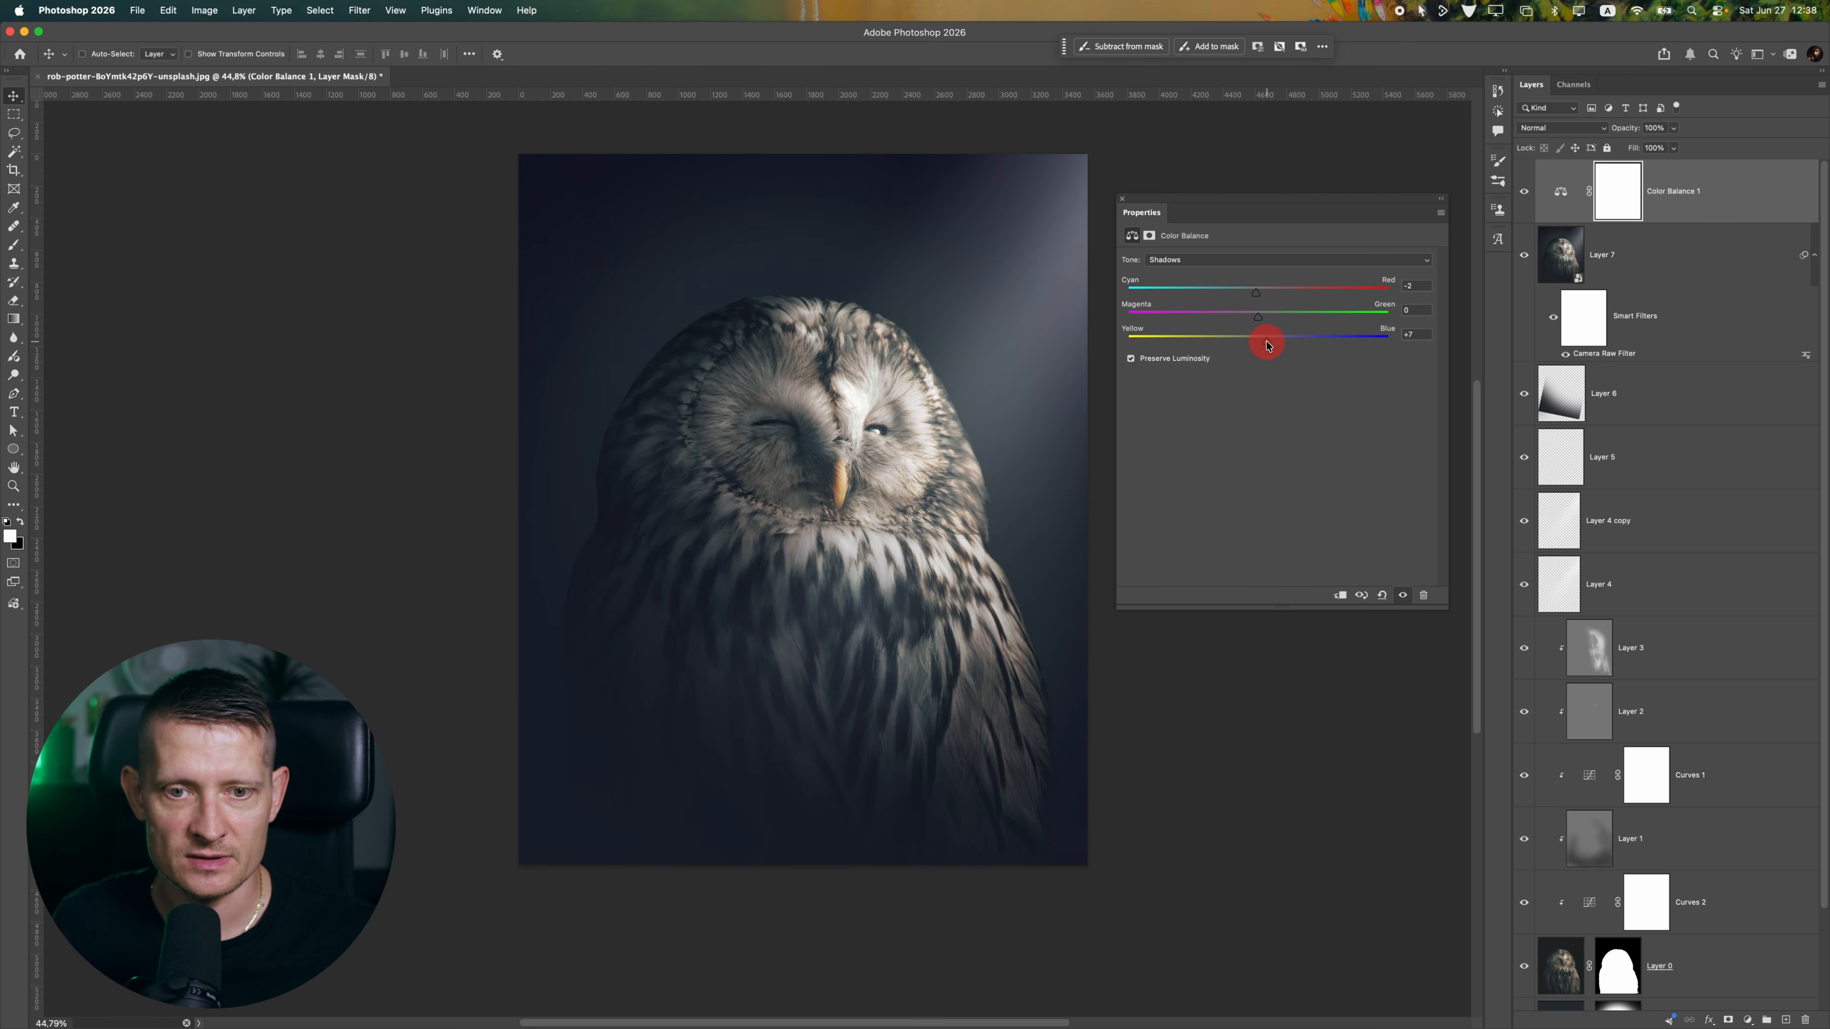
Set the Color Balance Midtones to Cyan/Red +3 and Yellow/Blue +2, and close its properties
left_click(1210, 260)
left_click(1197, 274)
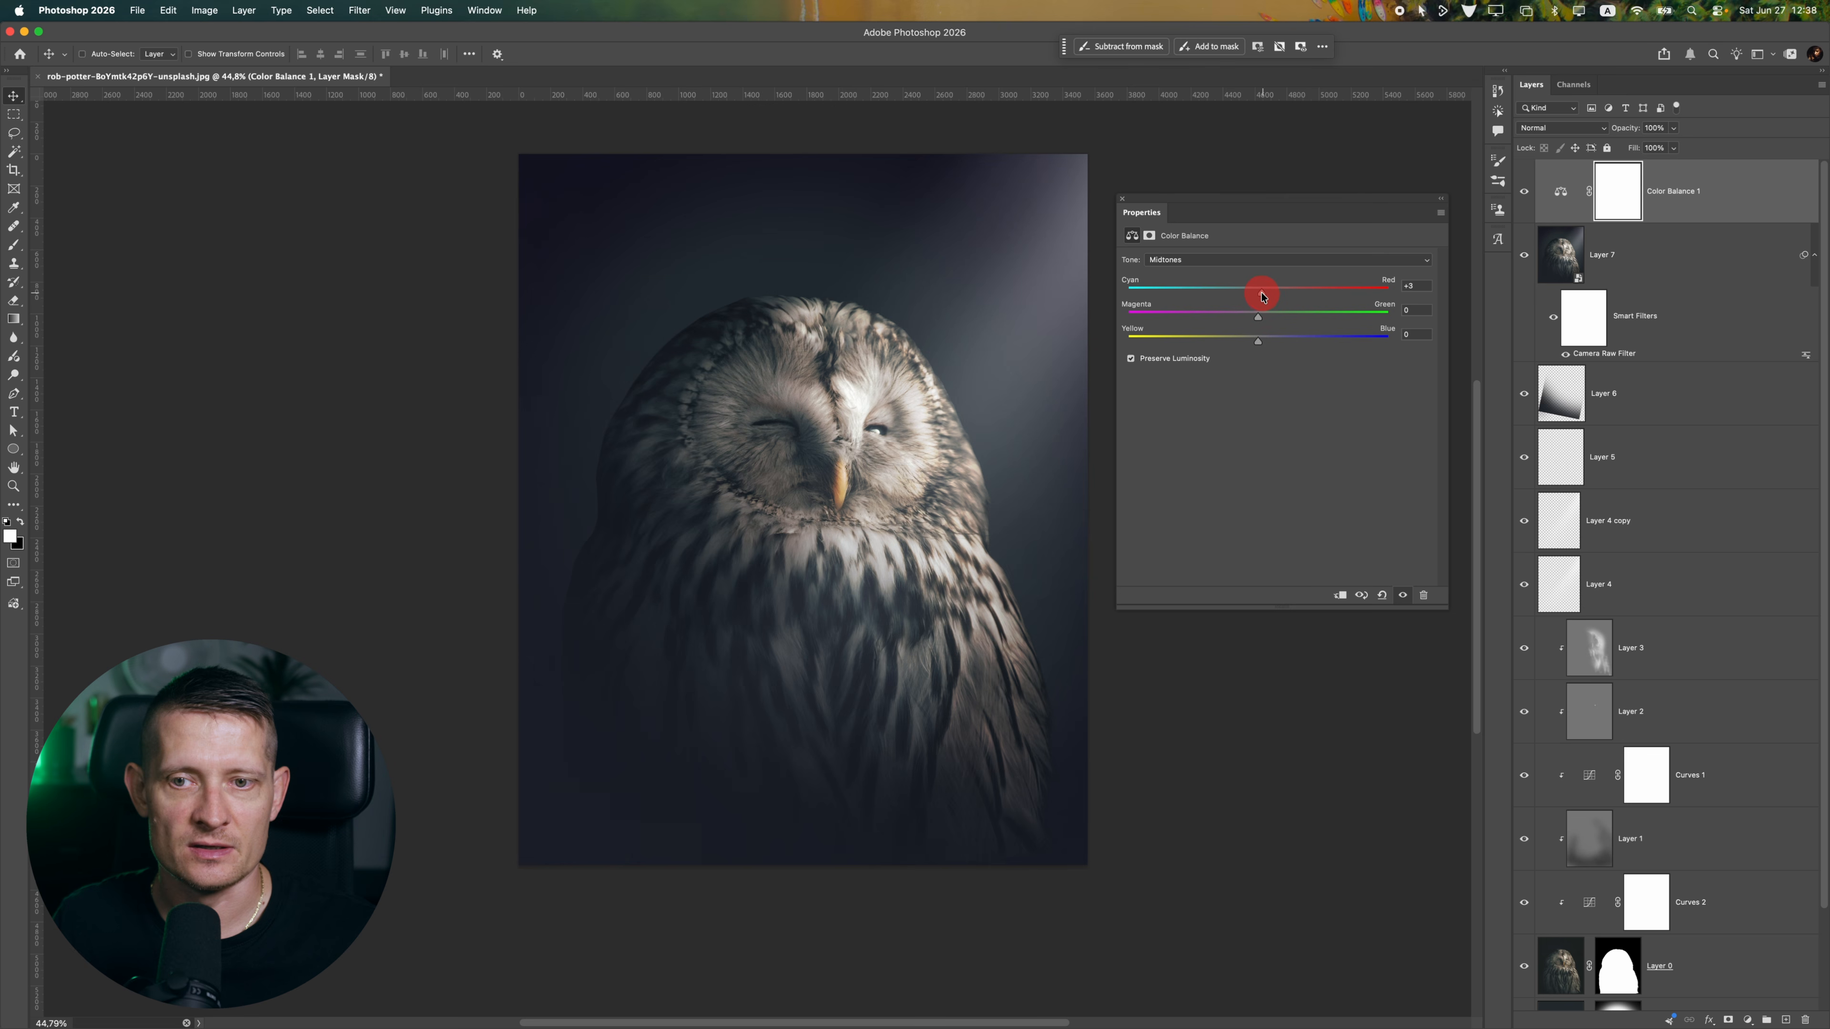
left_click_drag(1259, 342, 1261, 342)
scroll(890, 403, "down", 10)
scroll(891, 404, "up", 6)
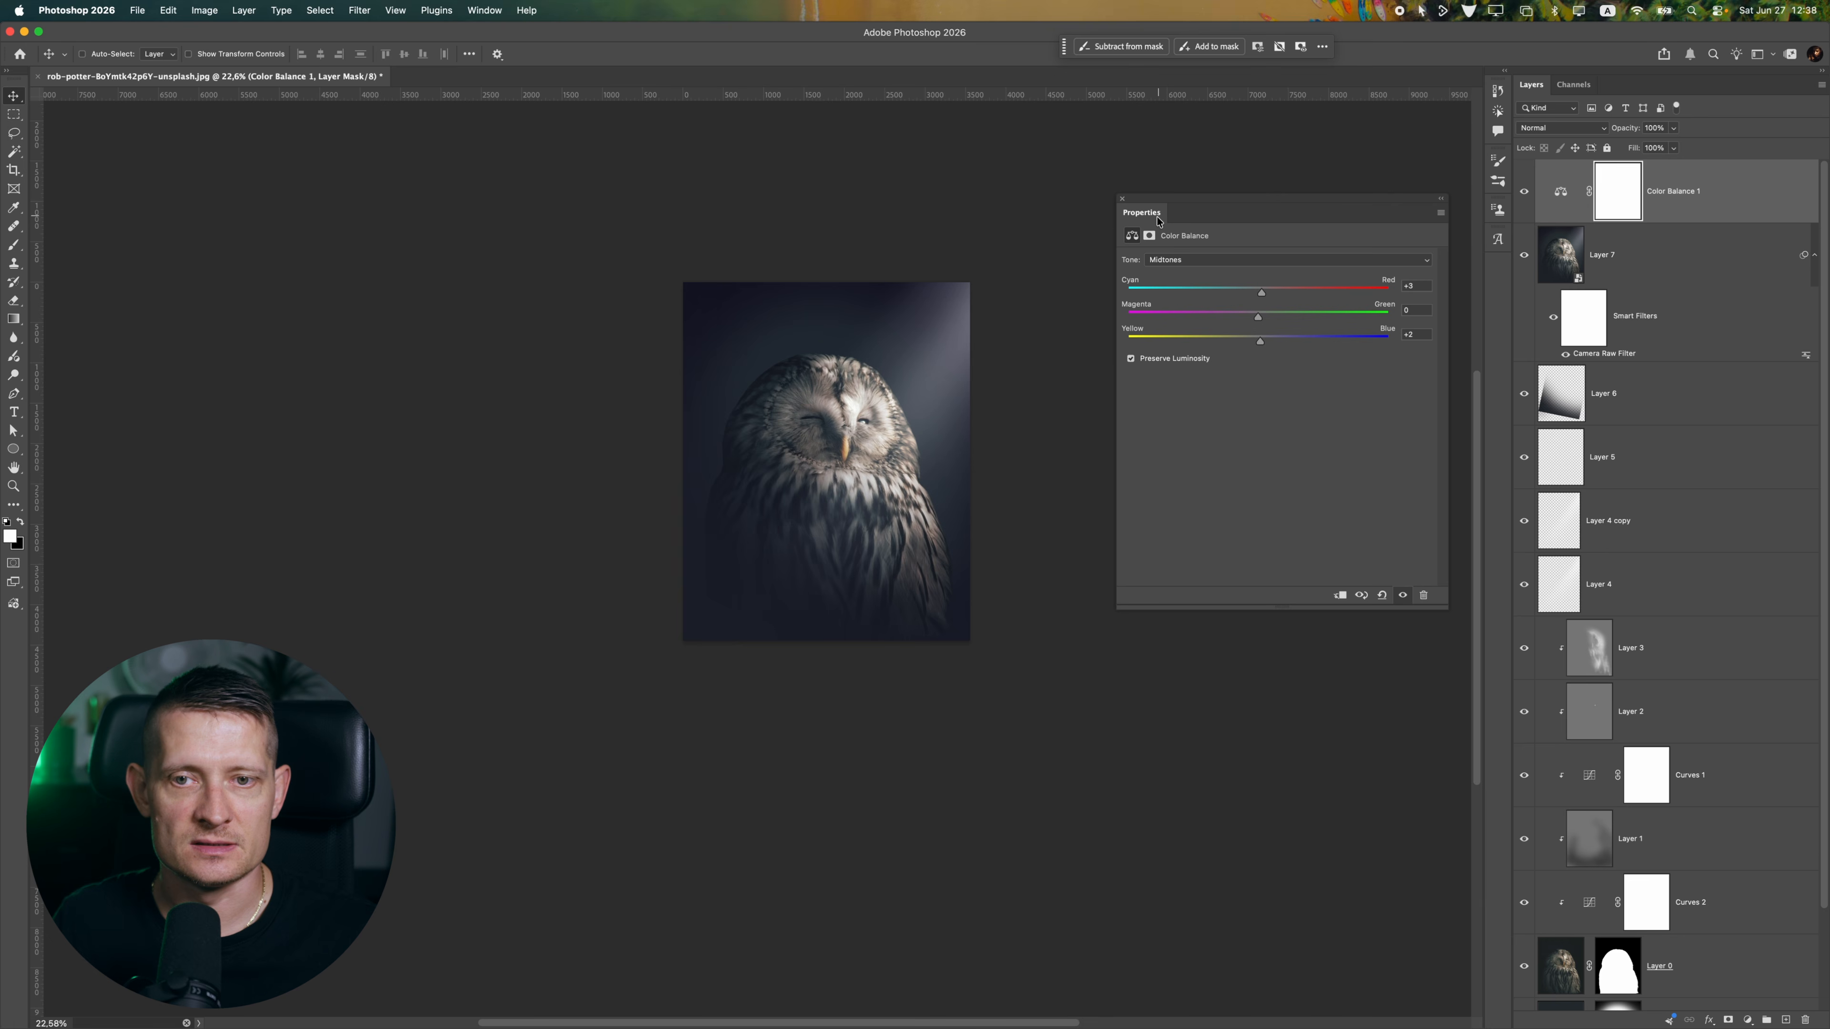
left_click(1121, 200)
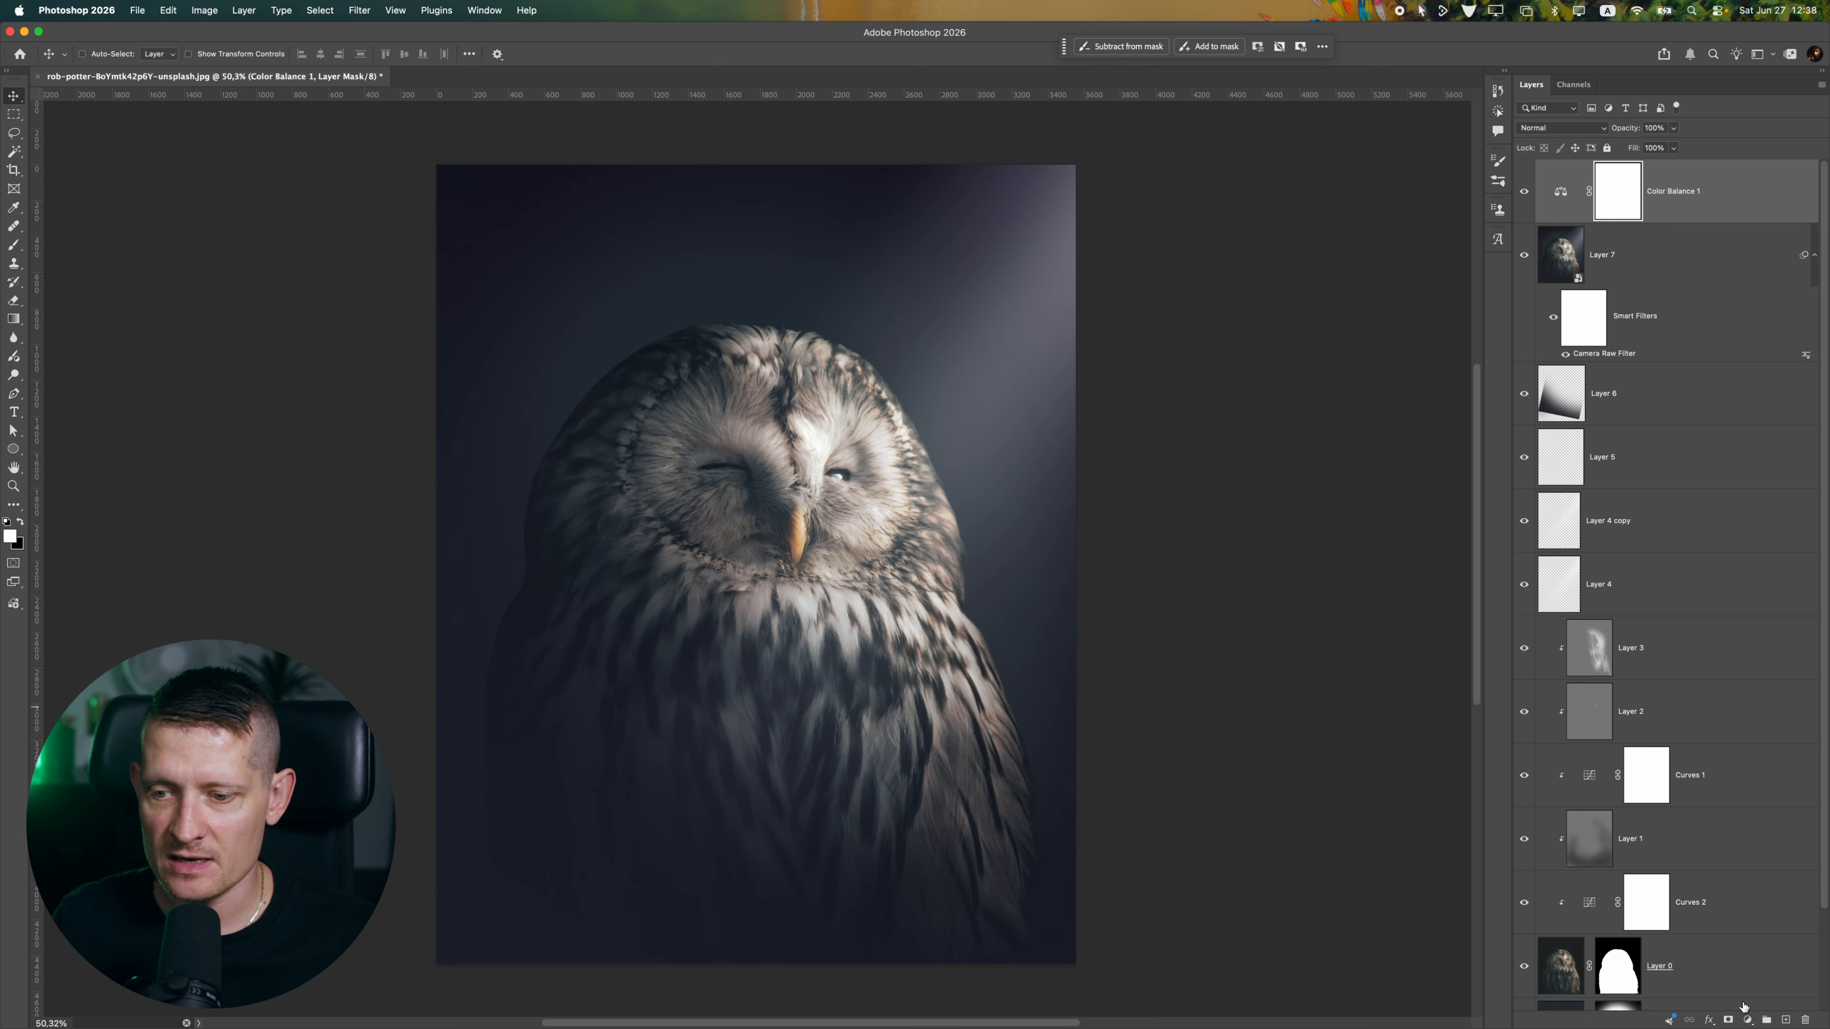
Add a Color Lookup adjustment on top of the stack and load the 3Strip.look 3D LUT
left_click(1747, 1020)
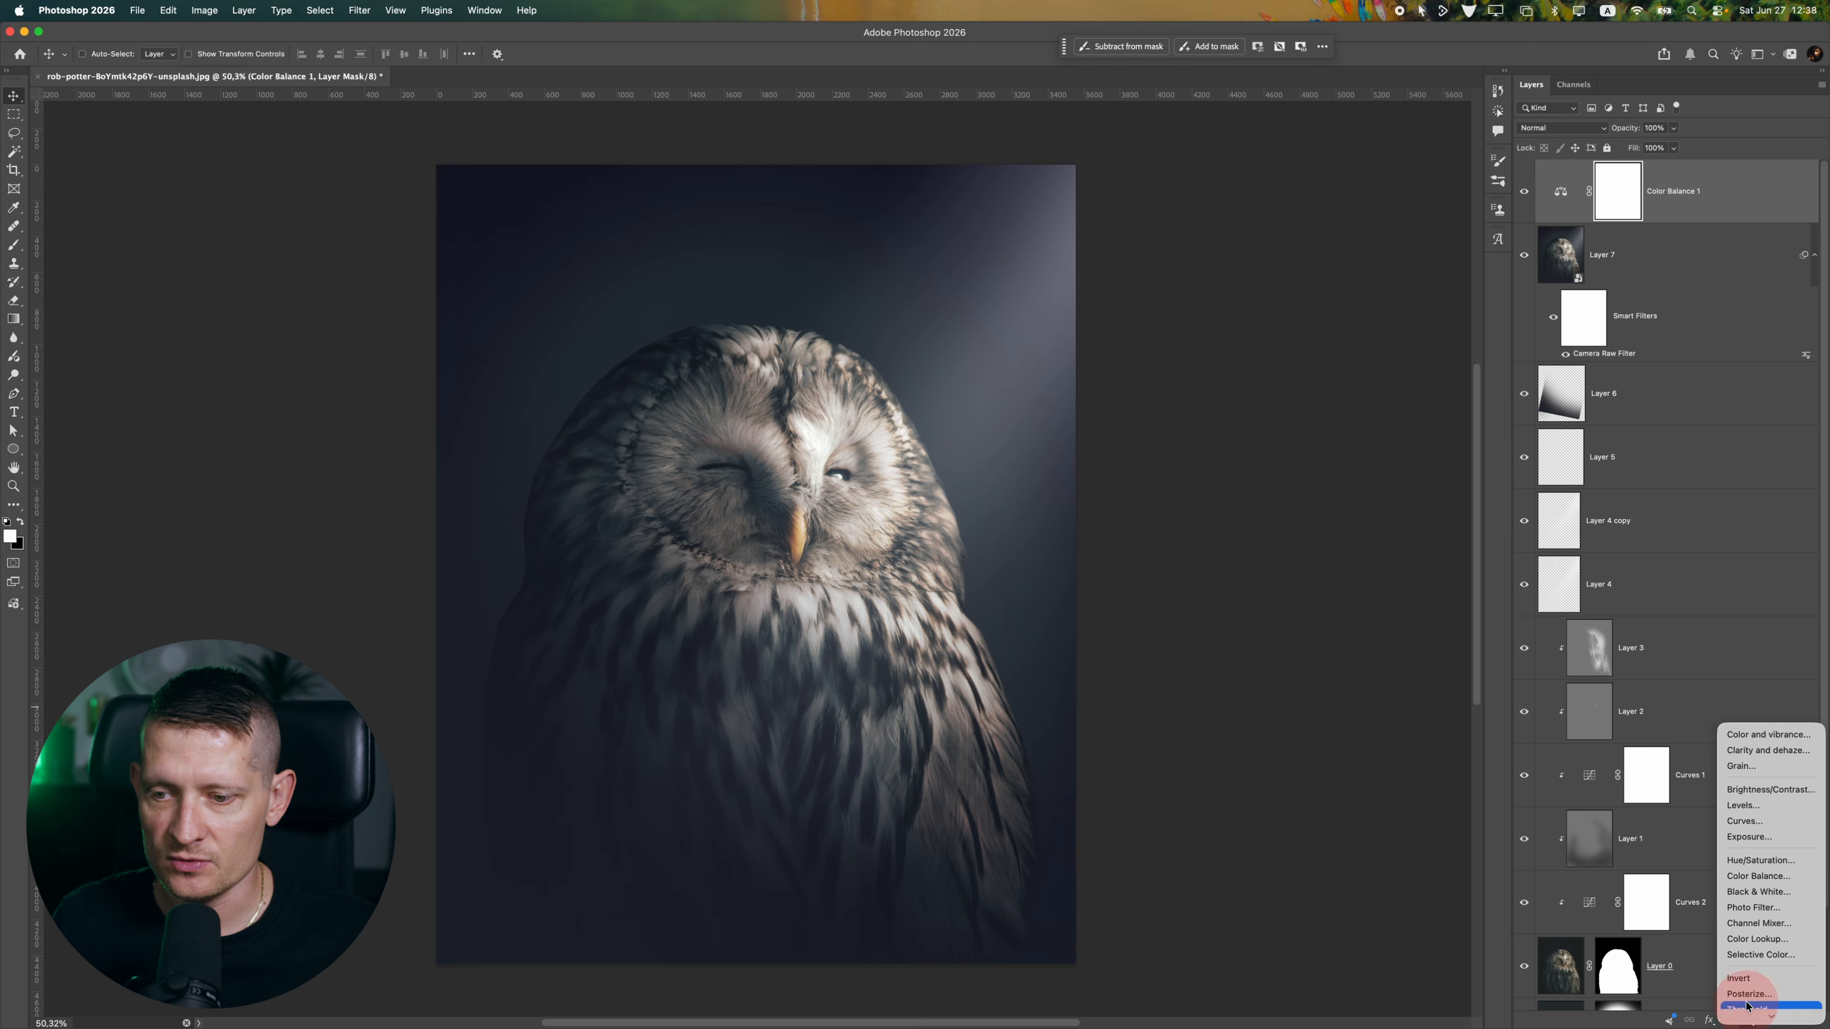
left_click(1763, 941)
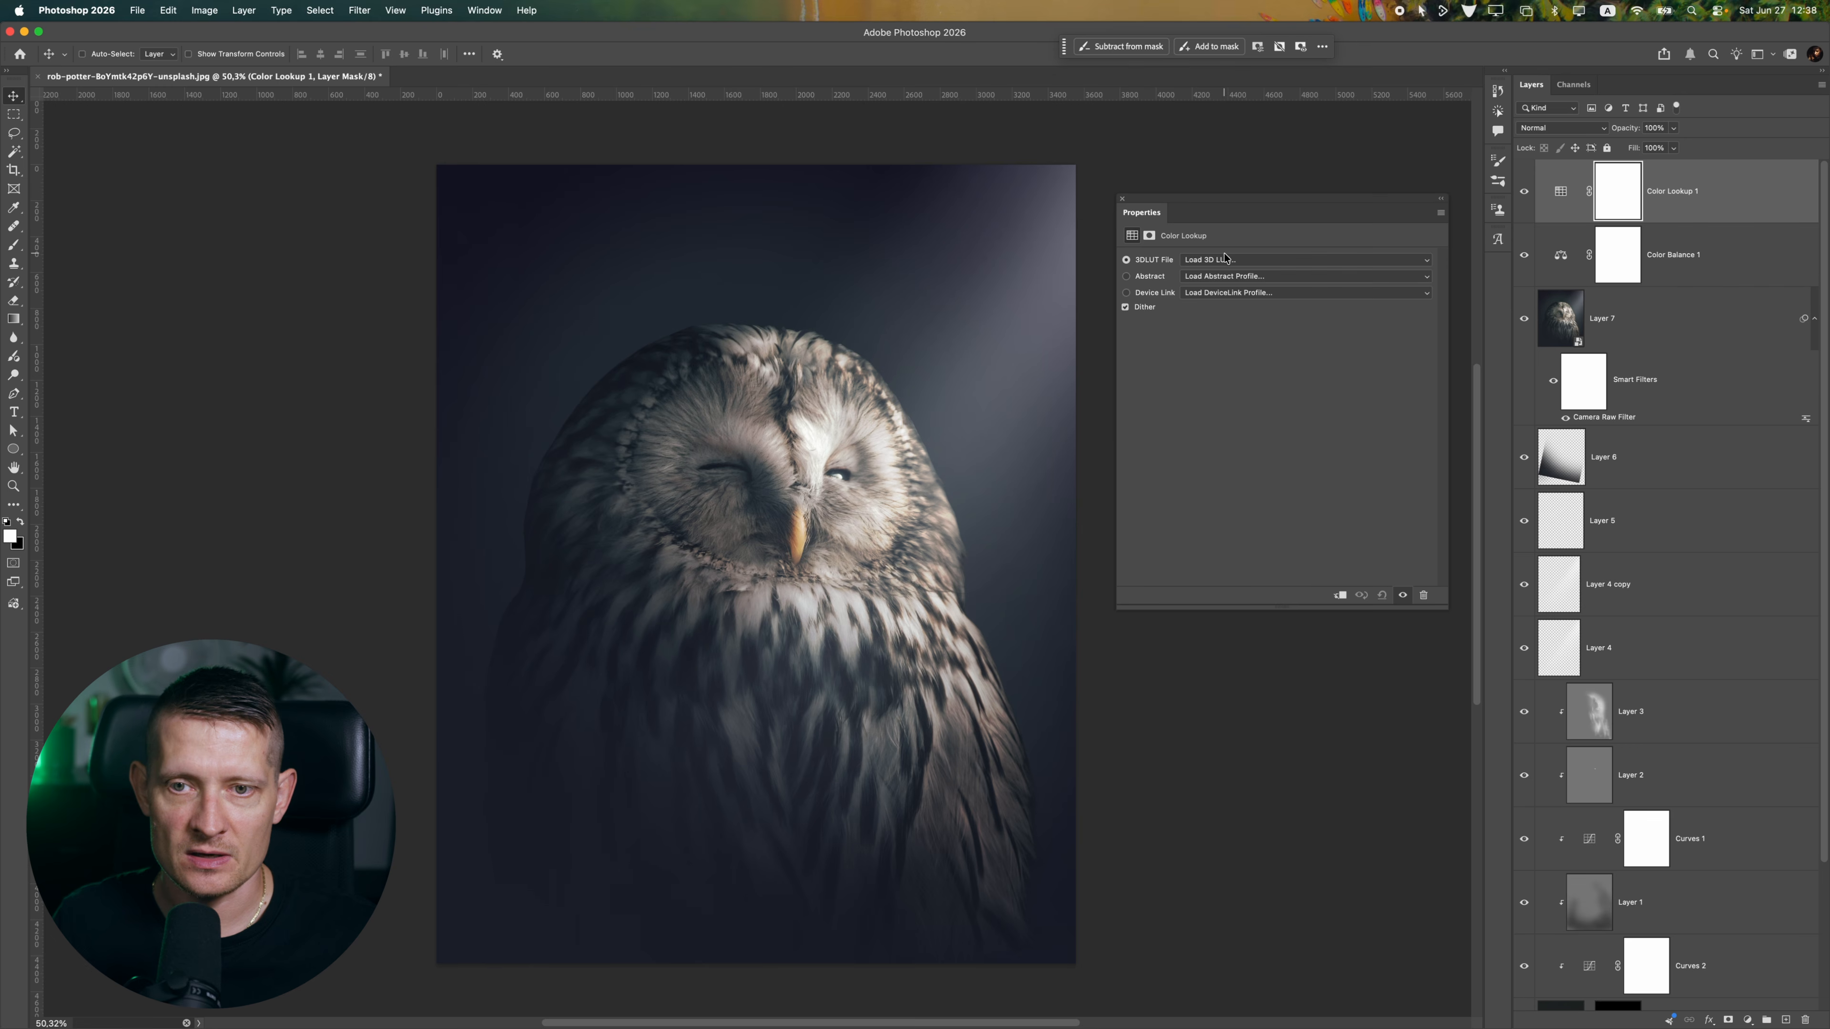
left_click(1224, 259)
left_click(1218, 297)
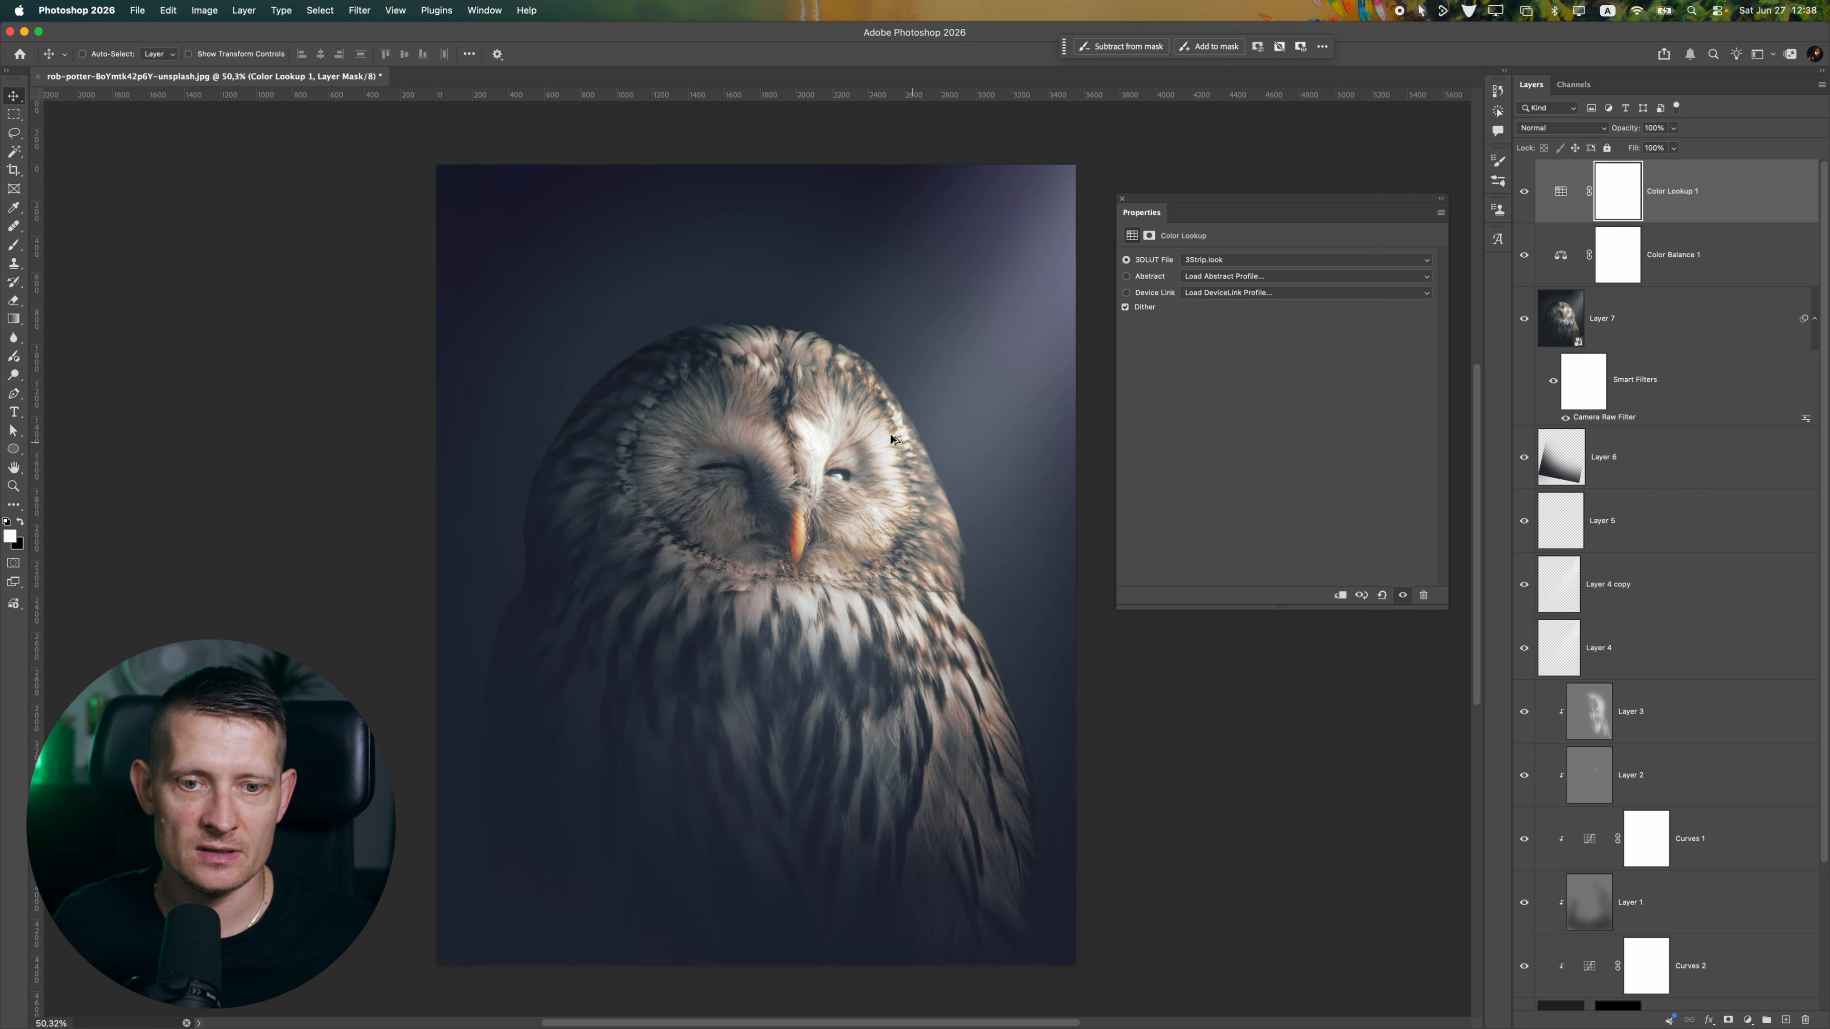
Check the color lookup effect on the whole image and lower its layer opacity to 18%
scroll(816, 459, "down", 10)
scroll(817, 458, "up", 10)
left_click(1673, 128)
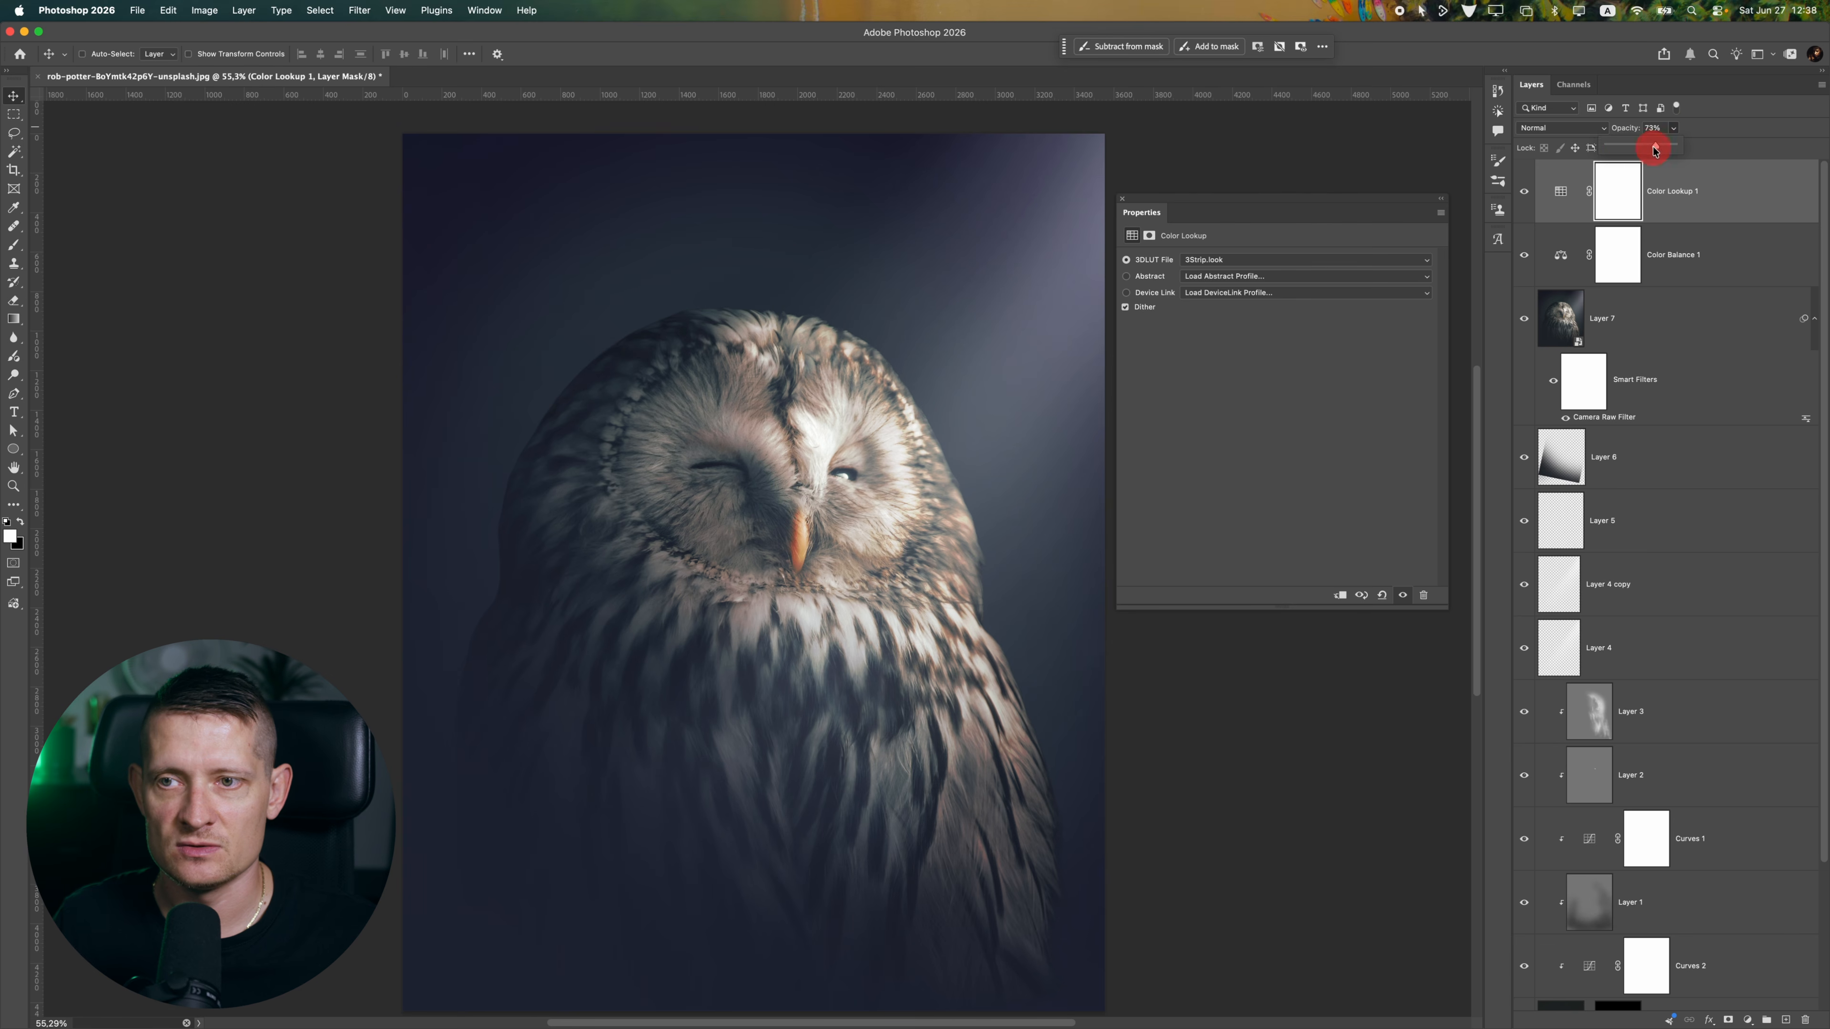
left_click_drag(1677, 144, 1621, 148)
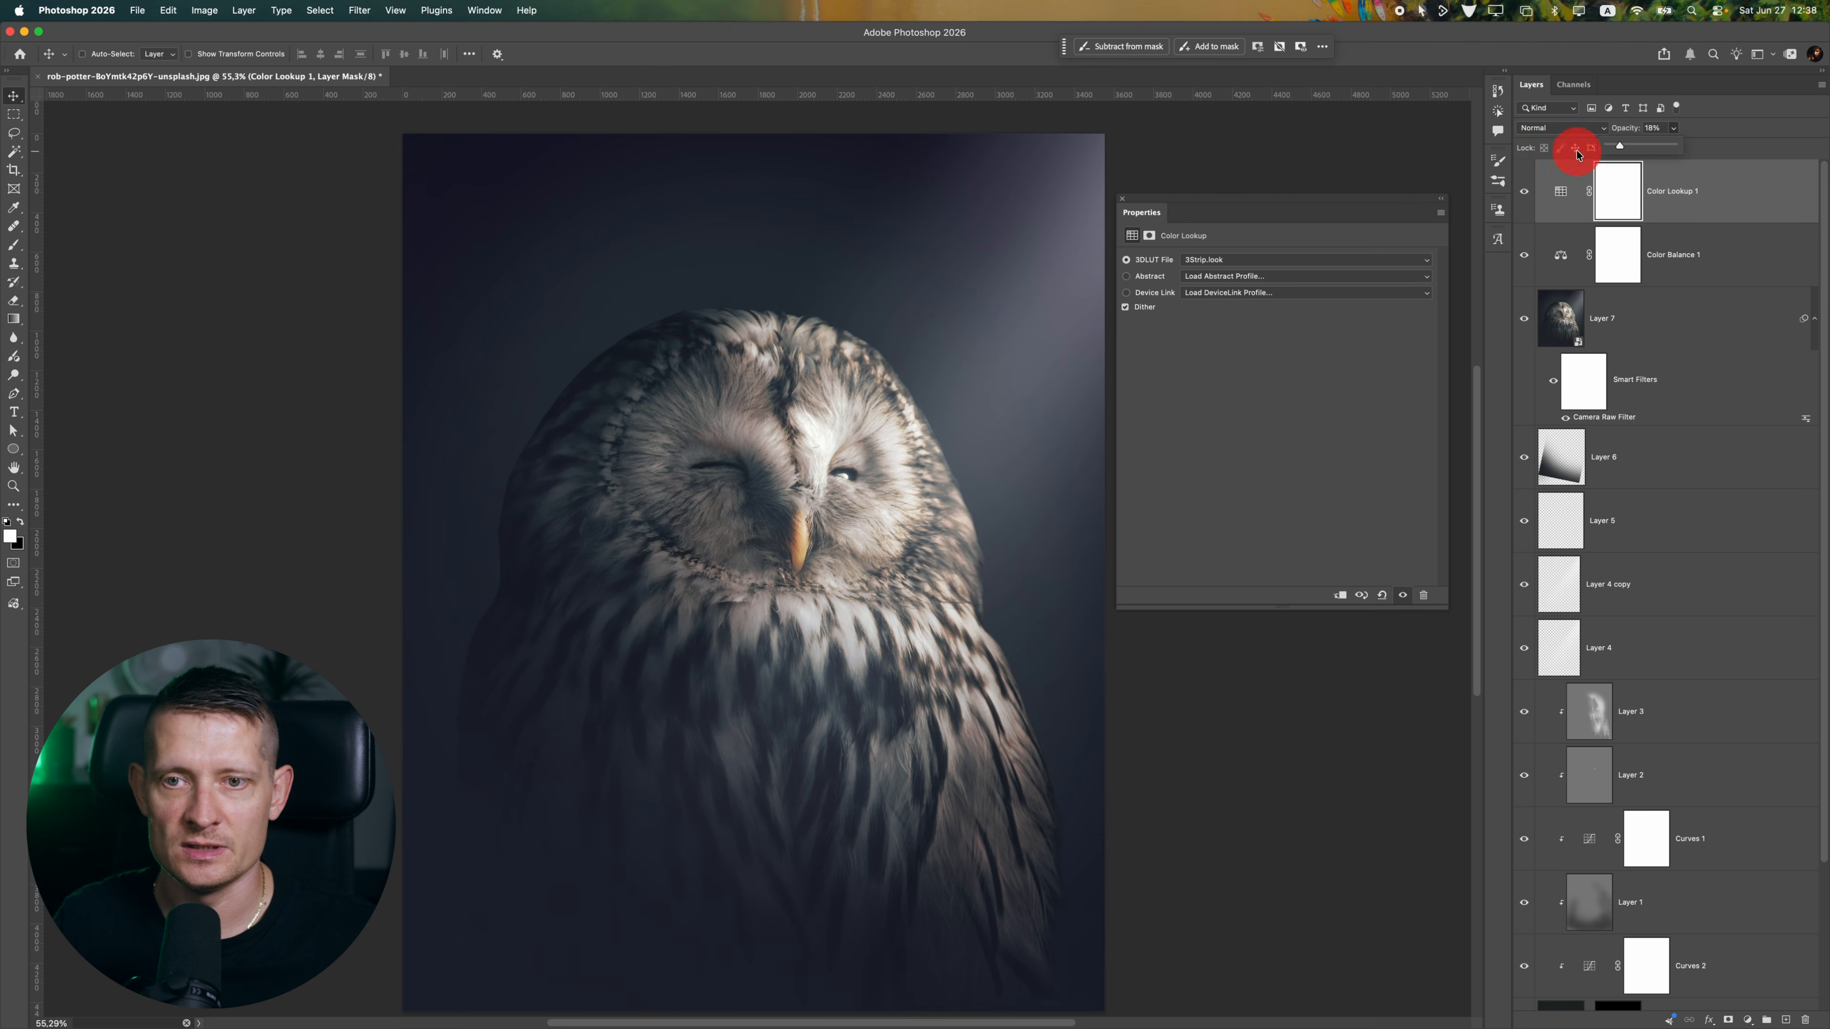
Close the Color Lookup properties, add a new layer on top of the stack and stamp all visible layers into it
left_click(1122, 198)
left_click(1747, 1020)
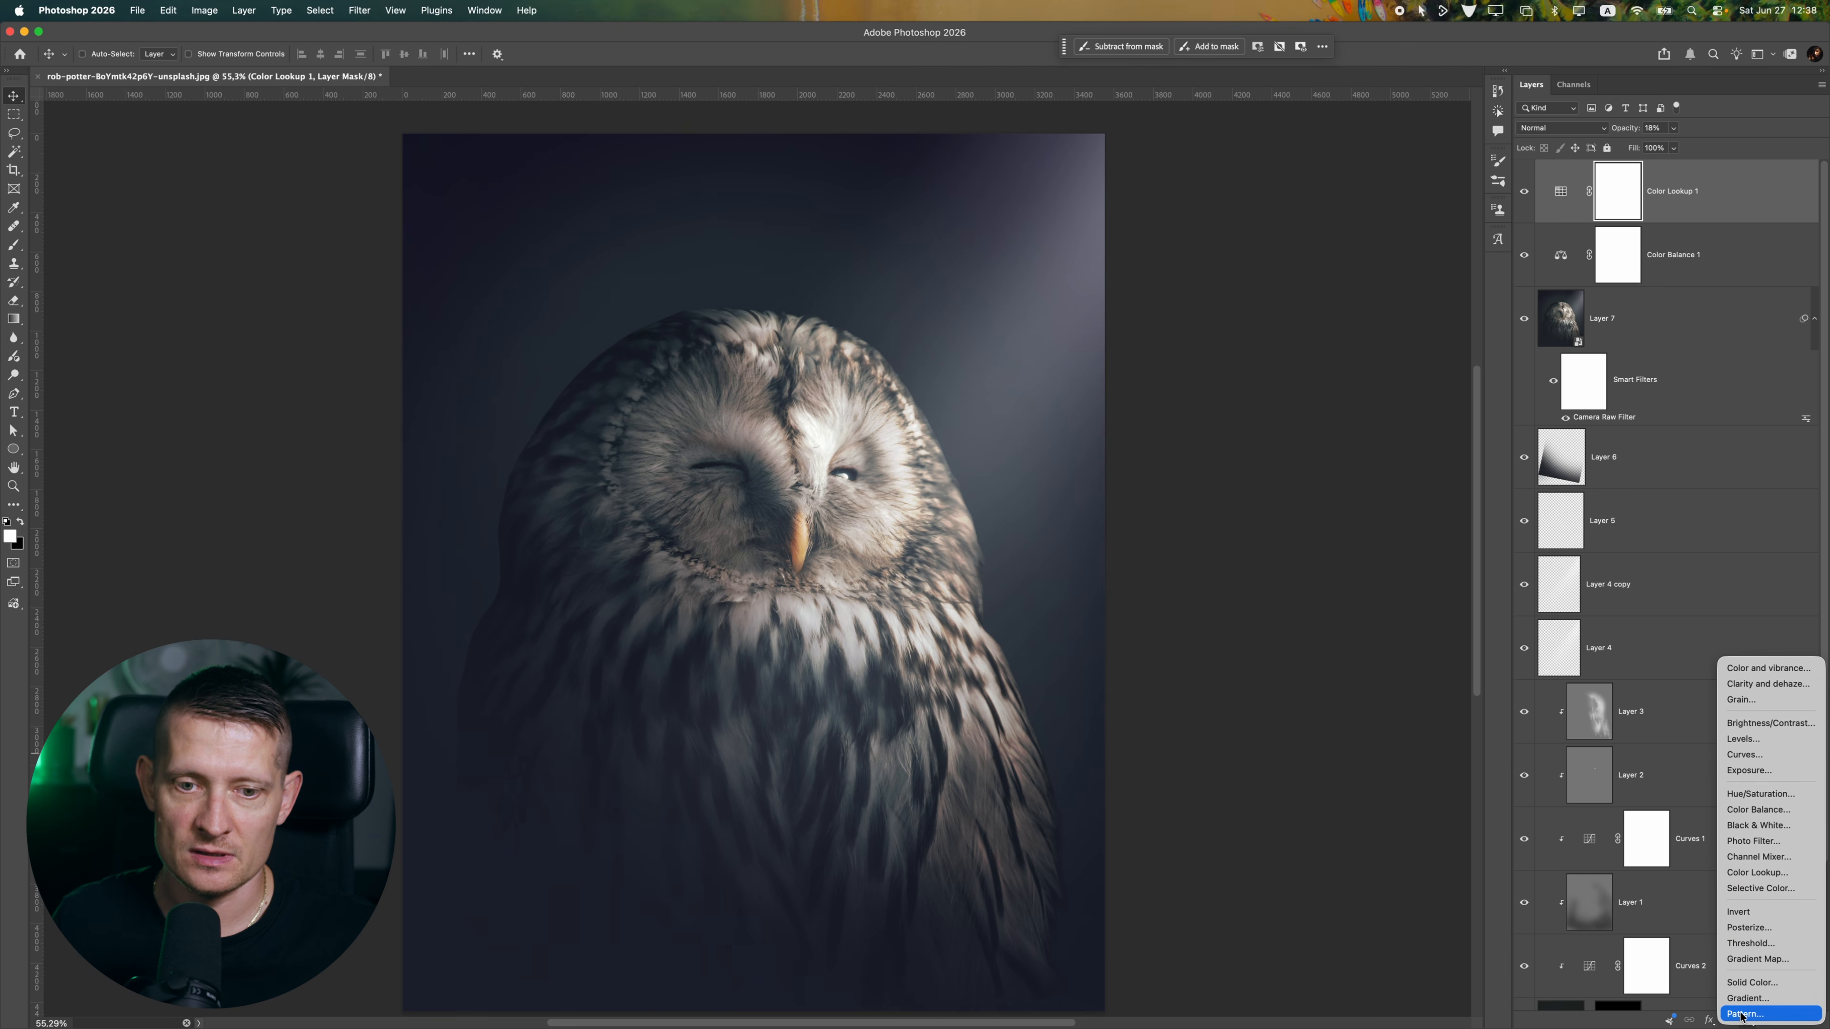
left_click(1180, 680)
left_click(1786, 1020)
key("d")
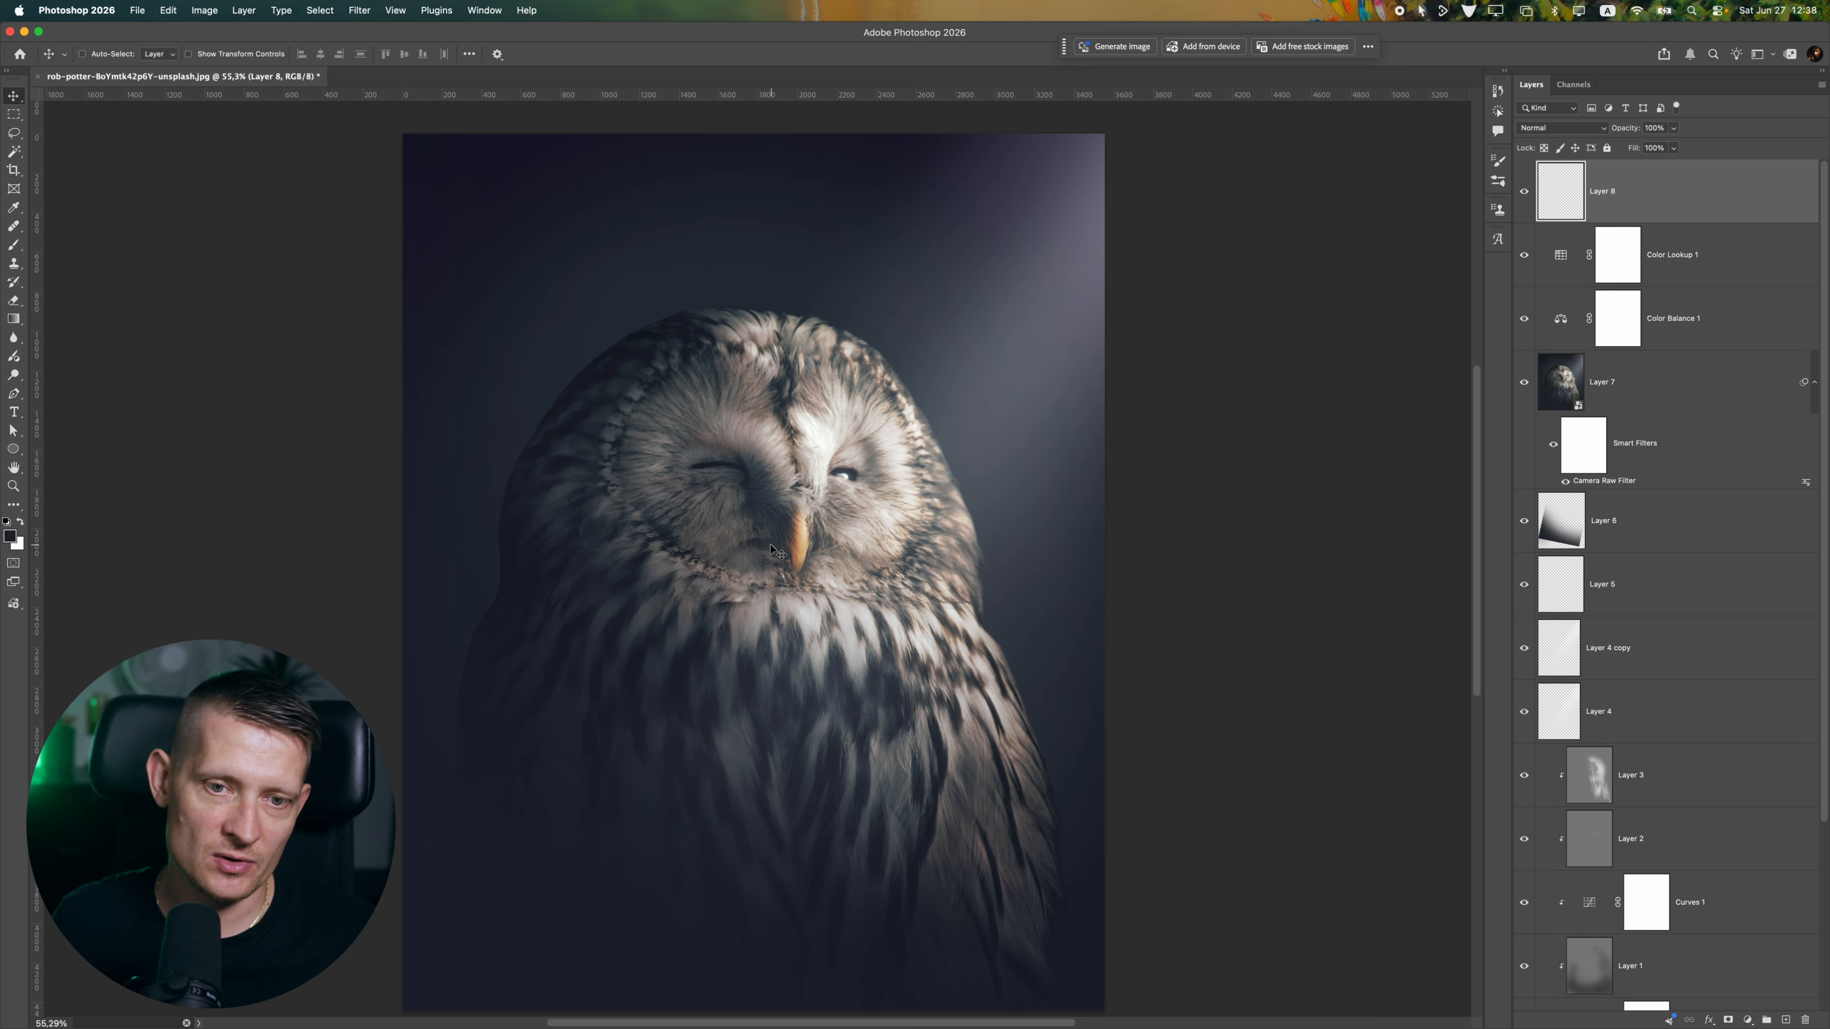
scroll(767, 557, "down", 5)
key("super+0")
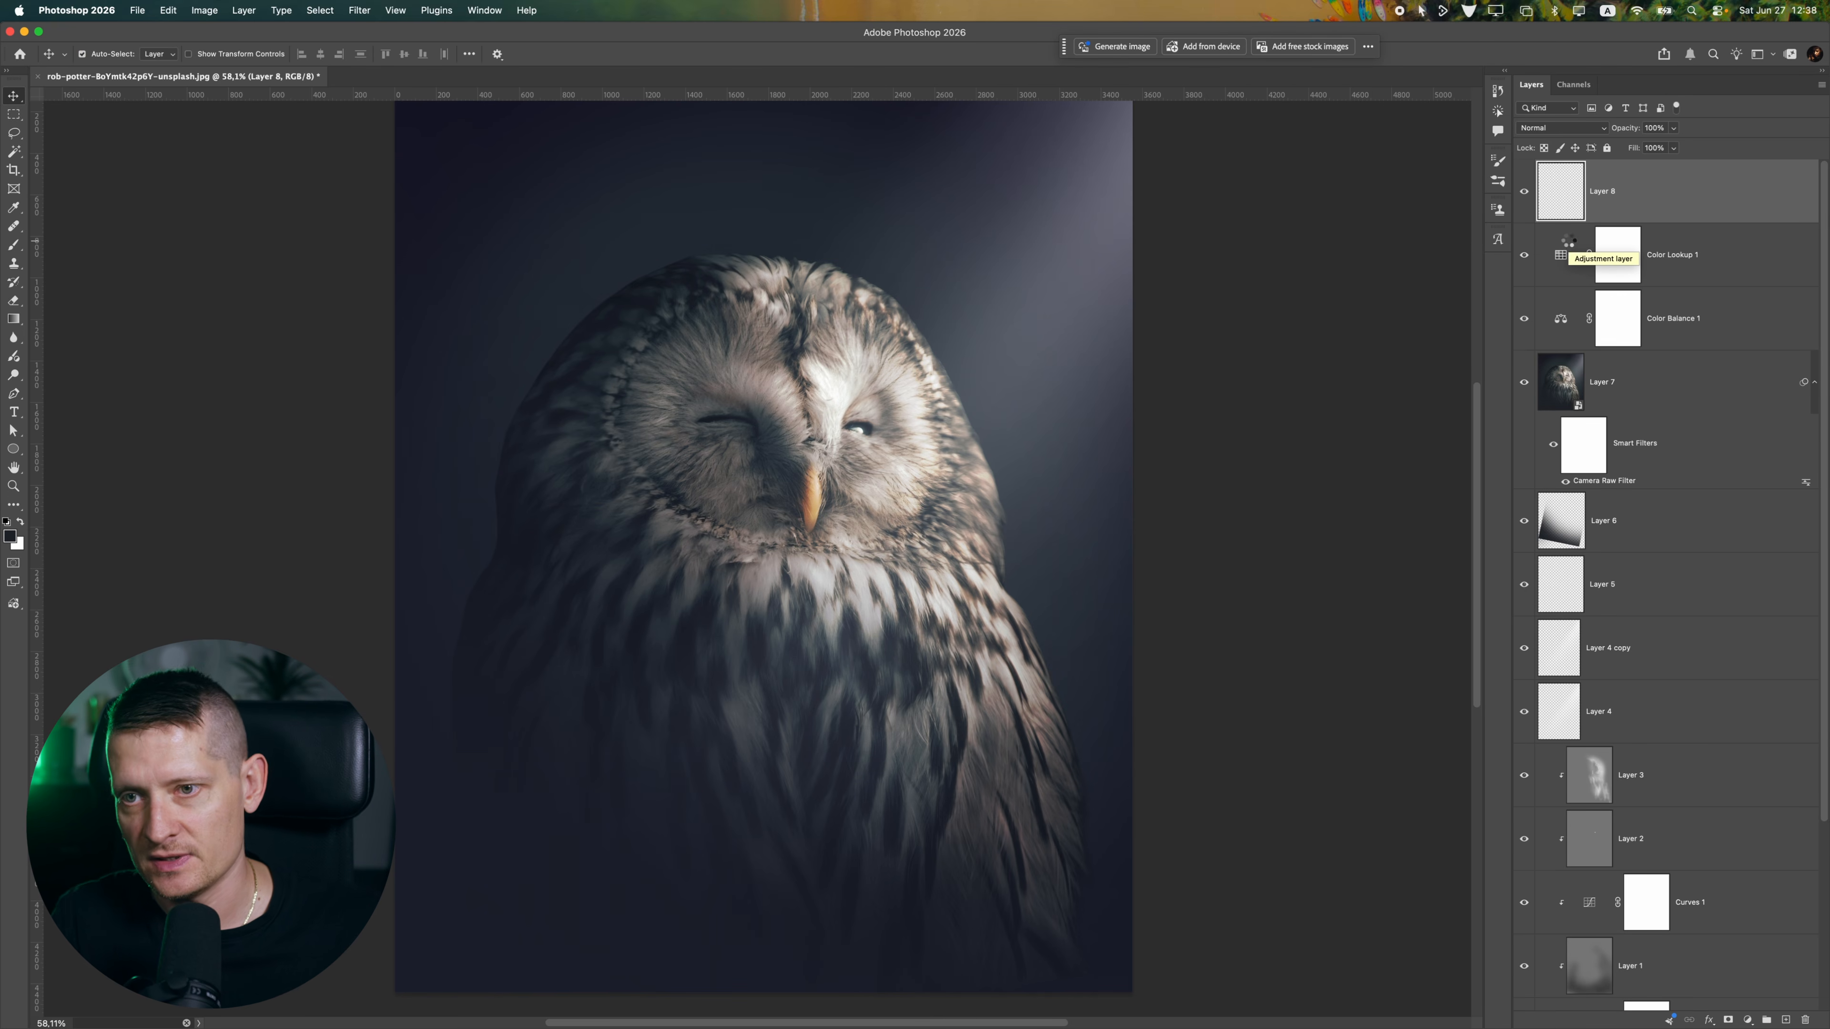
key("super+alt+shift+e")
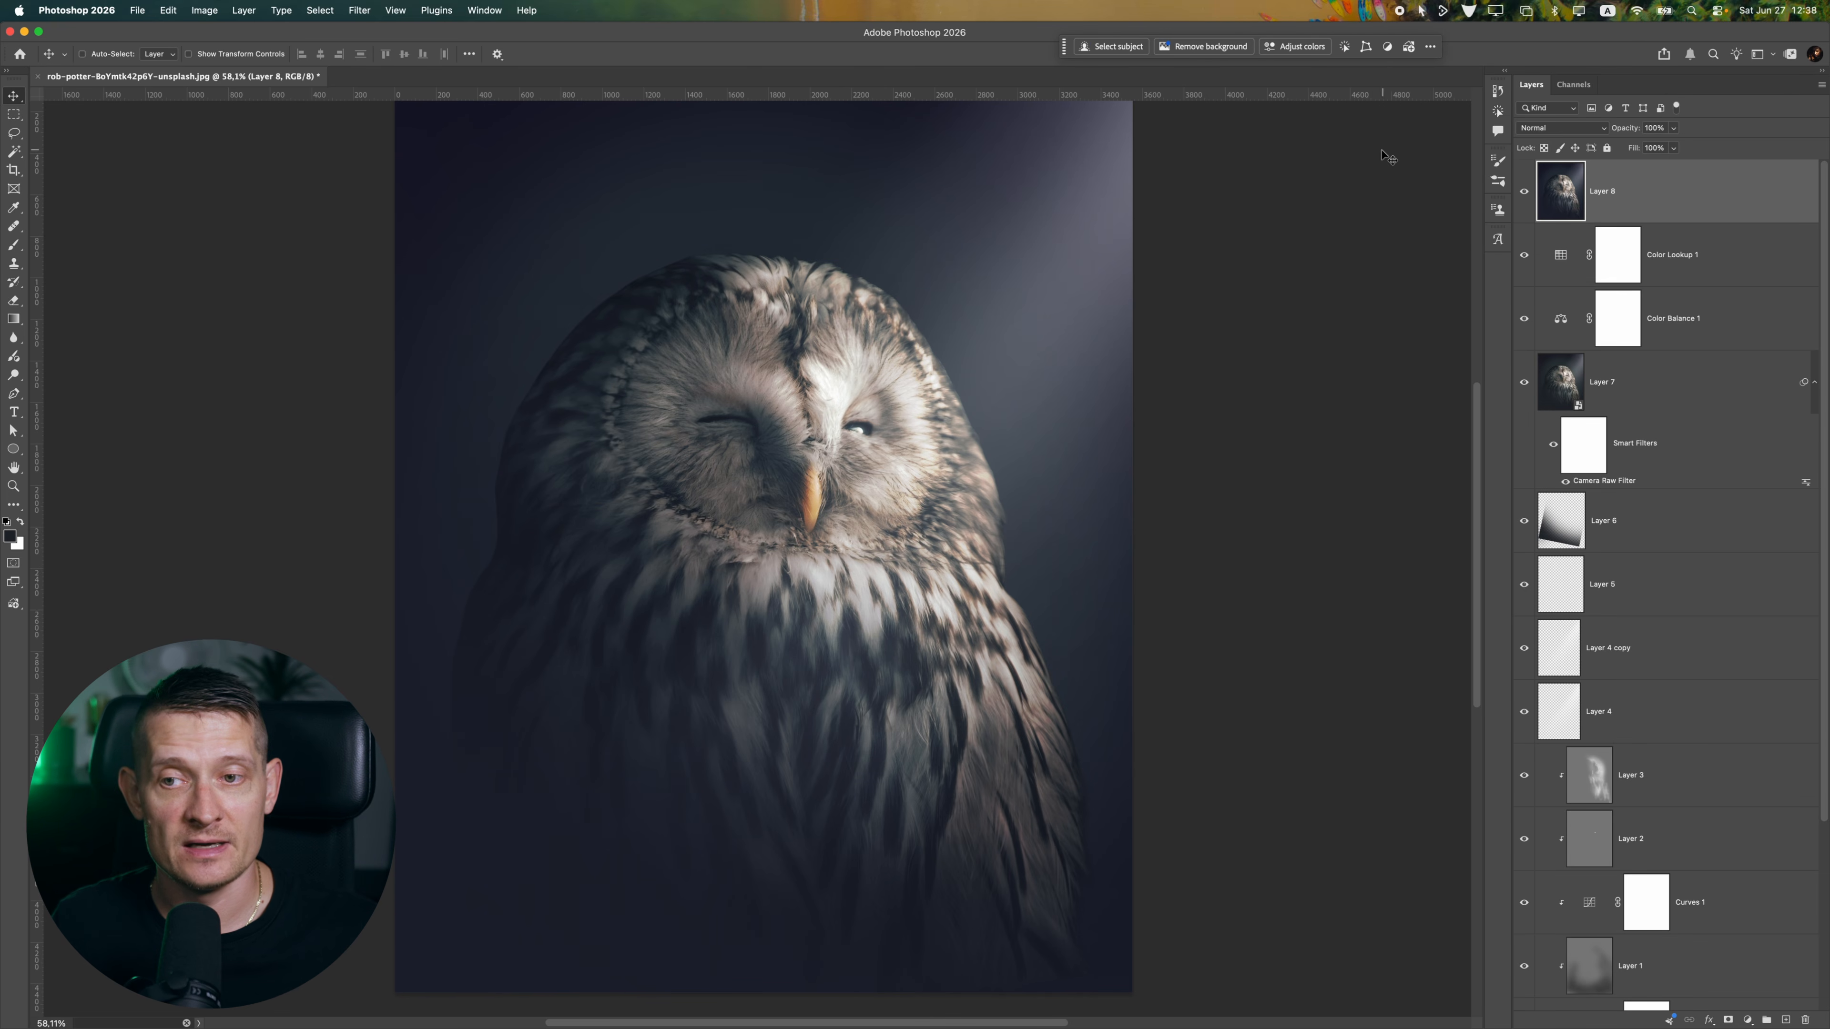
Start an Iris Blur on the stamped layer, enlarge its ellipse almost to the canvas edges and set the blur to 128 px
left_click(357, 10)
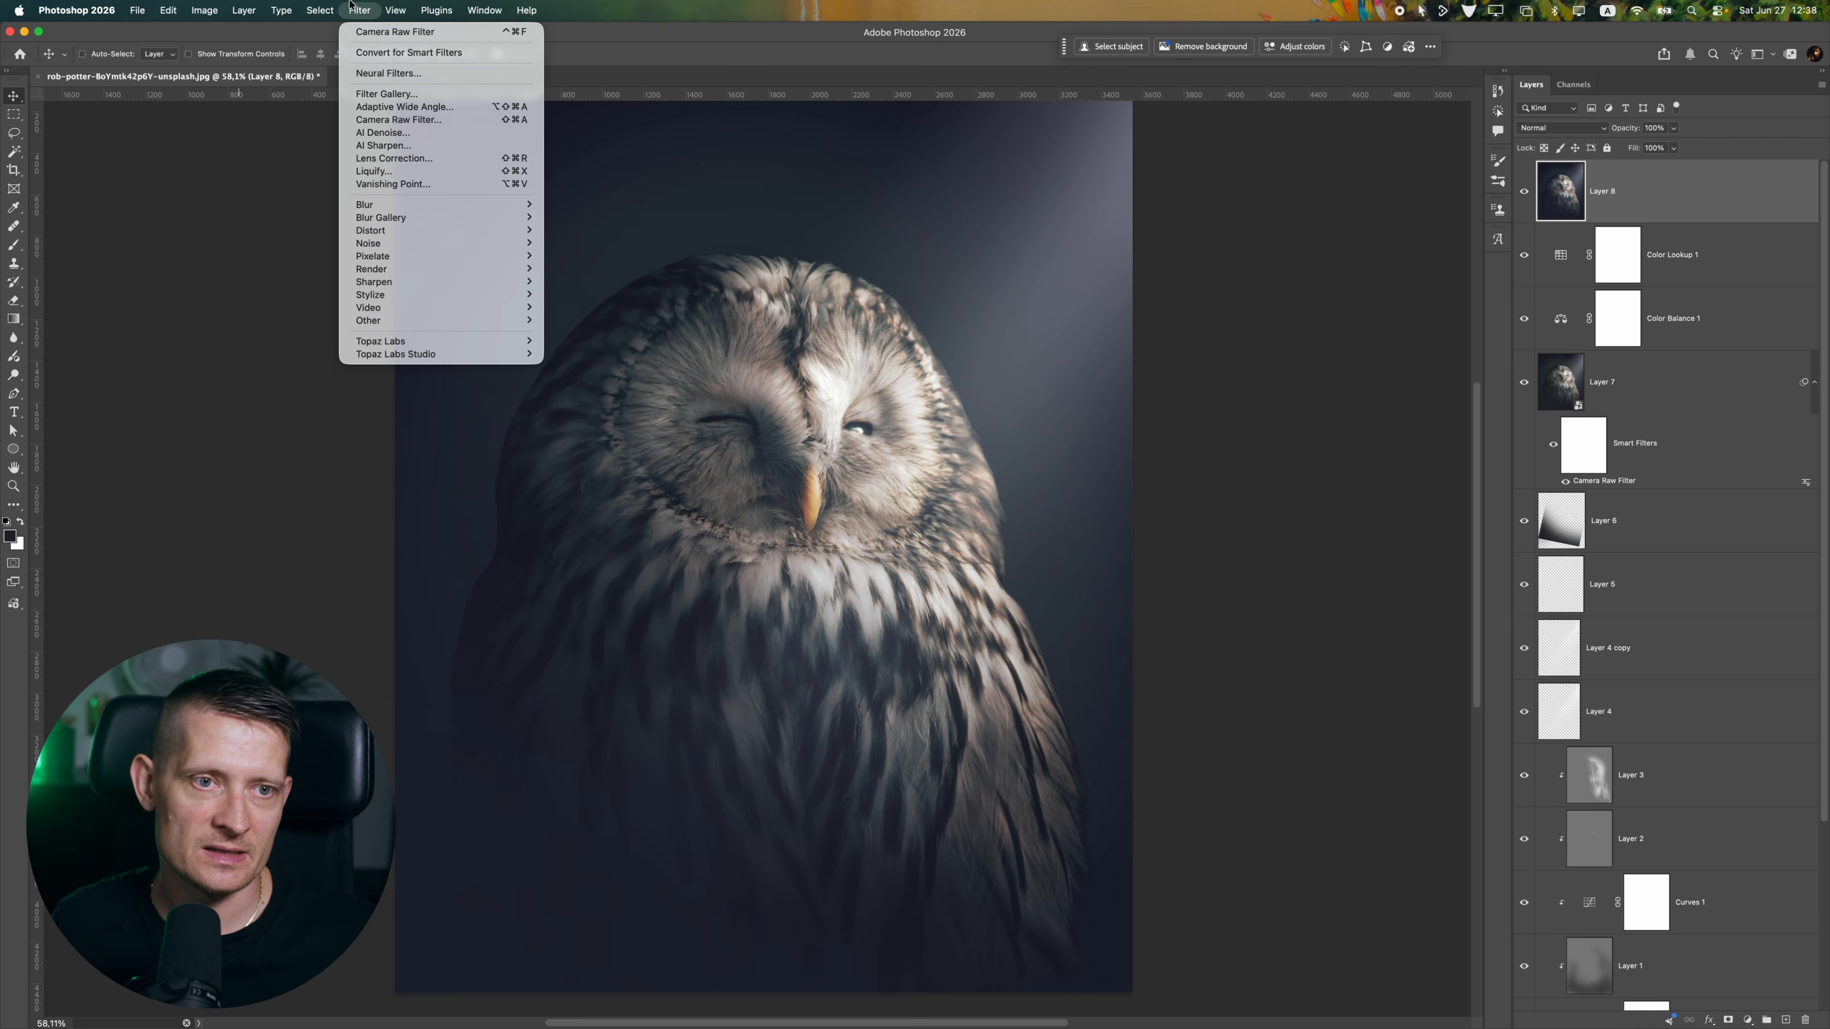
mouse_move(461, 216)
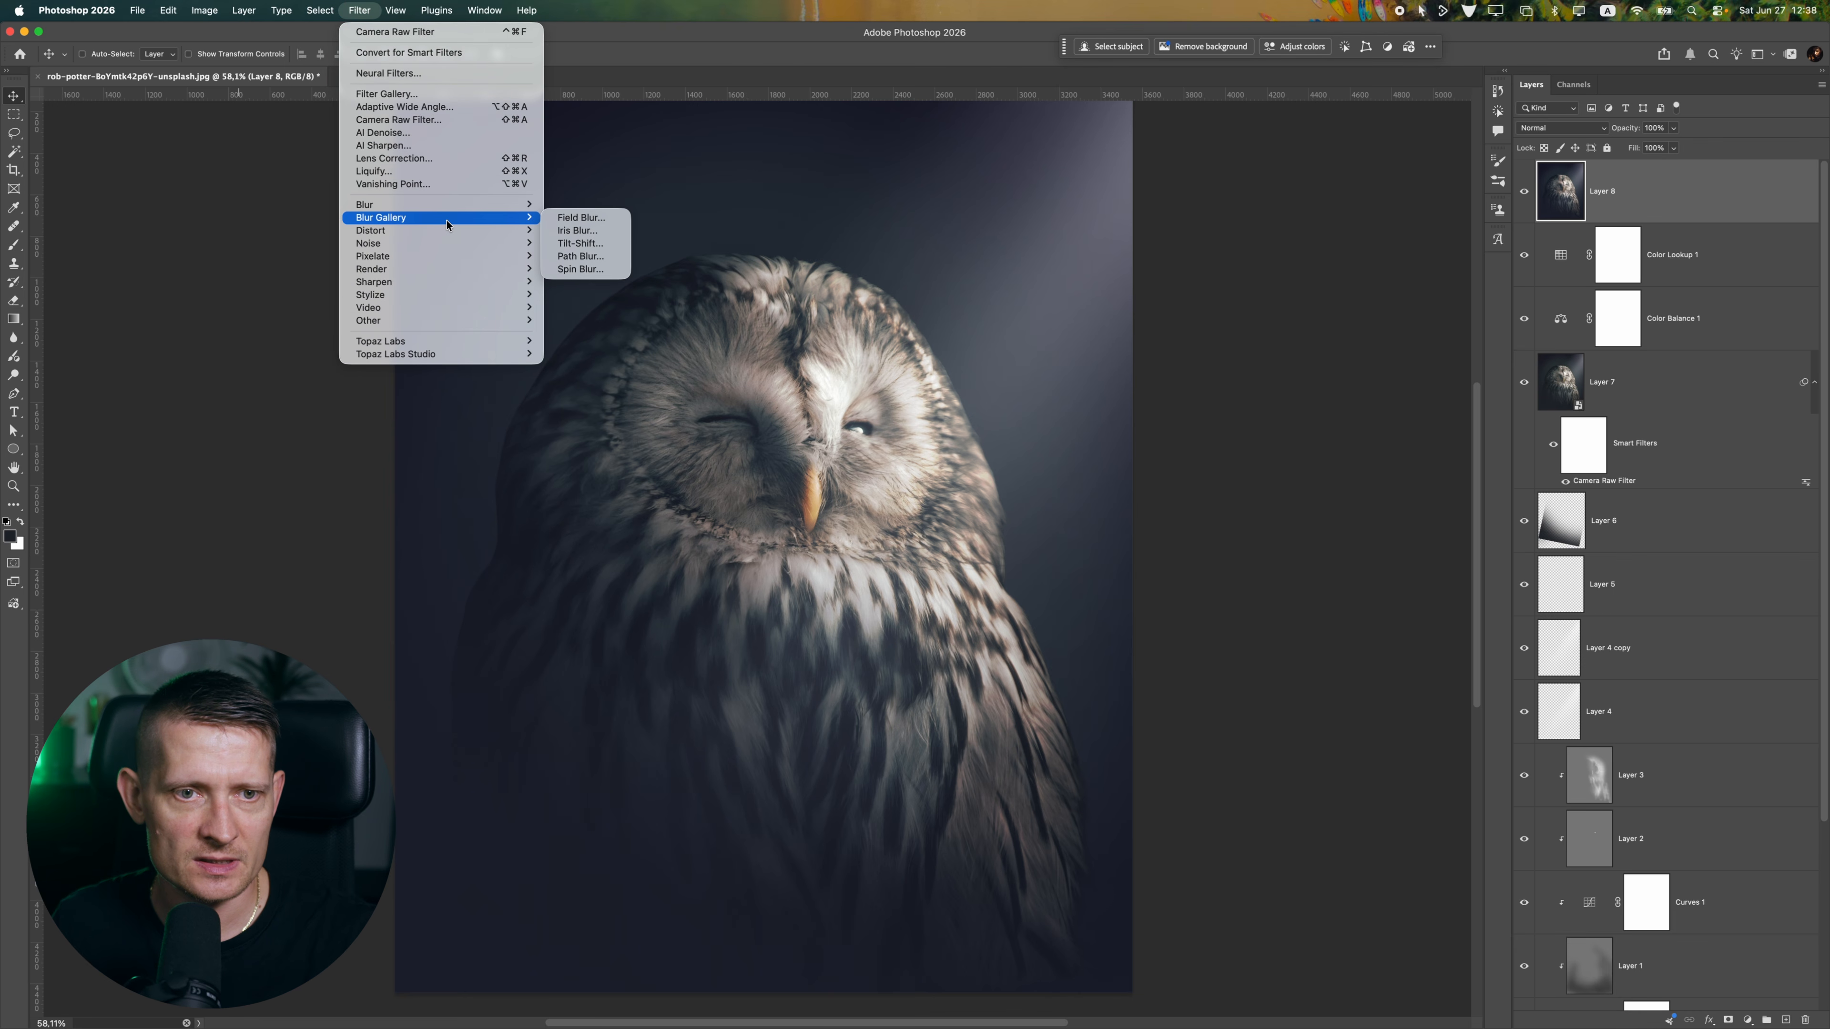
left_click(590, 231)
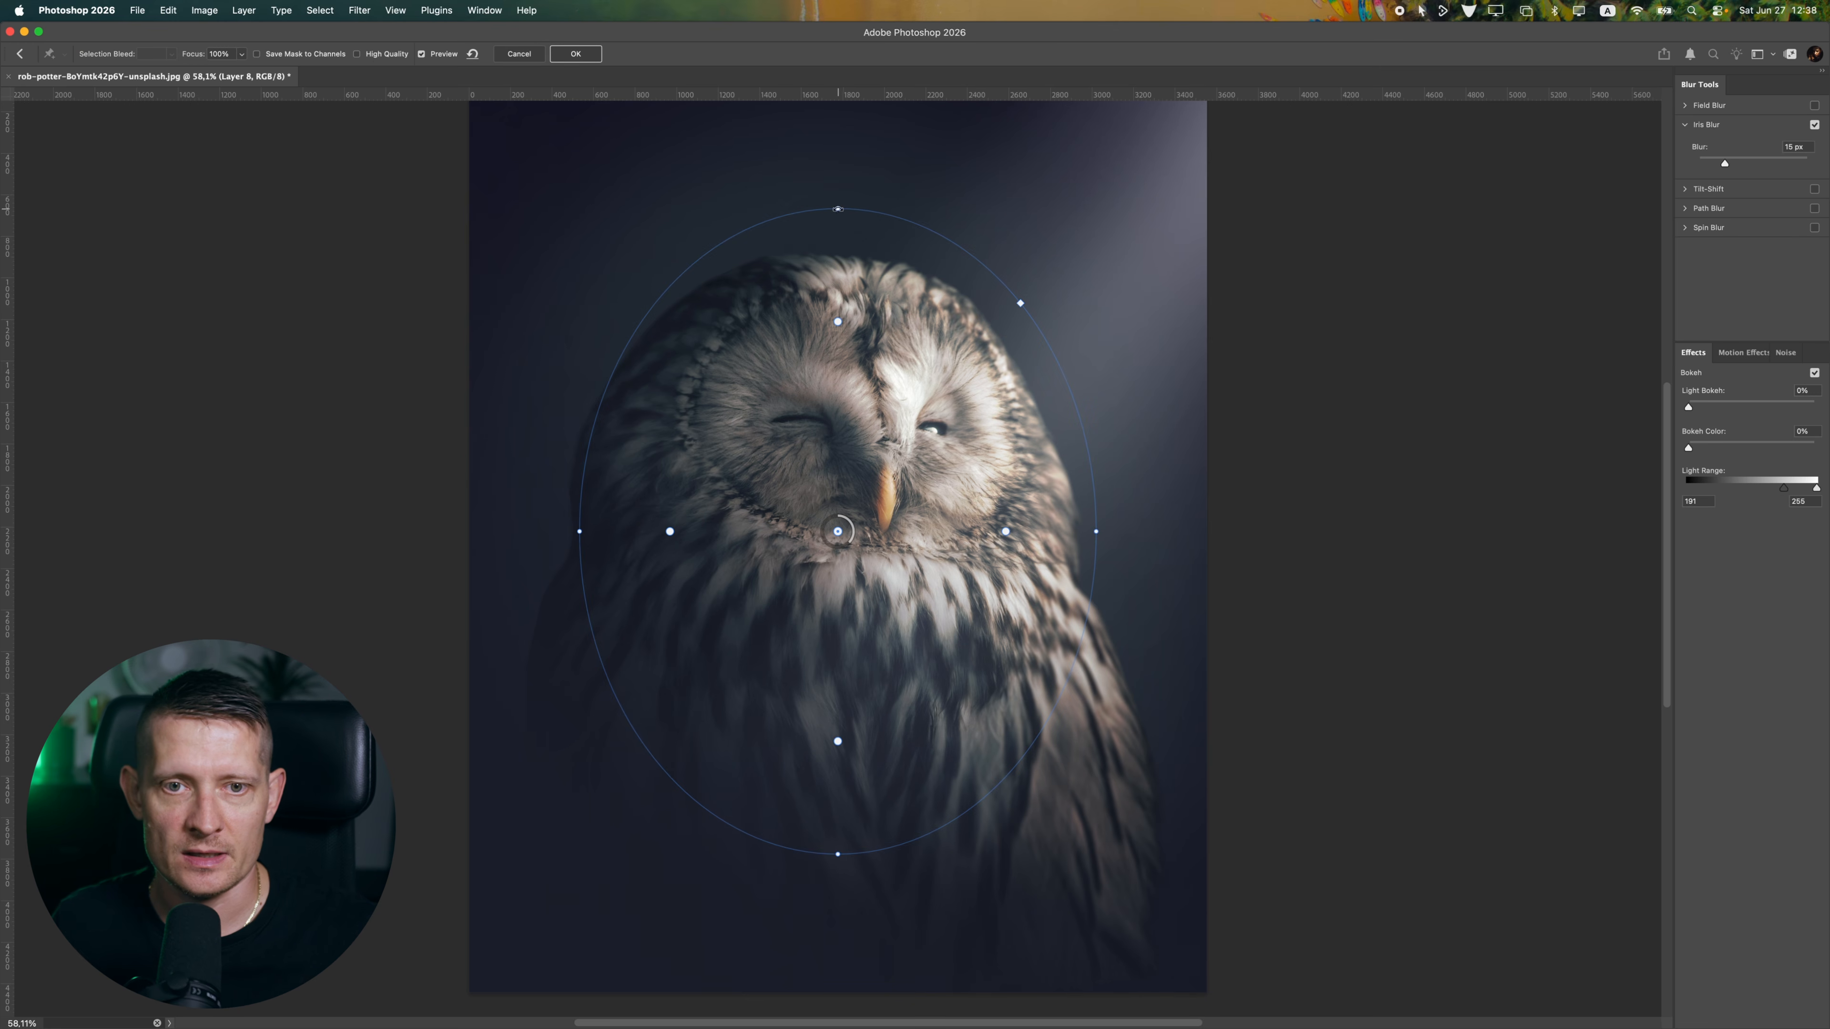
left_click_drag(837, 209, 836, 119)
left_click_drag(1095, 531, 1201, 537)
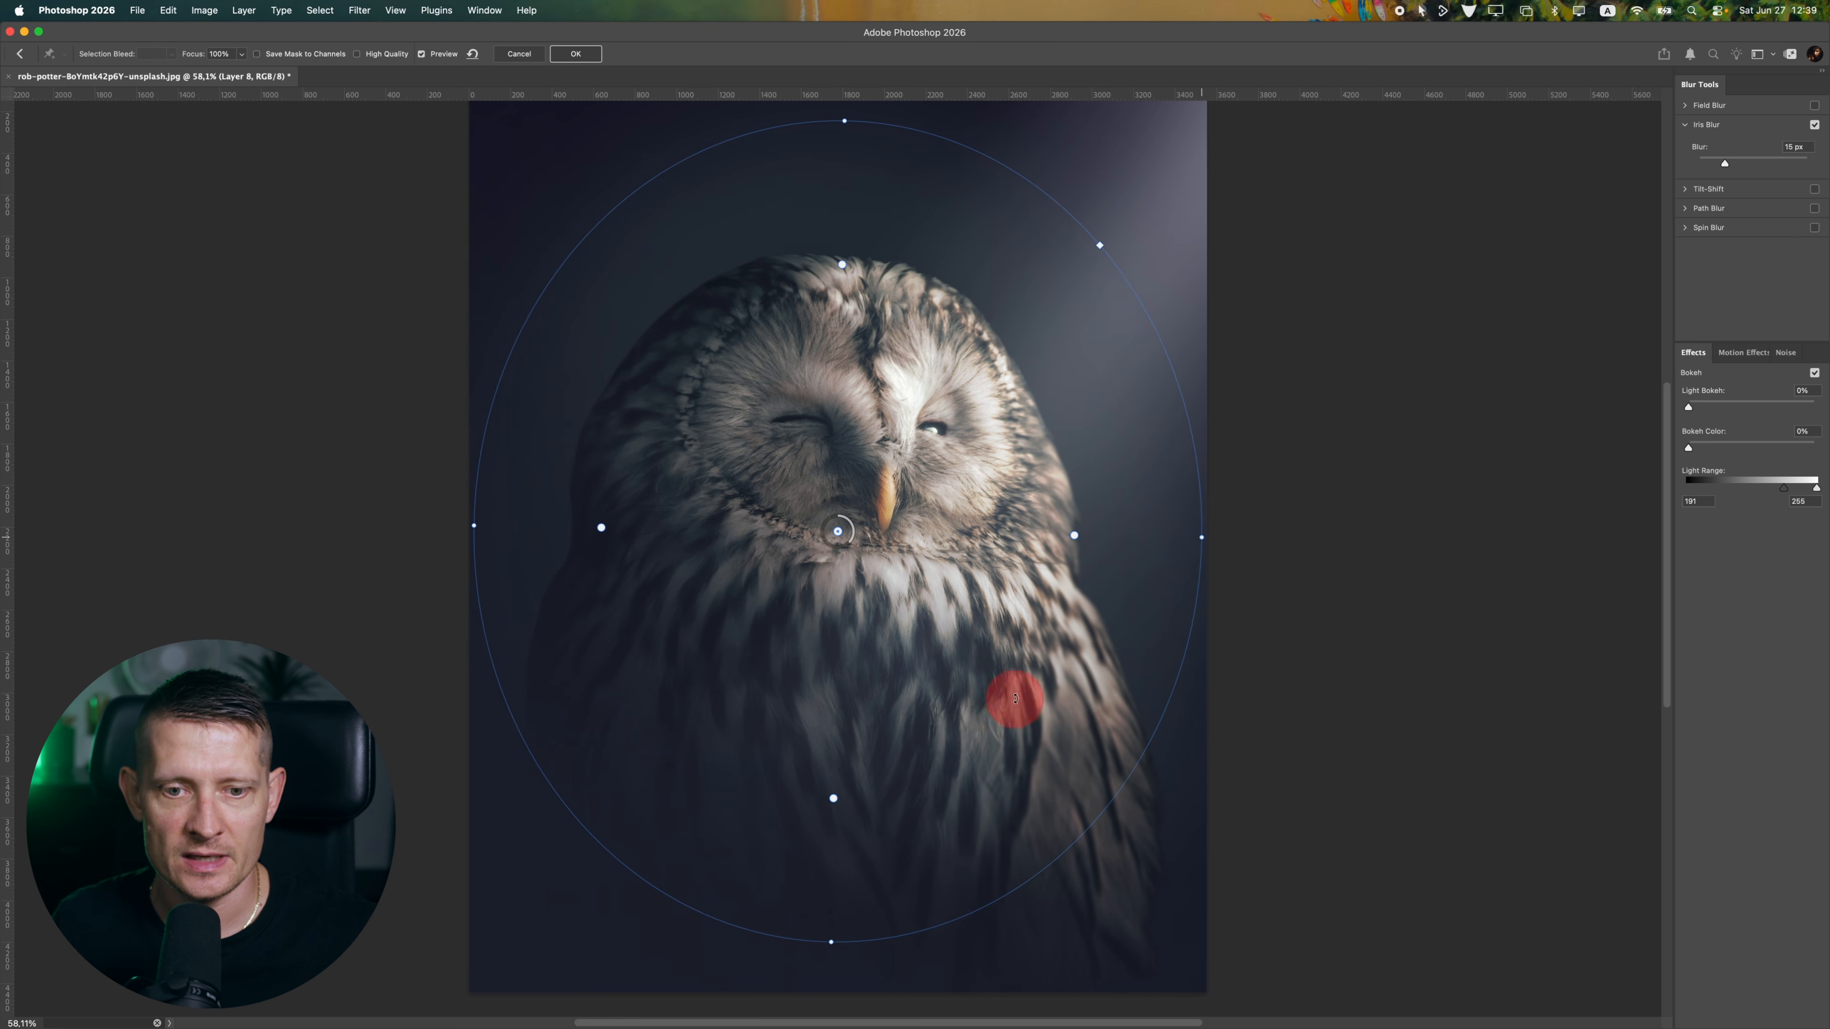
left_click_drag(1746, 161, 1785, 163)
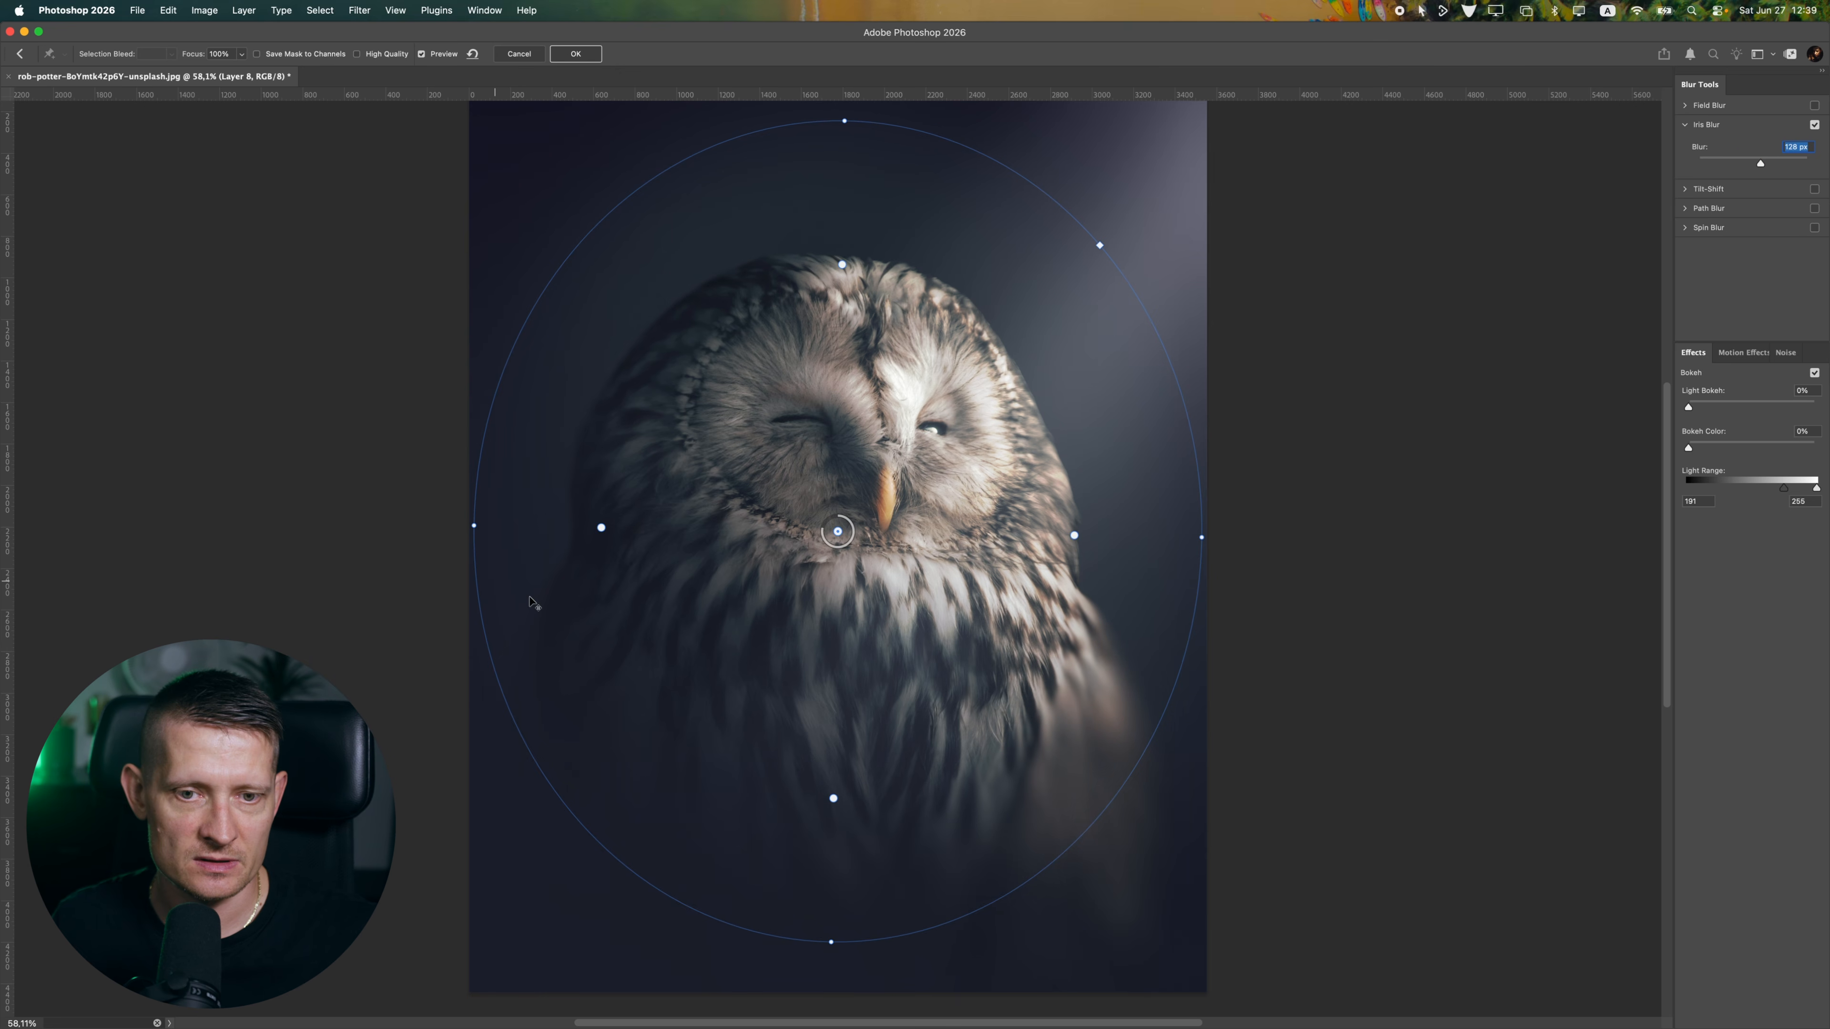
Expand the iris ellipse beyond the canvas around the owl's face and raise the blur to 500 px
scroll(729, 595, "down", 5)
left_click_drag(781, 394, 780, 289)
left_click_drag(791, 529, 786, 479)
left_click_drag(933, 516, 1013, 531)
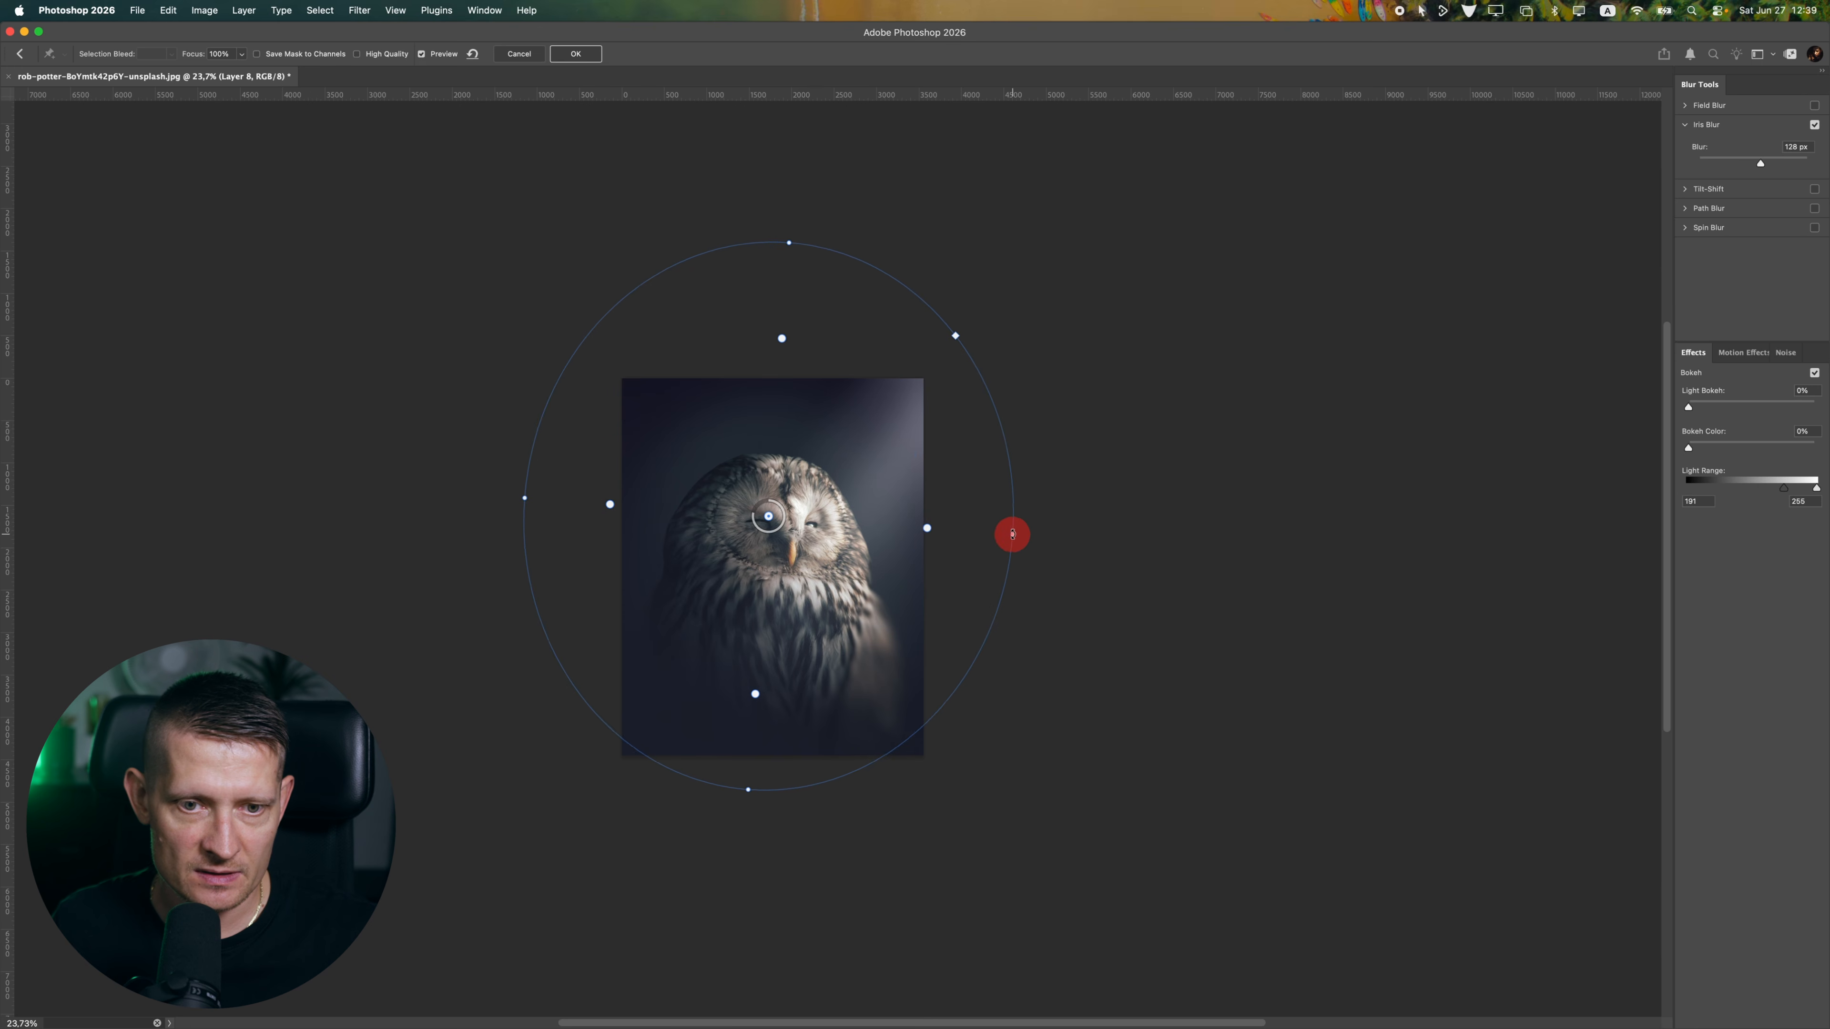
left_click_drag(774, 659, 773, 689)
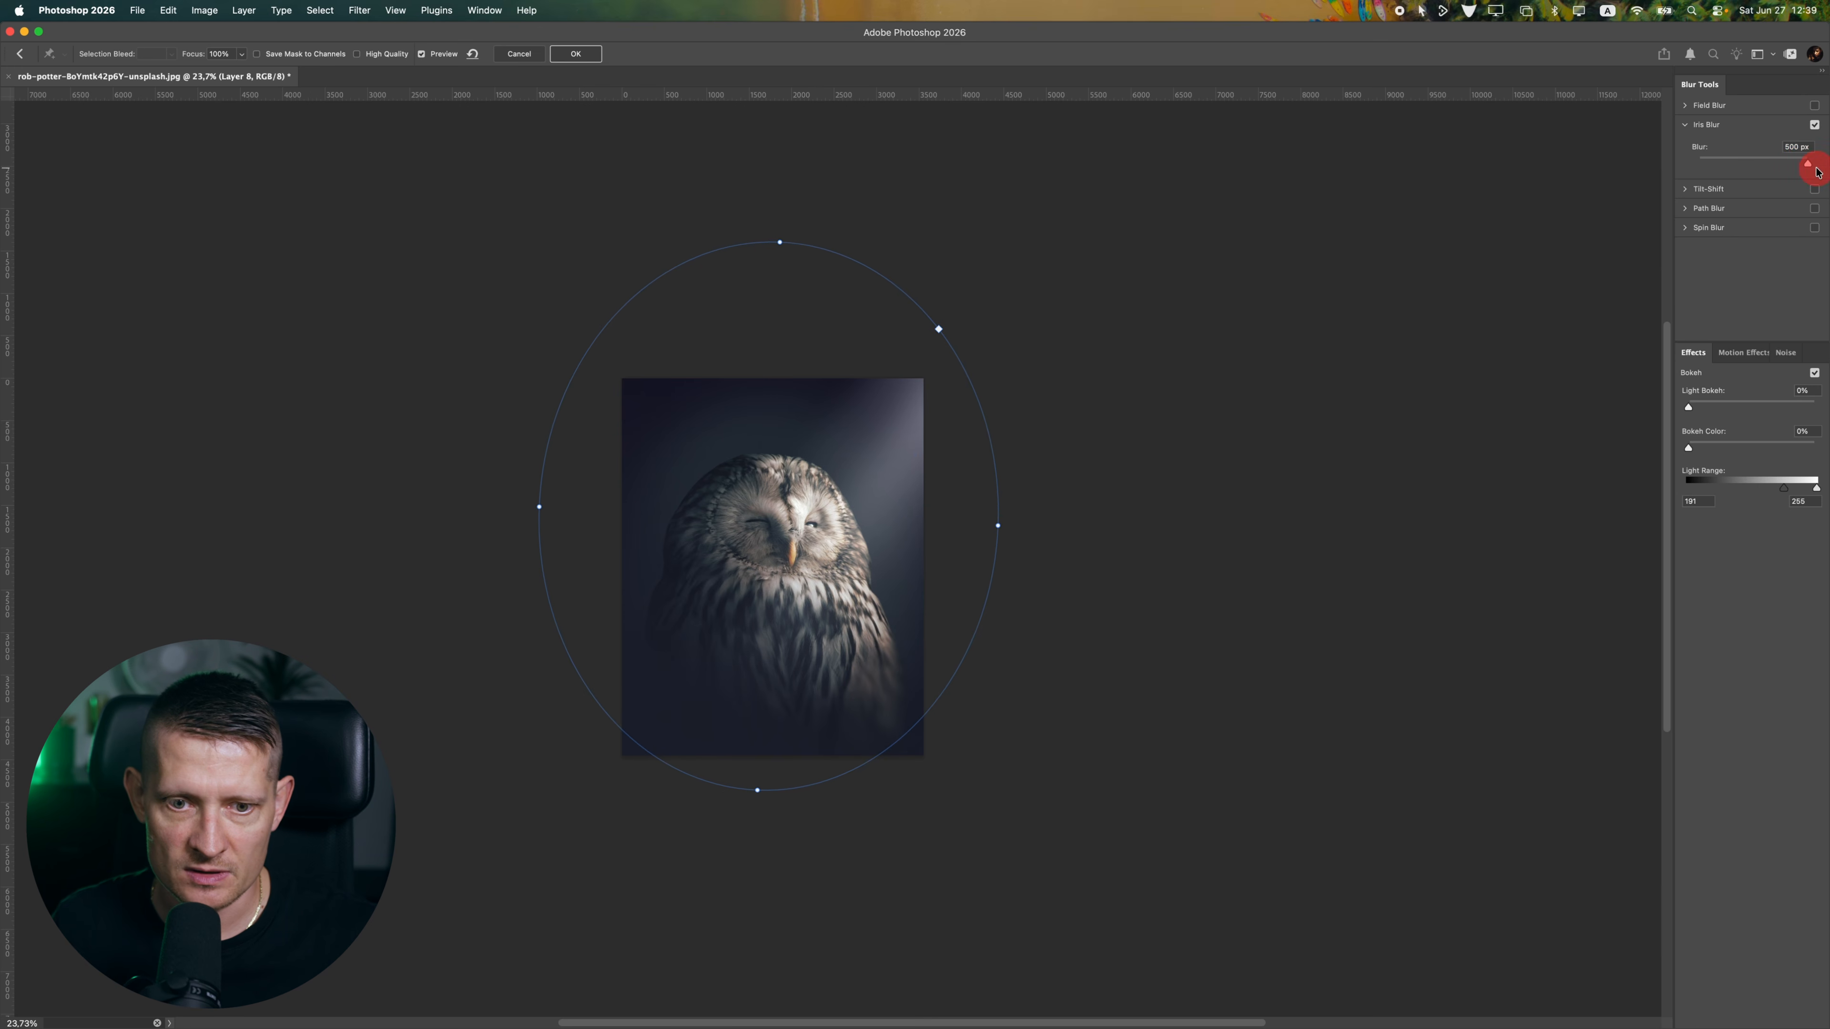
left_click(726, 621)
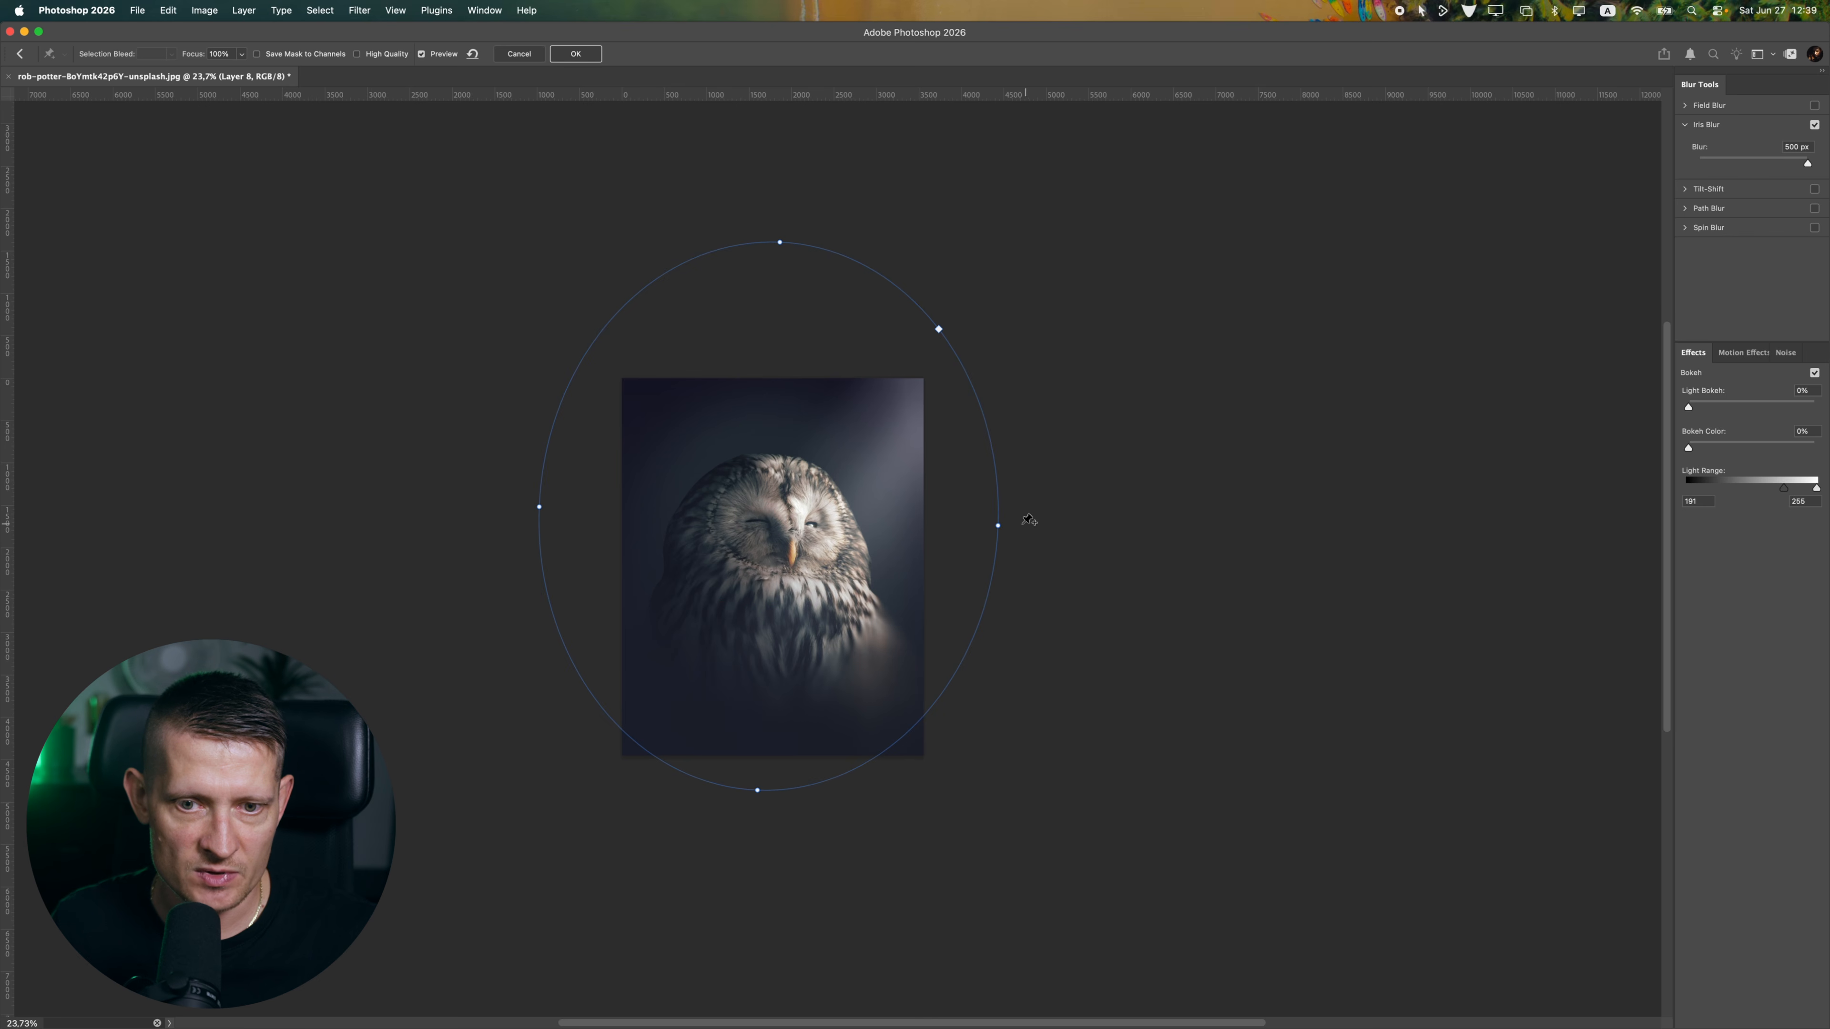
Rotate the iris ellipse clockwise, widen its sharp zone and shift its center toward the lit side of the owl's head
left_click_drag(1002, 523, 991, 622)
left_click_drag(790, 623, 787, 634)
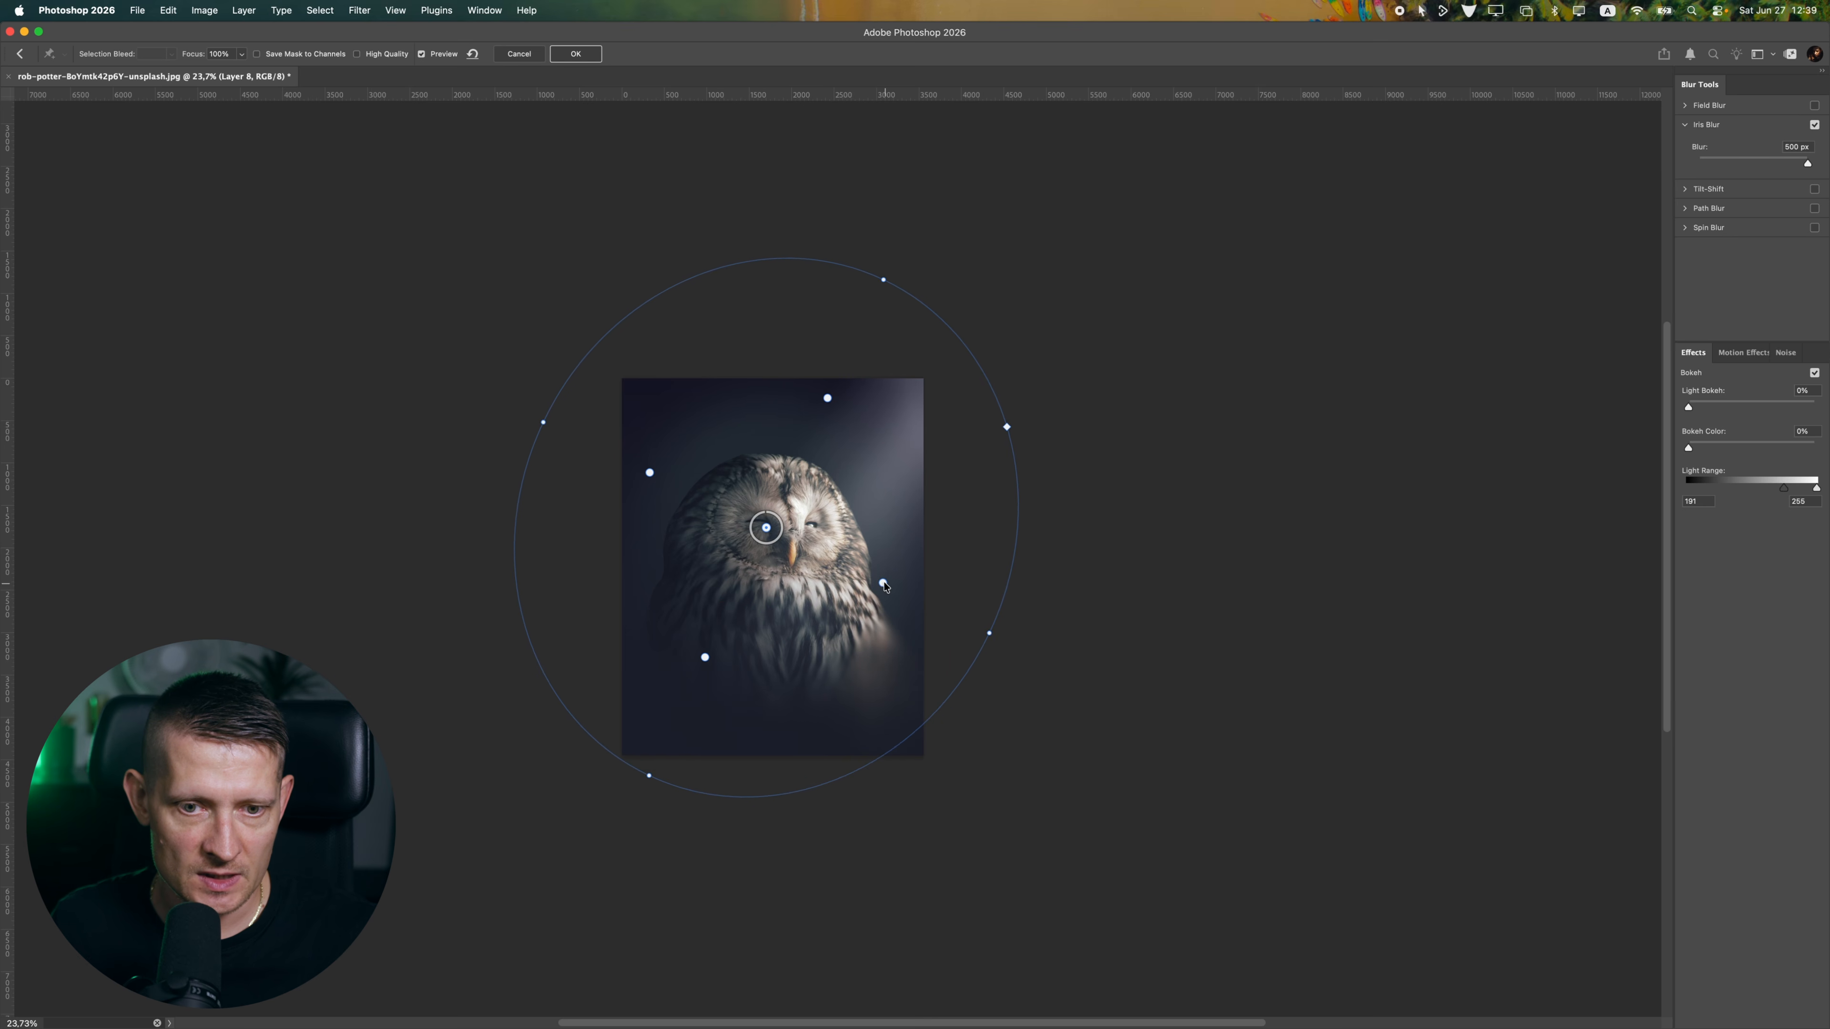
left_click_drag(884, 581, 926, 604)
mouse_move(767, 529)
left_mouse_down()
mouse_move(817, 483)
mouse_move(898, 505)
mouse_move(857, 570)
mouse_move(875, 516)
left_mouse_up()
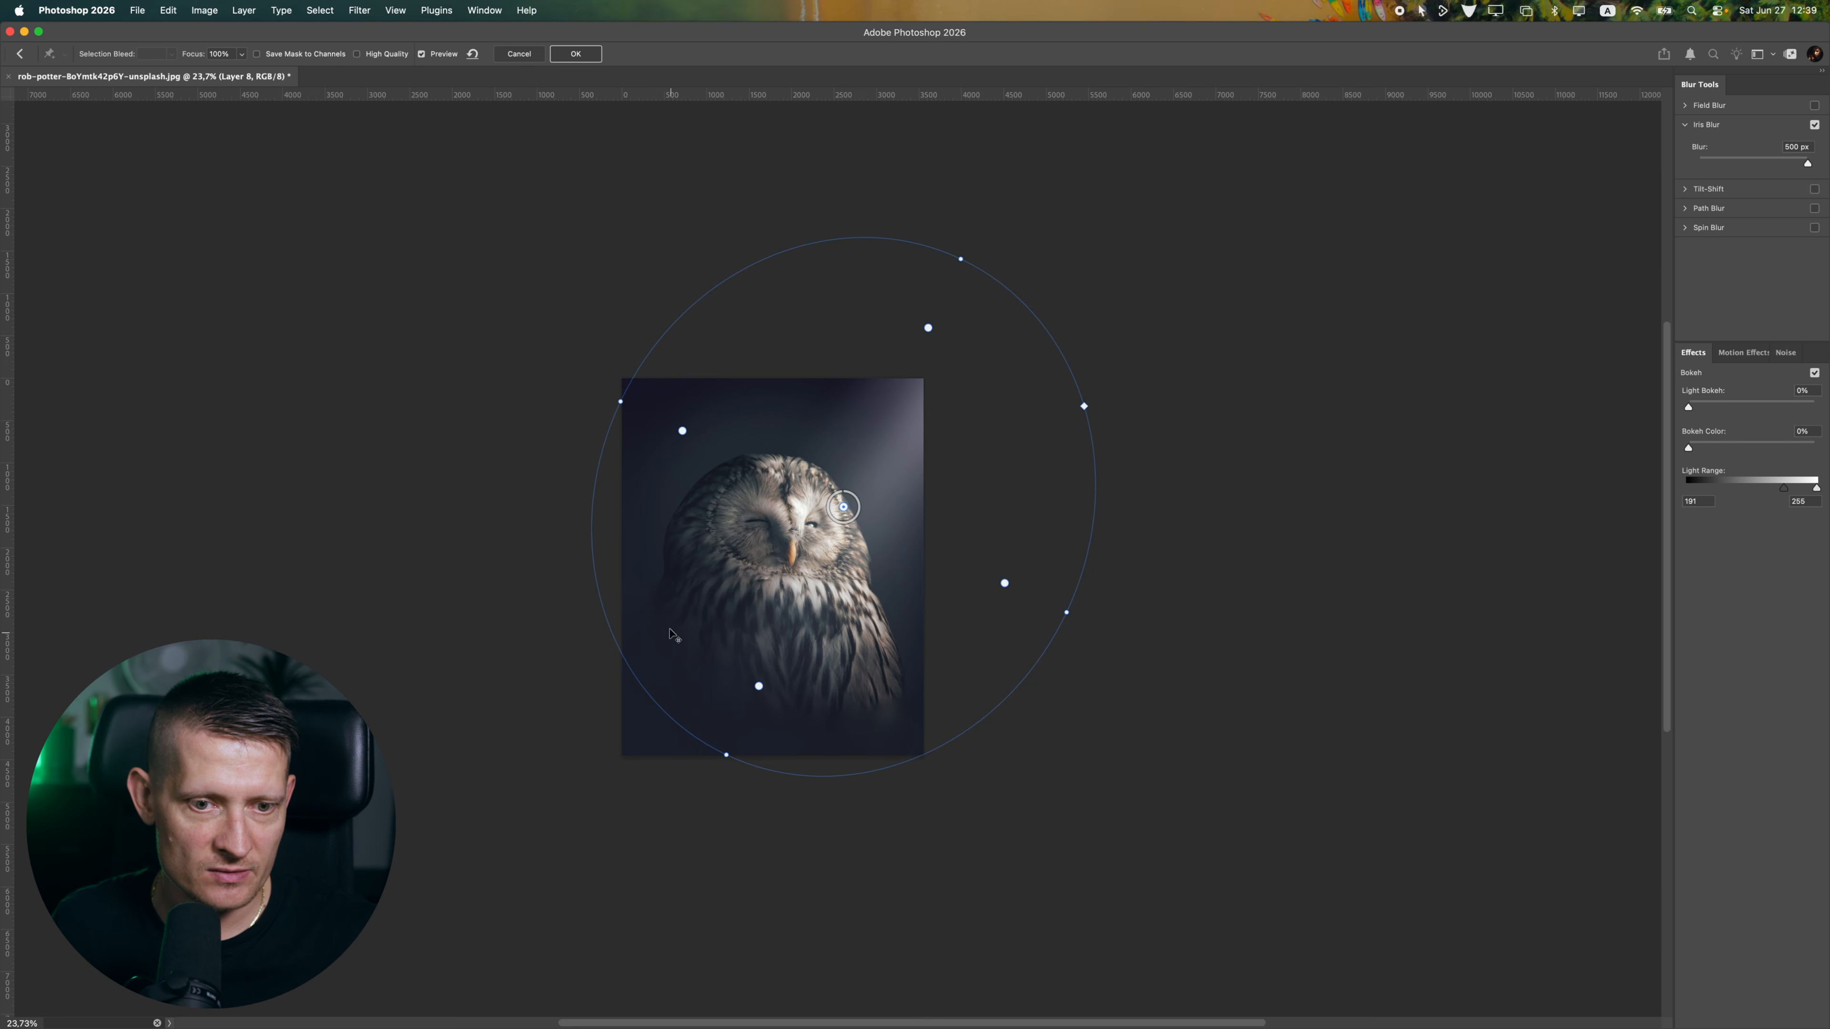
Pull the iris's sharp zone inward, recenter it on the owl's face and set the blur to 244 px
mouse_move(822, 637)
left_mouse_down()
mouse_move(837, 612)
mouse_move(826, 632)
left_mouse_up()
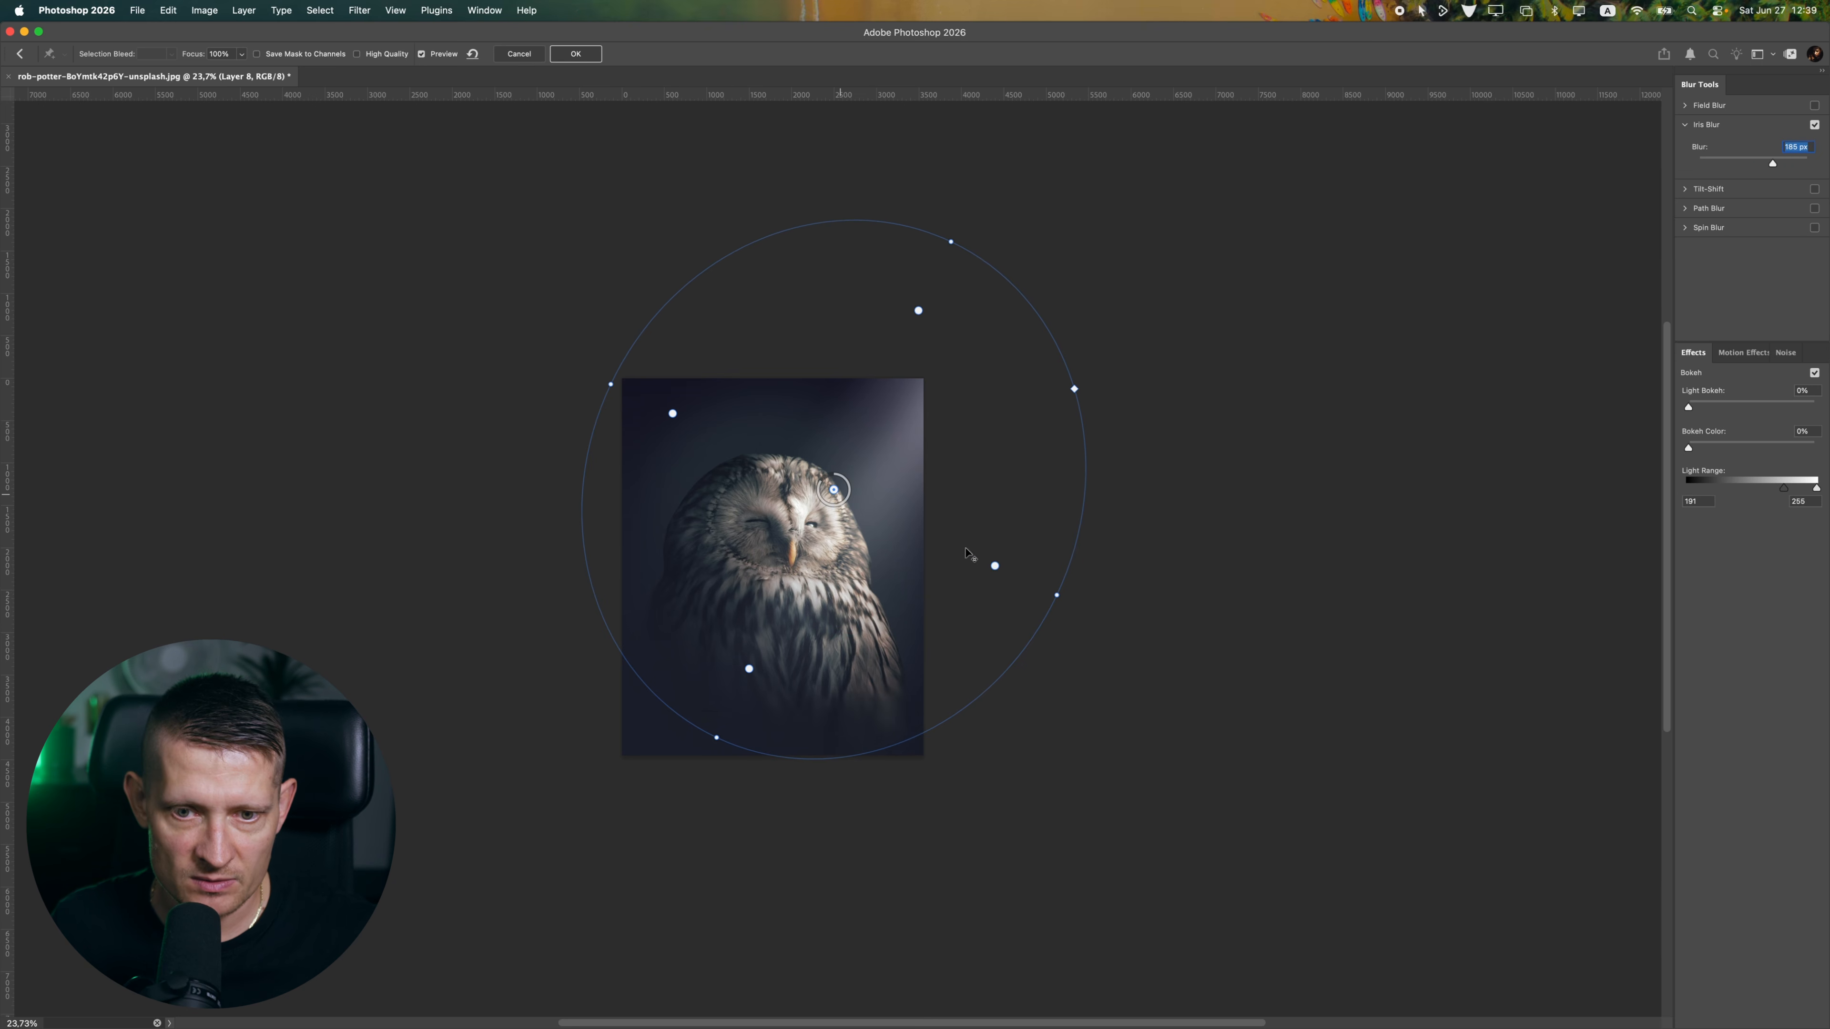
left_click_drag(996, 564, 929, 538)
left_click_drag(834, 490, 806, 533)
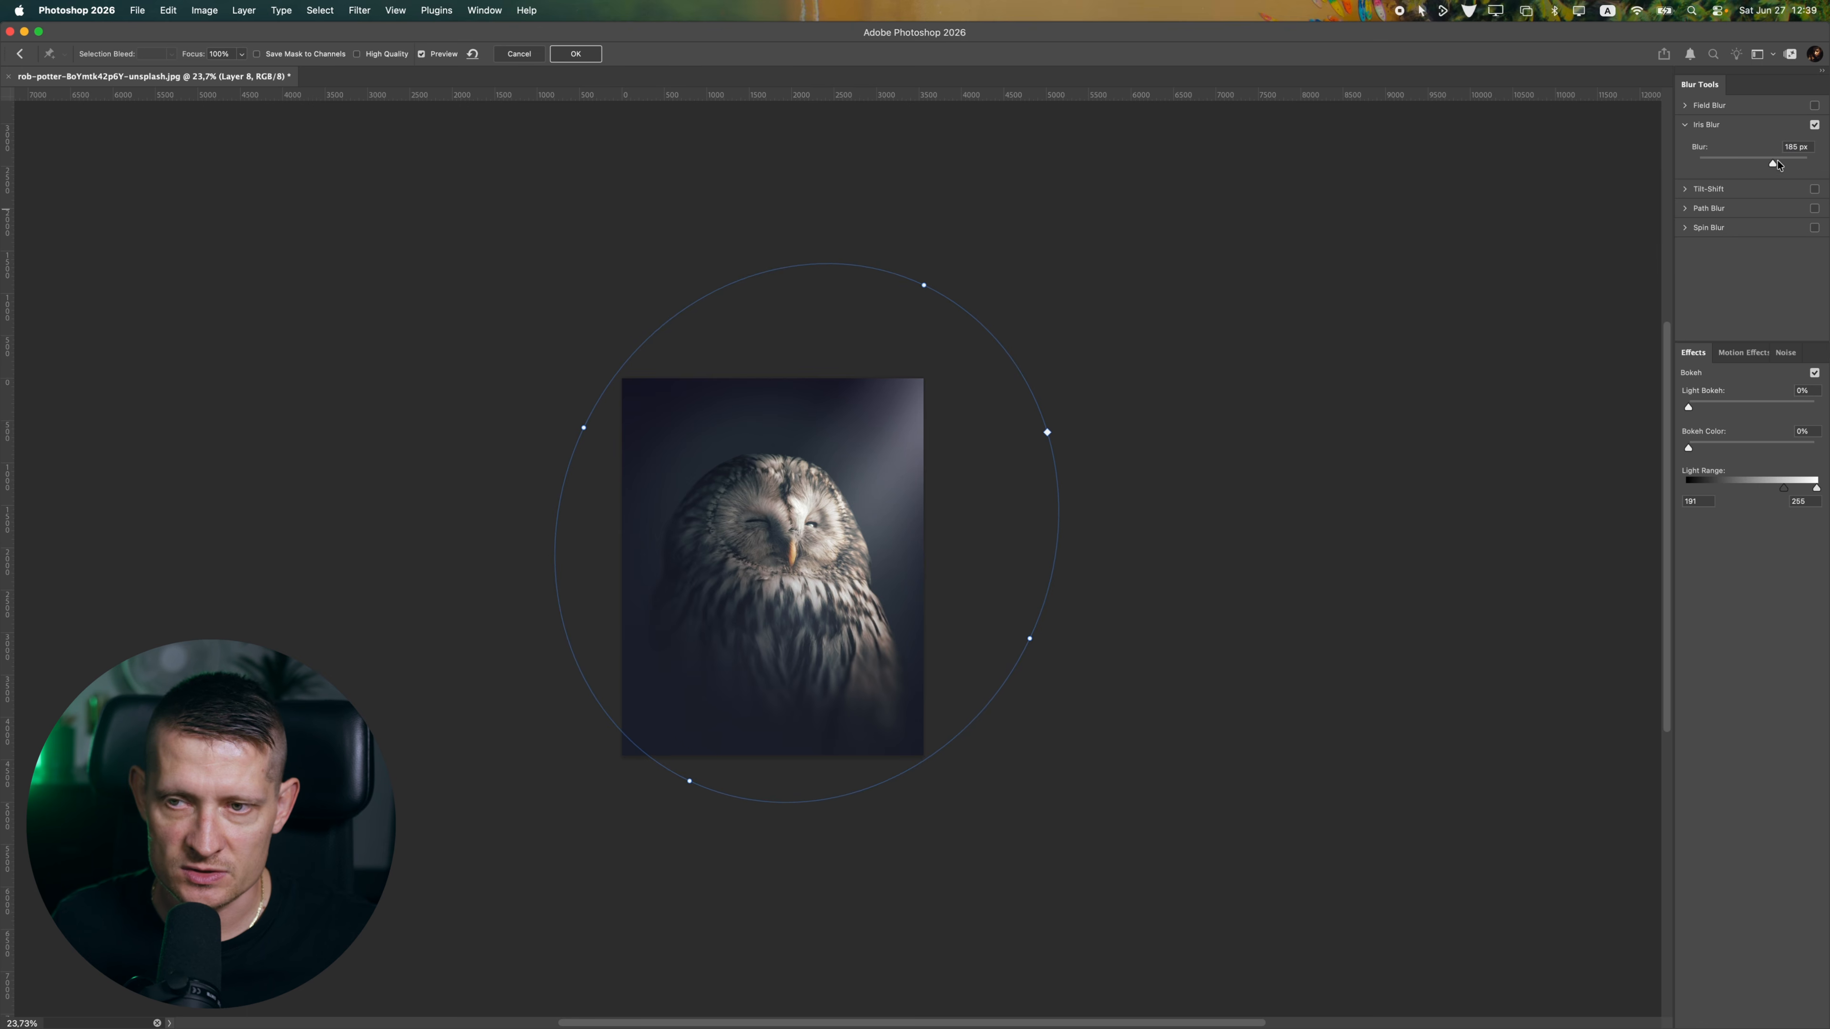
scroll(839, 533, "up", 5)
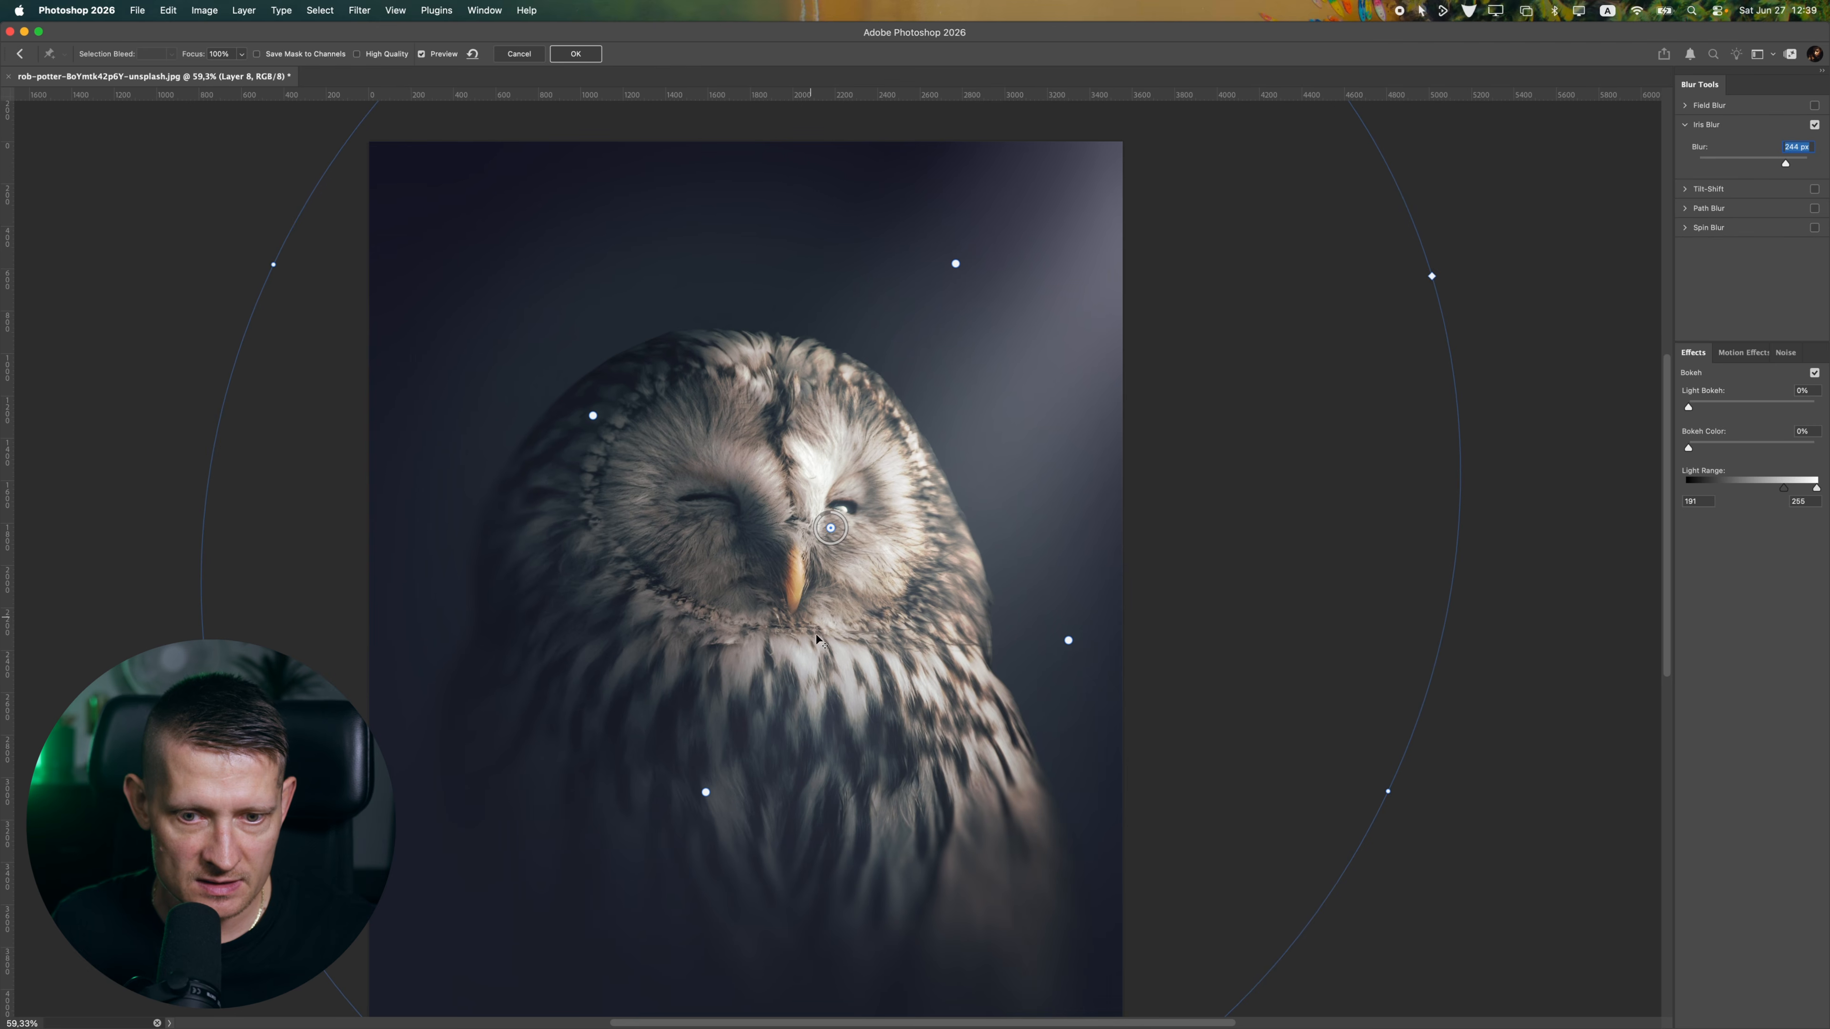
mouse_move(873, 726)
left_mouse_down()
mouse_move(834, 704)
mouse_move(860, 658)
mouse_move(875, 675)
left_mouse_up()
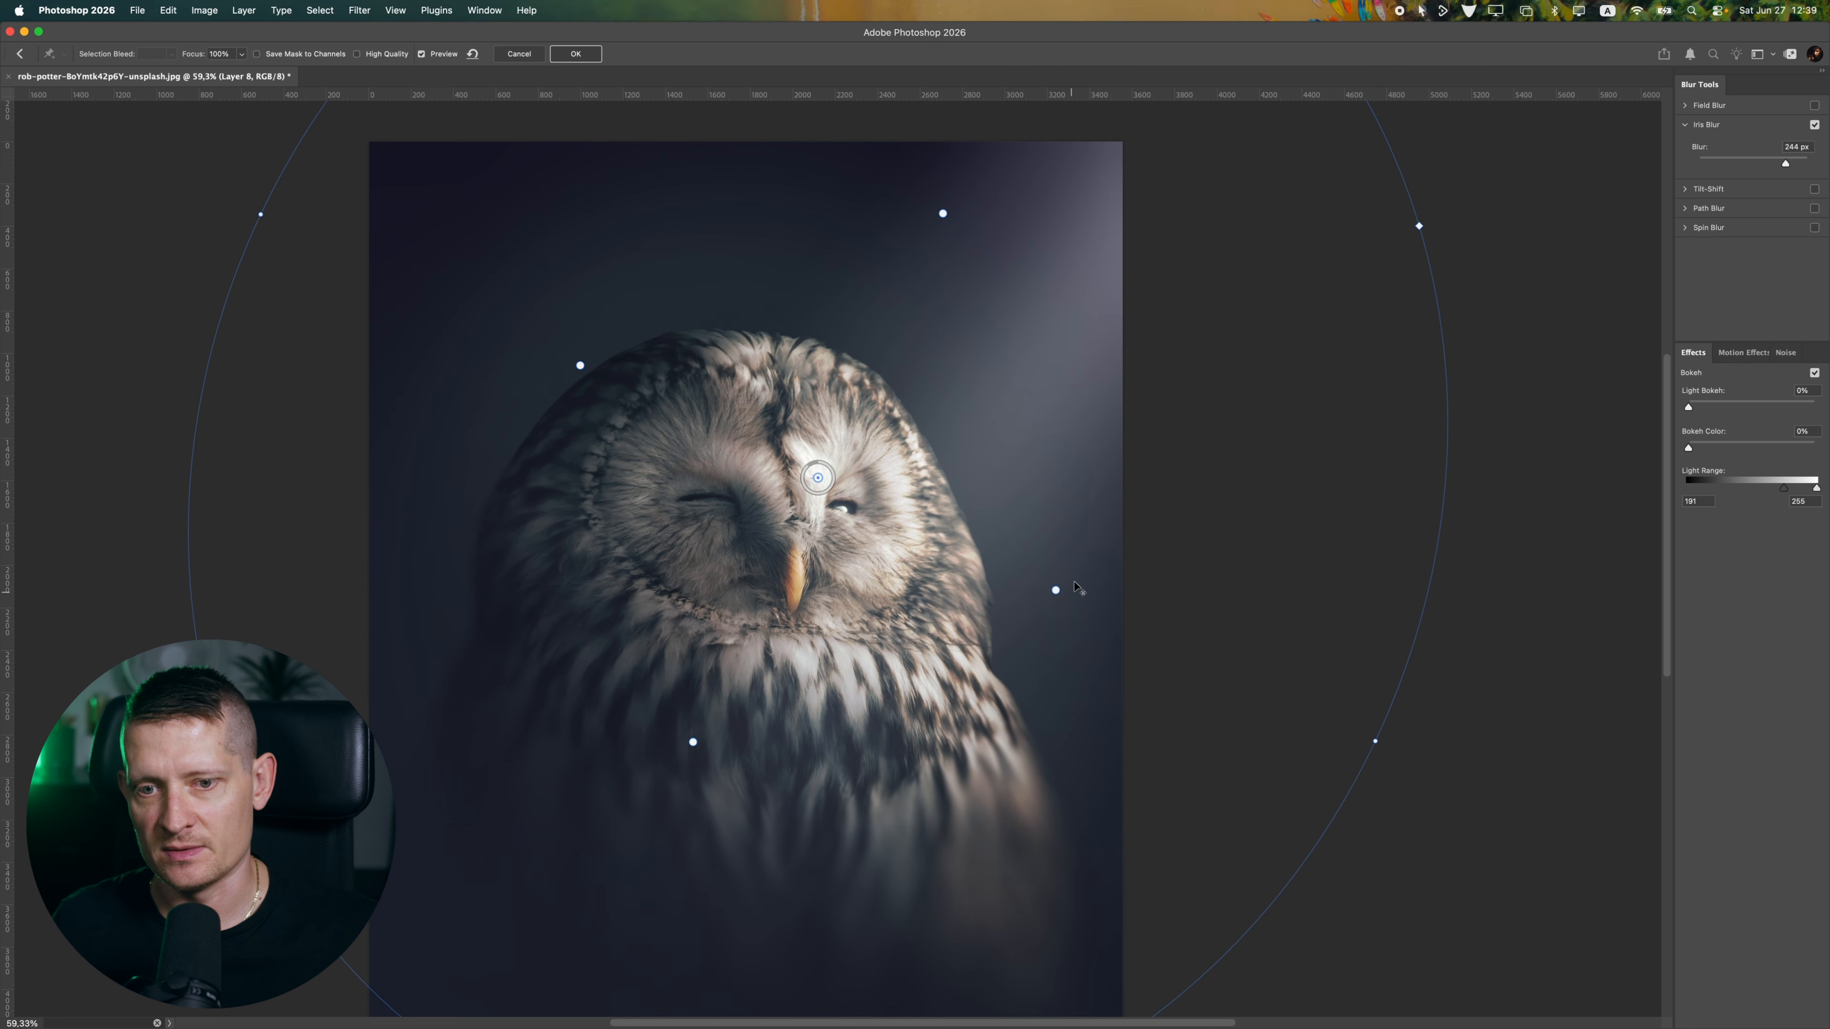
Rotate the iris ellipse a little further clockwise and lower the blur to 188 px
left_click_drag(1077, 608, 1083, 602)
left_click_drag(1460, 457, 1409, 564)
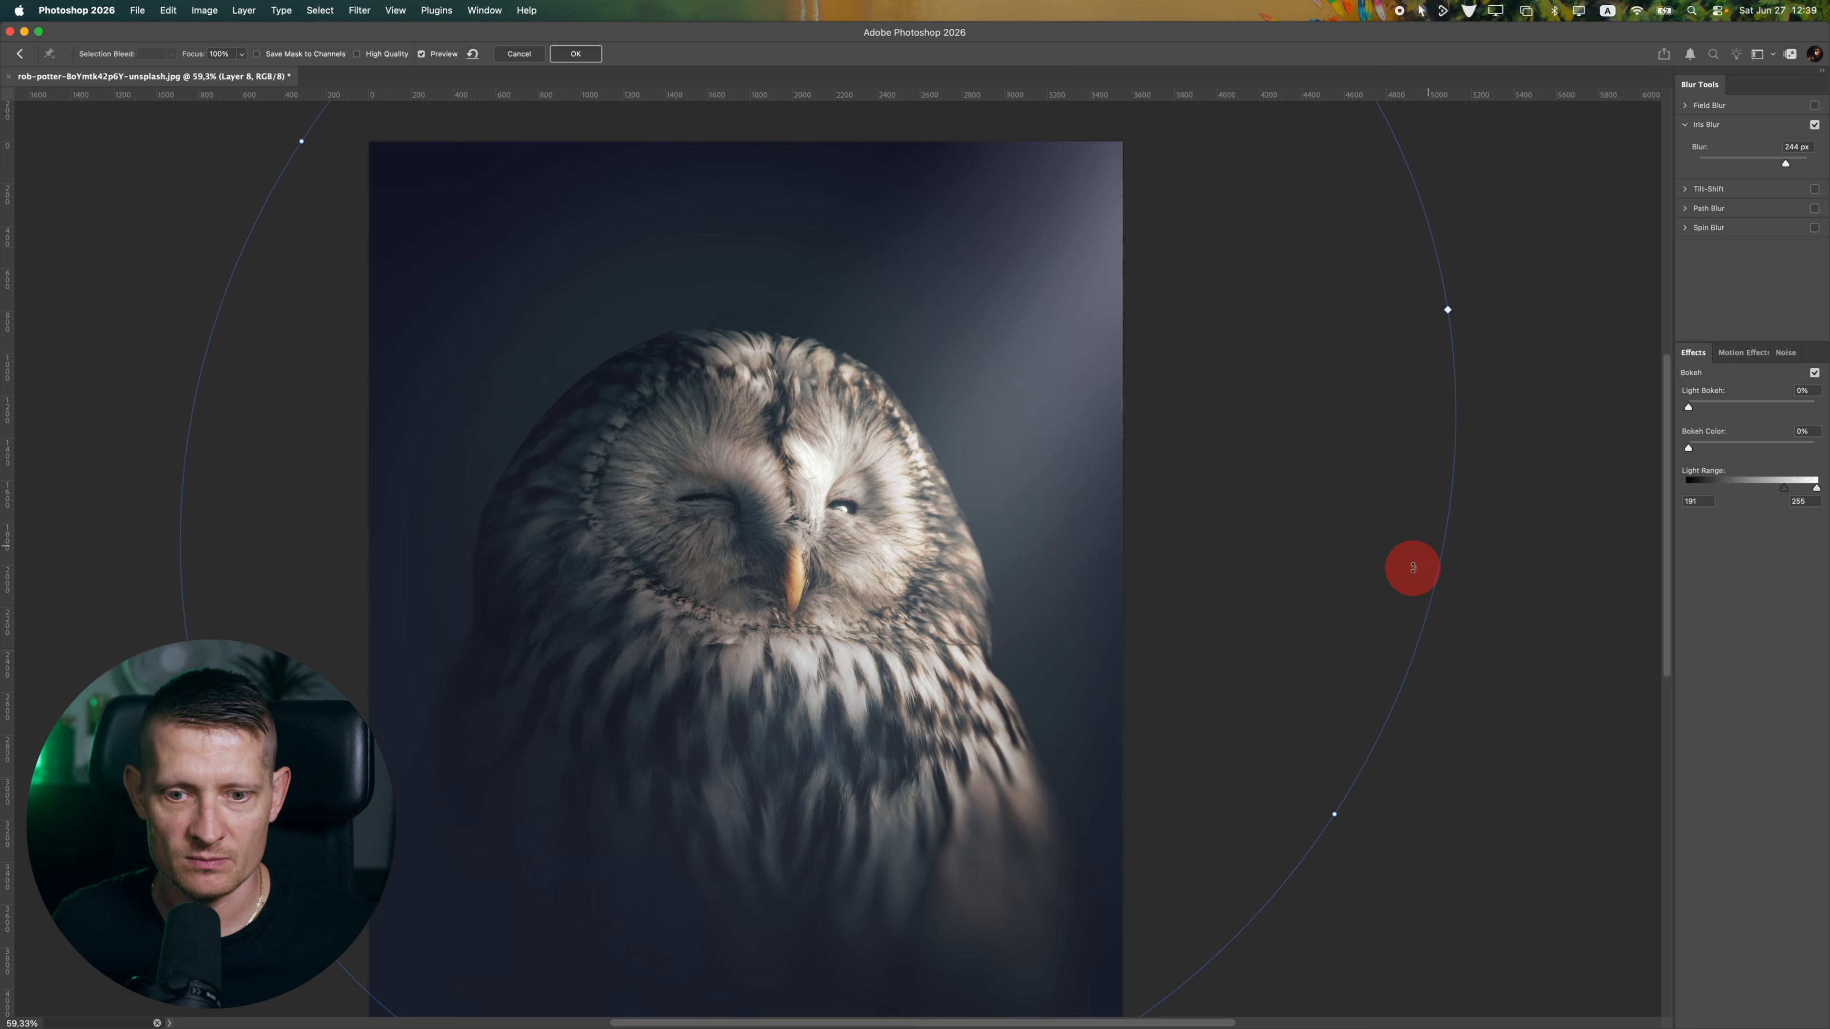
scroll(929, 638, "down", 5)
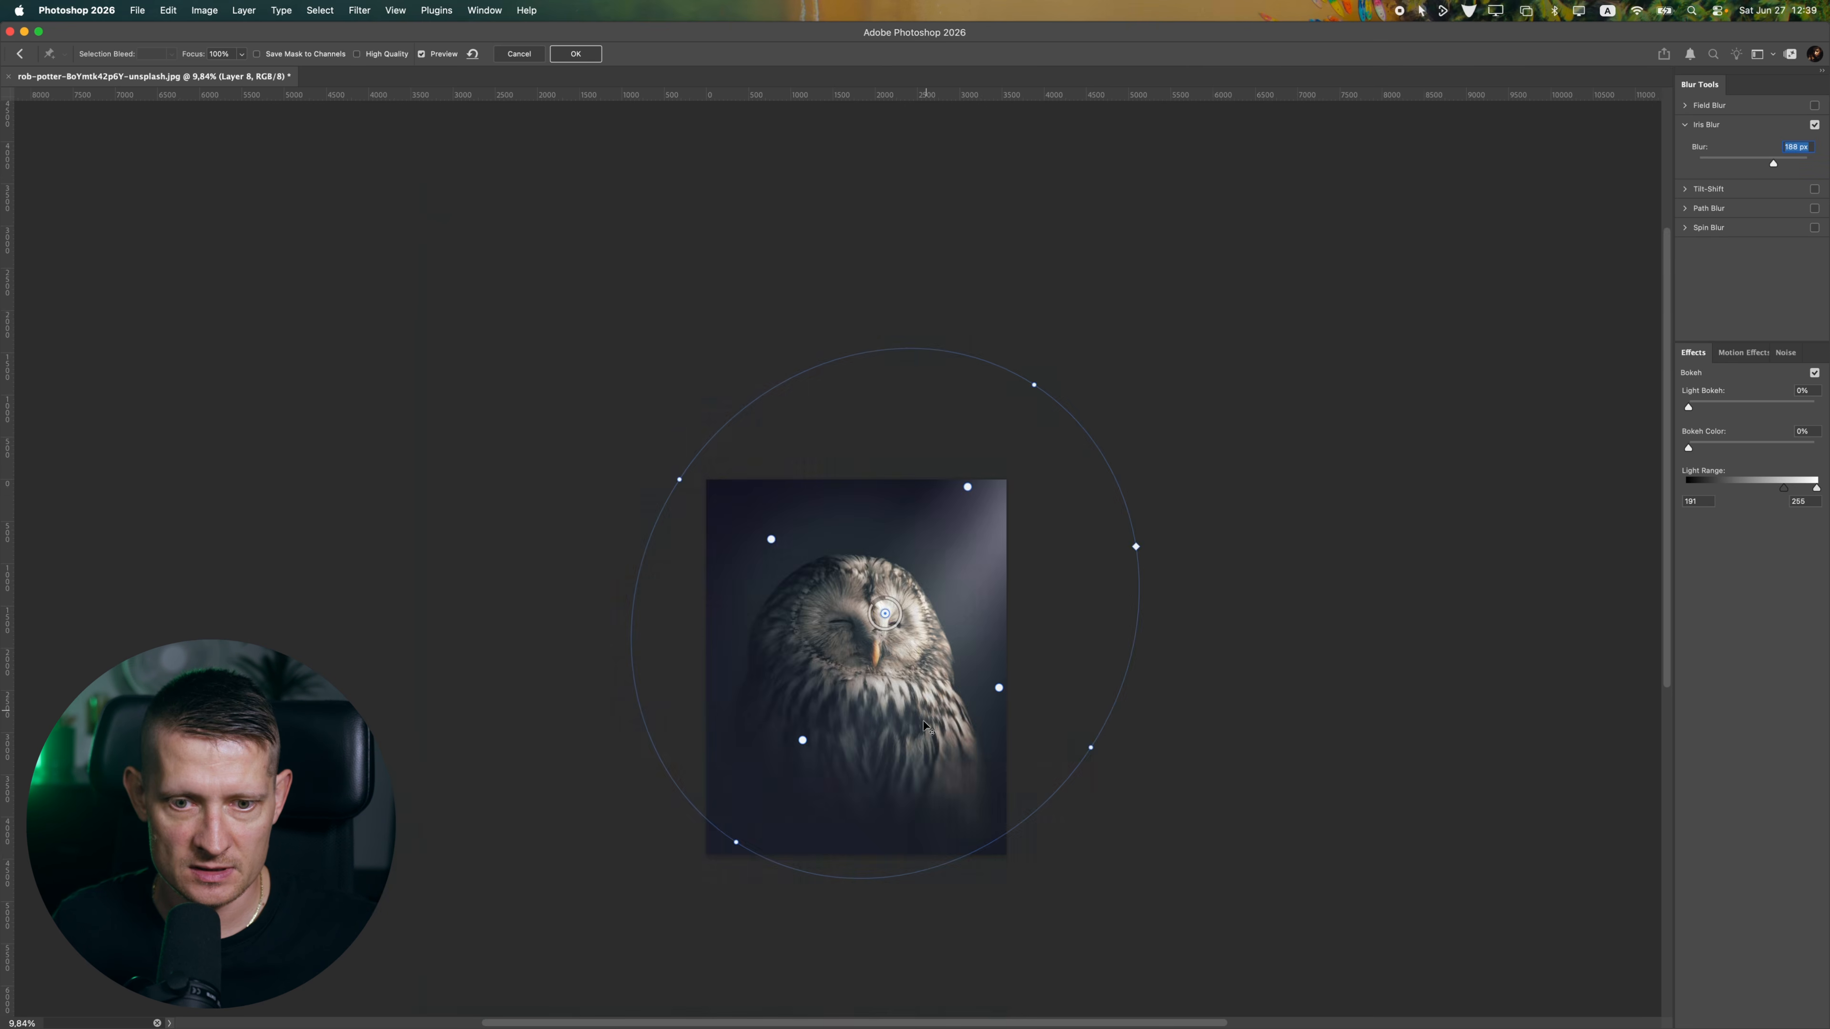
scroll(936, 641, "up", 2)
Fine-tune the iris so its center sits just above the owl's beak, and apply the Iris Blur
left_click_drag(985, 605, 916, 628)
scroll(916, 632, "up", 4)
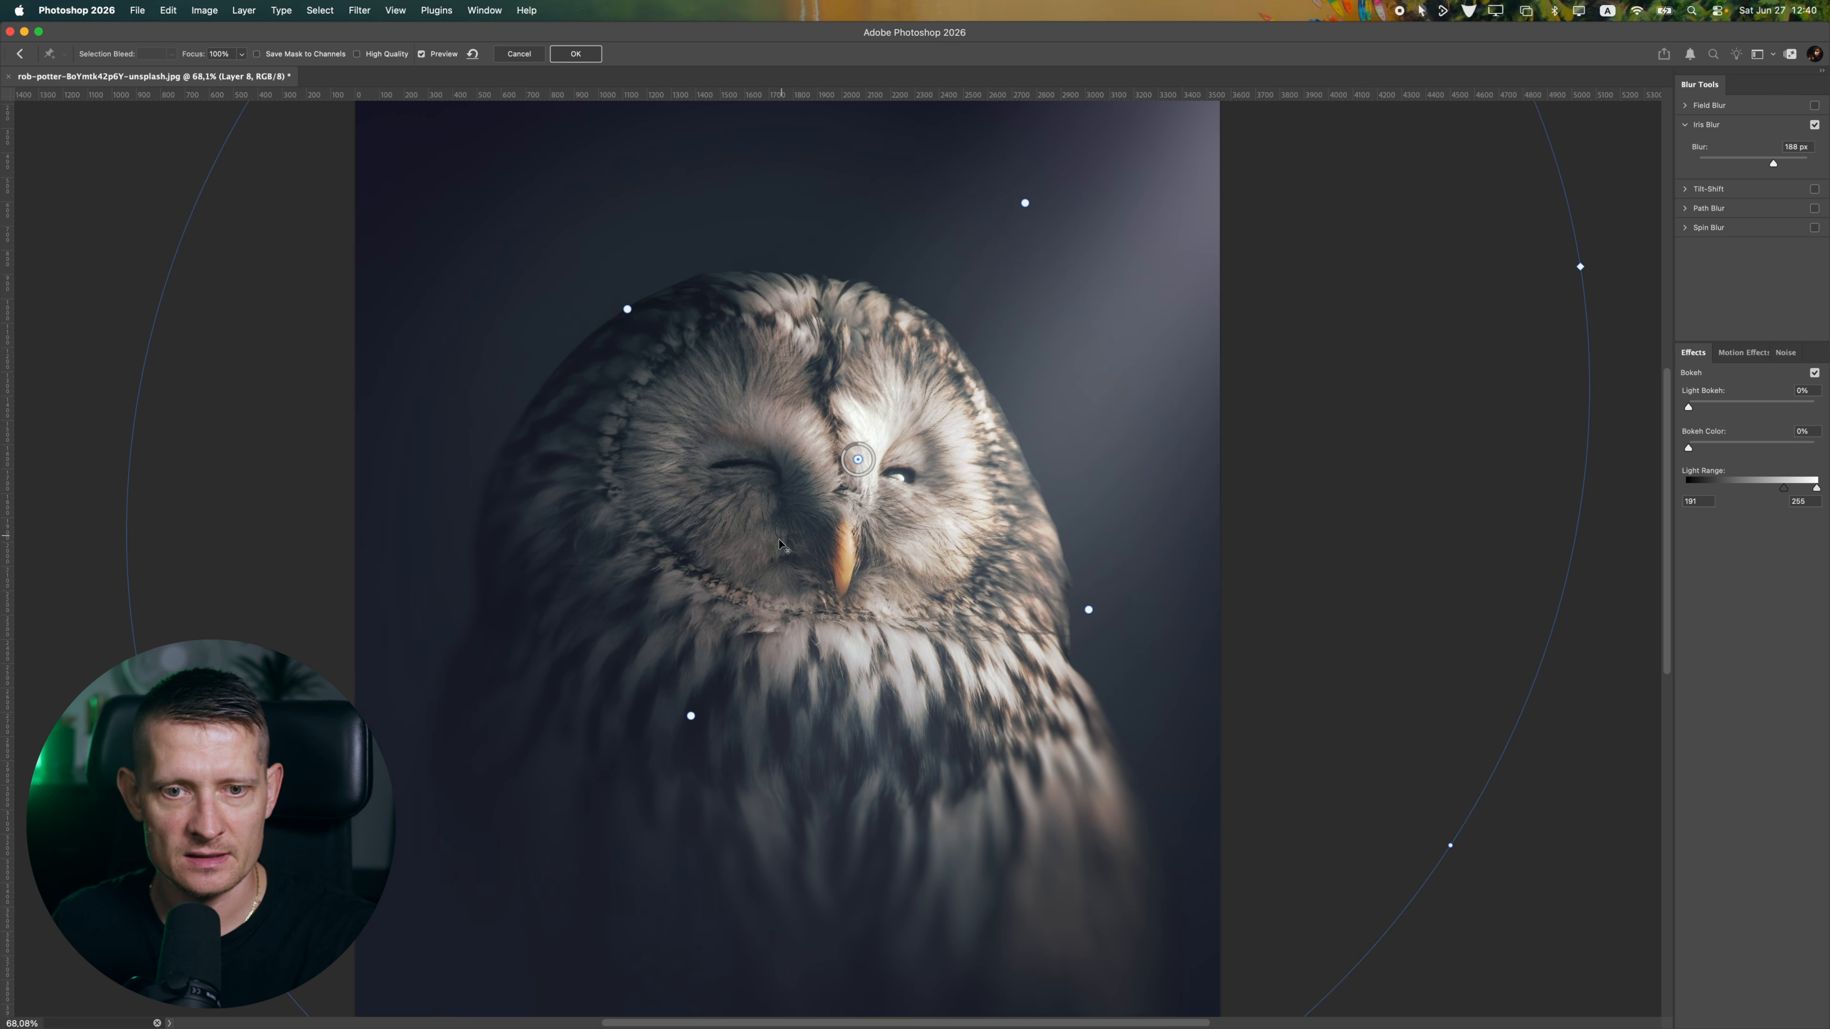
left_click_drag(732, 557, 778, 562)
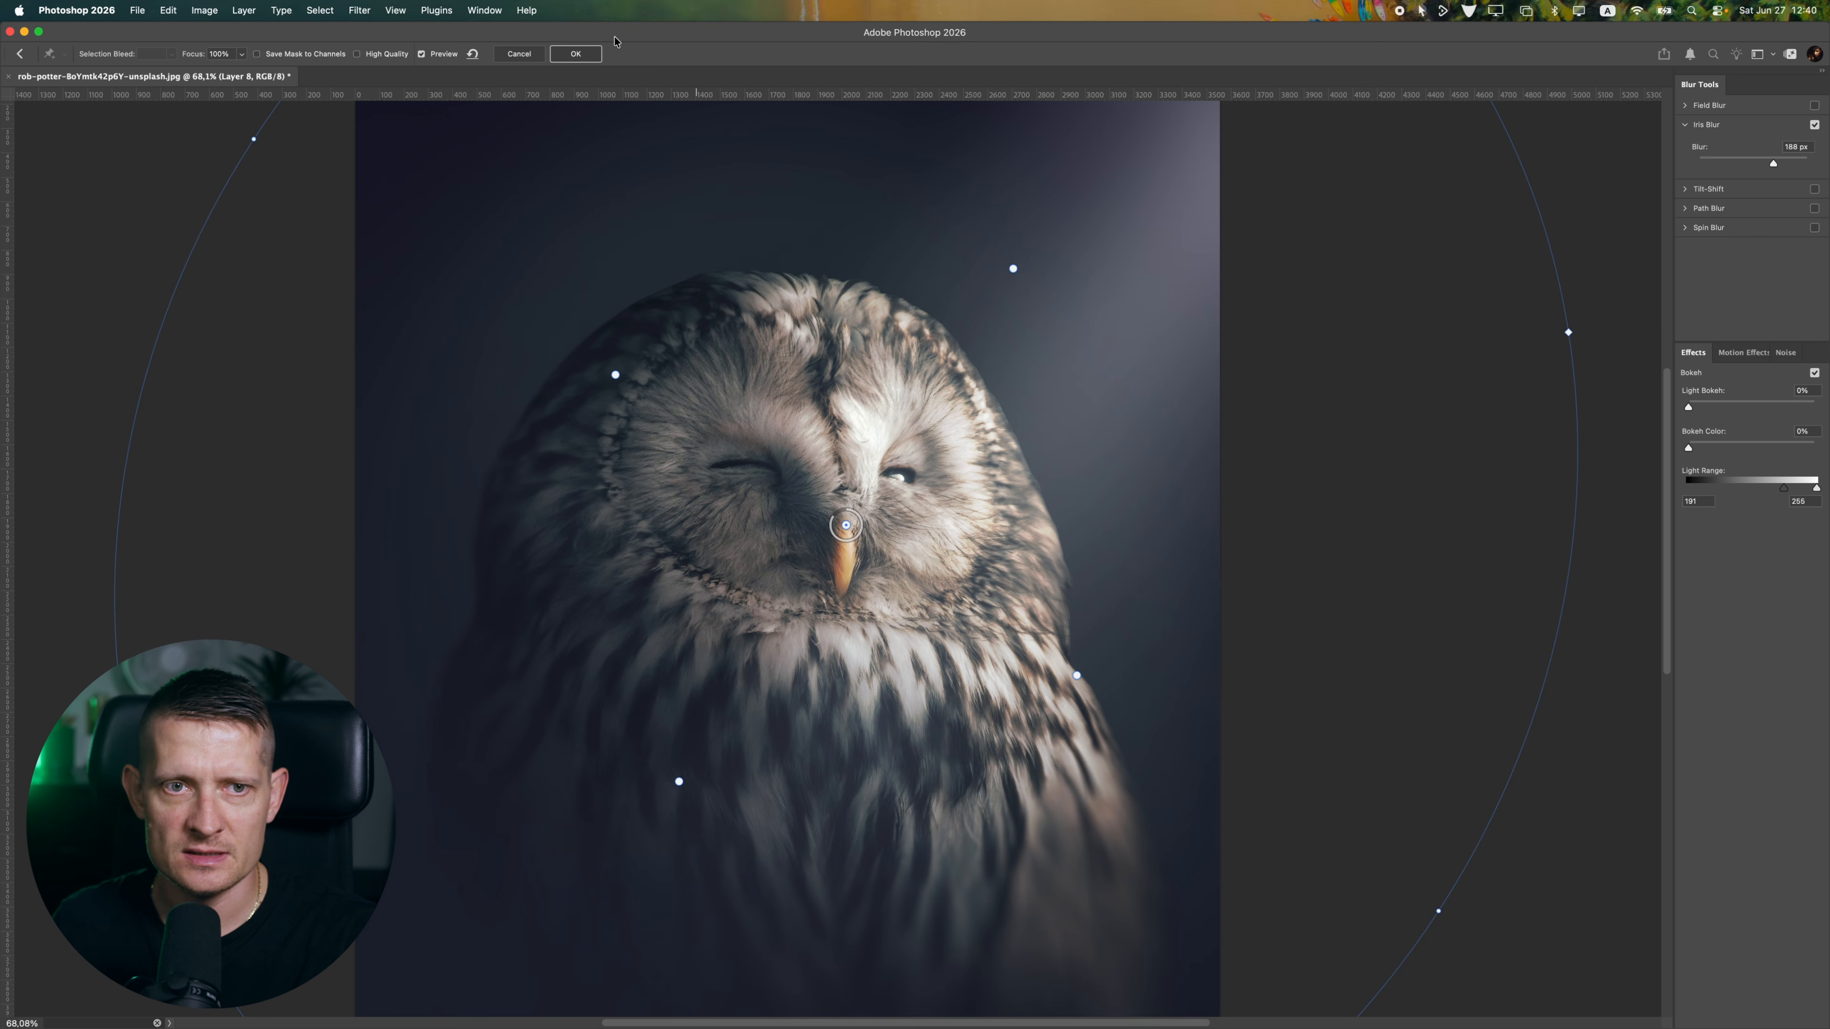
left_click(574, 53)
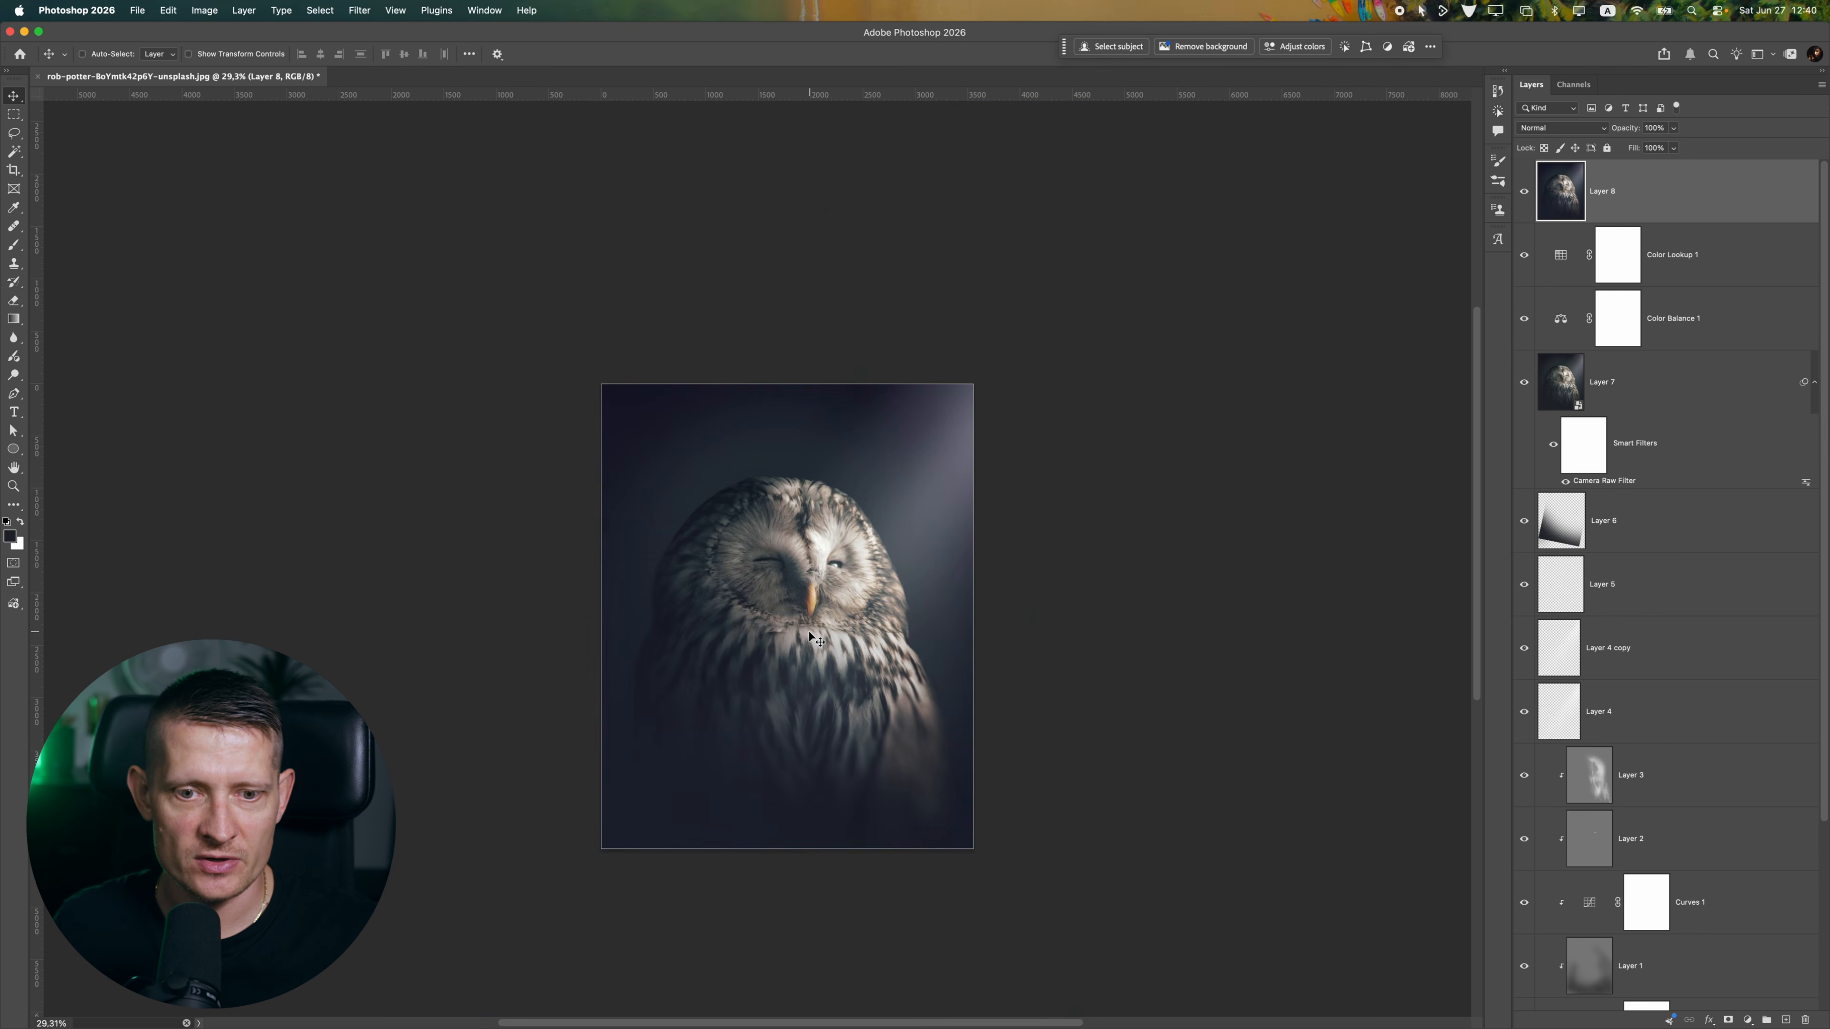
Add a Curves adjustment above the blurred Layer 8 and pull the Red channel's shadow point slightly inward
scroll(829, 584, "up", 3)
scroll(773, 552, "down", 5)
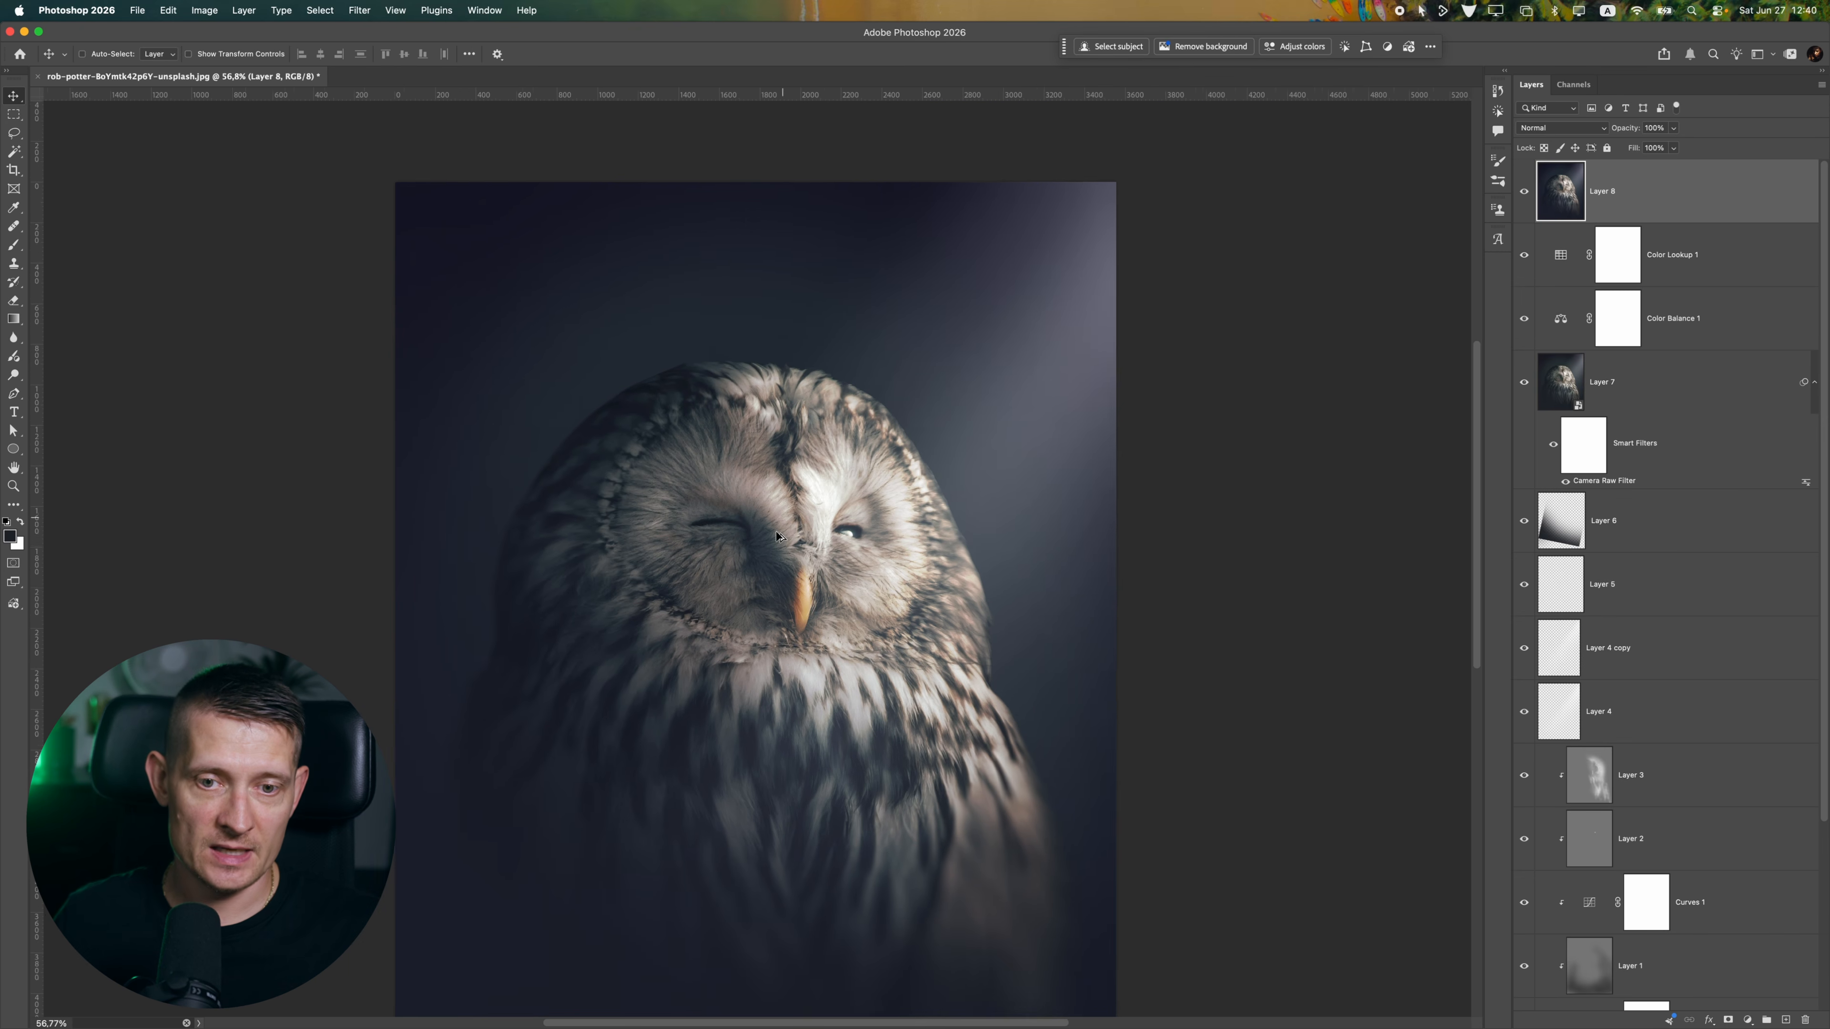
scroll(773, 553, "up", 4)
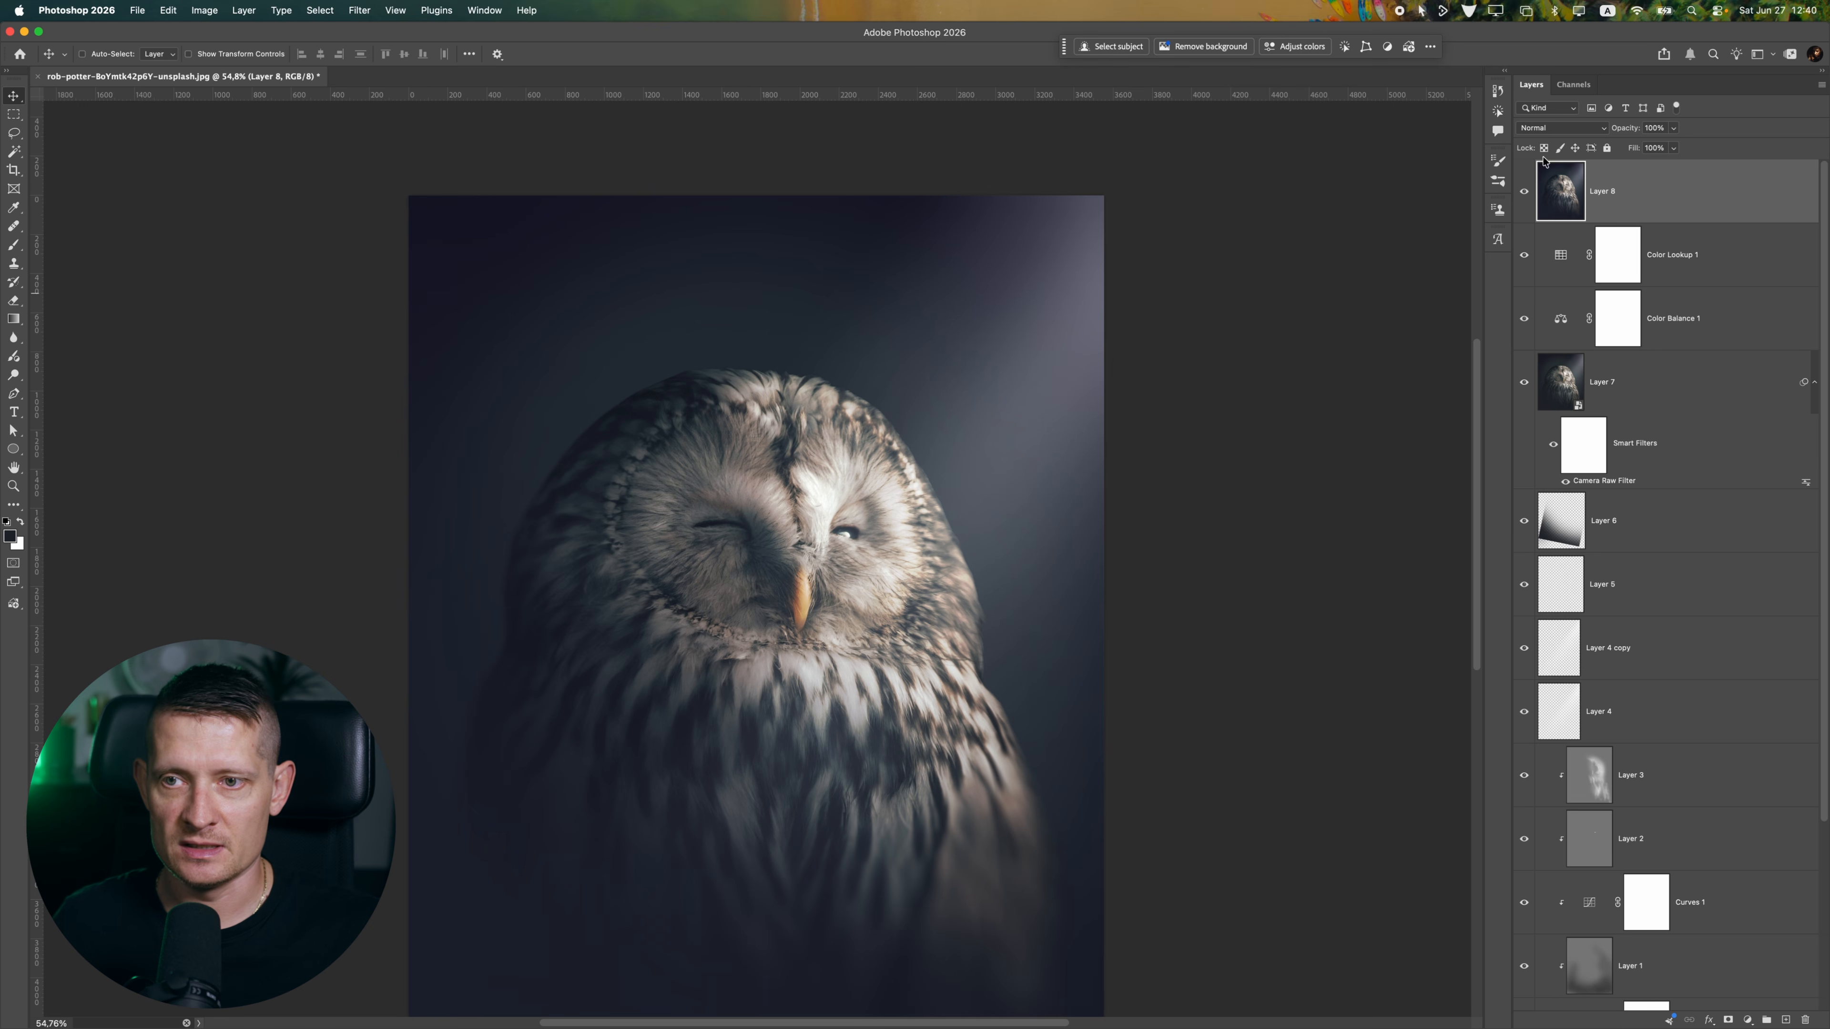
scroll(872, 657, "down", 5)
scroll(1085, 669, "up", 4)
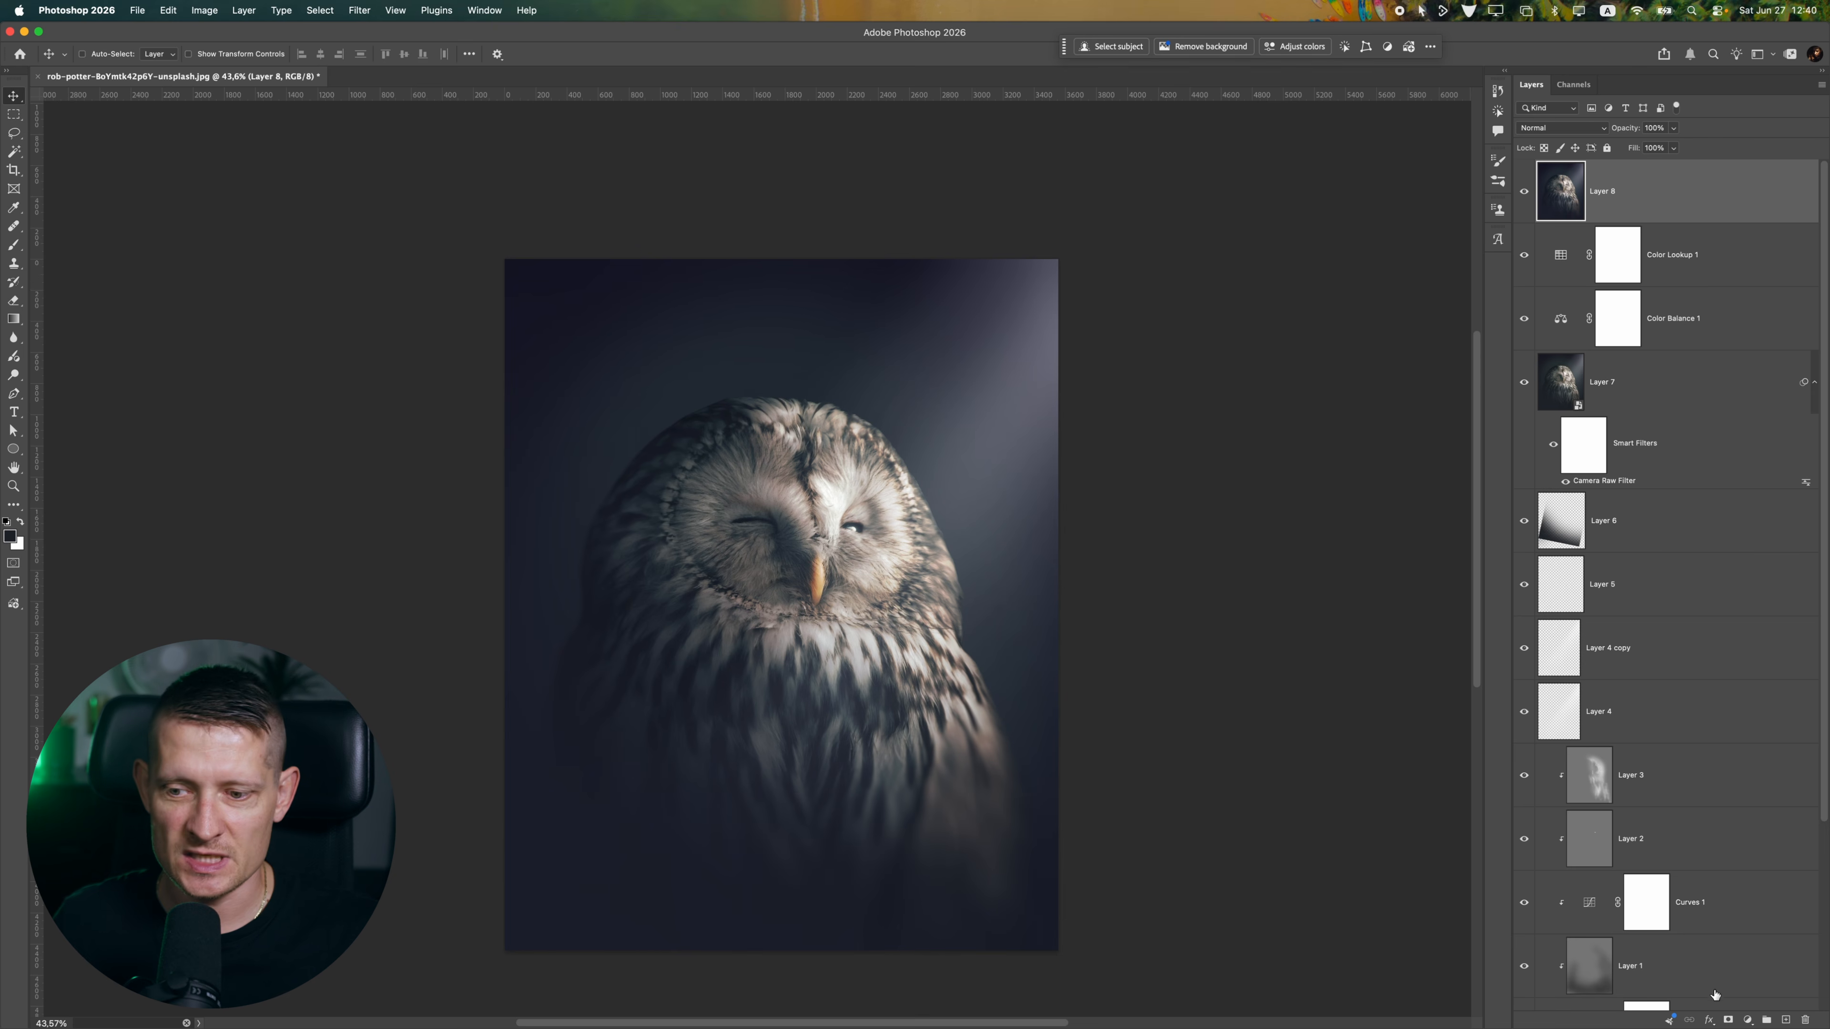
left_click(1747, 1020)
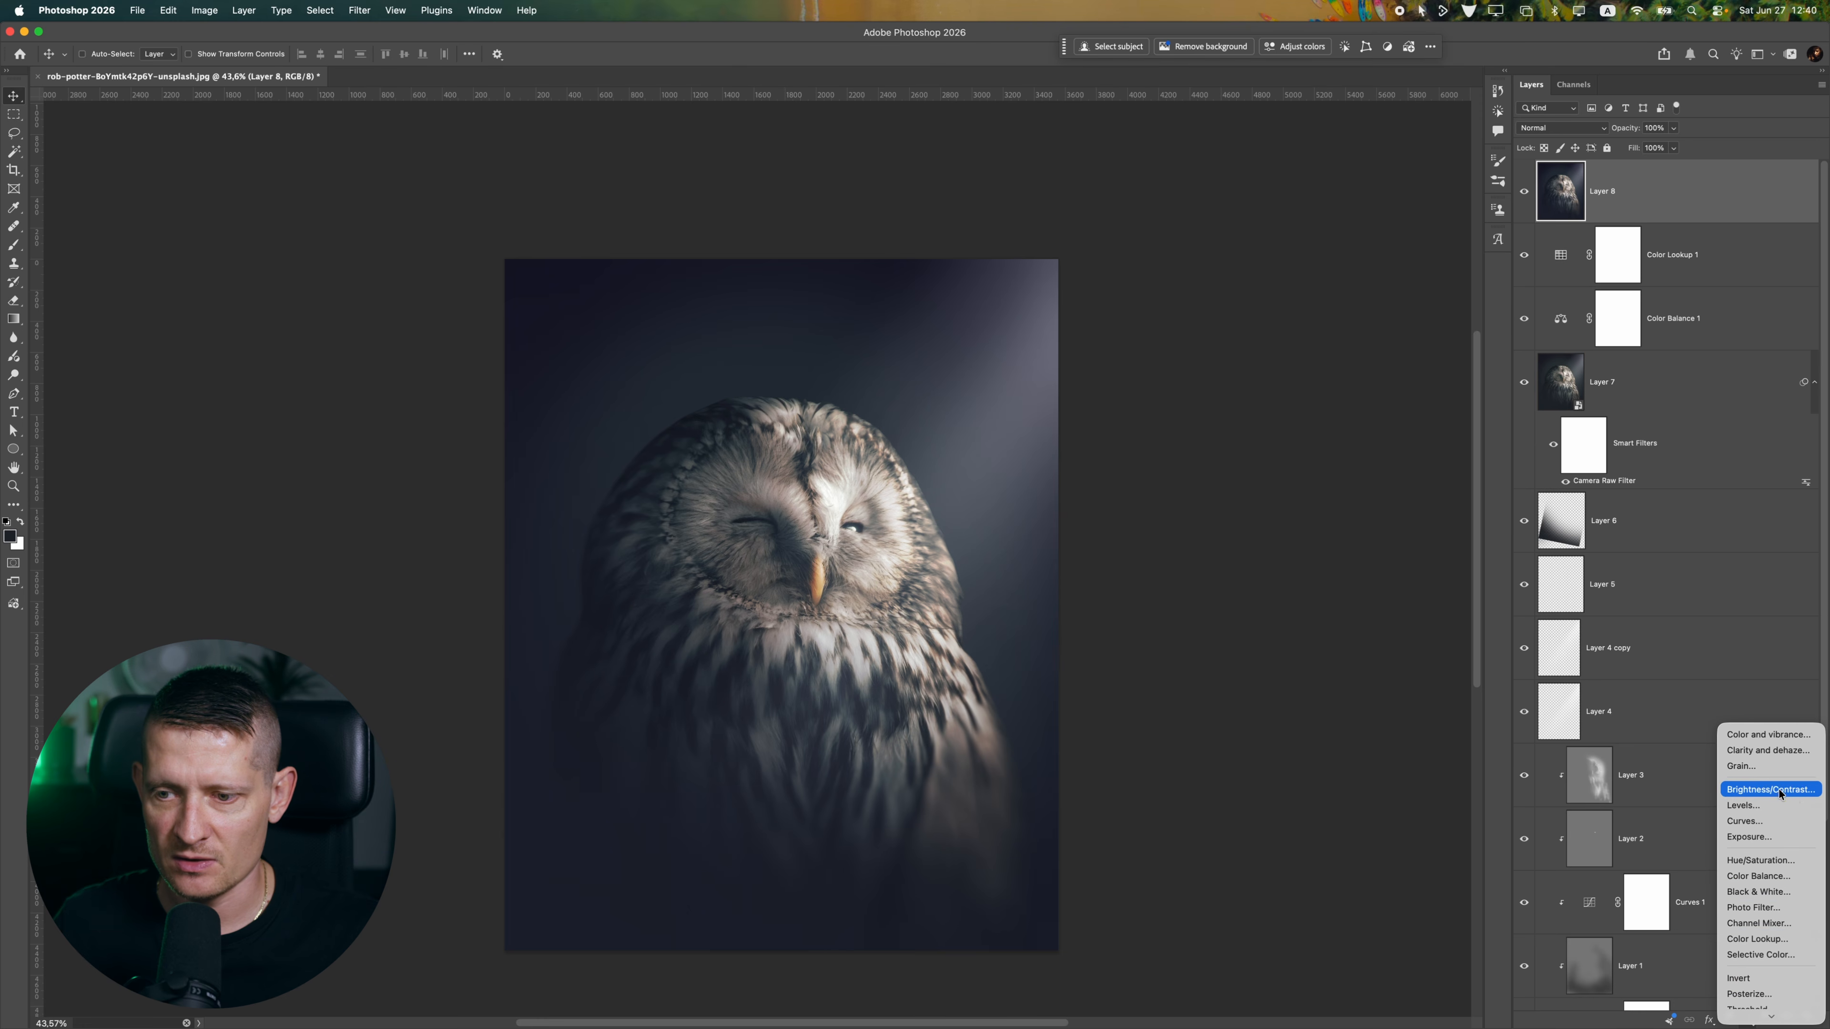
left_click(1758, 821)
left_click(1178, 279)
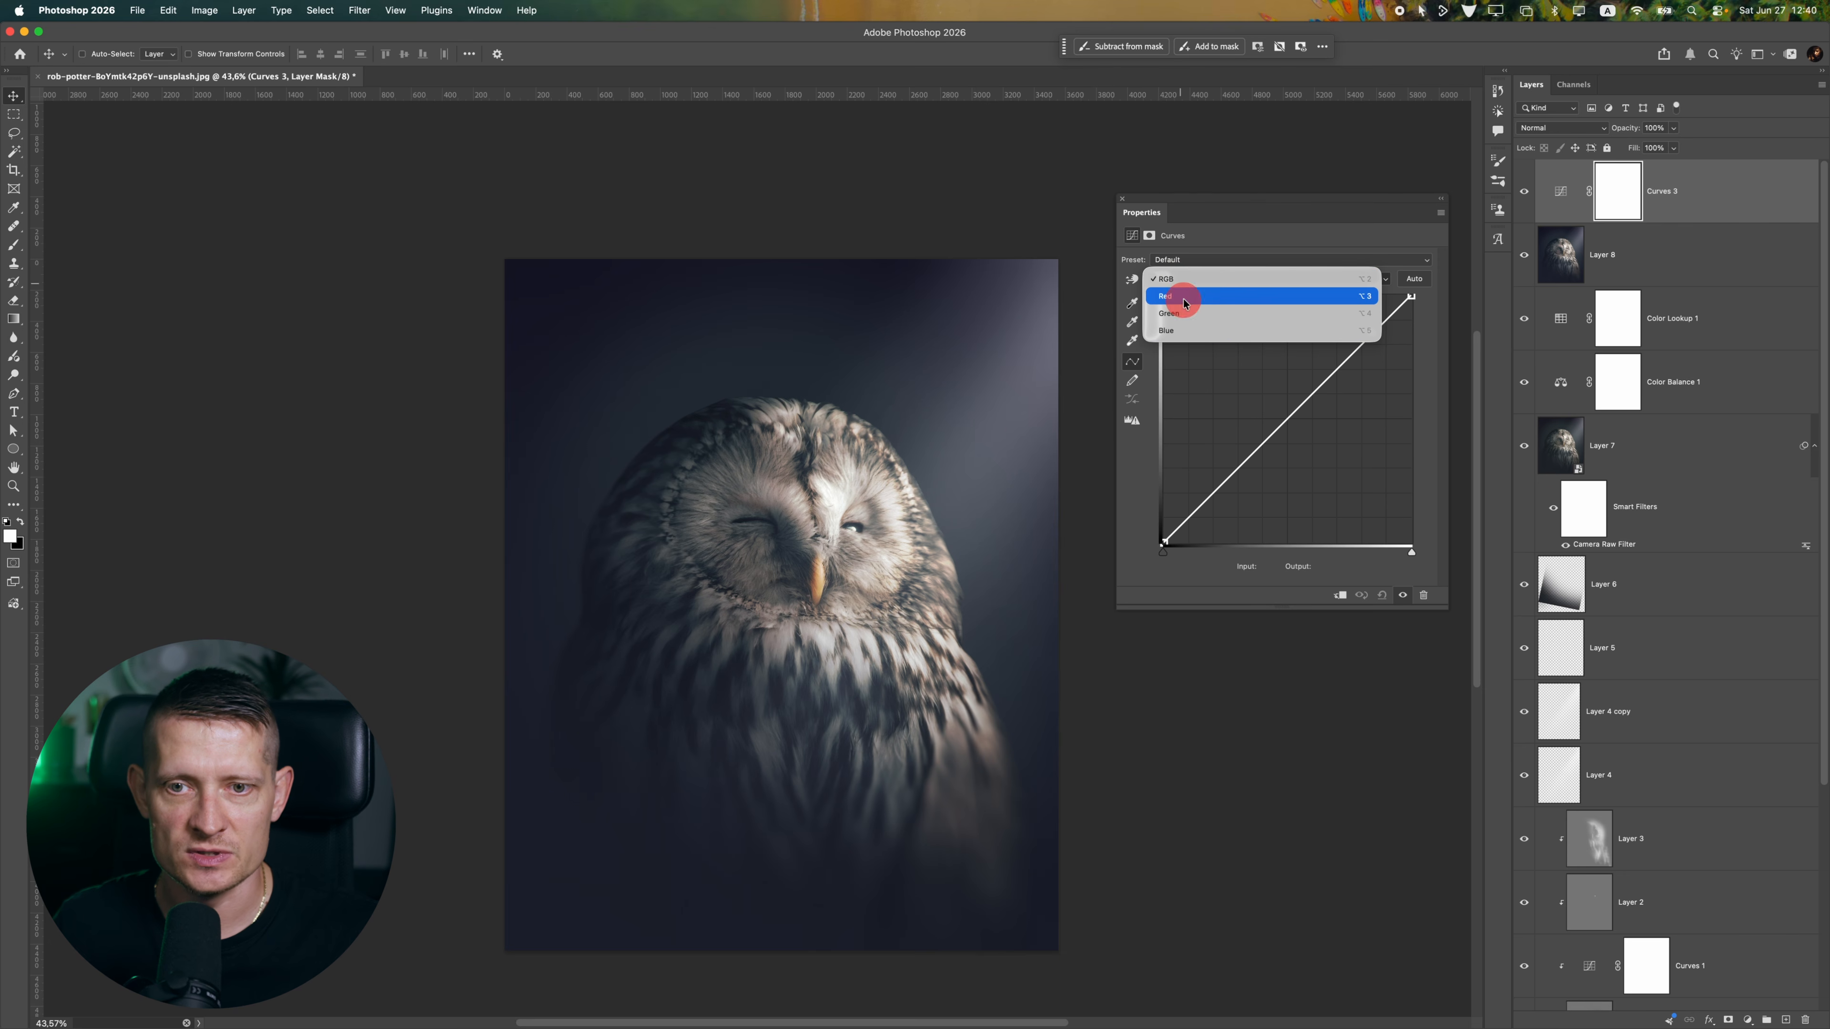
left_click(1185, 304)
left_click_drag(1165, 540, 1172, 546)
Set the Blue channel's shadow point of the Curves adjustment to Input 12, Output 0
left_click(1194, 280)
left_click(1193, 294)
left_click(1174, 279)
left_click(1174, 292)
scroll(864, 570, "down", 5)
scroll(864, 570, "up", 6)
scroll(814, 571, "down", 4)
scroll(814, 574, "up", 5)
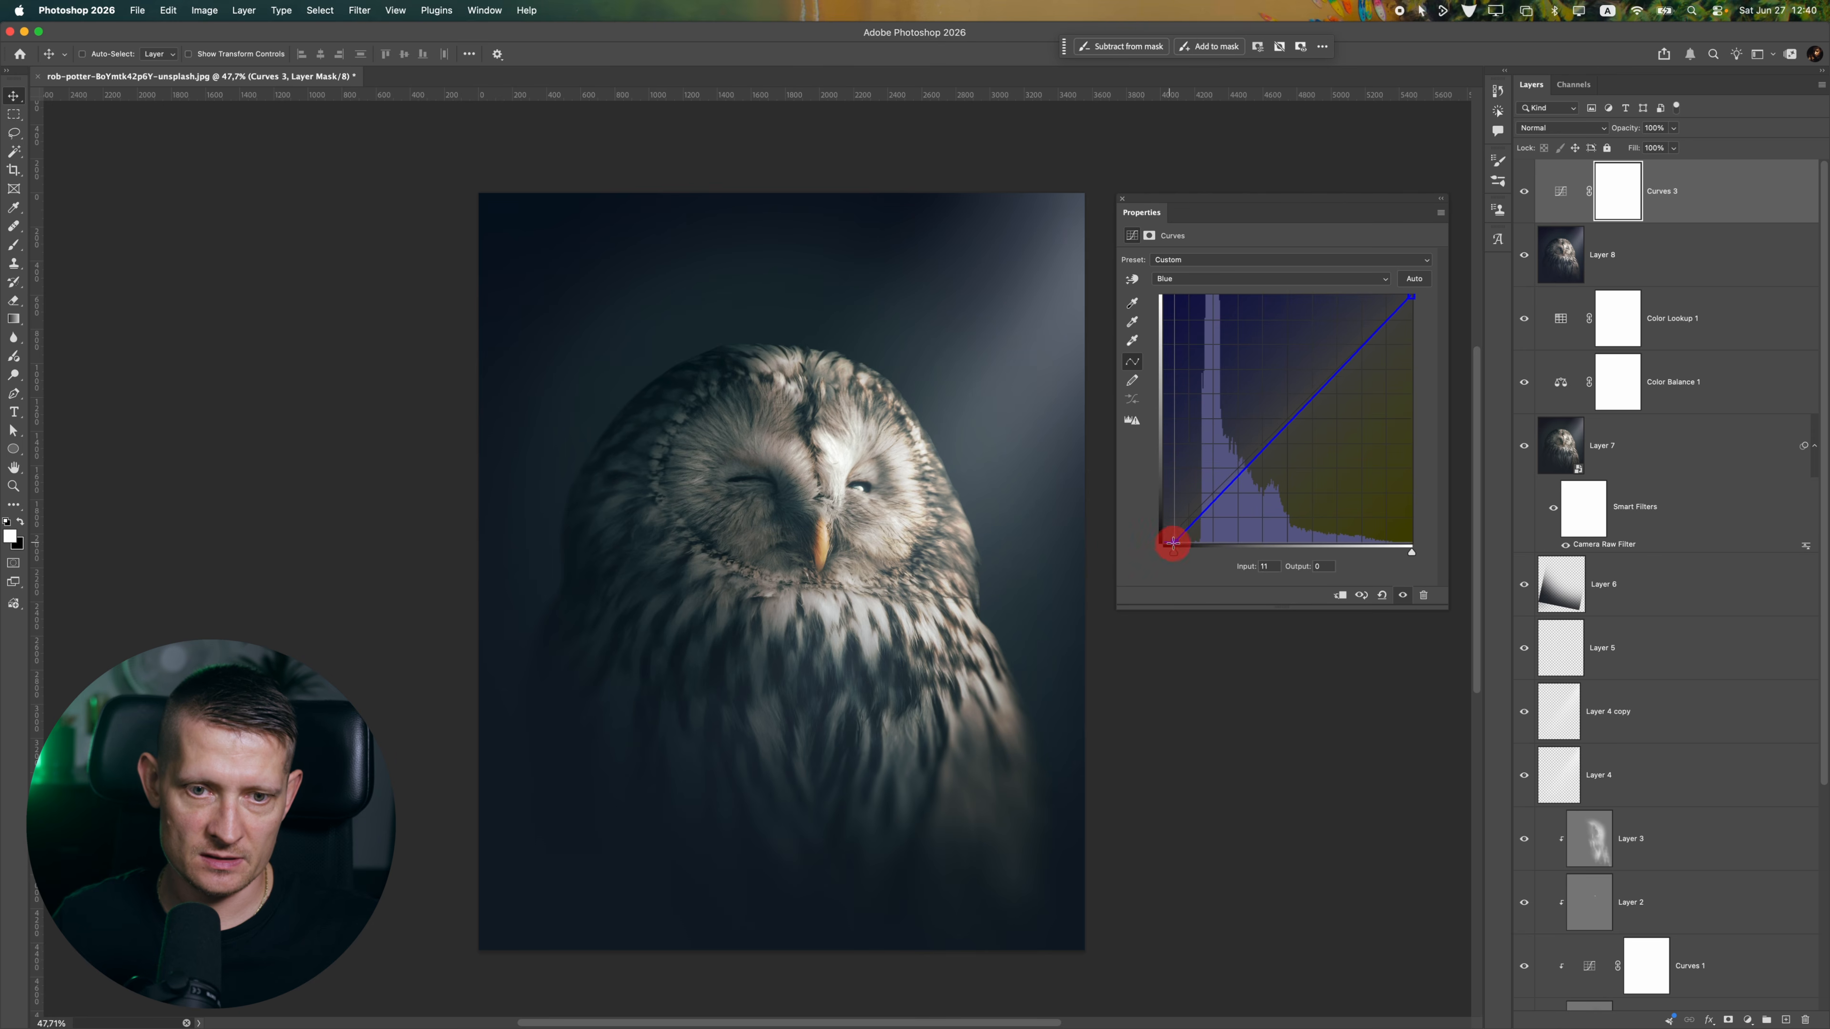
left_click_drag(1173, 543, 1171, 550)
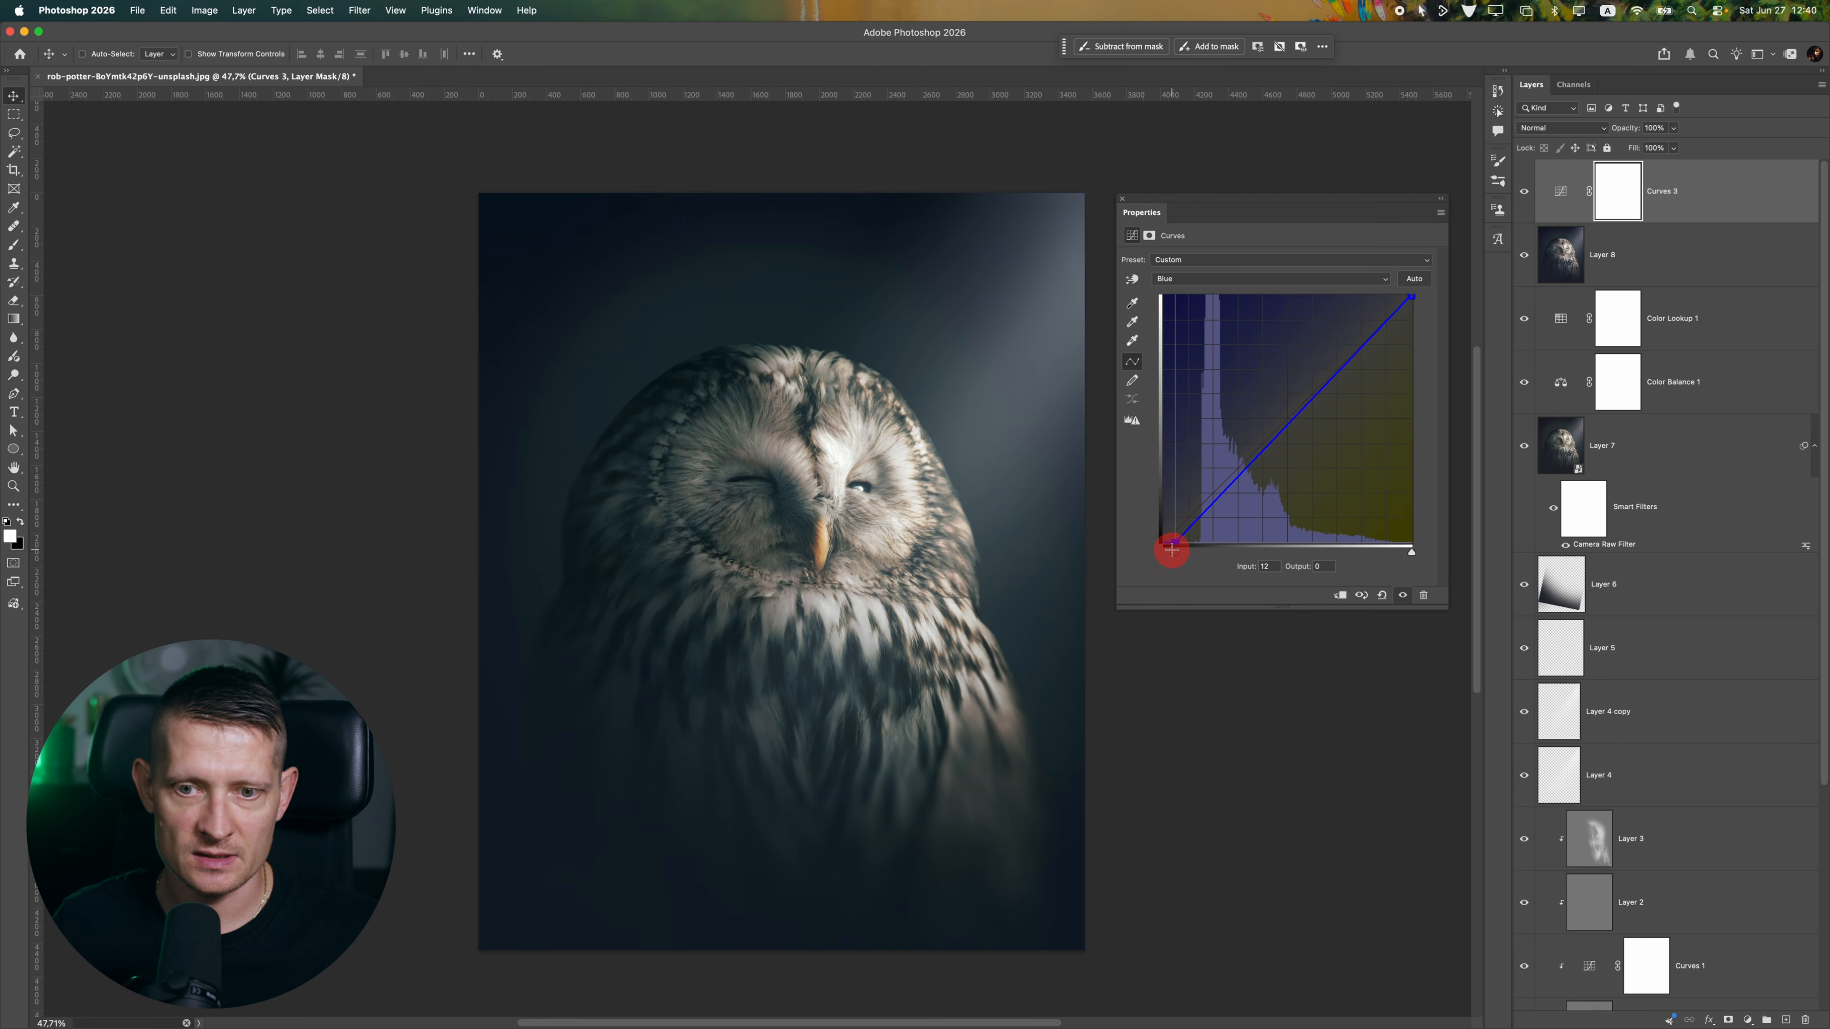
scroll(843, 476, "down", 1)
Close the Curves properties and add a second Curves adjustment on top of the stack
left_click(1122, 198)
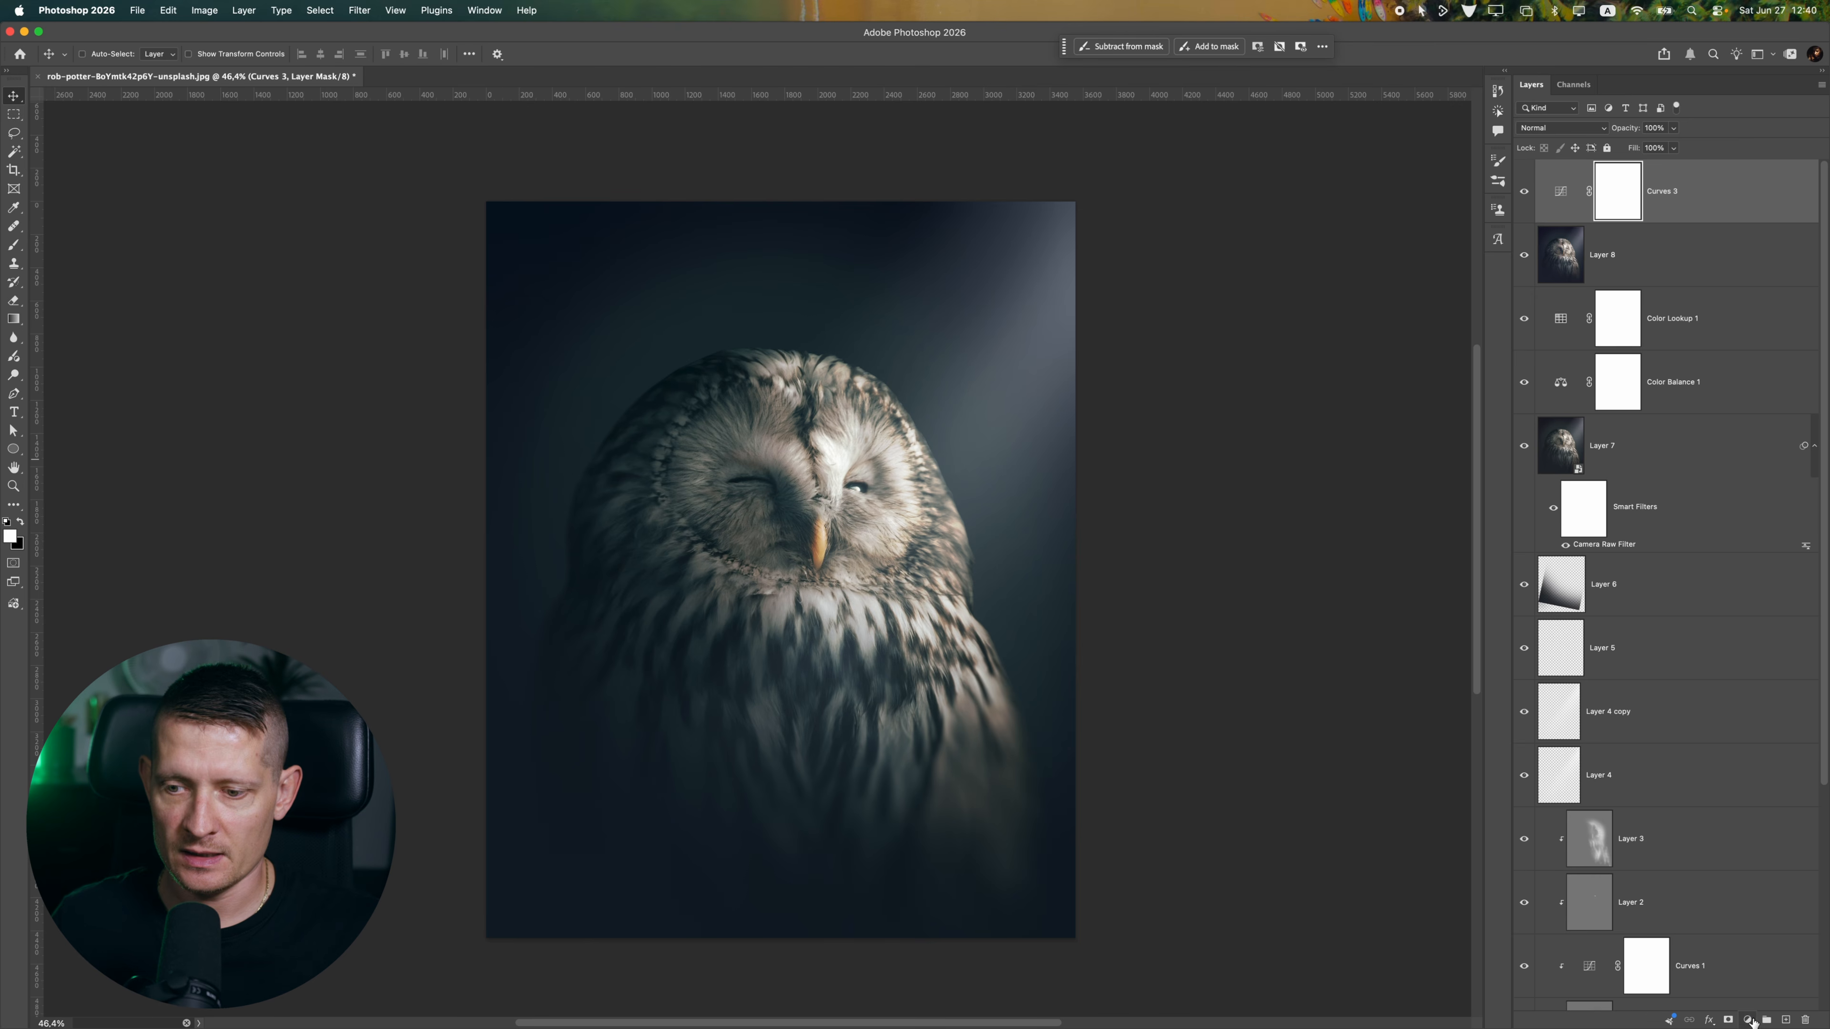
left_click(1747, 1020)
left_click(1765, 840)
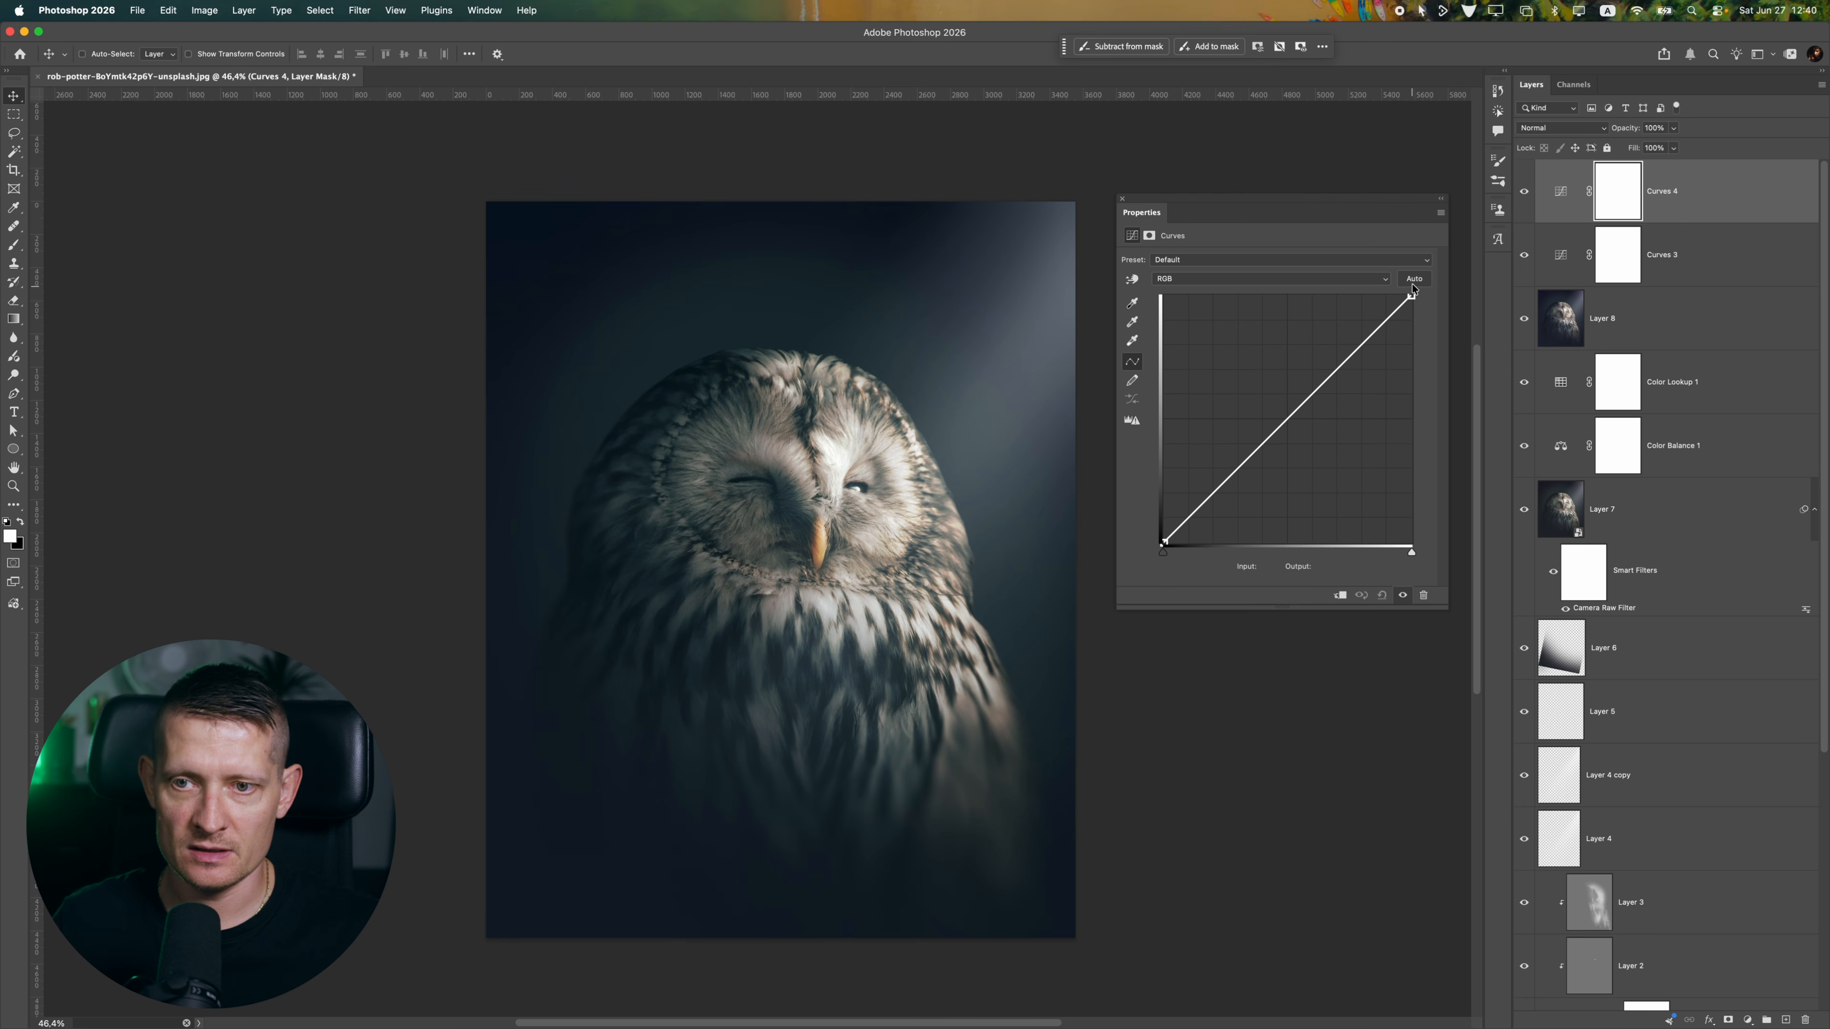
Try steepening the RGB curve with the white point at Input 219 and the black point at Input 7, and undo both changes
left_click_drag(1412, 295, 1377, 286)
scroll(883, 540, "down", 5)
scroll(883, 540, "up", 5)
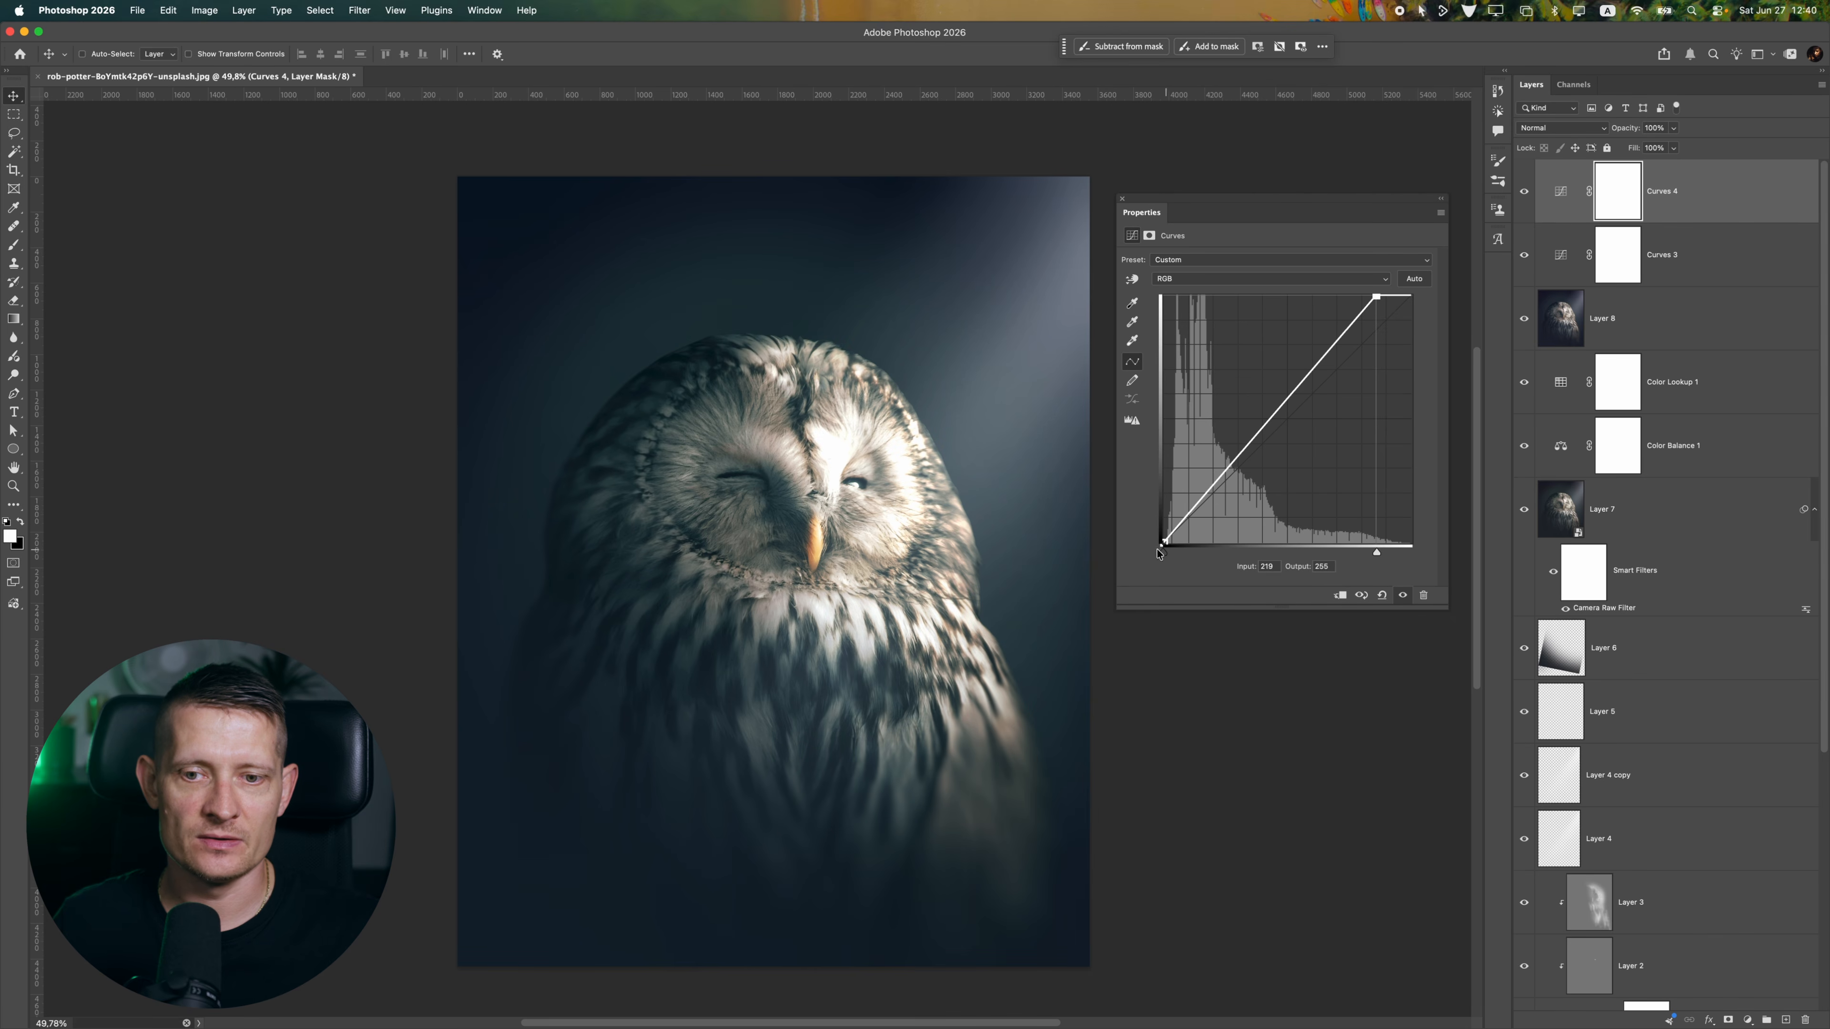
left_click_drag(1157, 553, 1169, 551)
scroll(861, 441, "down", 1)
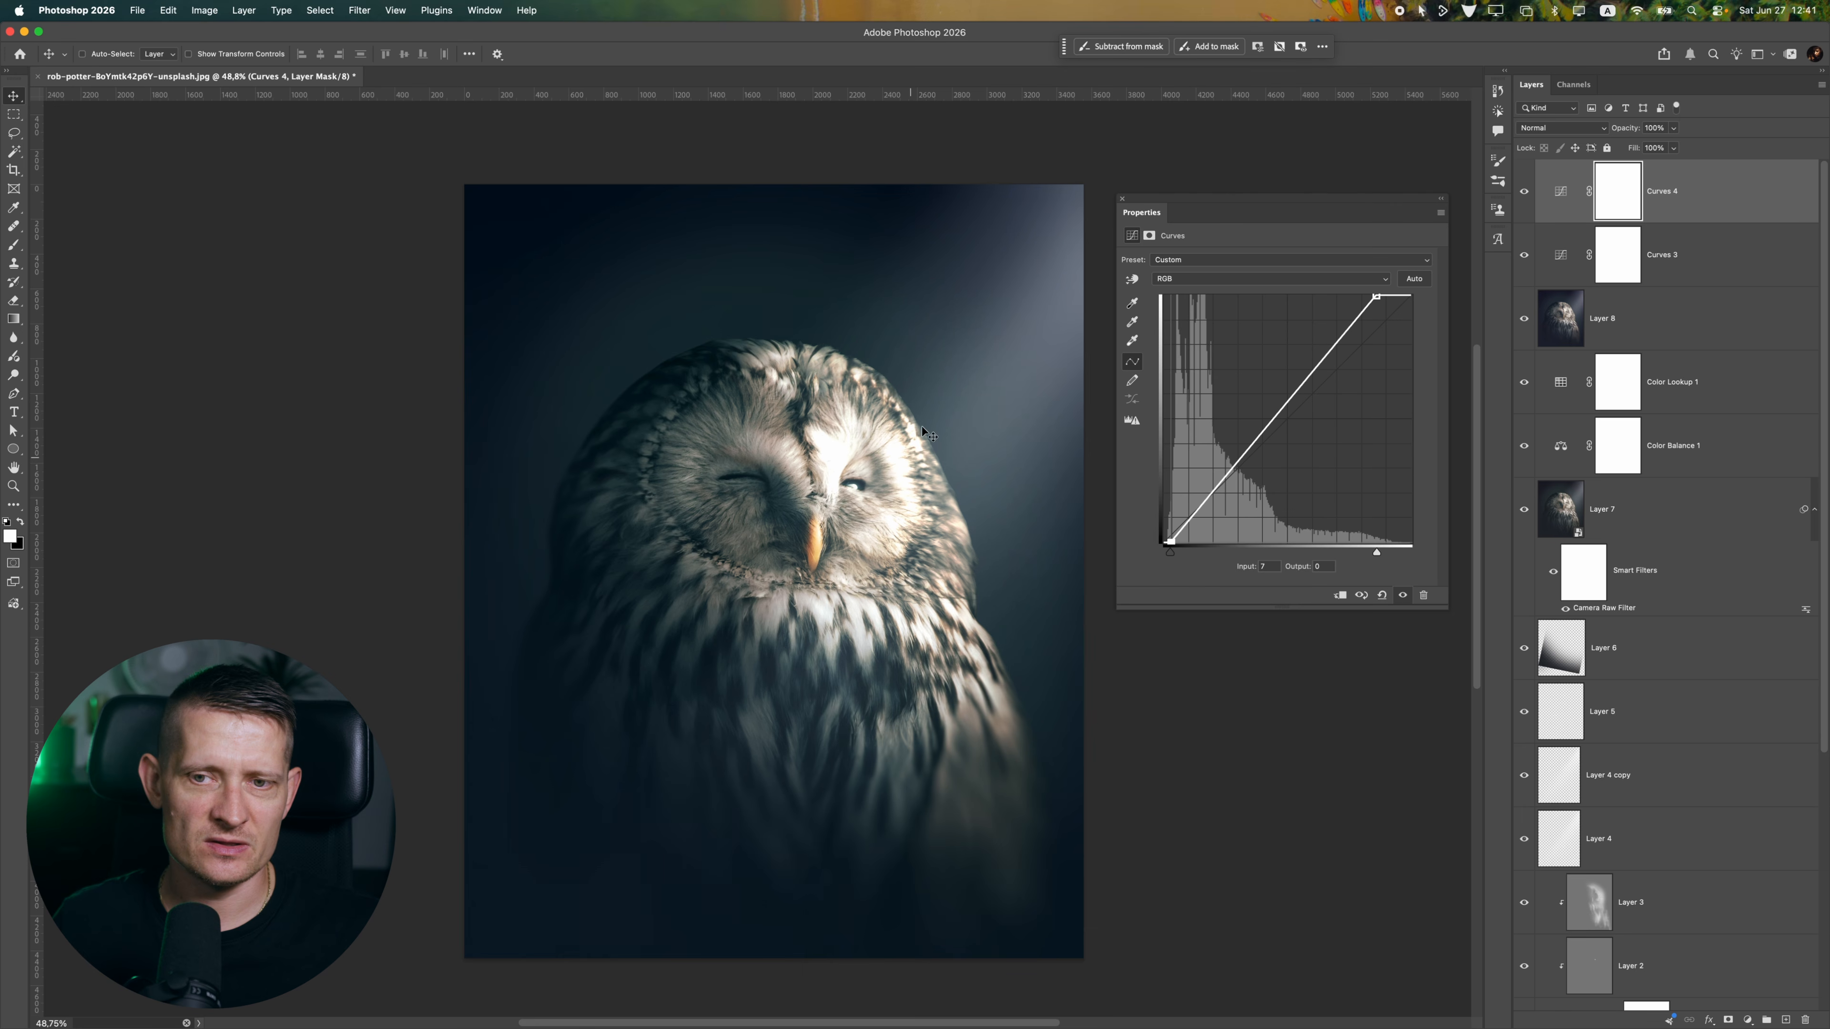
key("super+z")
key("super+z")
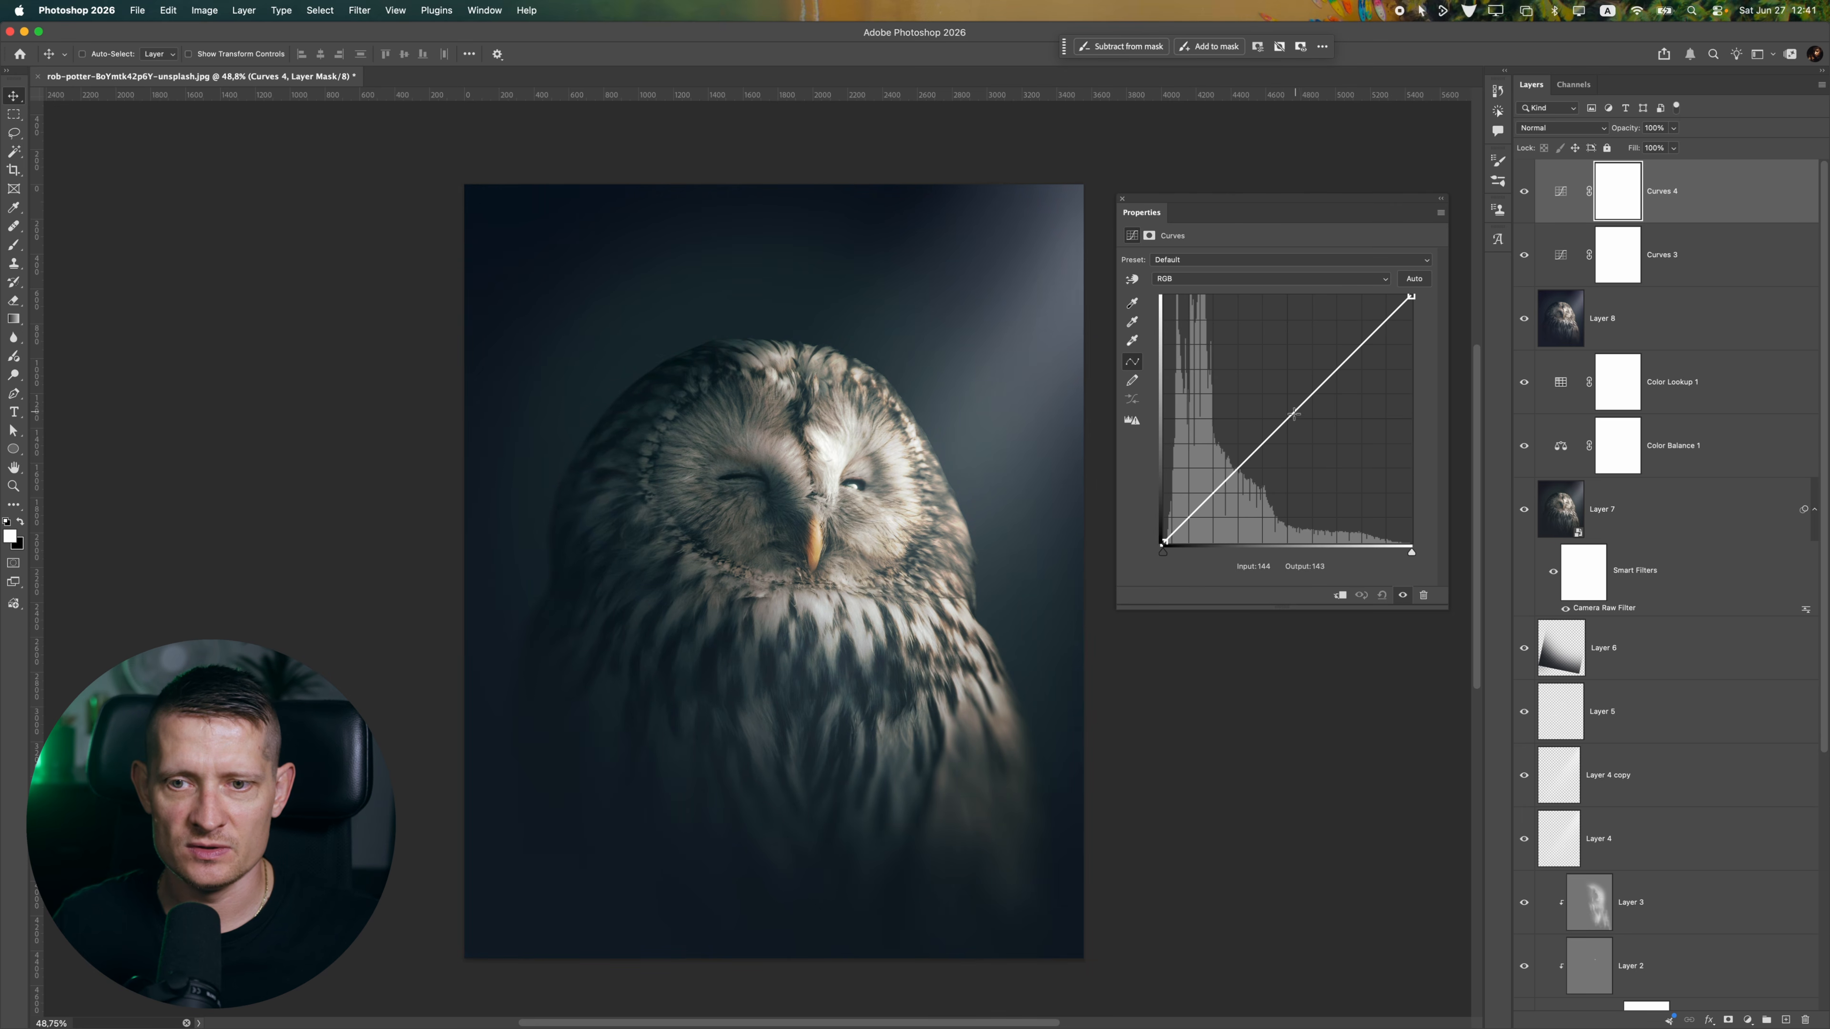
Anchor the RGB curve with a midtone point, pull the black point slightly inward and close the properties
left_click(1275, 426)
left_click(1165, 542)
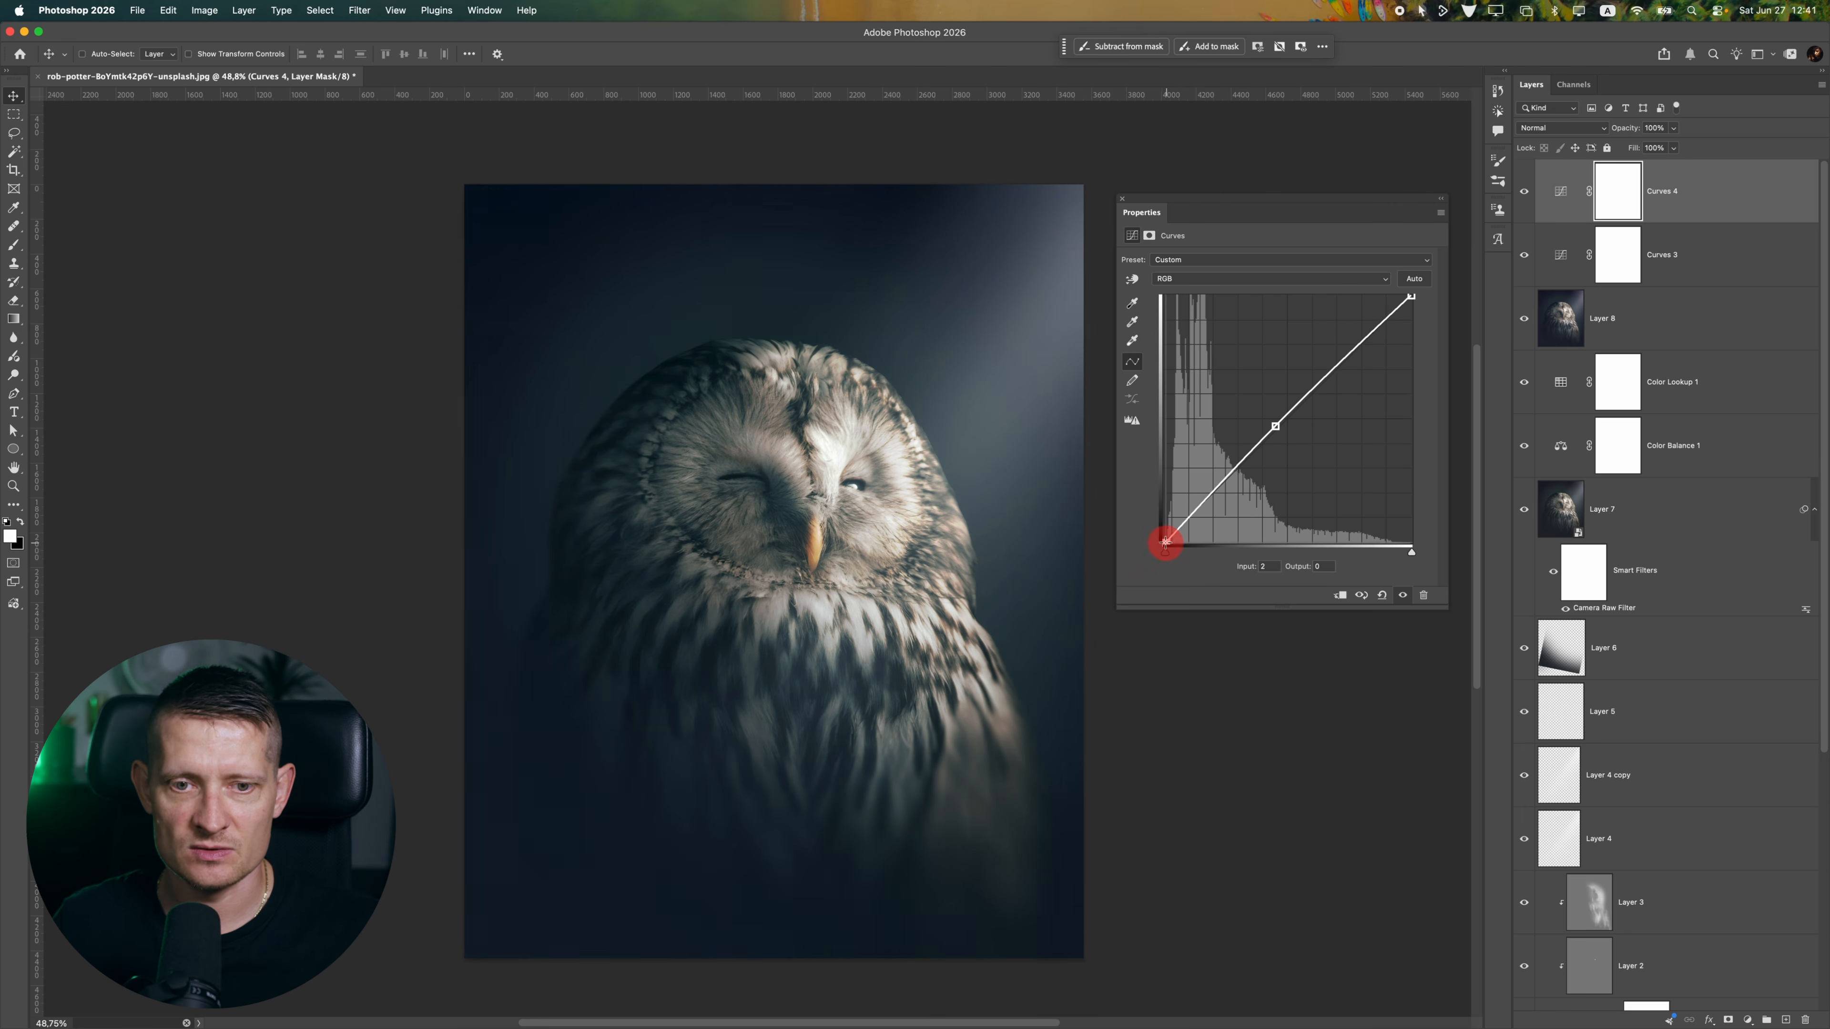
left_click_drag(1165, 541, 1164, 541)
scroll(829, 467, "down", 3)
left_click(1122, 198)
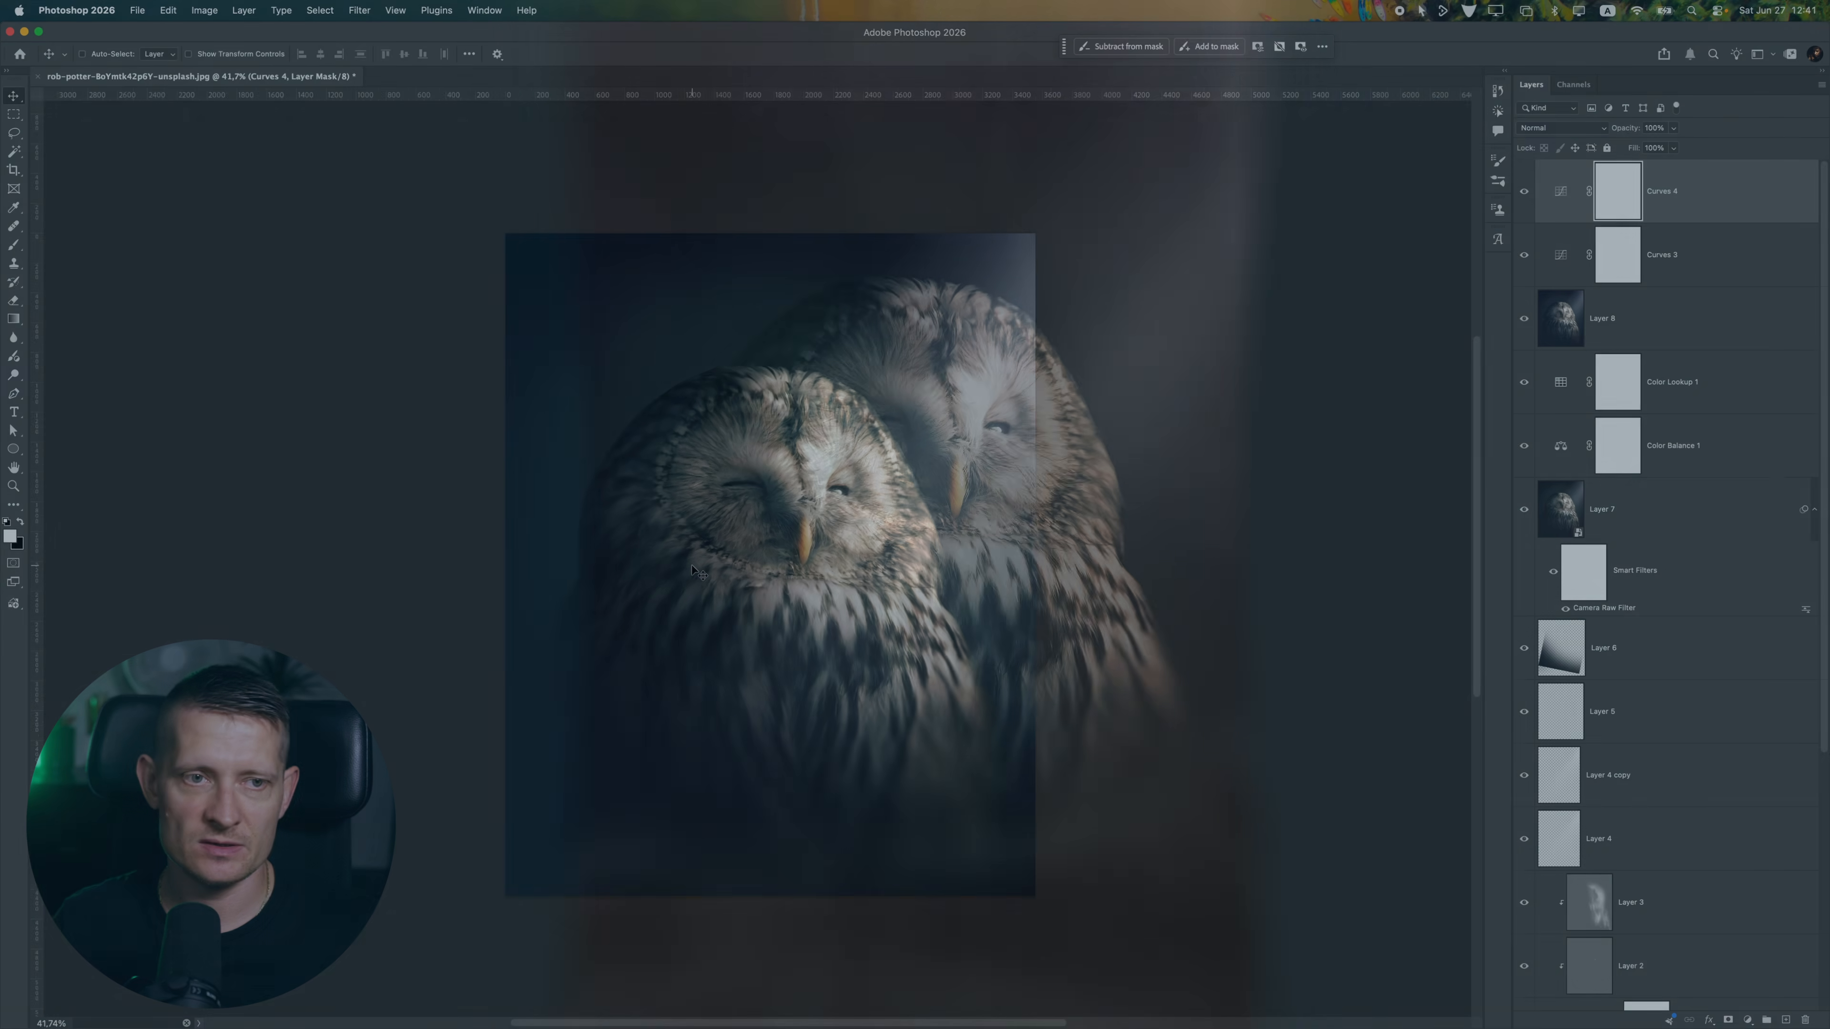